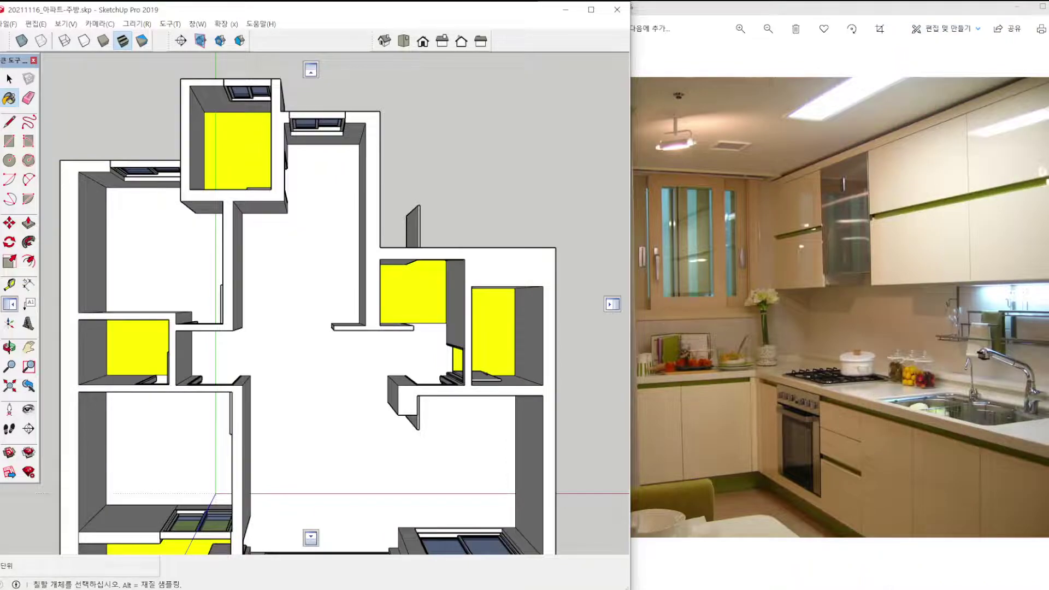
Examine the lower cabinets and their parts in the kitchen reference photo.
click(781, 354)
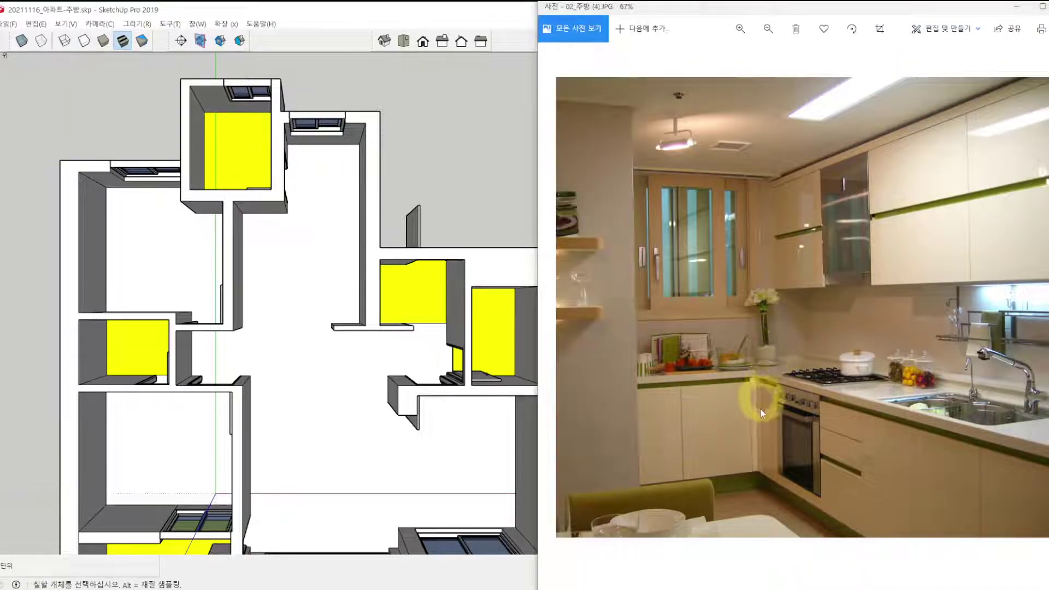
mouse_move(737, 480)
mouse_down()
mouse_move(719, 486)
mouse_move(735, 500)
mouse_up()
mouse_move(735, 392)
mouse_down()
mouse_move(713, 437)
mouse_move(738, 445)
mouse_move(739, 375)
mouse_move(736, 389)
mouse_move(717, 377)
mouse_move(735, 357)
mouse_move(744, 382)
mouse_move(731, 377)
mouse_up()
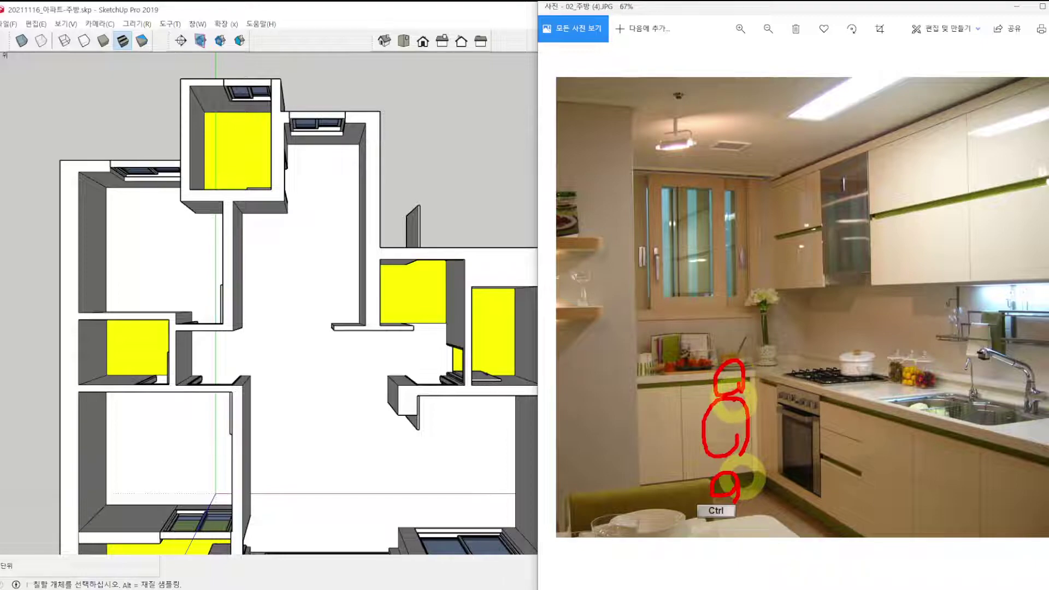
mouse_move(642, 385)
shift+mouse_down()
mouse_move(763, 380)
mouse_move(965, 426)
mouse_move(1044, 461)
shift+mouse_up()
key(Escape)
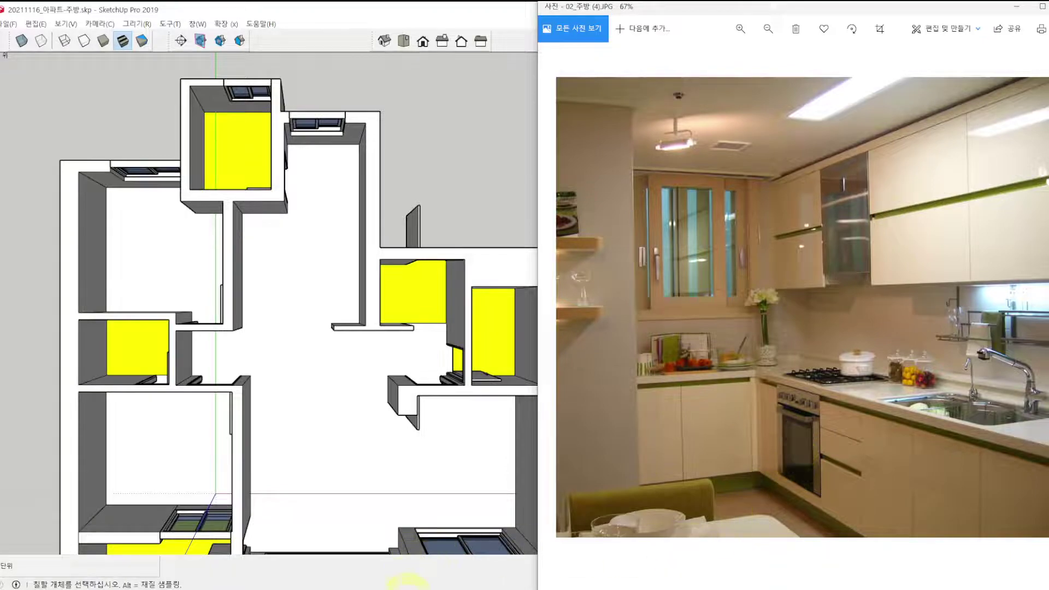
Switch to the kitchen elevation drawing in Acrobat Reader, and make Layer0 visible in the SketchUp model to show the imported kitchen plan.
click(359, 547)
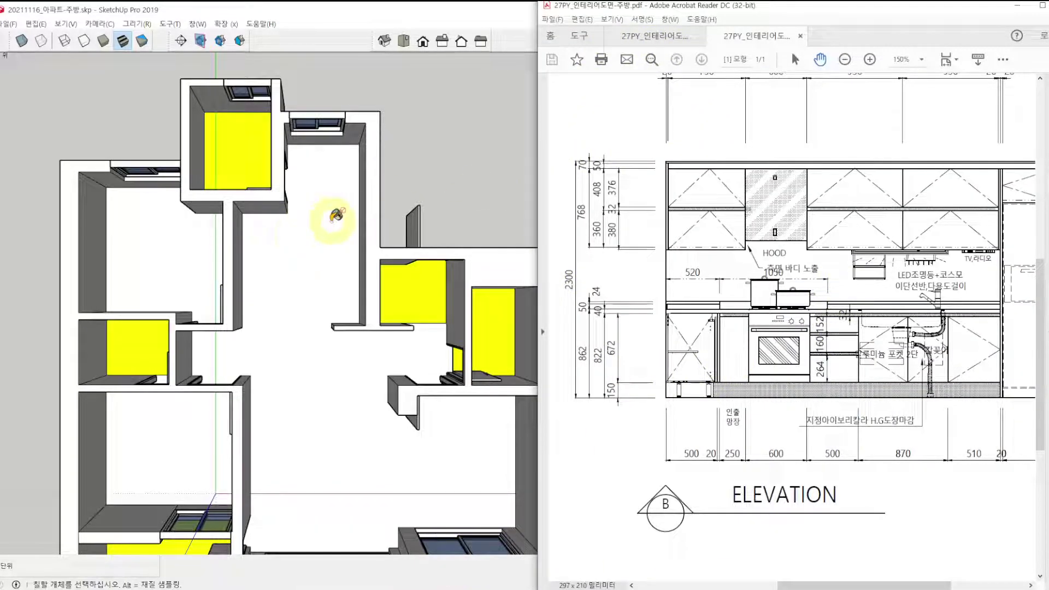
click(335, 223)
mouse_move(1048, 60)
mouse_down()
mouse_move(949, 52)
mouse_move(979, 58)
mouse_up()
click(913, 119)
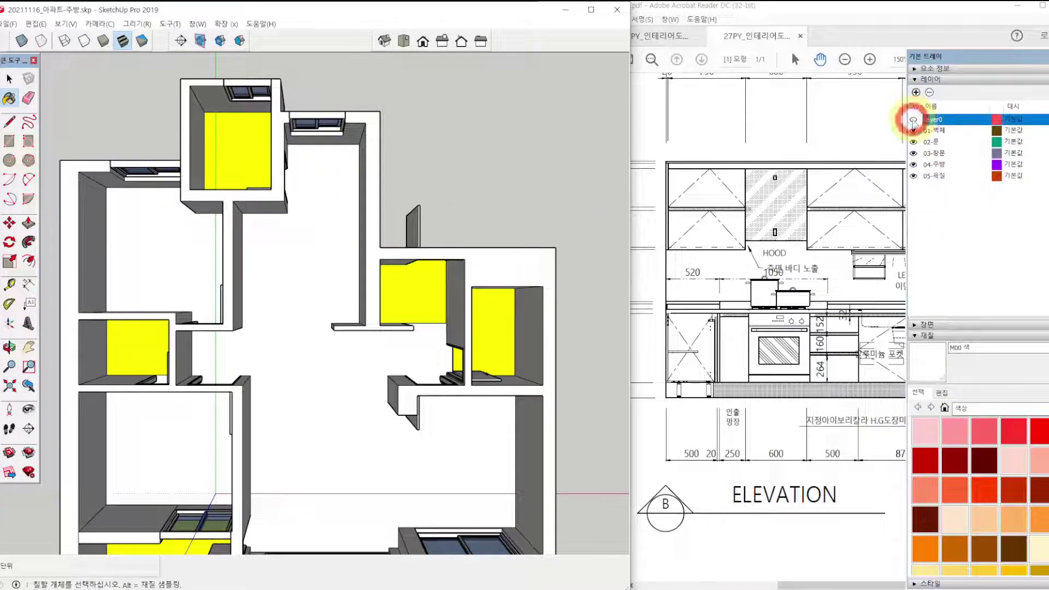
middle_drag(302, 258, 323, 209)
scroll(322, 210, up, 6)
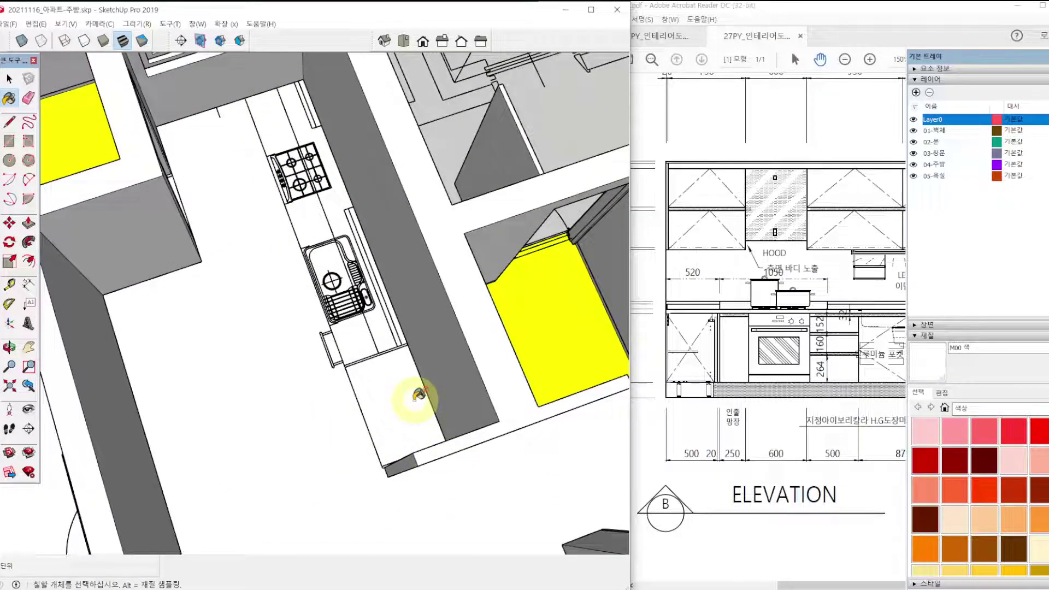
click(226, 331)
click(136, 134)
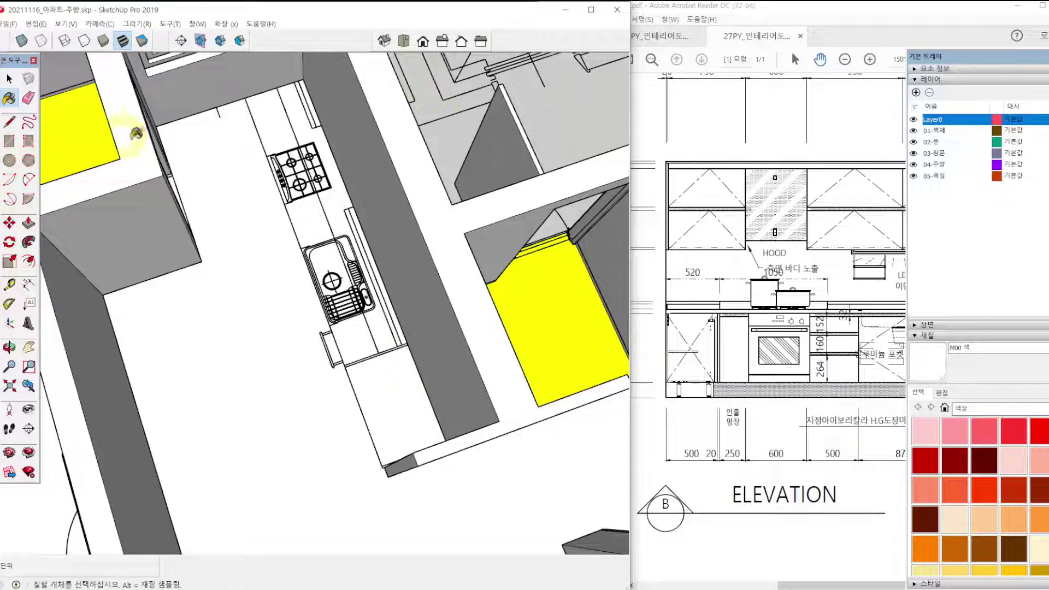
click(330, 146)
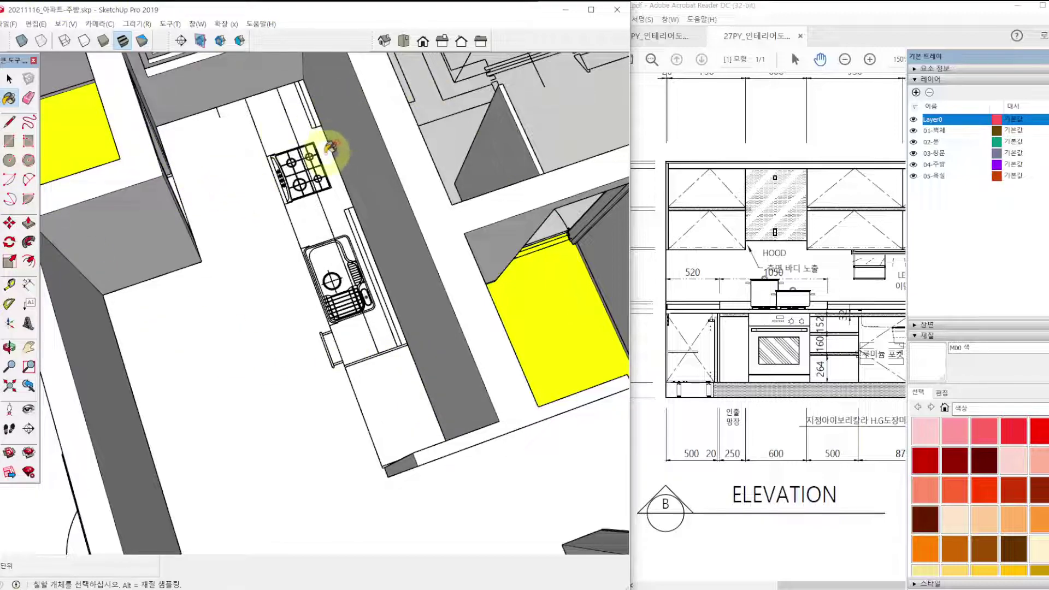
Switch to the kitchen floor plan PDF in Acrobat Reader and enlarge the counter area.
click(760, 265)
drag(663, 273, 831, 298)
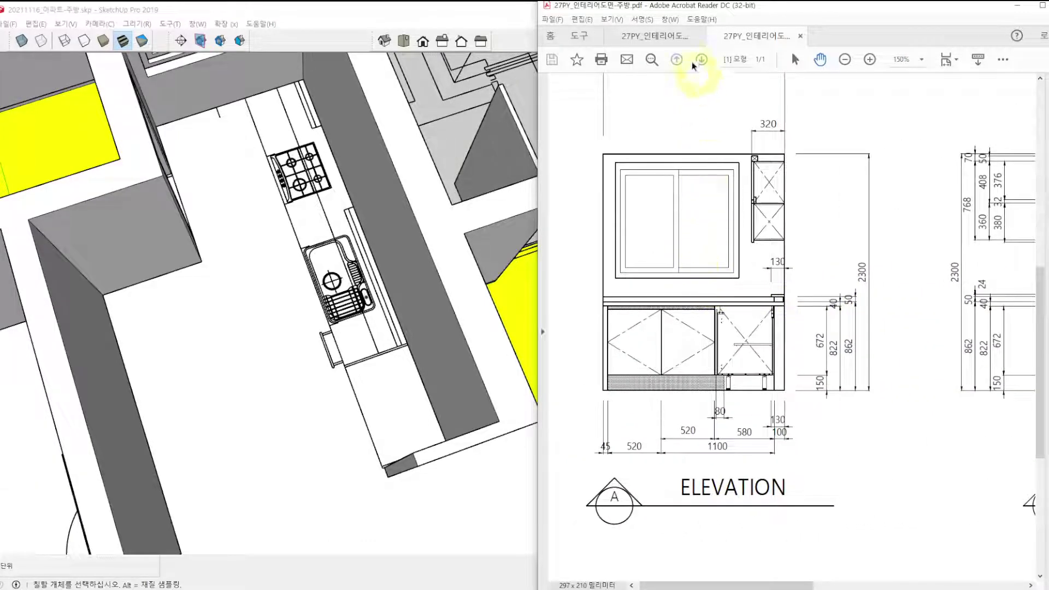
click(669, 37)
drag(733, 200, 763, 246)
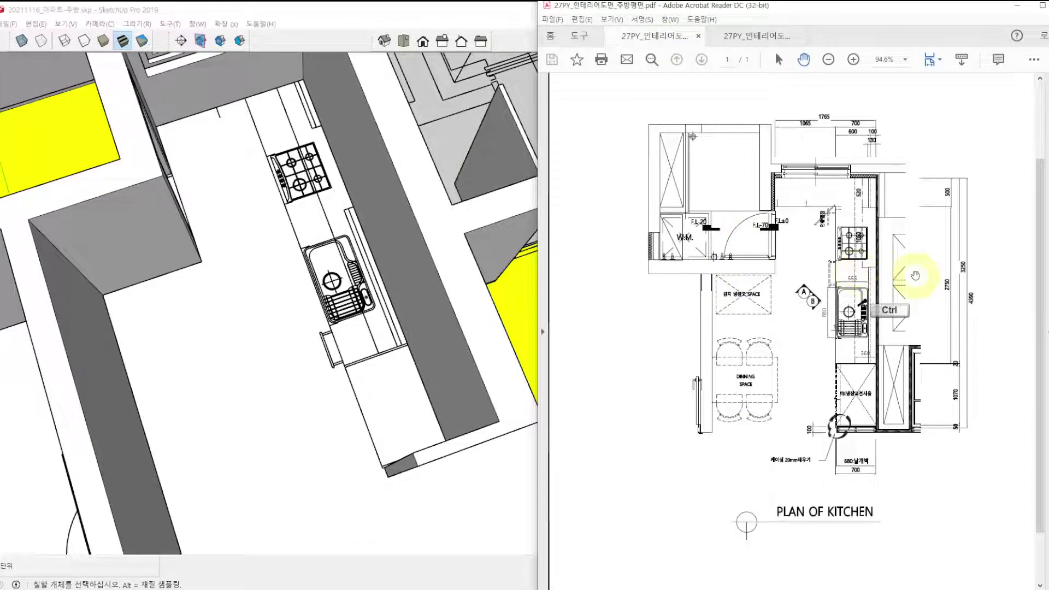
ctrl+scroll(923, 282, up, 2)
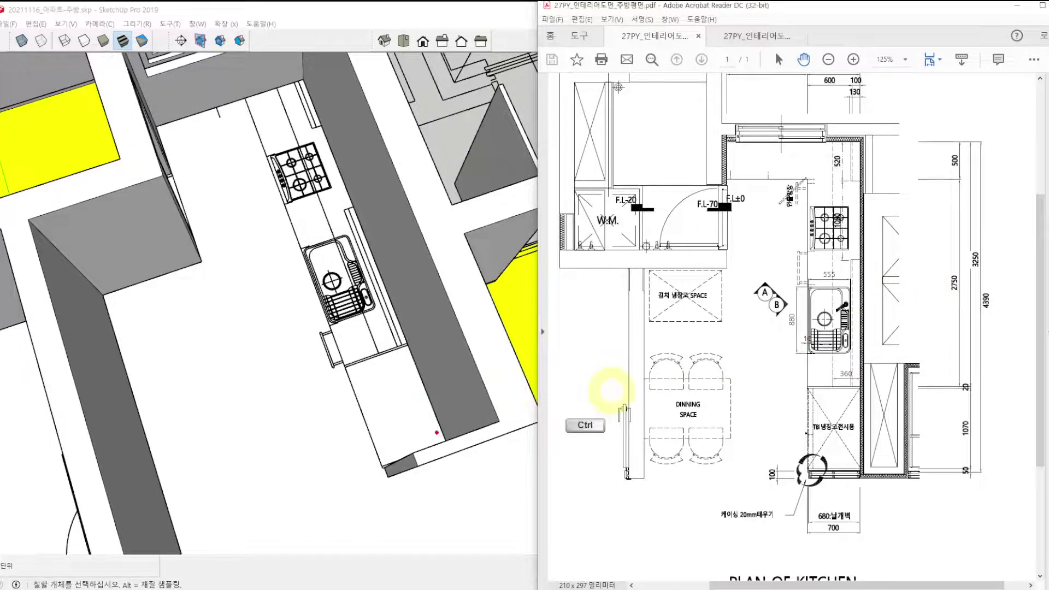
Compare the model's kitchen area with the plan, examining the window-side counter, its depth dimension and the long sink counter.
click(257, 307)
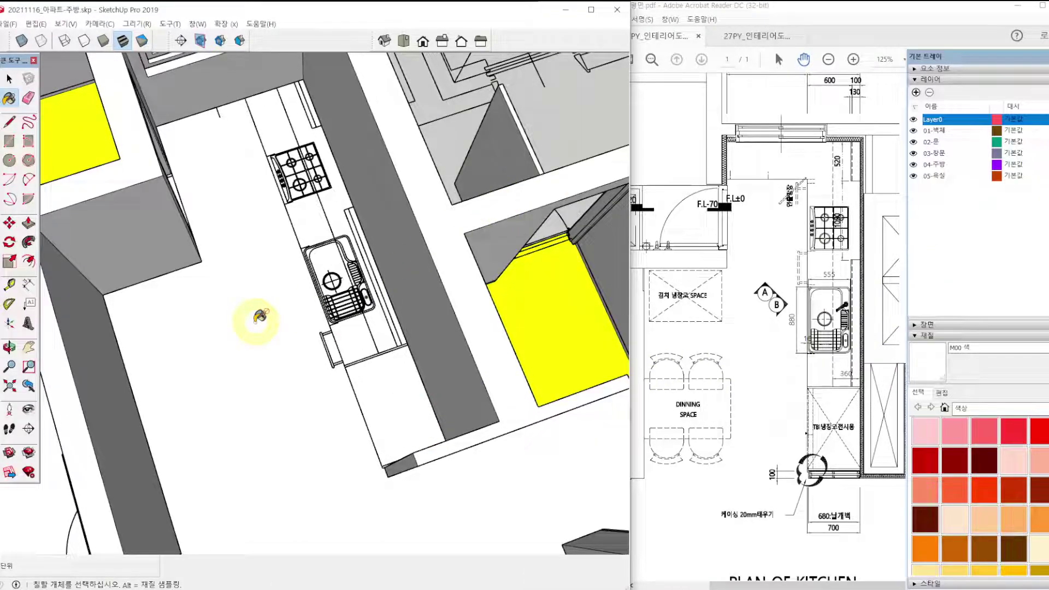
middle_drag(257, 307, 307, 301)
scroll(328, 284, down, 3)
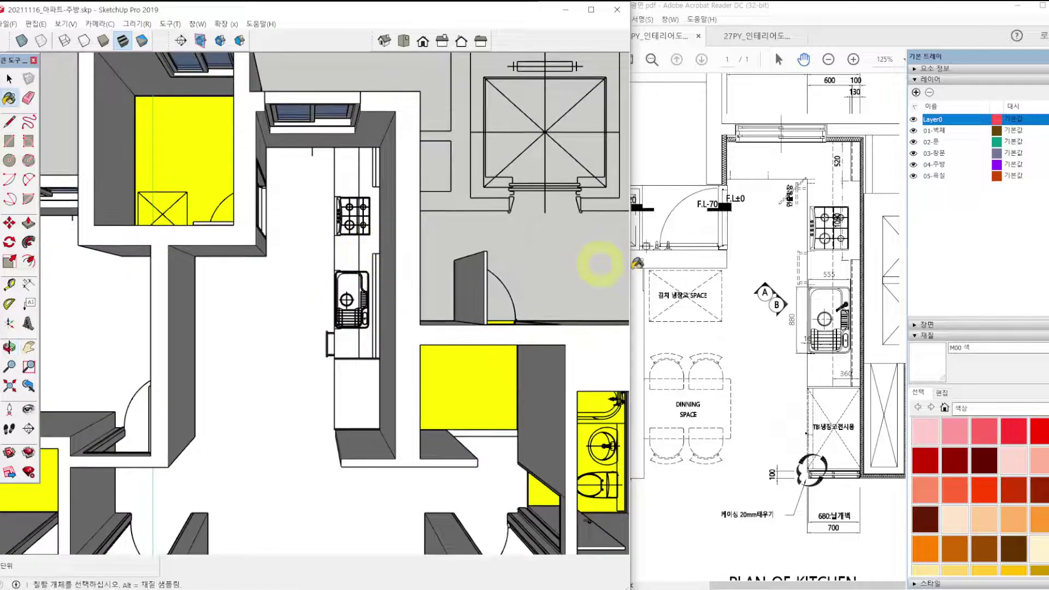
key(ctrl)
ctrl+drag(726, 143, 813, 179)
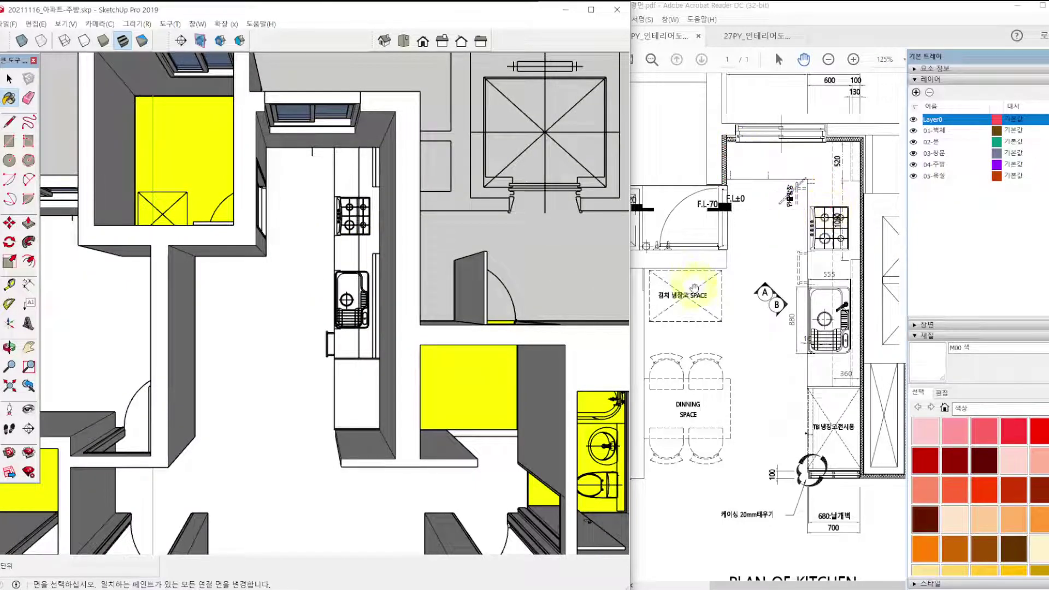
drag(993, 57, 1048, 58)
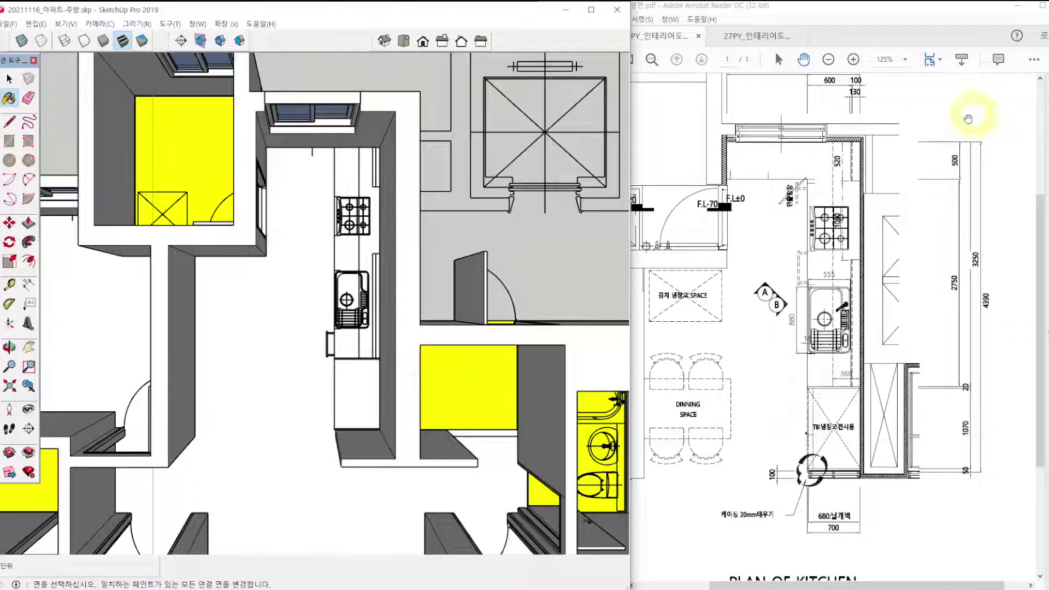
mouse_move(730, 143)
ctrl+mouse_down()
mouse_move(959, 170)
mouse_move(963, 181)
mouse_move(813, 180)
ctrl+mouse_up()
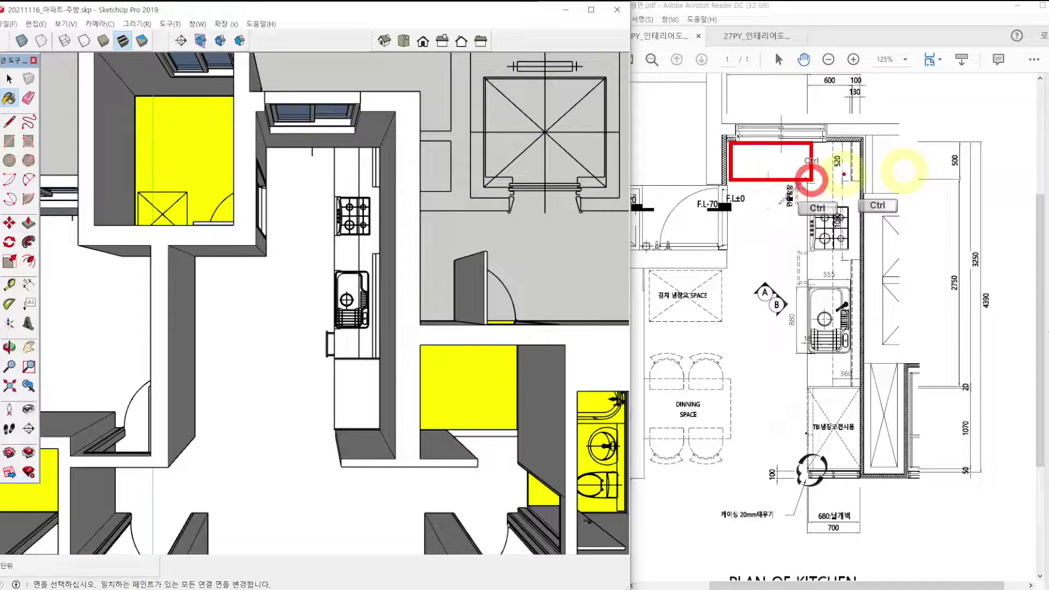
ctrl+drag(942, 146, 971, 178)
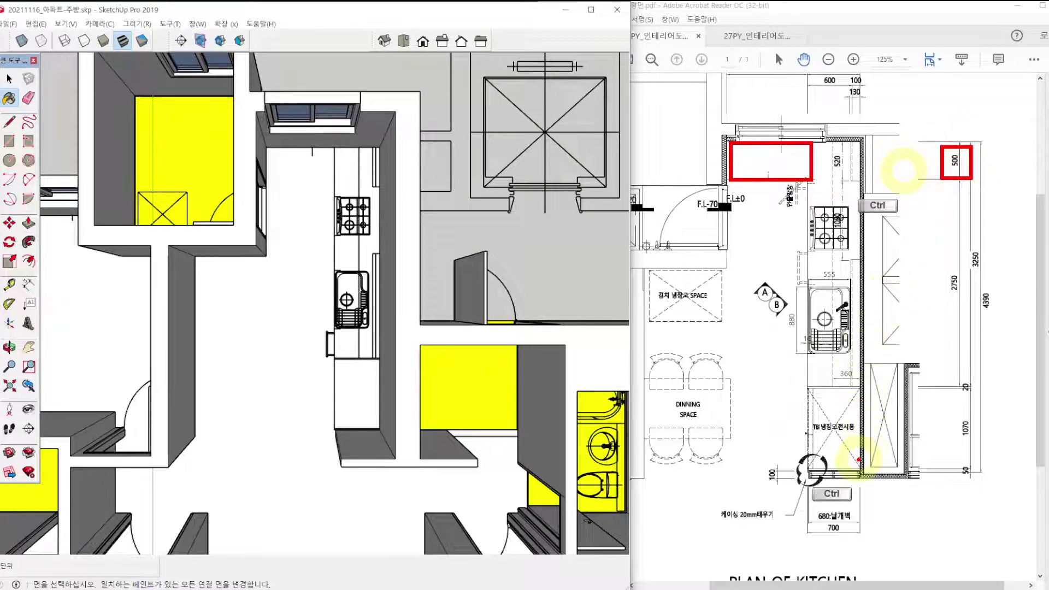
mouse_move(861, 386)
ctrl+mouse_down()
mouse_move(831, 175)
mouse_move(810, 144)
ctrl+mouse_up()
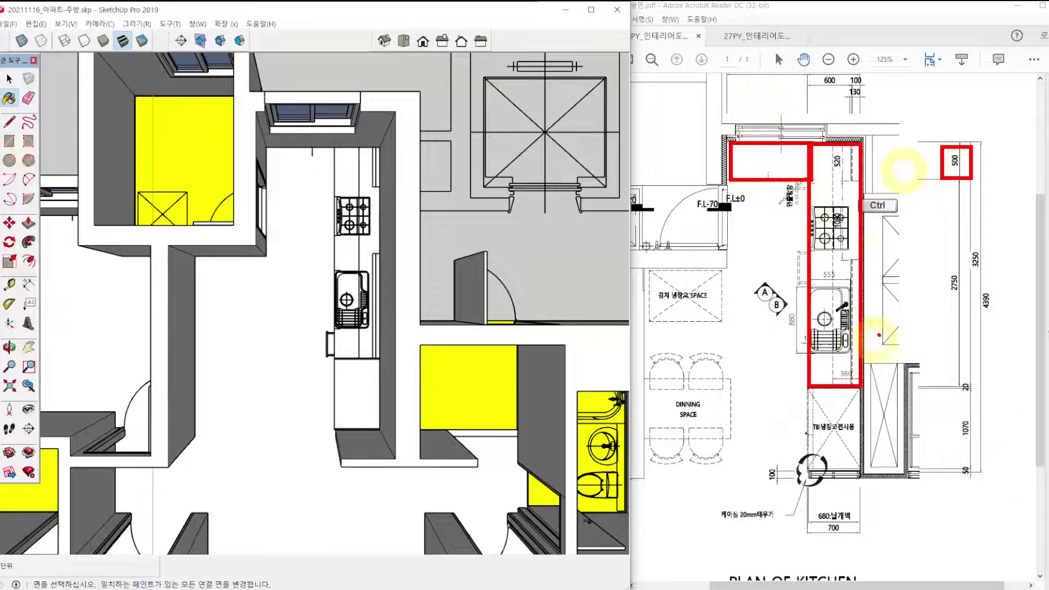
key(Escape)
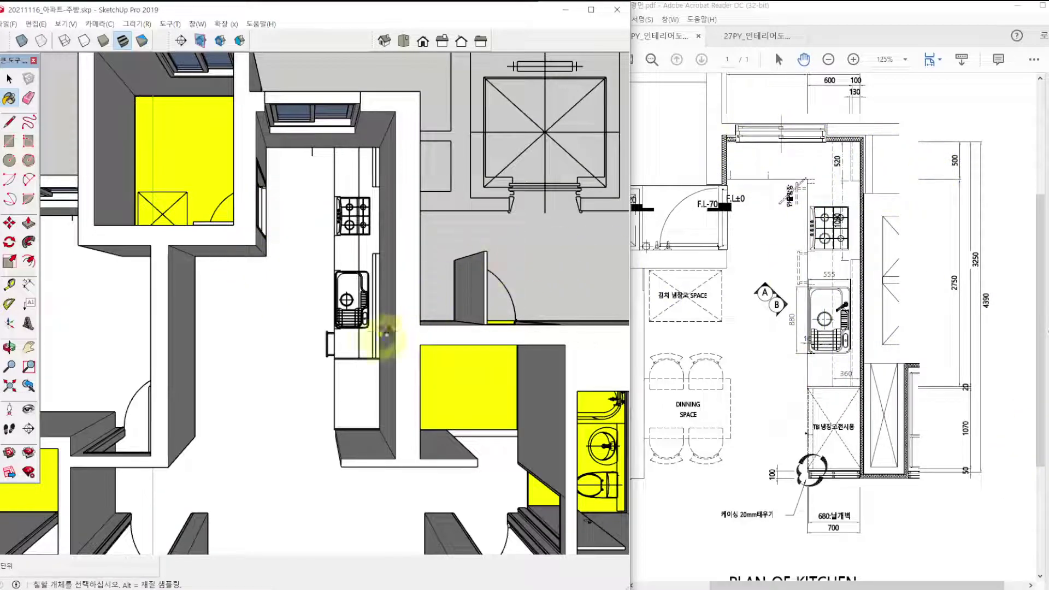
Place a guide line 500 mm from the window wall across the kitchen floor.
middle_drag(271, 275, 273, 272)
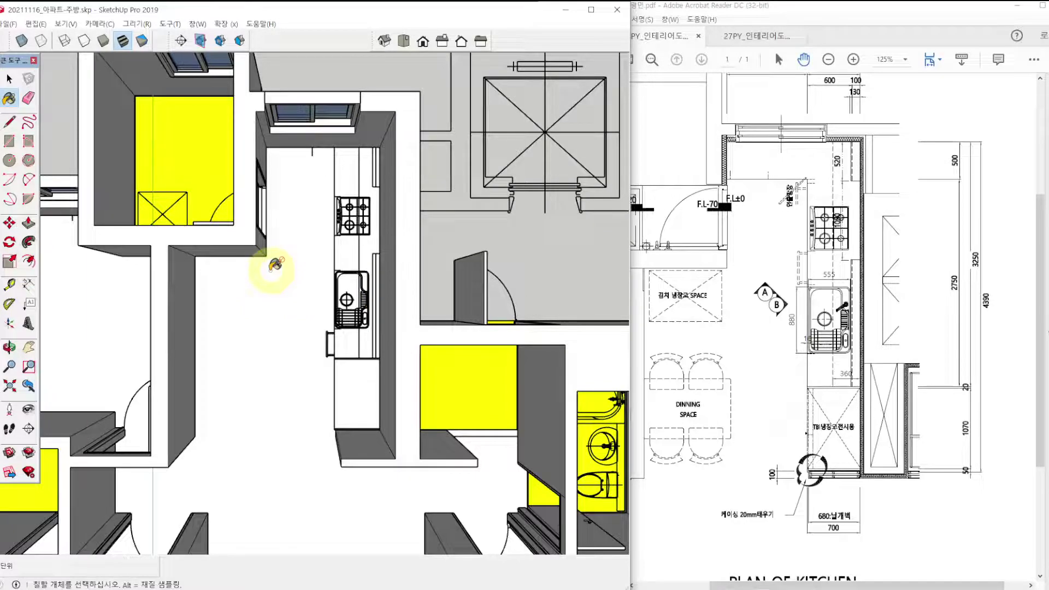
key(t)
scroll(284, 143, up, 5)
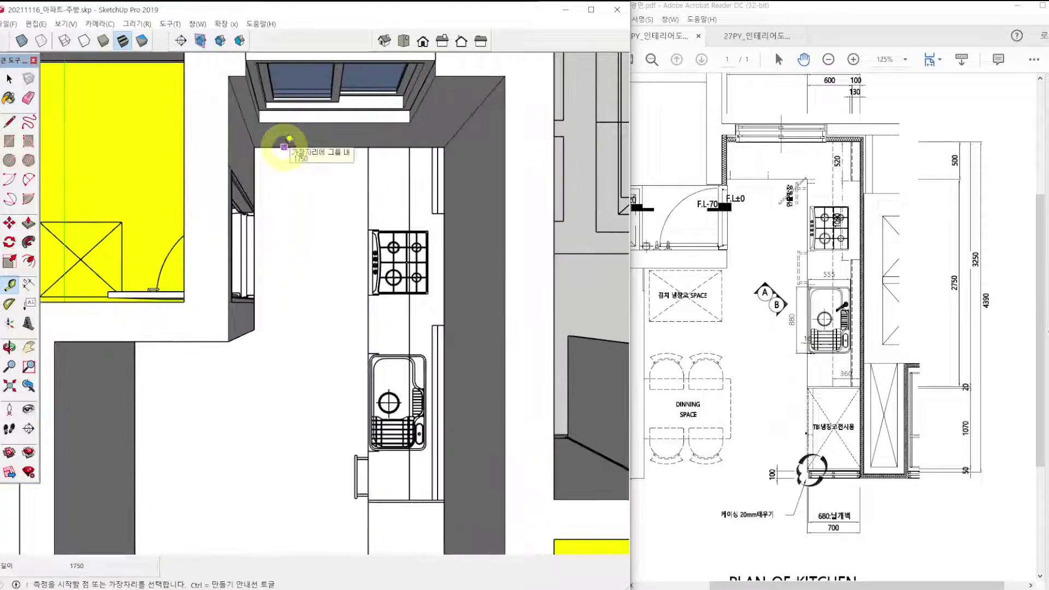
click(284, 146)
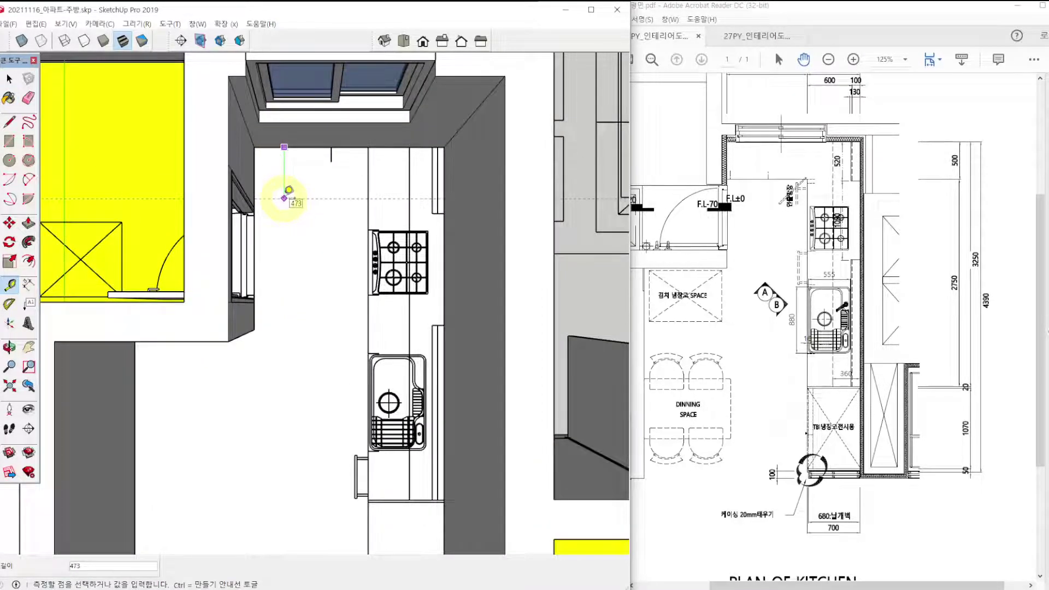
text(500)
key(Return)
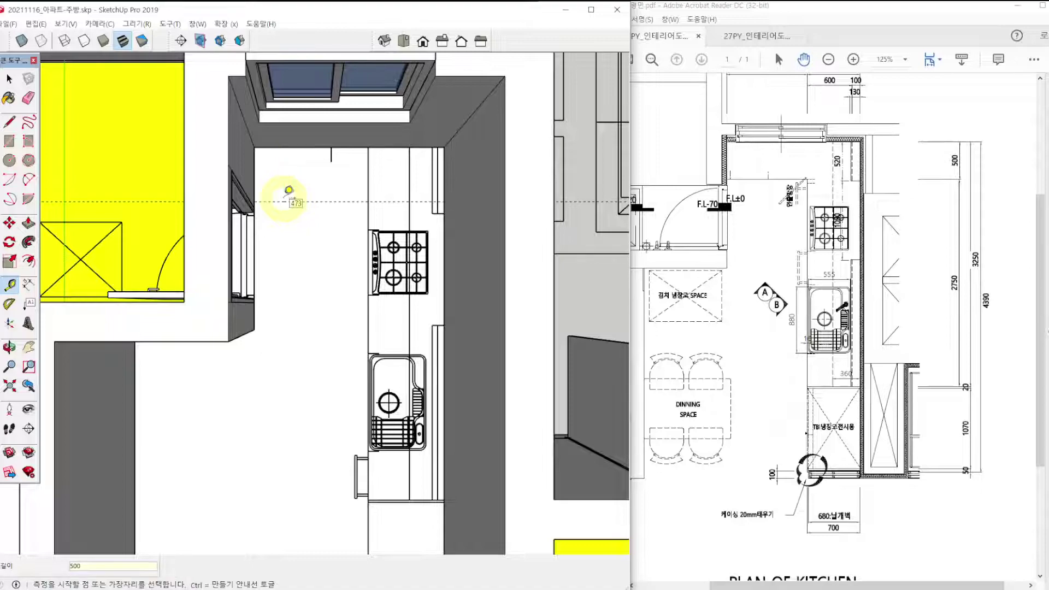
Draw adjoining floor rectangles for the L-shaped counter: 700 x 3250 mm along the sink wall and 1050 x 500 mm along the window wall.
scroll(262, 187, down, 4)
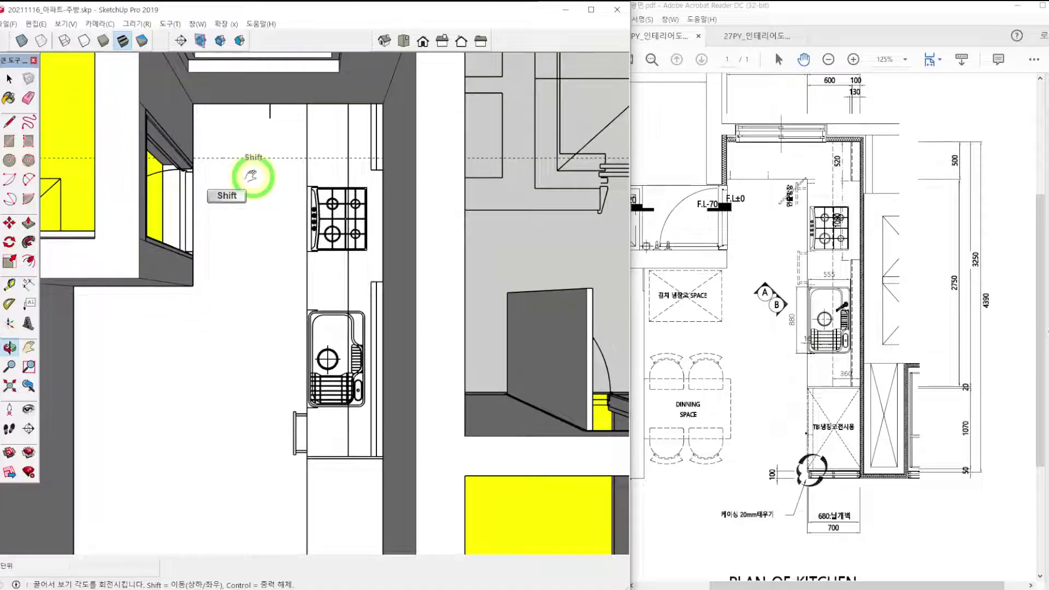
shift+middle_drag(265, 184, 272, 160)
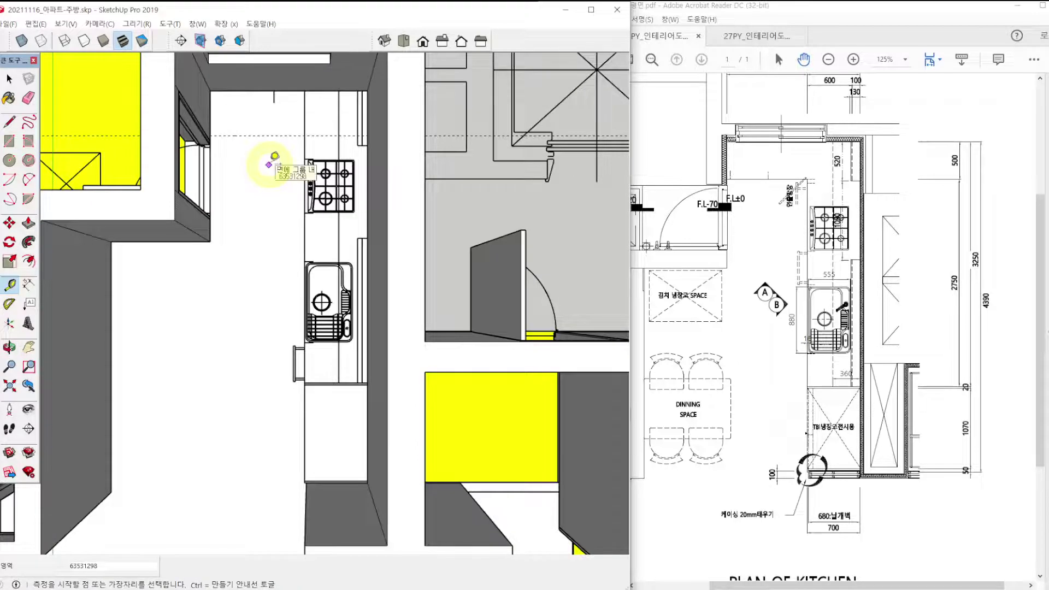
key(r)
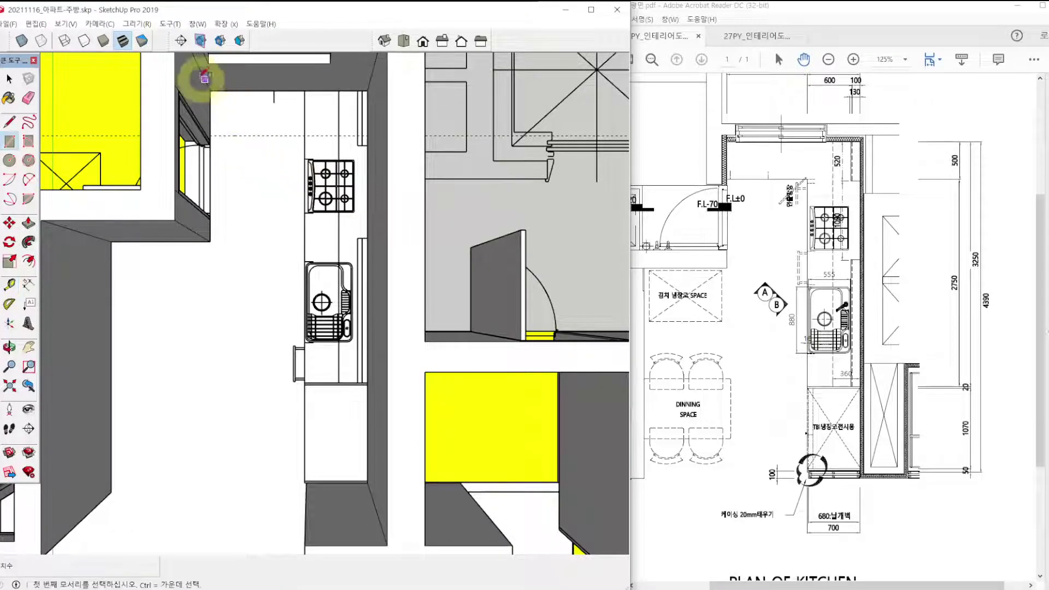
scroll(331, 459, up, 6)
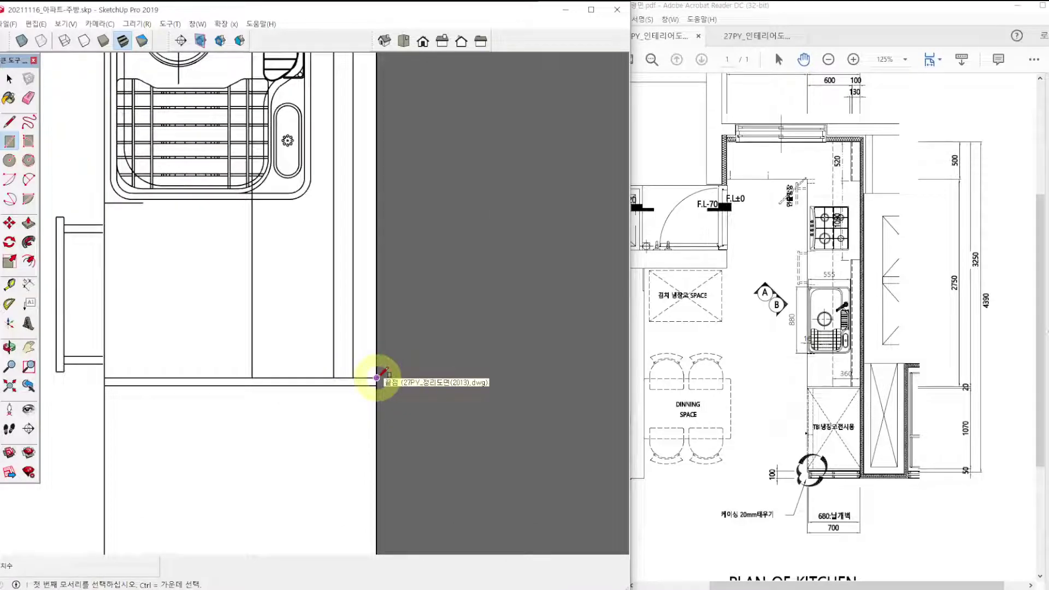
click(377, 378)
scroll(281, 304, down, 3)
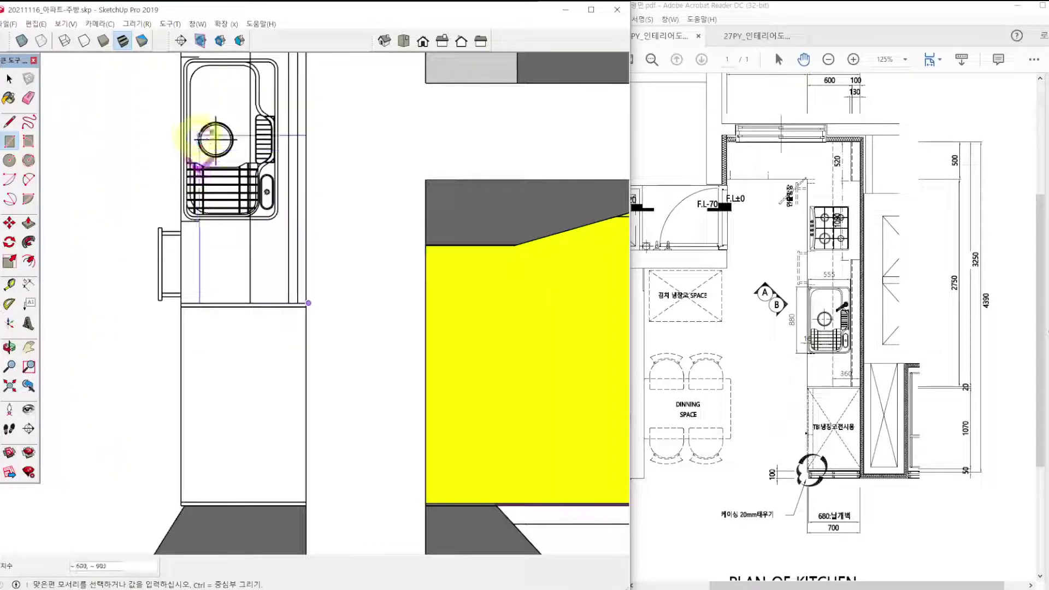
mouse_move(215, 140)
shift+middle_down()
mouse_move(215, 199)
mouse_move(293, 432)
mouse_move(286, 234)
mouse_move(315, 174)
shift+middle_up()
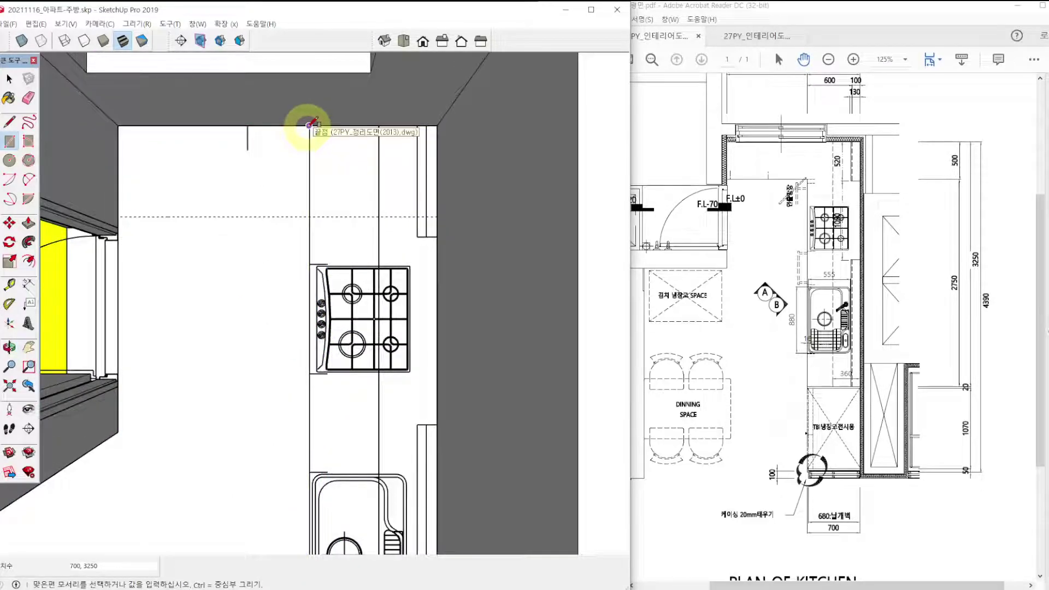
click(311, 125)
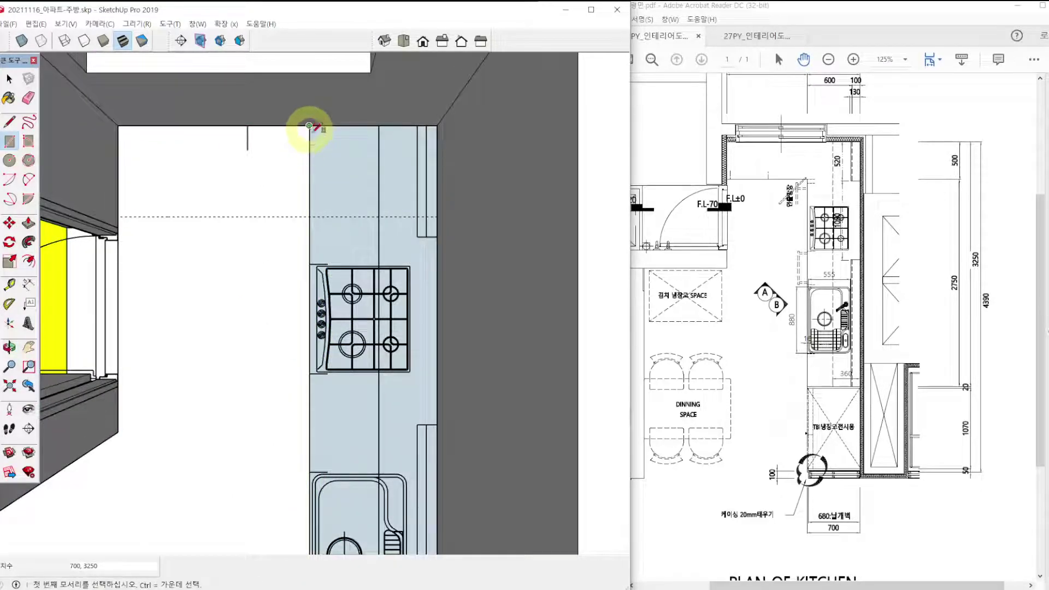
click(309, 125)
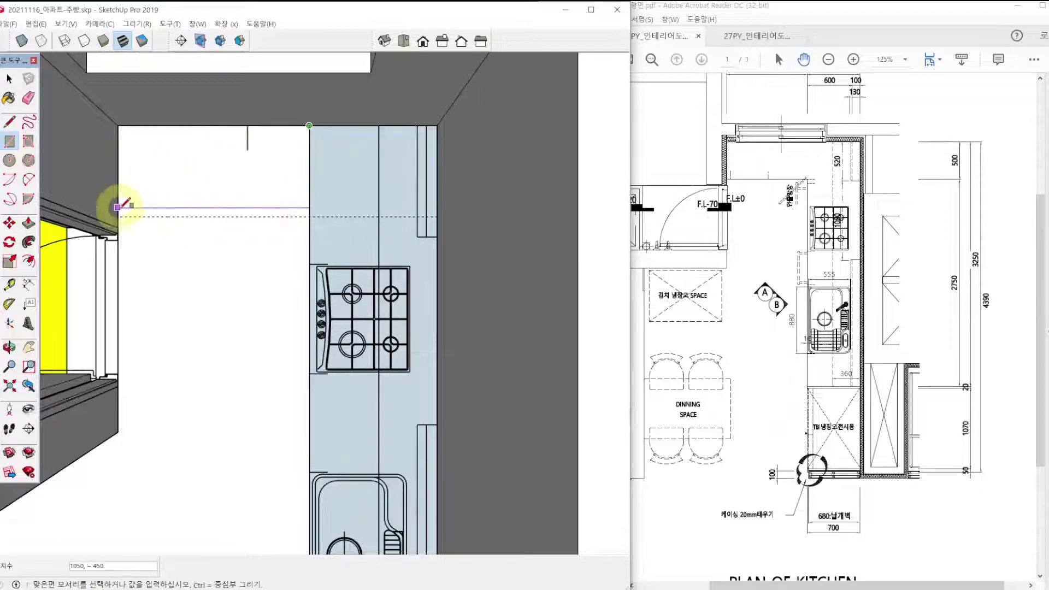
click(118, 217)
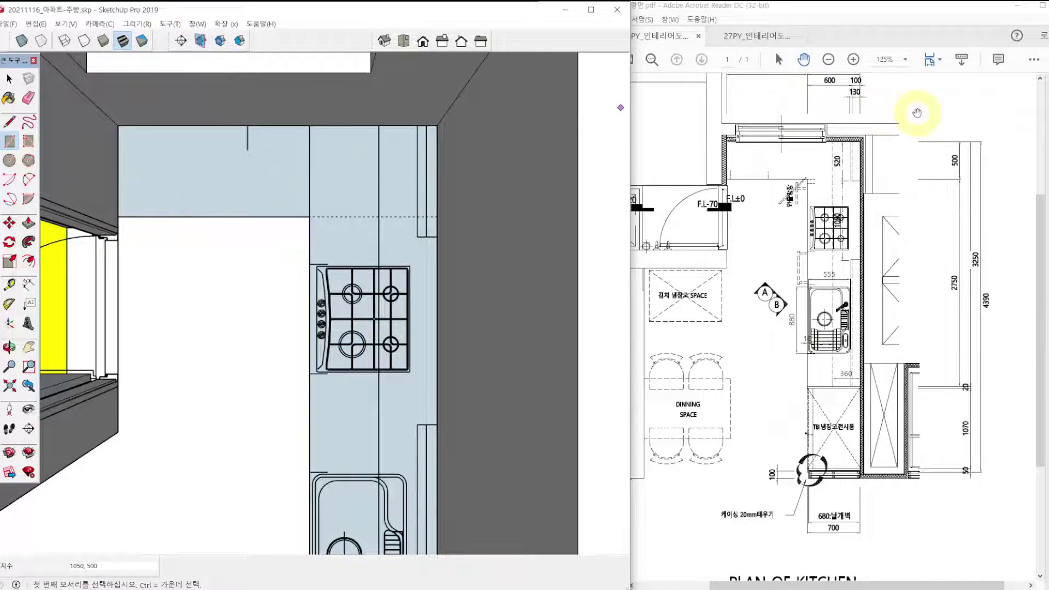
Hide Layer0 so that the imported plan lines no longer cover the counter outline.
drag(1048, 50, 987, 48)
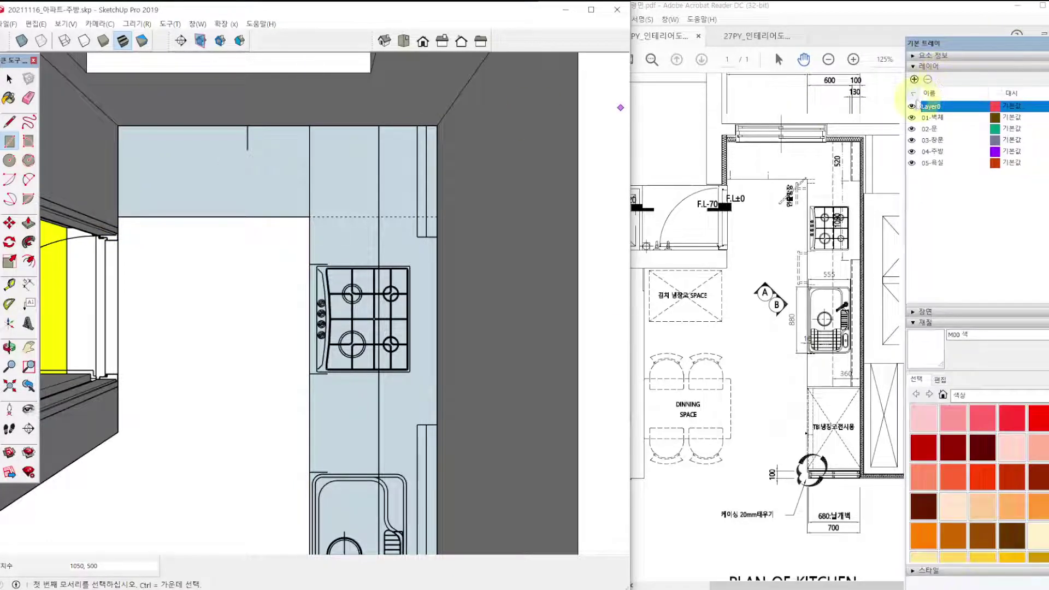
click(911, 107)
scroll(300, 208, down, 5)
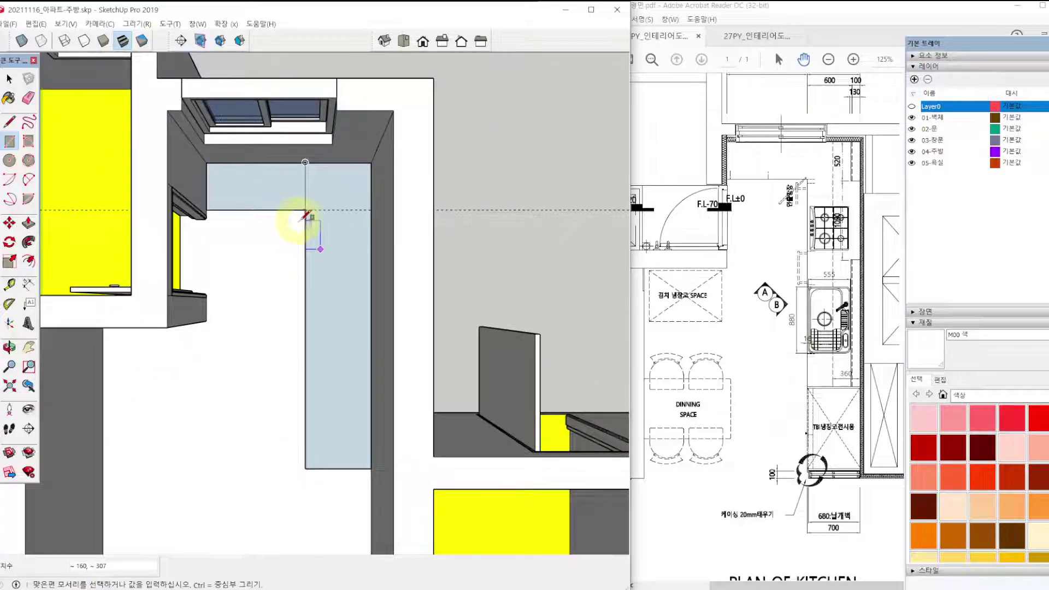
Erase the dividing edge between the two counter rectangles and the guide line across them.
key(e)
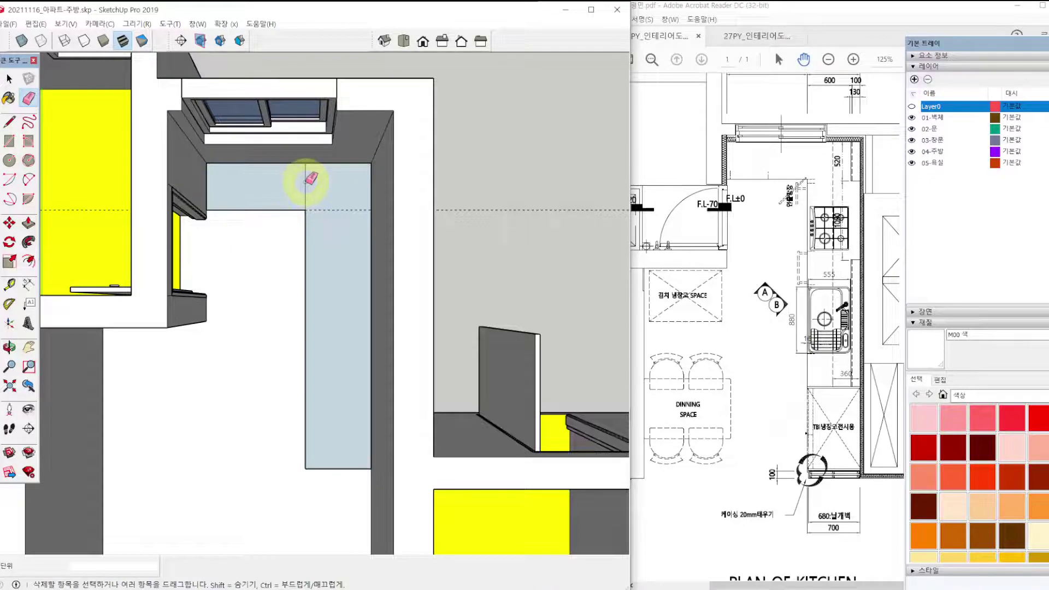
scroll(320, 197, up, 1)
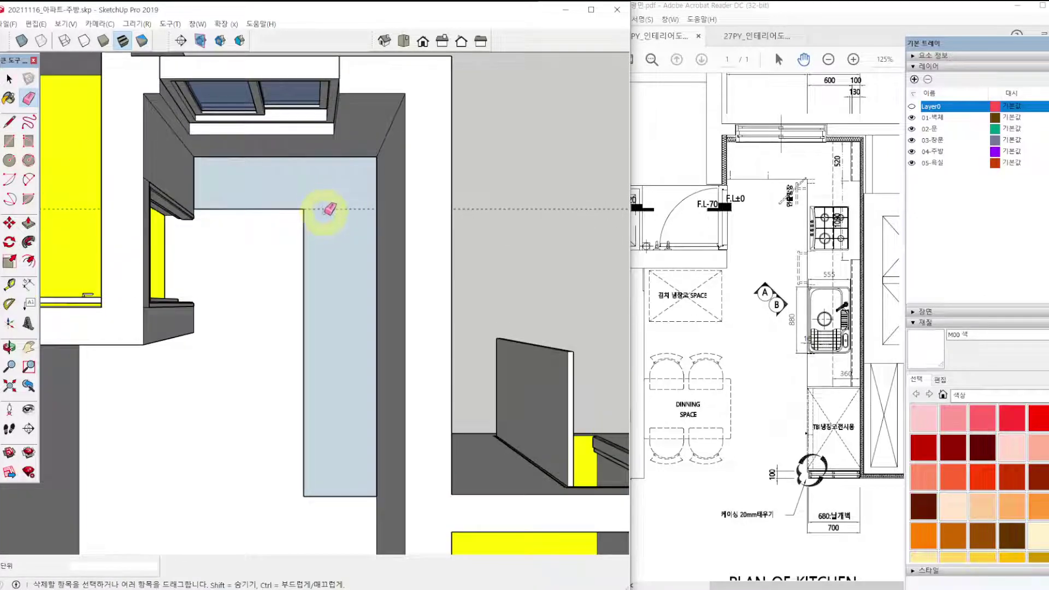
scroll(351, 220, down, 1)
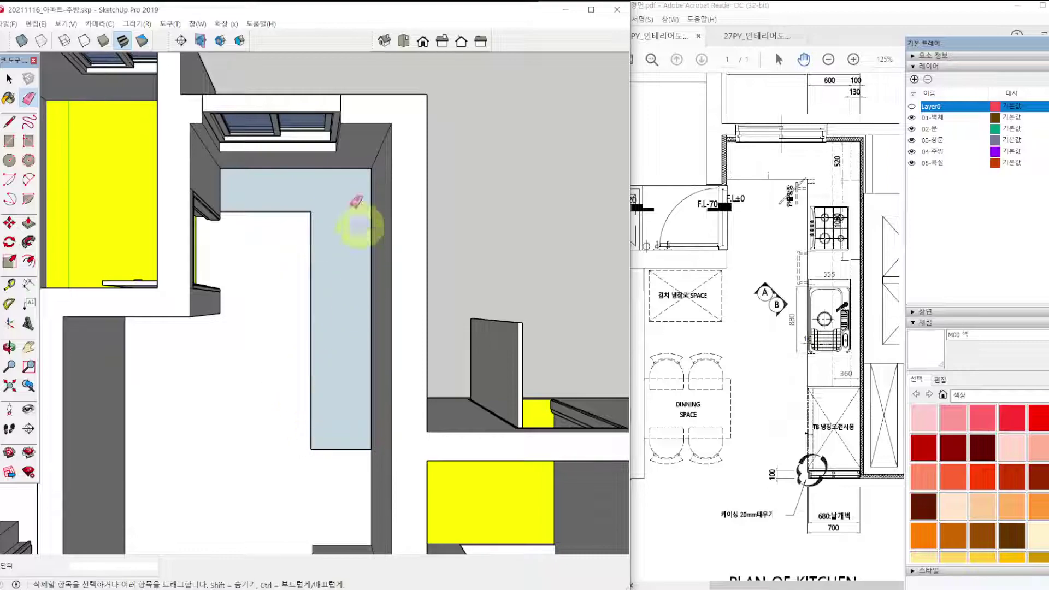
Switch to the kitchen elevation PDF in Acrobat Reader and examine the lower cabinets in elevation B.
click(773, 256)
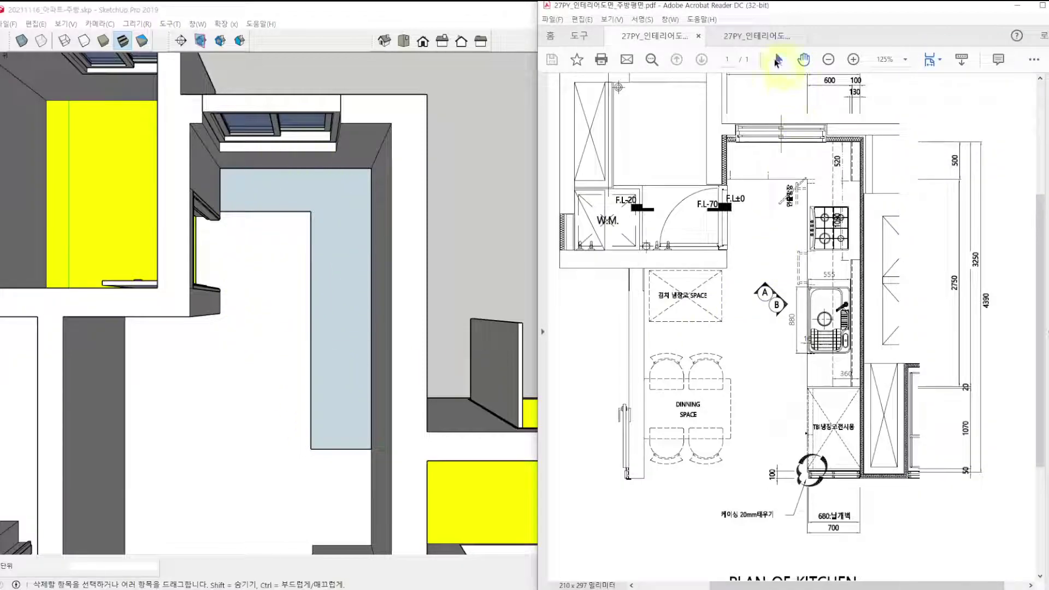
click(770, 37)
ctrl+scroll(937, 264, up, 2)
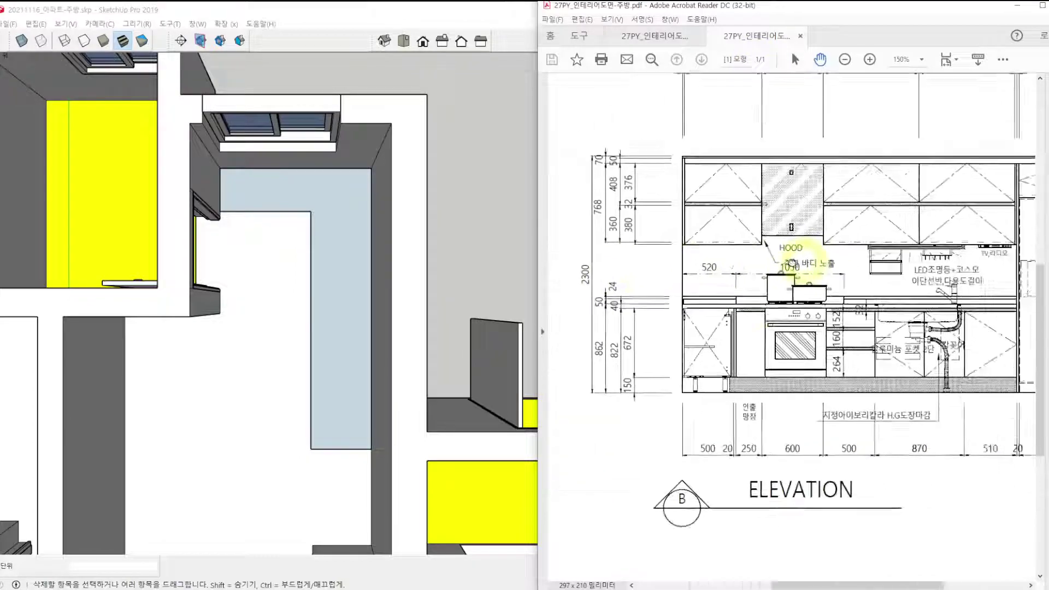
drag(792, 264, 727, 273)
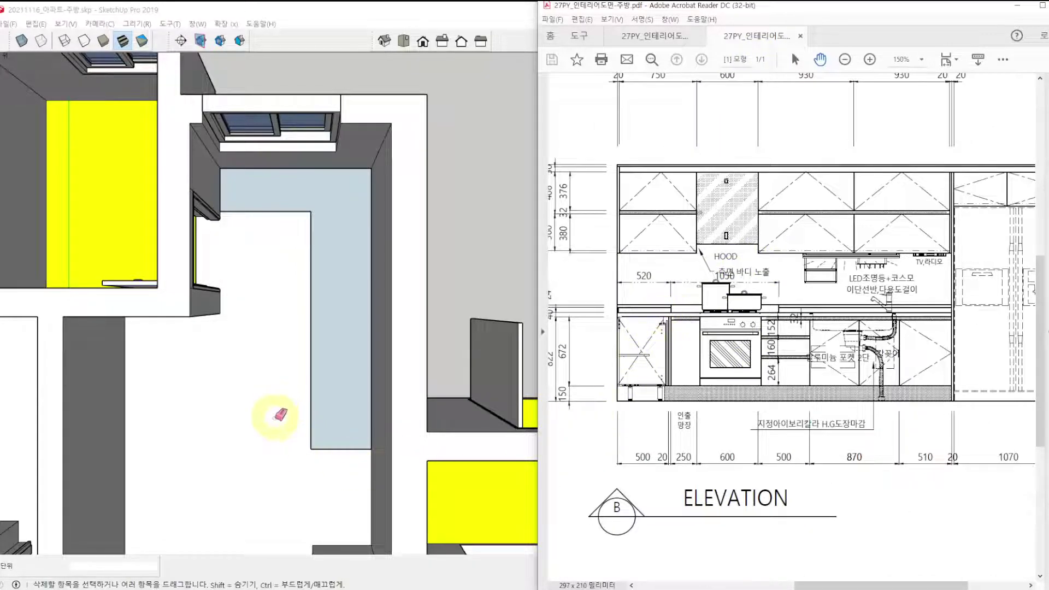
mouse_move(278, 416)
middle_down()
mouse_move(330, 377)
mouse_move(382, 306)
mouse_move(396, 266)
mouse_move(352, 237)
middle_up()
key(e)
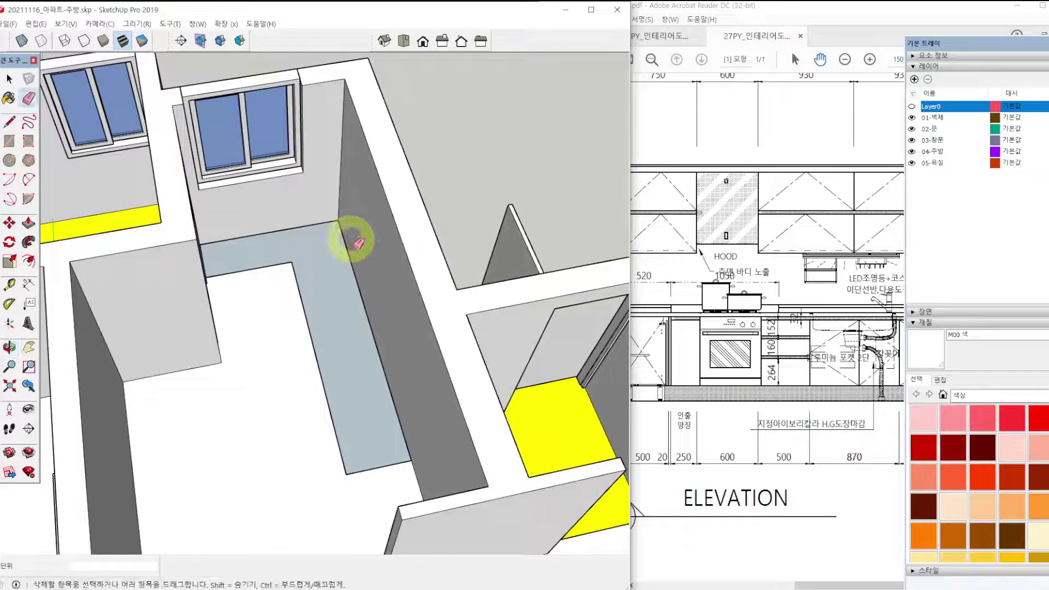
key(p)
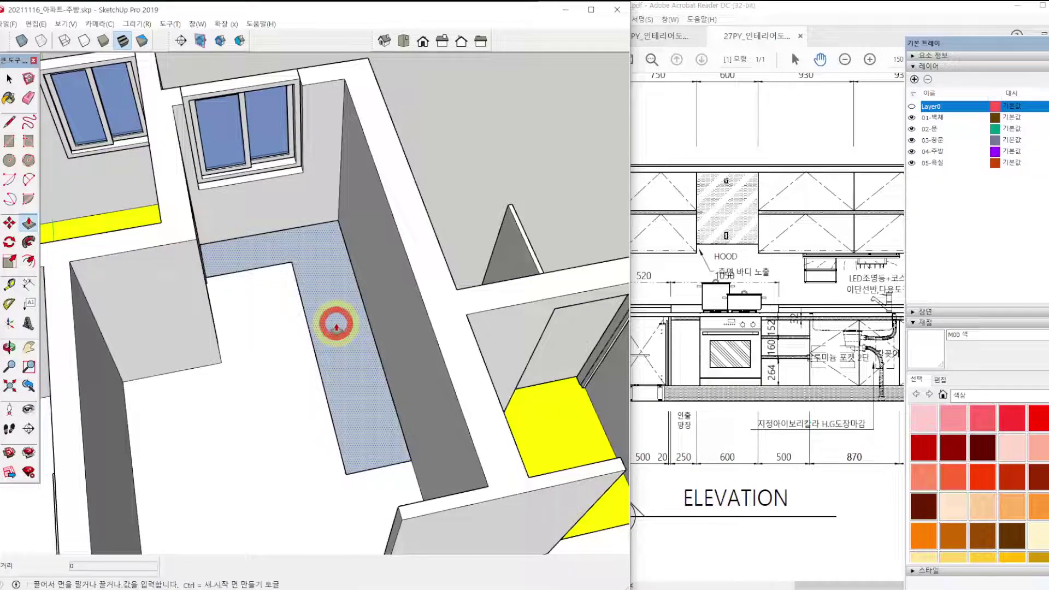
drag(336, 326, 338, 325)
click(338, 325)
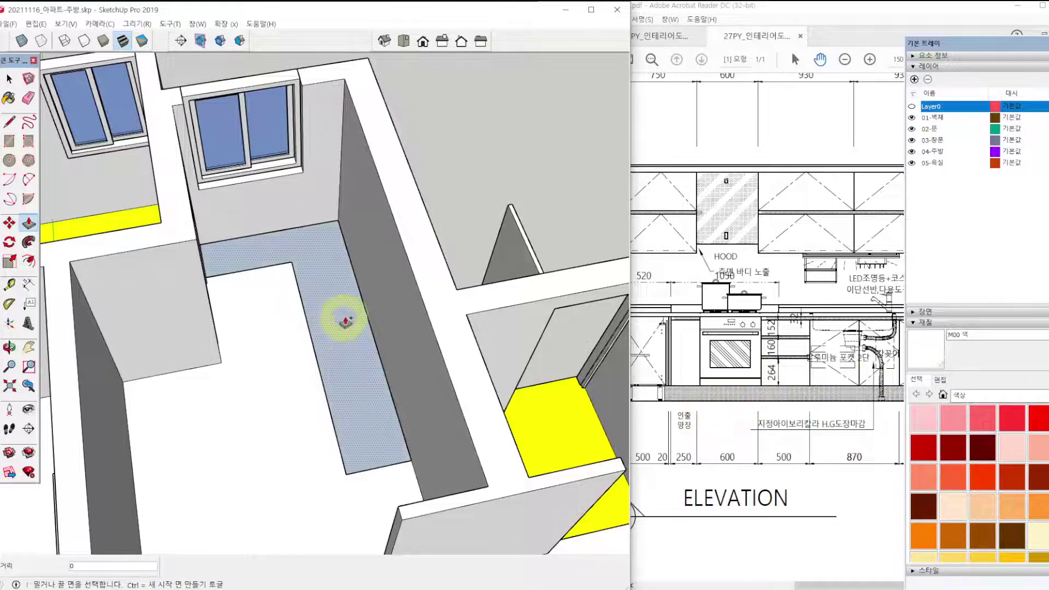
Examine elevation B's height dimensions for the plinth, cabinet body and worktop.
click(777, 330)
drag(778, 330, 895, 311)
key(ctrl+2)
ctrl+drag(664, 364, 694, 395)
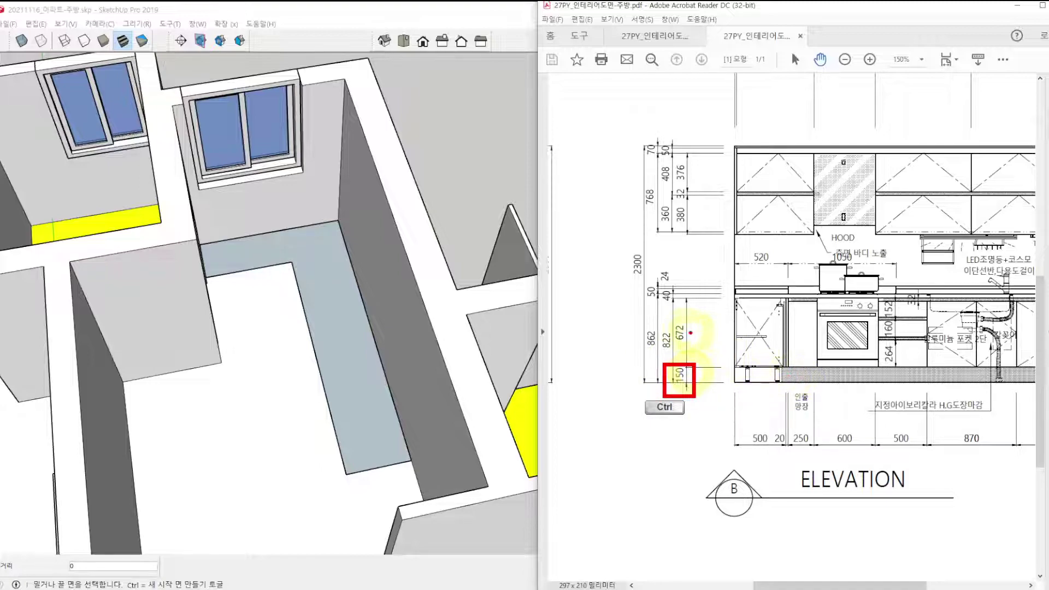
ctrl+drag(667, 321, 692, 353)
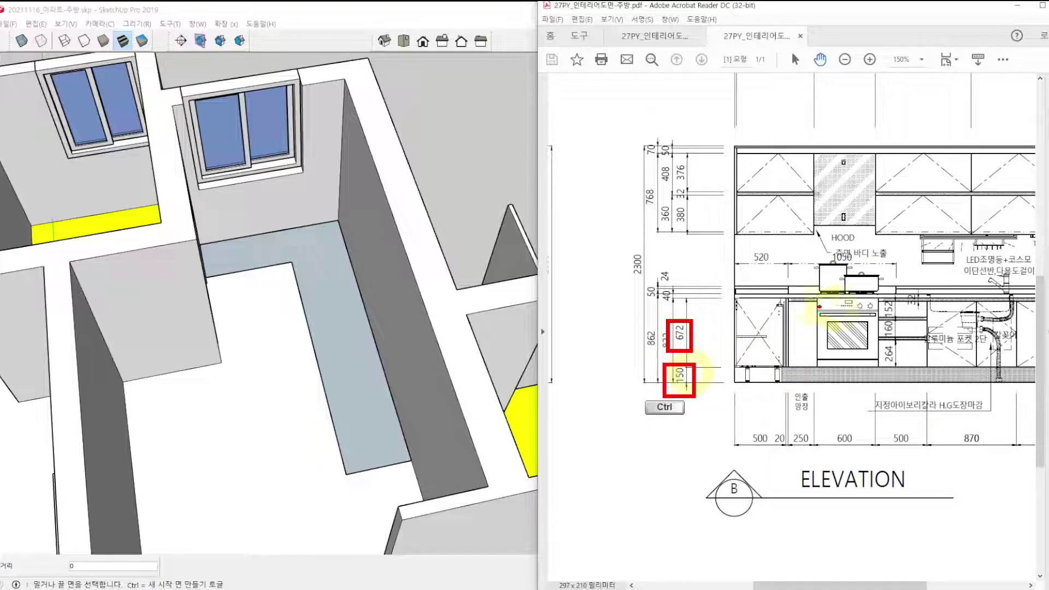
ctrl+drag(662, 290, 675, 309)
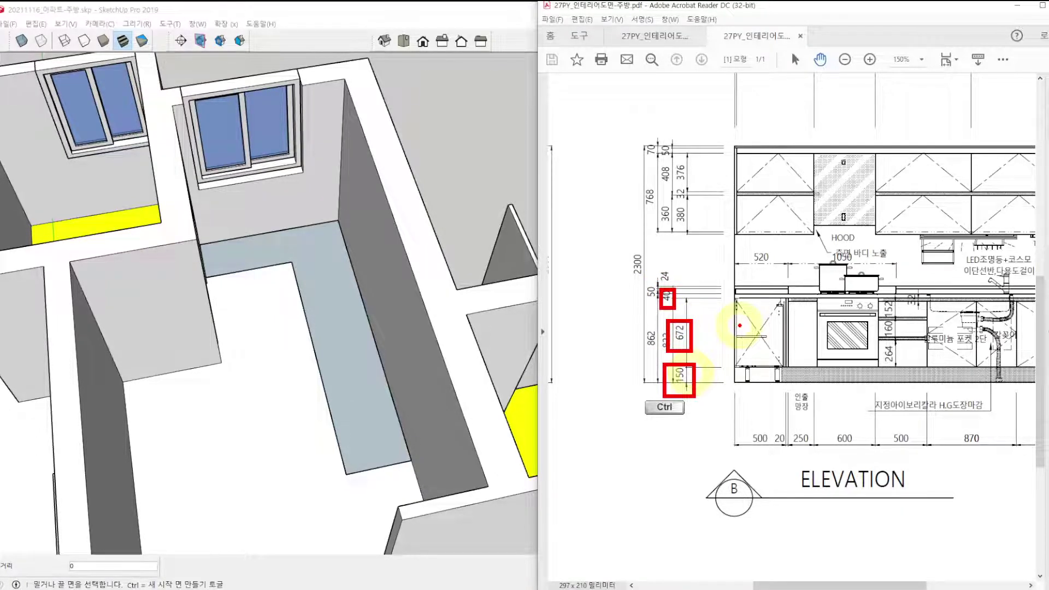
mouse_move(921, 302)
mouse_down()
mouse_move(907, 306)
mouse_move(918, 288)
mouse_move(921, 315)
mouse_up()
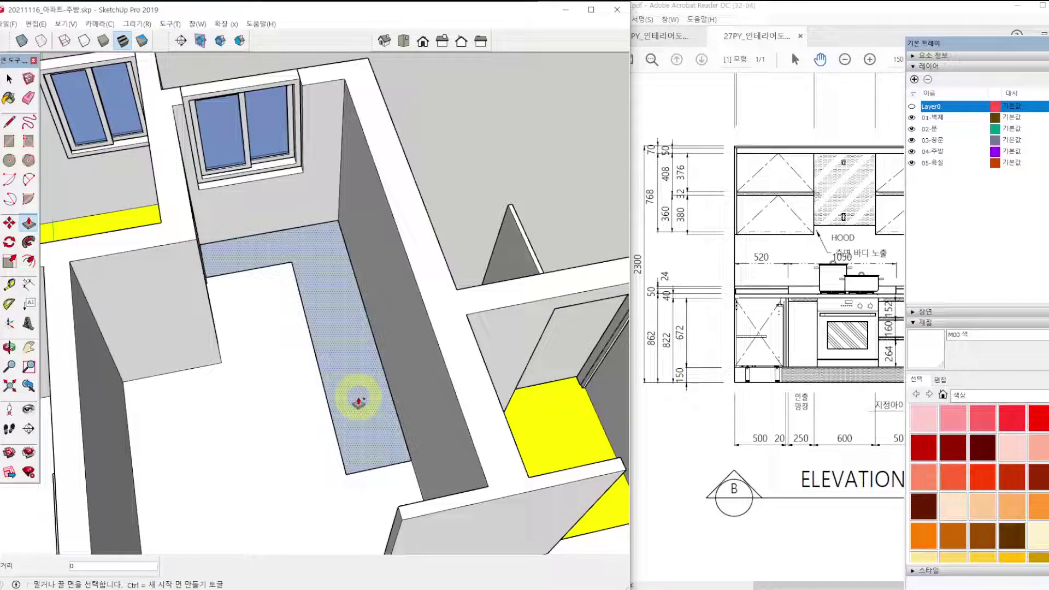
Extrude the L-shaped counter face up 150 mm in SketchUp to form the plinth.
drag(358, 407, 362, 401)
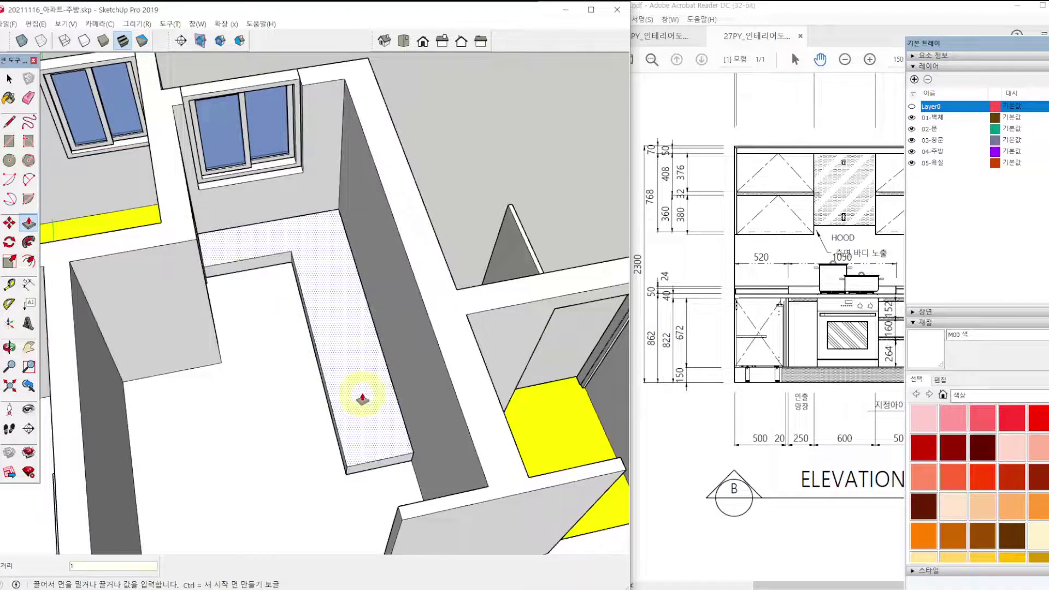
text(150)
key(Return)
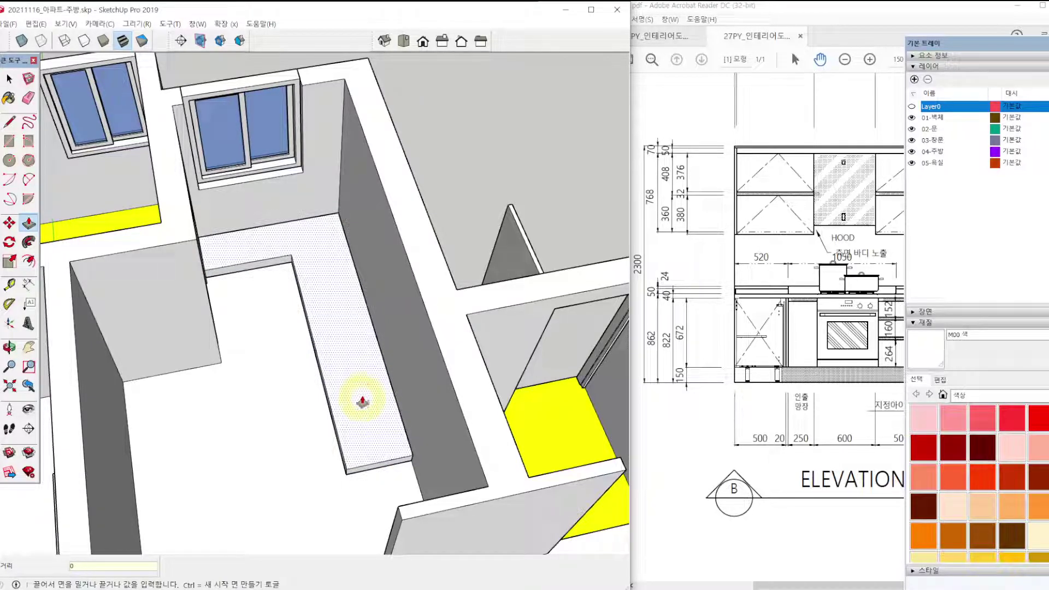
Extrude the plinth's top face up 672 mm as a separate section for the cabinet body.
middle_drag(358, 377, 390, 298)
scroll(362, 328, up, 3)
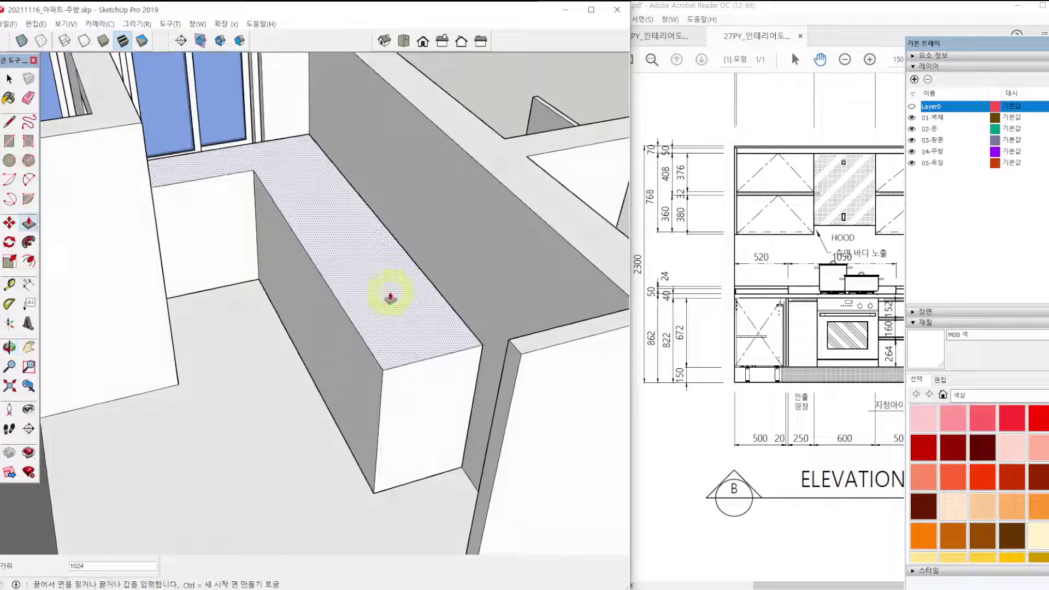
click(390, 298)
click(384, 316)
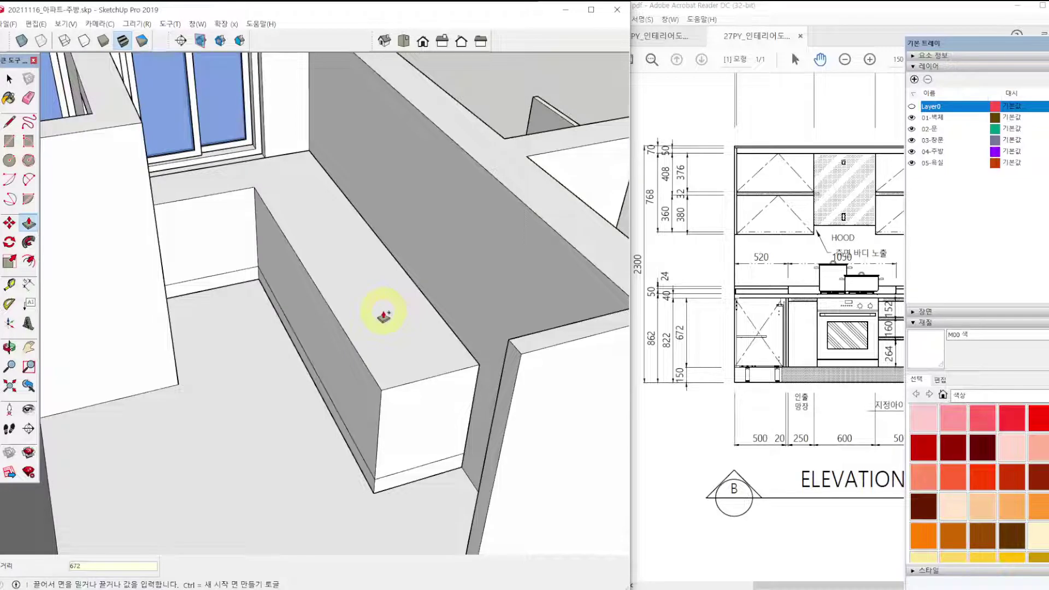
key(Return)
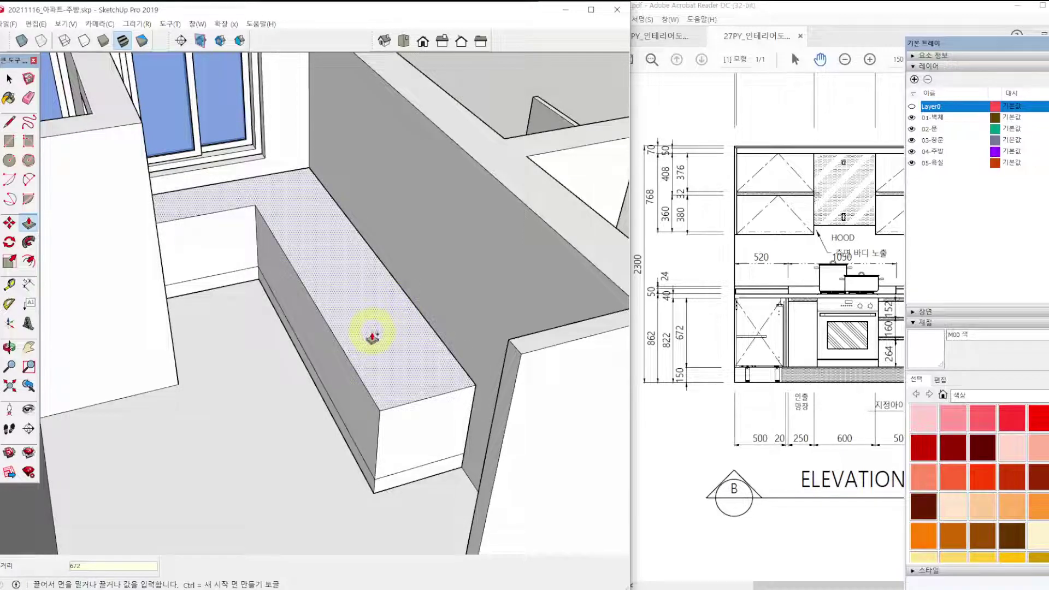
Mark off a 32 mm strip below the top of the cabinet body by pushing its top face down as a new face.
click(837, 305)
click(370, 342)
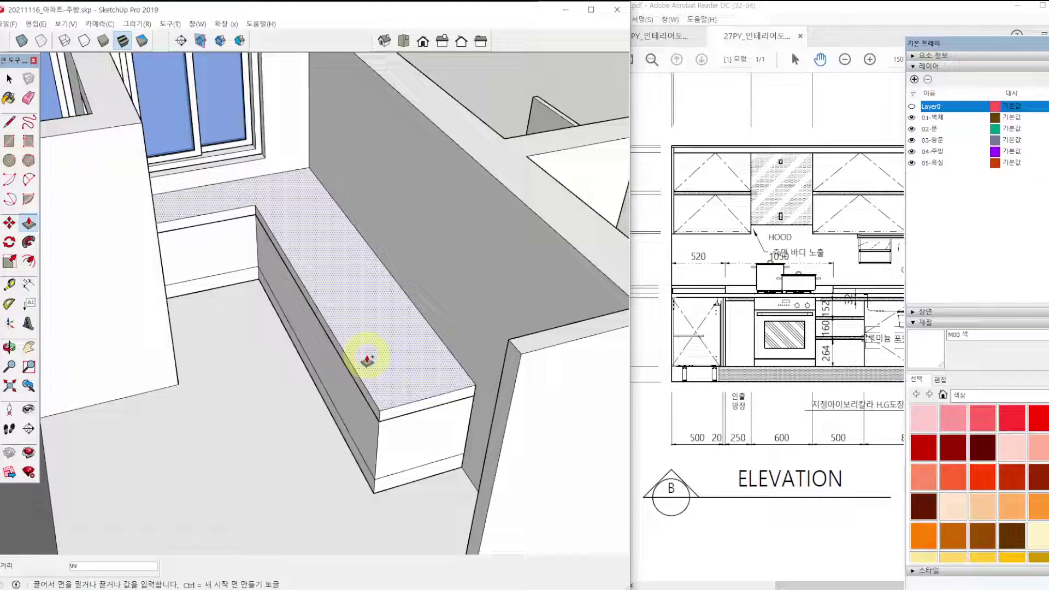
click(367, 359)
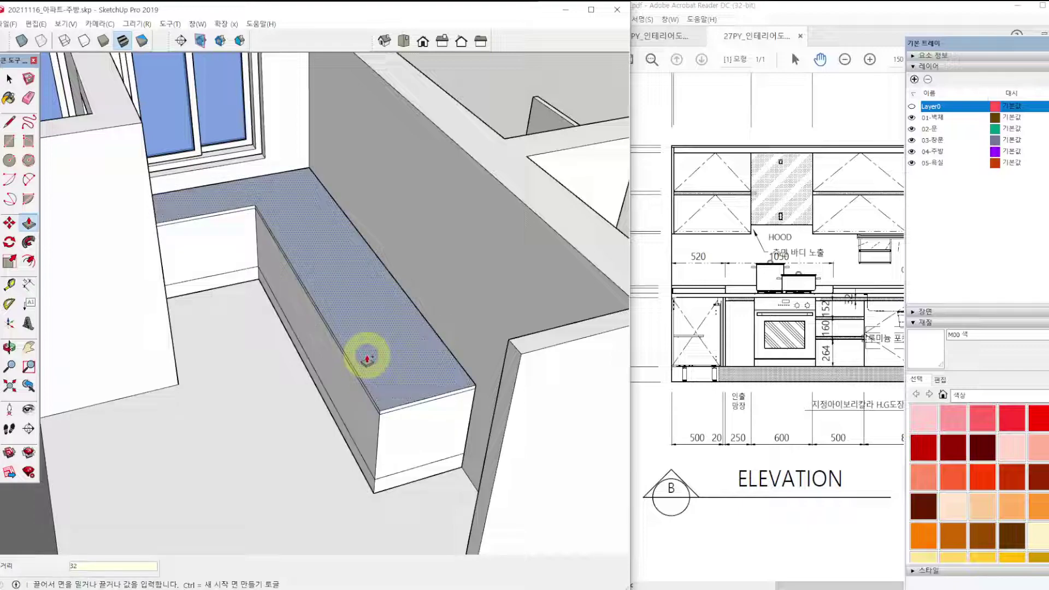
Extrude the cabinet's top face up 40 mm as a separate section for the worktop.
click(397, 358)
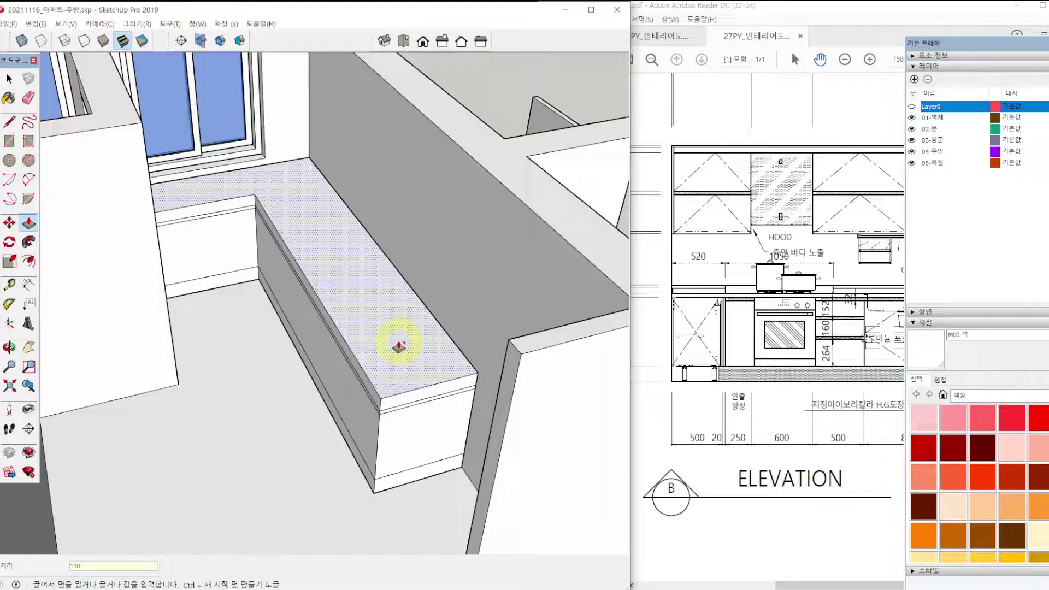
text(40)
key(Return)
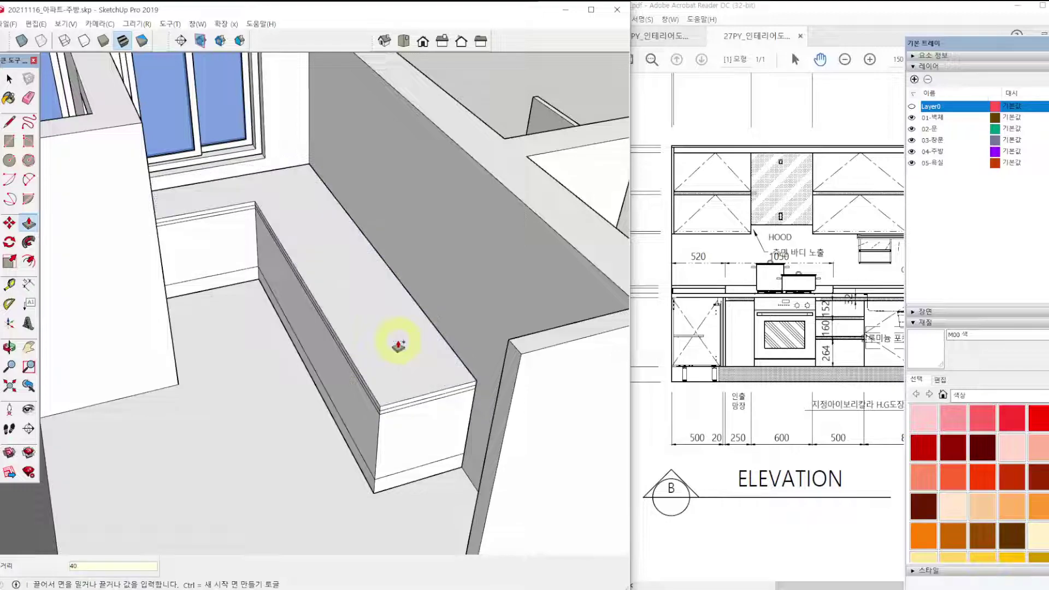
Paint the plinth fronts on both legs of the L-shaped counter with the yellow colour E04.
mouse_move(386, 410)
middle_down()
mouse_move(389, 328)
mouse_move(382, 337)
middle_up()
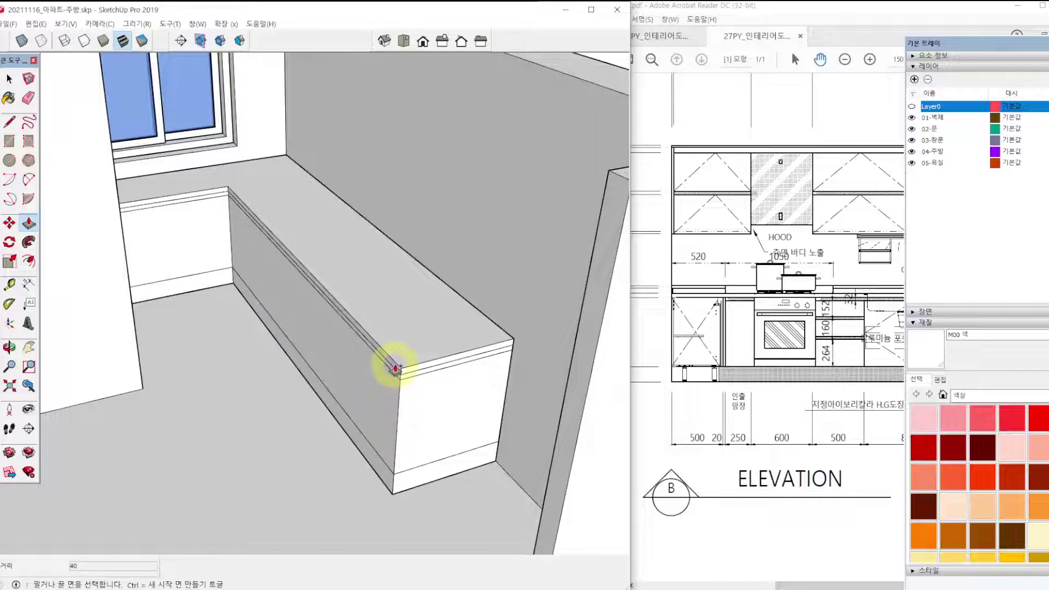
key(space)
scroll(390, 369, up, 2)
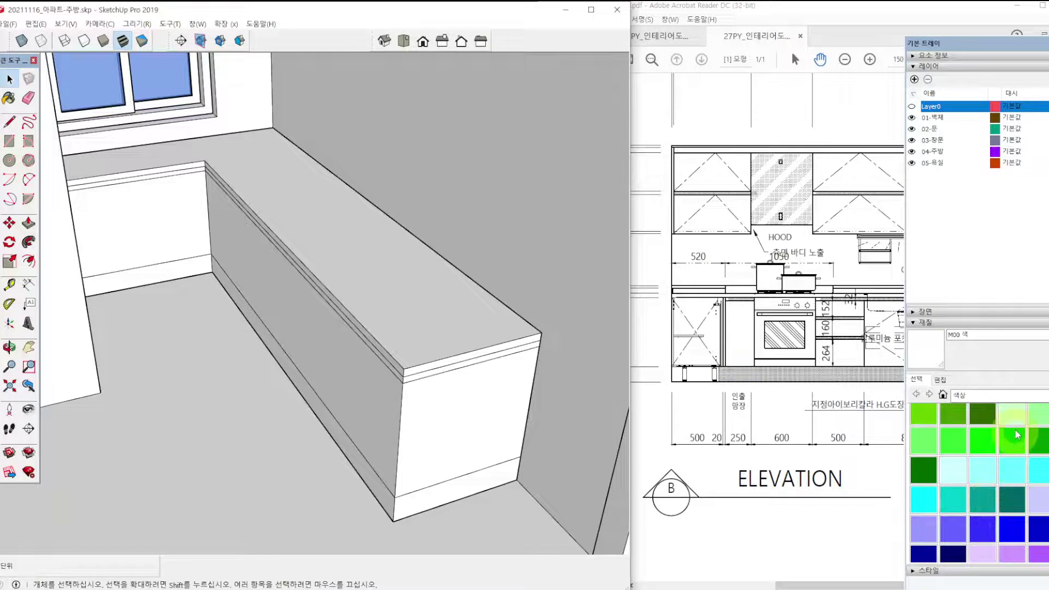
scroll(957, 516, down, 4)
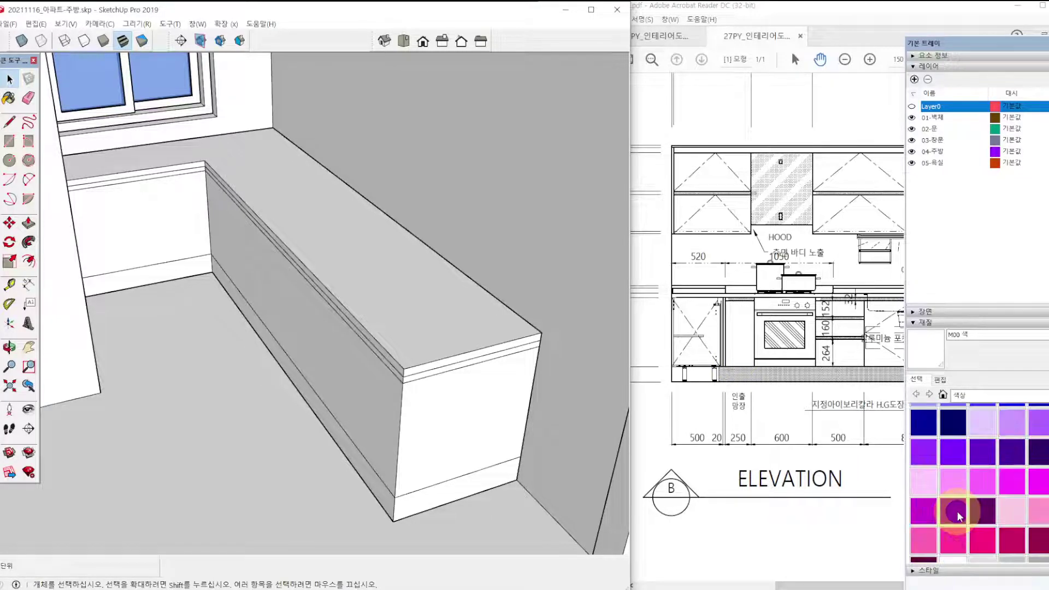
scroll(959, 515, up, 6)
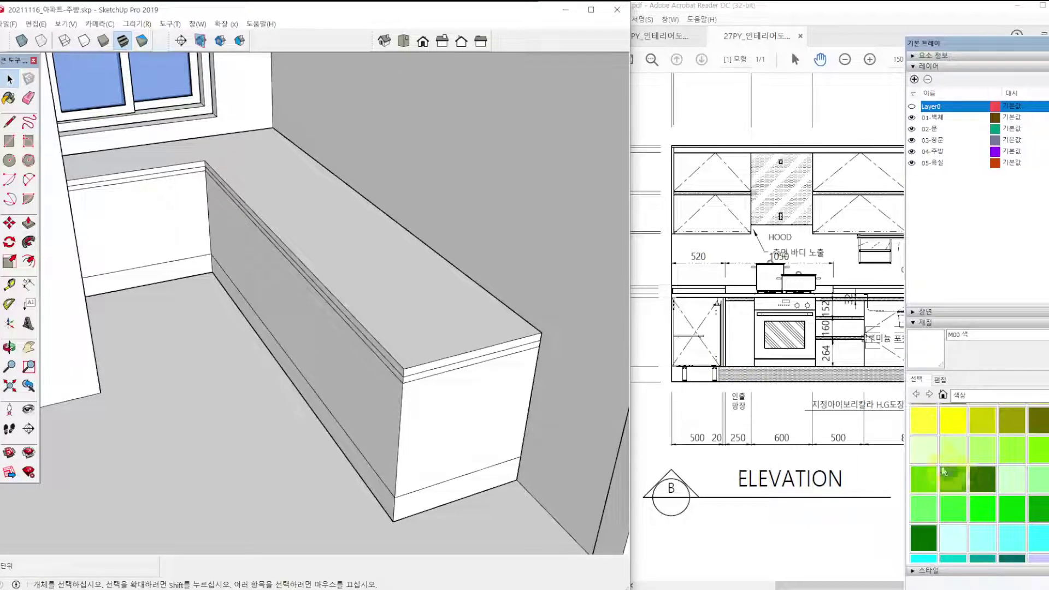
click(923, 420)
click(389, 496)
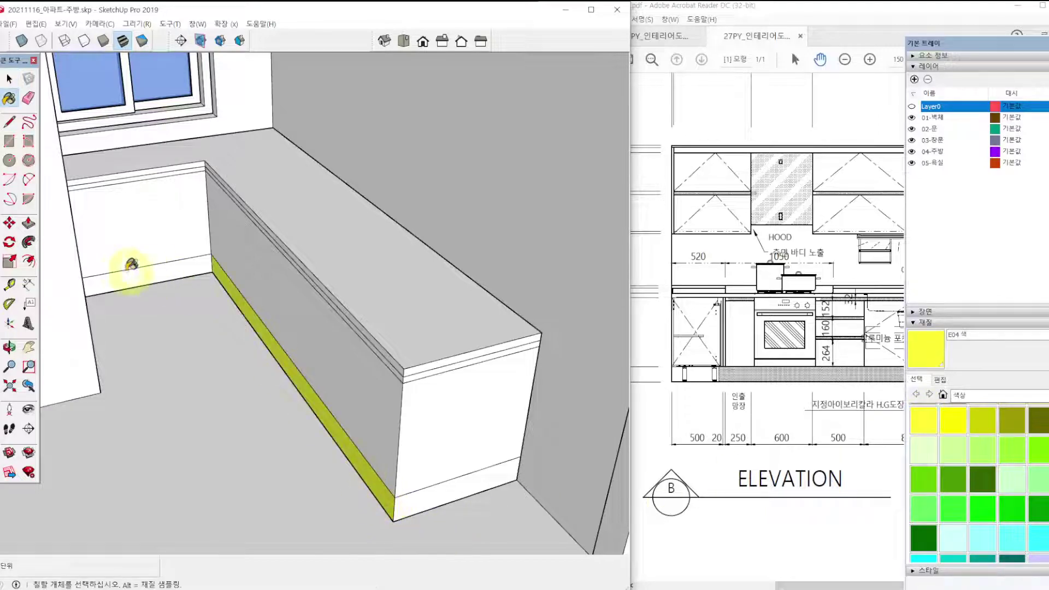
click(143, 270)
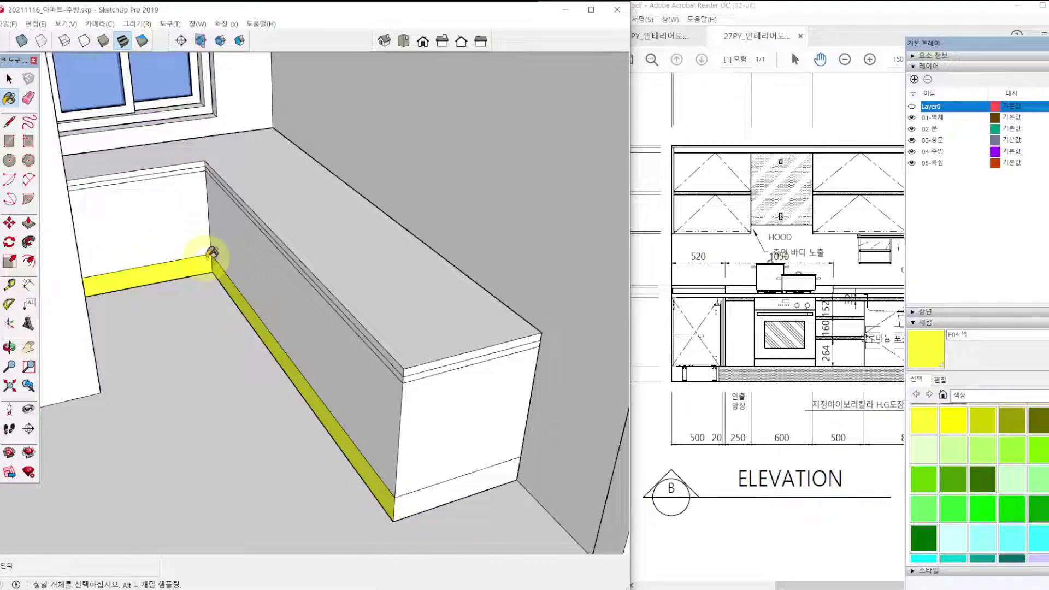
Paint the 32 mm strips below the worktop on both counter fronts with the green colour G05.
click(983, 508)
scroll(361, 388, up, 1)
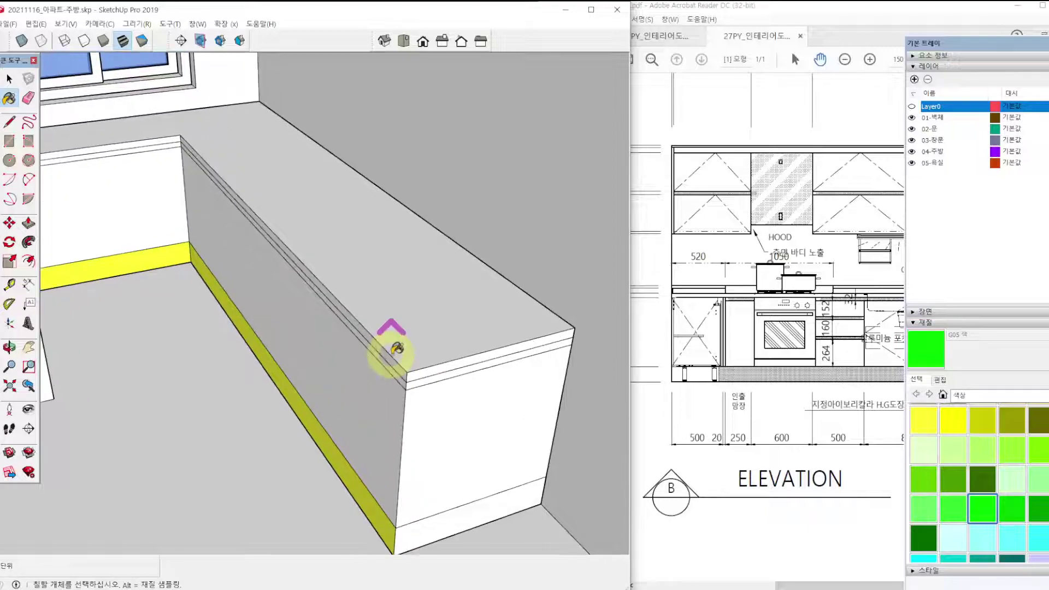
click(403, 376)
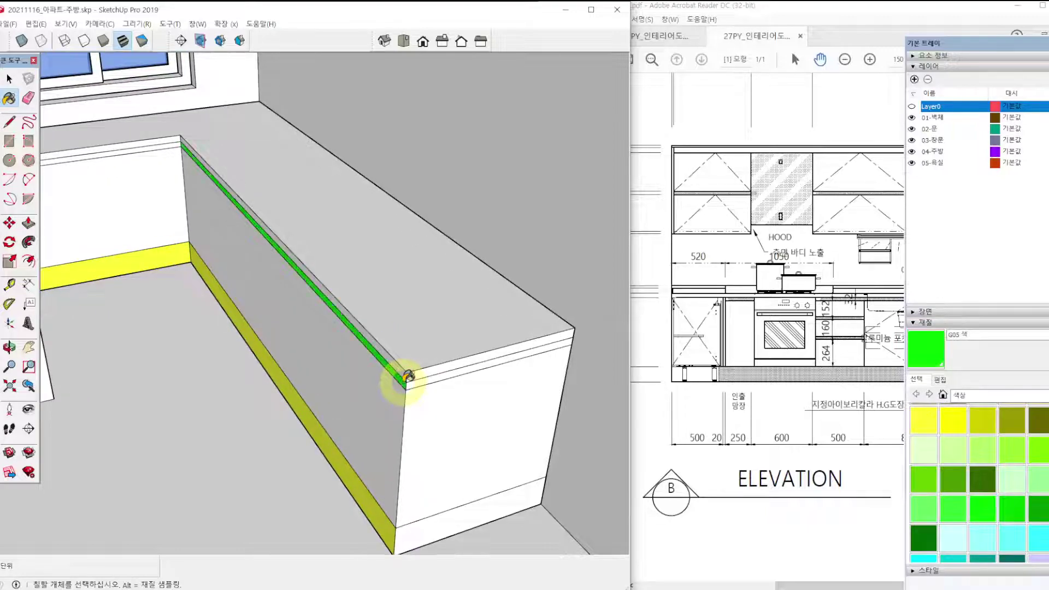
click(162, 141)
mouse_move(188, 192)
shift+middle_down()
mouse_move(199, 206)
mouse_move(236, 203)
mouse_move(264, 234)
shift+middle_up()
Examine the plinth area in elevations B and A, including the plinth setback dimension in elevation A.
click(692, 355)
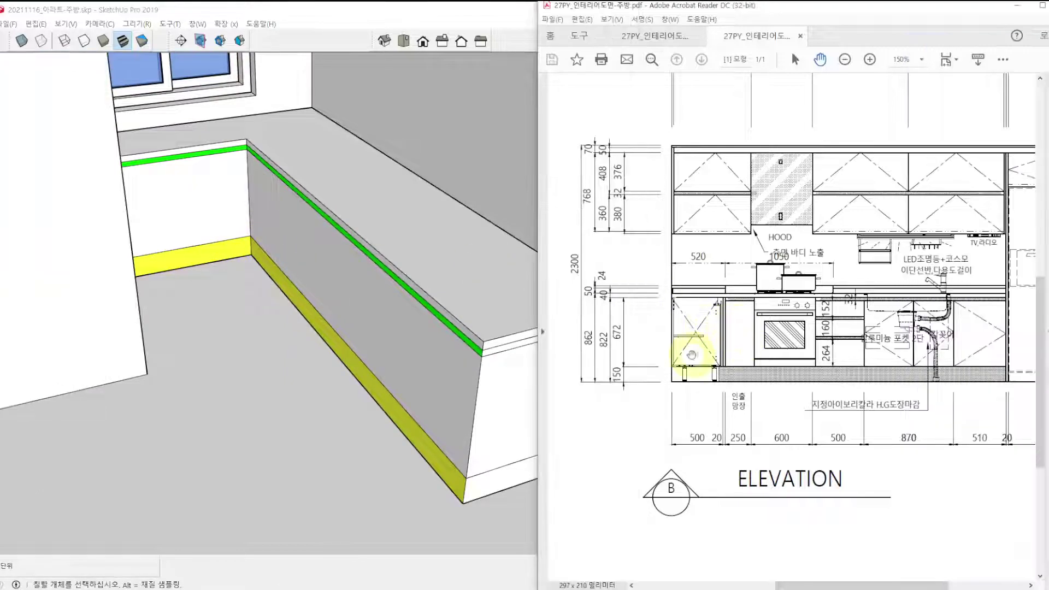
mouse_move(692, 355)
mouse_down()
mouse_move(878, 396)
mouse_move(1030, 397)
mouse_up()
drag(381, 359, 403, 377)
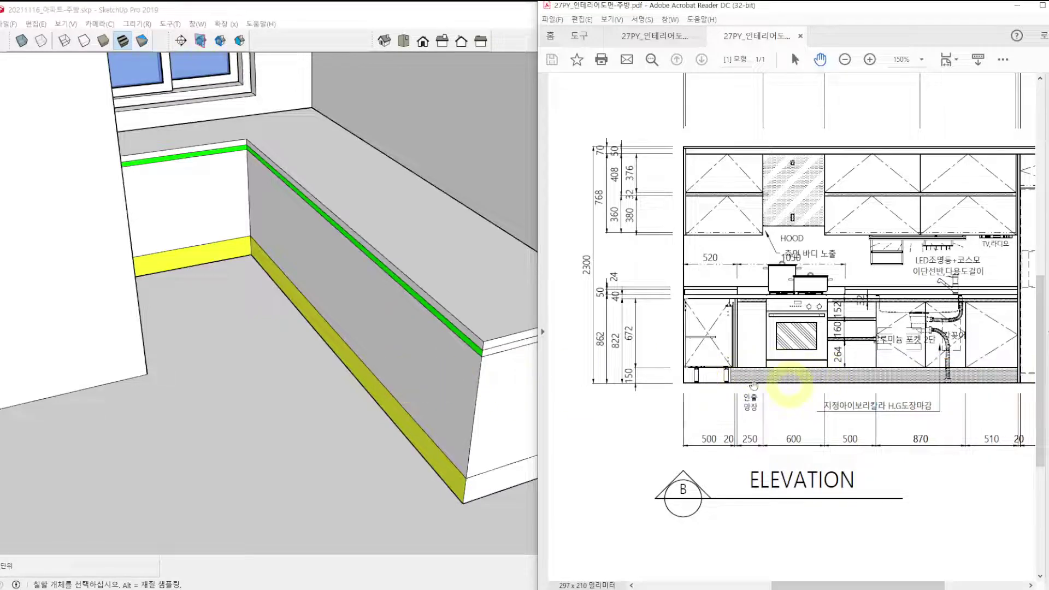
scroll(796, 402, left, 10)
key(ctrl)
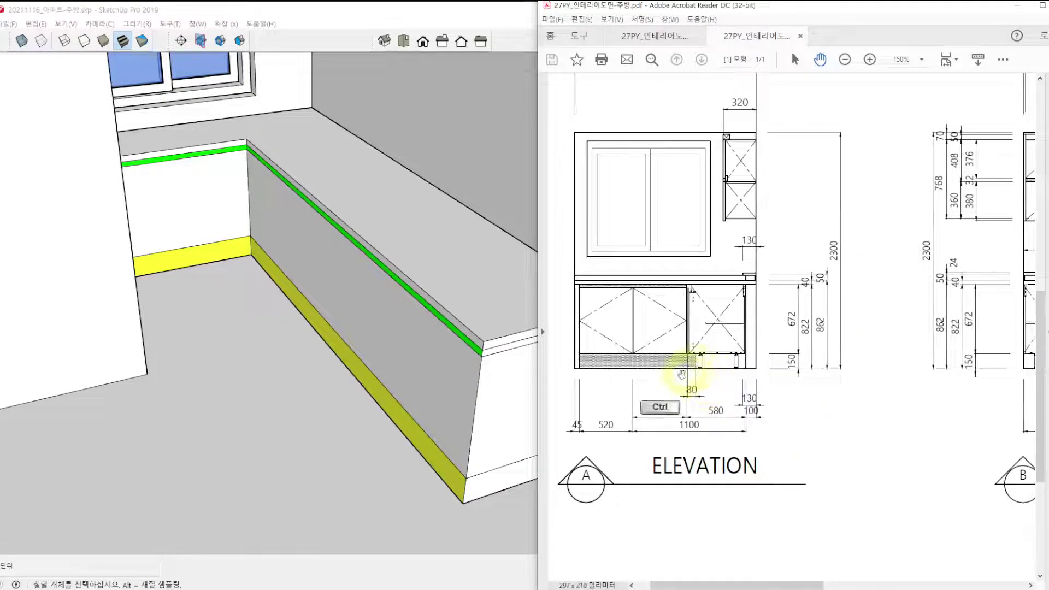
ctrl+drag(676, 380, 707, 408)
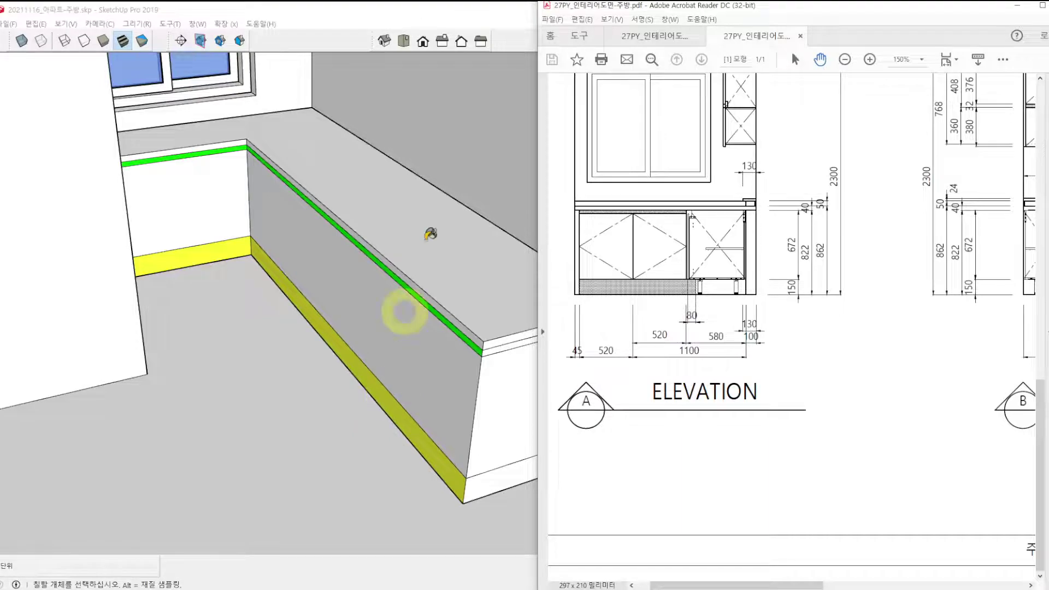
click(393, 15)
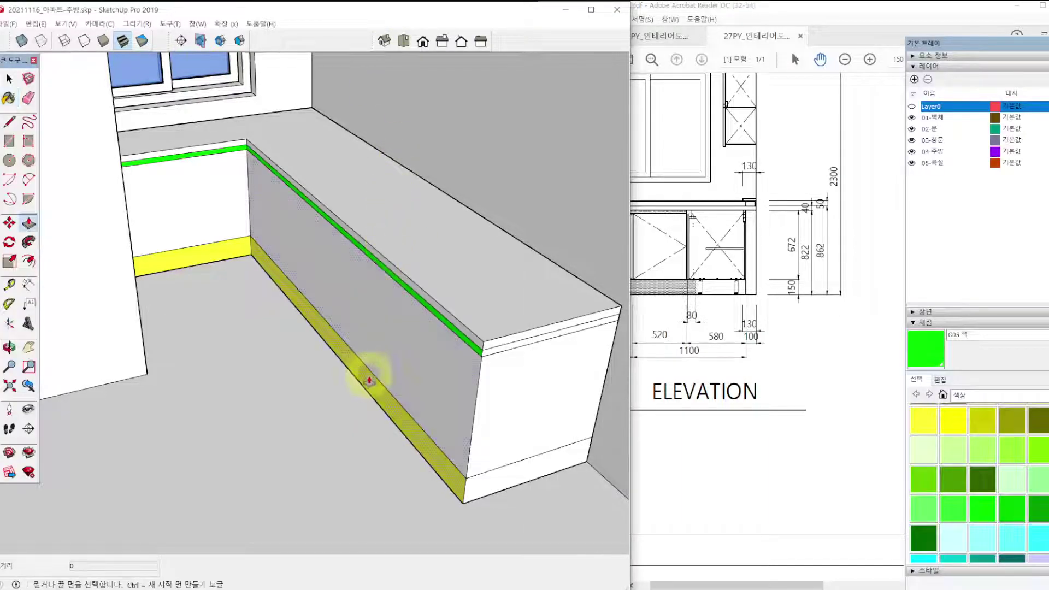
Push the yellow plinth fronts on both legs of the counter 80 mm inward.
key(p)
click(367, 383)
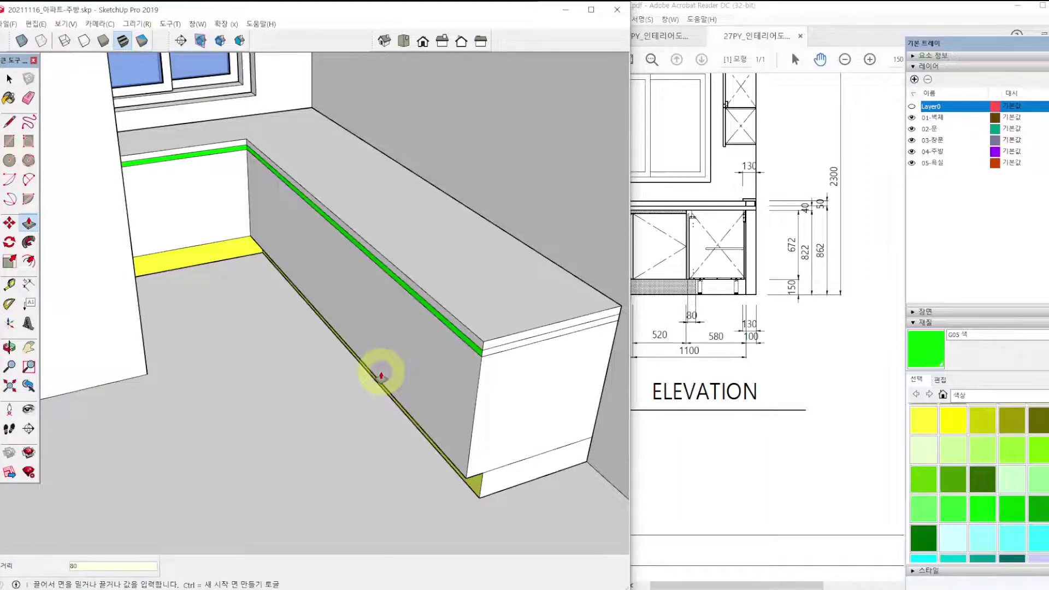
click(229, 252)
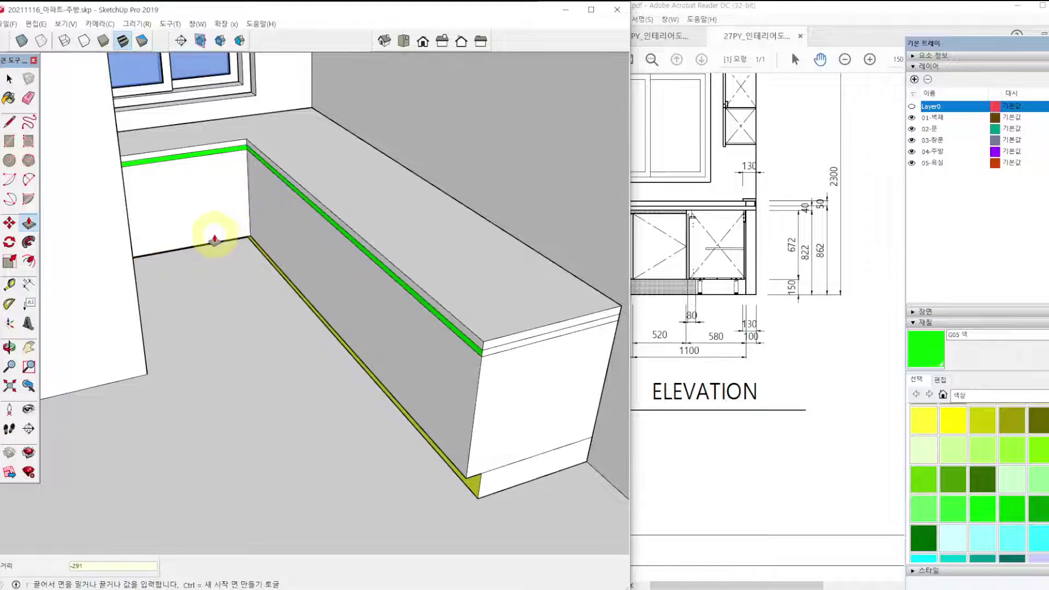
double_click(215, 239)
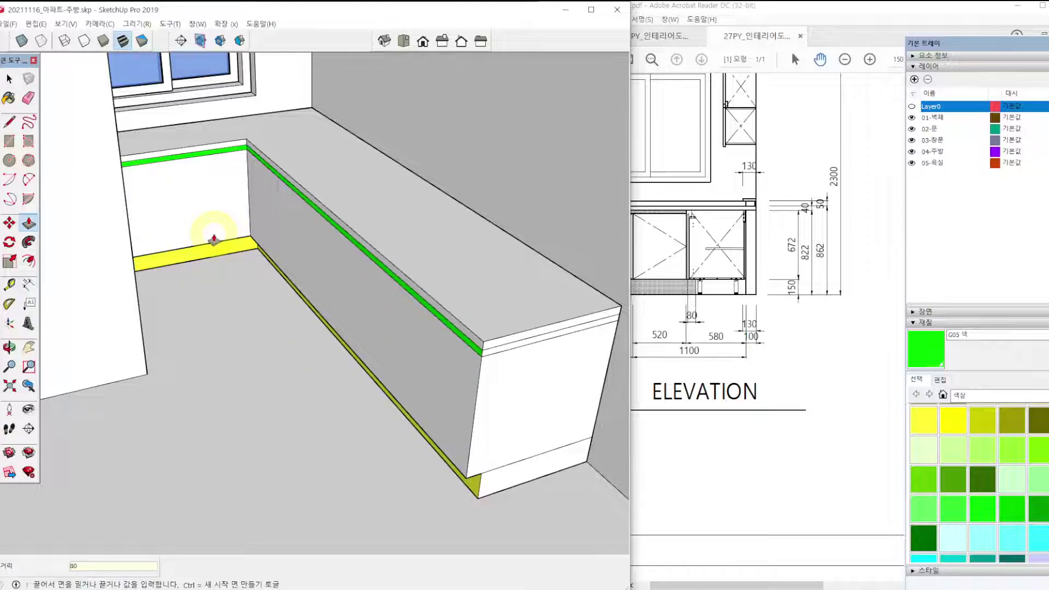
Examine the oven position and lower cabinet widths in elevation B, and compare the cabinet fronts with the kitchen reference photo.
click(768, 335)
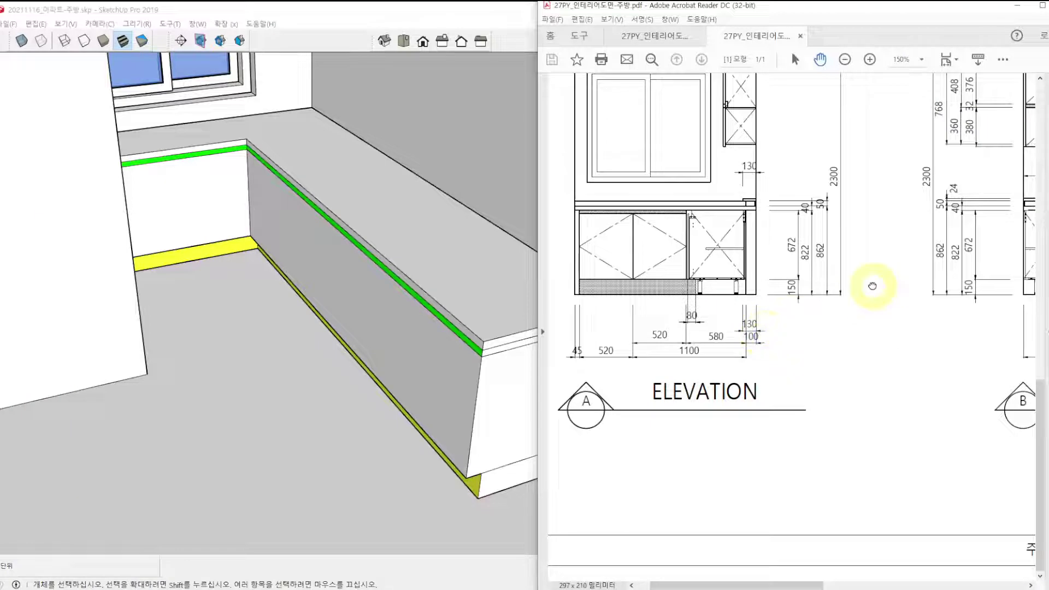
drag(871, 284, 722, 298)
drag(981, 276, 825, 267)
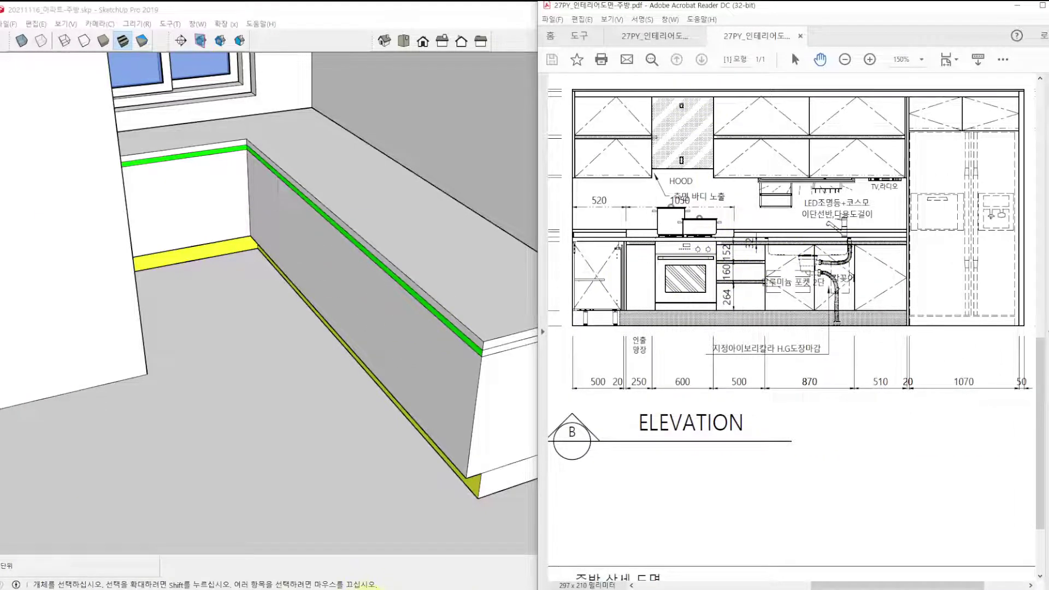
key(alt+Tab)
click(716, 402)
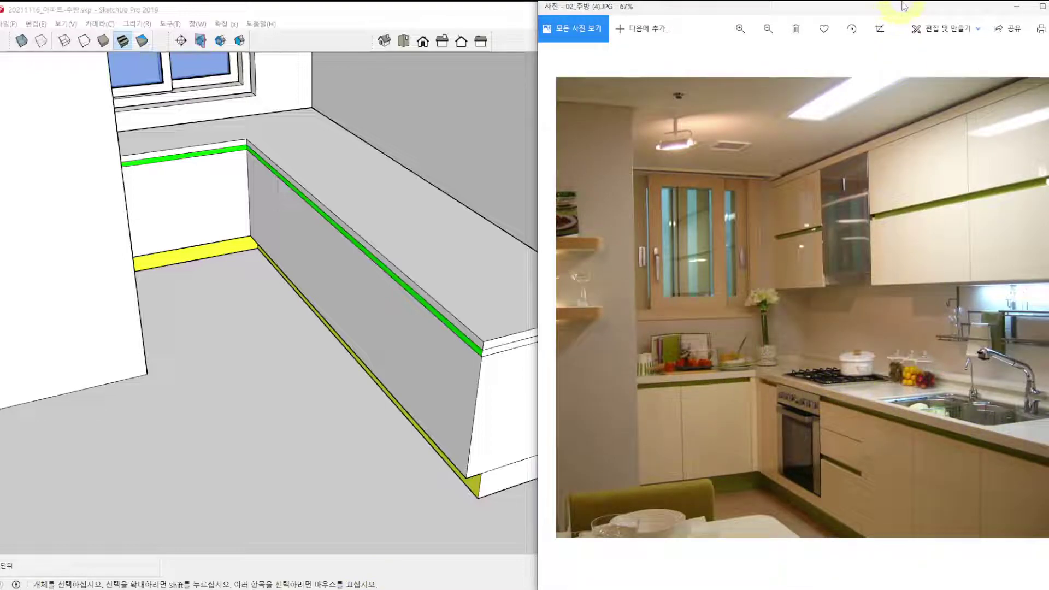
click(1017, 10)
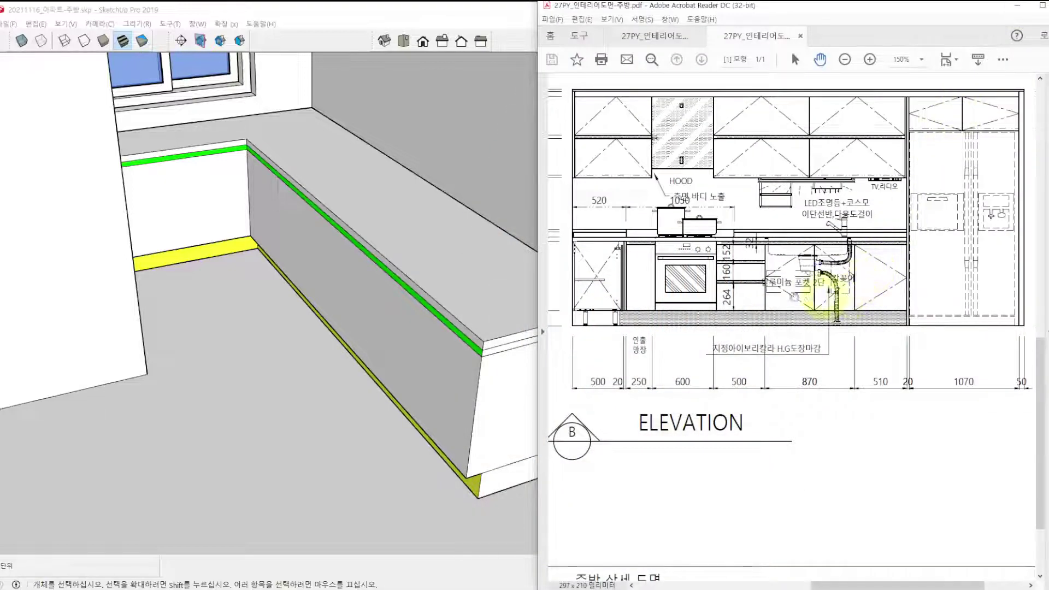
key(ctrl)
mouse_move(655, 236)
ctrl+mouse_down()
mouse_move(687, 297)
mouse_move(718, 309)
ctrl+mouse_up()
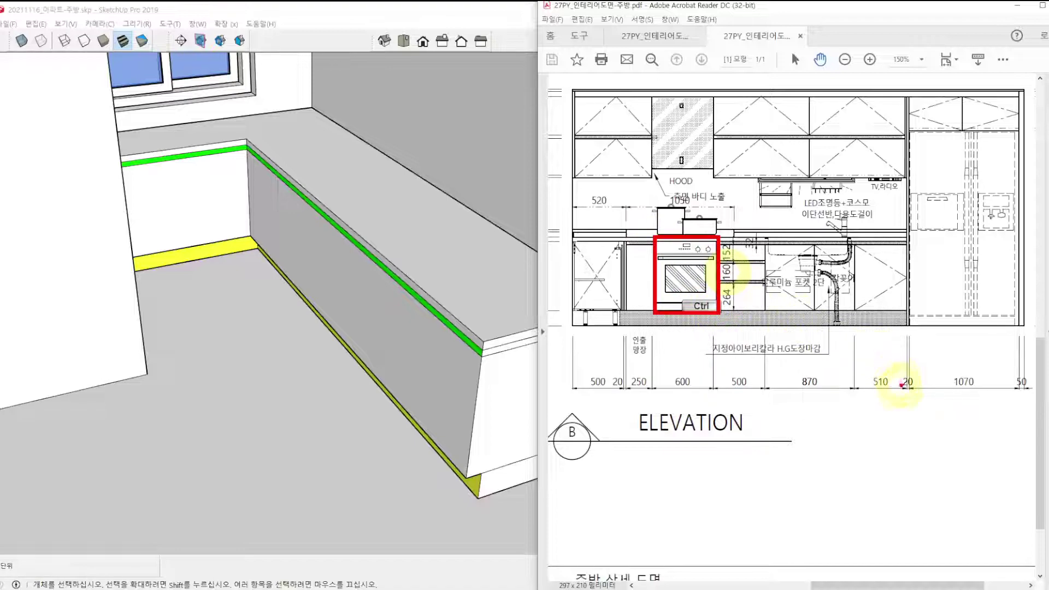
mouse_move(902, 385)
mouse_down()
mouse_move(896, 398)
mouse_move(899, 365)
mouse_move(901, 378)
mouse_up()
ctrl+drag(796, 367, 825, 394)
ctrl+drag(728, 369, 754, 393)
ctrl+drag(668, 372, 703, 397)
ctrl+drag(628, 372, 656, 401)
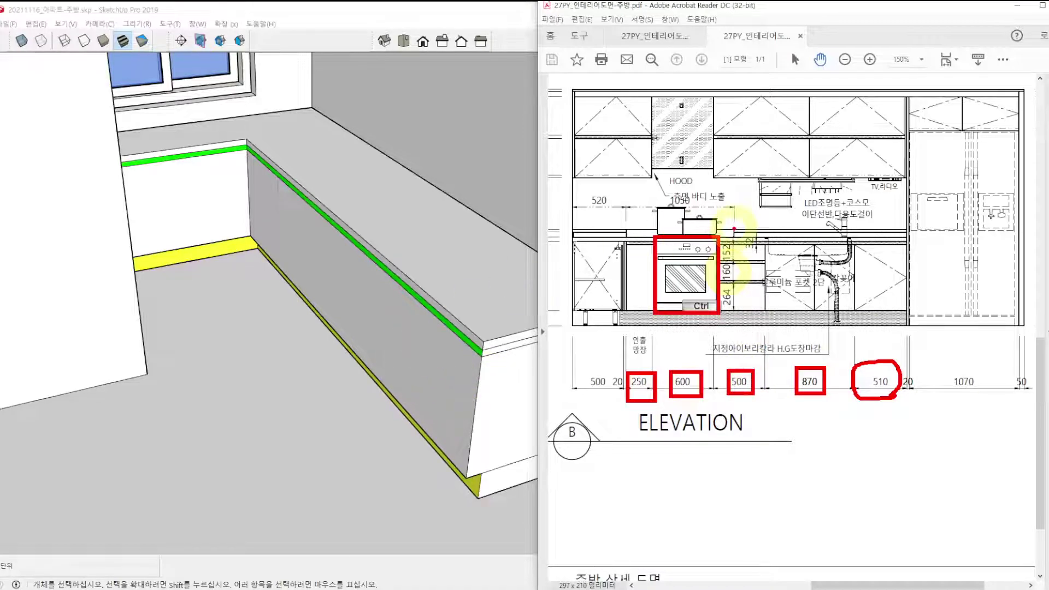
Copy the vertical end edge of the long cabinet front 510 mm along the front as the first door division.
click(363, 393)
scroll(432, 364, up, 5)
scroll(451, 350, down, 5)
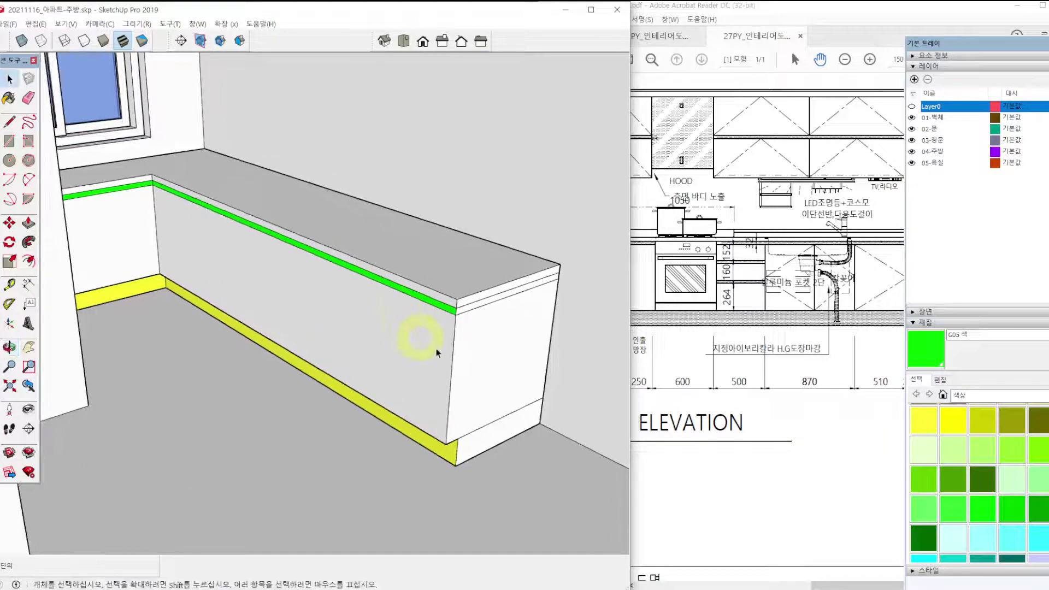
click(454, 356)
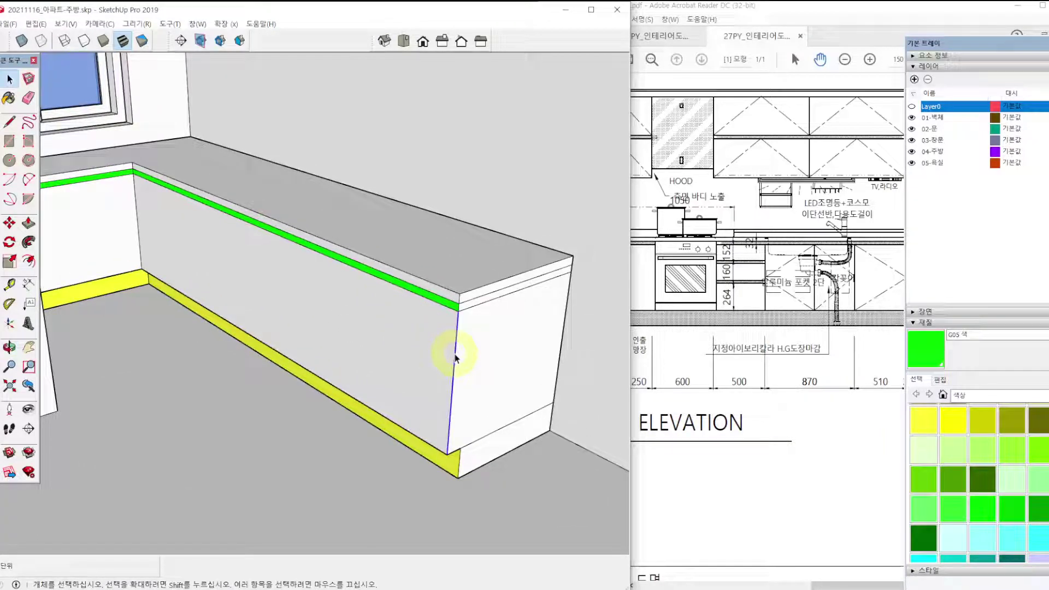
key(m)
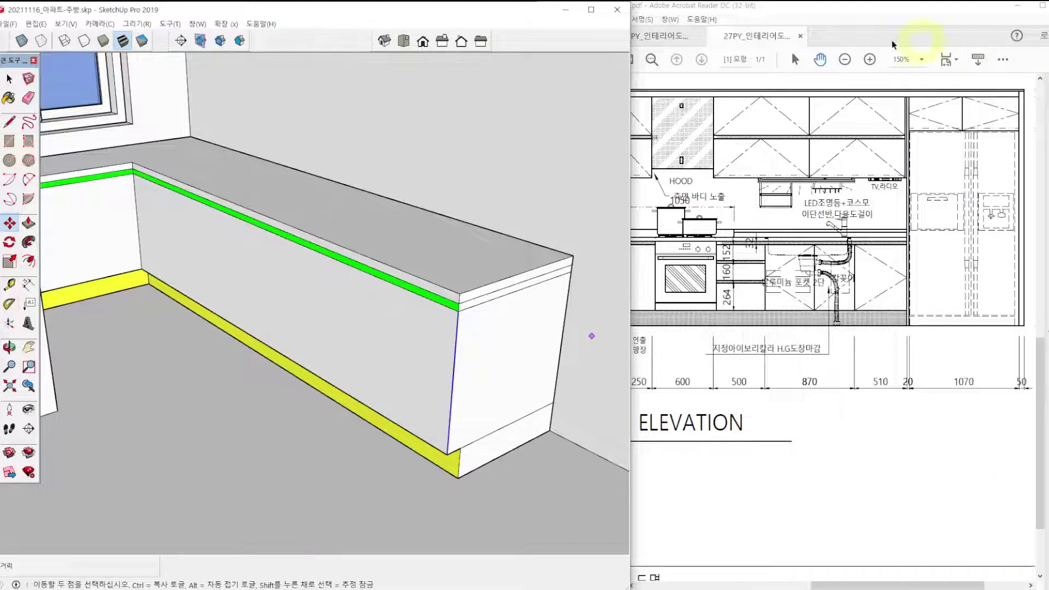
click(833, 8)
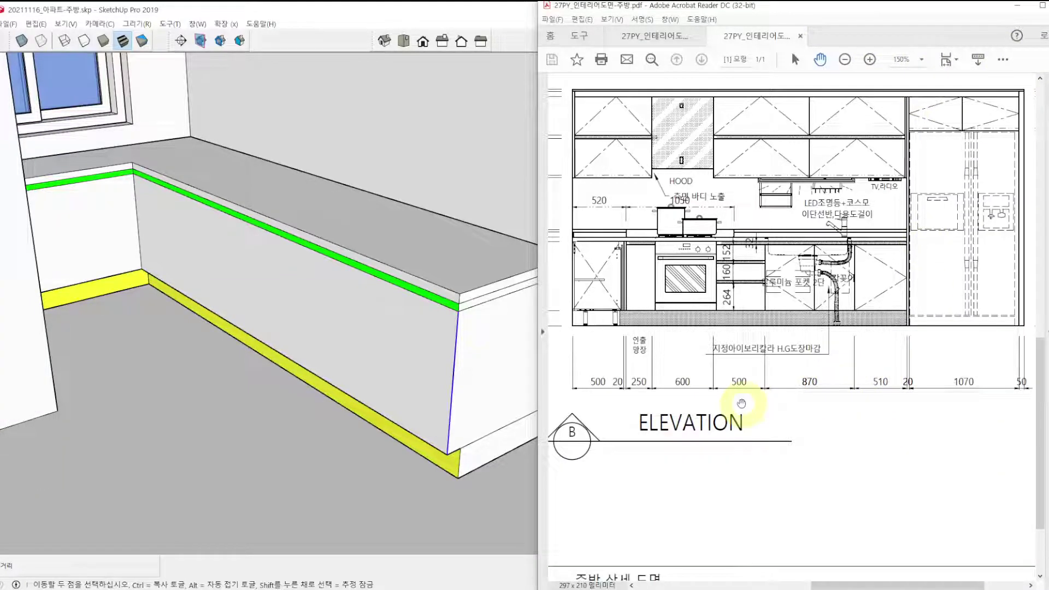
click(393, 399)
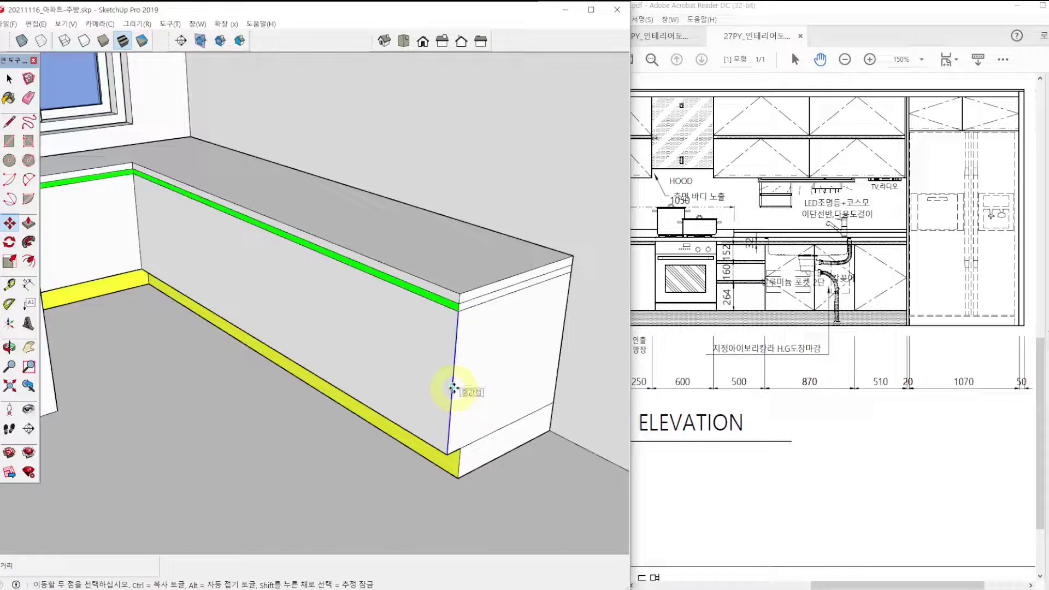
key(ctrl)
click(451, 386)
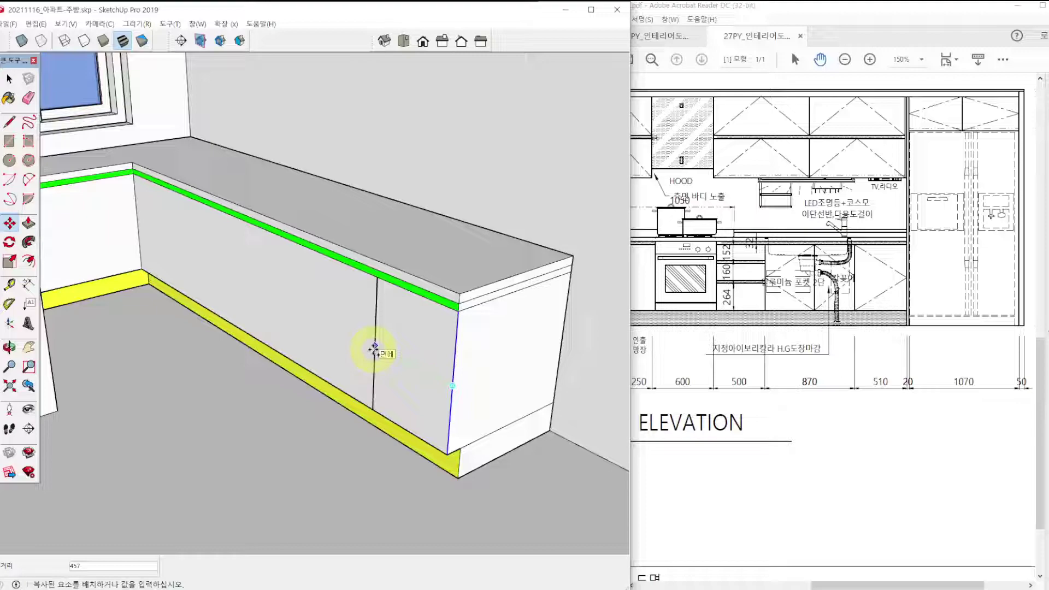
key(Return)
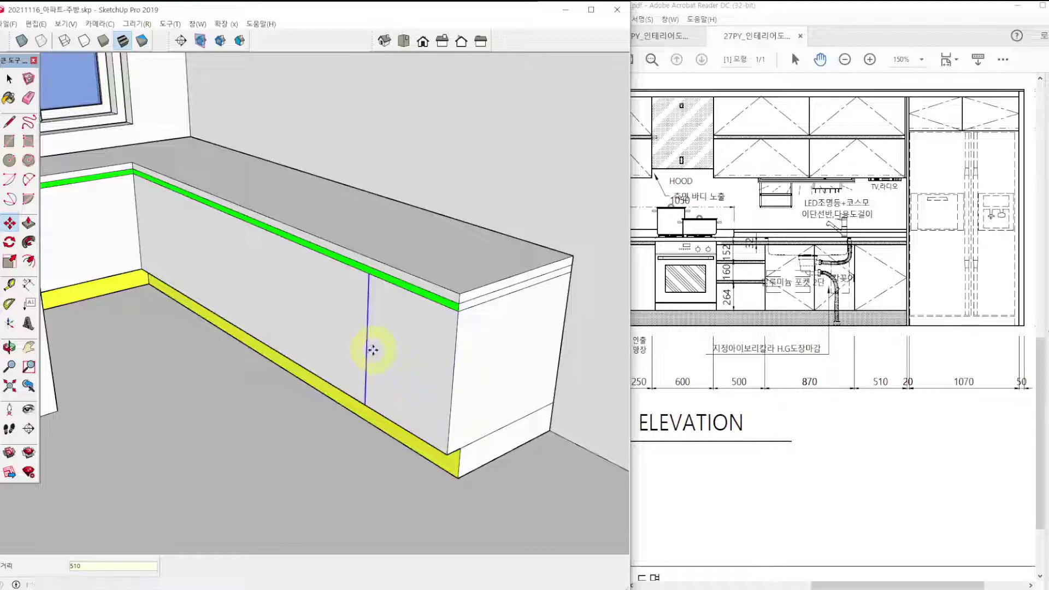
Copy the division line onward along the long cabinet front at successive spacings of 870, 500 and 600 mm.
click(368, 335)
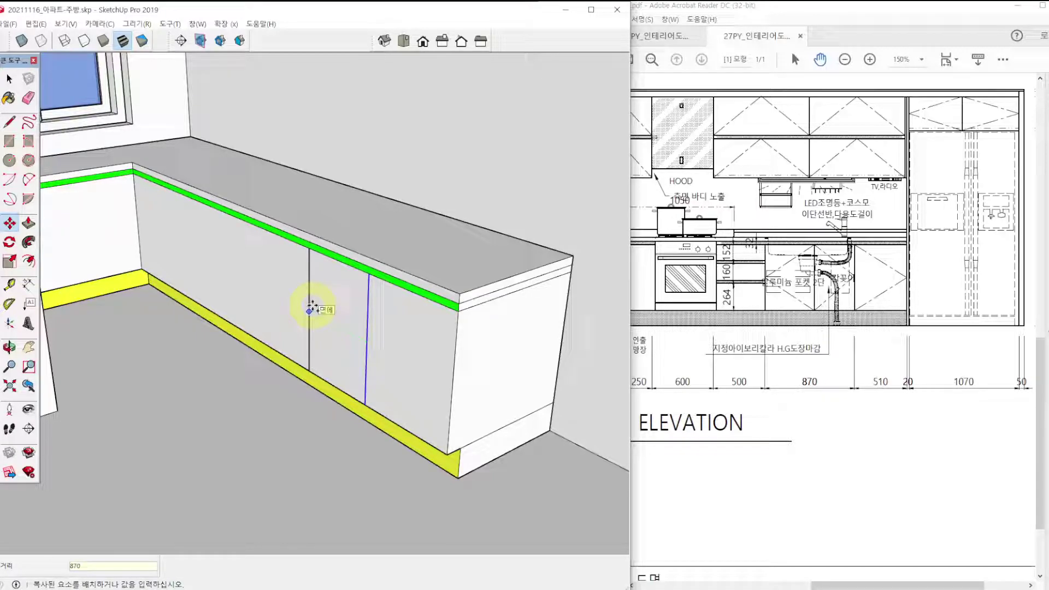
text(870)
key(Return)
click(256, 283)
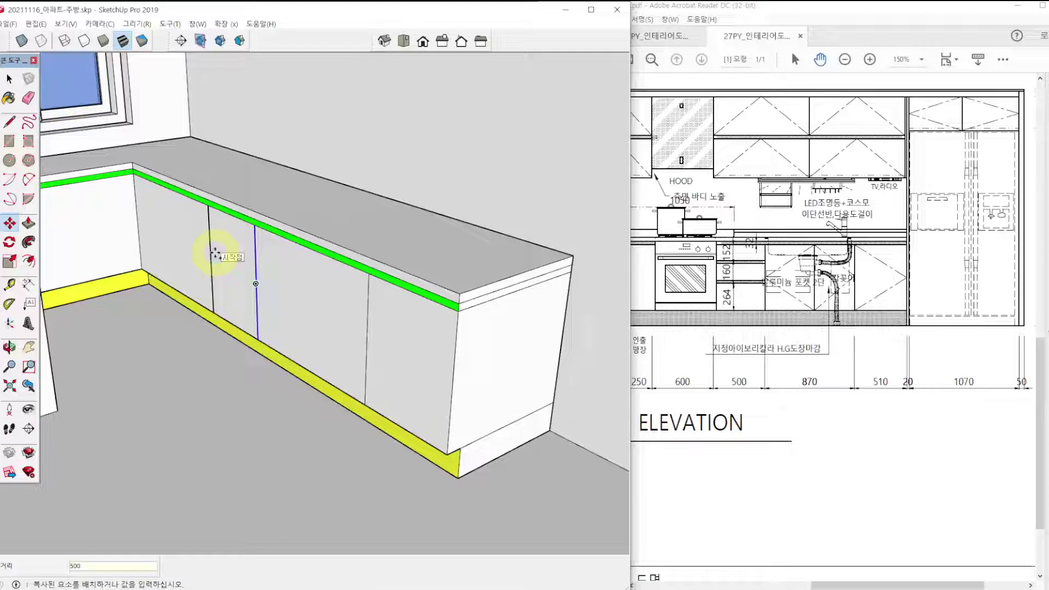
key(Return)
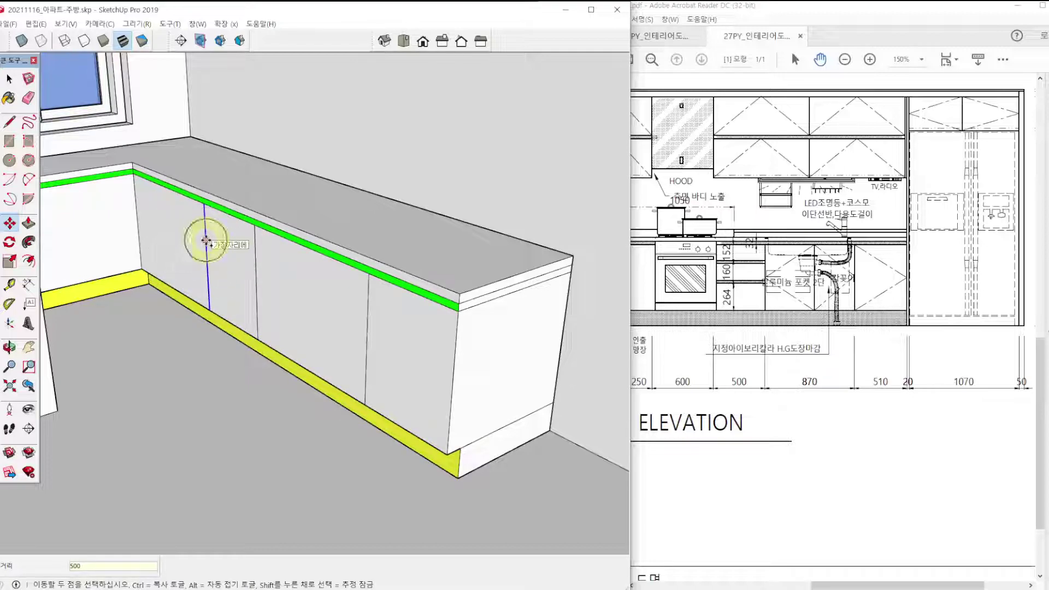
click(206, 240)
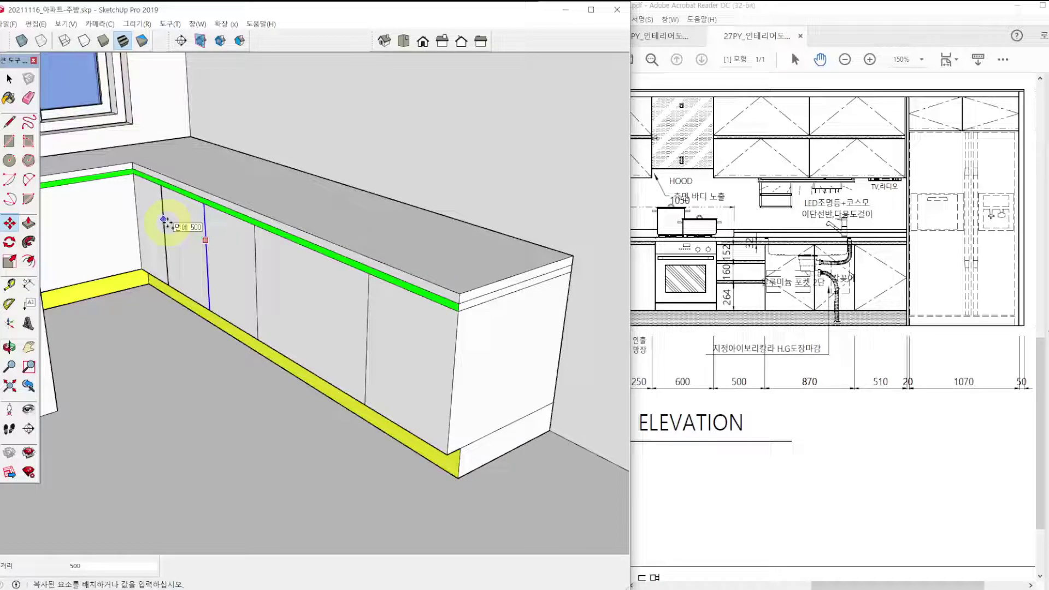
click(164, 220)
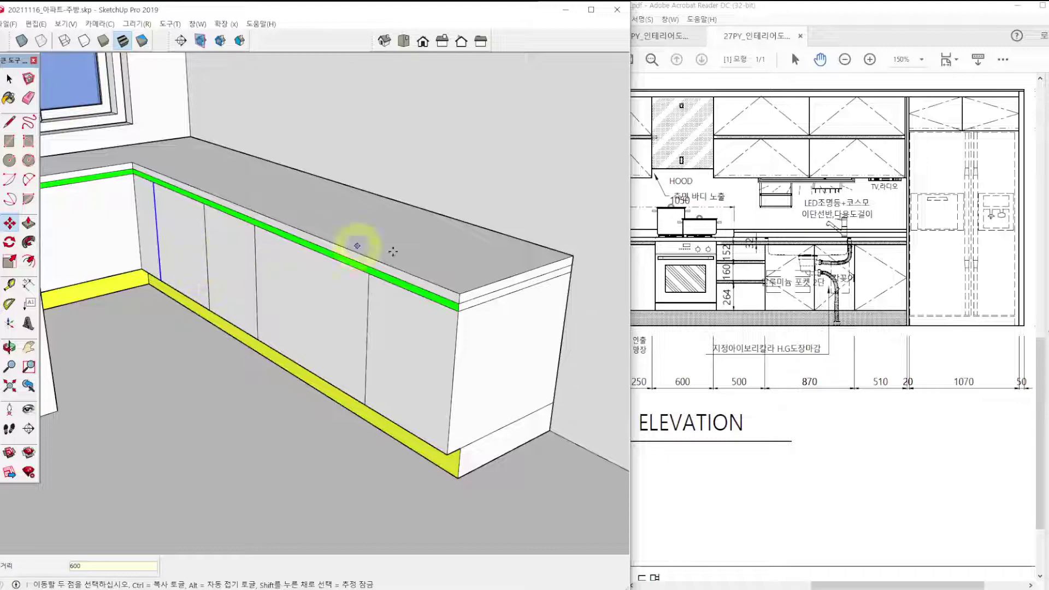
Paint the 600 mm wide oven section of the long cabinet front turquoise.
mouse_move(639, 200)
ctrl+mouse_down()
mouse_move(710, 341)
mouse_move(735, 429)
ctrl+mouse_up()
key(space)
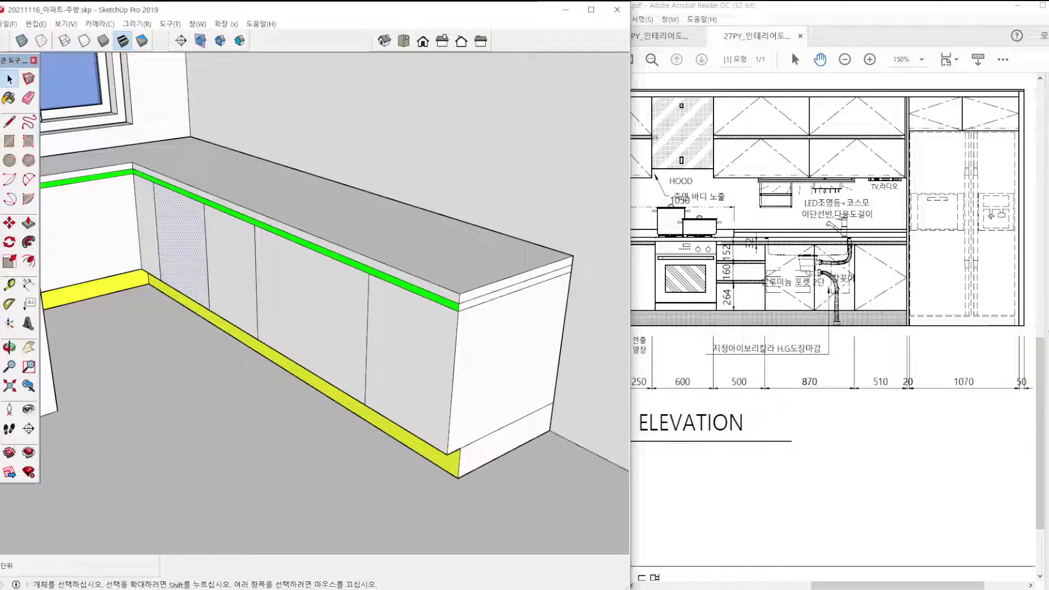
key(b)
click(184, 236)
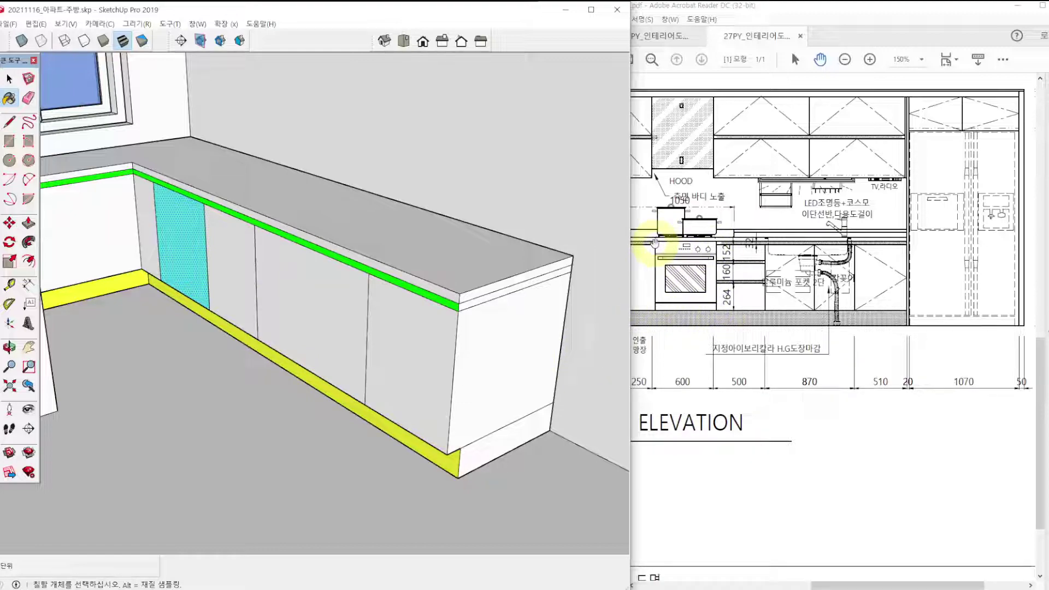
Draw 32 mm lines up through the green strip from both upper corners of the turquoise oven section.
scroll(223, 244, up, 5)
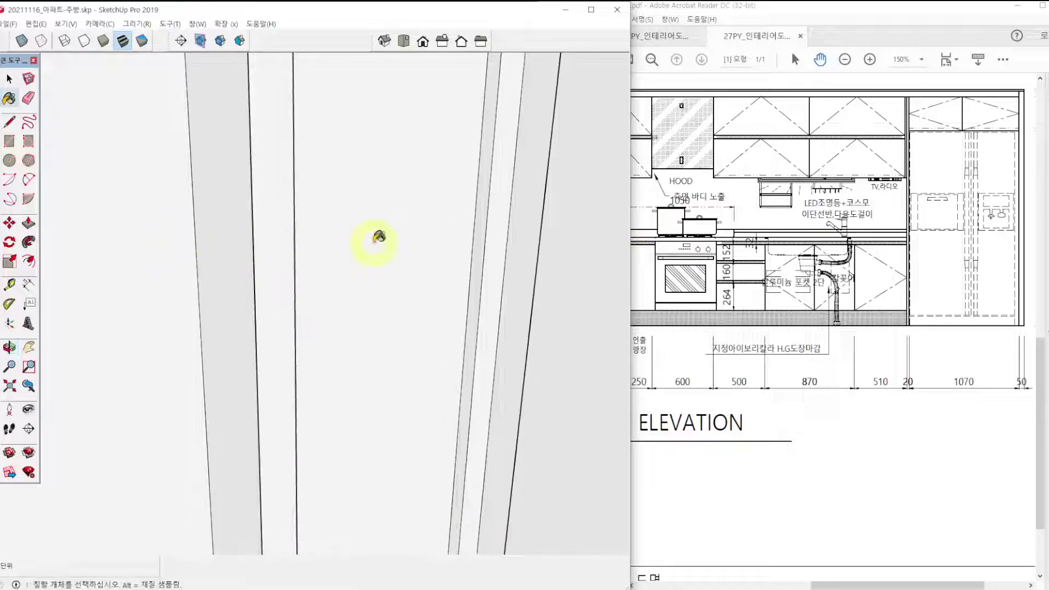
scroll(108, 267, down, 3)
scroll(422, 262, down, 6)
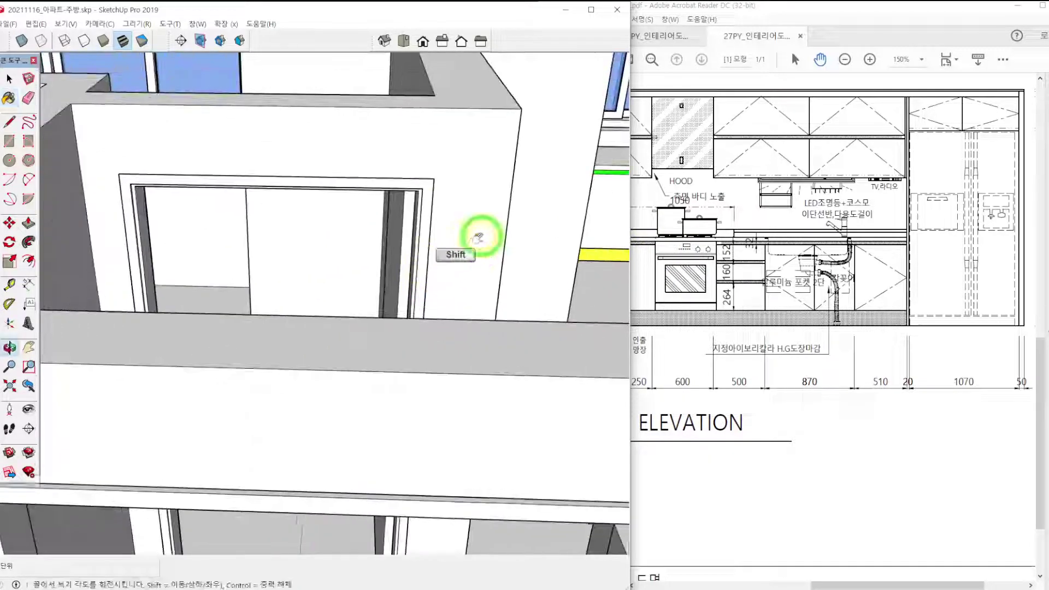
mouse_move(478, 235)
middle_down()
mouse_move(380, 281)
mouse_move(452, 239)
mouse_move(351, 305)
mouse_move(485, 305)
mouse_move(477, 330)
mouse_move(515, 234)
mouse_move(487, 236)
mouse_move(527, 221)
middle_up()
key(l)
click(537, 190)
click(539, 177)
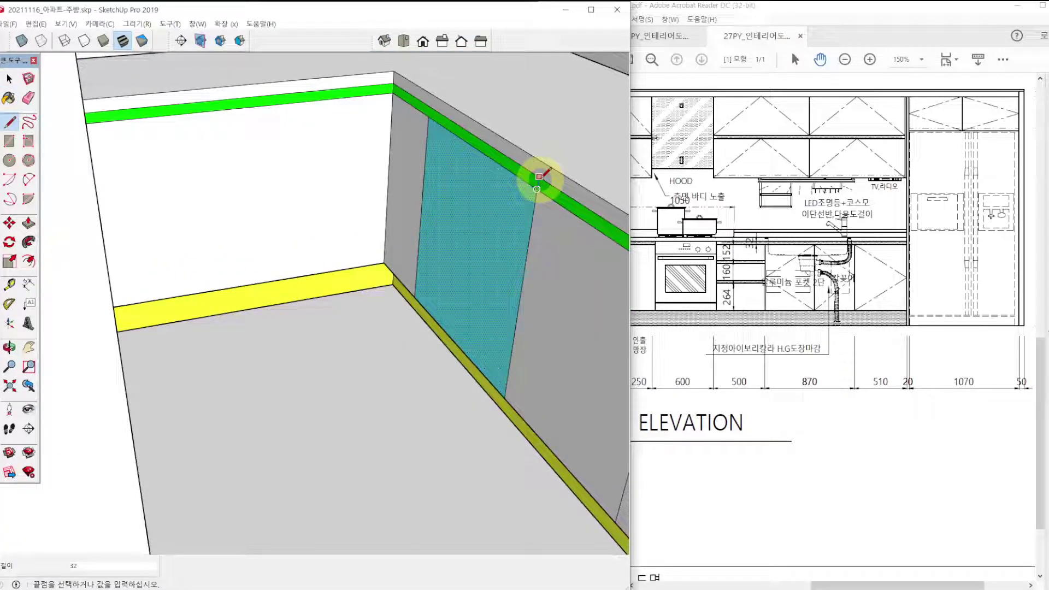
click(428, 115)
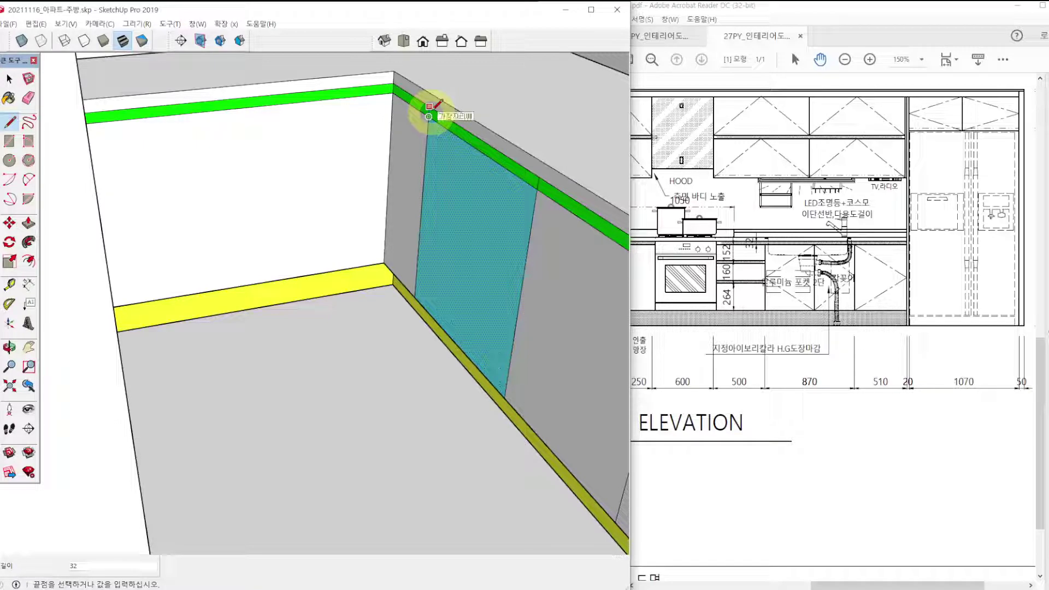
Erase the edge between the turquoise oven section and the green strip piece above it to merge them.
key(space)
key(e)
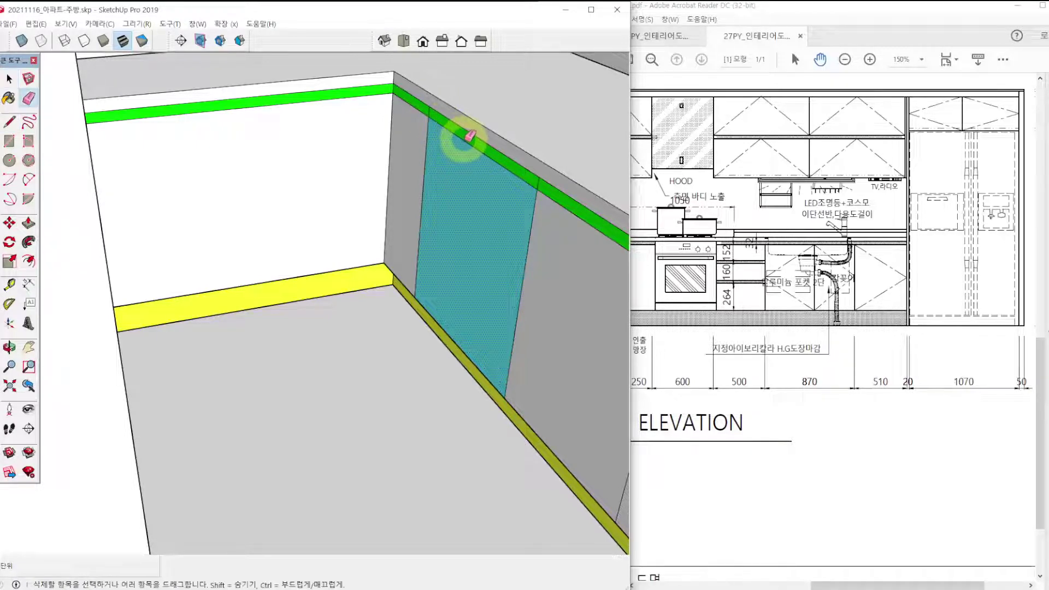
mouse_move(469, 134)
mouse_down()
mouse_move(534, 244)
mouse_move(417, 311)
mouse_up()
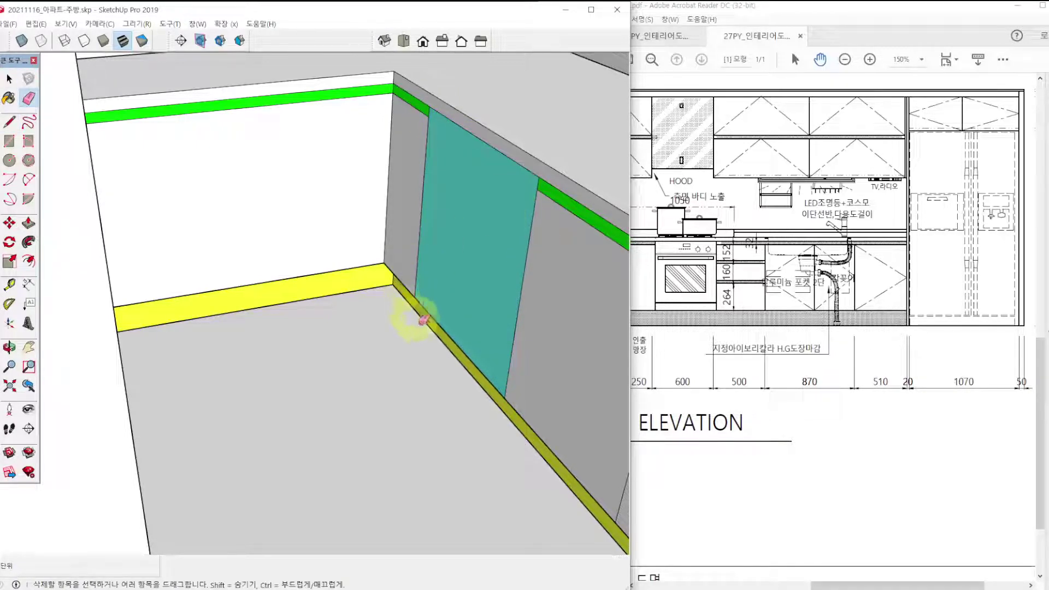
Push the turquoise oven face 620 mm back into the cabinet to cut the oven opening through to the wall.
mouse_move(487, 320)
middle_down()
mouse_move(485, 281)
mouse_move(391, 220)
mouse_move(428, 323)
mouse_move(459, 300)
mouse_move(352, 270)
mouse_move(368, 286)
mouse_move(304, 251)
middle_up()
key(space)
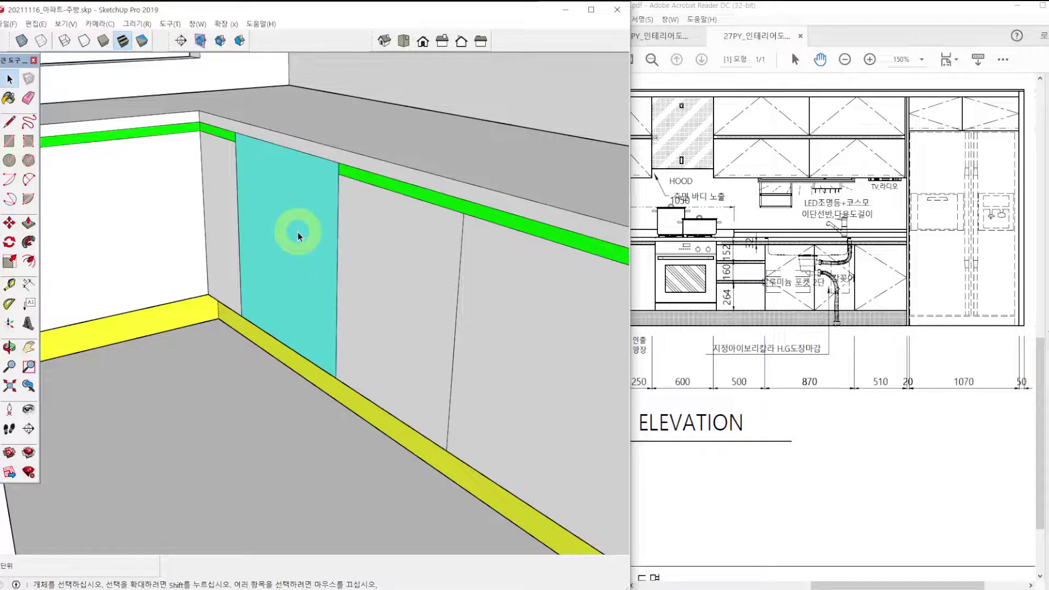
key(p)
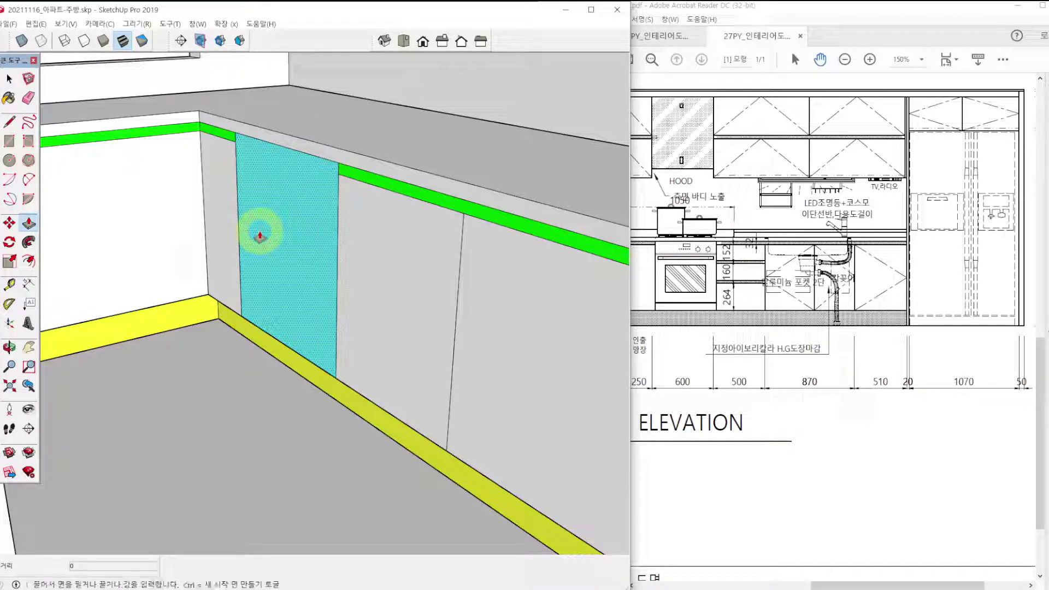
drag(257, 234, 281, 227)
middle_drag(281, 227, 312, 246)
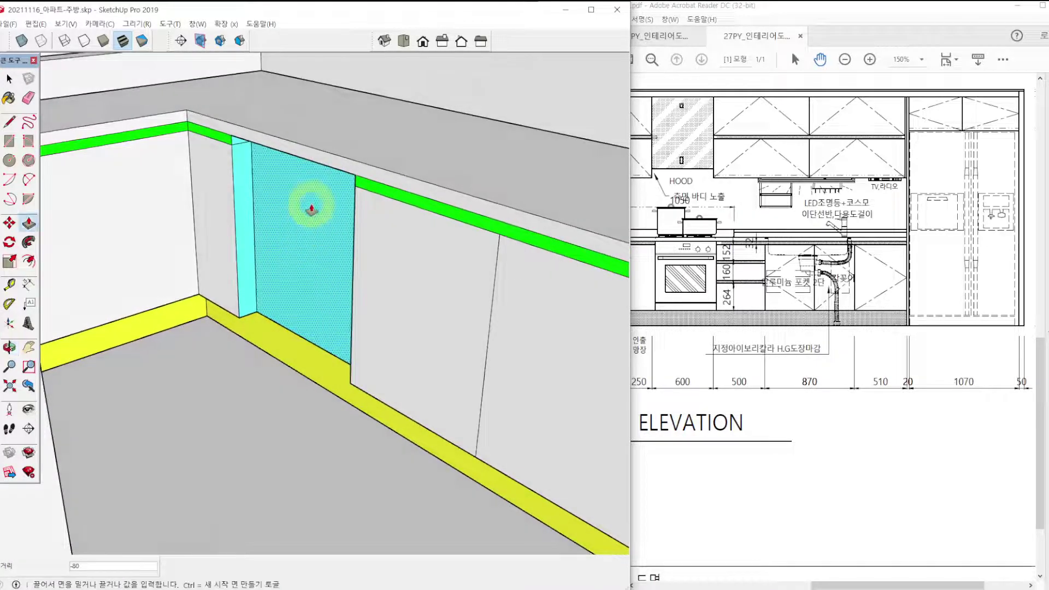
scroll(305, 209, up, 1)
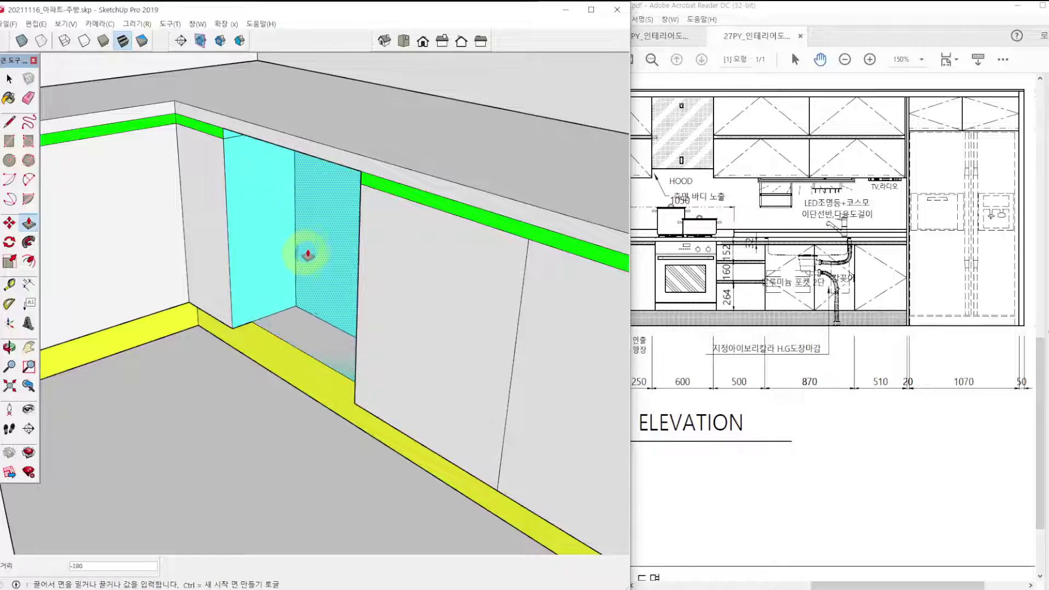
middle_drag(304, 246, 361, 246)
scroll(360, 246, up, 5)
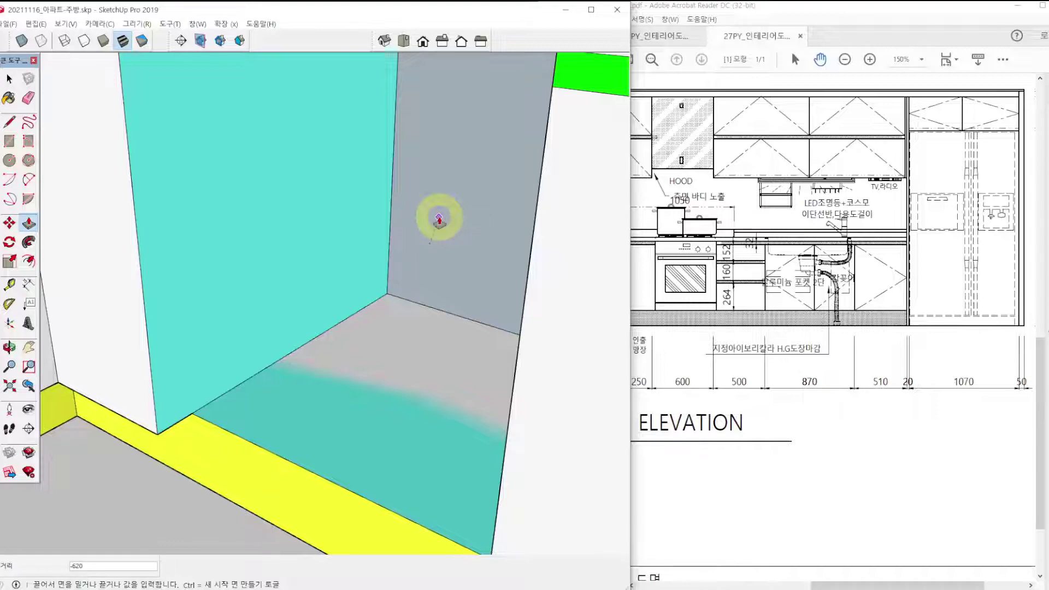
click(437, 217)
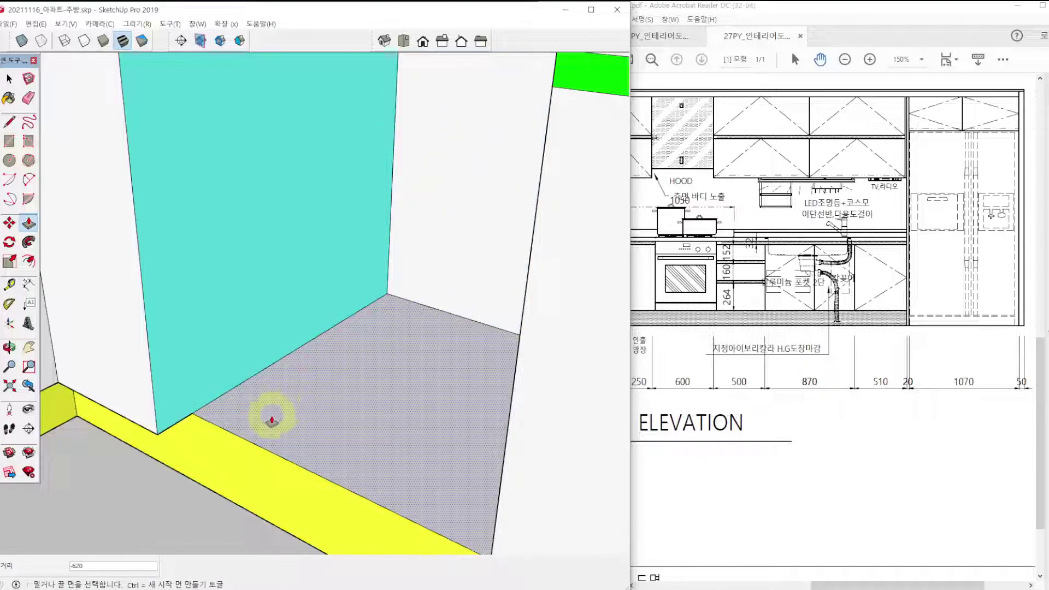
Examine the long cabinet's front from the oven opening to its end and check the lower cabinet heights in the elevation drawings.
scroll(269, 389, down, 3)
shift+middle_drag(342, 345, 257, 312)
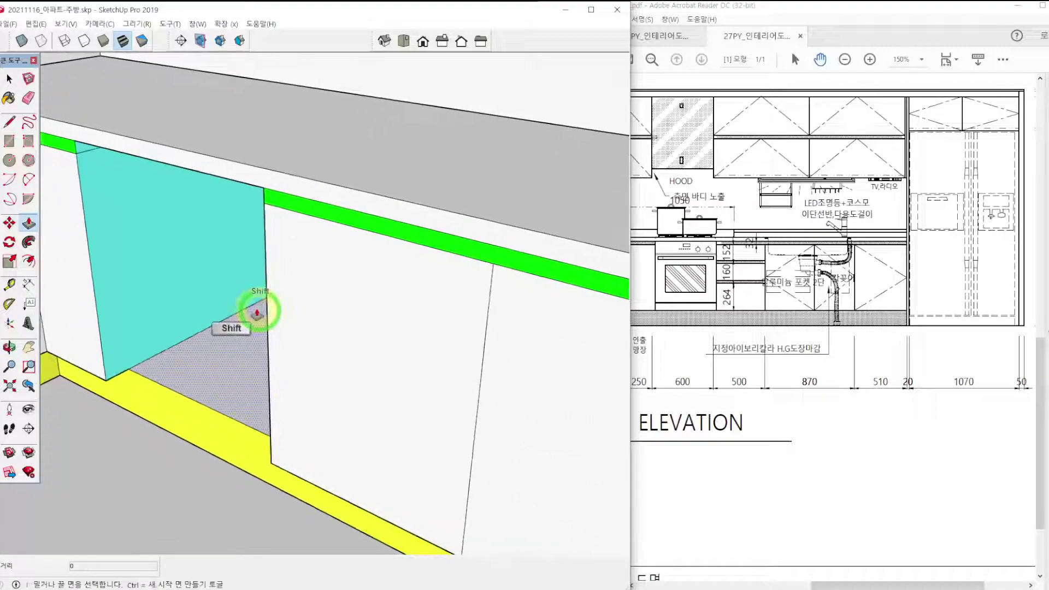
scroll(298, 304, down, 2)
scroll(393, 293, down, 2)
scroll(293, 241, up, 3)
scroll(298, 277, down, 1)
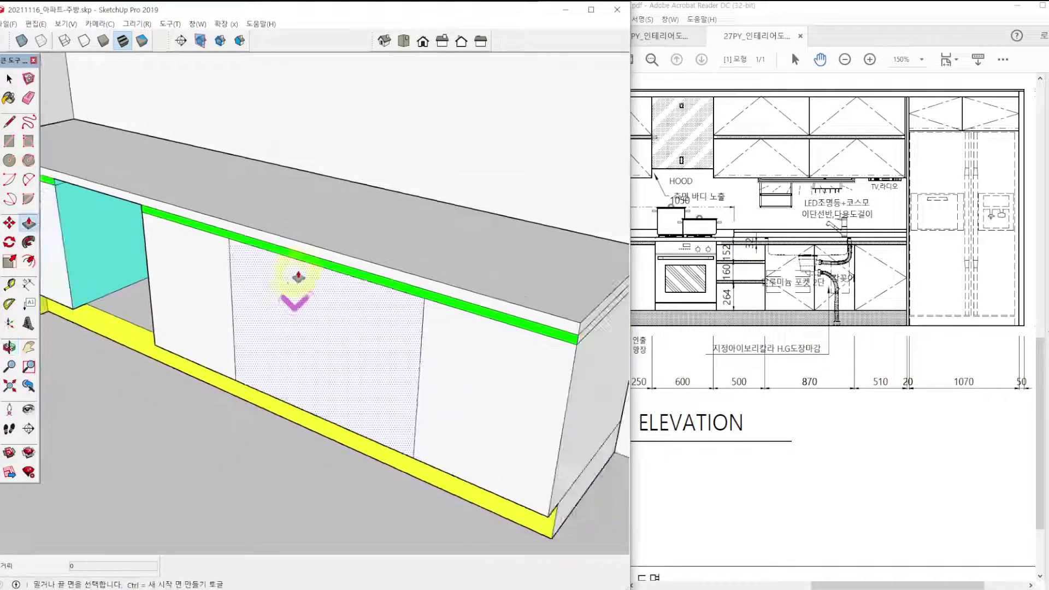
scroll(299, 275, down, 1)
scroll(293, 274, up, 3)
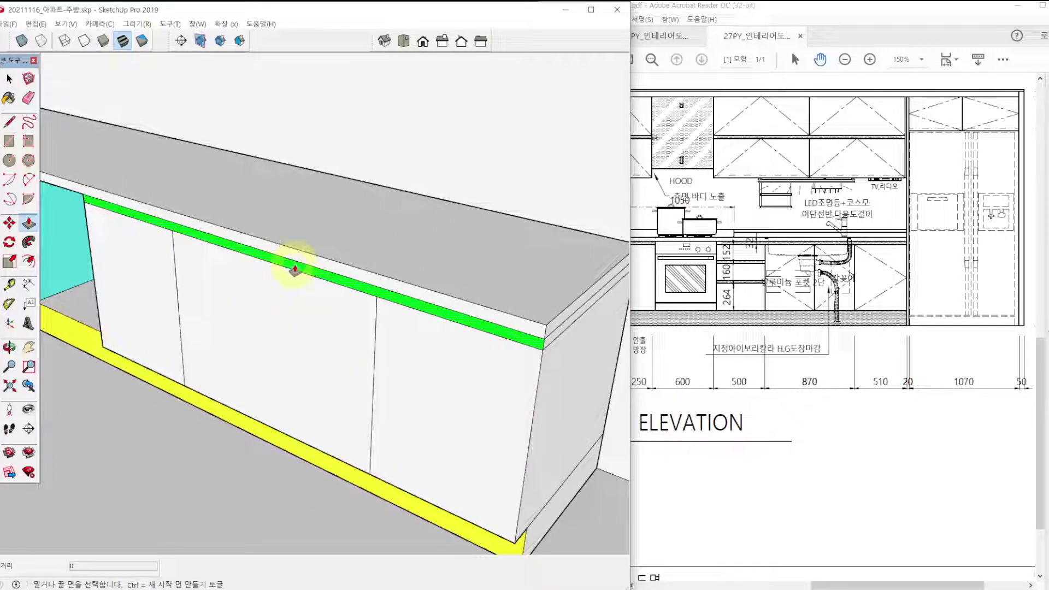
drag(824, 255, 1011, 230)
drag(666, 277, 767, 277)
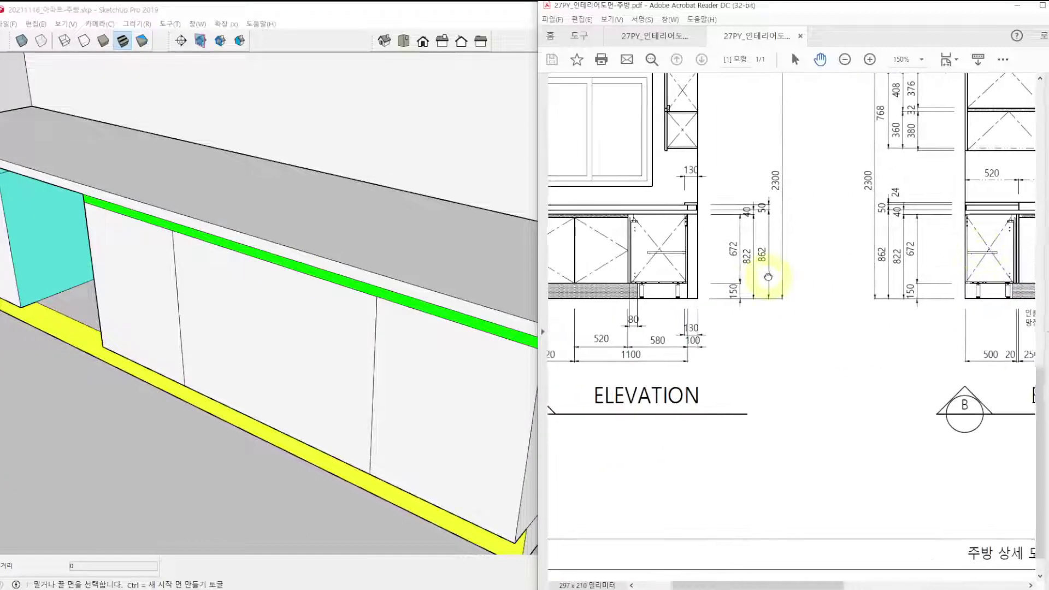
drag(614, 234, 615, 244)
click(610, 402)
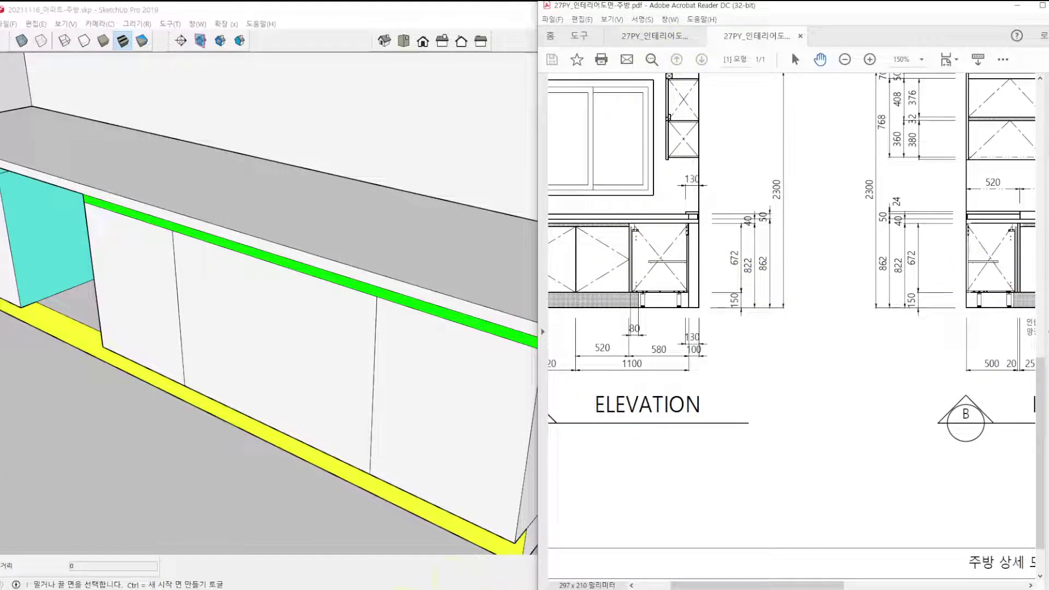
Switch to the kitchen photo and examine the recess of the green strip above the drawers and doors beside the oven.
key(alt+Tab)
click(886, 399)
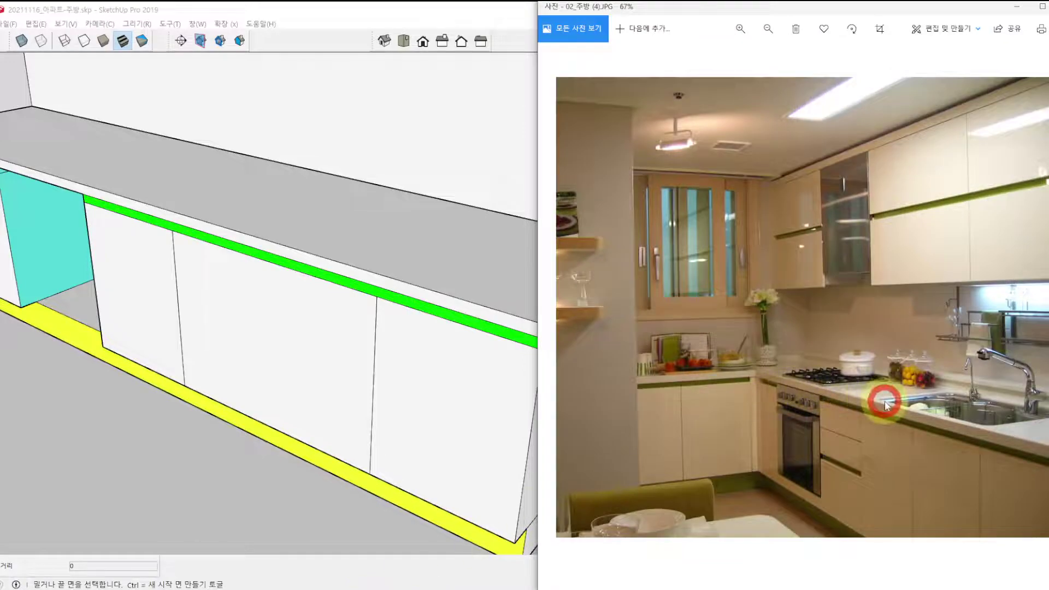
ctrl+scroll(900, 441, up, 4)
mouse_move(875, 428)
mouse_down()
mouse_move(860, 356)
mouse_move(875, 426)
mouse_up()
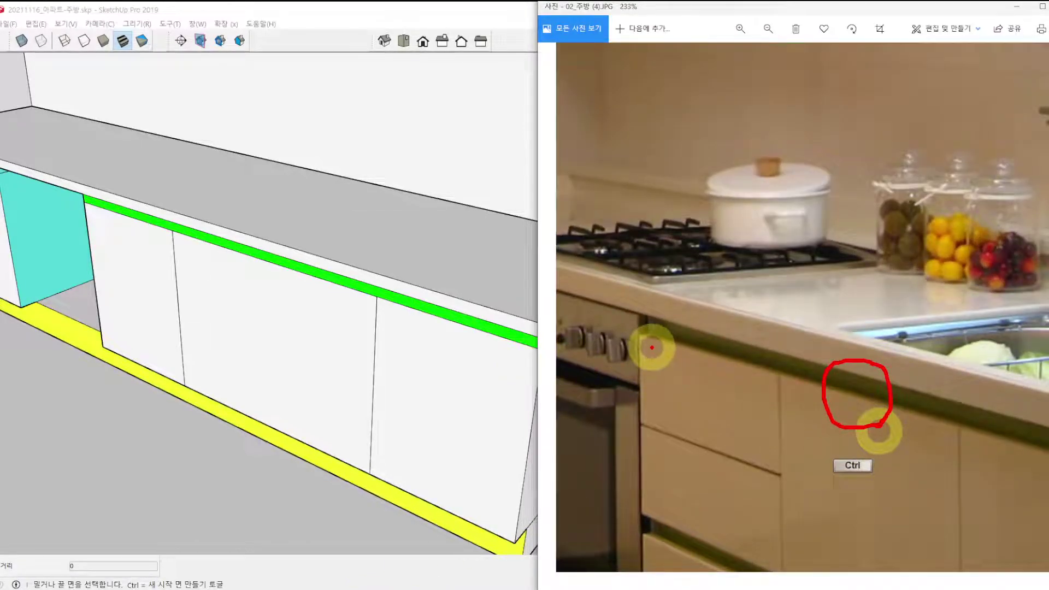
drag(653, 347, 696, 346)
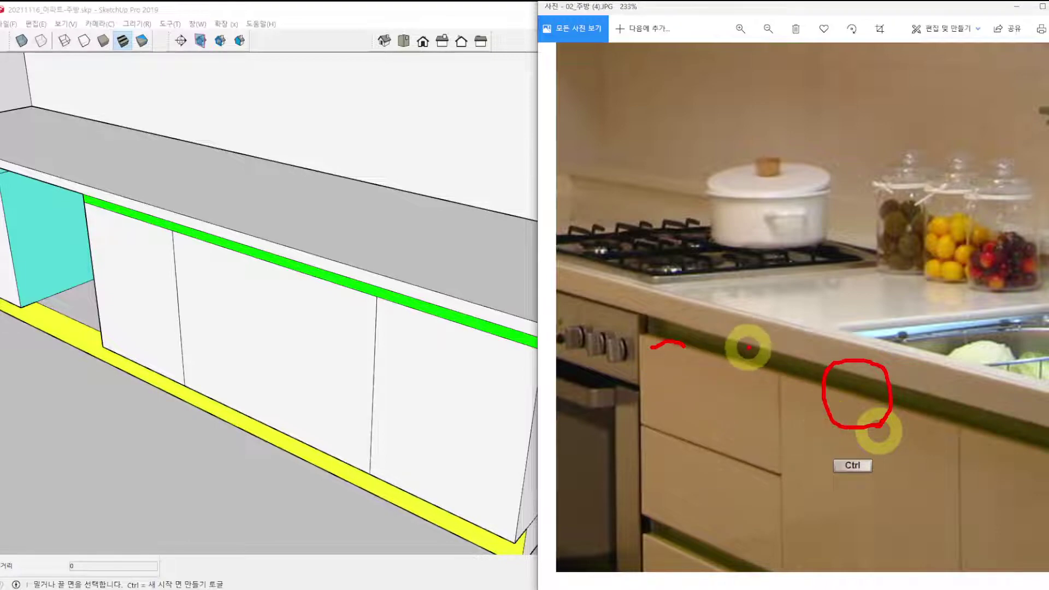
key(Escape)
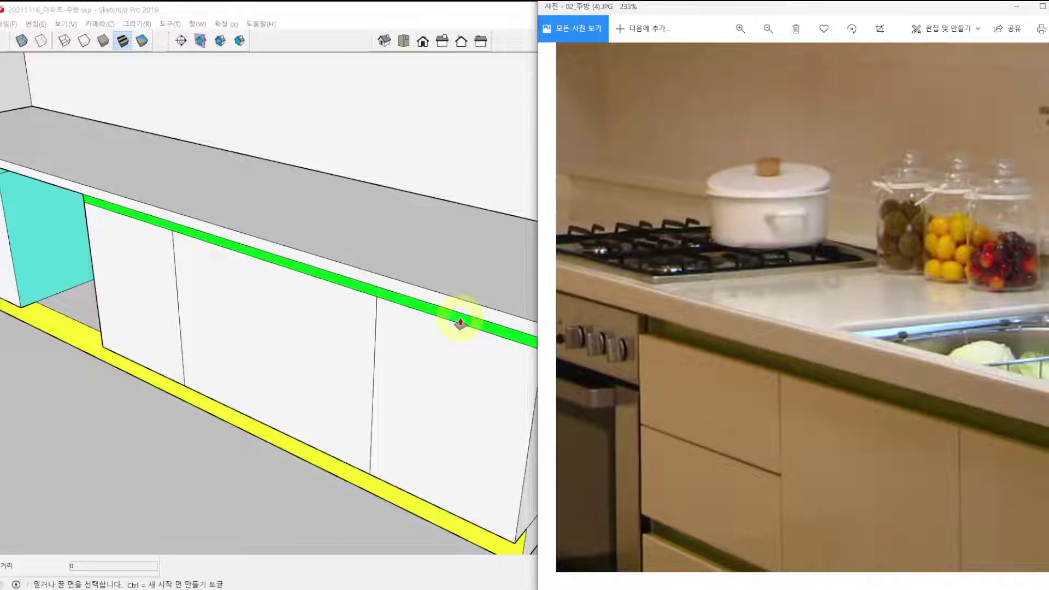
drag(947, 434, 961, 411)
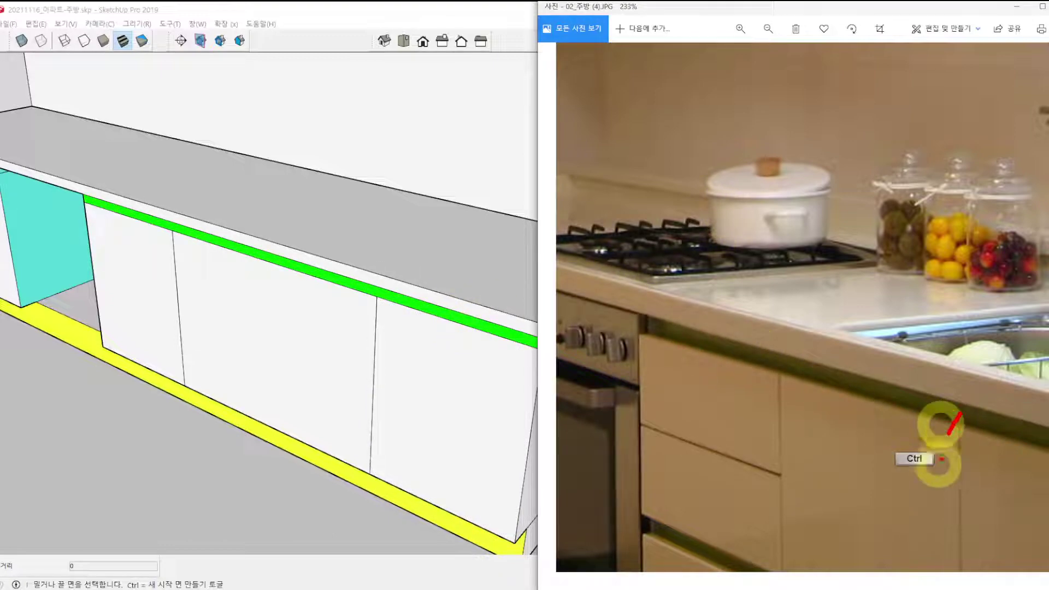
mouse_move(927, 475)
mouse_down()
mouse_move(936, 514)
mouse_move(940, 486)
mouse_move(994, 484)
mouse_up()
mouse_move(966, 486)
mouse_down()
mouse_move(966, 530)
mouse_move(914, 471)
mouse_move(964, 544)
mouse_up()
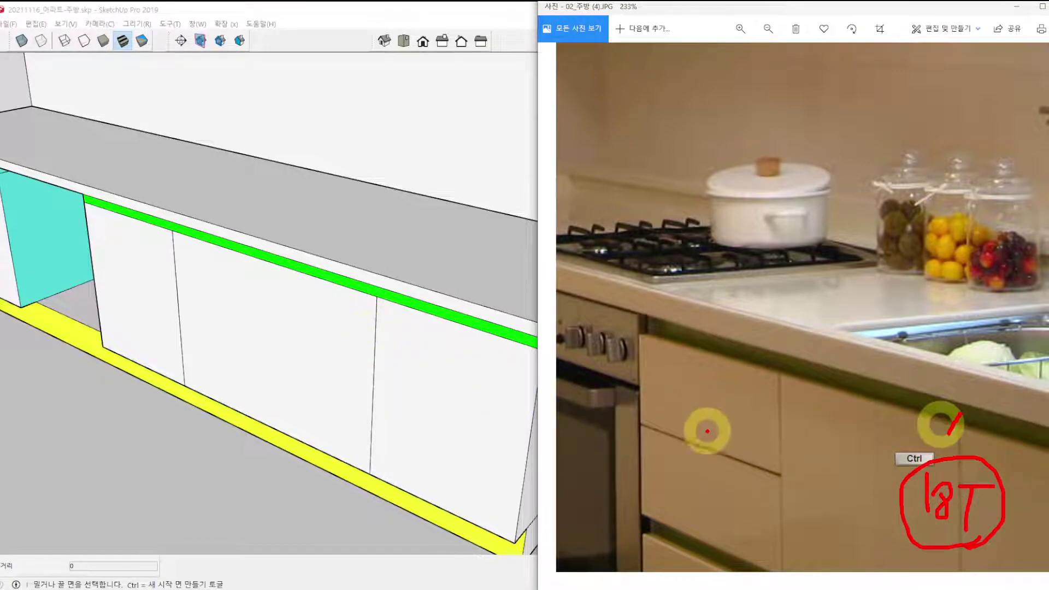
mouse_move(654, 445)
mouse_down()
mouse_move(695, 457)
mouse_move(804, 430)
mouse_up()
key(Escape)
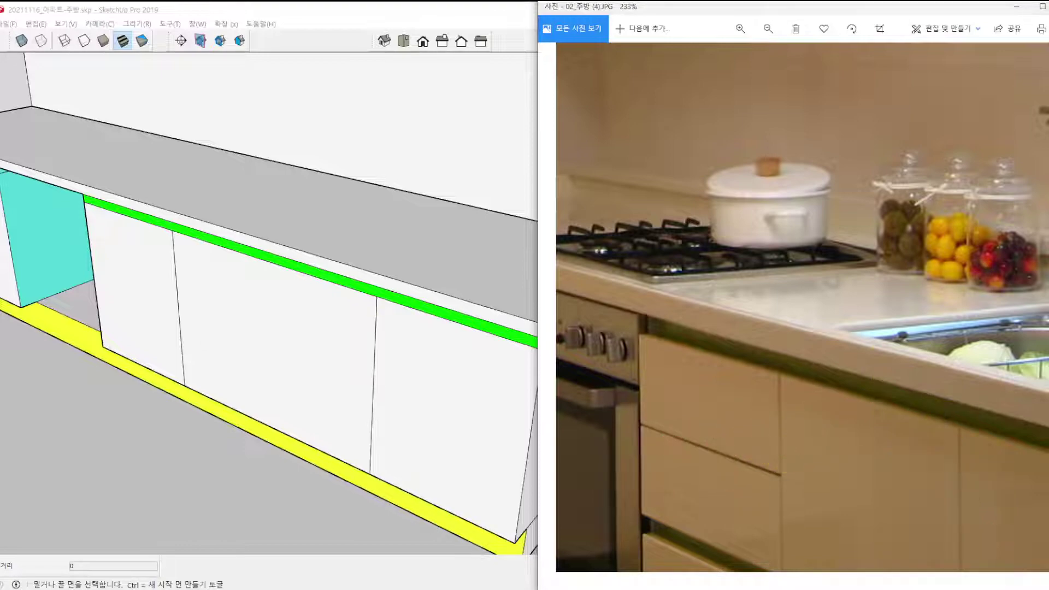
Push the green strip between the oven opening and the long cabinet's free end back 20 mm.
click(486, 333)
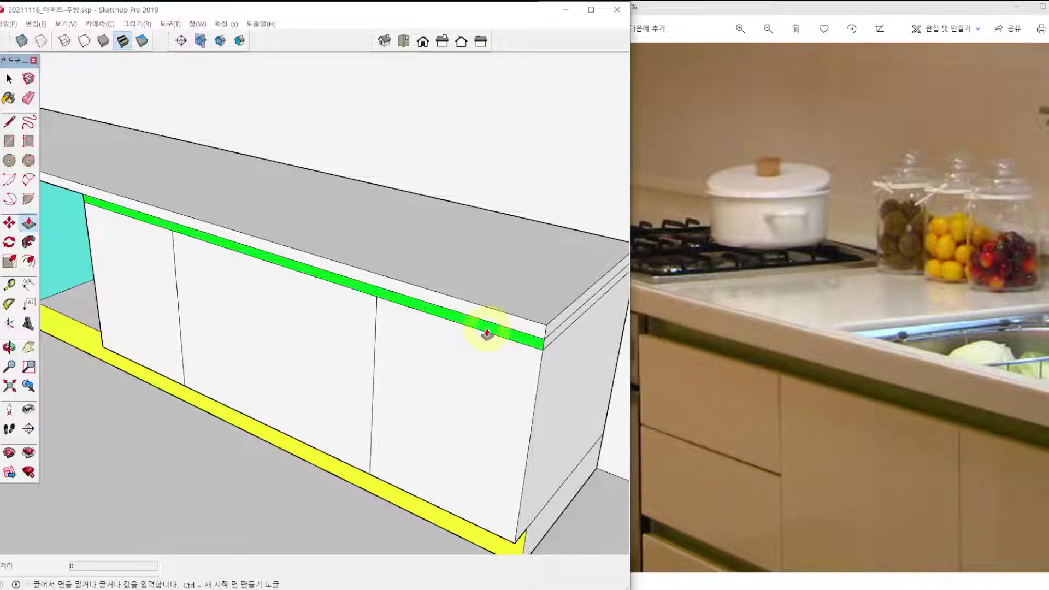
click(488, 333)
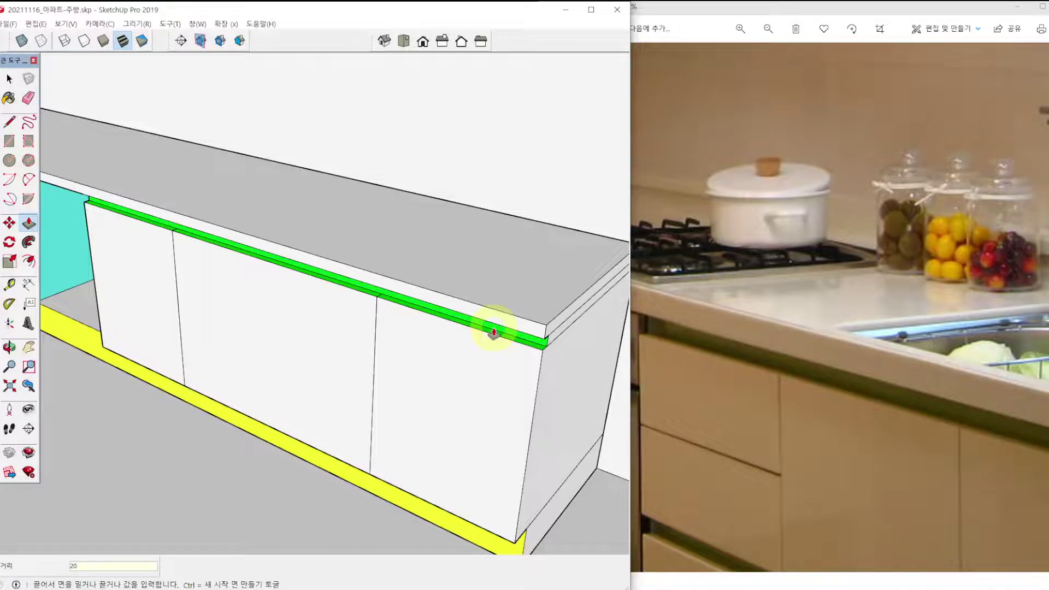
key(Return)
Push the remaining green strip pieces at the inner corner of the L-shaped cabinets back 20 mm.
scroll(379, 364, down, 4)
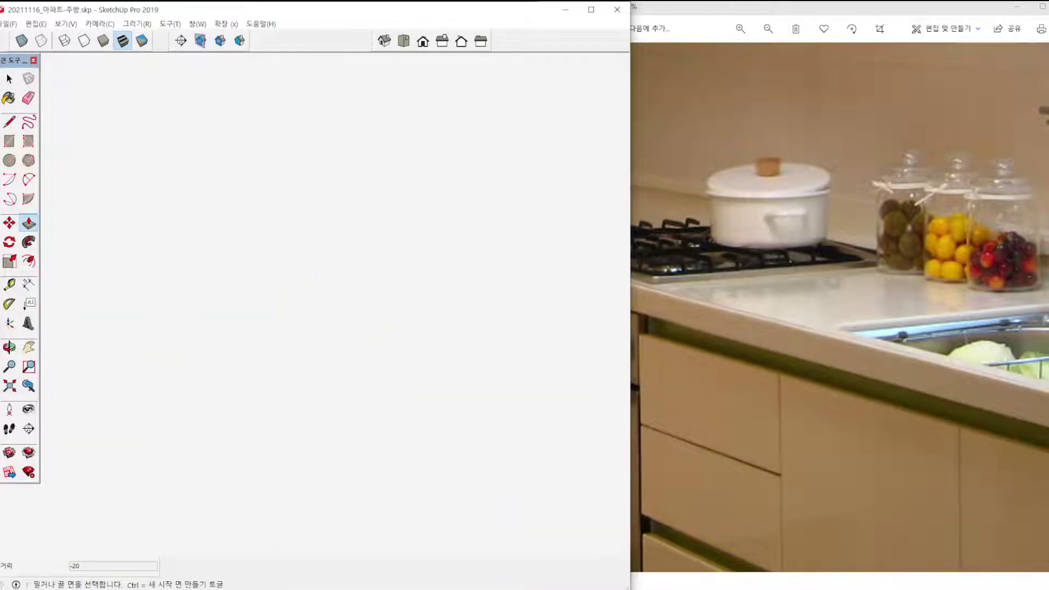
click(9, 387)
scroll(417, 312, up, 3)
scroll(304, 265, up, 3)
scroll(263, 253, up, 2)
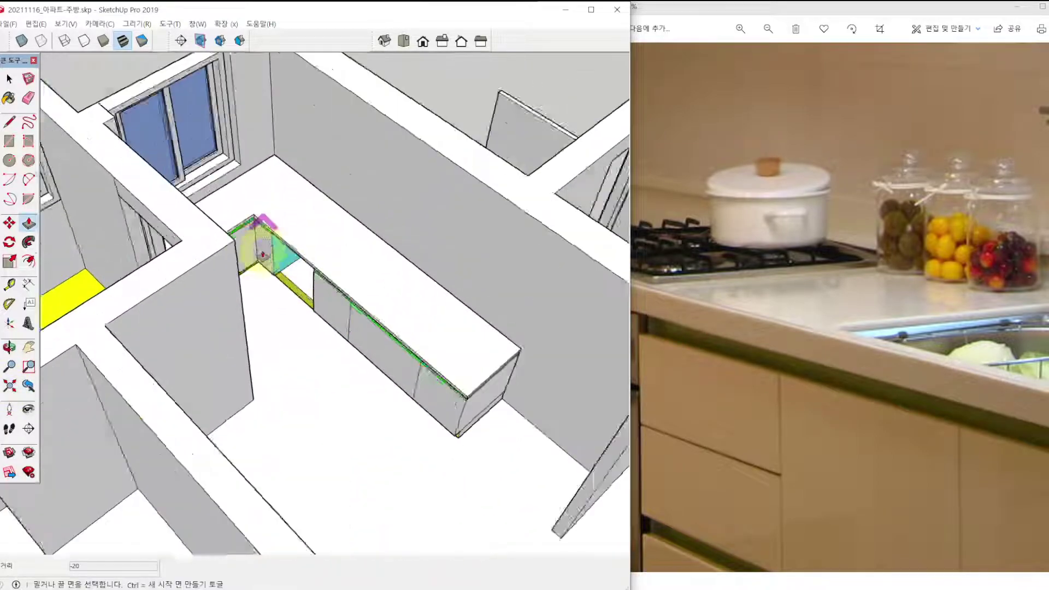
scroll(263, 253, up, 5)
click(295, 221)
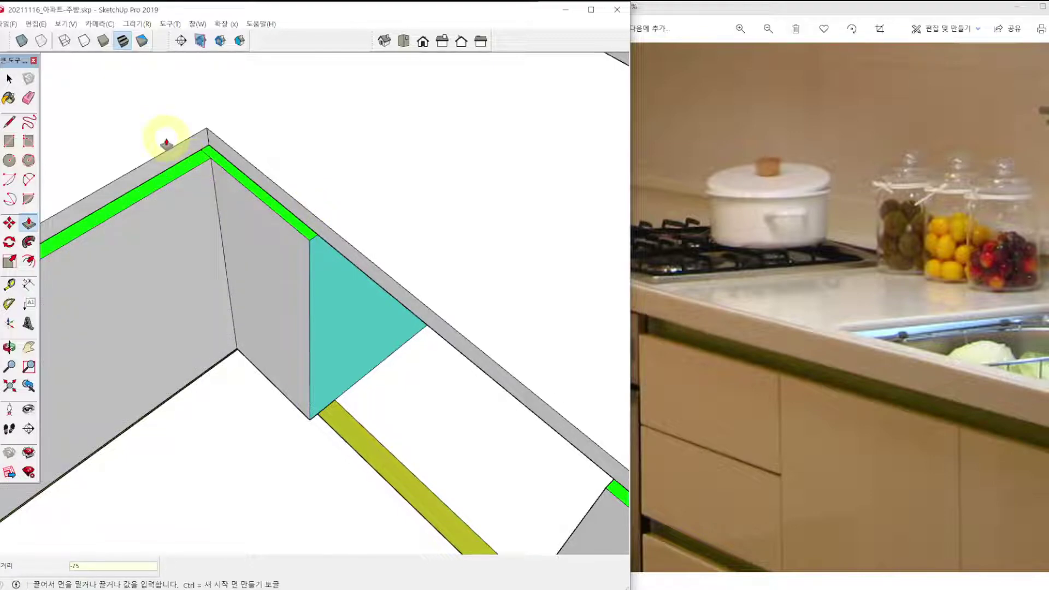
mouse_move(165, 142)
middle_down()
mouse_move(176, 164)
mouse_move(265, 218)
mouse_move(256, 152)
mouse_move(234, 164)
mouse_move(422, 258)
mouse_move(382, 175)
middle_up()
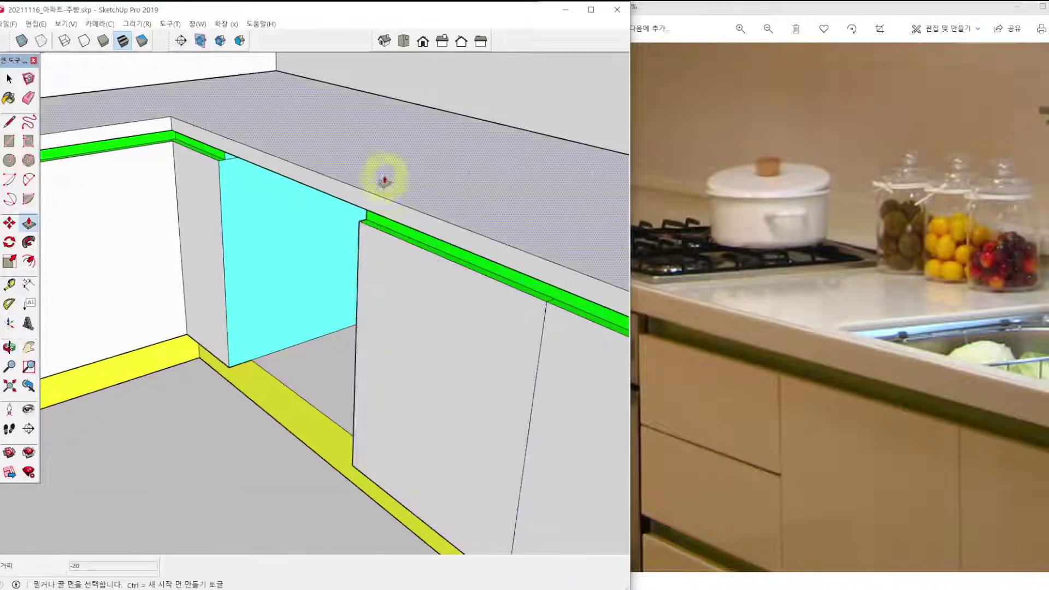
Compare the recessed green strip and front divisions of the modelled cabinets with the kitchen photo.
scroll(385, 265, down, 3)
mouse_move(398, 273)
middle_down()
mouse_move(436, 288)
mouse_move(324, 253)
middle_up()
key(space)
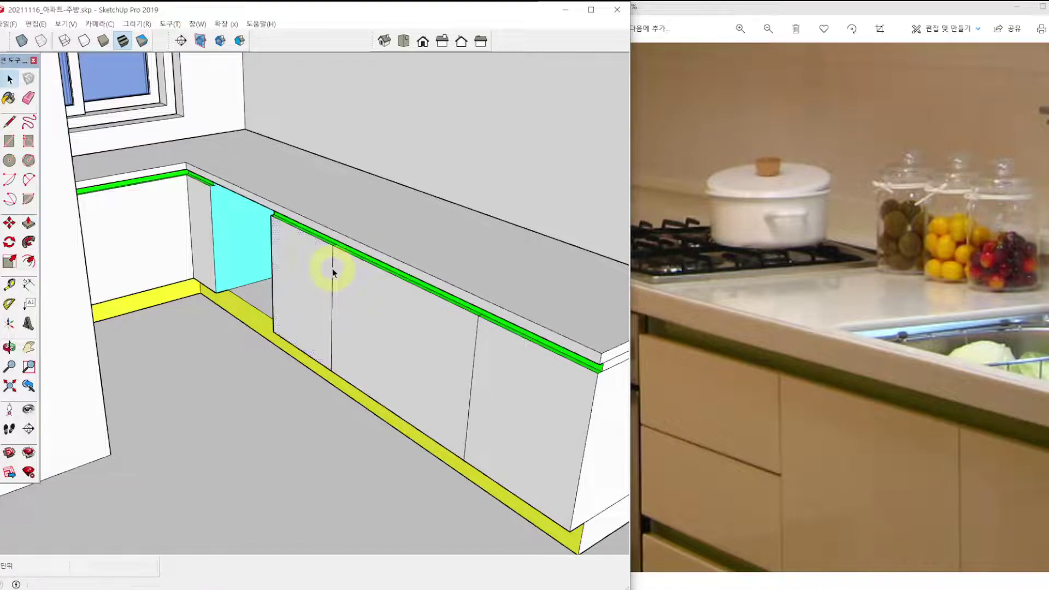
scroll(419, 277, down, 2)
mouse_move(419, 277)
middle_down()
mouse_move(335, 312)
mouse_move(348, 314)
middle_up()
scroll(330, 341, up, 3)
click(890, 286)
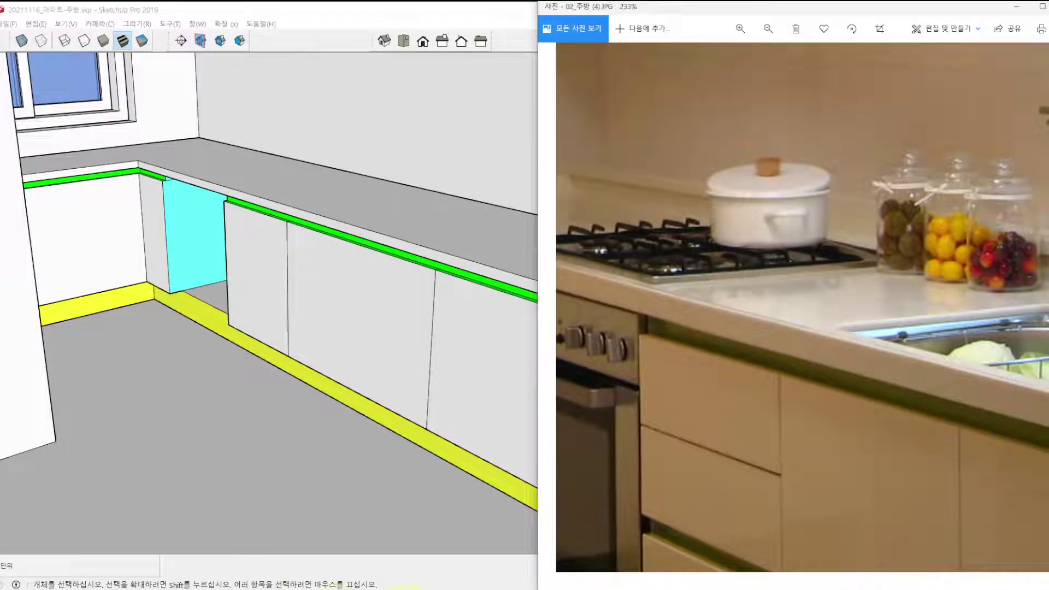
scroll(751, 425, down, 5)
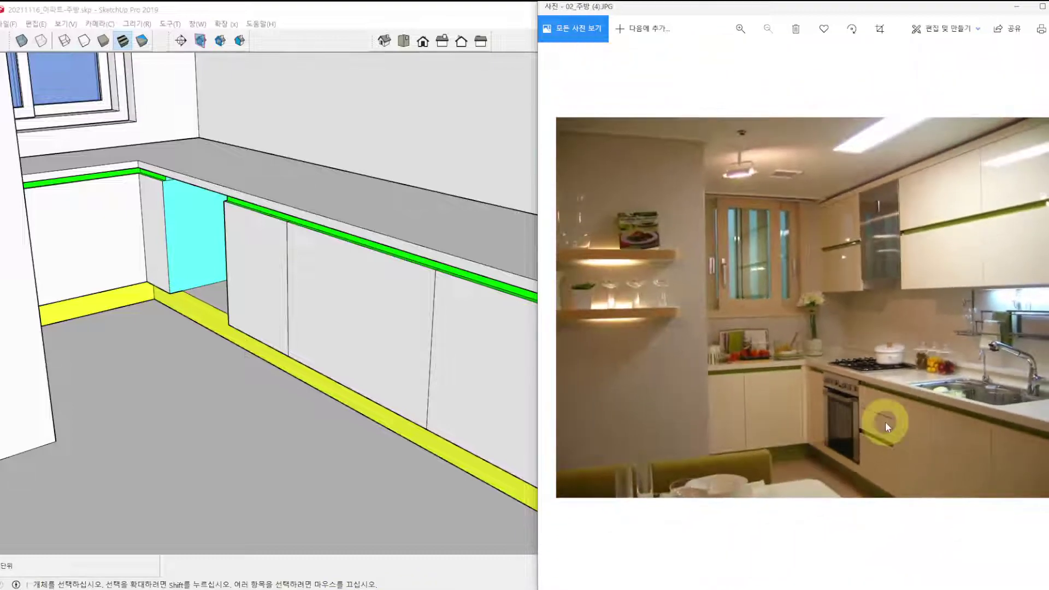
Switch to the kitchen elevation PDF and examine the door division of the 870 mm sink cabinet in elevation B.
mouse_move(394, 588)
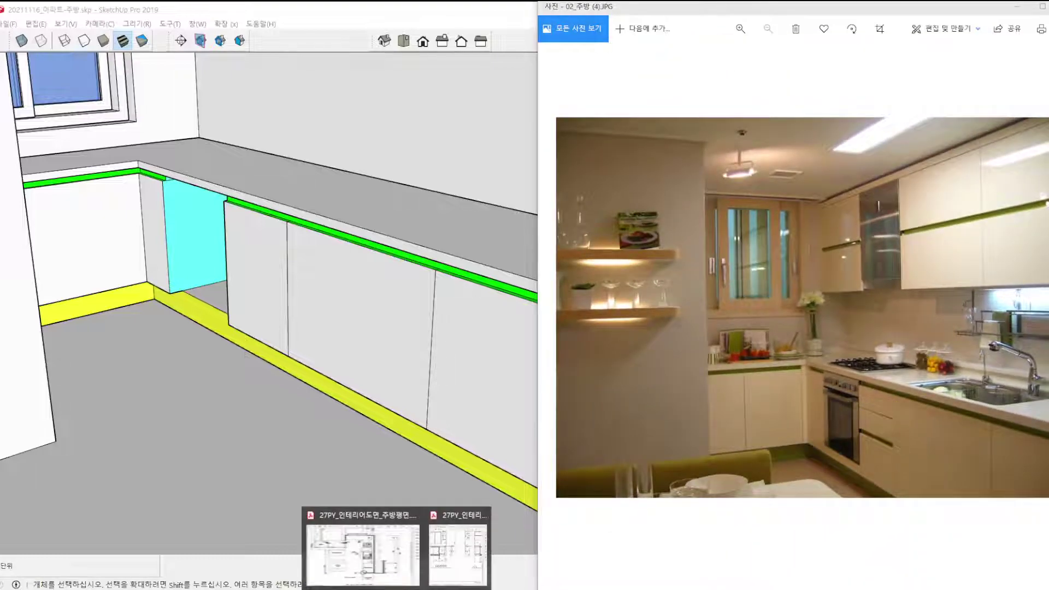
click(372, 552)
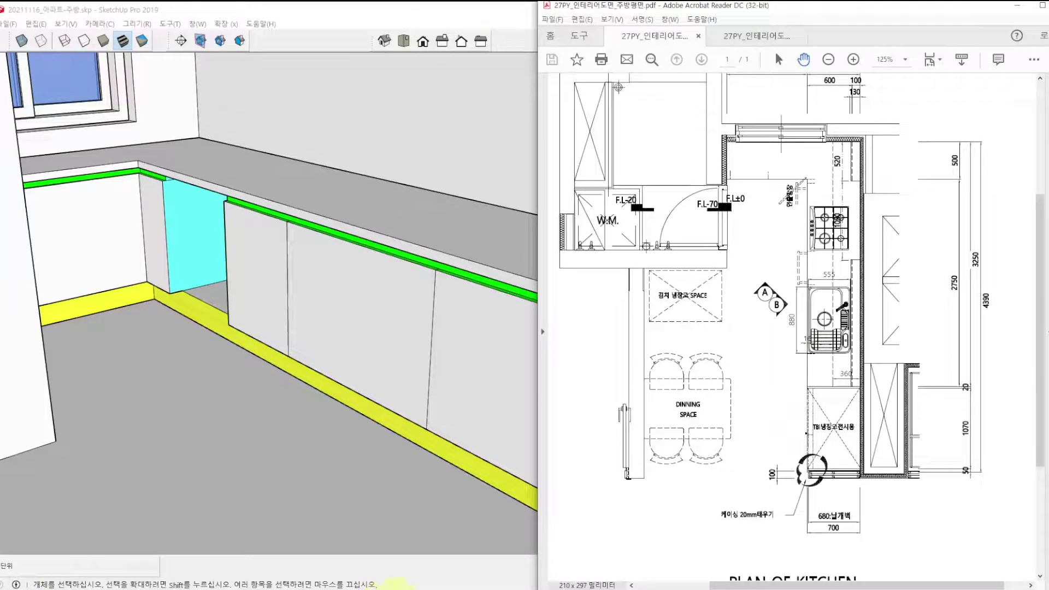
click(758, 38)
ctrl+scroll(874, 241, up, 3)
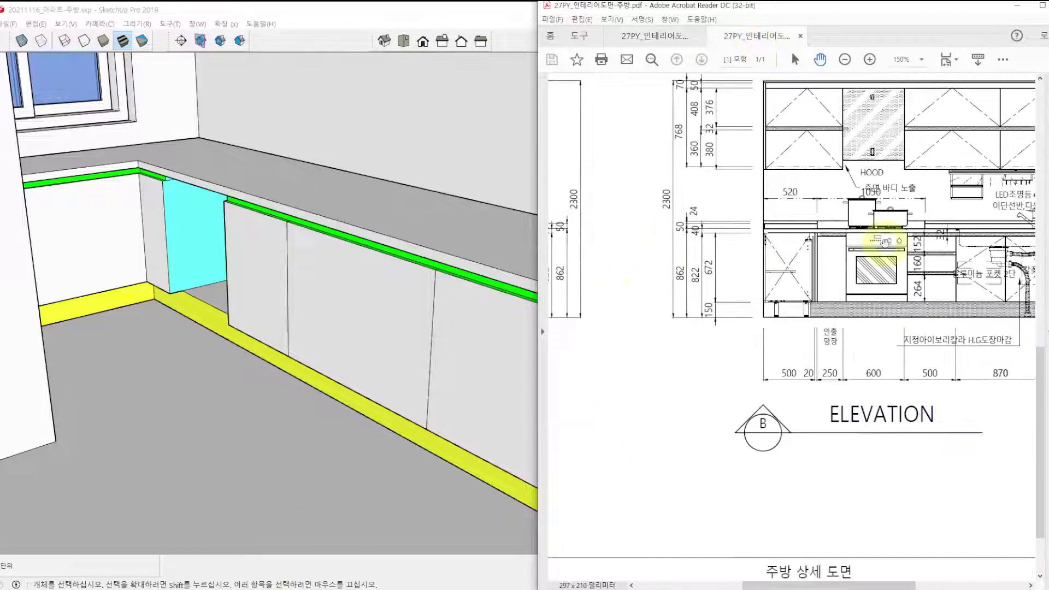
key(ctrl+2)
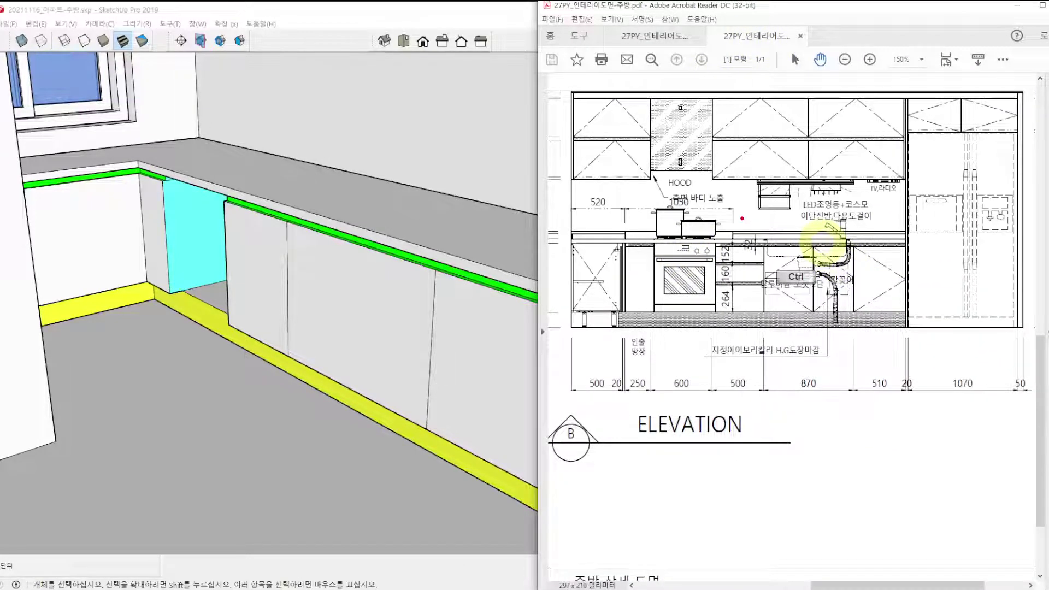
mouse_move(768, 227)
ctrl+mouse_down()
mouse_move(860, 255)
mouse_move(786, 305)
mouse_move(813, 248)
mouse_move(867, 270)
mouse_move(807, 321)
ctrl+mouse_up()
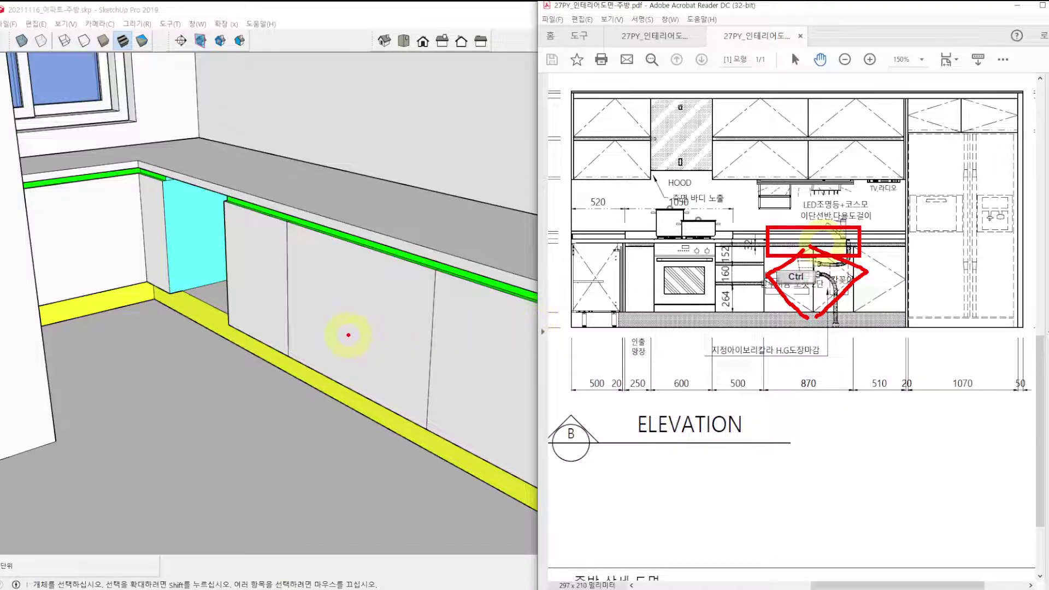
drag(350, 255, 356, 375)
key(Escape)
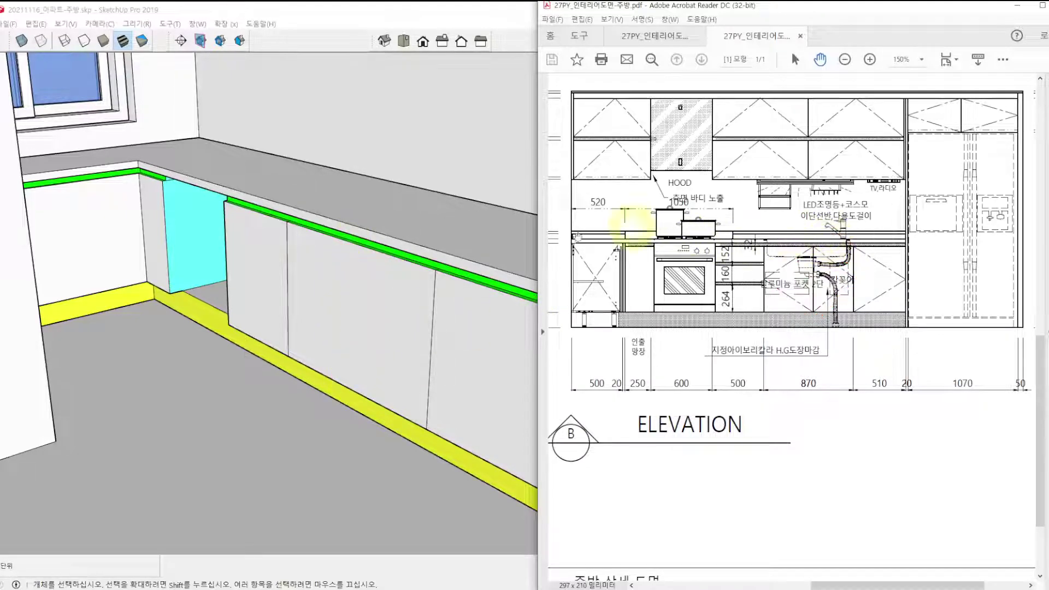
Draw a 640 mm vertical line between the midpoints of the 870 mm sink section's lower and upper edges to form two doors.
click(353, 377)
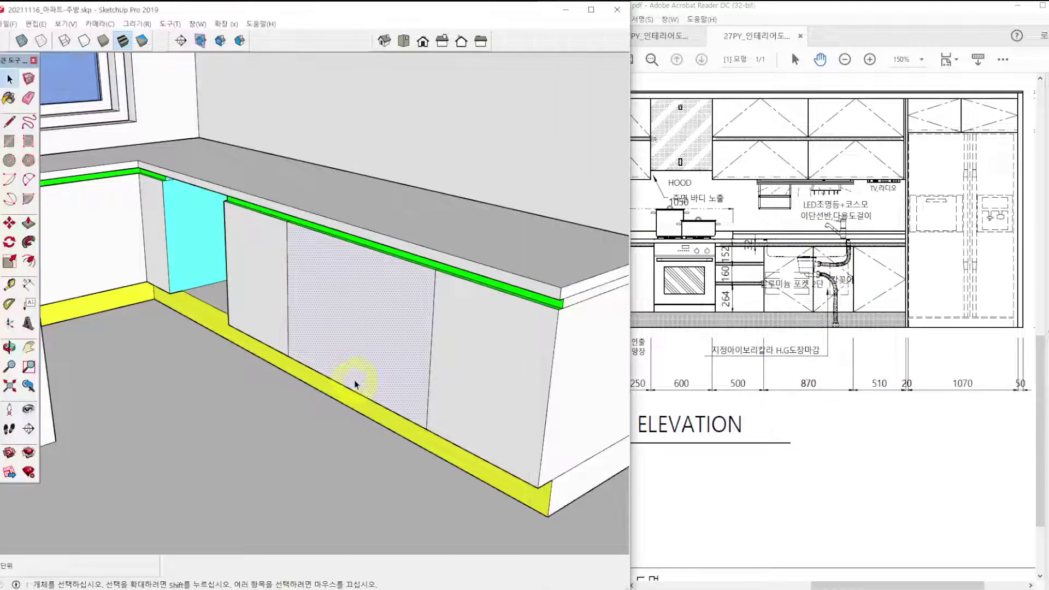
key(l)
click(350, 388)
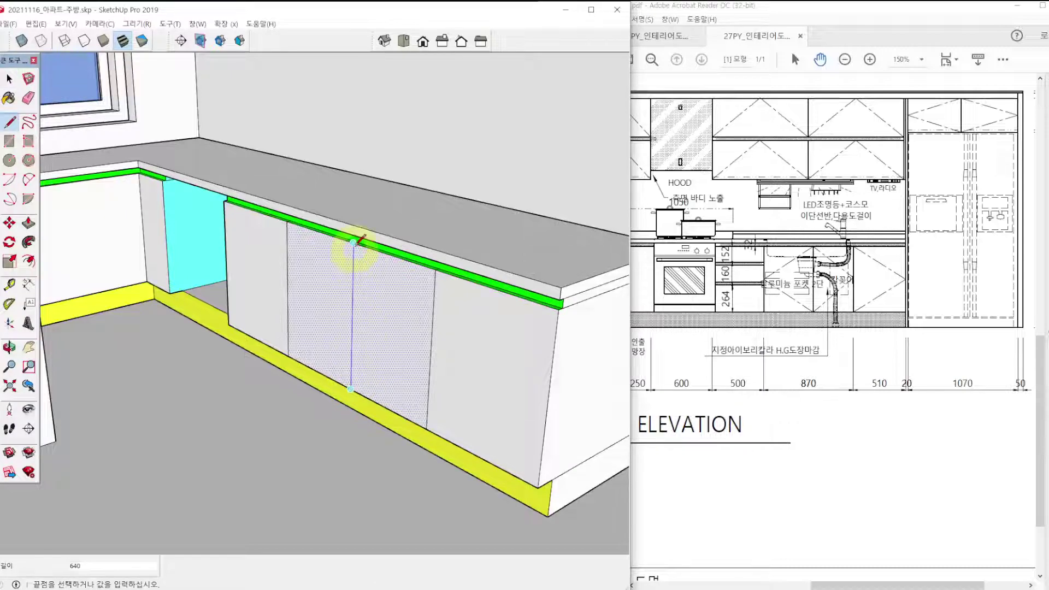
click(353, 253)
key(space)
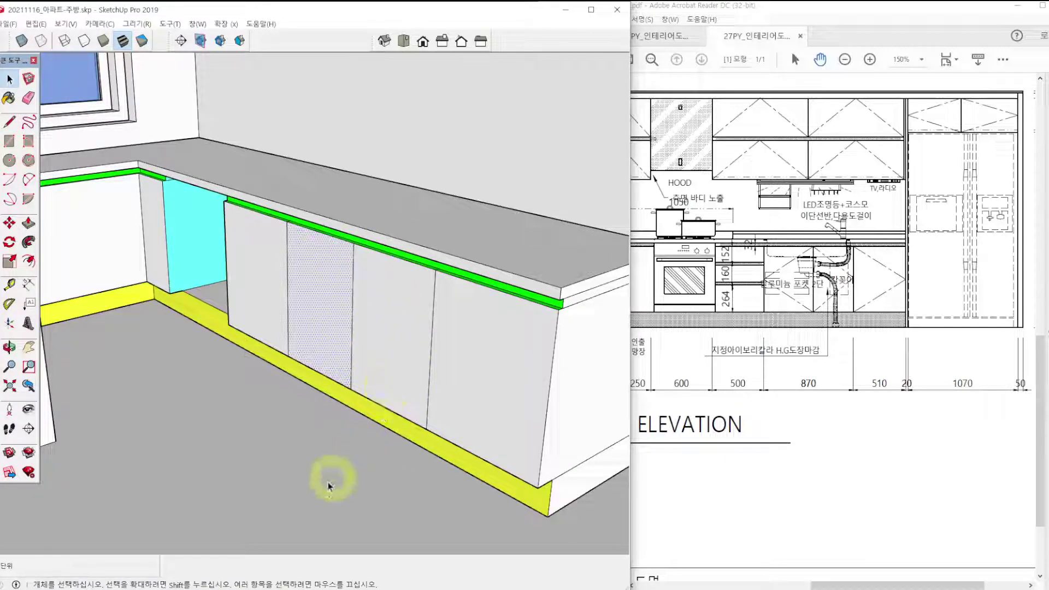
click(318, 496)
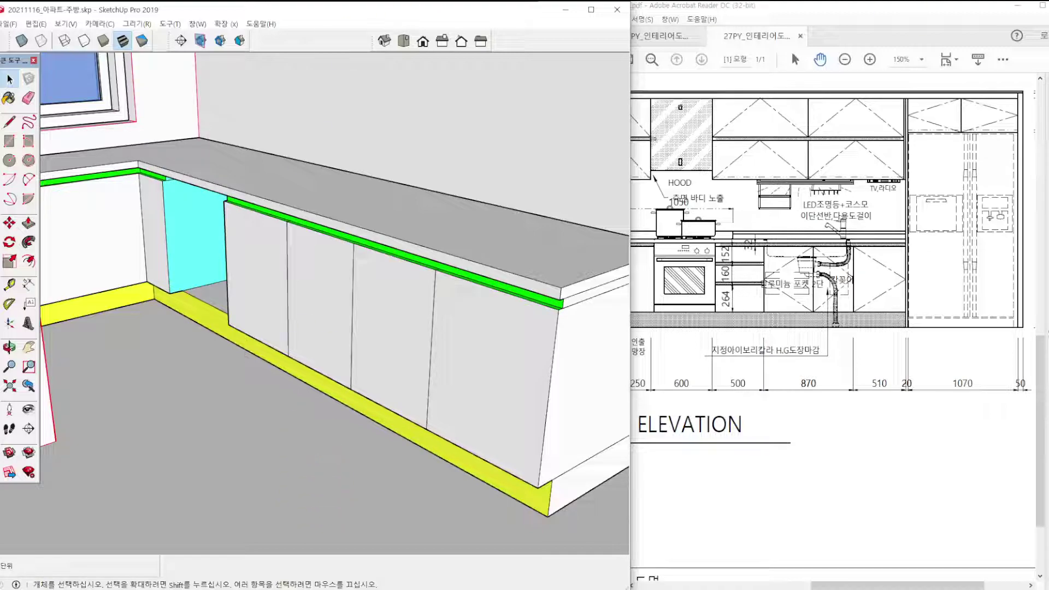
Open the list of available toolbars and locate the Section (단면) toolbar entry.
mouse_move(305, 311)
middle_down()
mouse_move(286, 307)
mouse_move(242, 335)
mouse_move(331, 241)
mouse_move(358, 227)
mouse_move(358, 304)
mouse_move(484, 315)
middle_up()
scroll(265, 344, down, 5)
scroll(330, 240, down, 3)
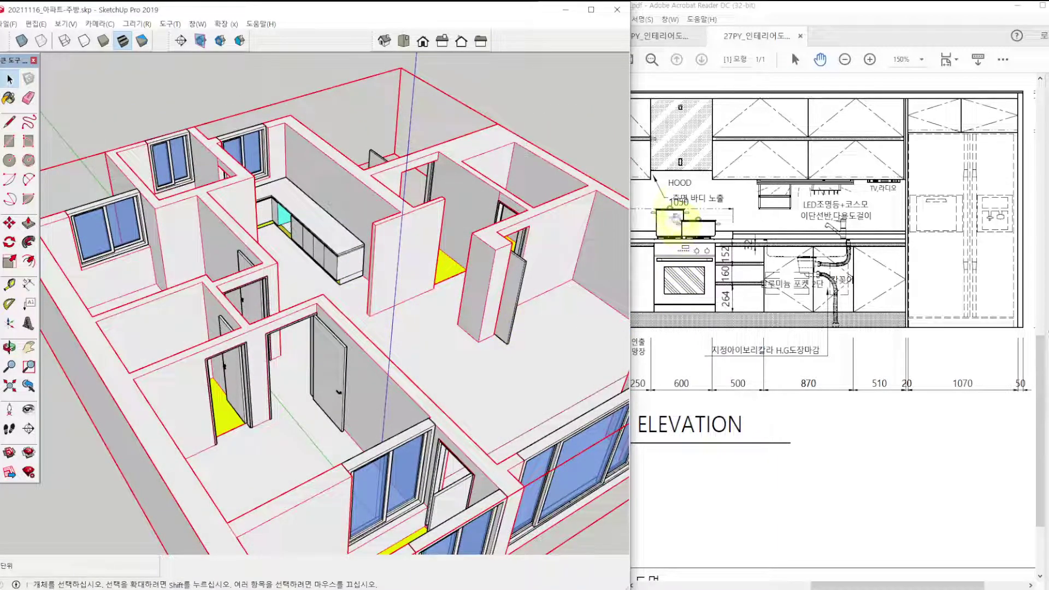
right_click(275, 40)
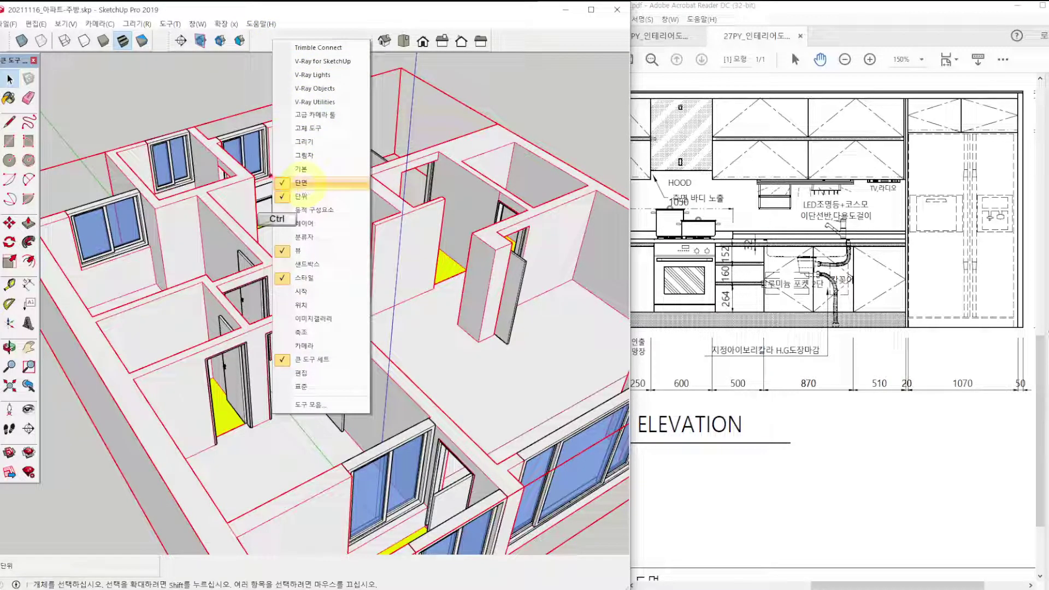
ctrl+drag(270, 172, 342, 194)
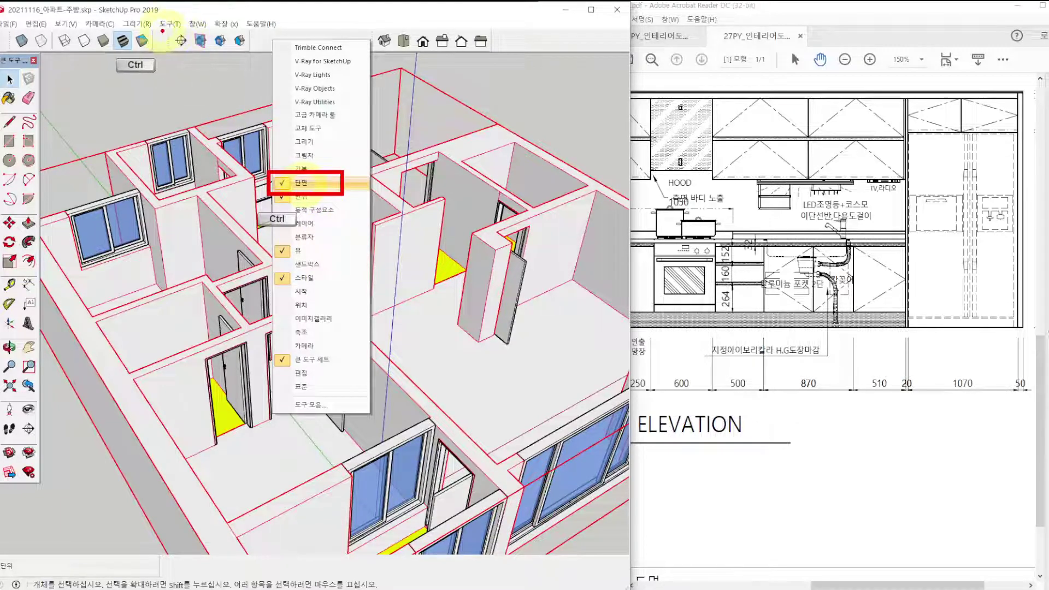
mouse_move(270, 172)
ctrl+mouse_down()
mouse_move(262, 136)
mouse_move(206, 64)
mouse_move(268, 121)
ctrl+mouse_up()
ctrl+drag(269, 164, 217, 61)
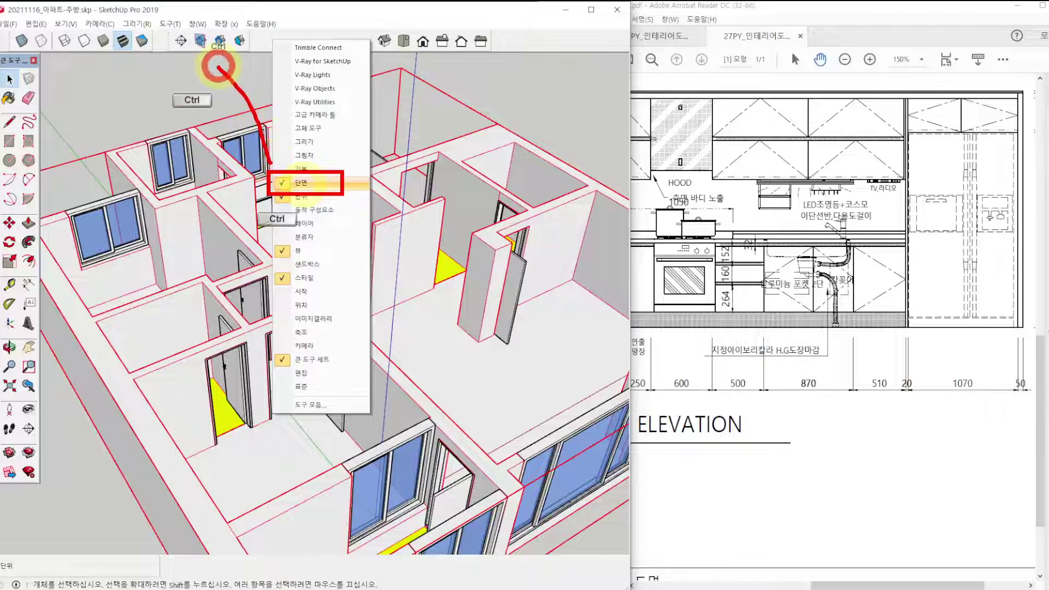
Place a new section plane on the outer face of the apartment's long side wall.
ctrl+drag(159, 26, 262, 57)
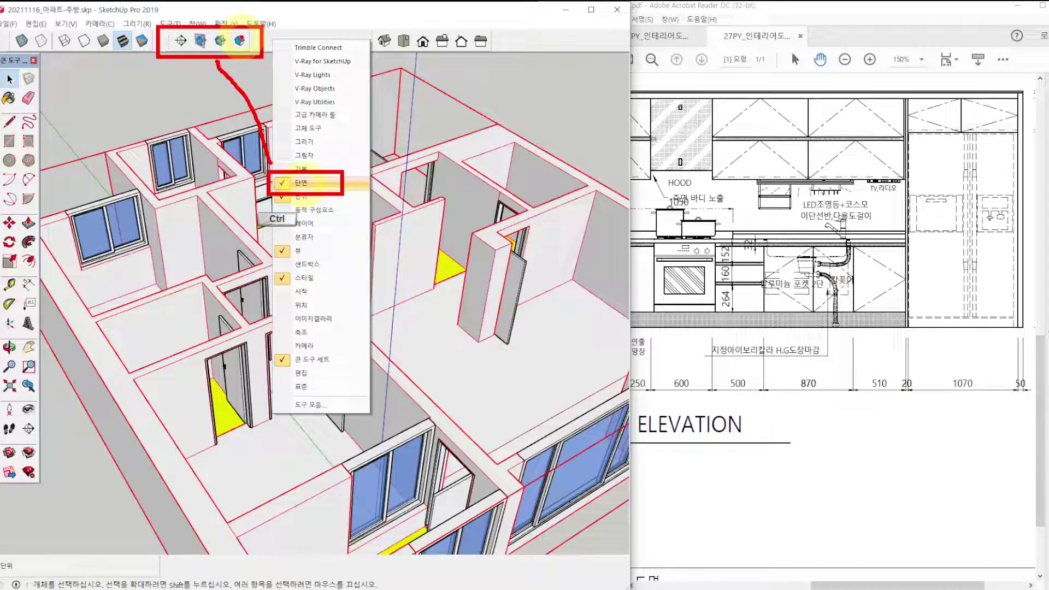
mouse_move(273, 153)
middle_down()
mouse_move(300, 180)
mouse_move(286, 192)
mouse_move(312, 215)
mouse_move(234, 257)
mouse_move(264, 230)
mouse_move(247, 255)
mouse_move(135, 295)
middle_up()
click(182, 41)
scroll(219, 215, down, 3)
scroll(146, 312, up, 2)
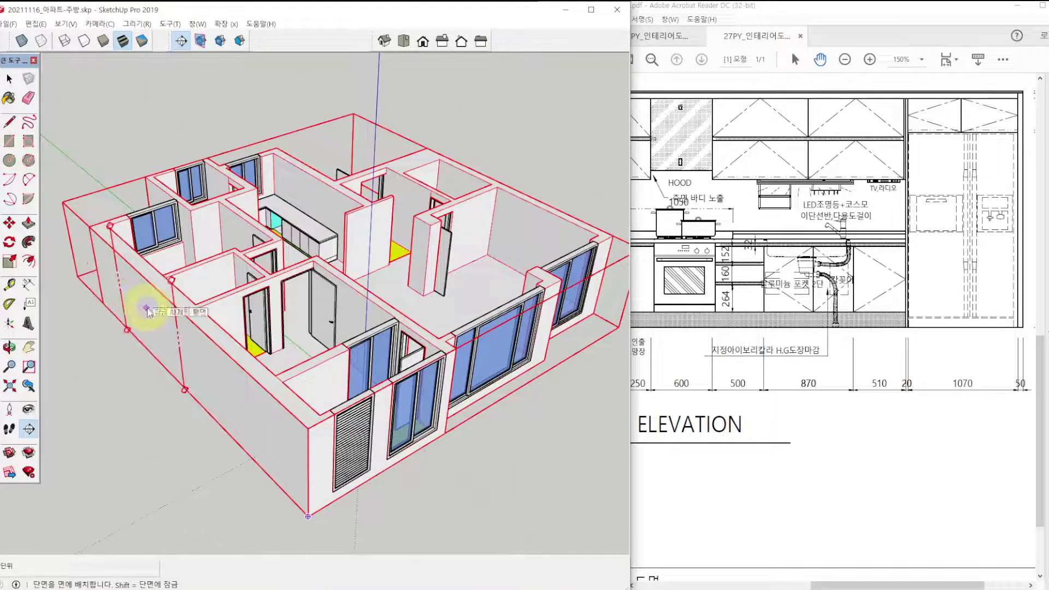
click(148, 311)
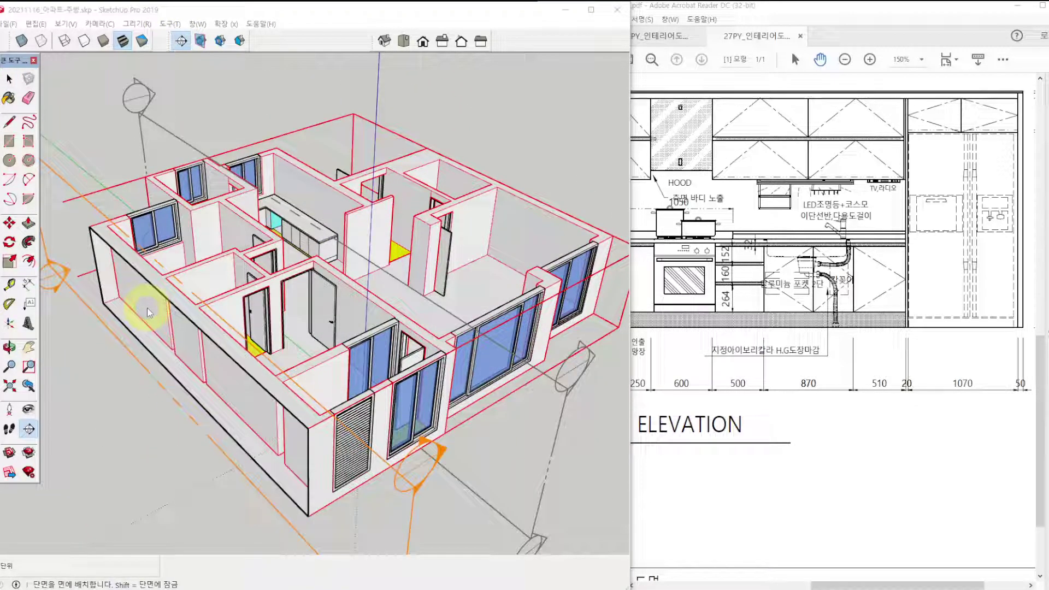
Delete the inactive section plane that runs lengthwise through the kitchen, keeping the one on the outer wall.
key(space)
right_click(580, 371)
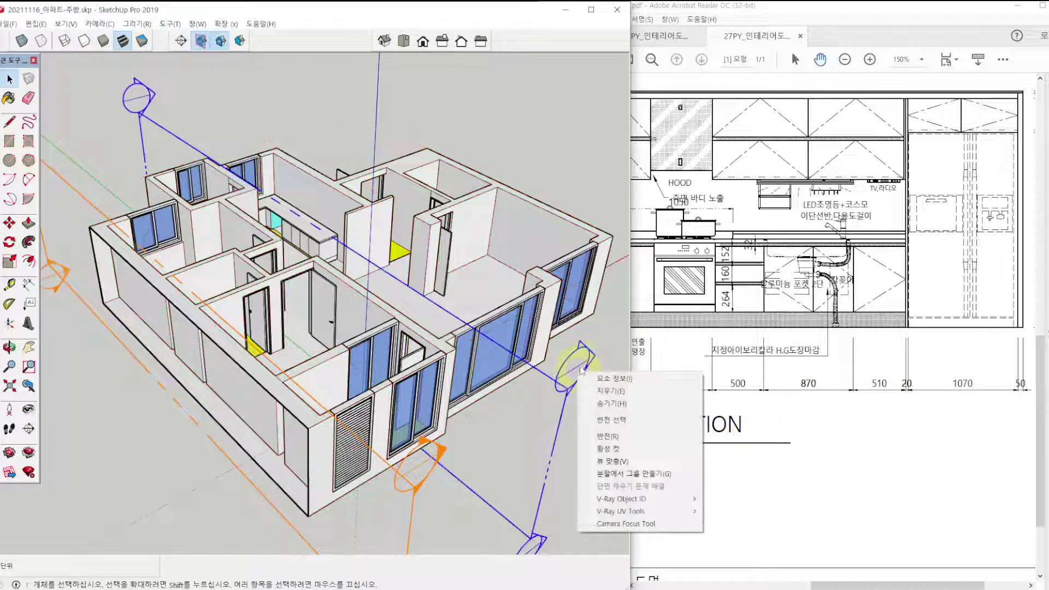
click(607, 391)
Move the section plane inward about 3925 mm from the outer wall so the cut opens the view of the kitchen.
scroll(290, 372, down, 2)
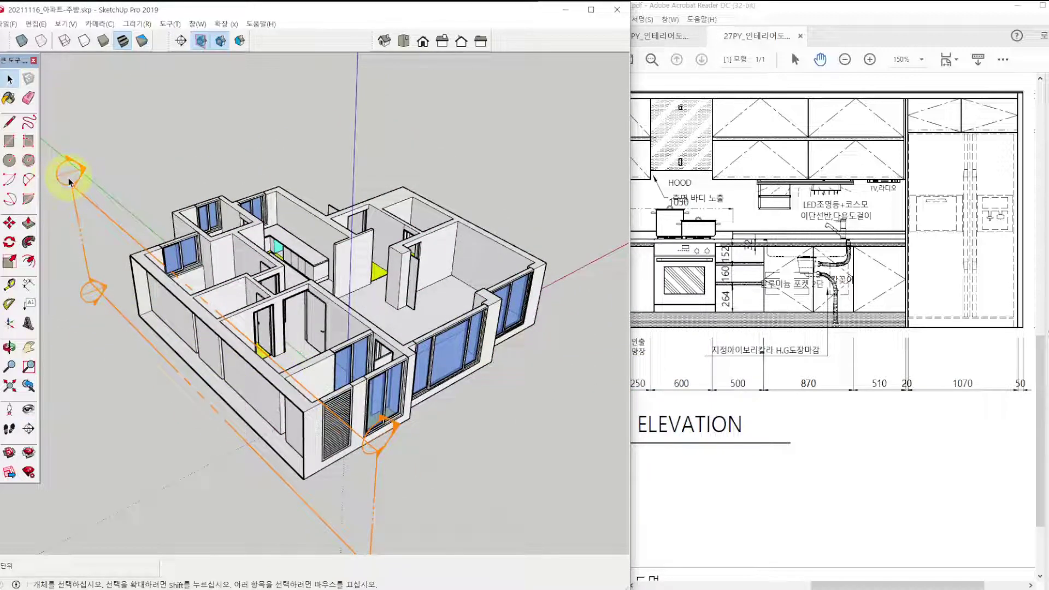
click(83, 177)
key(m)
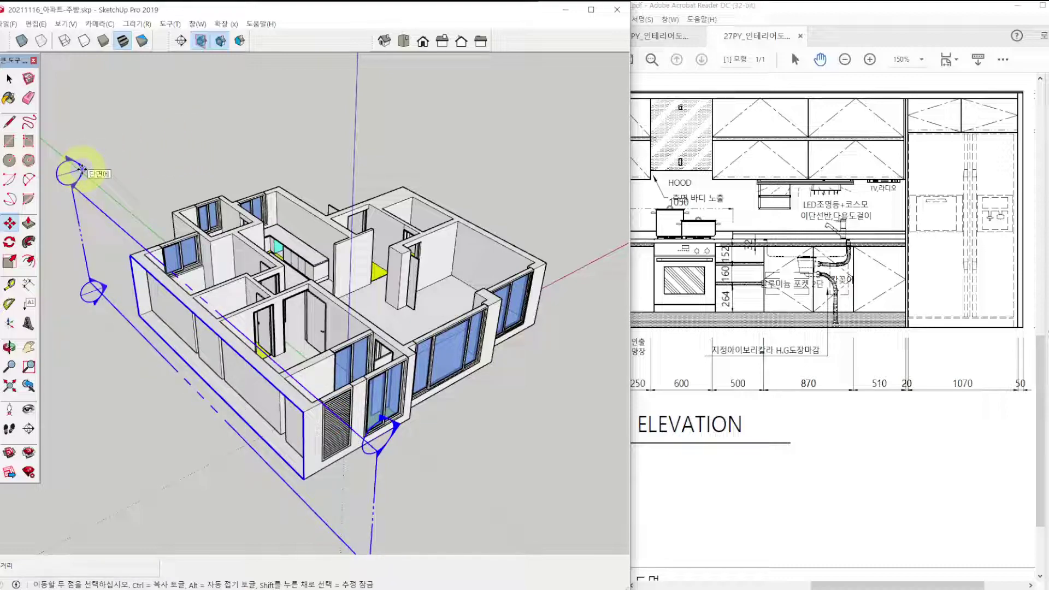
drag(82, 168, 171, 145)
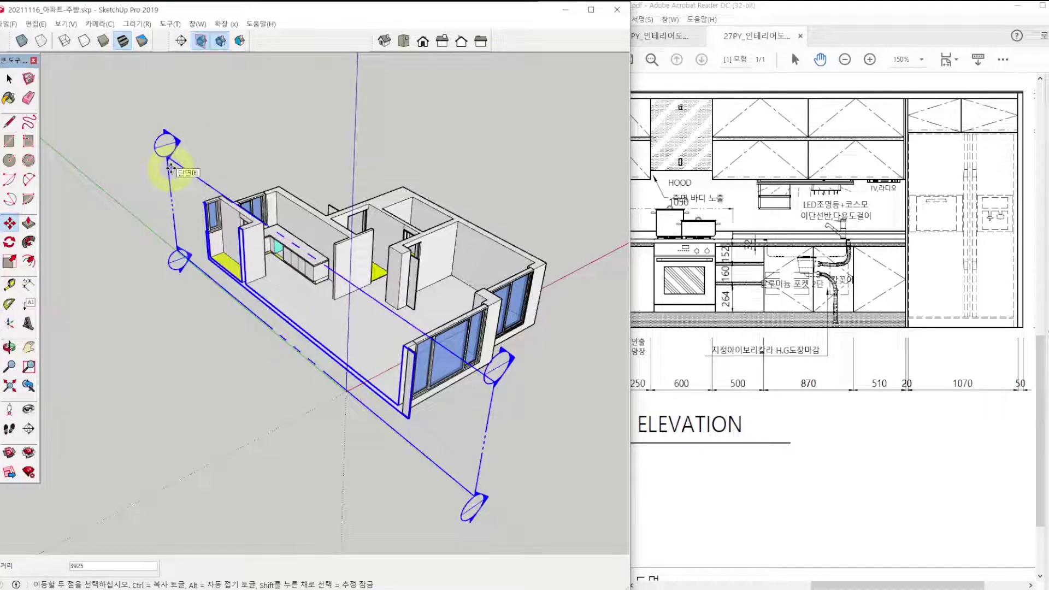
scroll(262, 245, up, 3)
scroll(273, 233, down, 1)
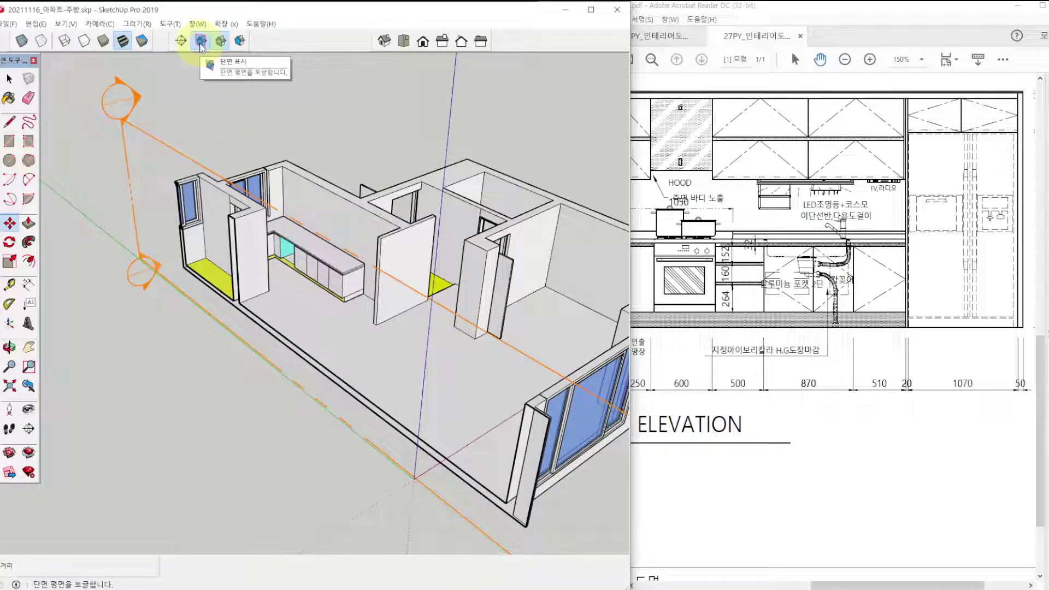
Toggle the section plane display and leave the plane symbol hidden with the cut active.
click(201, 41)
click(202, 42)
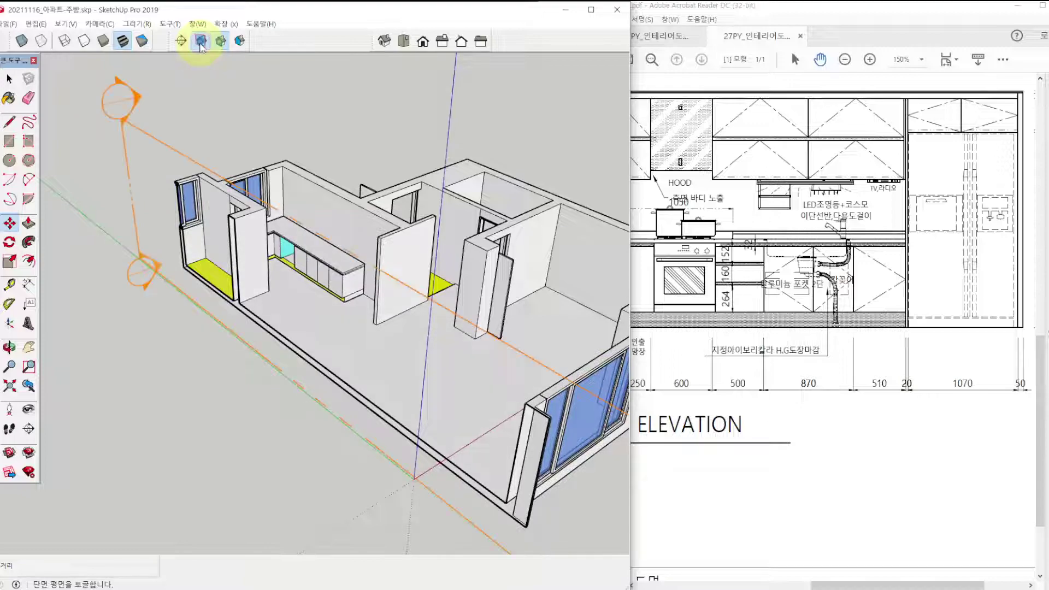
click(201, 43)
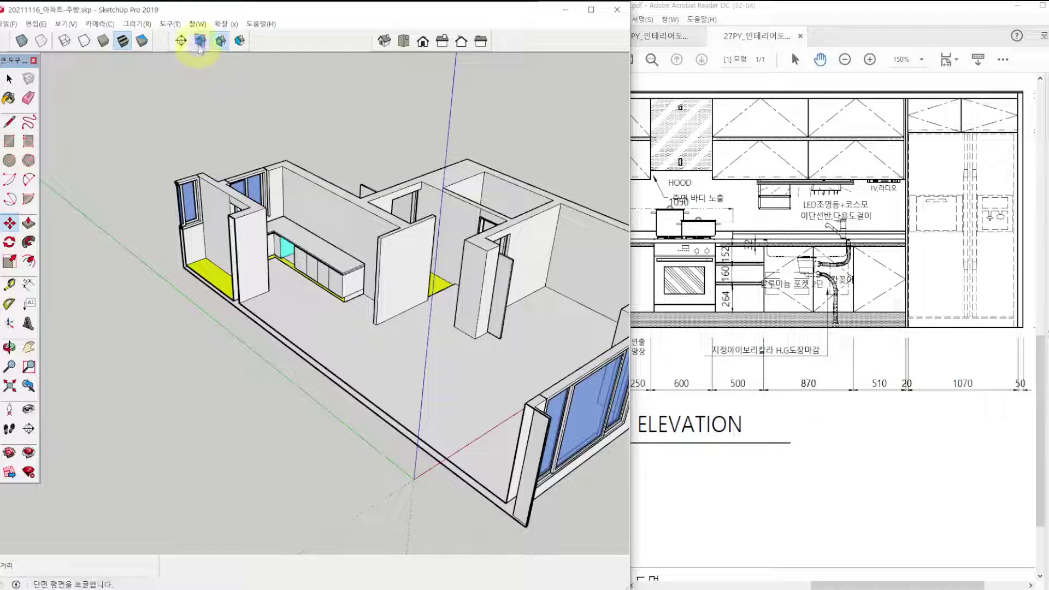
click(201, 44)
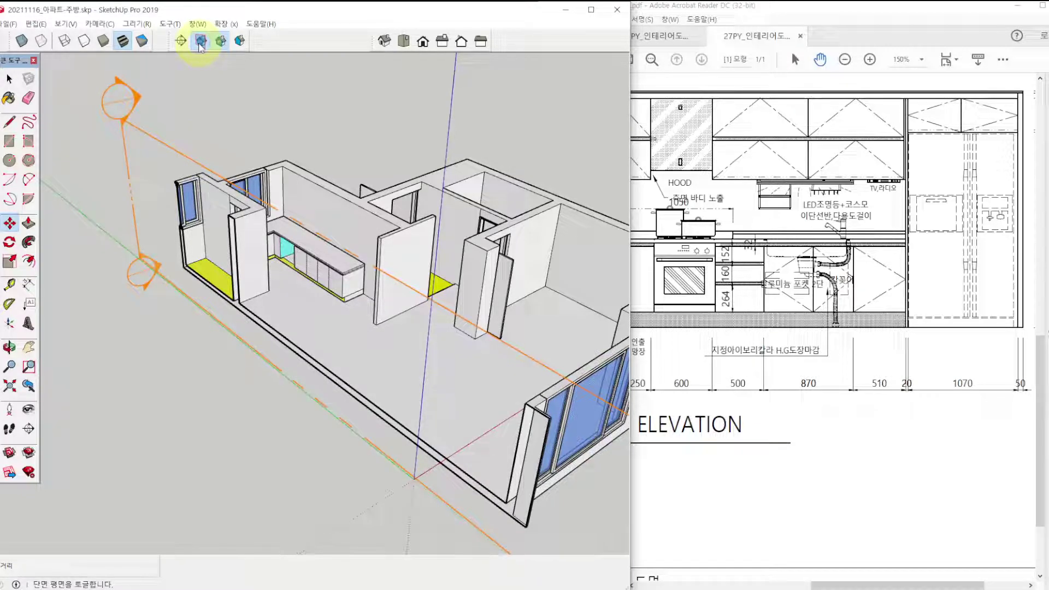
click(201, 43)
Switch the section cut off and back on to compare the whole apartment with the cut model.
click(221, 43)
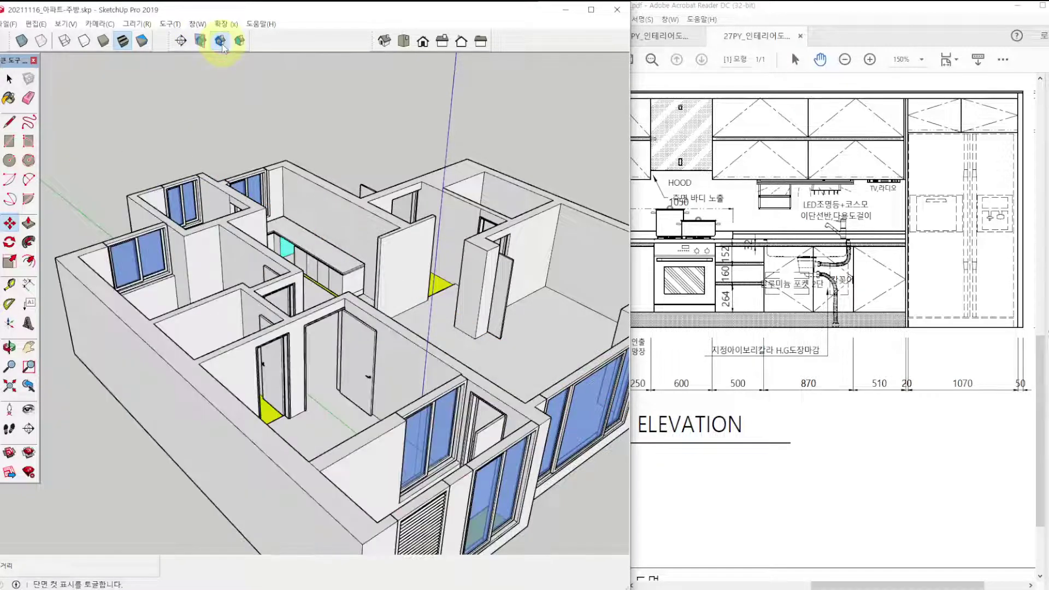
click(221, 43)
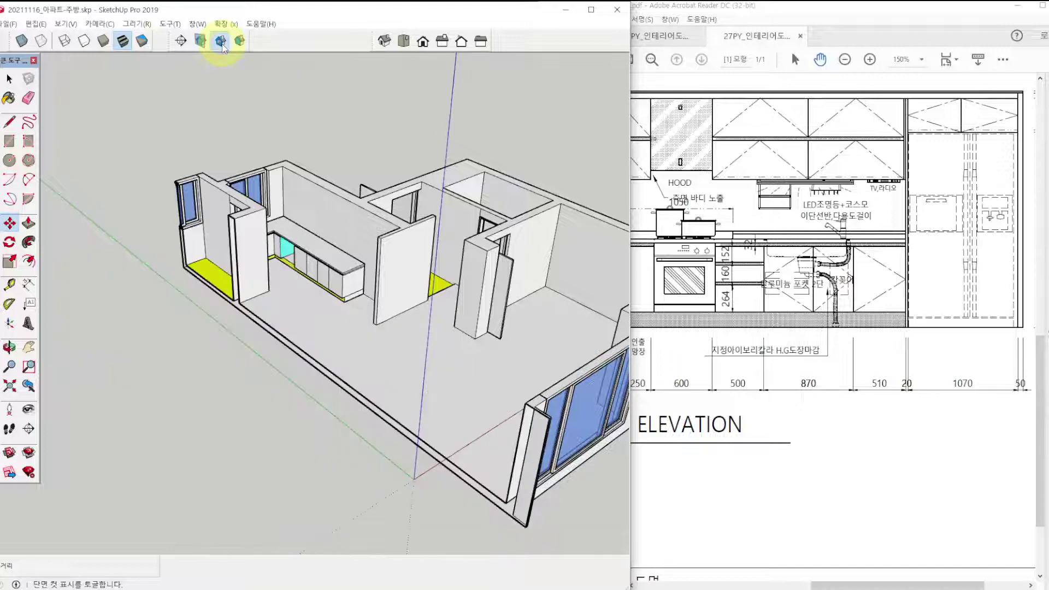
click(221, 43)
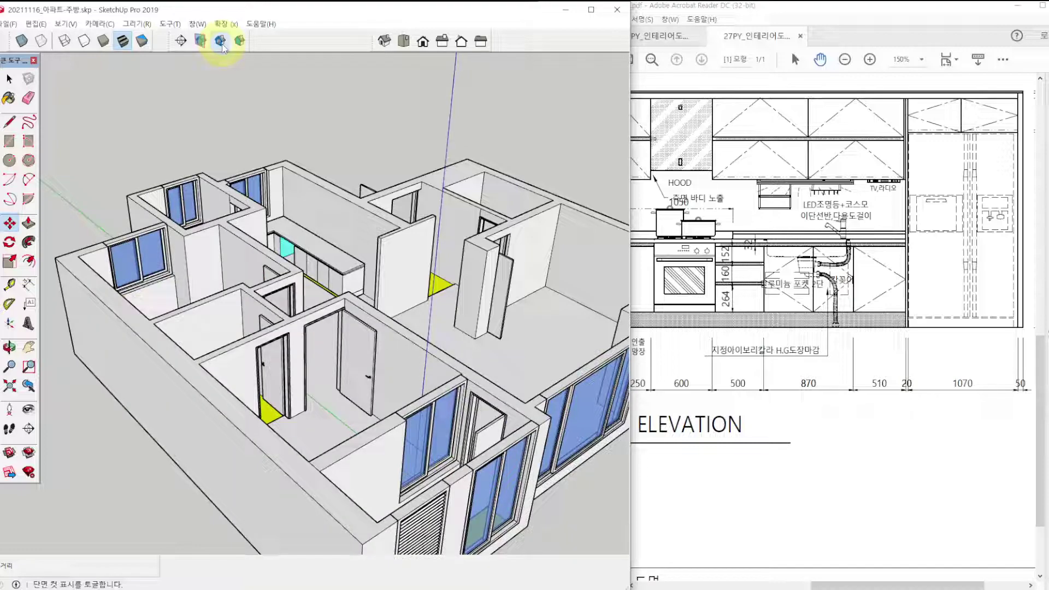
click(221, 43)
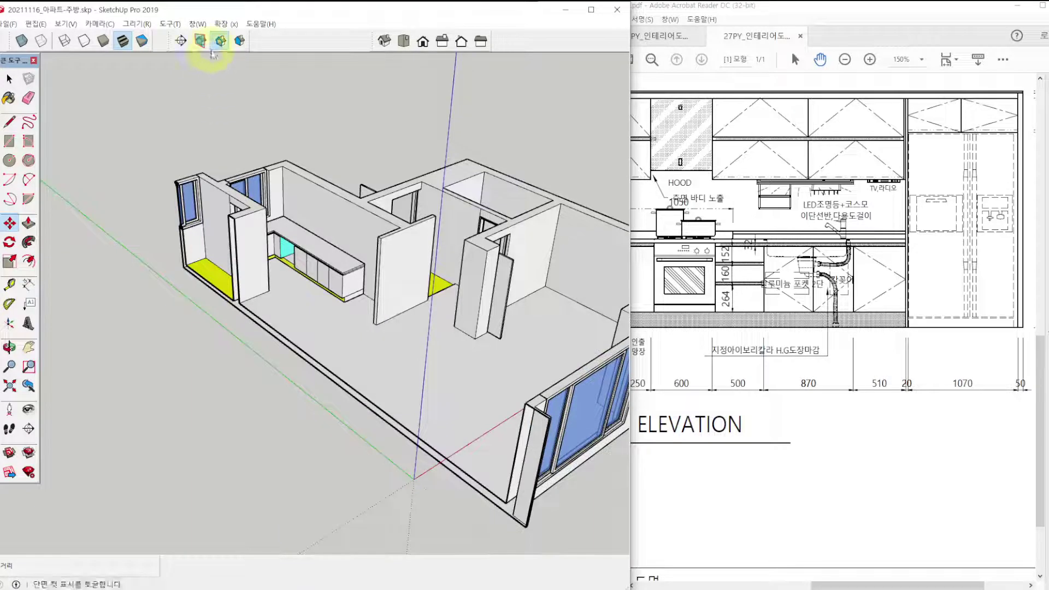
Toggle the section fill and leave the cut wall surfaces filled solid.
click(241, 47)
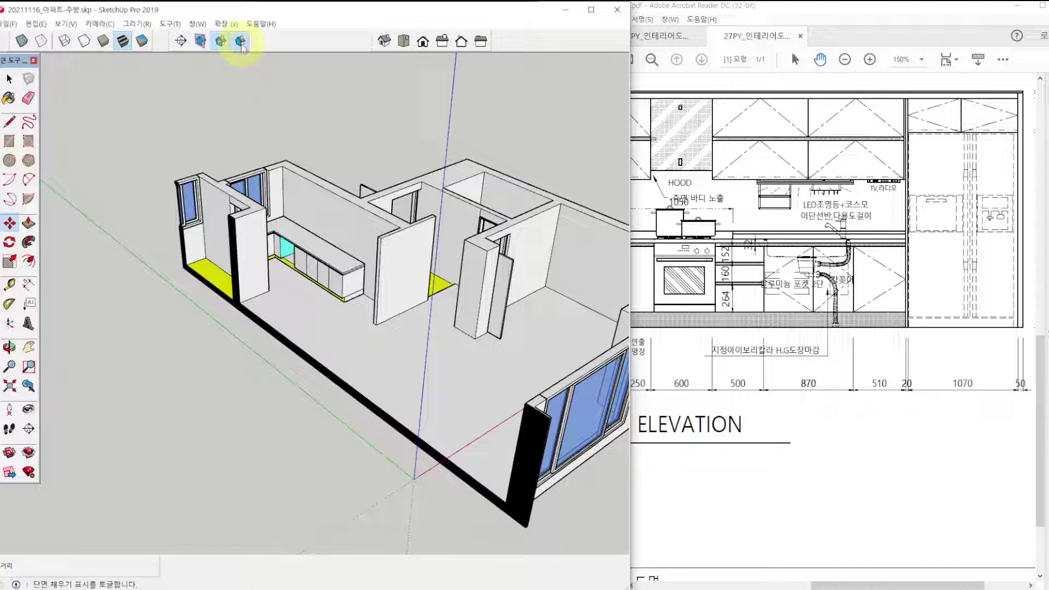
click(241, 47)
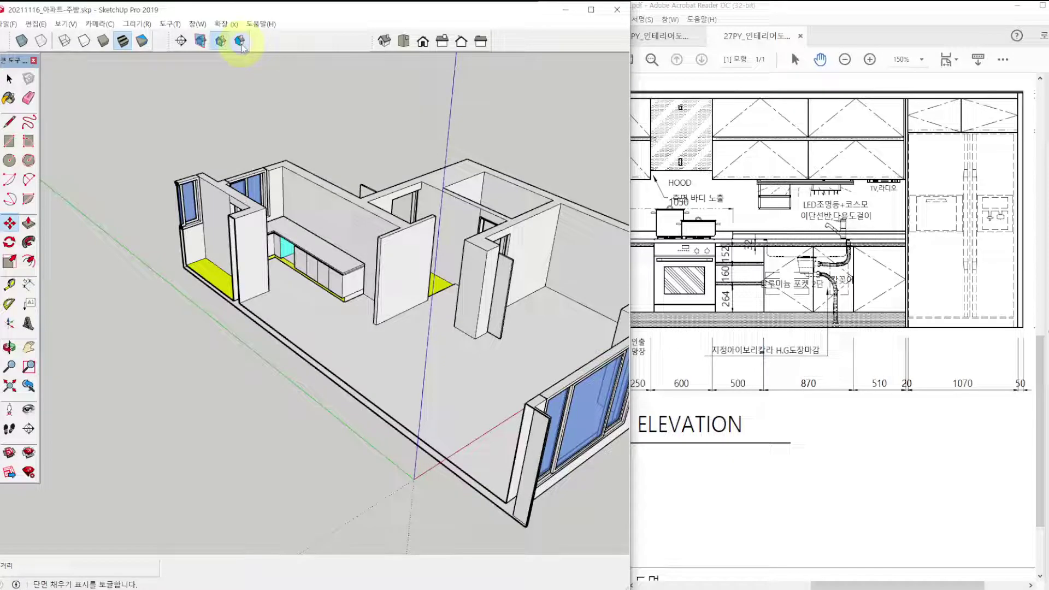
click(242, 47)
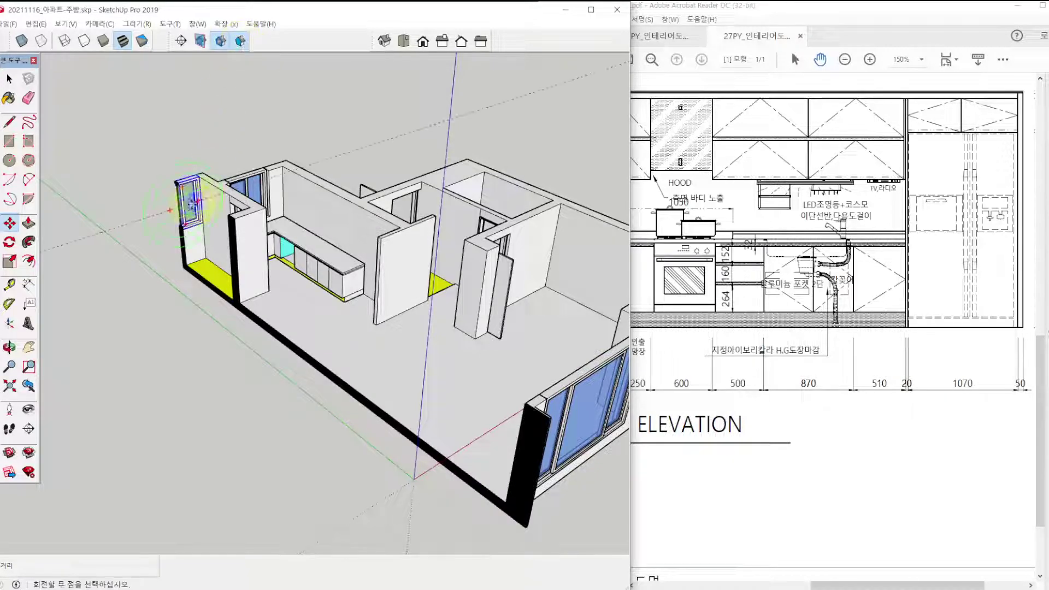
Draw a 640 mm vertical line between the lower and upper edge midpoints of the short cabinet front below the window.
scroll(208, 295, up, 3)
key(space)
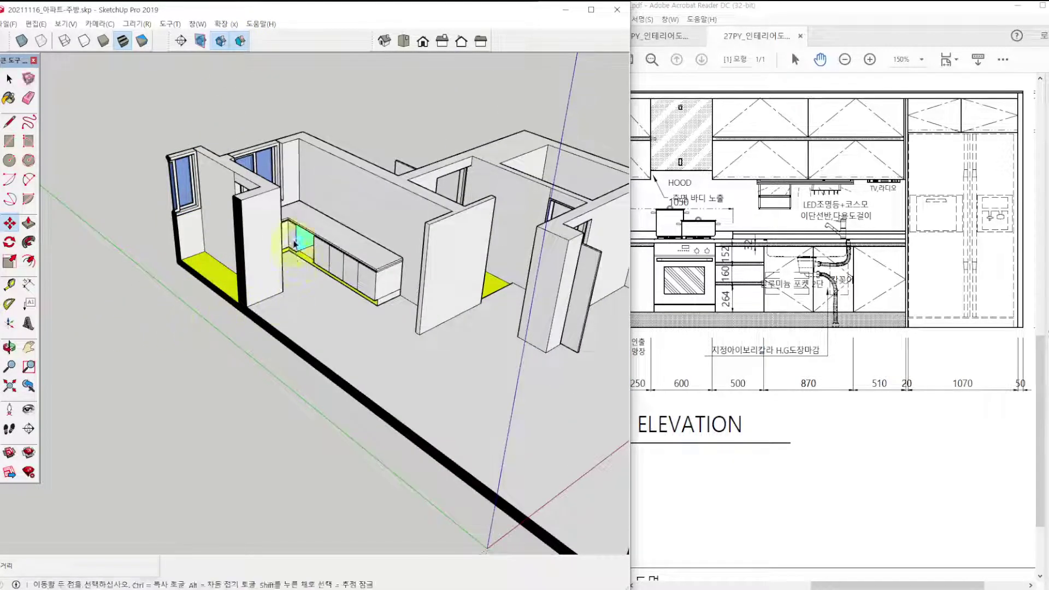
scroll(299, 232, up, 5)
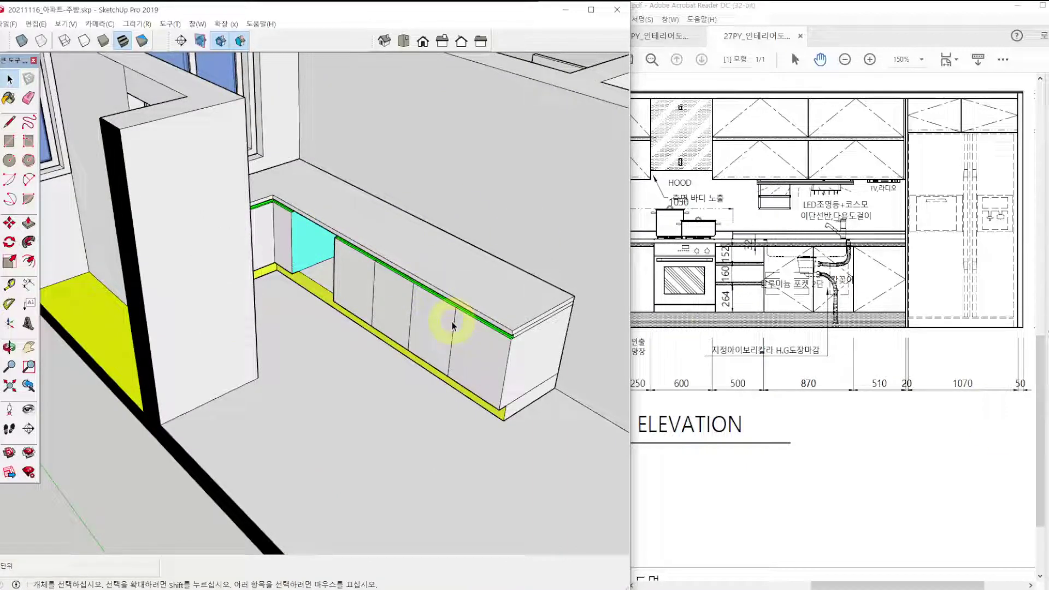
mouse_move(432, 273)
middle_down()
mouse_move(328, 265)
mouse_move(398, 263)
mouse_move(333, 252)
middle_up()
scroll(286, 205, up, 4)
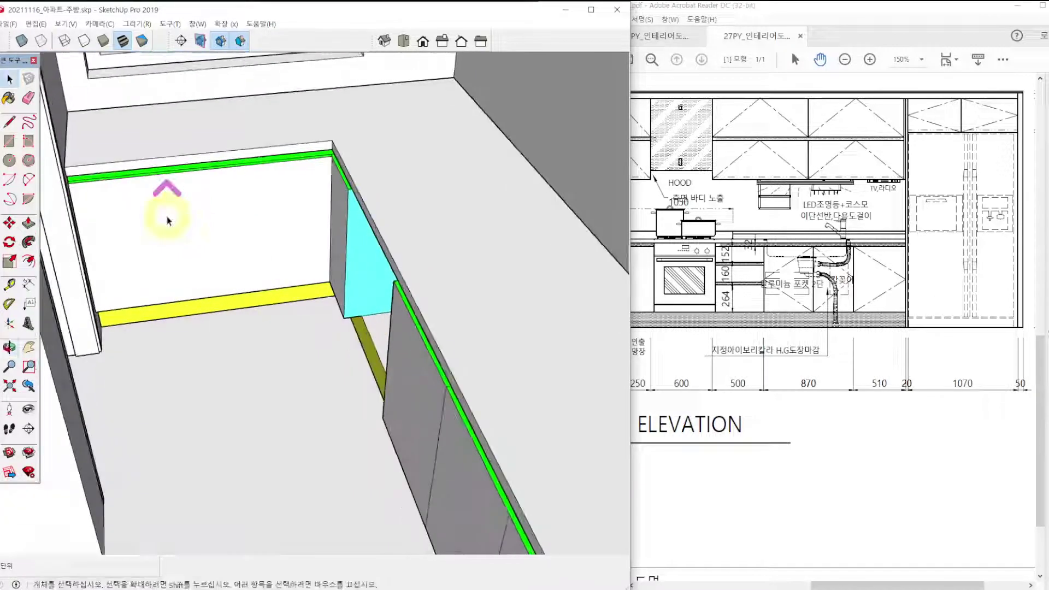
key(l)
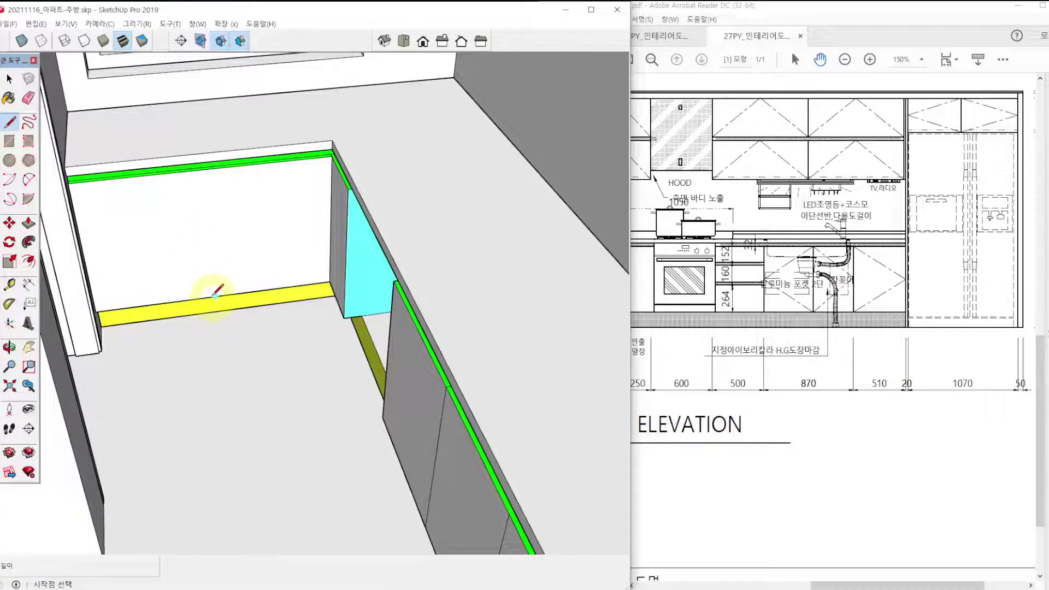
click(215, 296)
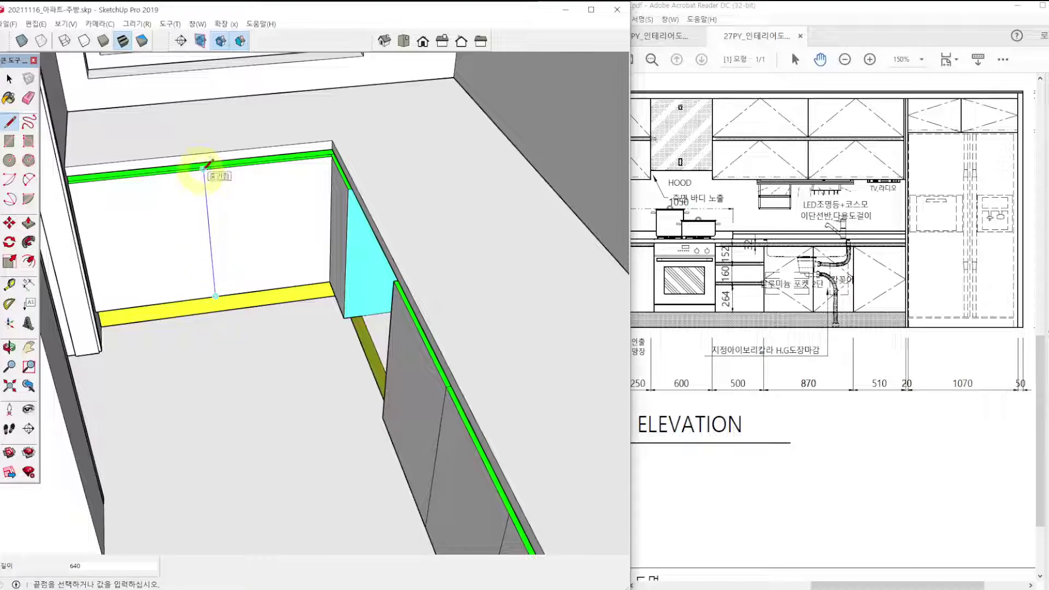
click(203, 169)
key(space)
Examine the two-door division and plinth of the lower cabinet in elevation A of the kitchen PDF.
drag(790, 235, 890, 235)
drag(650, 268, 929, 222)
drag(702, 260, 791, 288)
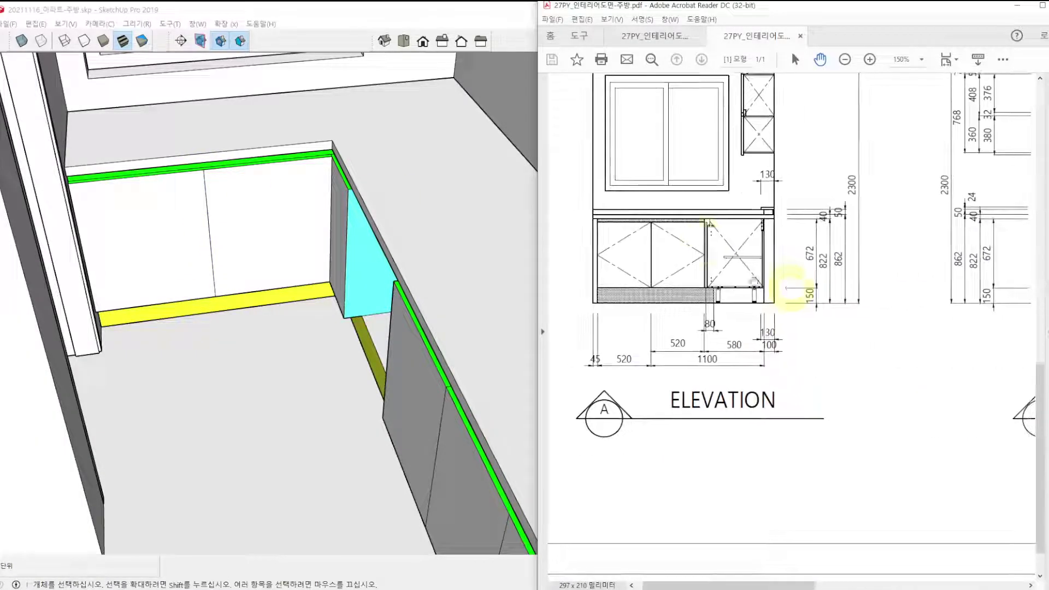
drag(616, 92, 636, 275)
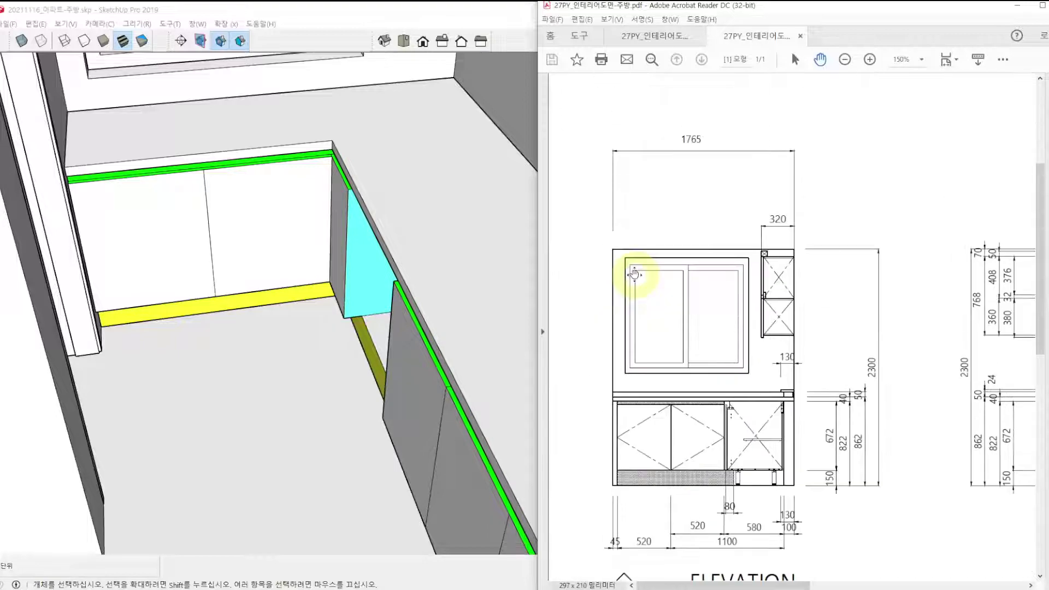
scroll(634, 275, up, 2)
scroll(693, 394, down, 5)
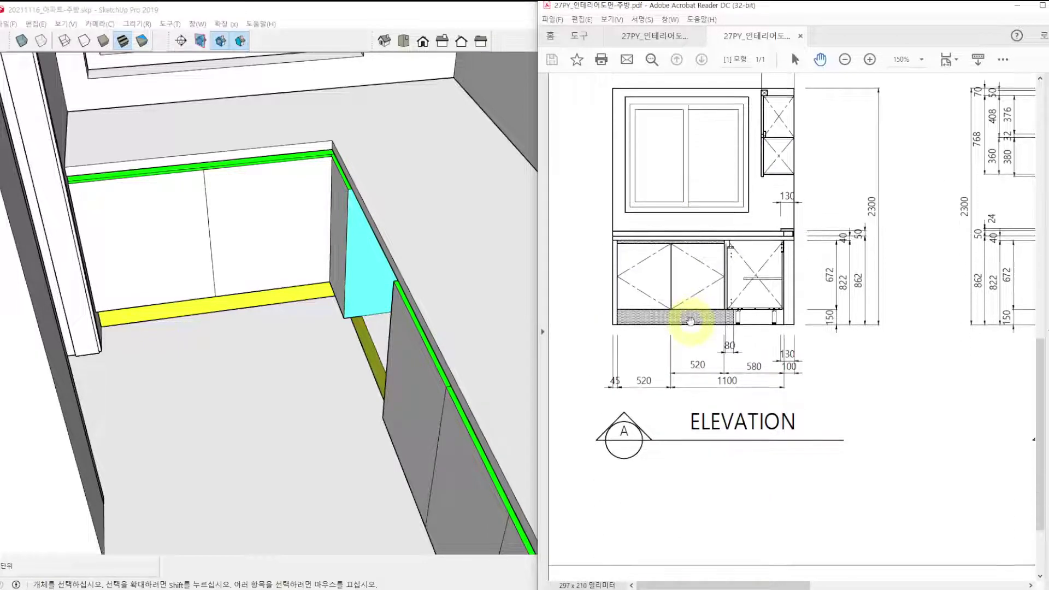
Repaint all connected lower cabinet geometry with the default material and make it a group.
middle_drag(250, 389, 369, 356)
scroll(371, 355, down, 2)
shift+middle_drag(449, 338, 441, 327)
scroll(311, 363, down, 2)
middle_drag(311, 363, 363, 300)
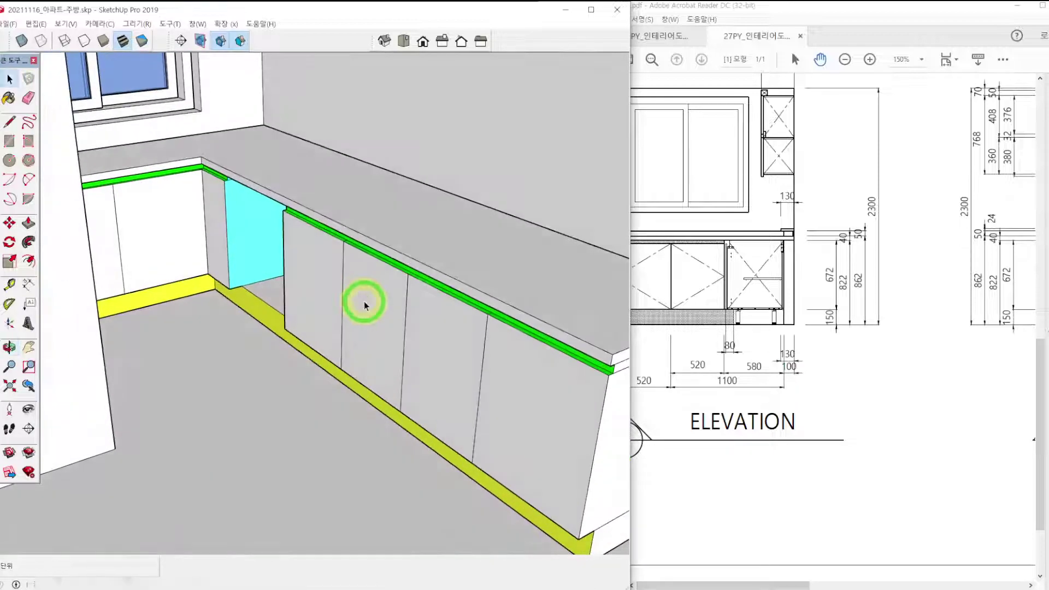
click(363, 302)
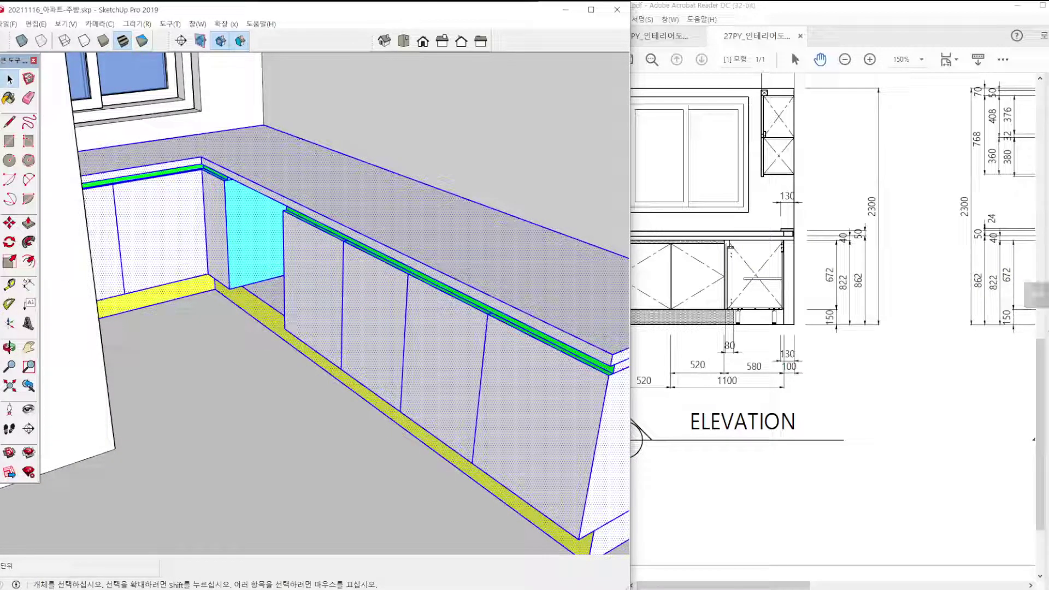
key(b)
click(431, 365)
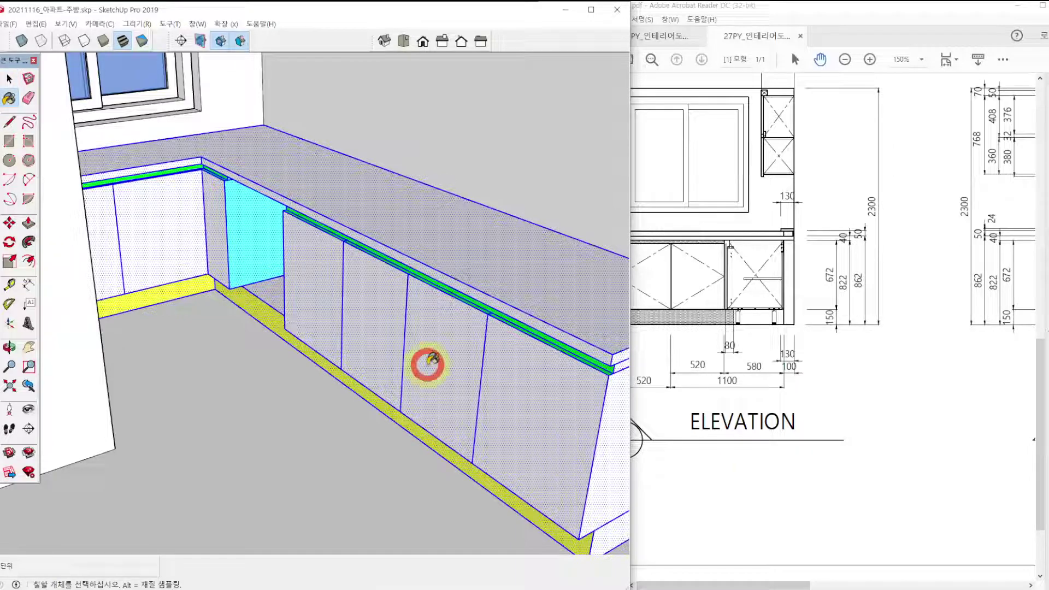
right_click(444, 335)
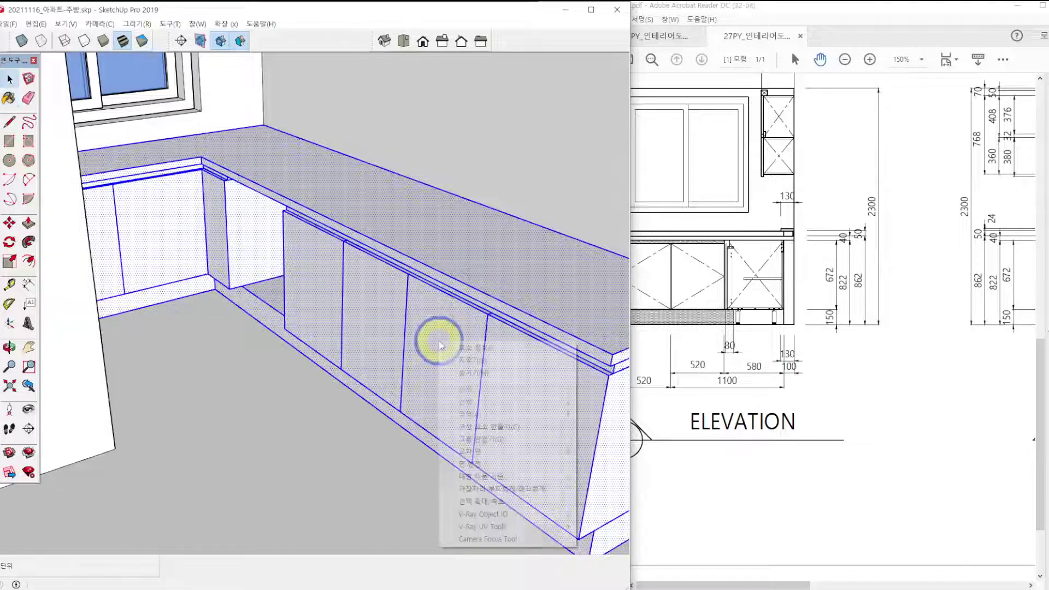
click(480, 434)
Move the section plane about 600 mm further inward, toward the kitchen cabinets.
middle_drag(421, 343, 415, 207)
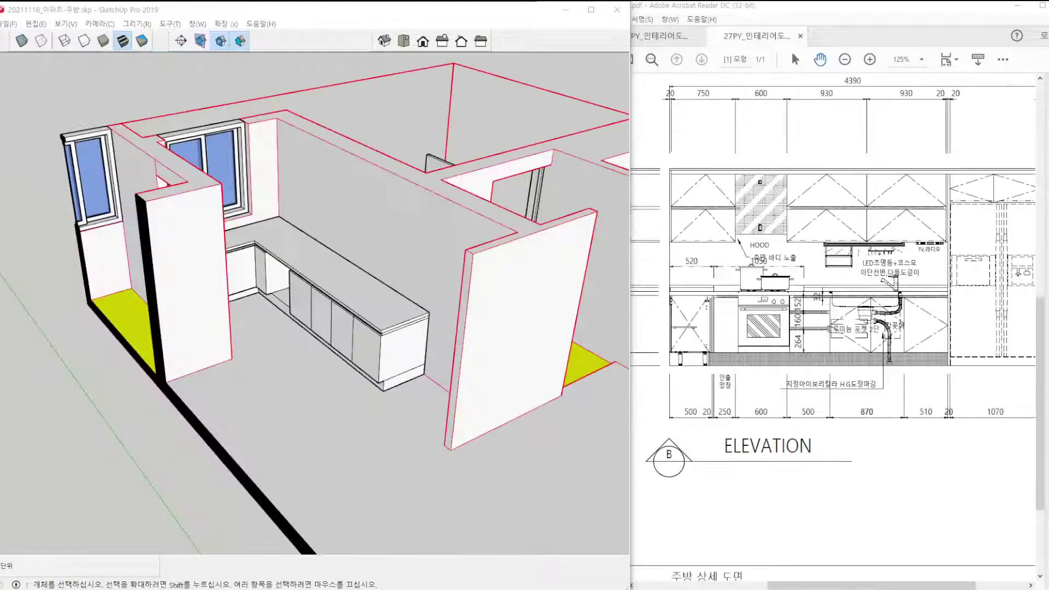
click(145, 244)
scroll(143, 243, down, 3)
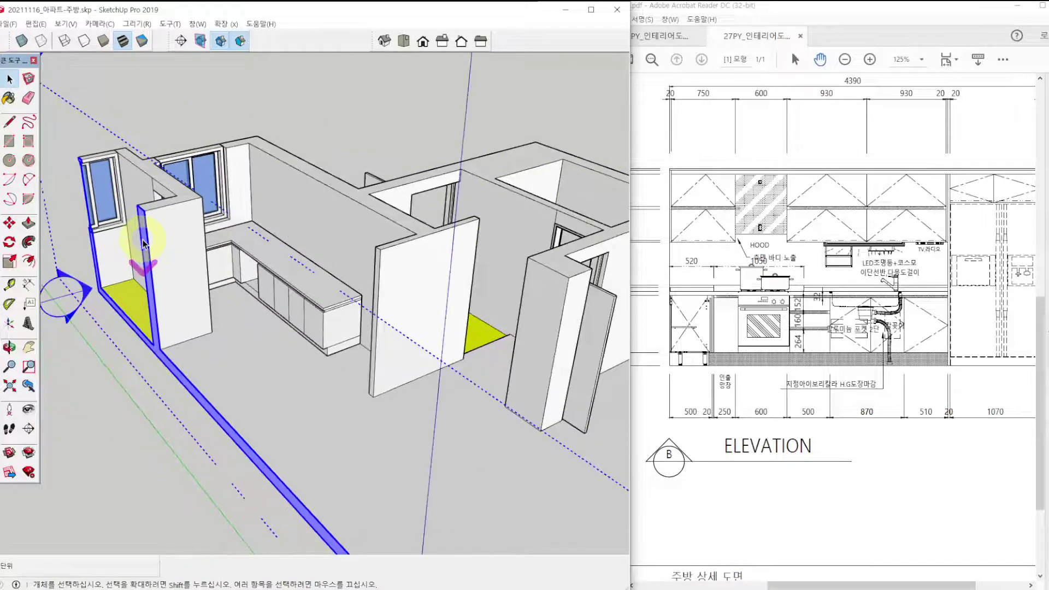
mouse_move(158, 243)
middle_down()
mouse_move(187, 240)
mouse_move(176, 241)
middle_up()
scroll(176, 241, down, 2)
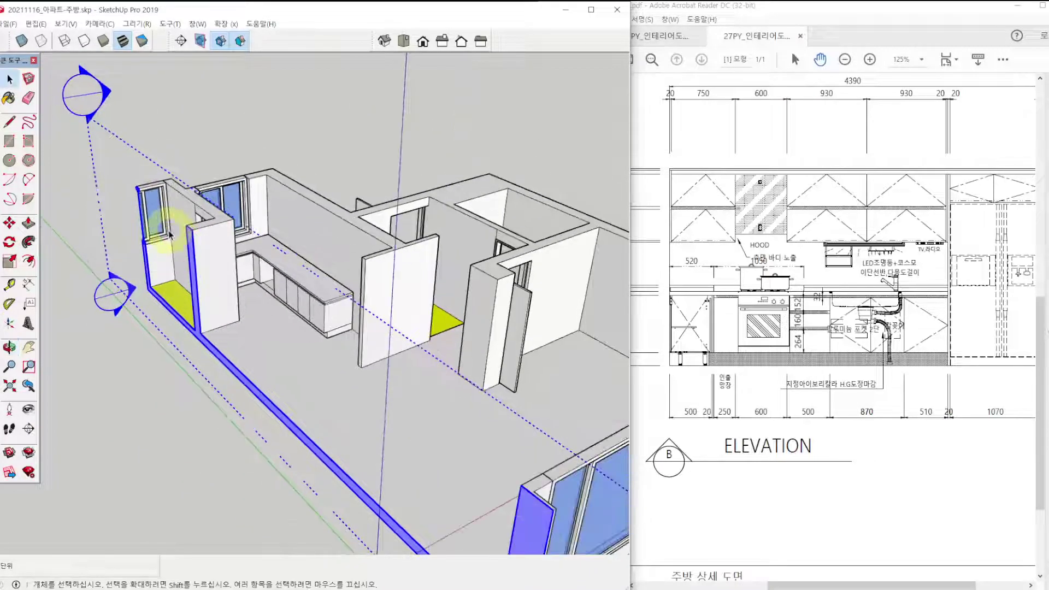
key(m)
click(107, 96)
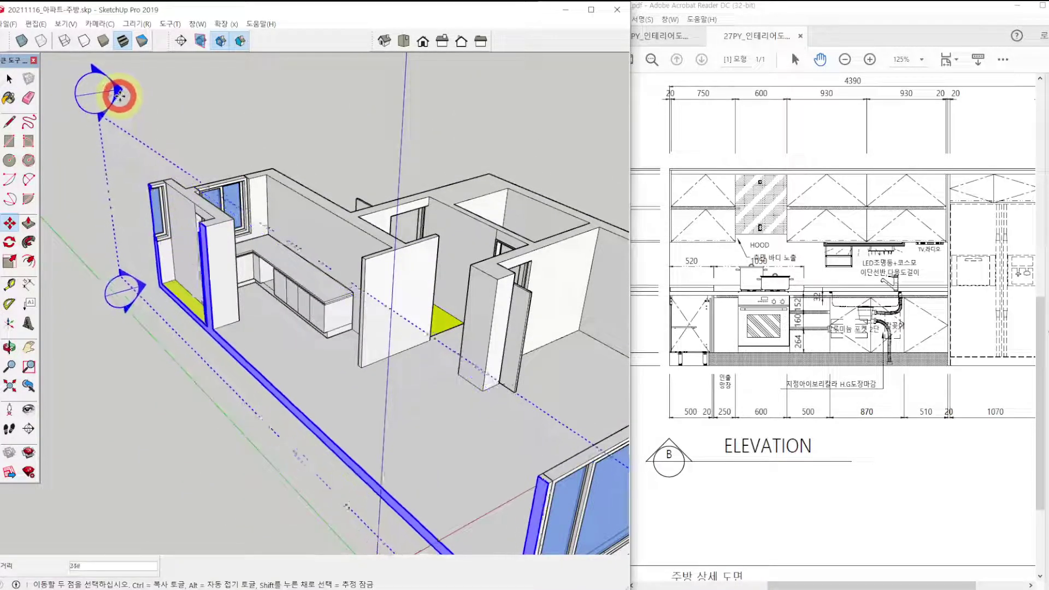
click(136, 97)
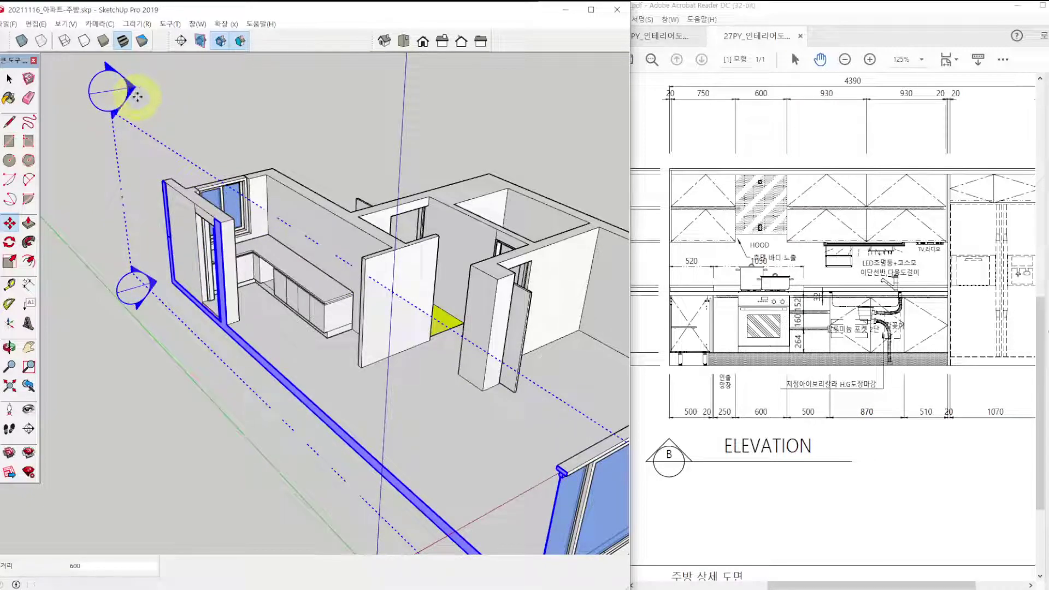
Move the section plane about 337 mm further toward the kitchen cabinets, clear the selection and hide the section plane symbol.
drag(135, 91, 146, 86)
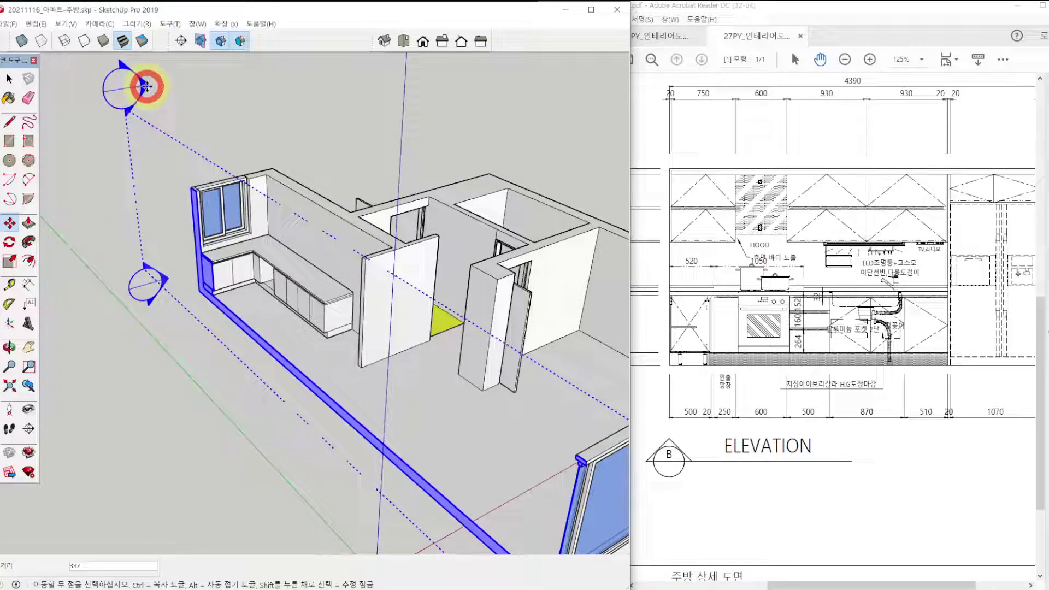
middle_drag(284, 370, 550, 285)
key(space)
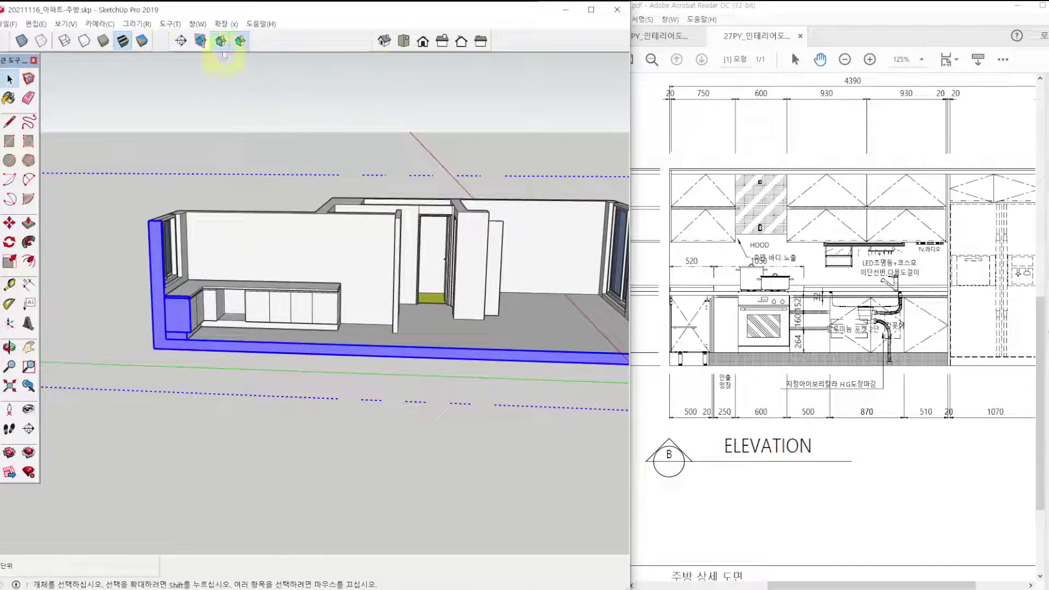
click(222, 47)
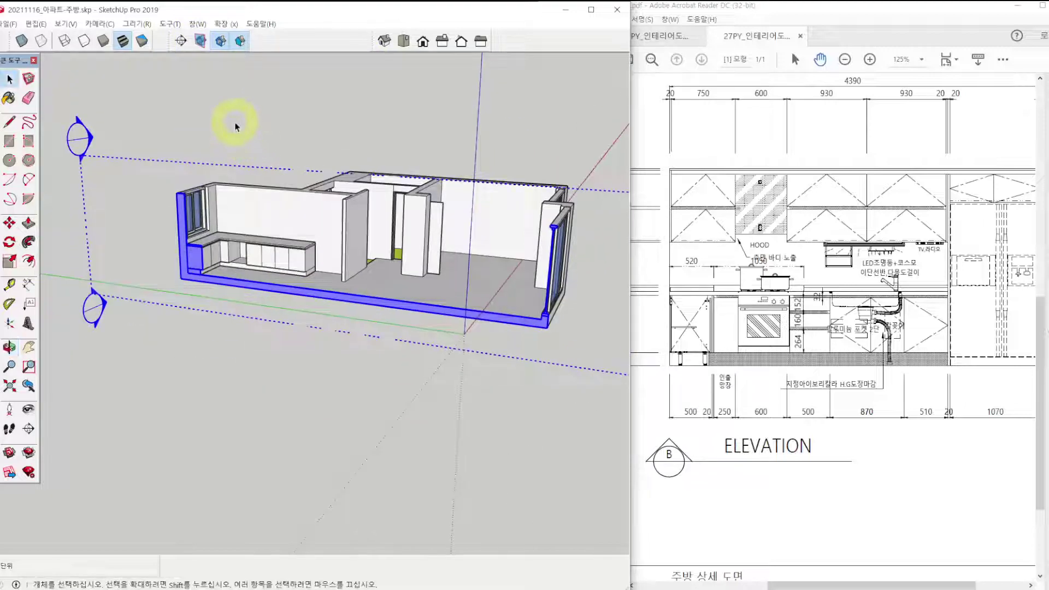
click(237, 127)
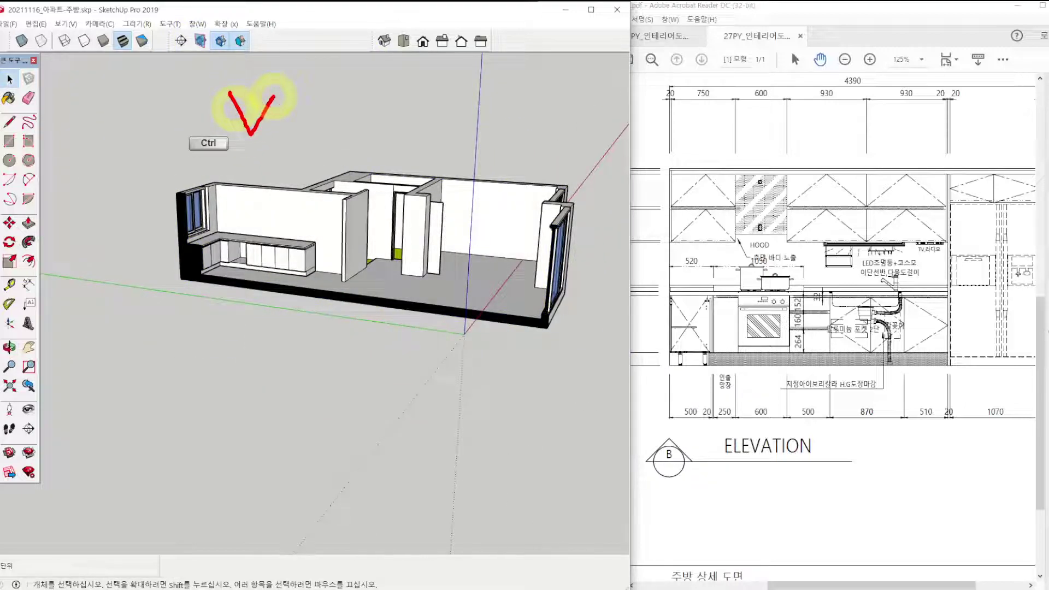
middle_drag(219, 236, 176, 273)
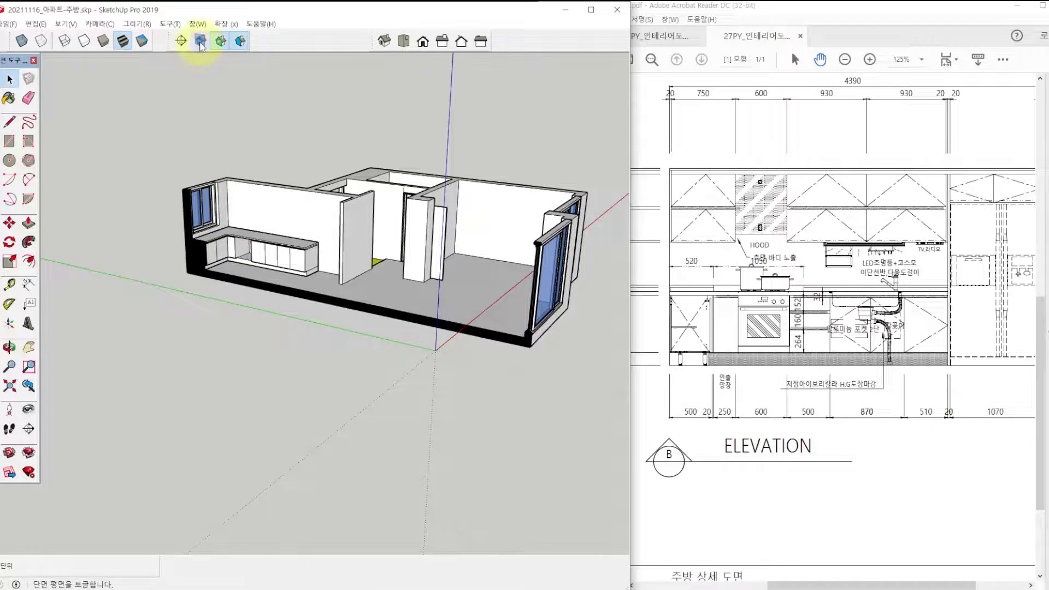
Display the section plane, try moving it, and hide it again.
click(200, 42)
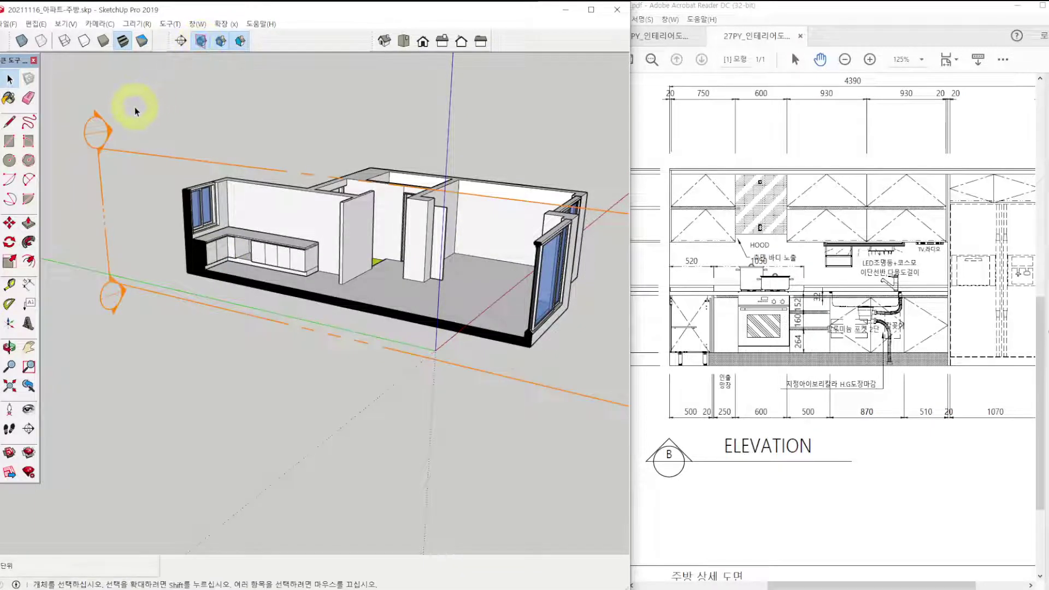
click(108, 133)
key(m)
mouse_move(107, 134)
mouse_down()
mouse_move(67, 159)
mouse_move(107, 140)
mouse_up()
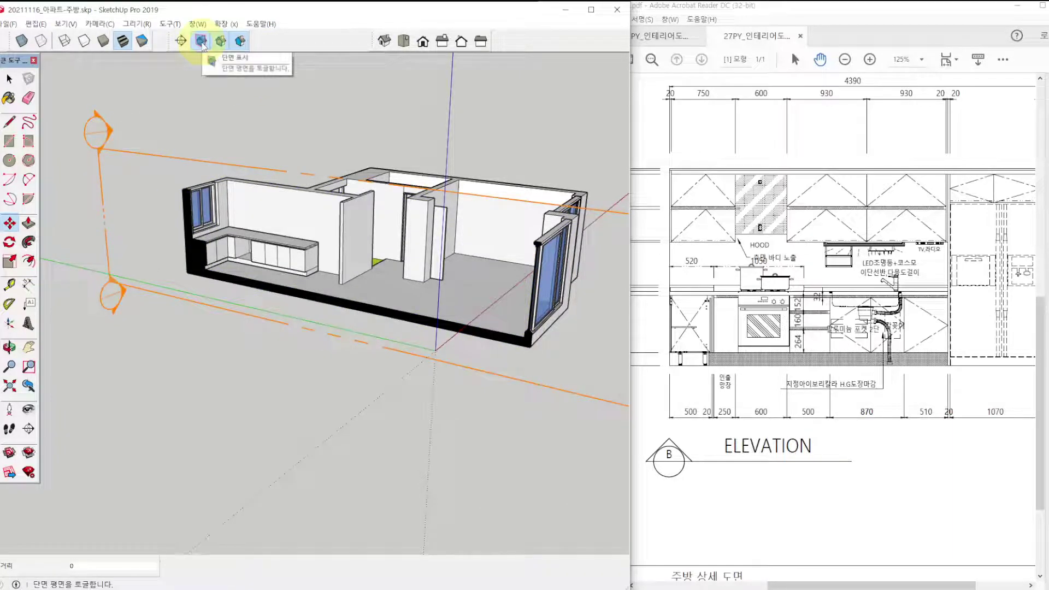
click(201, 41)
Inspect the sectioned kitchen from the right and left standard views and from an angled close-up of the lower cabinets.
scroll(234, 182, up, 5)
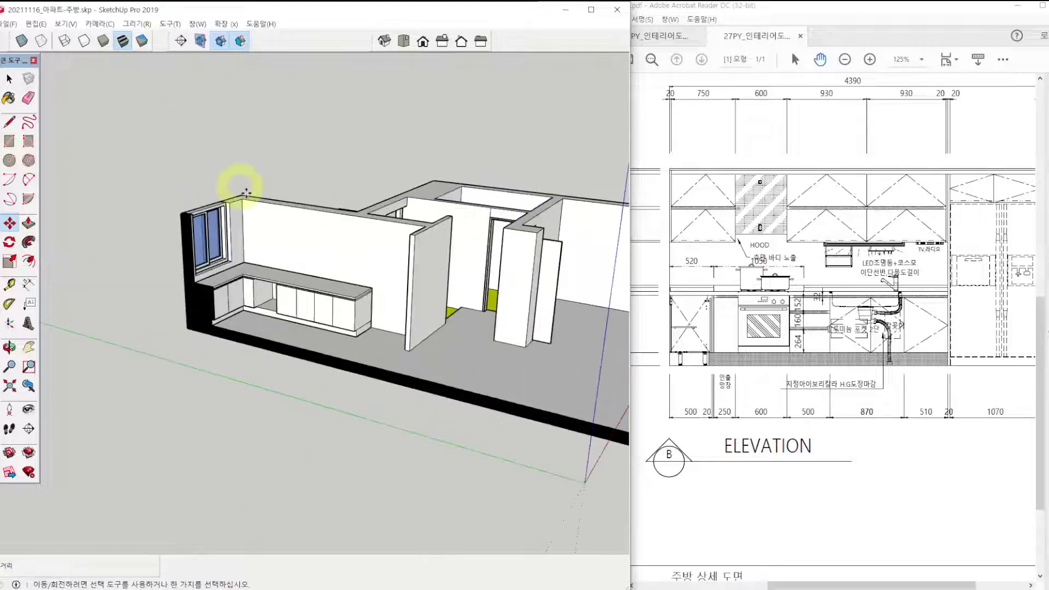
scroll(341, 328, down, 4)
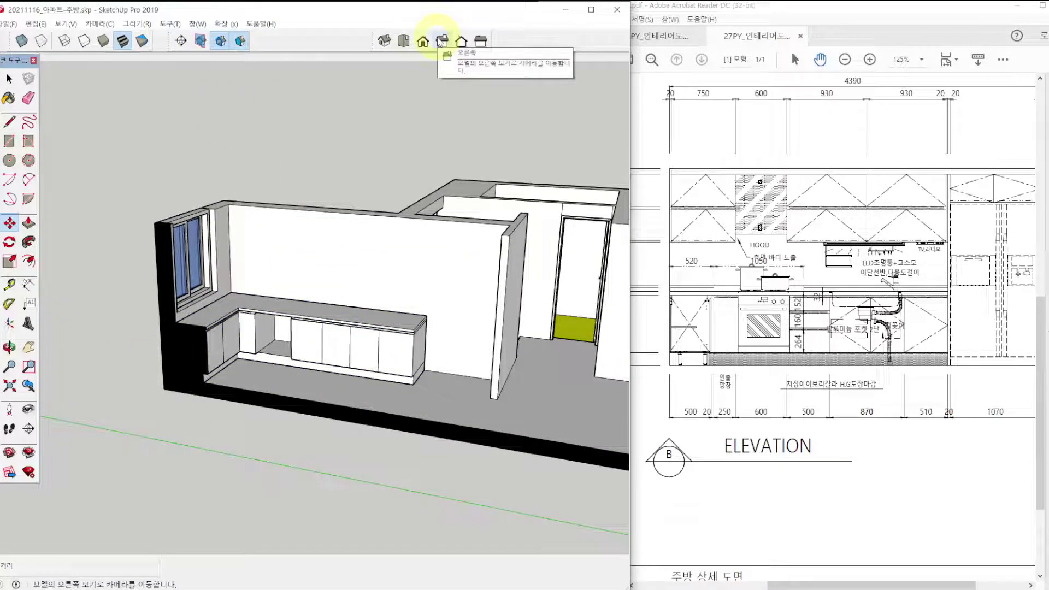
click(441, 41)
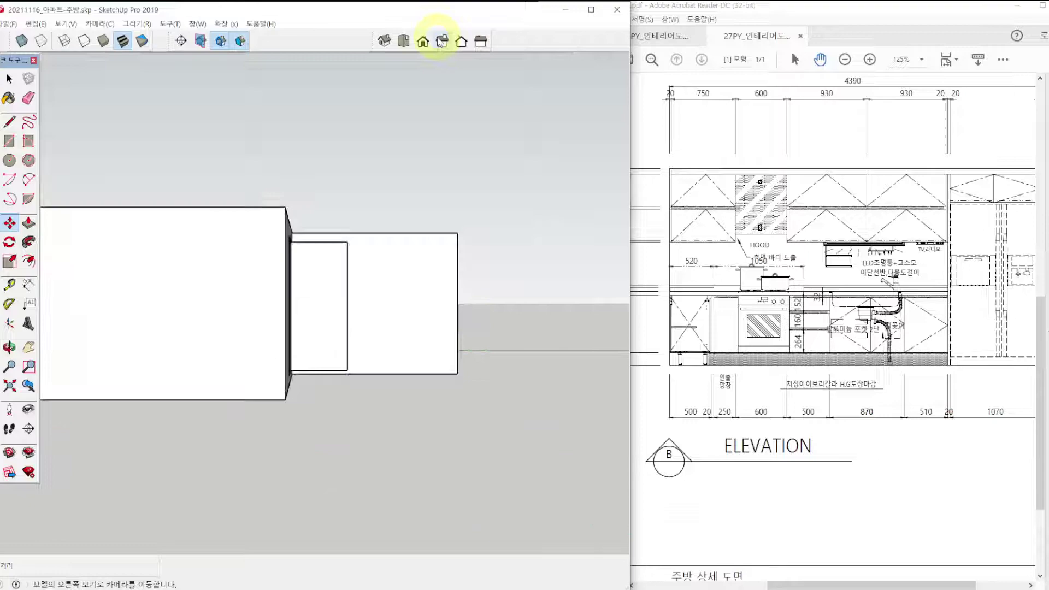
click(481, 42)
key(ctrl+2)
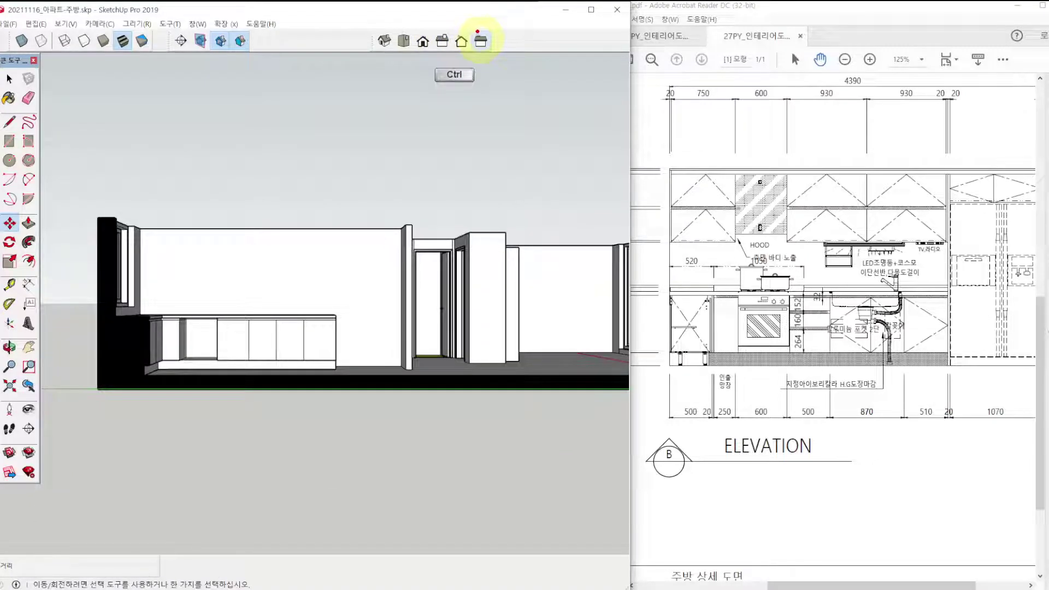
ctrl+drag(468, 29, 493, 61)
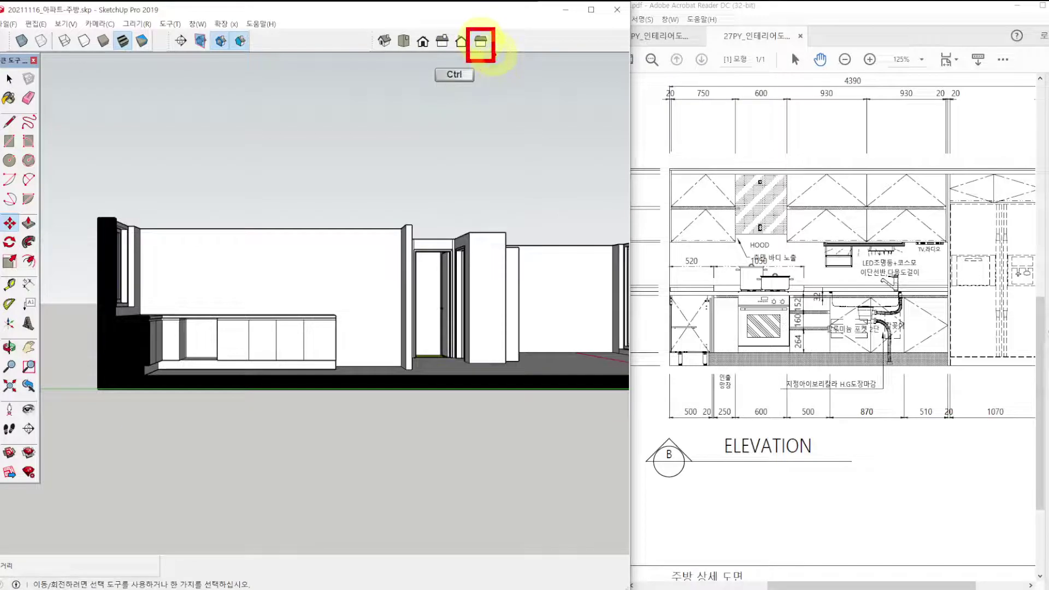
key(Escape)
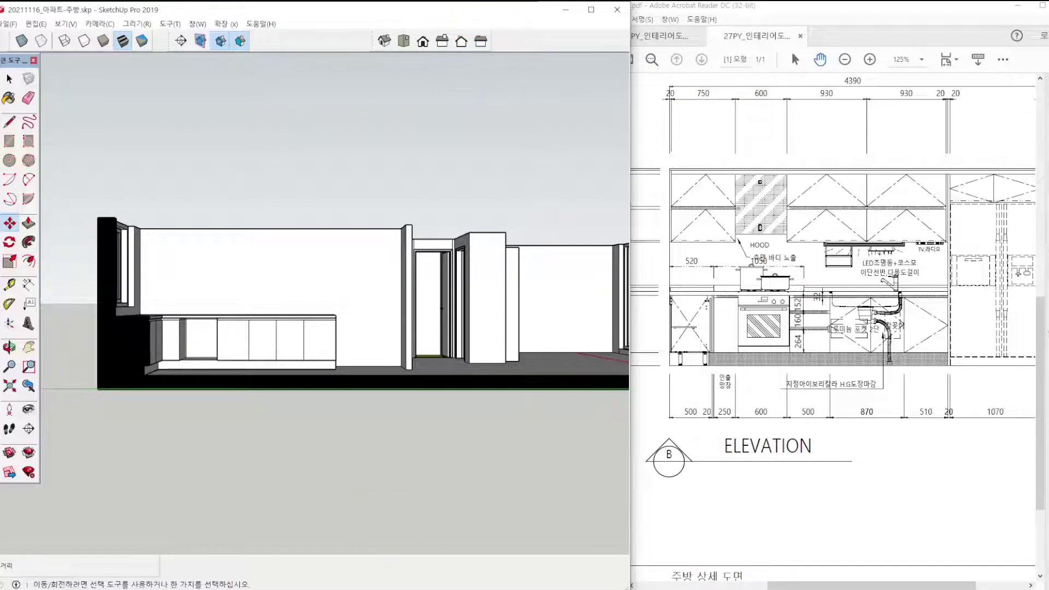
scroll(301, 279, up, 5)
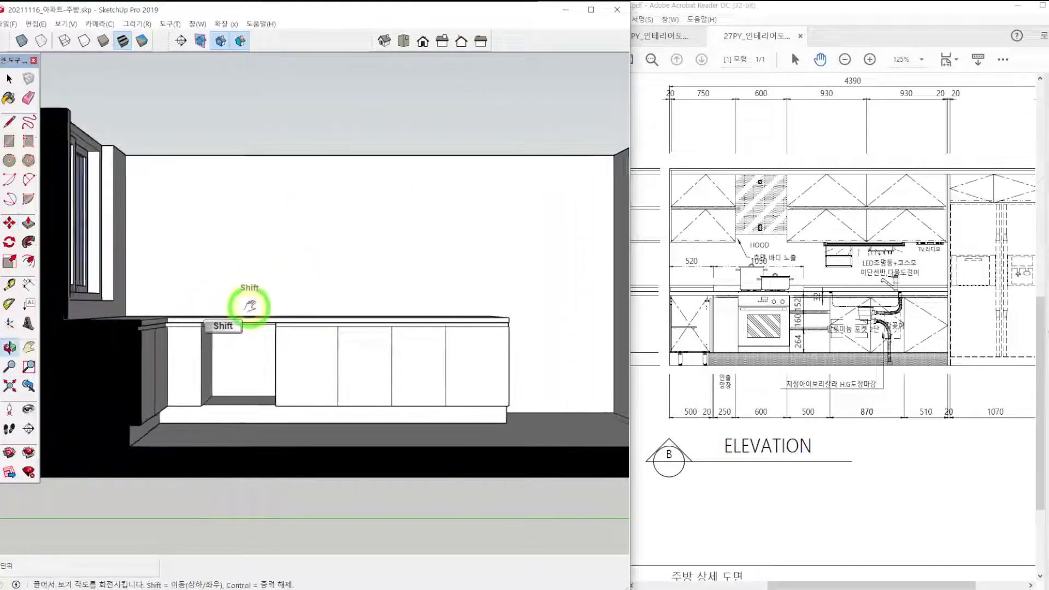
mouse_move(501, 264)
middle_down()
mouse_move(382, 326)
mouse_move(276, 361)
mouse_move(227, 327)
mouse_move(257, 322)
middle_up()
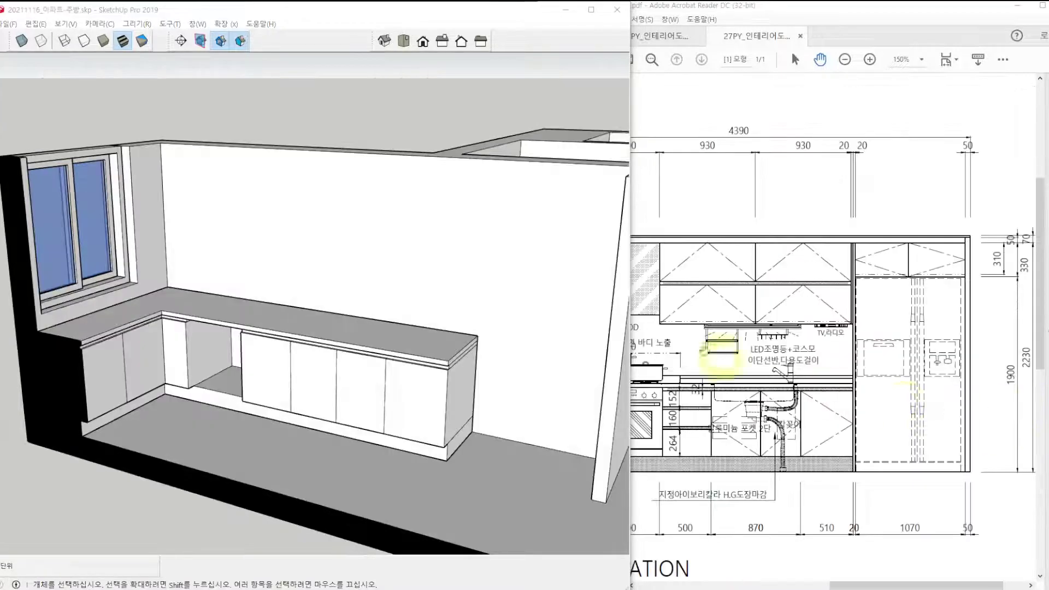
Bring the upper cabinet height dimensions beside elevation B into view in the kitchen PDF.
middle_drag(402, 252, 404, 251)
key(t)
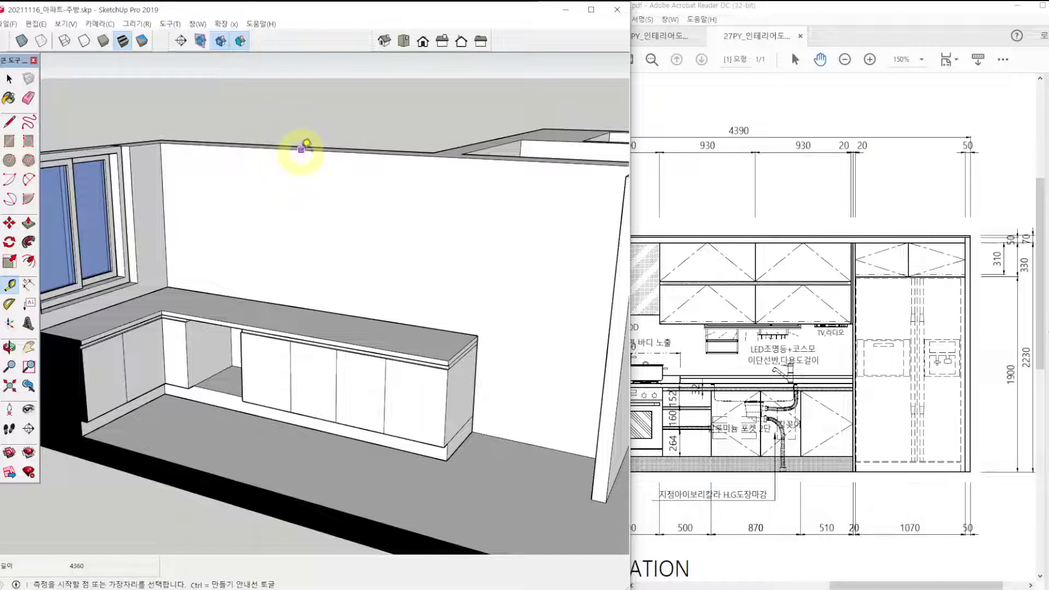
click(864, 17)
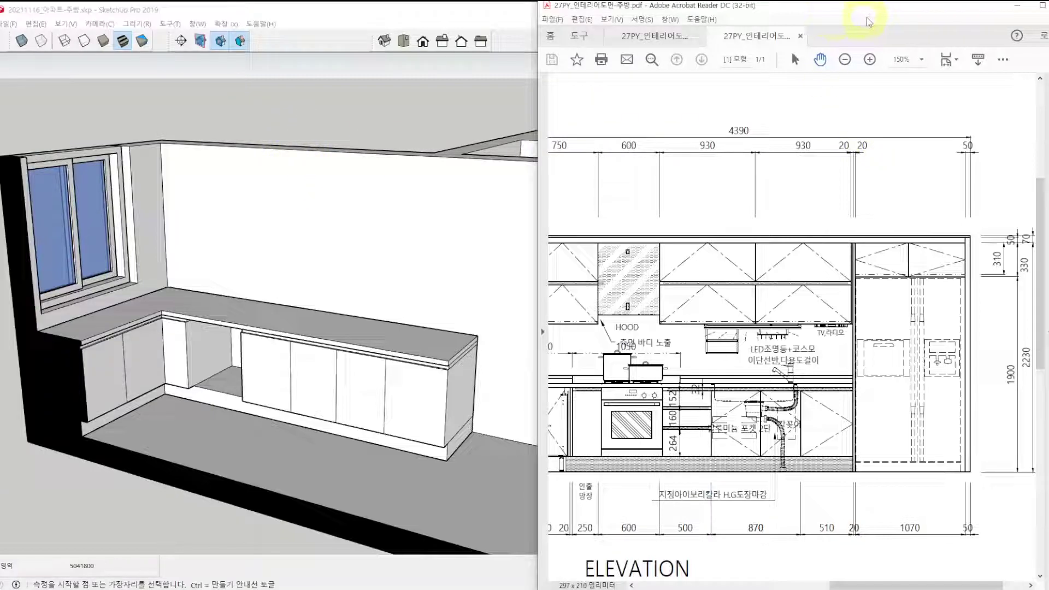
drag(825, 14, 872, 19)
drag(632, 306, 789, 286)
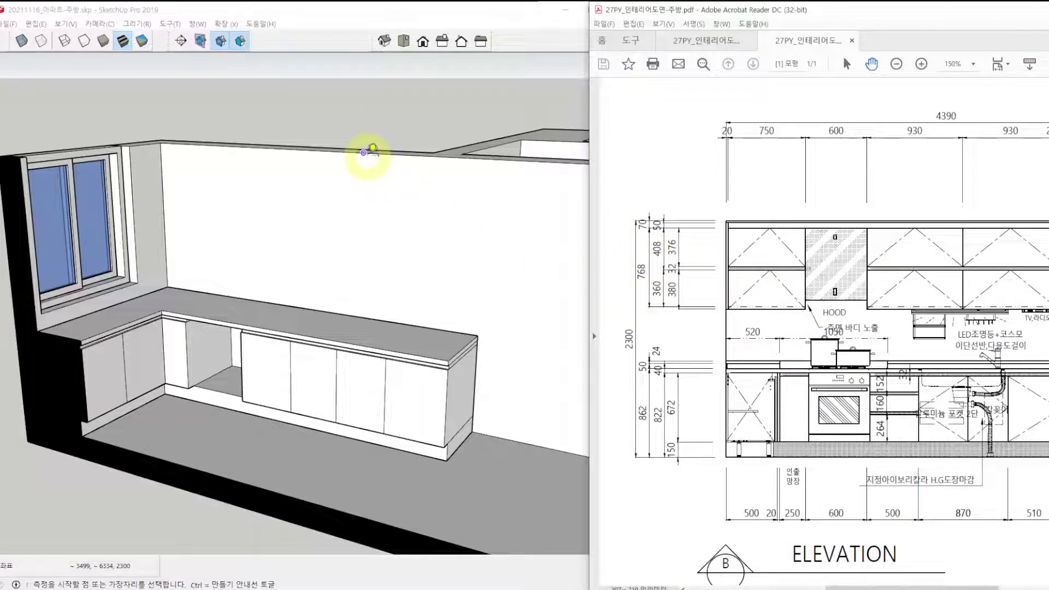
Place a horizontal guide 70 mm below the top edge of the long kitchen wall.
click(346, 204)
scroll(350, 189, up, 3)
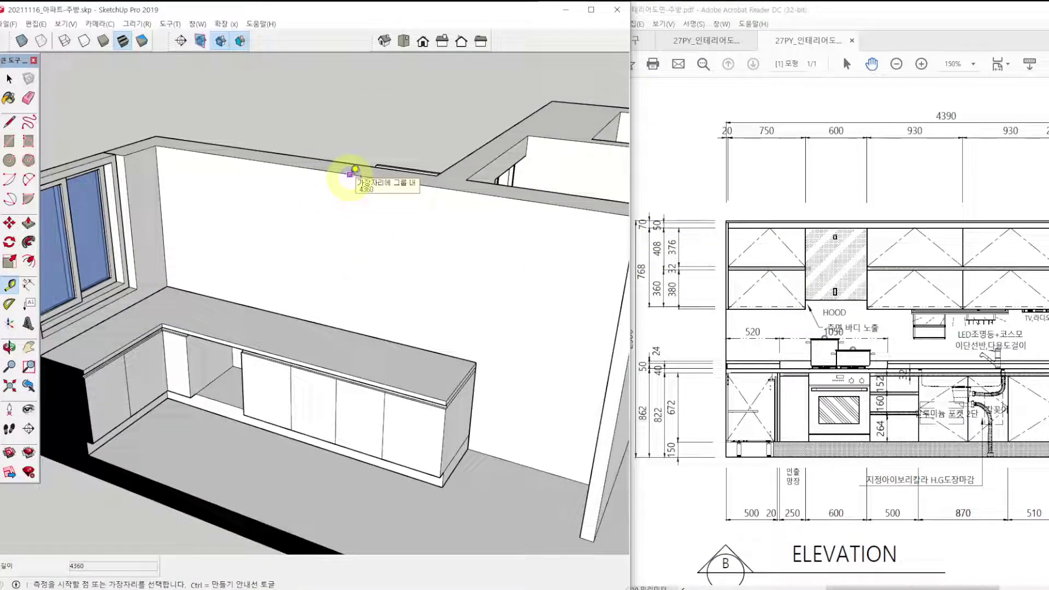
click(349, 174)
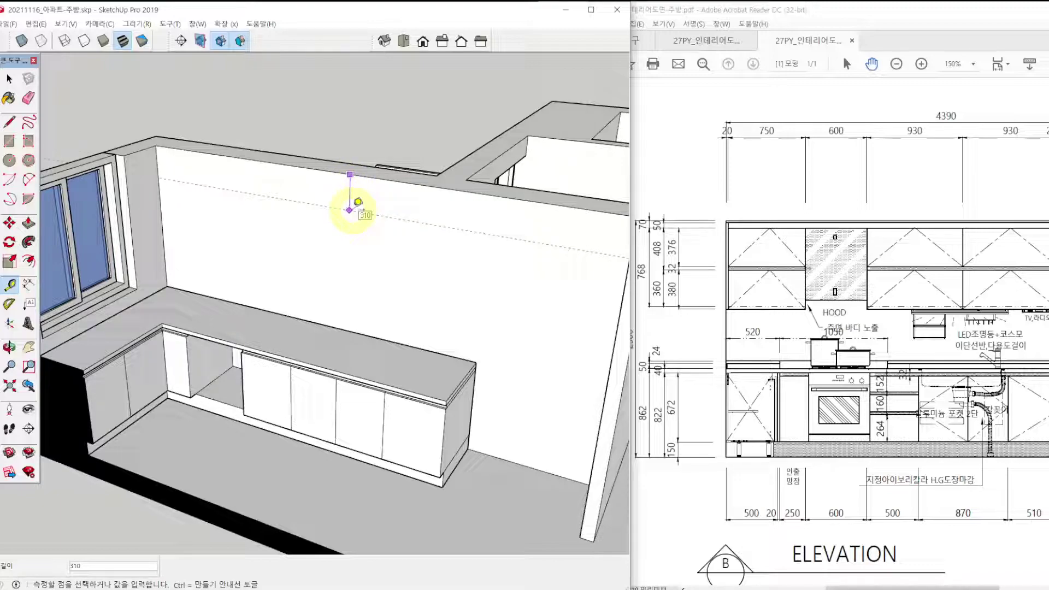
text(70)
key(Return)
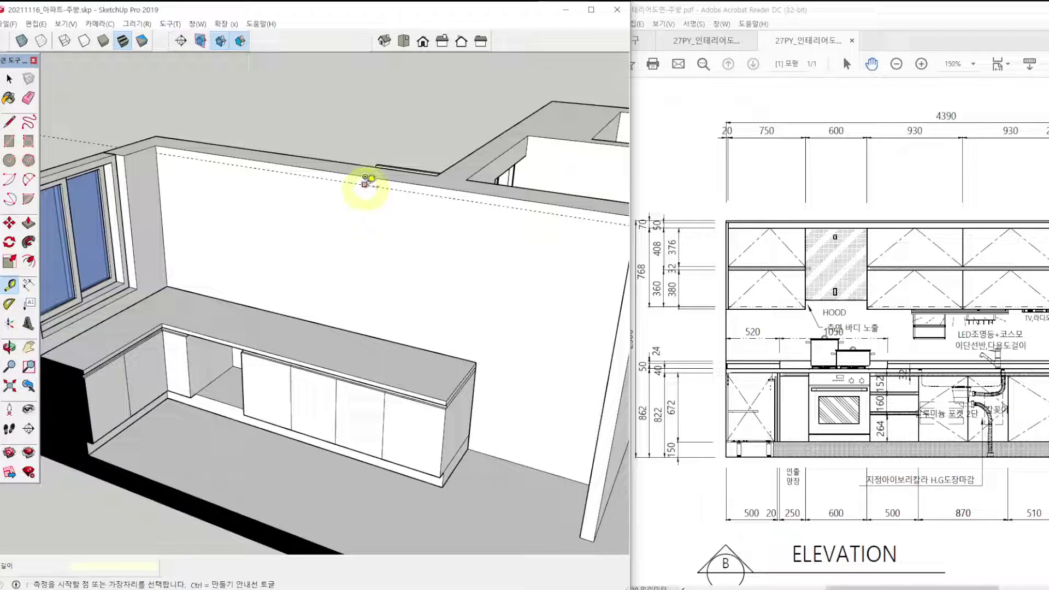
Place a second horizontal guide on the kitchen wall, 768 mm below the first one.
click(365, 179)
click(365, 180)
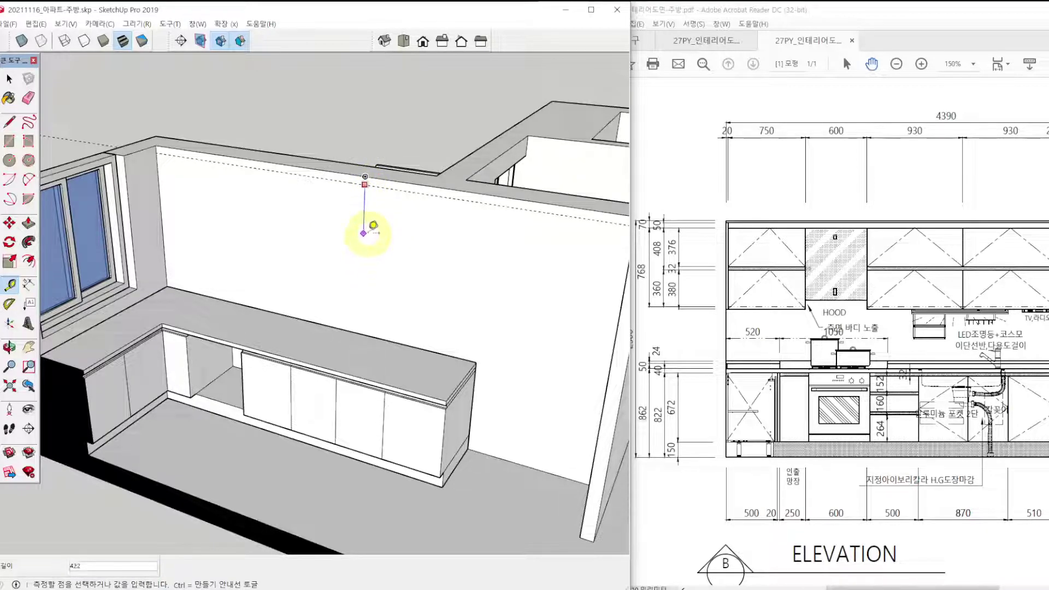
text(600)
key(Return)
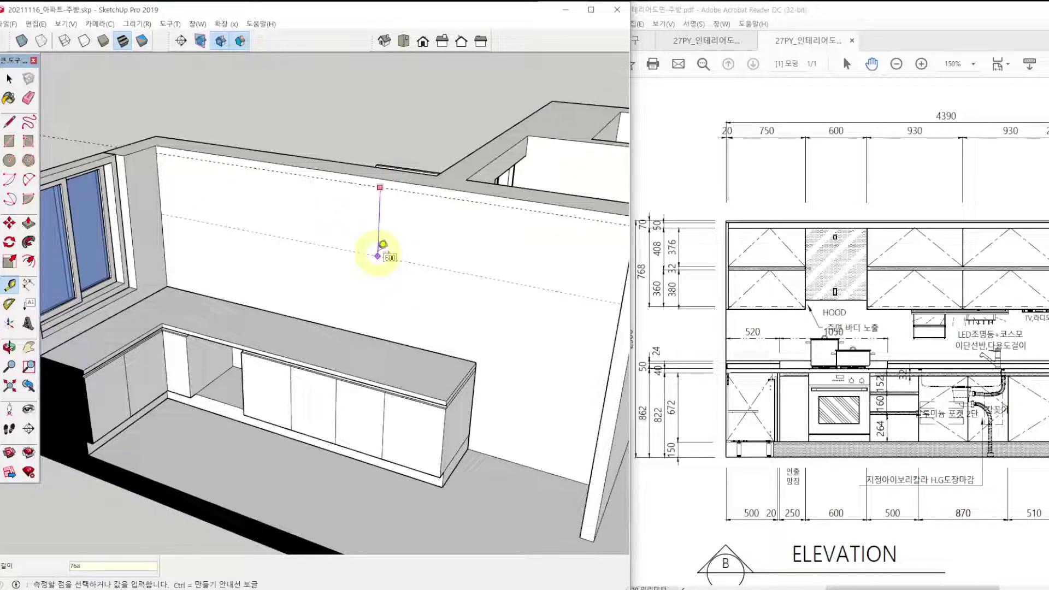
click(383, 244)
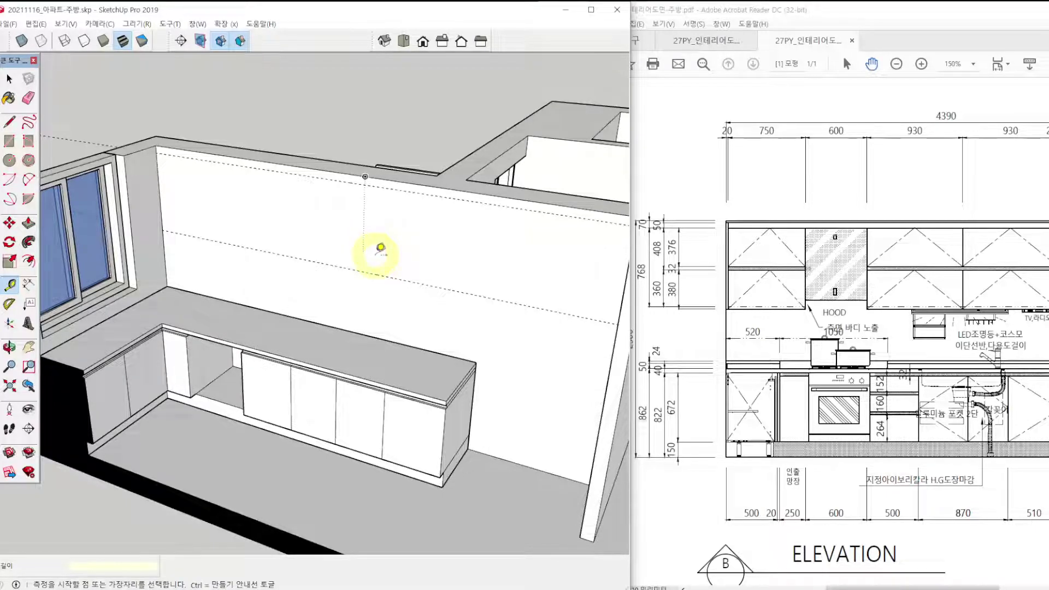
Place a vertical guide on the long wall 3250 mm from the window-side corner, aligned with the countertop's end.
mouse_move(405, 311)
middle_down()
mouse_move(441, 325)
mouse_move(473, 259)
mouse_move(434, 308)
mouse_move(444, 319)
mouse_move(430, 348)
mouse_move(443, 346)
middle_up()
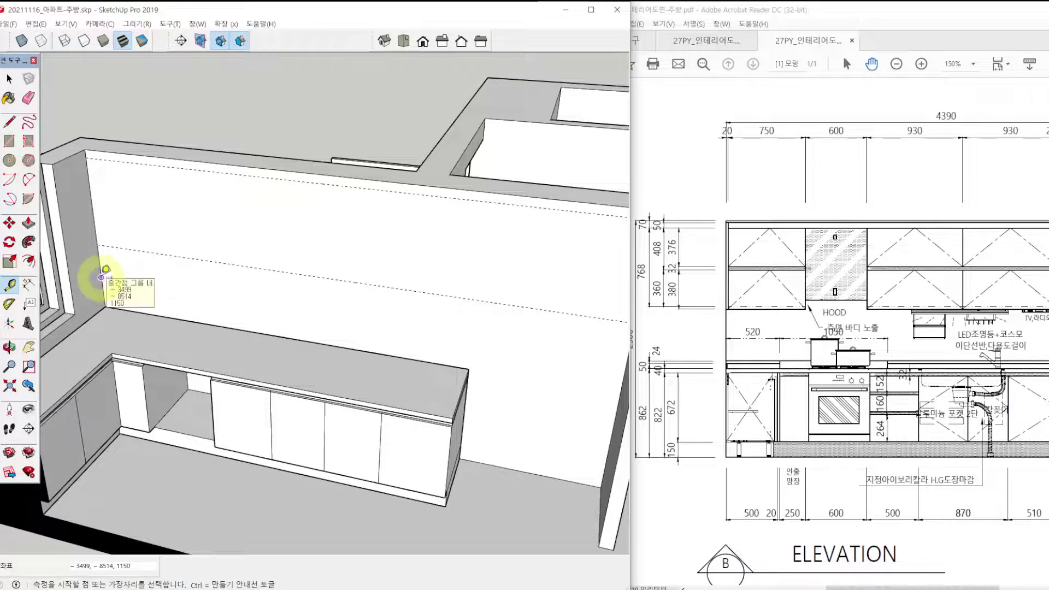
click(100, 270)
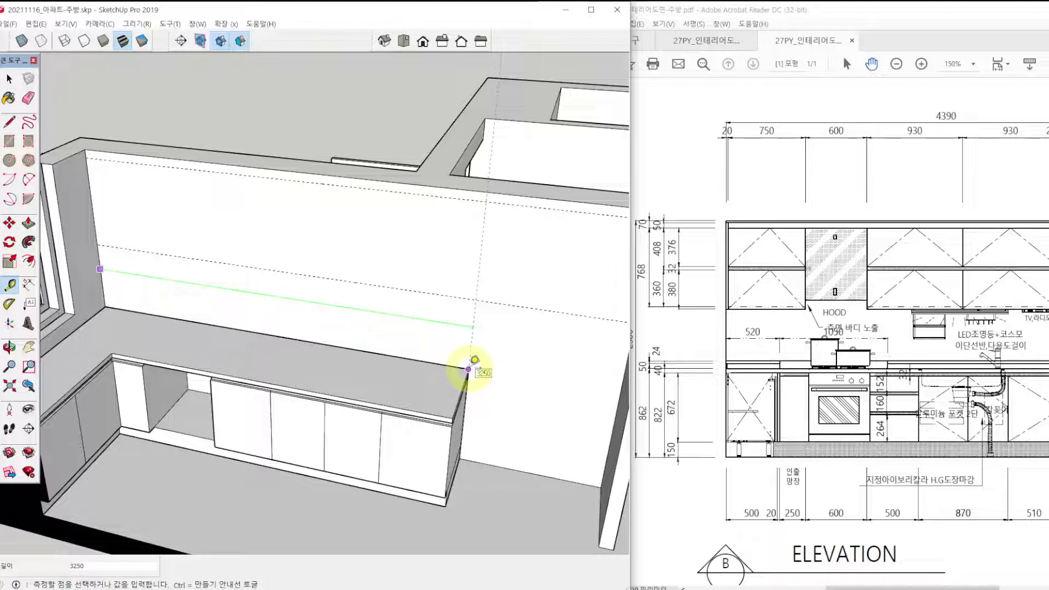
click(469, 369)
middle_drag(534, 363, 510, 352)
key(t)
key(ctrl)
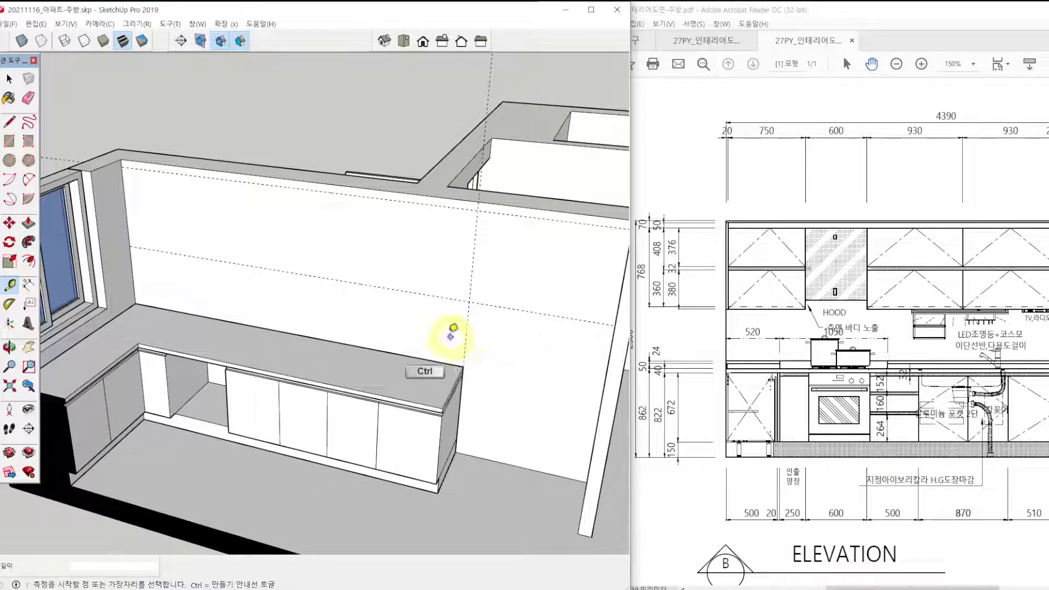
drag(124, 163, 134, 234)
mouse_move(126, 175)
mouse_down()
mouse_move(130, 242)
mouse_move(468, 297)
mouse_move(481, 201)
mouse_move(106, 159)
mouse_up()
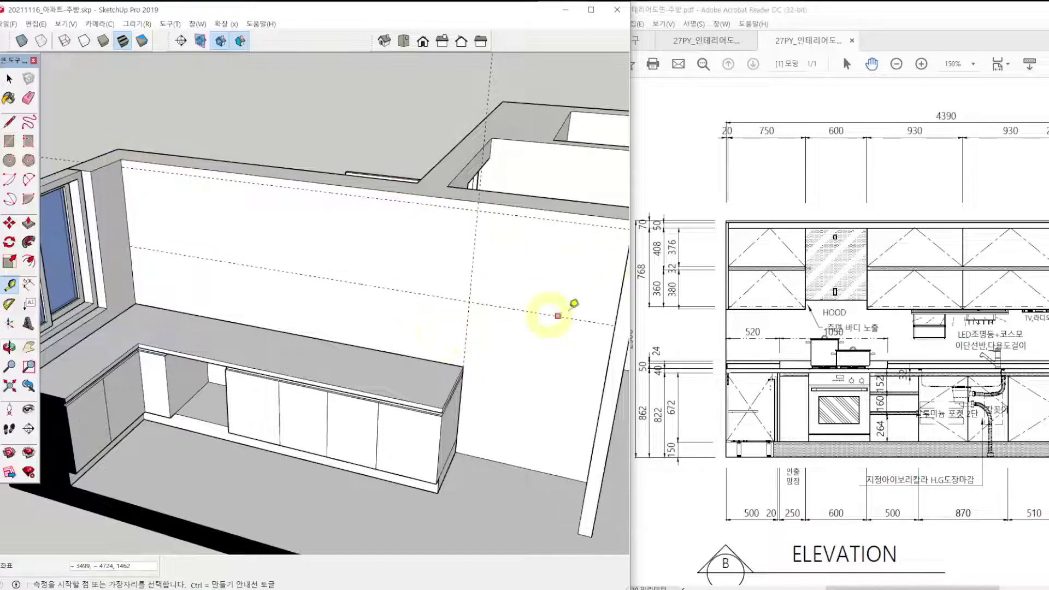
click(103, 236)
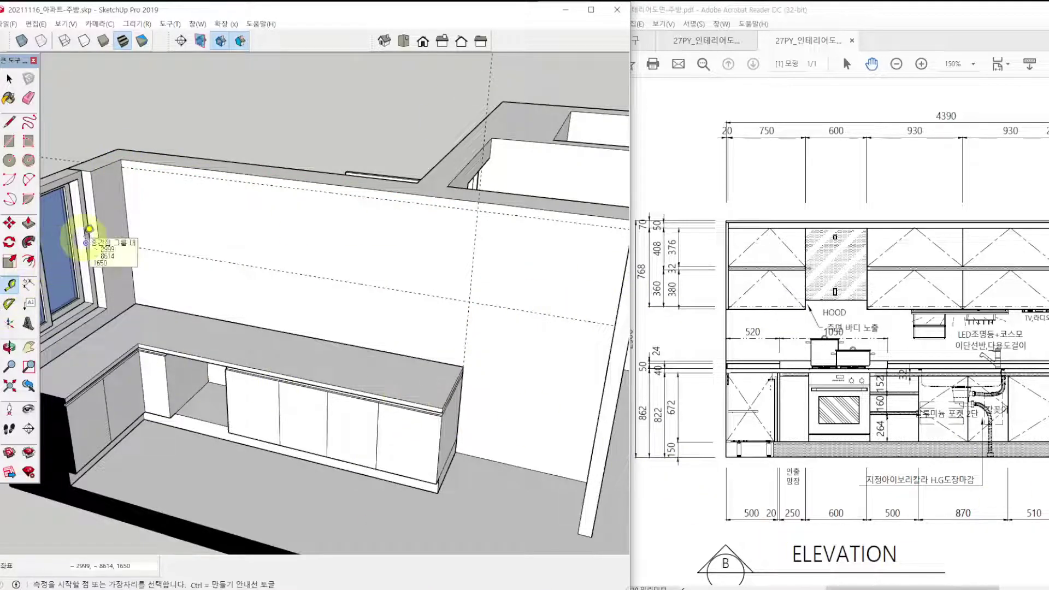
click(47, 241)
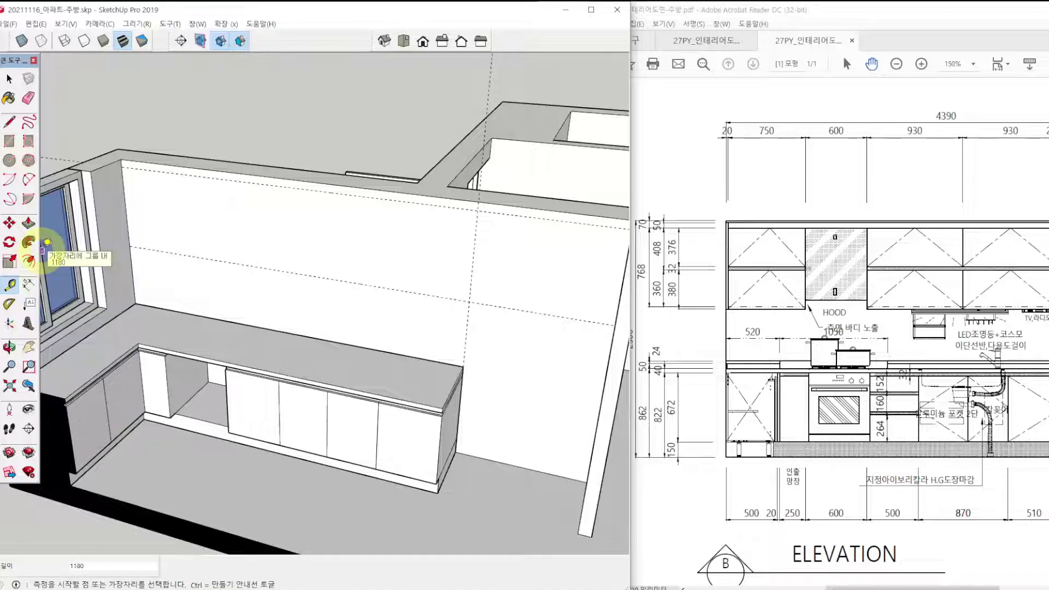
key(space)
click(648, 484)
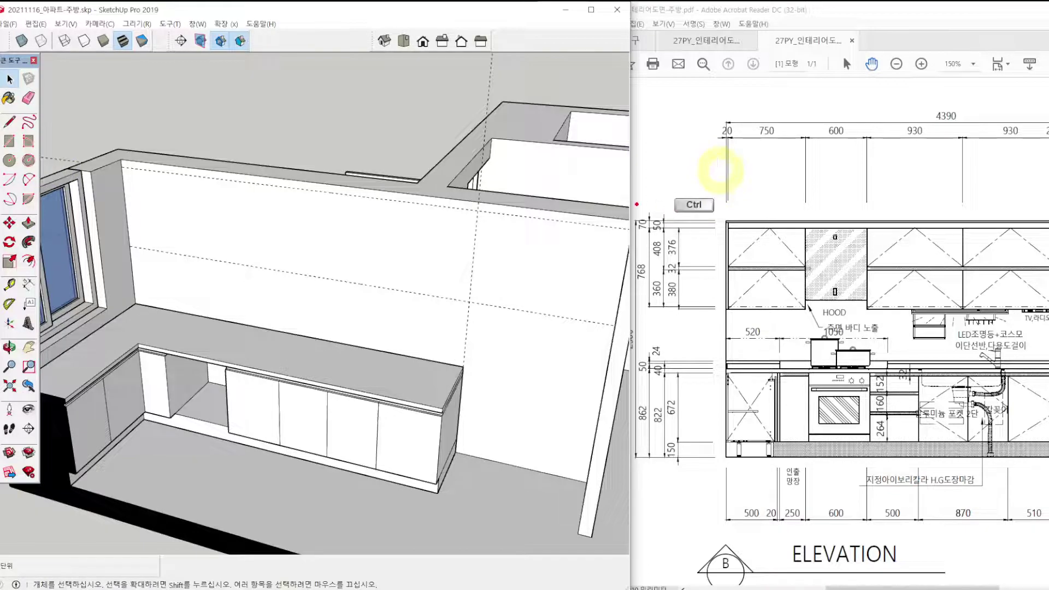
ctrl+click(646, 228)
ctrl+drag(648, 232, 651, 288)
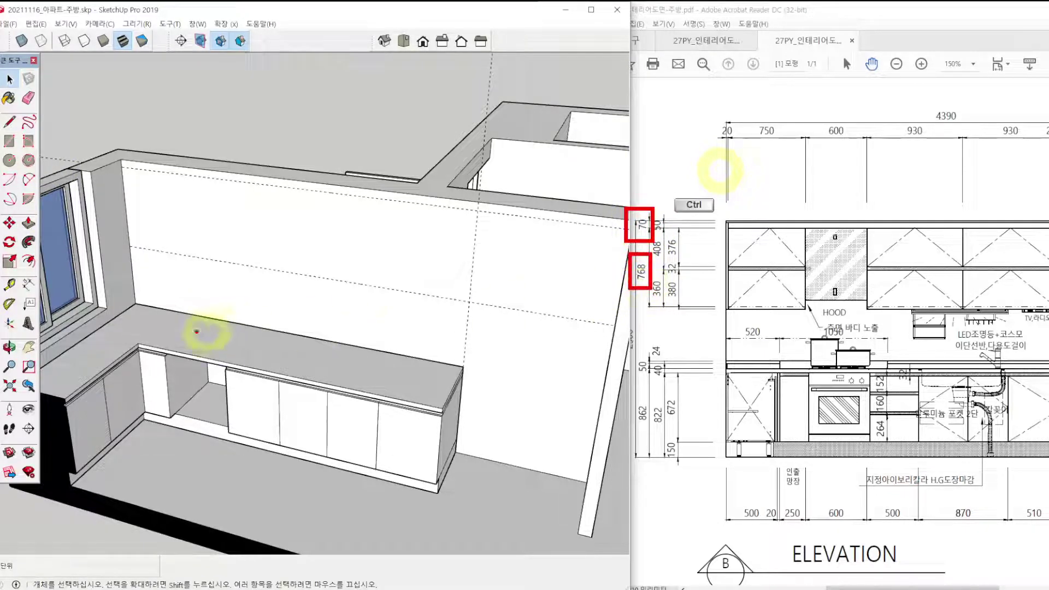
shift+drag(130, 277, 470, 321)
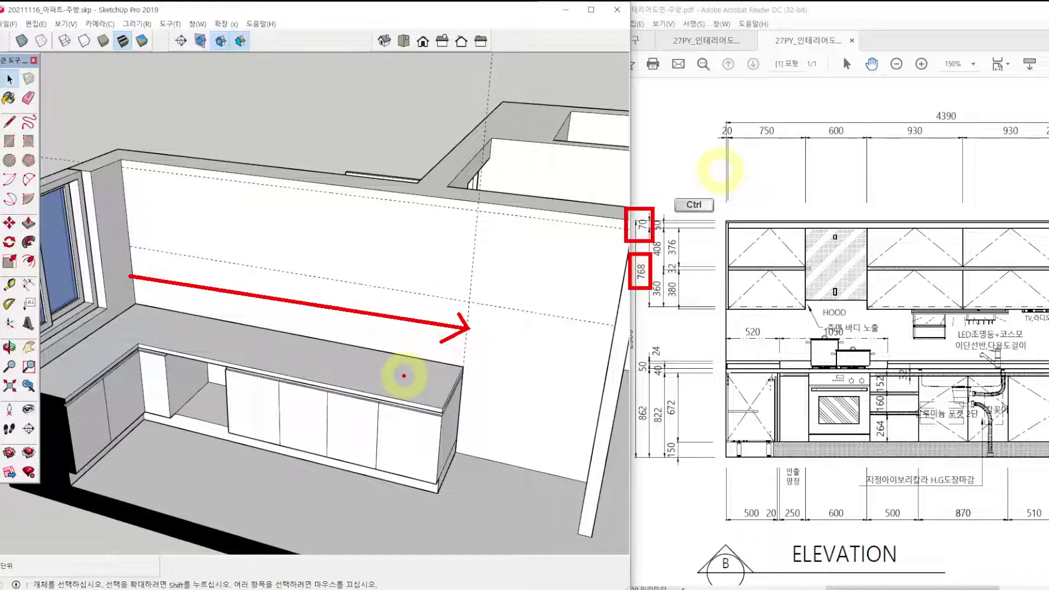
key(Escape)
Draw an 838 by 3250 mm rectangle on the long wall from its window-side upper corner to the lower guide intersection.
key(r)
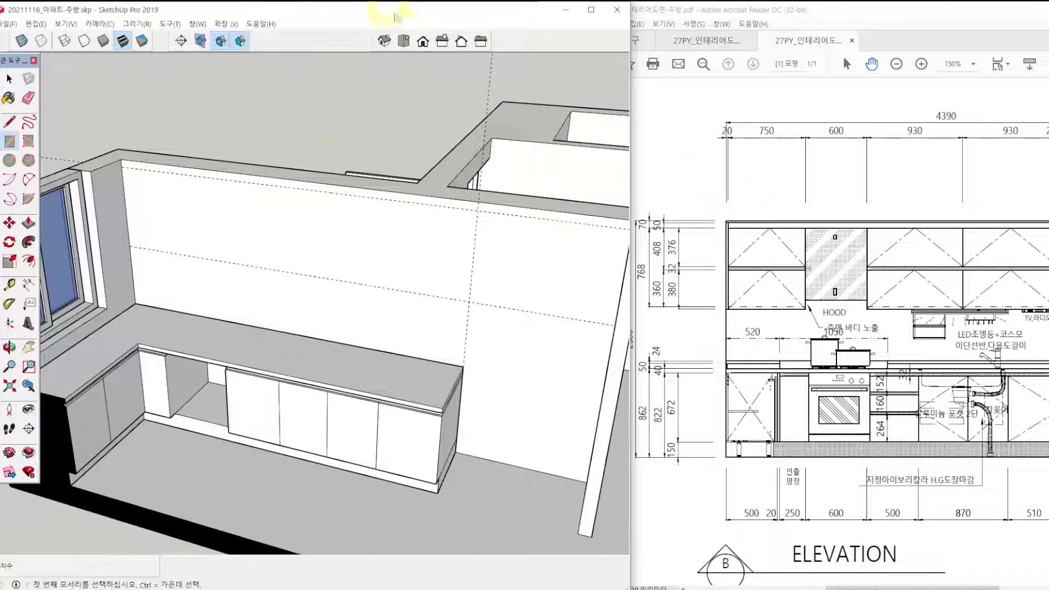
click(121, 159)
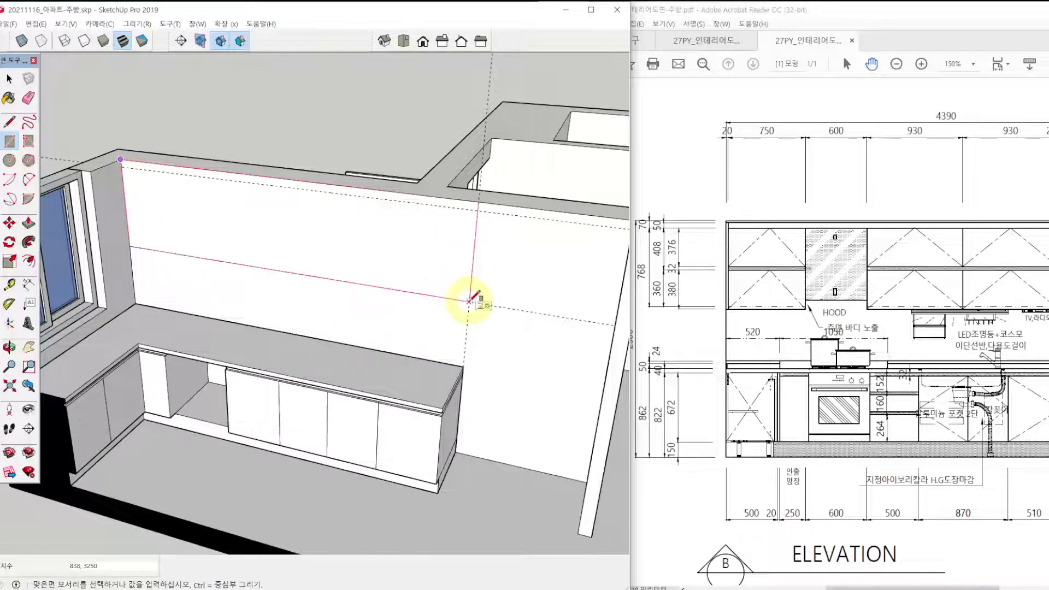
click(470, 301)
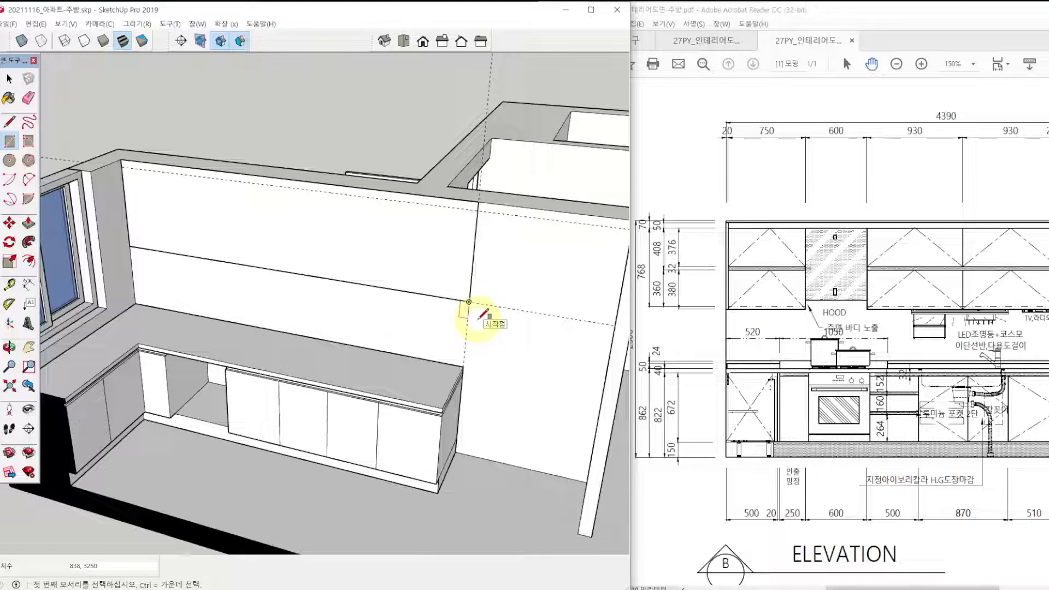
Extrude the rectangle on the long wall 320 mm outward, using the upper cabinet depth from elevation A.
key(p)
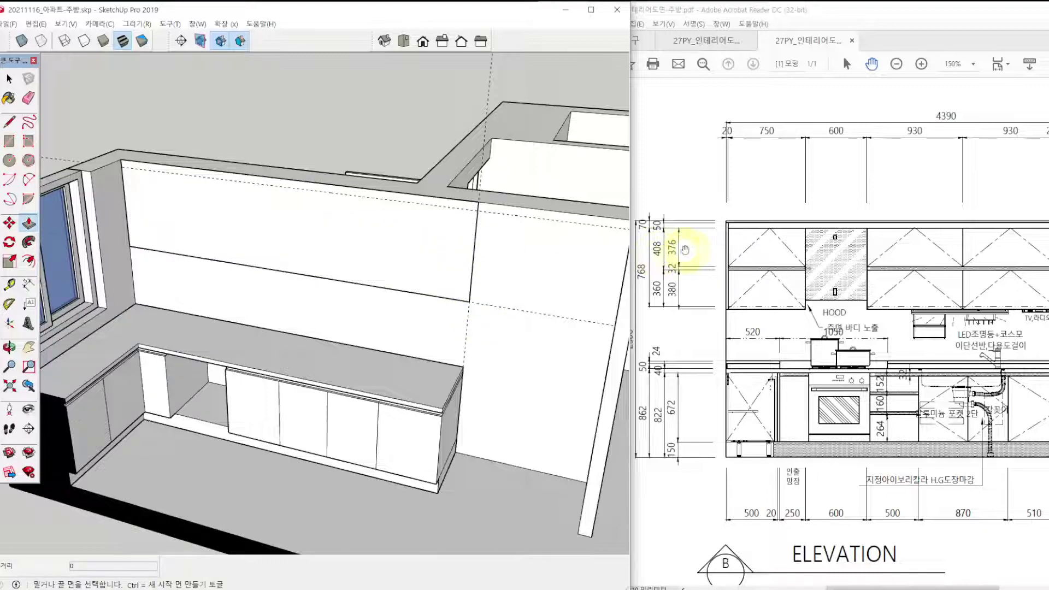
drag(417, 246, 408, 266)
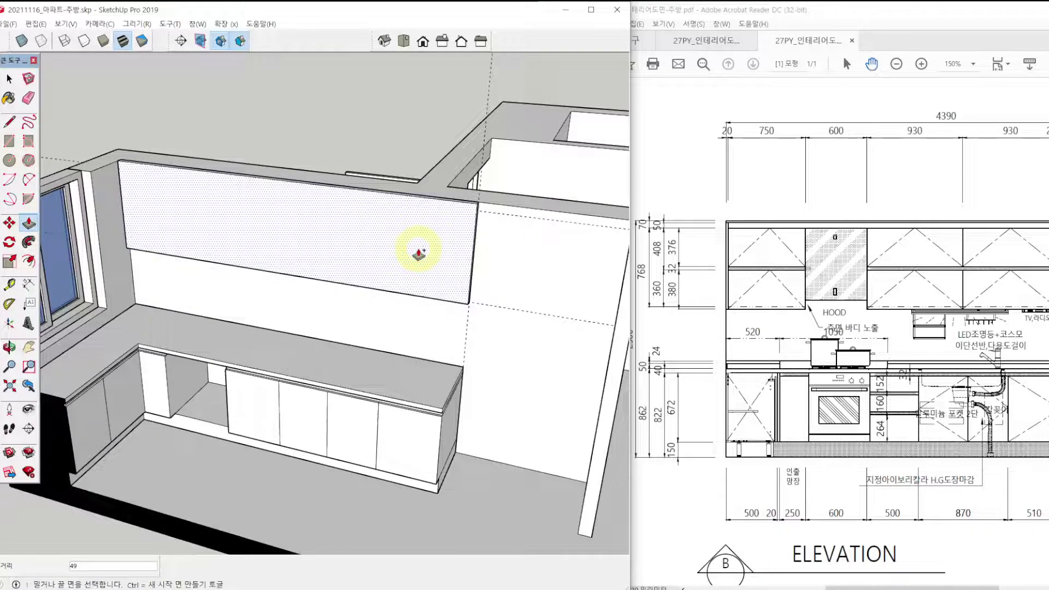
key(Escape)
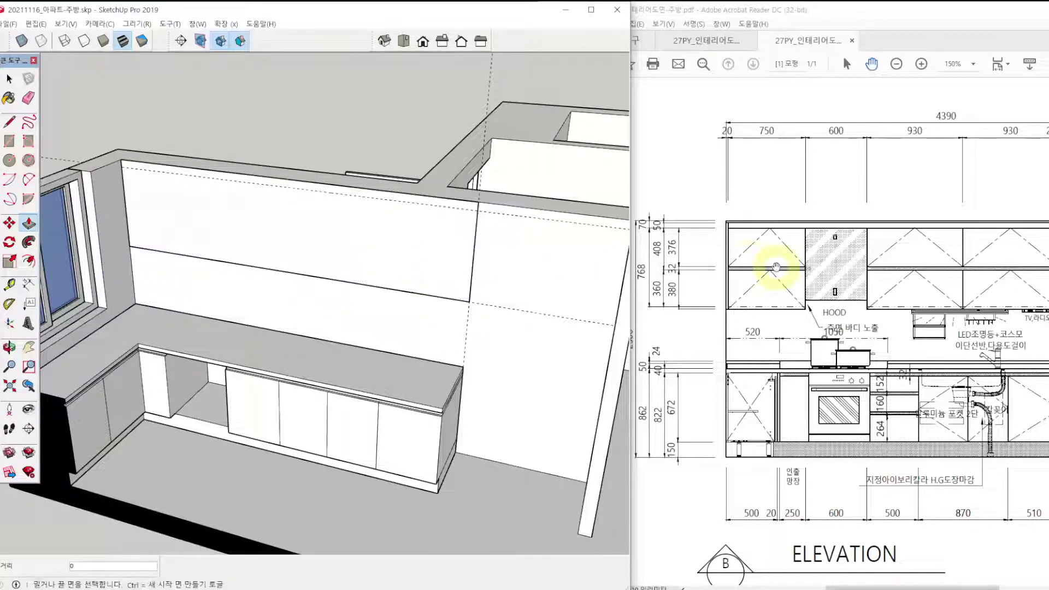
mouse_move(775, 266)
mouse_down()
mouse_move(871, 264)
mouse_move(885, 290)
mouse_up()
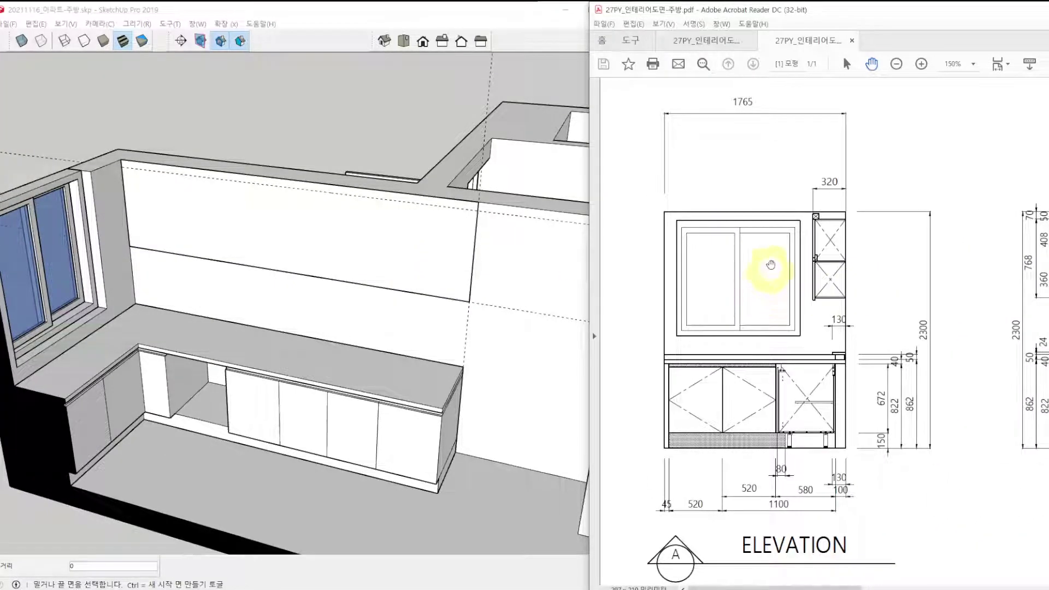
key(ctrl)
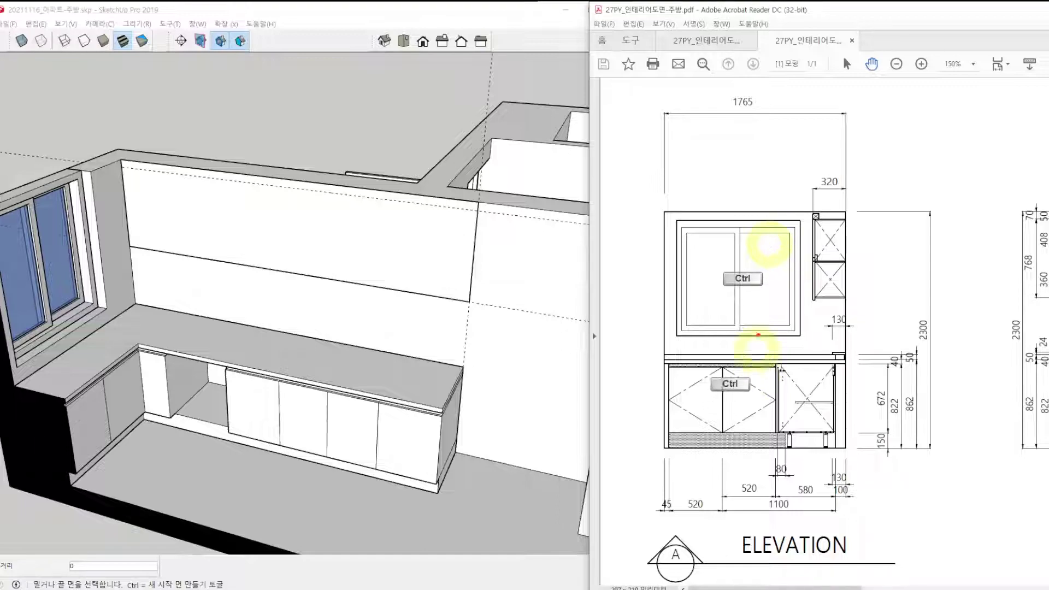
ctrl+drag(801, 173, 856, 236)
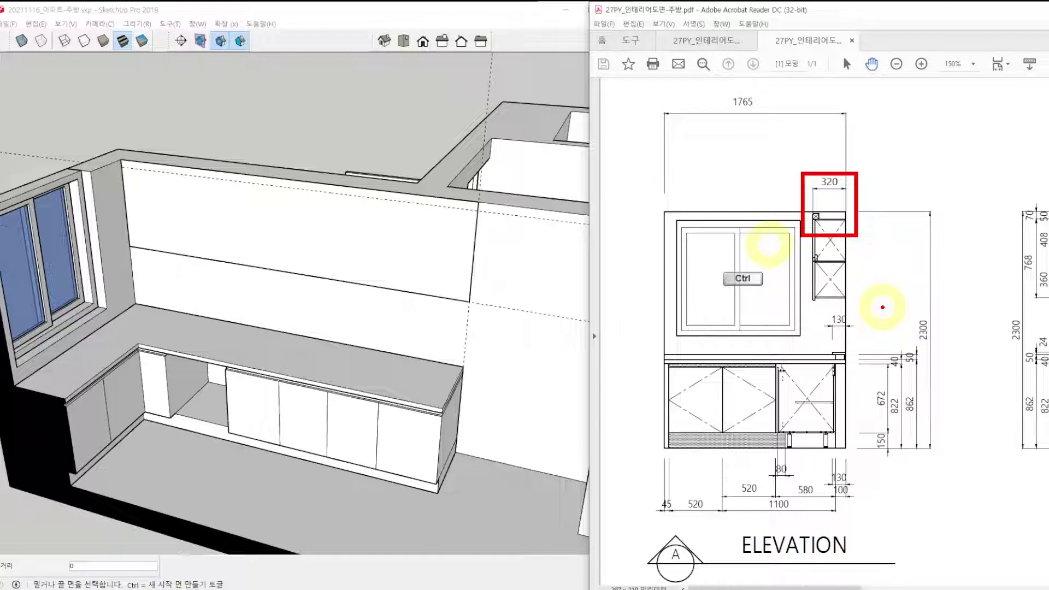
key(Escape)
drag(944, 253, 689, 249)
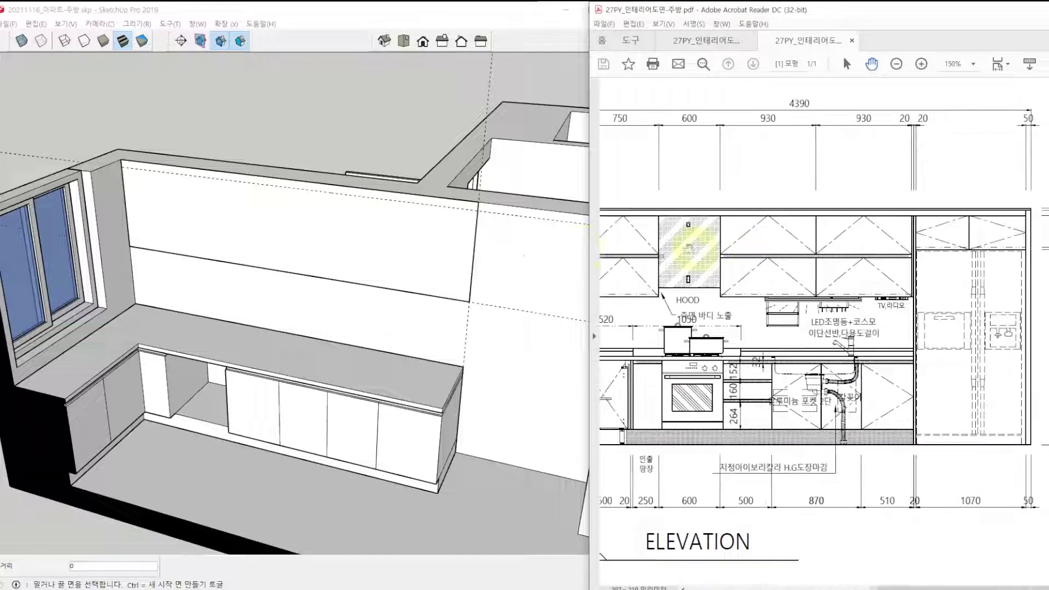
click(422, 241)
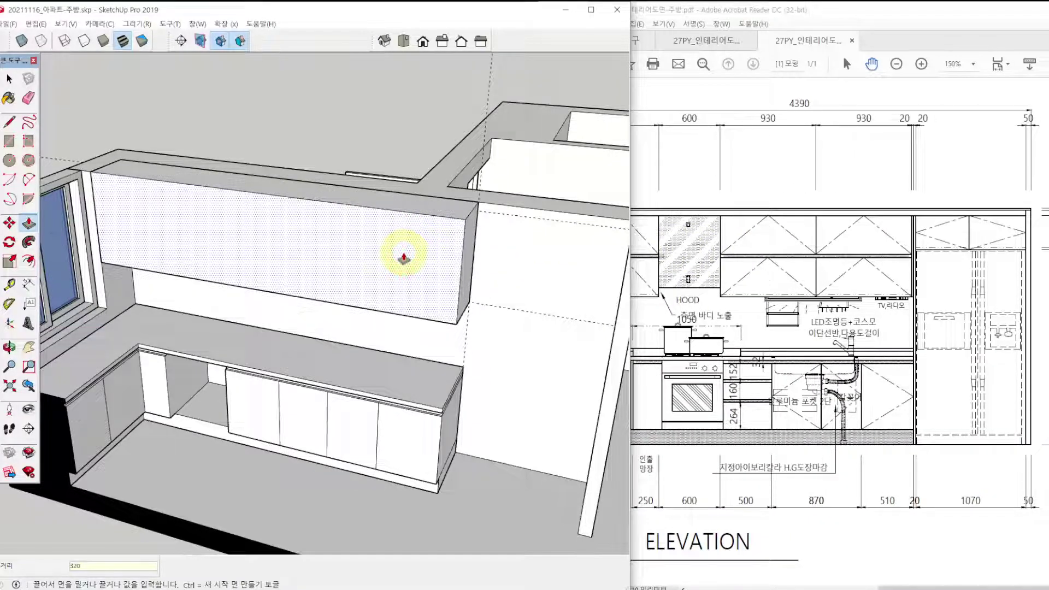
click(403, 256)
middle_drag(405, 250, 289, 248)
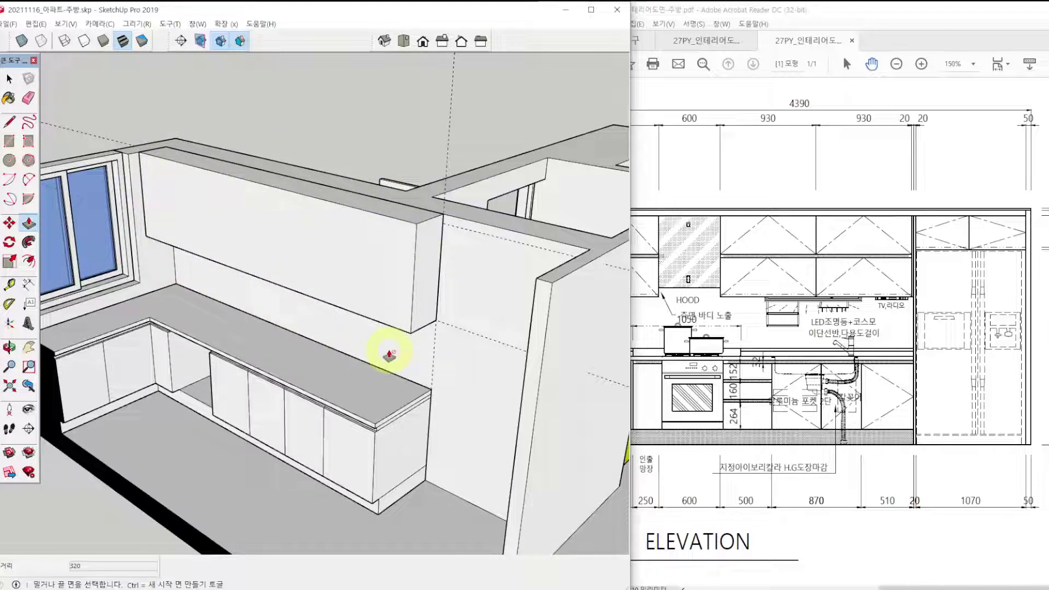
Examine the upper cabinet's end panel, door divisions and height dimensions up close in elevation B of the kitchen PDF.
drag(808, 234, 847, 246)
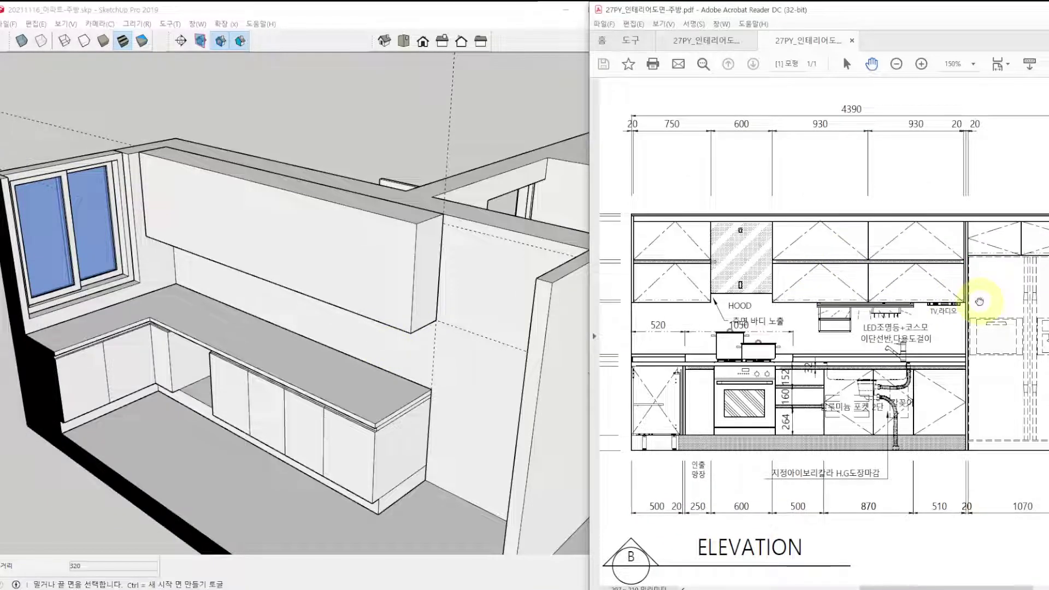
ctrl+scroll(978, 289, up, 3)
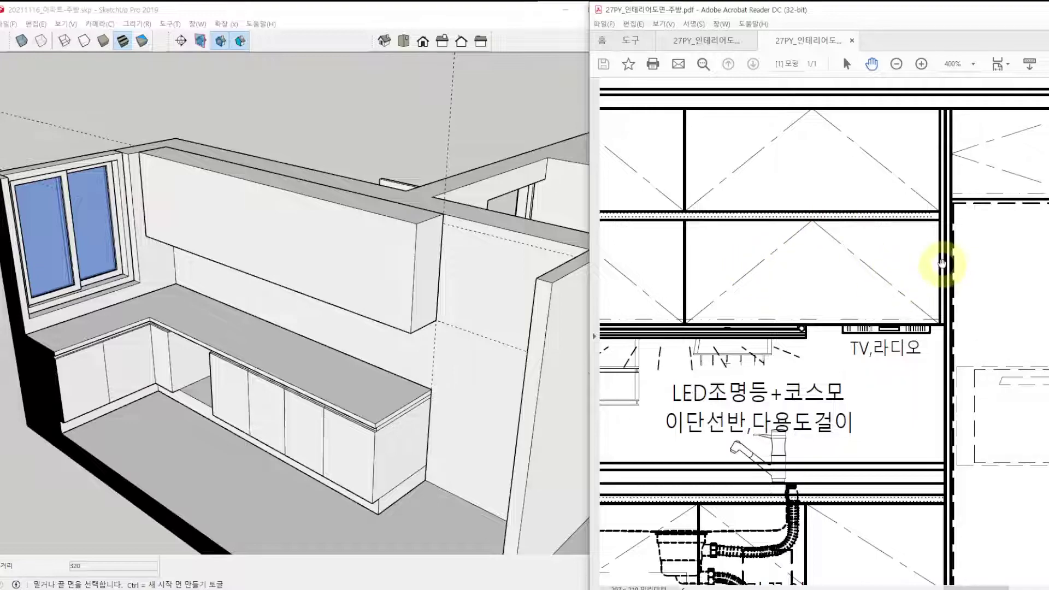
drag(756, 274, 984, 273)
drag(650, 274, 967, 274)
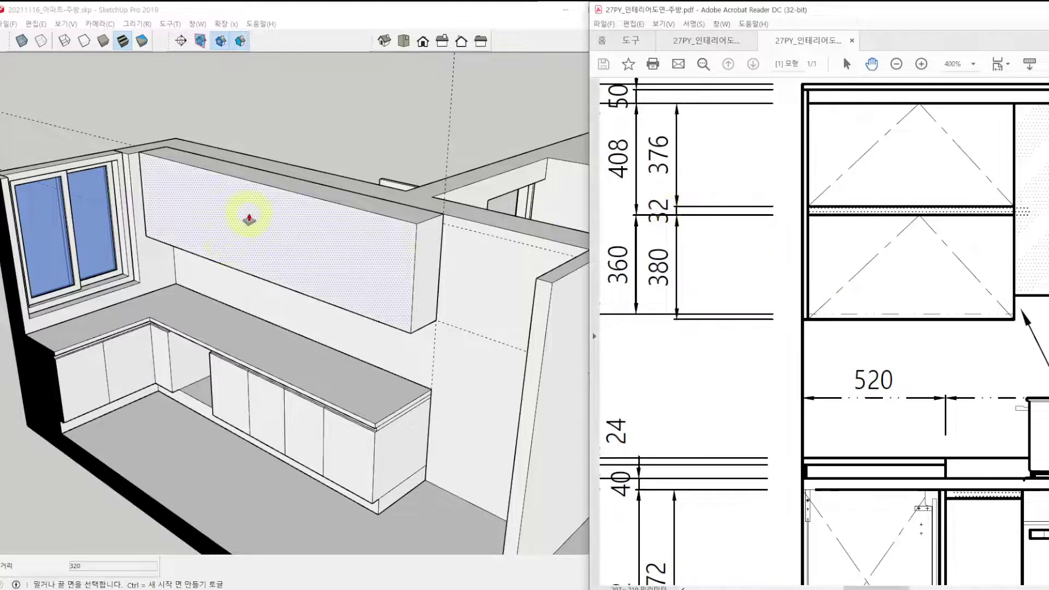
scroll(265, 190, down, 5)
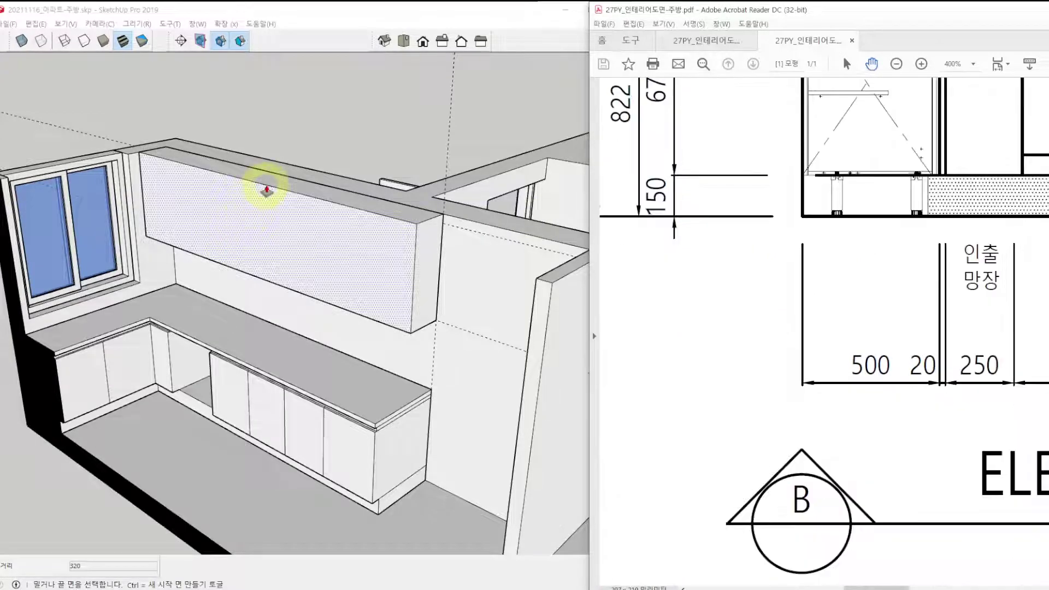
drag(910, 141, 800, 224)
ctrl+scroll(800, 224, down, 3)
mouse_move(989, 97)
mouse_down()
mouse_move(874, 267)
mouse_move(895, 269)
mouse_up()
Copy the upper cabinet's front top edge 70 mm downward to mark the top trim strip.
click(117, 98)
key(space)
click(183, 97)
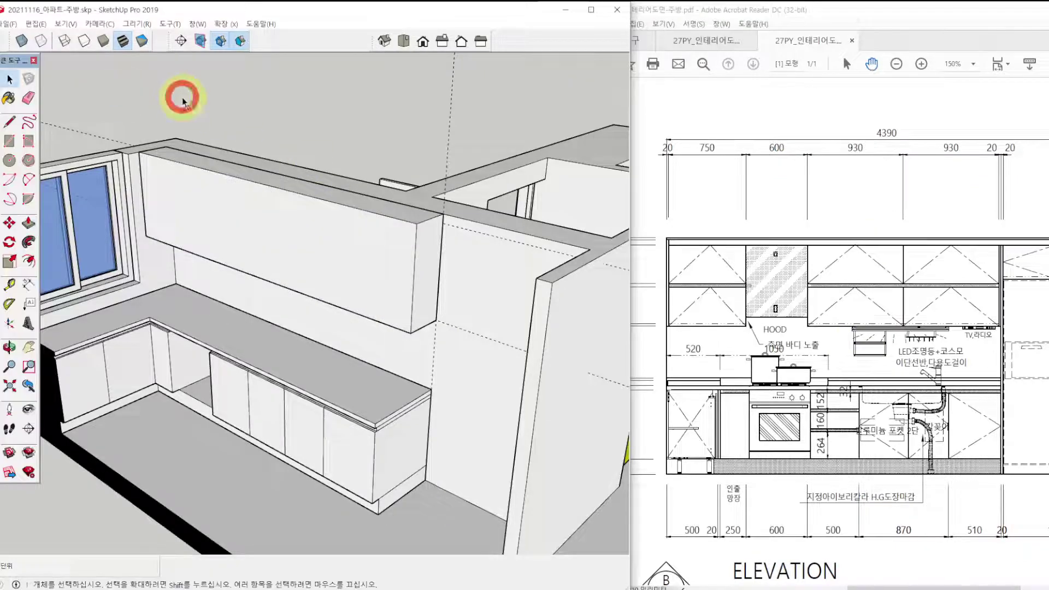
scroll(226, 181, up, 1)
click(235, 177)
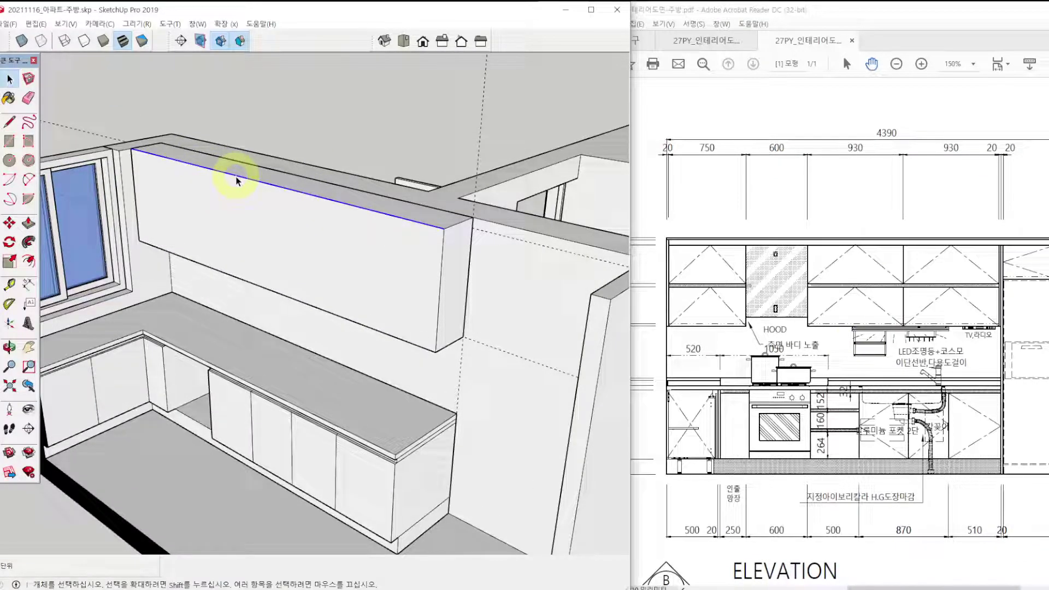
key(m)
click(242, 178)
key(ctrl)
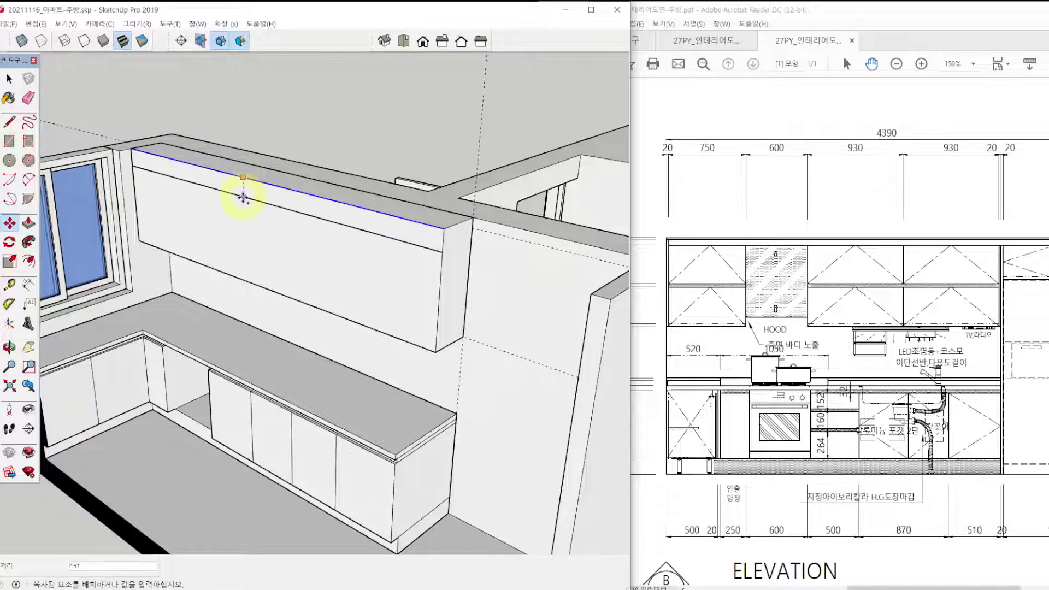
text(70)
key(Return)
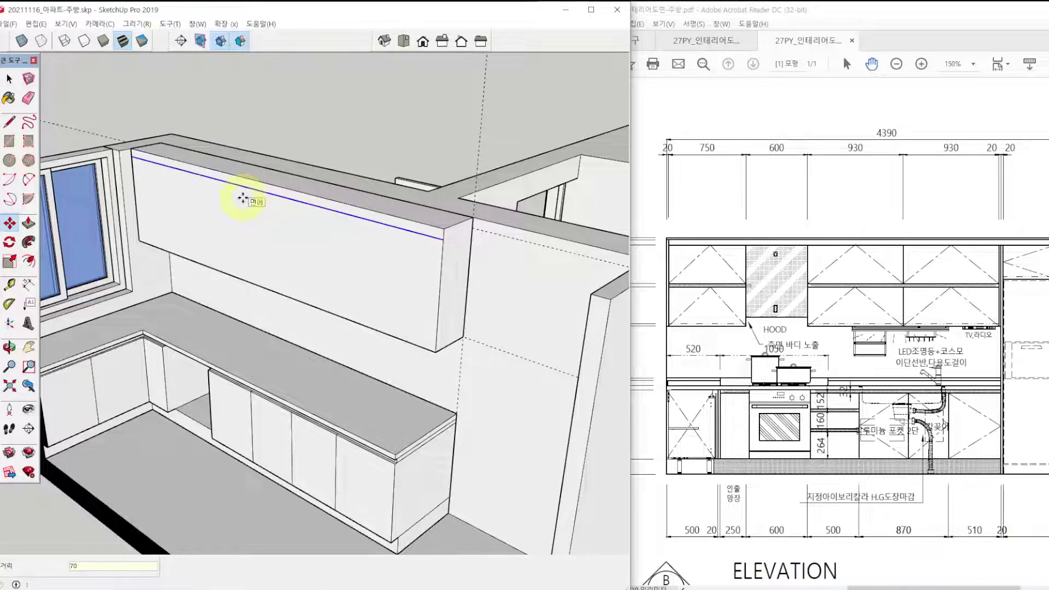
ctrl+drag(652, 230, 1010, 252)
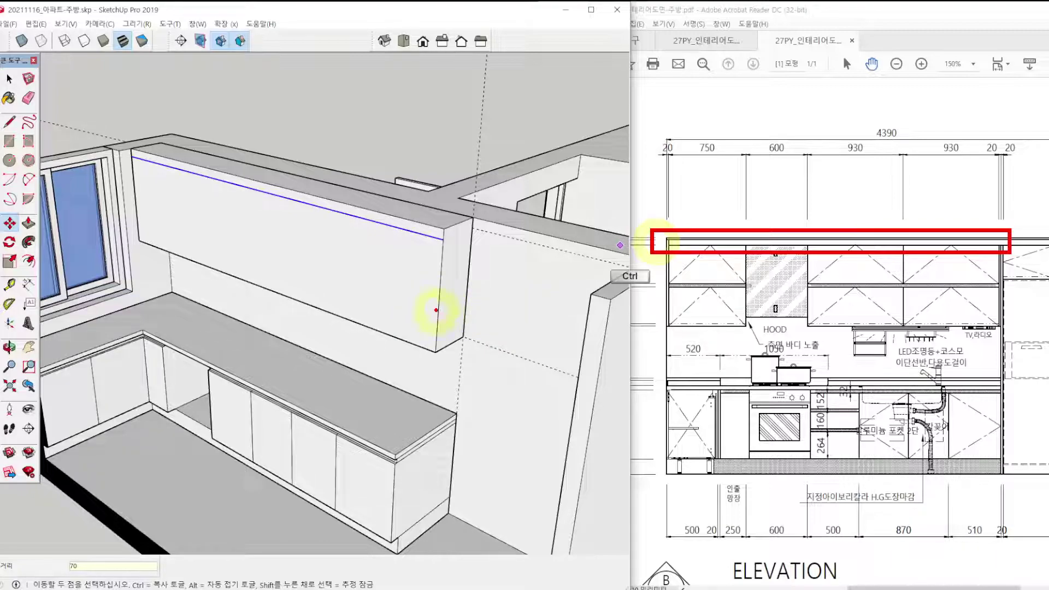
Copy the front vertical edge at the upper cabinet's free end 20 mm toward the window to mark the end panel.
key(space)
click(441, 288)
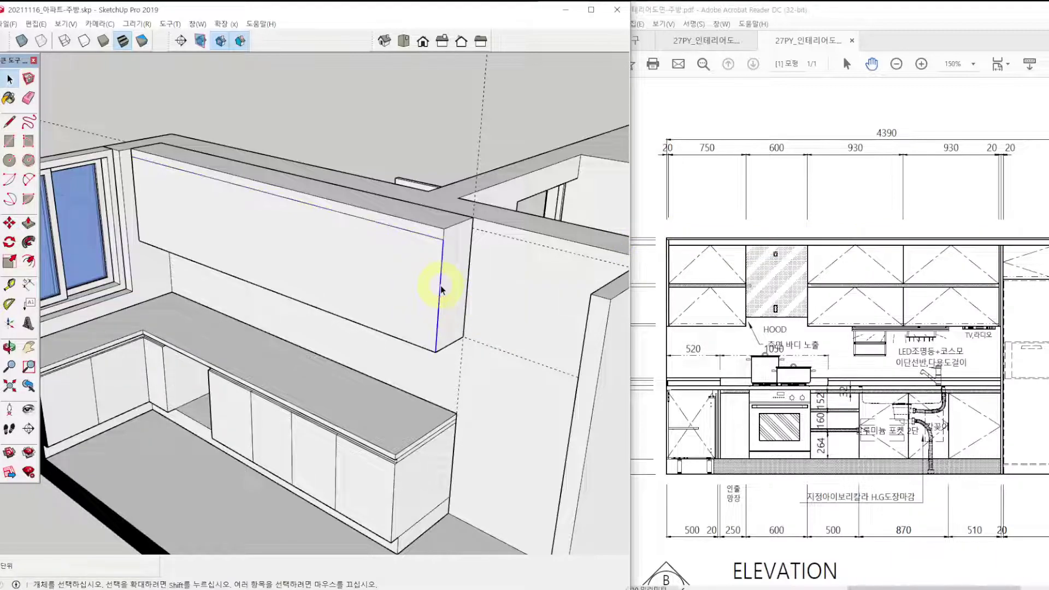
ctrl+click(998, 143)
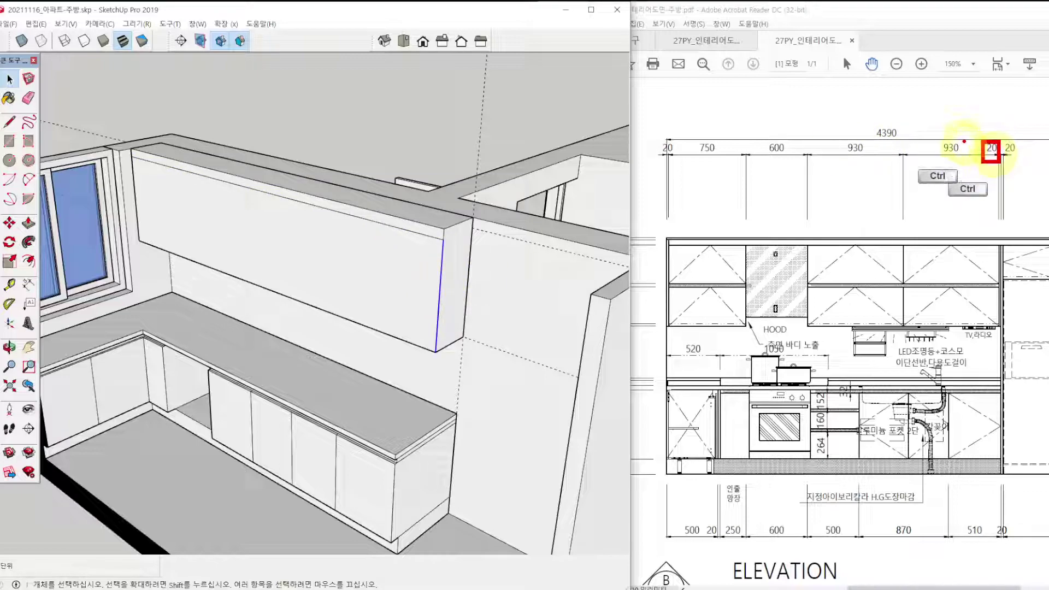
ctrl+click(950, 147)
ctrl+click(855, 147)
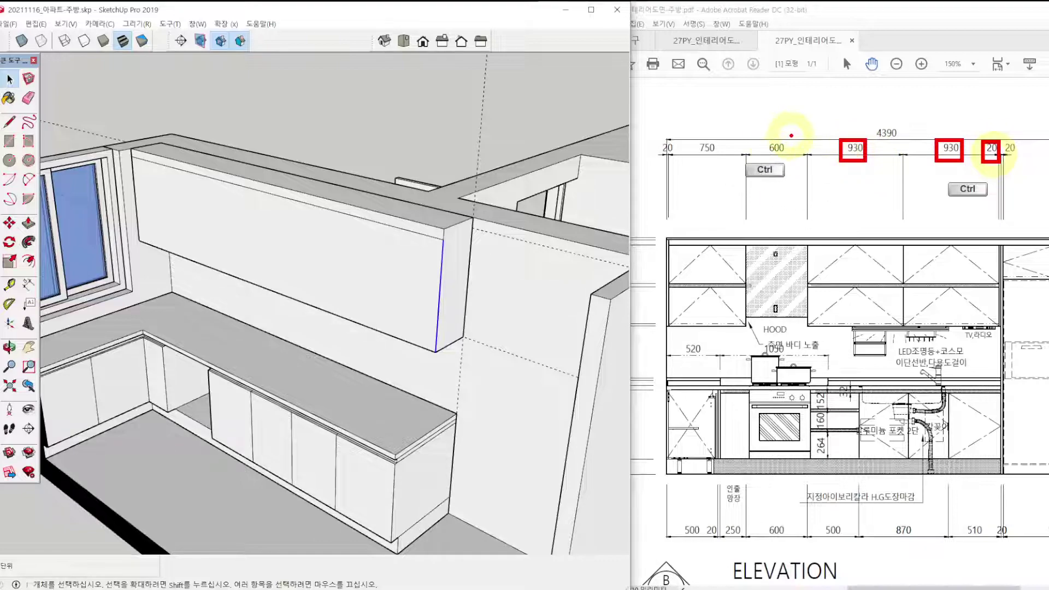
ctrl+click(776, 149)
ctrl+click(709, 145)
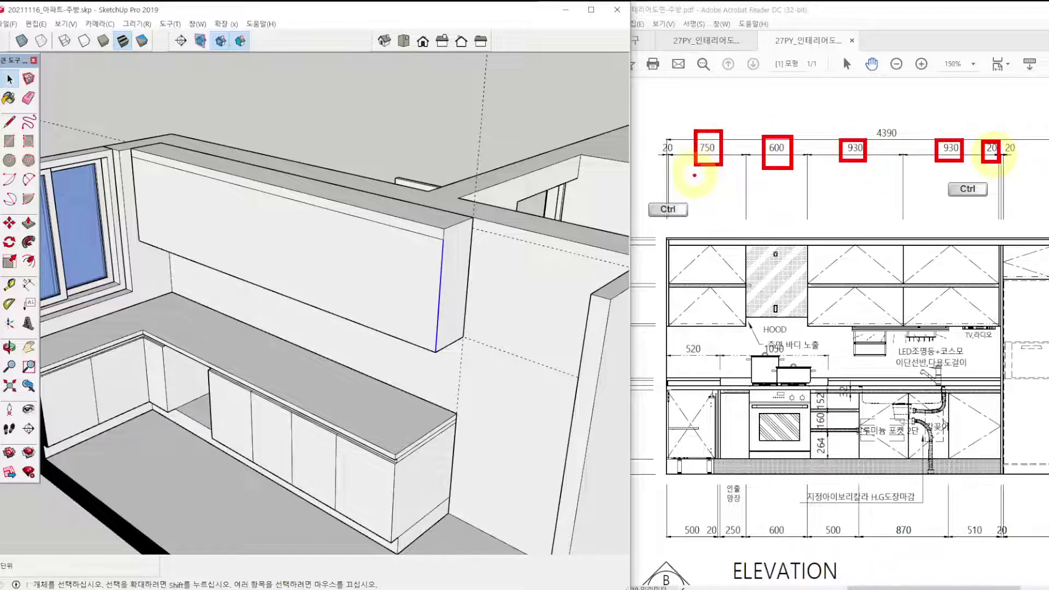
ctrl+click(658, 145)
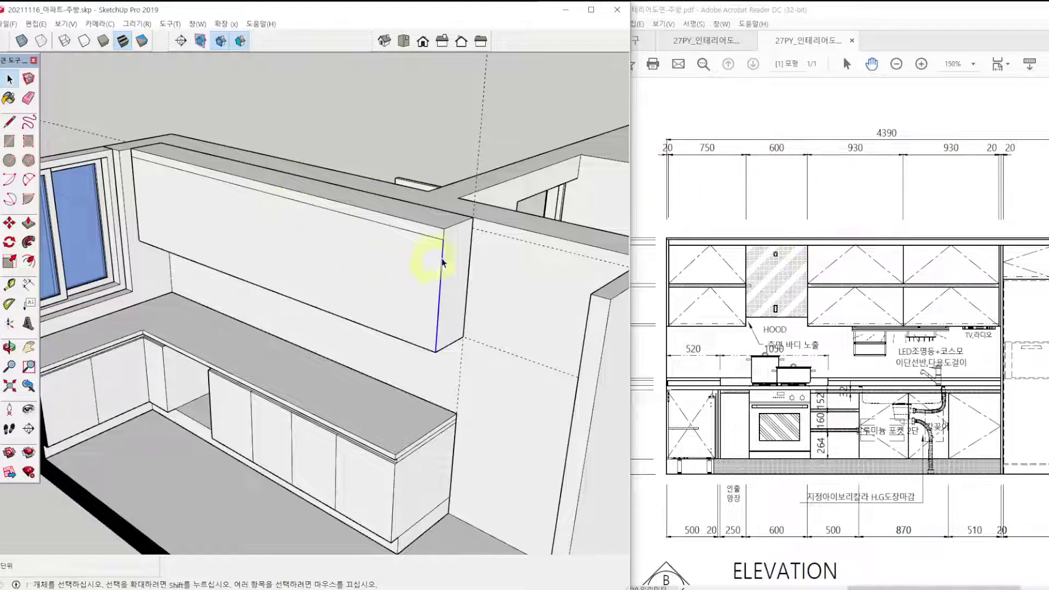
key(m)
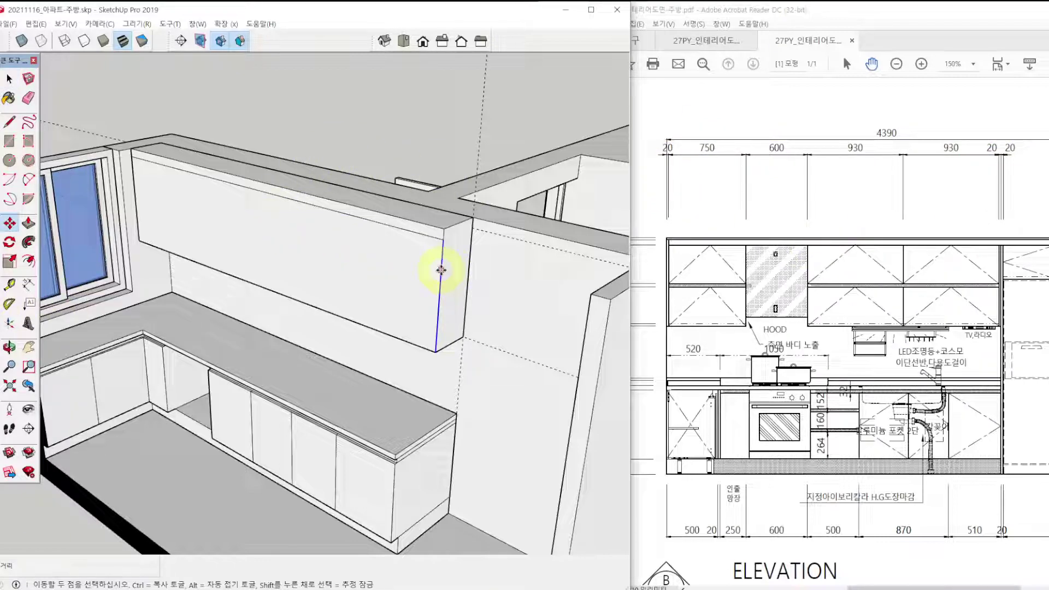
key(ctrl)
click(442, 270)
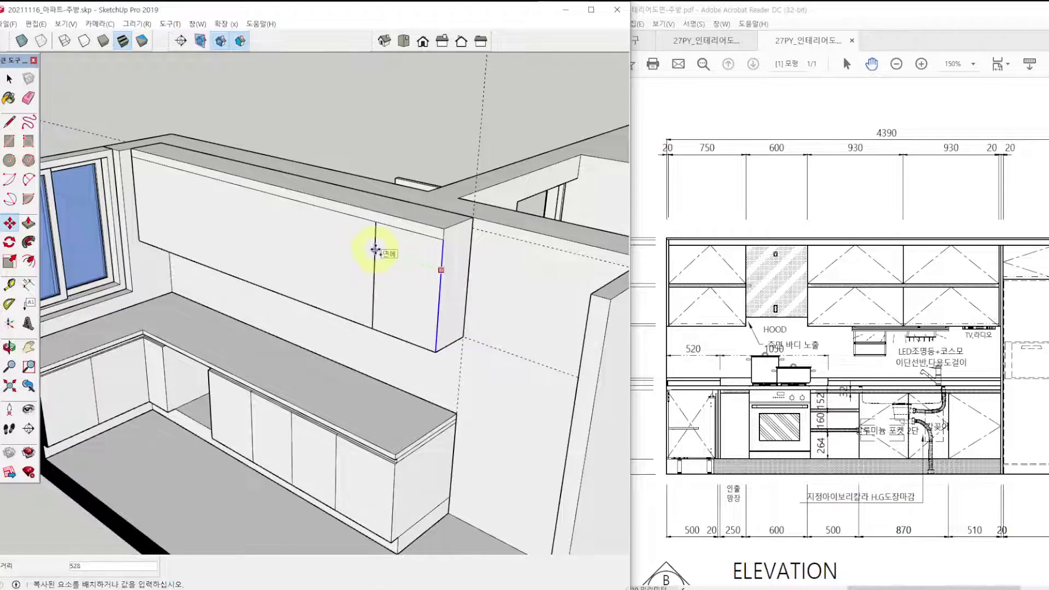
key(Return)
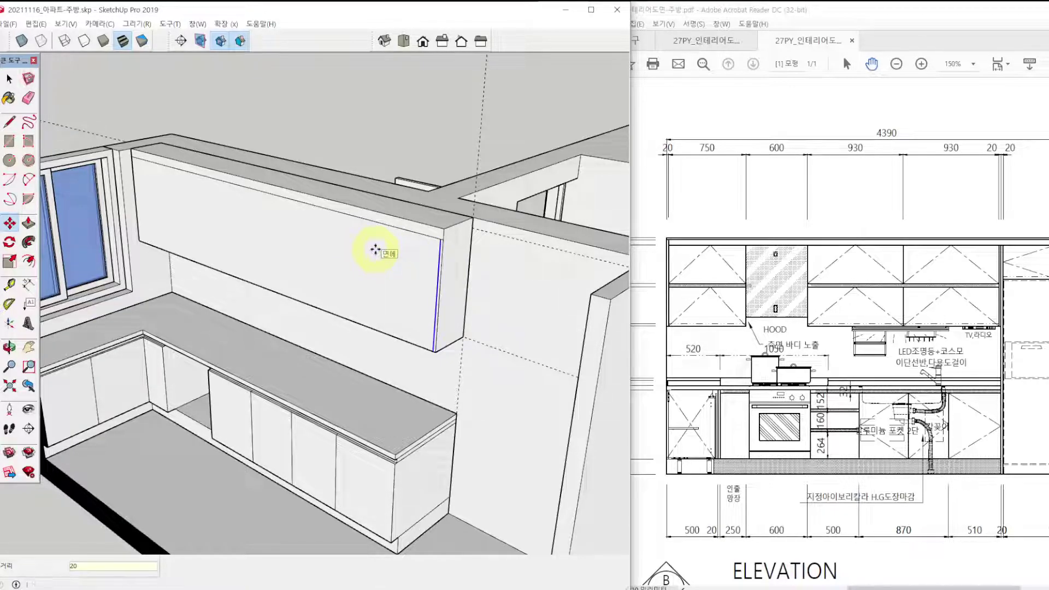
Try to divide the upper cabinet front with a line copied 930 mm from the end panel and another 90 mm further, undoing both.
click(440, 250)
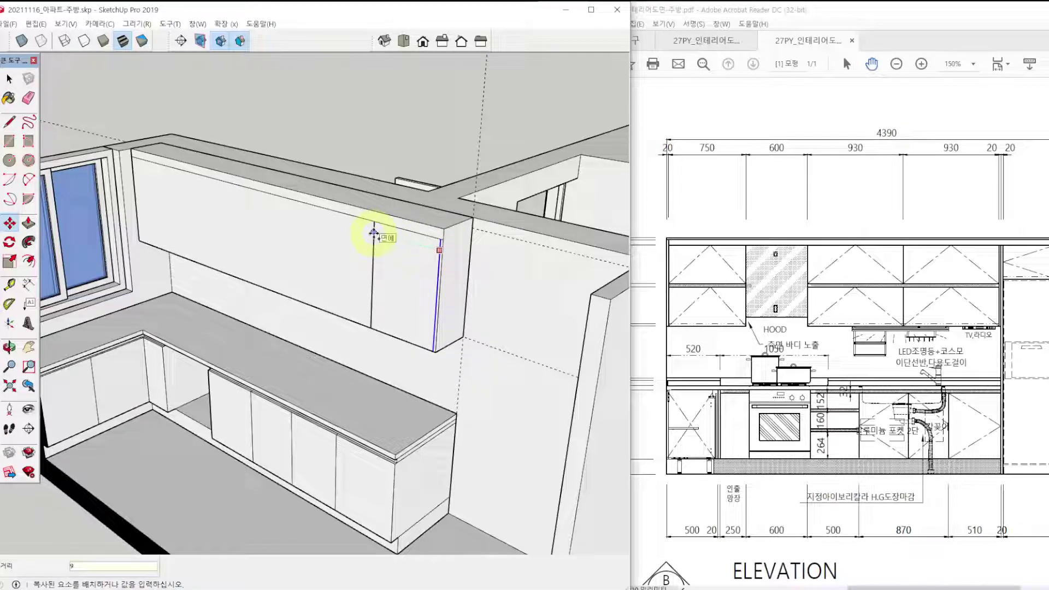
key(Return)
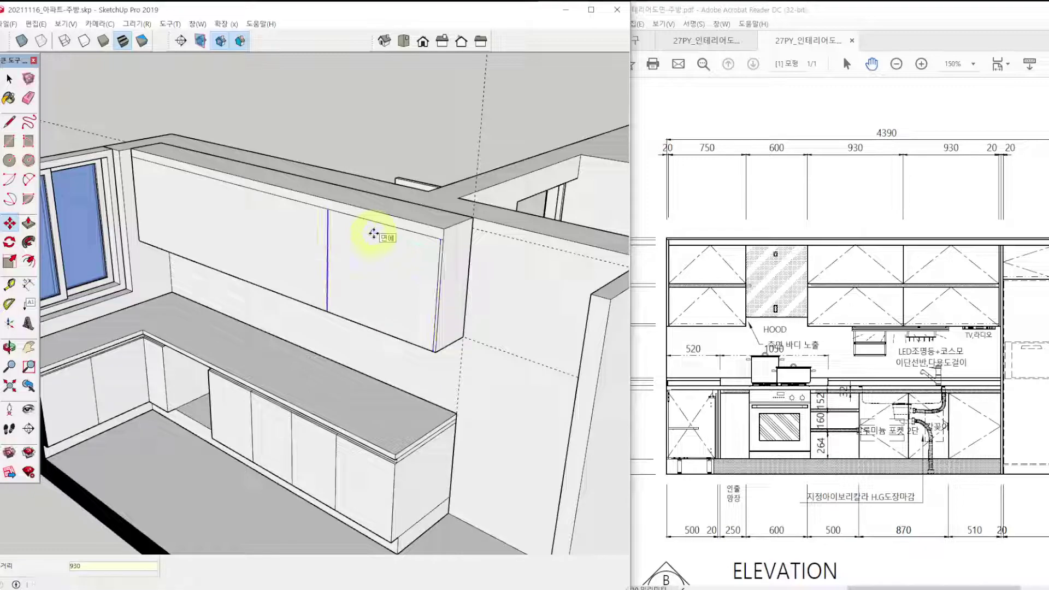
click(328, 234)
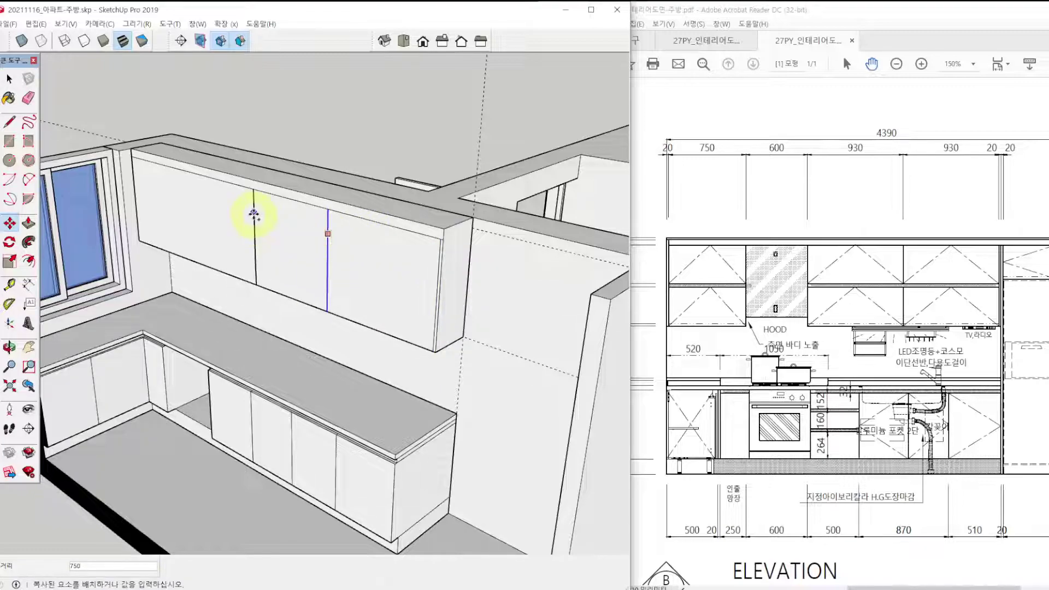
key(Return)
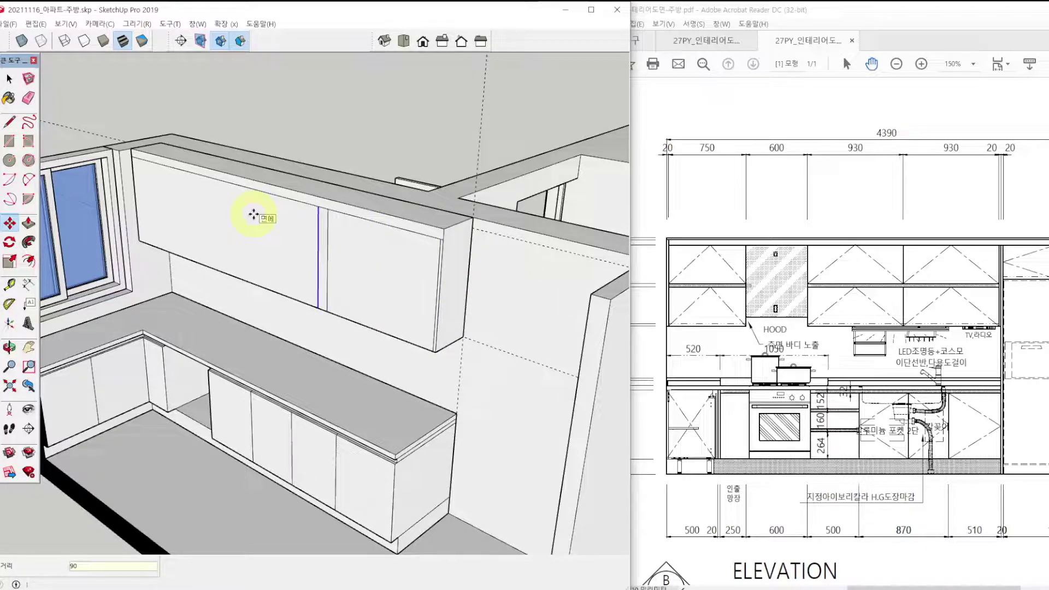
key(ctrl+z)
key(ctrl+z)
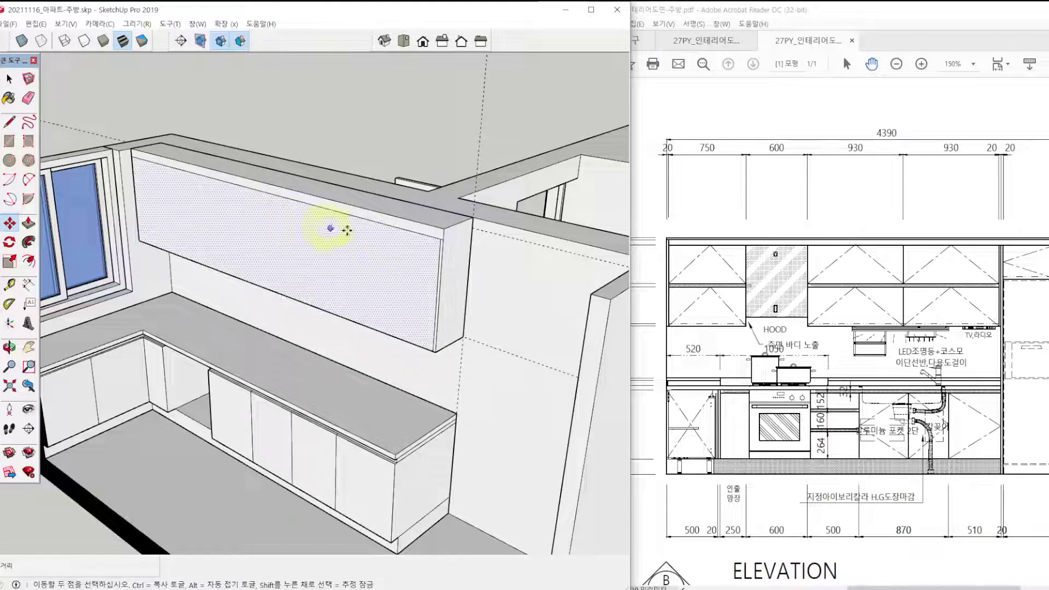
Copy the end panel line toward the window at successive spacings of 930, 930 and 600 mm to divide the upper cabinet front.
key(ctrl)
click(437, 267)
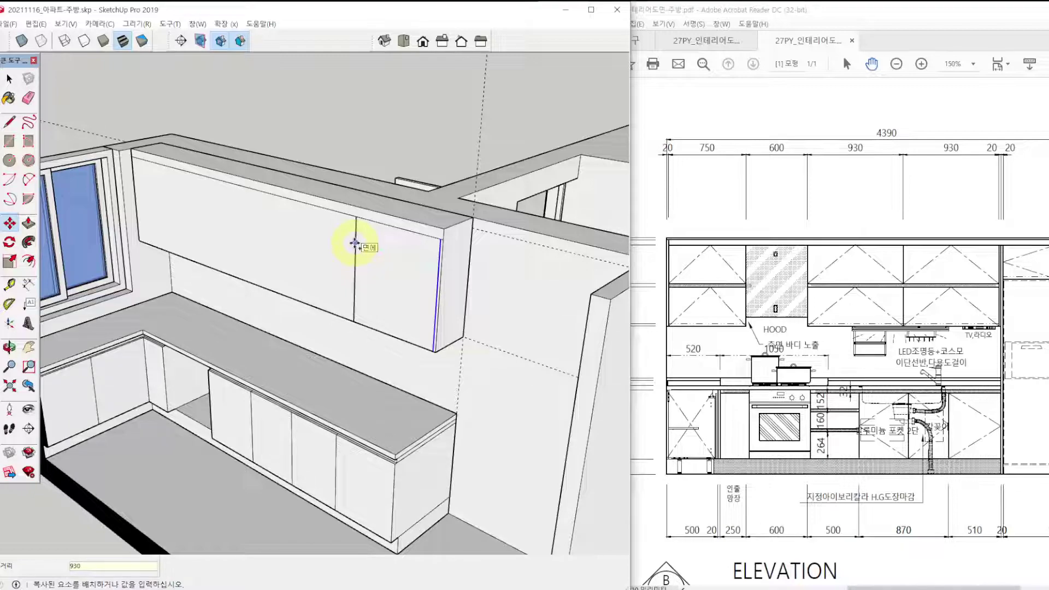
click(328, 235)
click(328, 236)
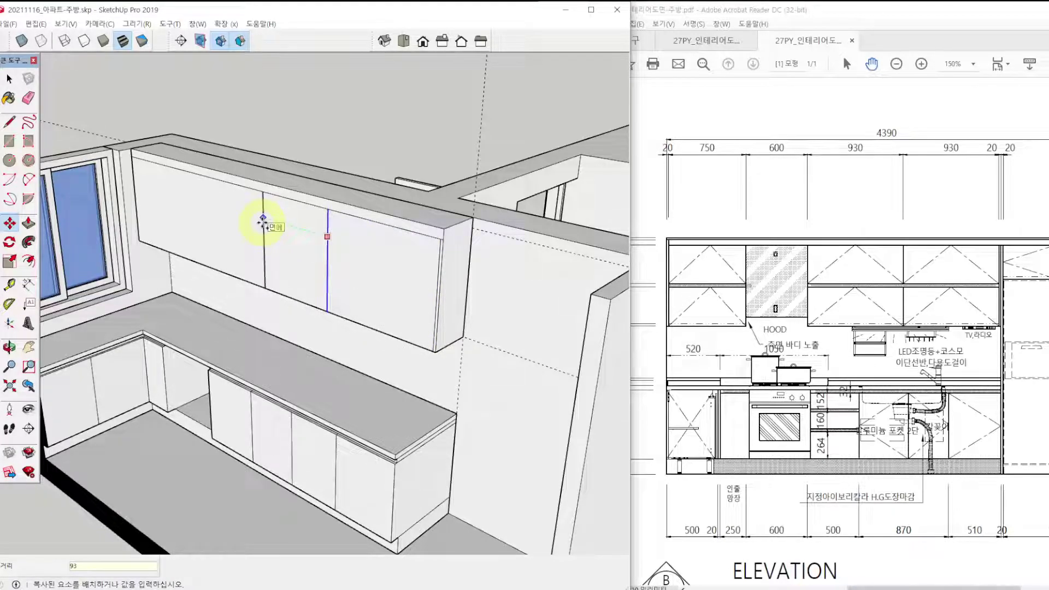
key(Return)
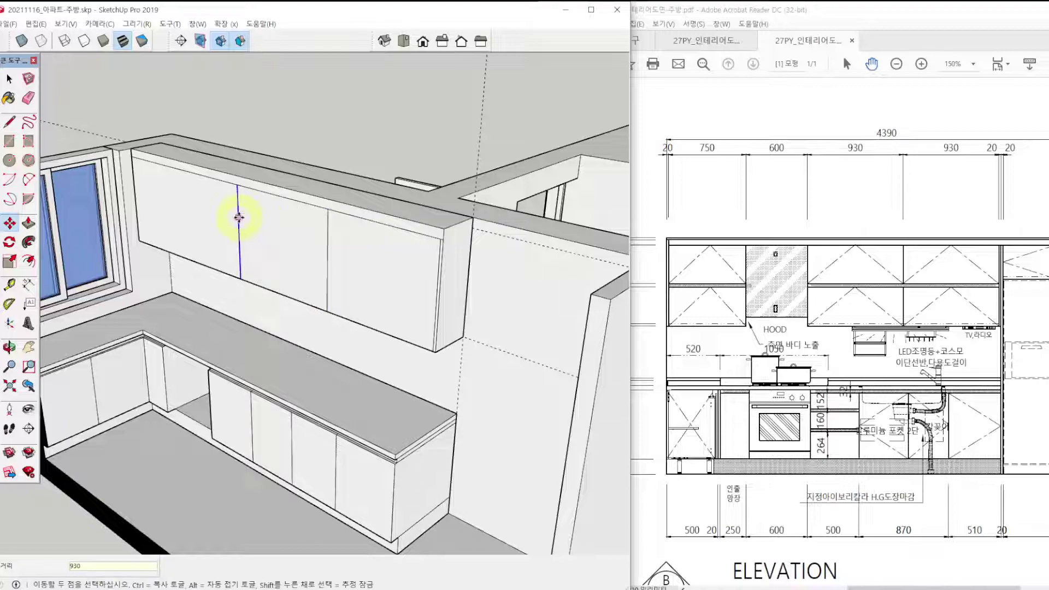
click(237, 216)
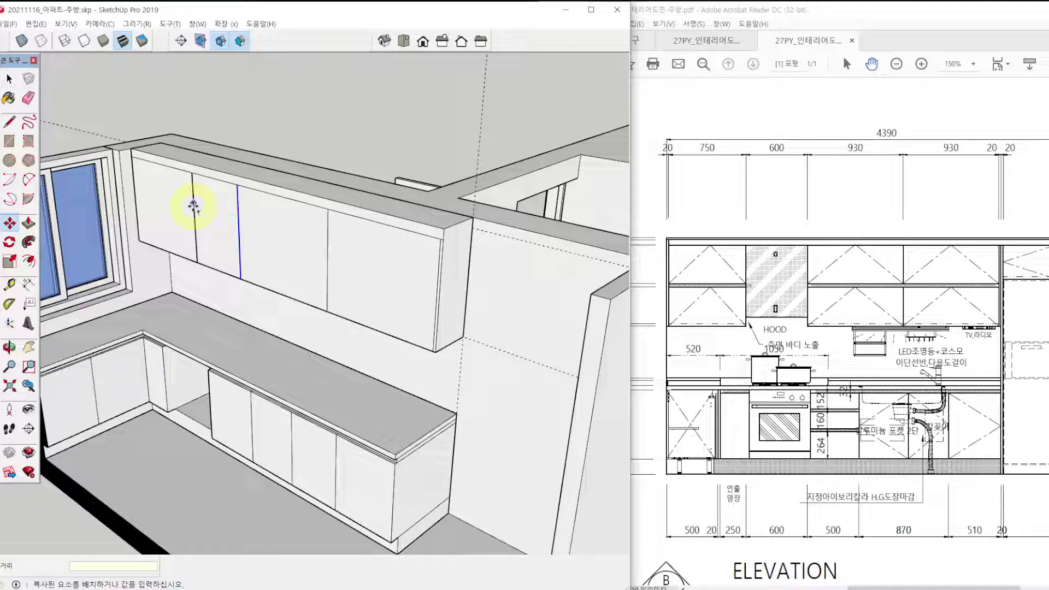
text(600)
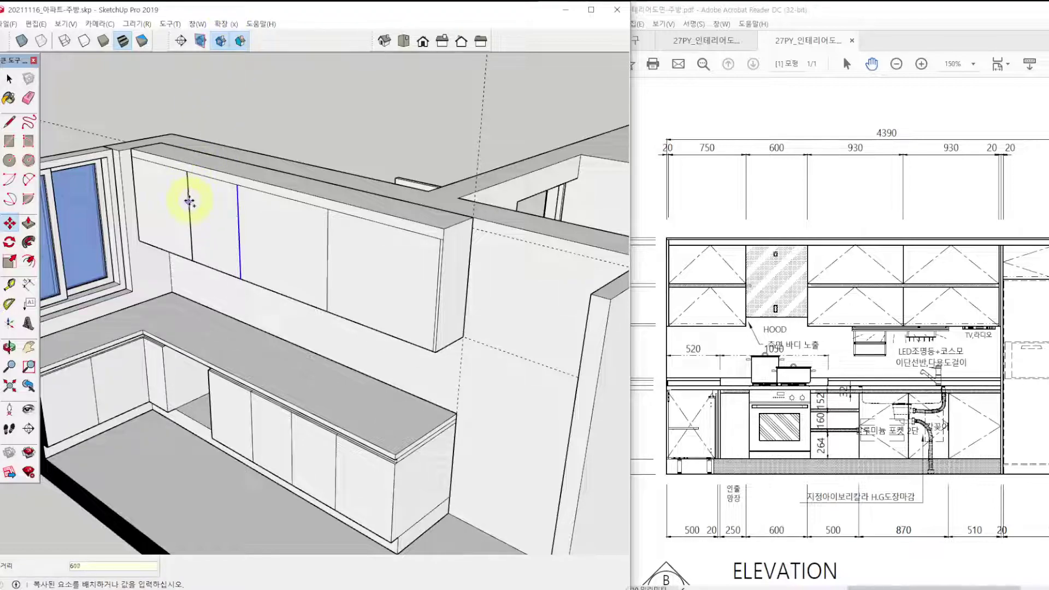
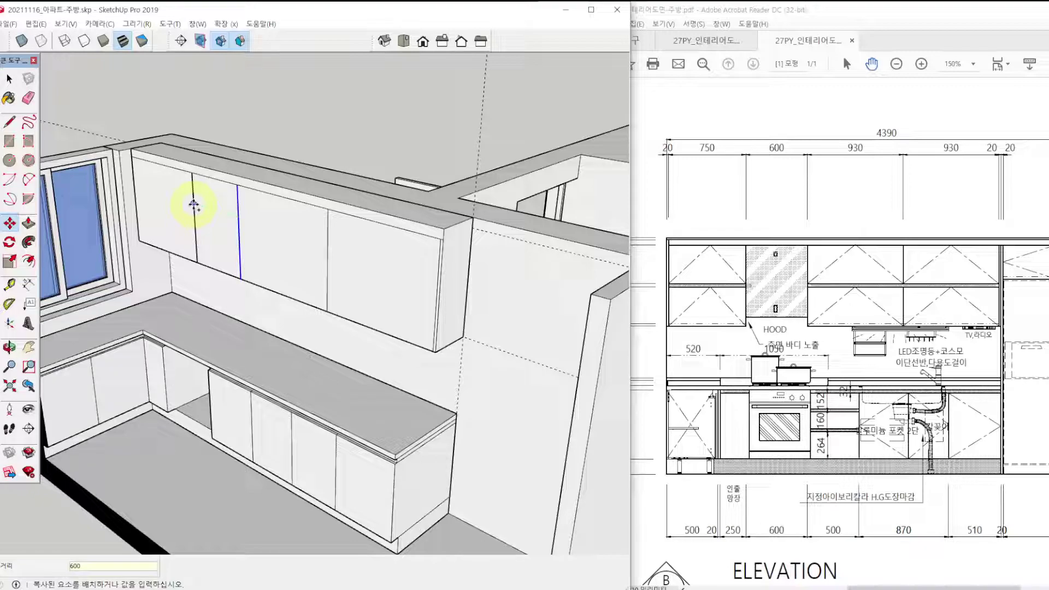
key(Return)
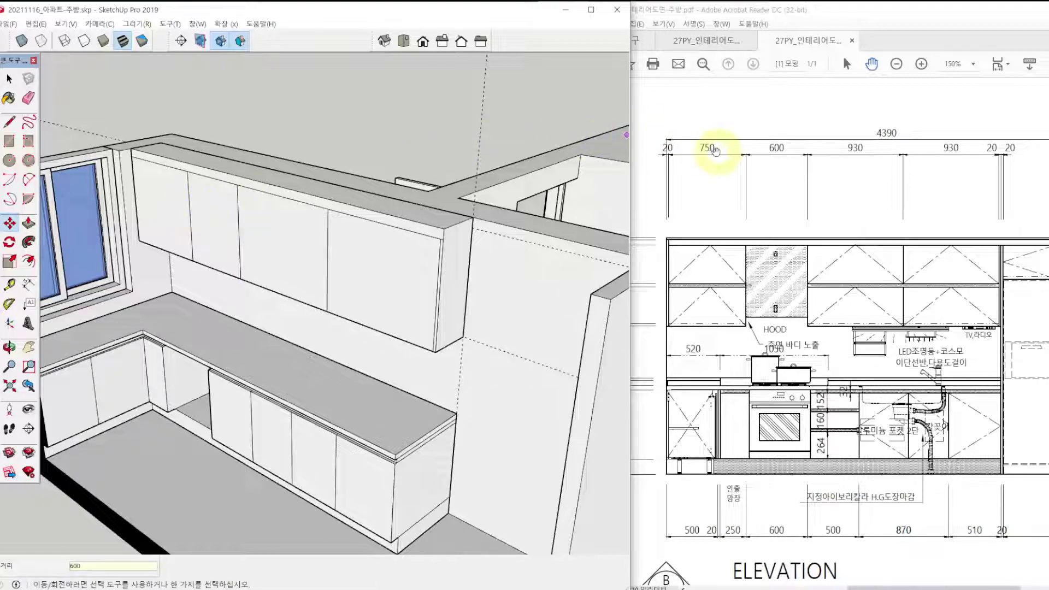
Copy the upper cabinet's front vertical edge at the window end 20 mm inward to mark the filler strip.
click(135, 185)
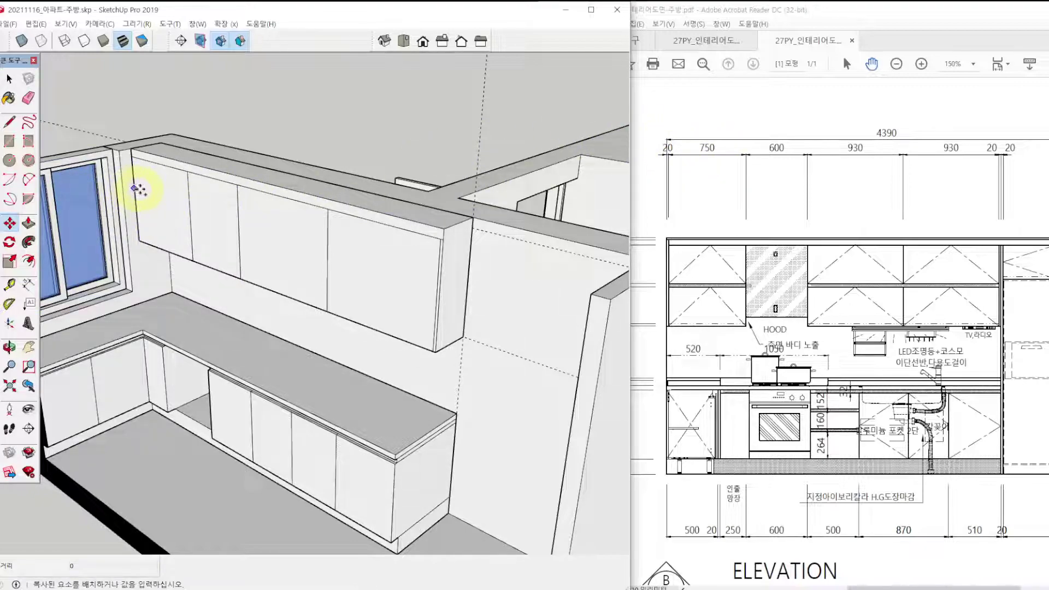
scroll(139, 179, up, 3)
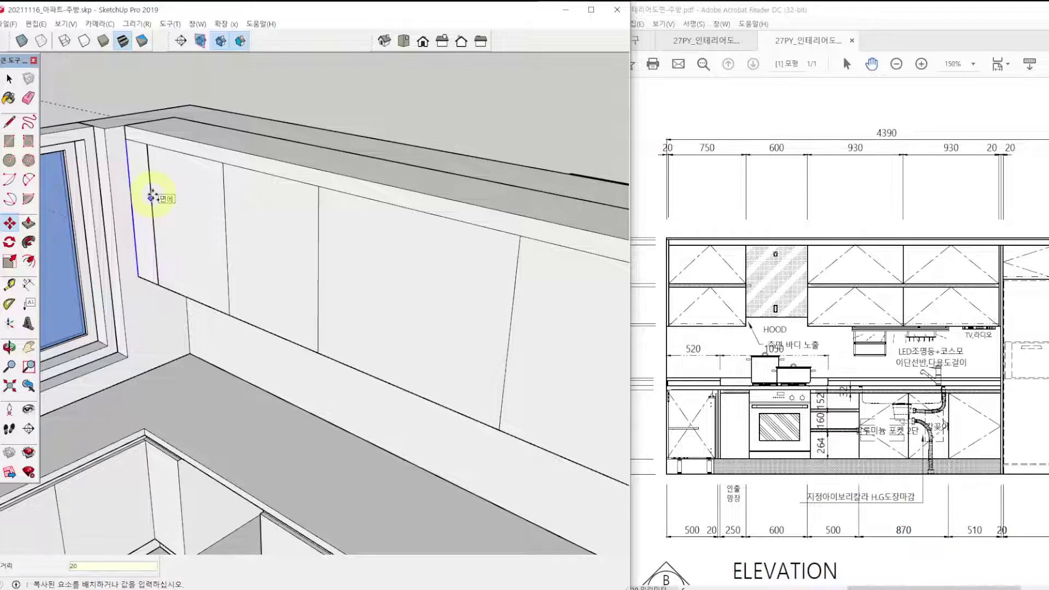
key(Return)
key(space)
scroll(150, 189, down, 3)
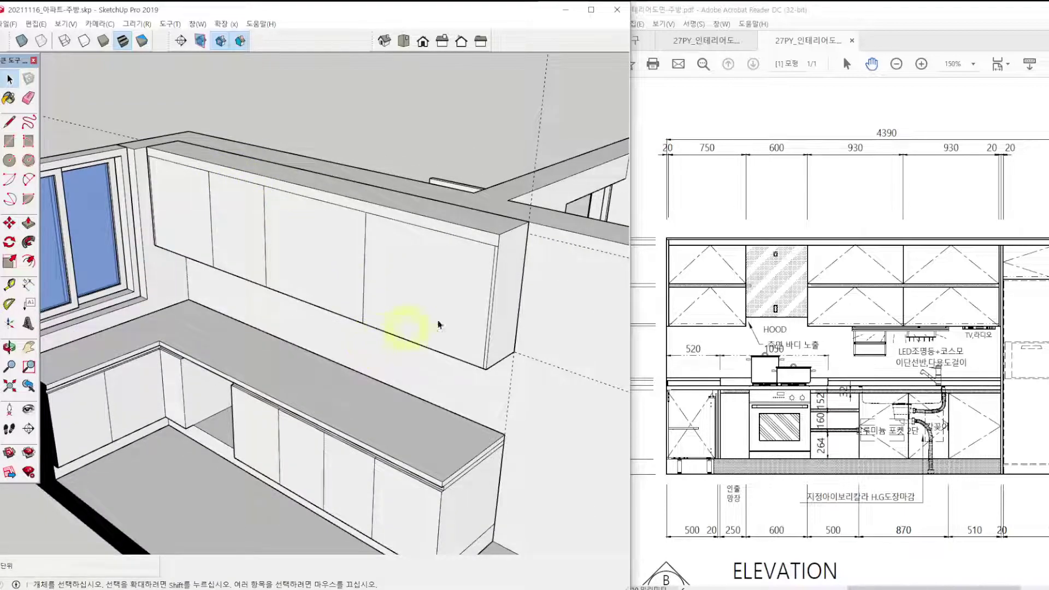
key(ctrl)
key(ctrl)
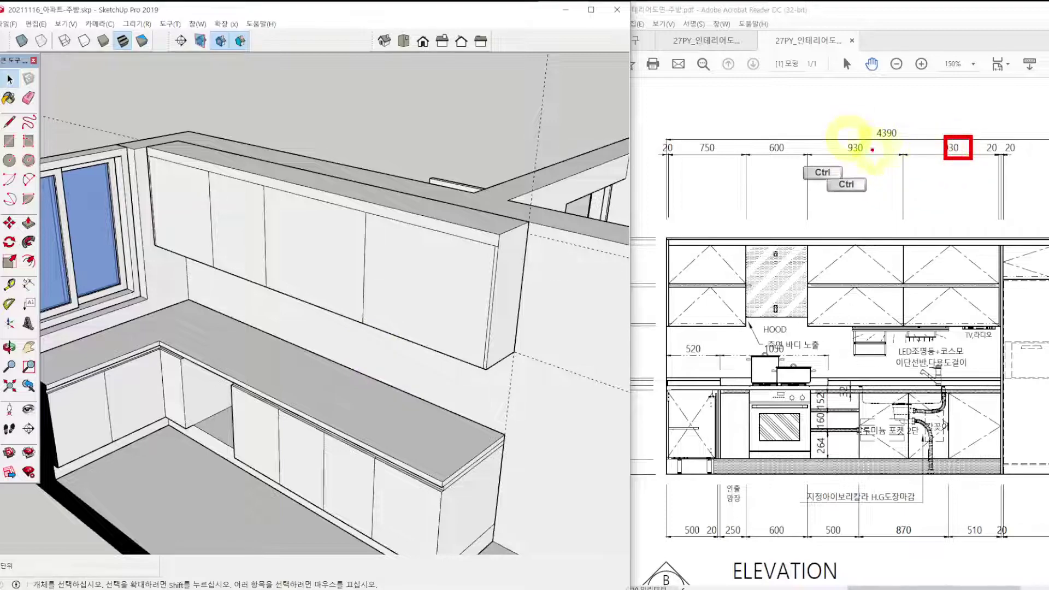
ctrl+drag(869, 139, 841, 164)
ctrl+drag(789, 136, 757, 167)
ctrl+drag(675, 135, 645, 165)
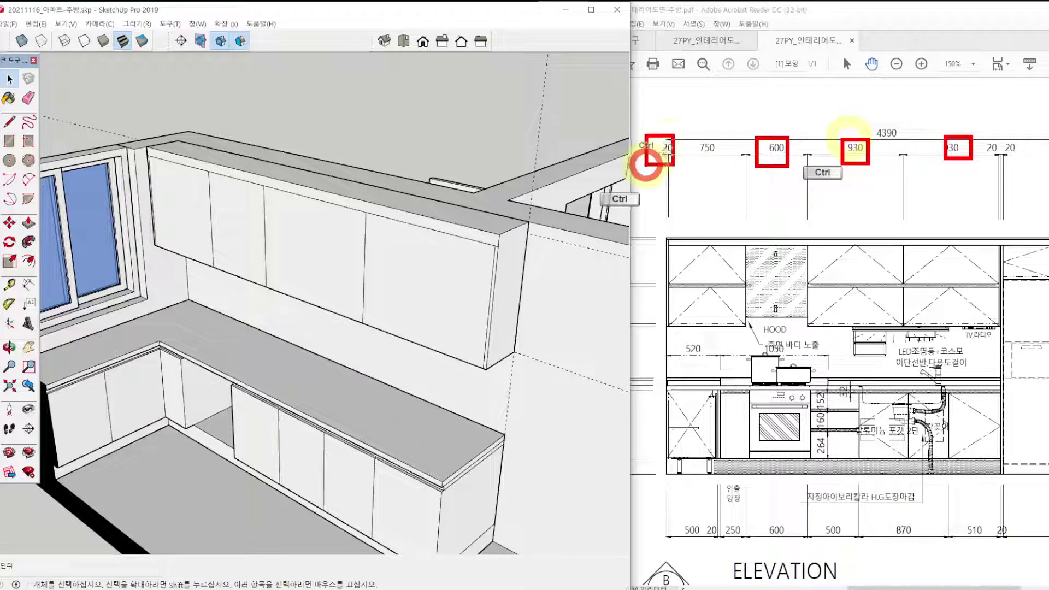
ctrl+drag(1000, 136, 983, 159)
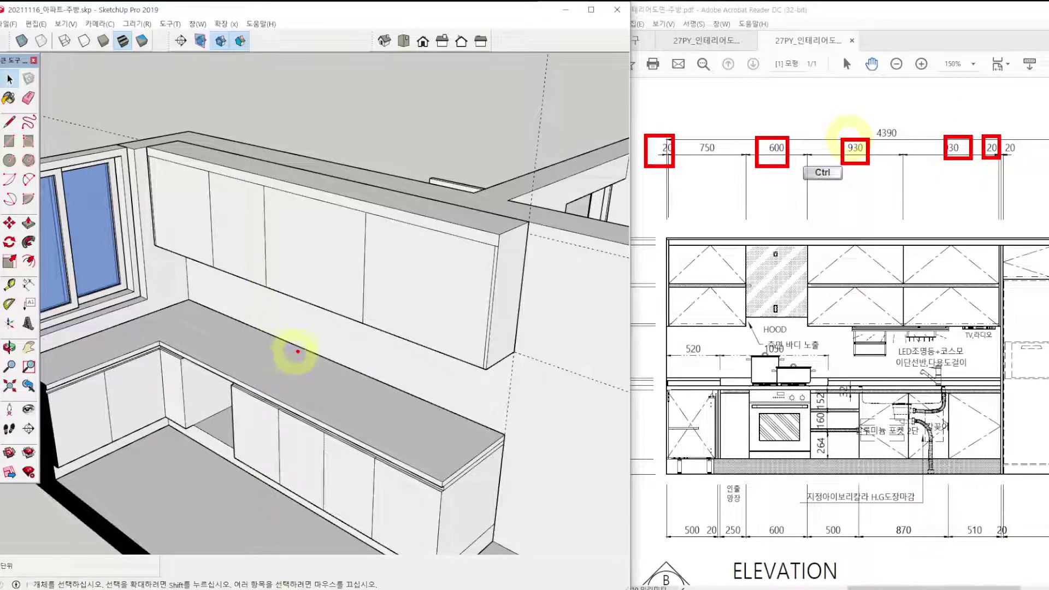
mouse_move(374, 310)
mouse_down()
mouse_move(375, 351)
mouse_move(445, 359)
mouse_move(429, 375)
mouse_move(437, 384)
mouse_up()
mouse_move(337, 297)
mouse_down()
mouse_move(239, 309)
mouse_move(248, 300)
mouse_move(248, 322)
mouse_up()
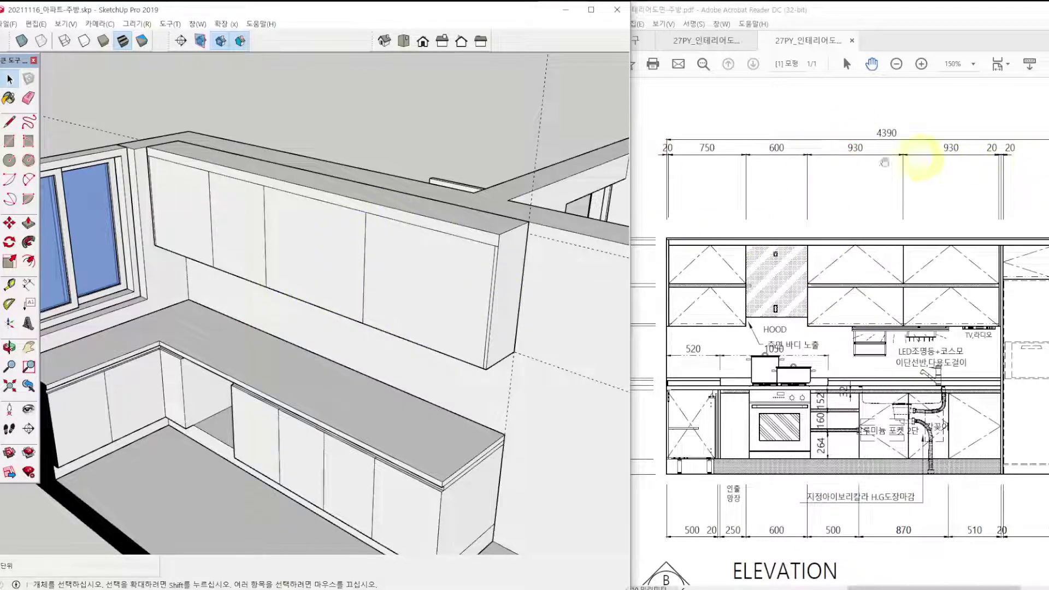
Draw vertical lines from the midpoints of the two 930 mm sections and the window-side section to split each into two doors.
key(l)
click(419, 344)
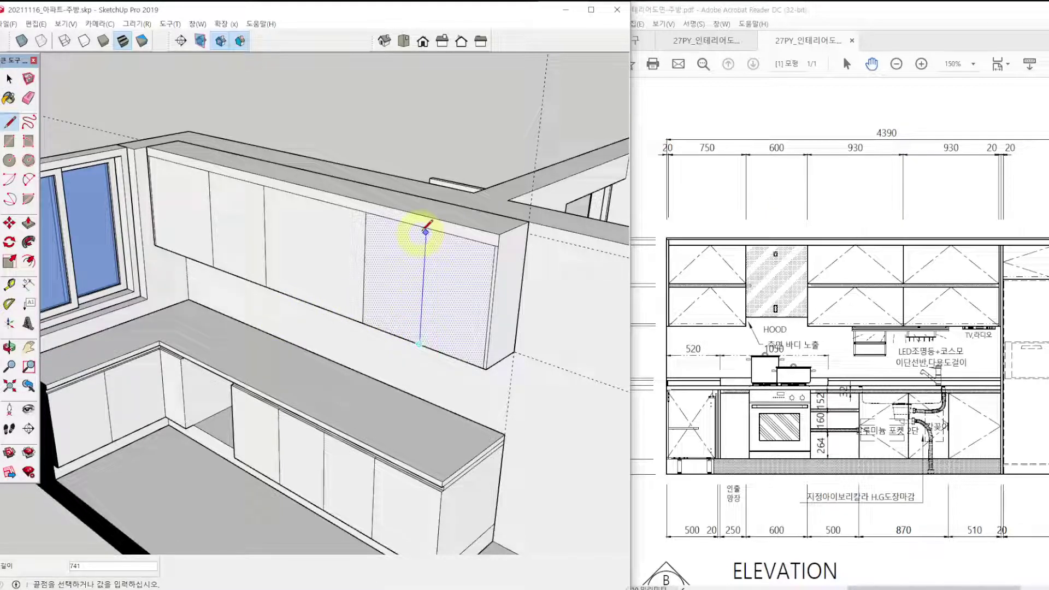
click(426, 226)
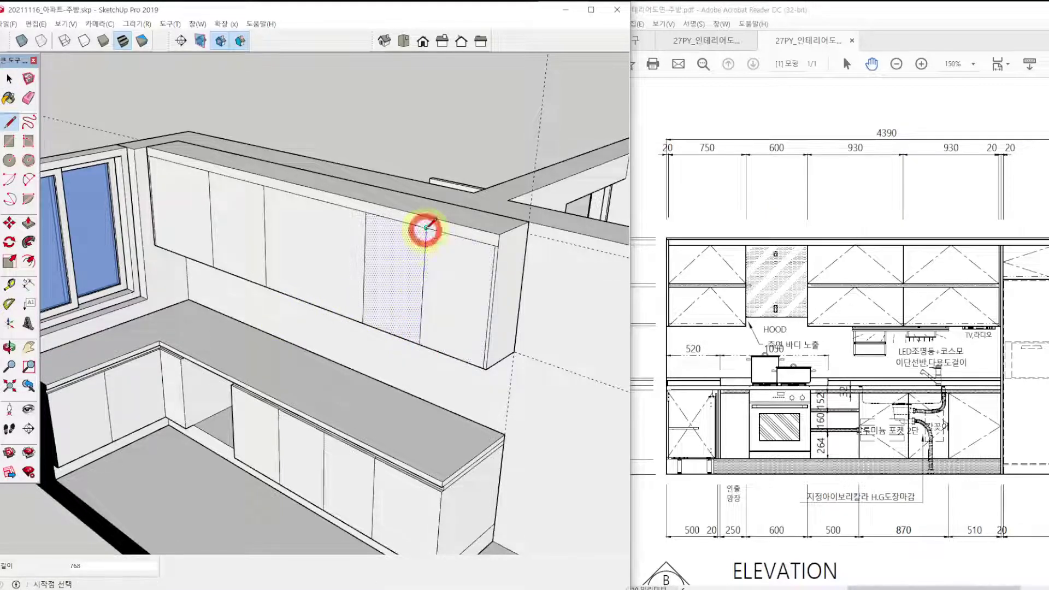
click(311, 303)
click(312, 198)
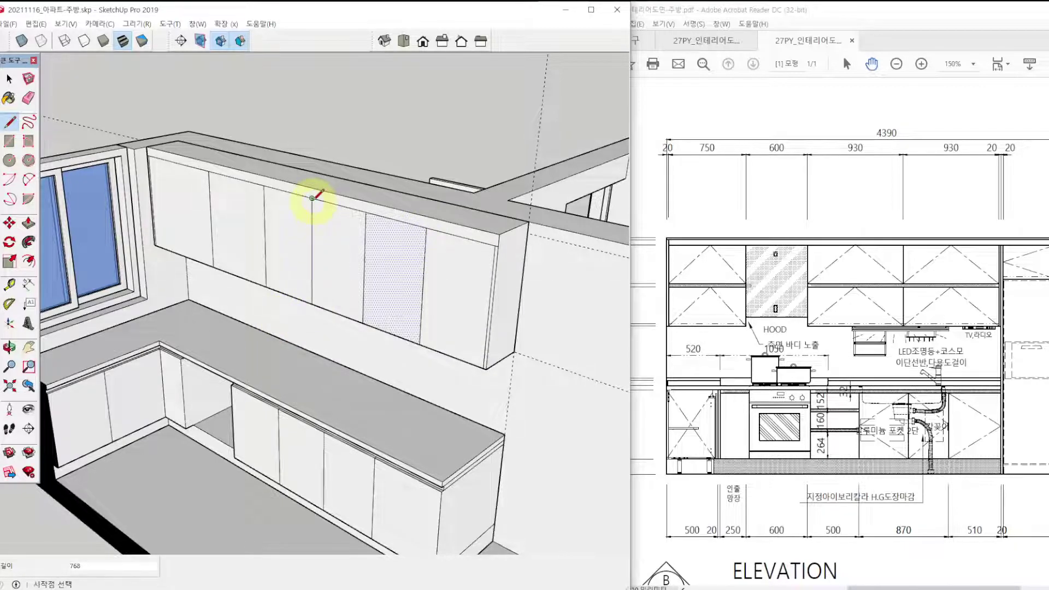
click(184, 256)
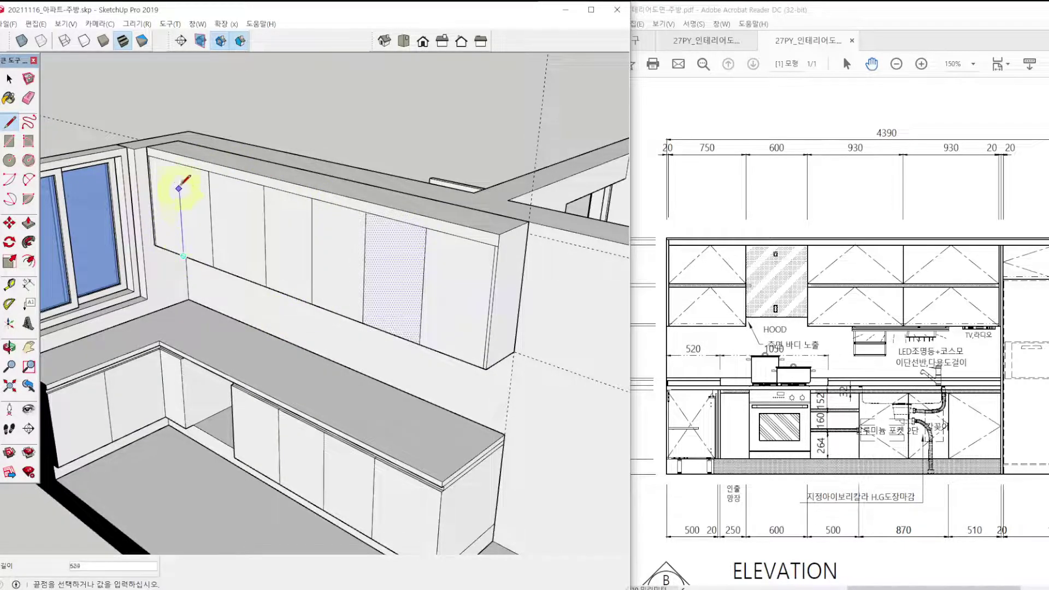
click(178, 162)
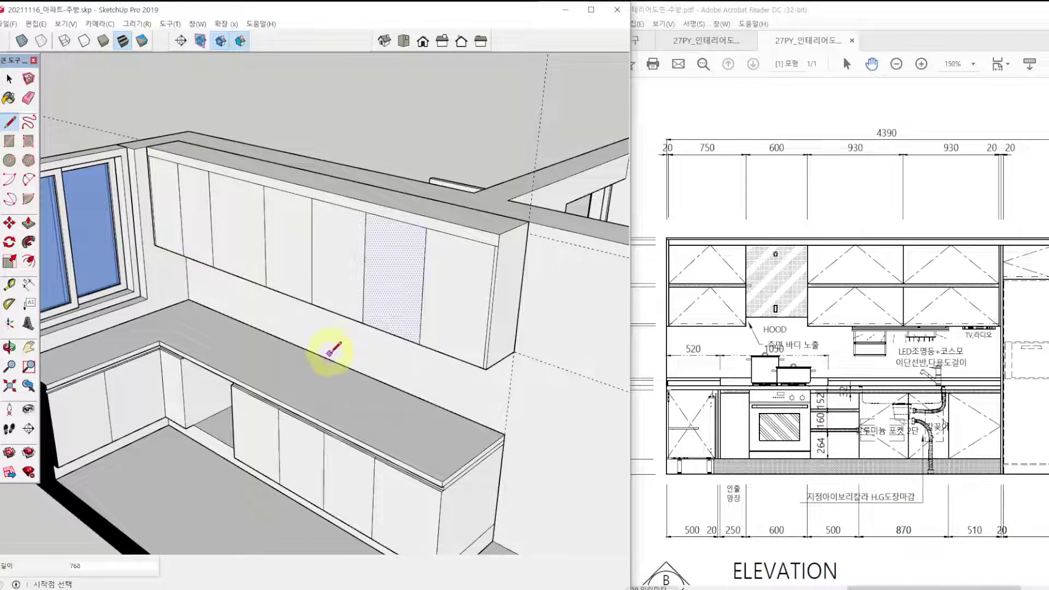
key(space)
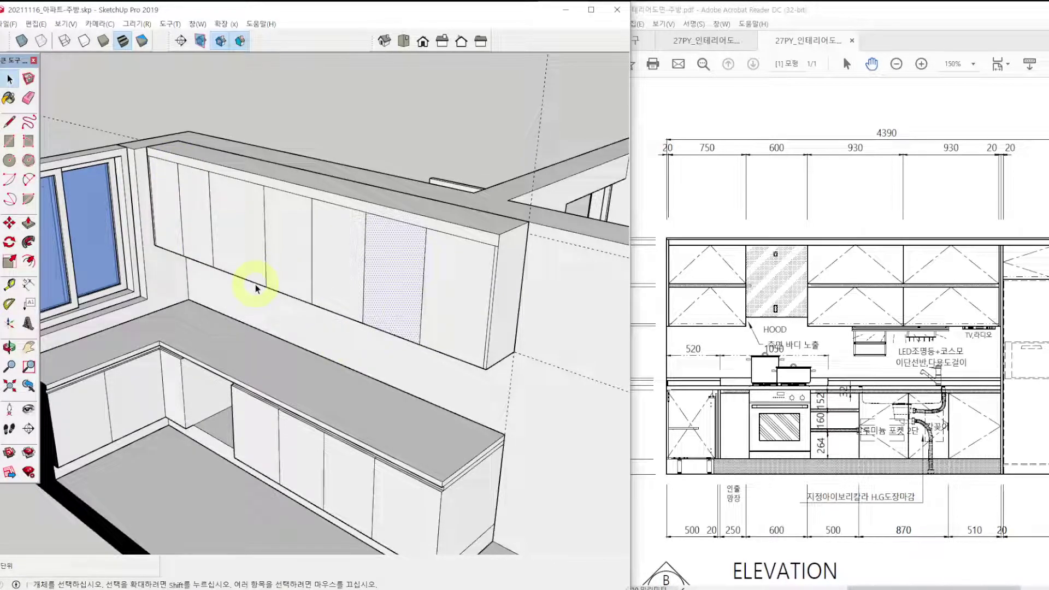
Paint the 600 mm hood section of the upper cabinet front with the light cyan material.
click(235, 224)
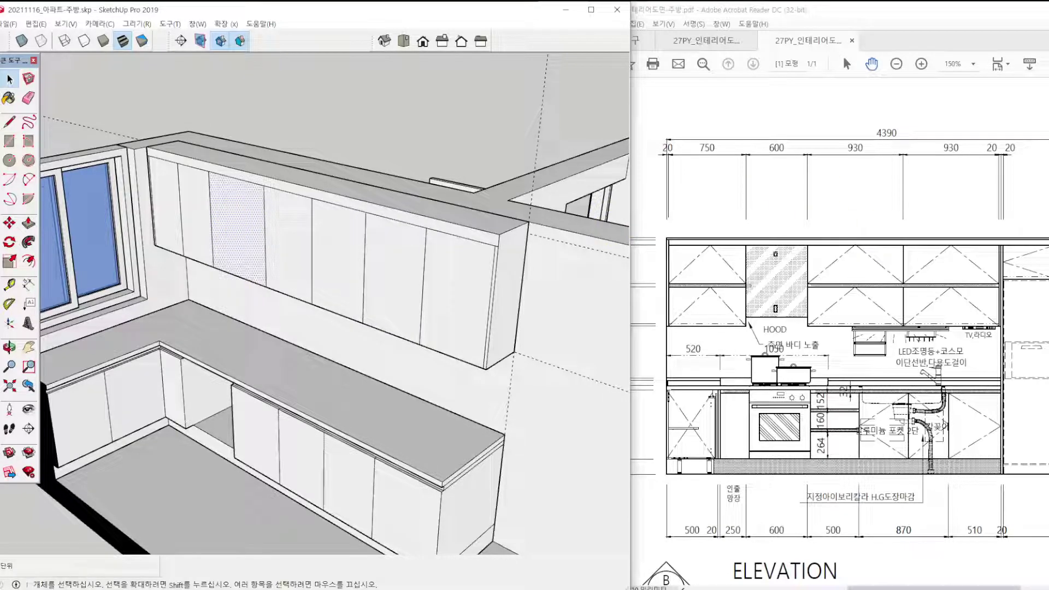
key(b)
click(246, 218)
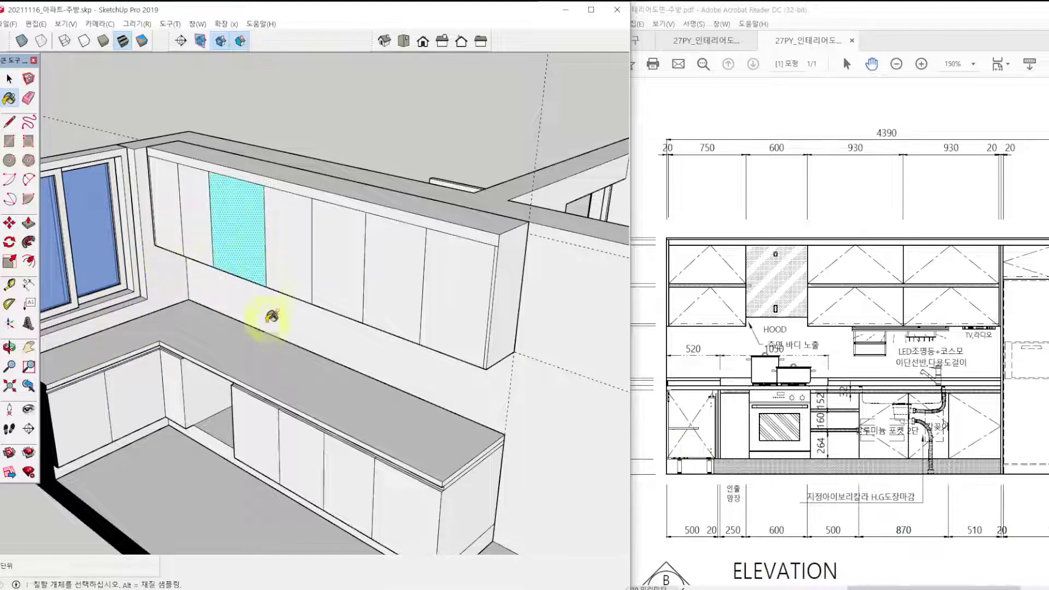
key(space)
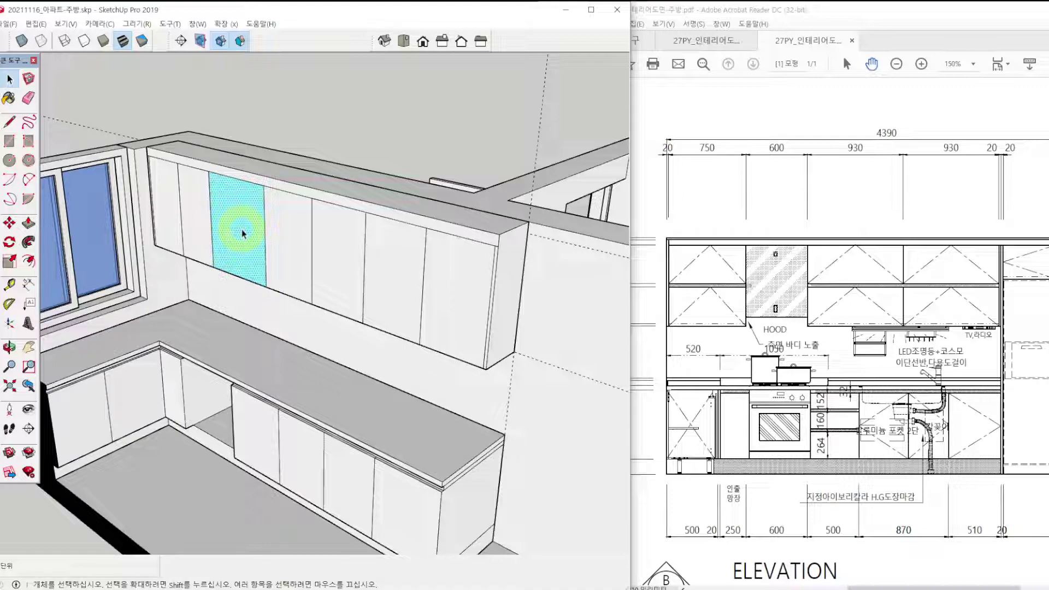
Push the painted hood section 320 mm back through the upper cabinet to cut the hood opening.
key(p)
drag(218, 234, 226, 240)
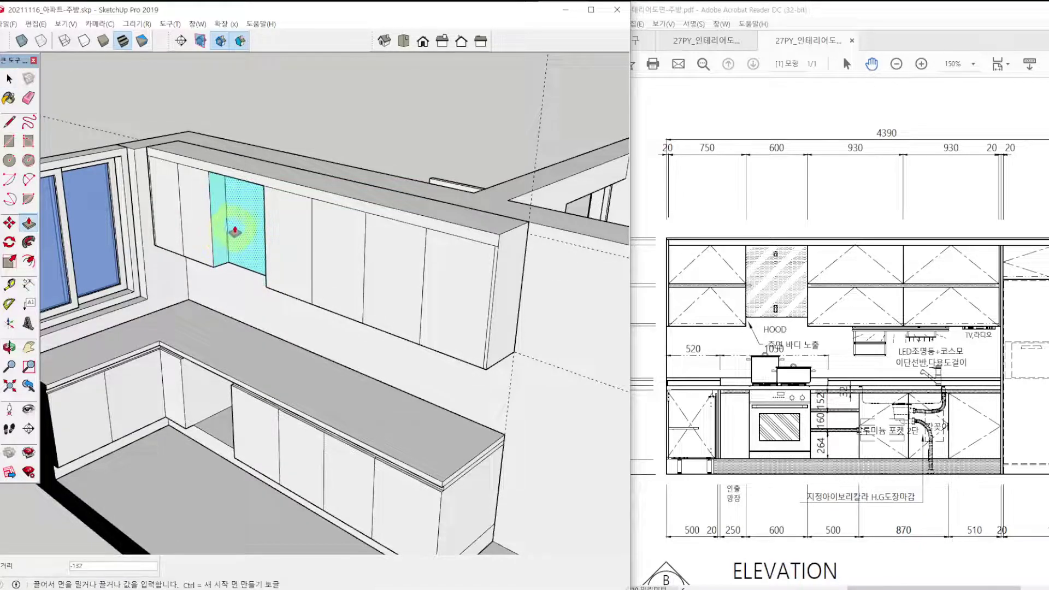
middle_drag(234, 227, 293, 206)
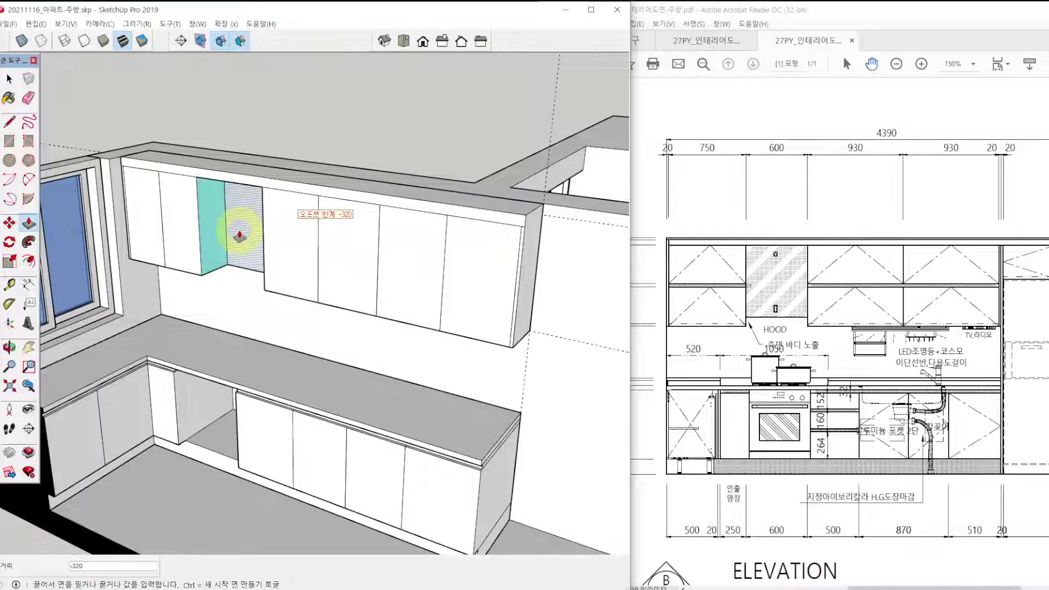
click(239, 224)
key(space)
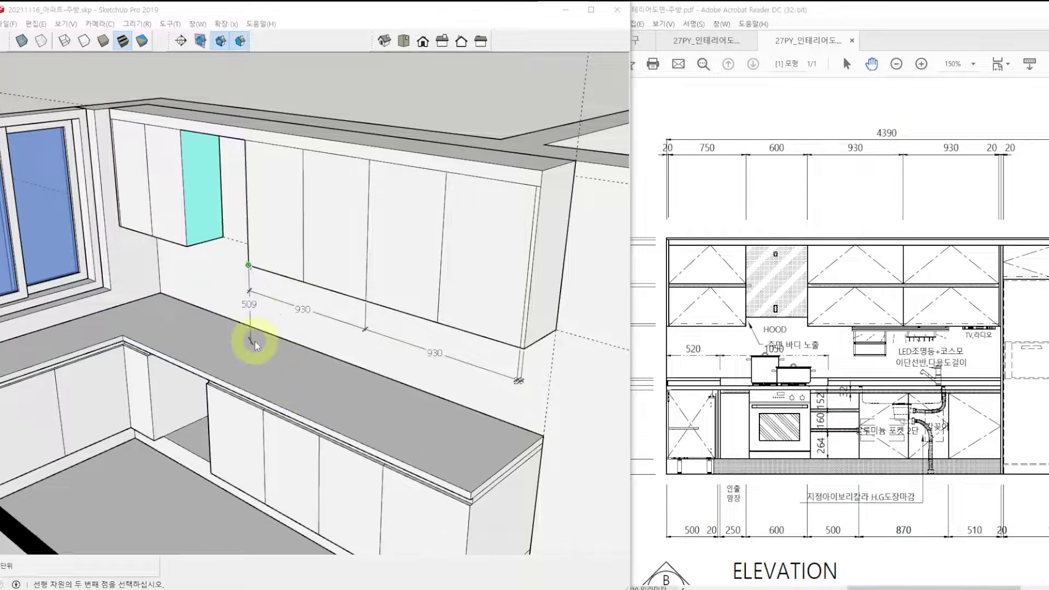
Dimension the widths of the hood opening and the window-side door pair below the upper cabinet.
click(186, 245)
click(187, 270)
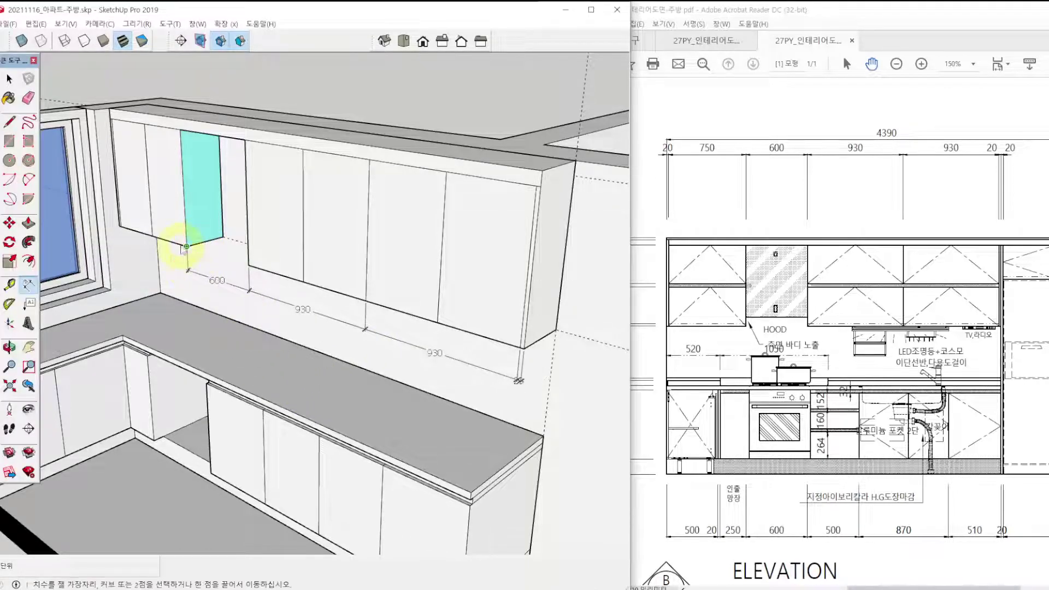
click(186, 246)
scroll(117, 227, up, 2)
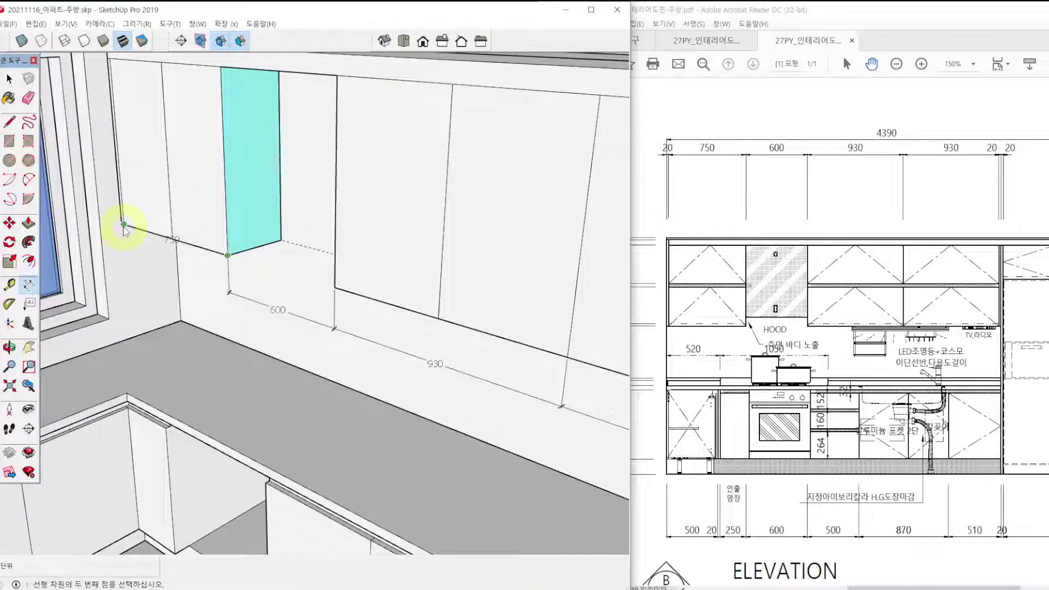
click(124, 225)
click(134, 237)
Dimension the width of the narrow filler strip at the upper cabinet's window end.
scroll(124, 230, up, 2)
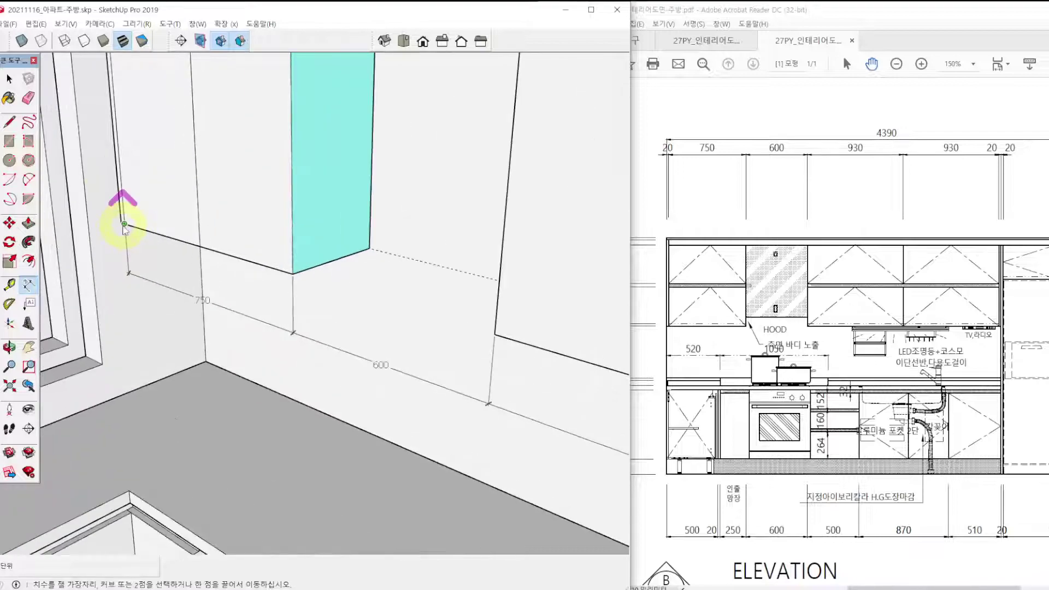
scroll(124, 227, up, 2)
click(124, 224)
click(125, 223)
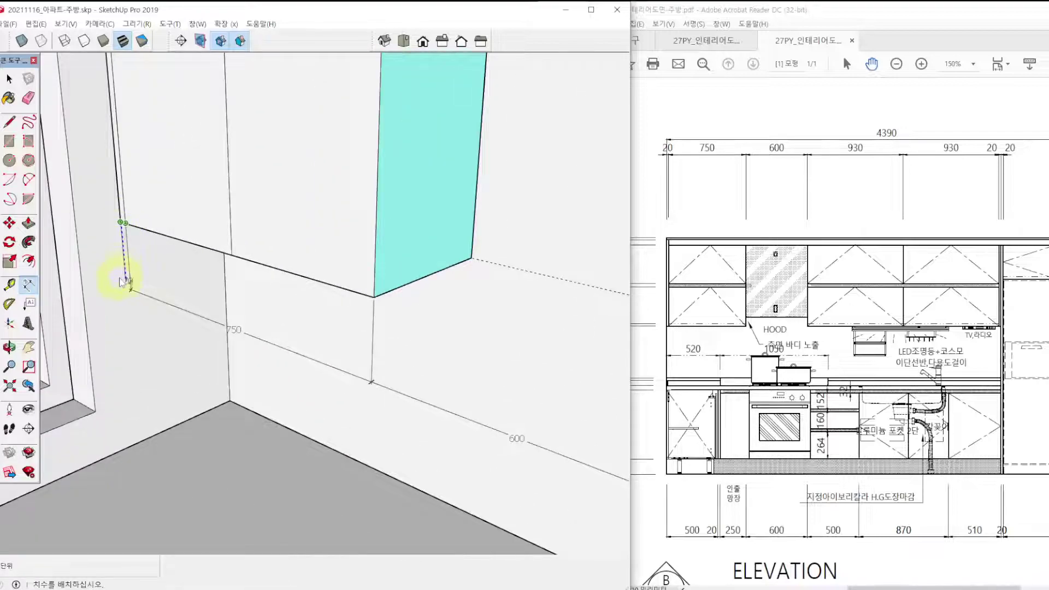
click(124, 289)
scroll(131, 295, down, 4)
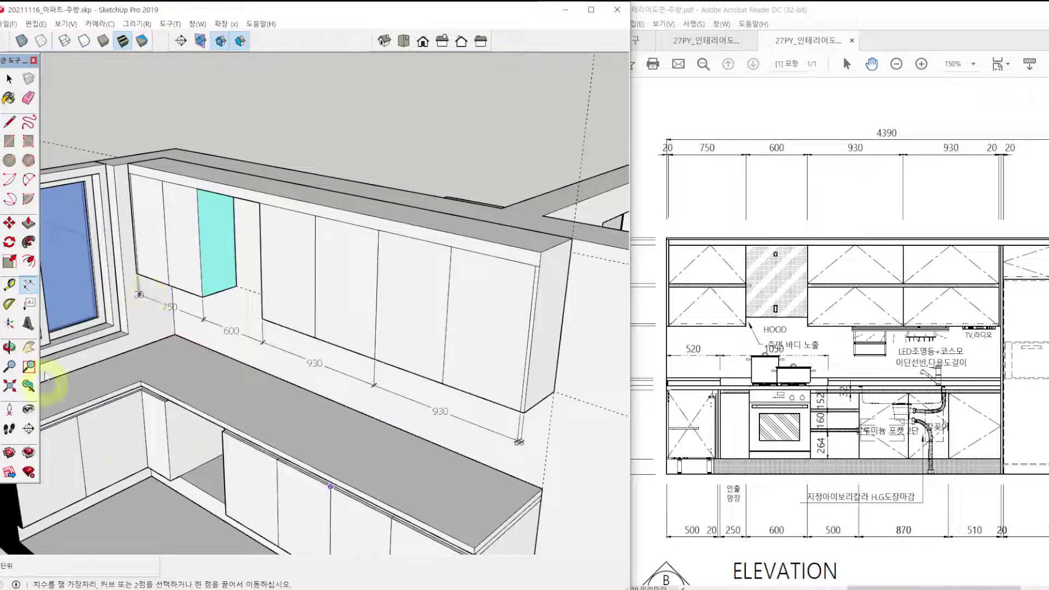
Dimension the heights of the top trim strip and the doors at the upper cabinet's free end.
click(541, 252)
click(539, 267)
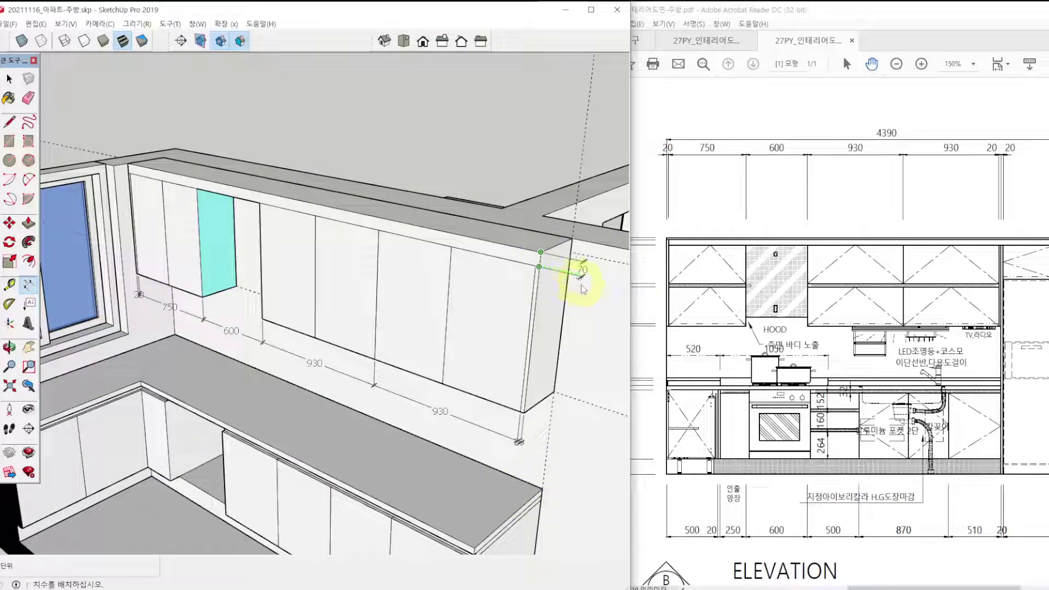
click(582, 279)
click(539, 266)
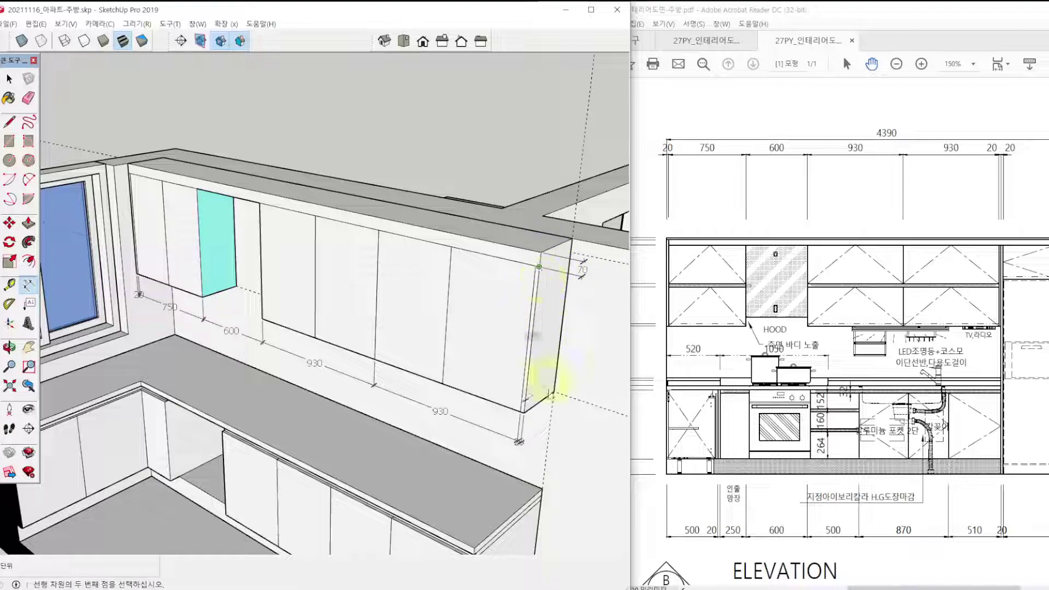
click(524, 413)
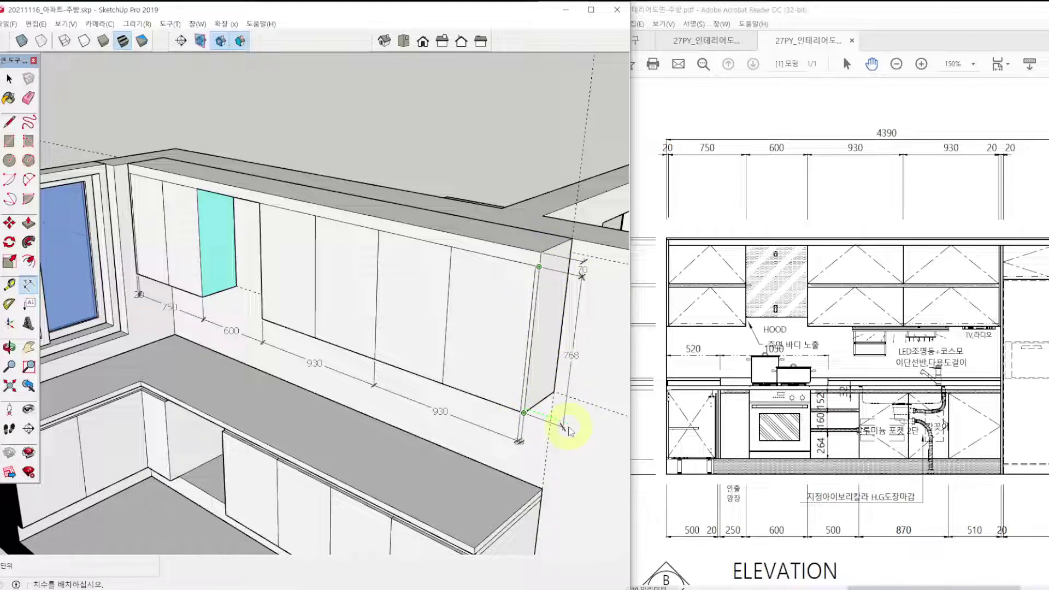
click(564, 425)
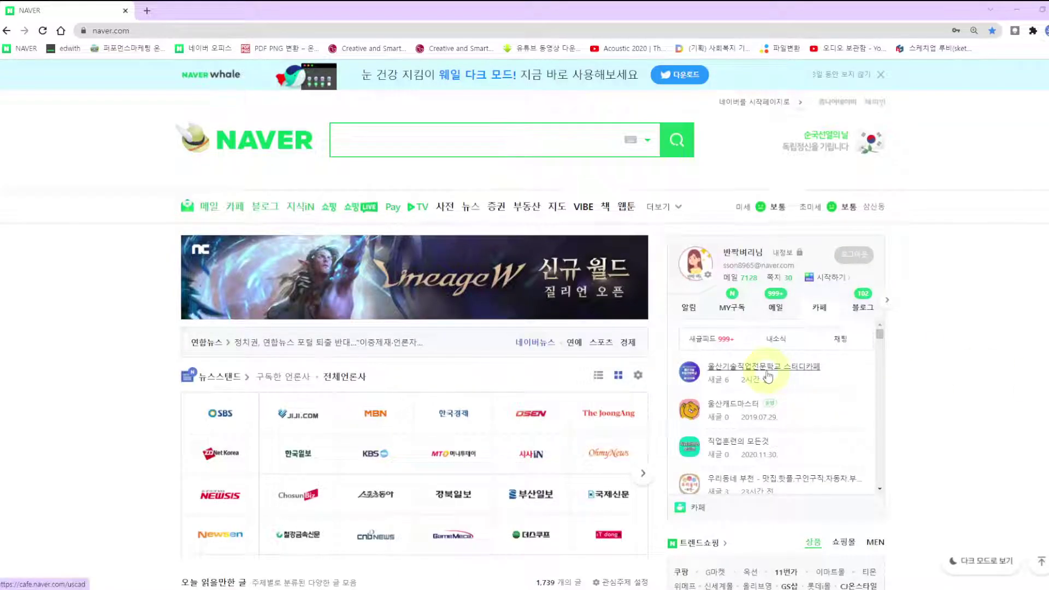
View the 주방 스케치업+주방가전 소스 post in the 울산기술직업전문학교 스터디카페 on Naver Cafe and return to the post list.
click(234, 208)
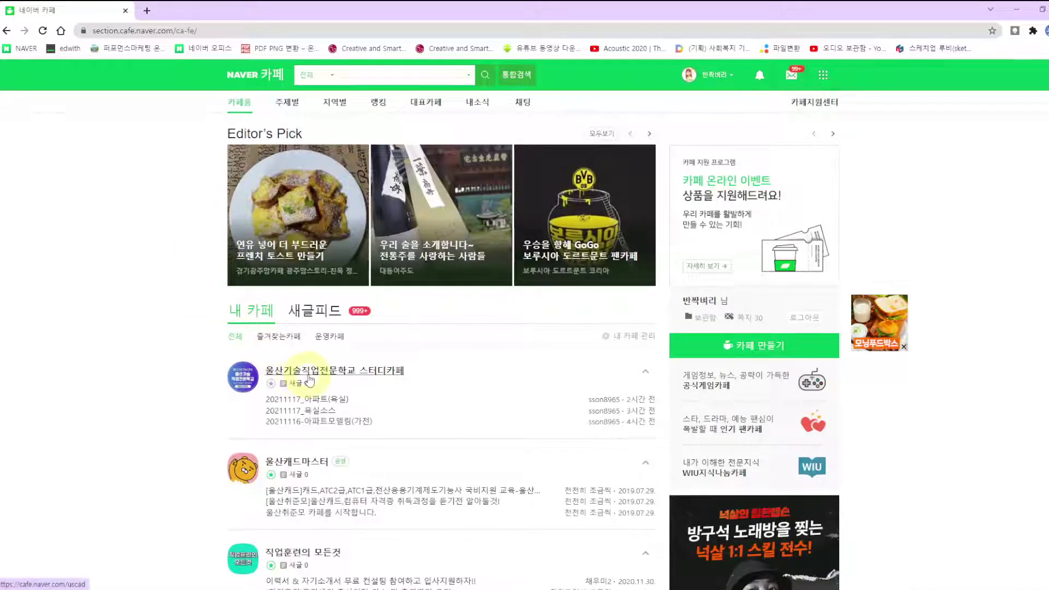
click(309, 377)
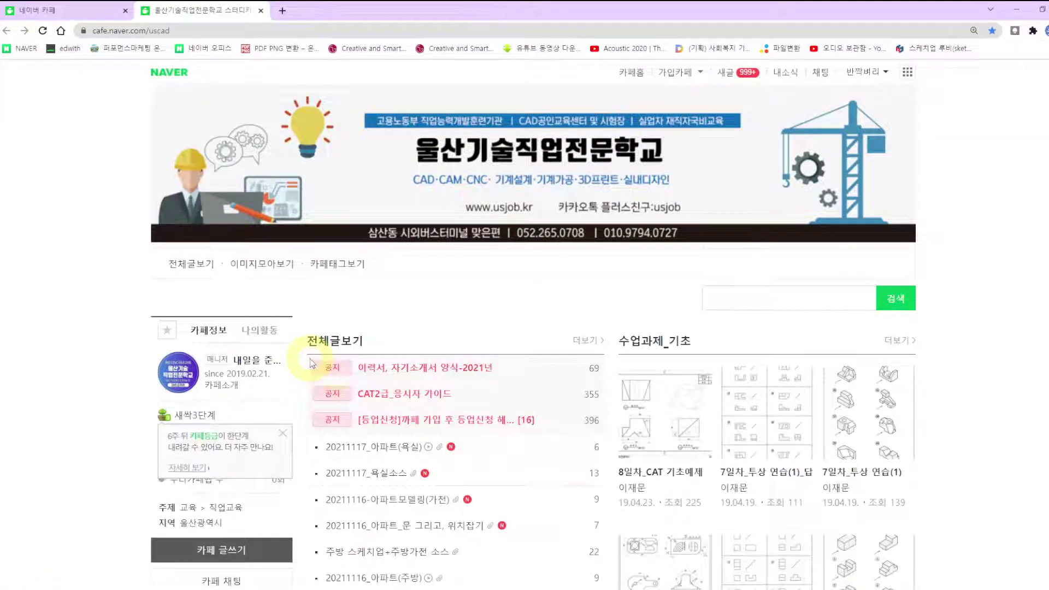
scroll(356, 373, down, 2)
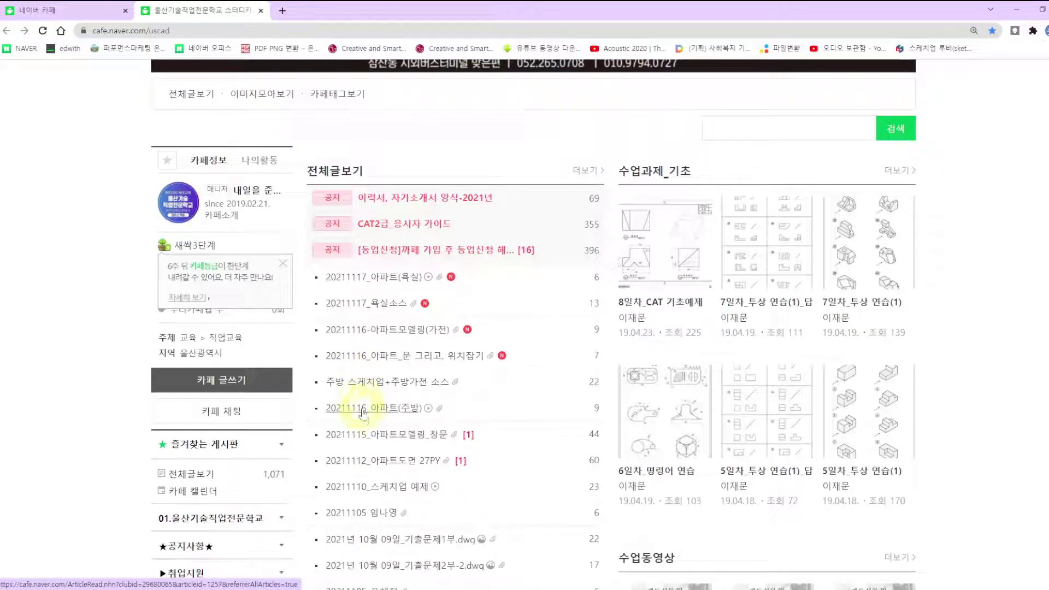
click(384, 386)
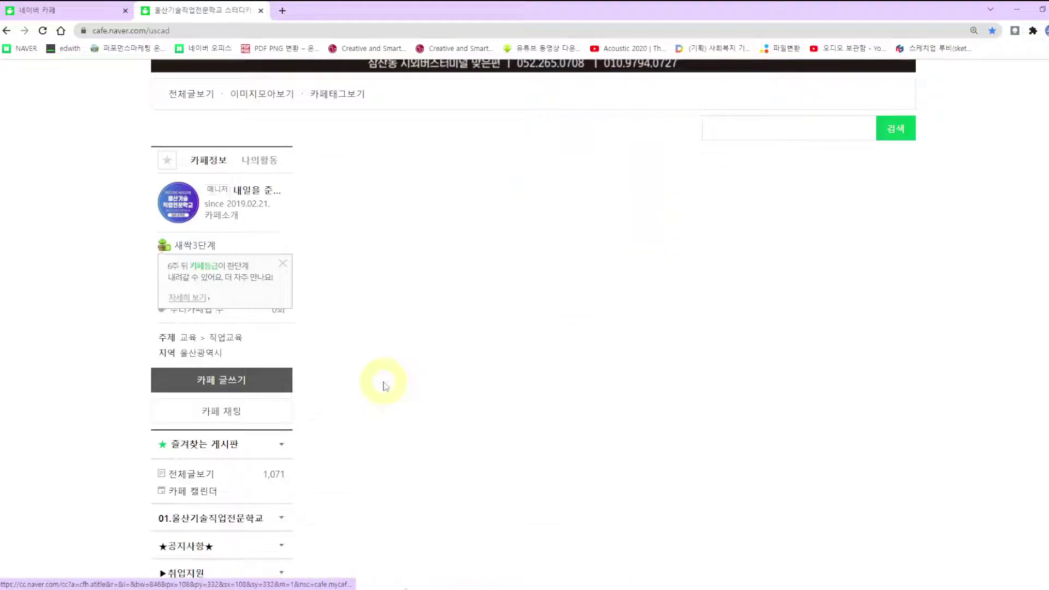
scroll(375, 382, down, 2)
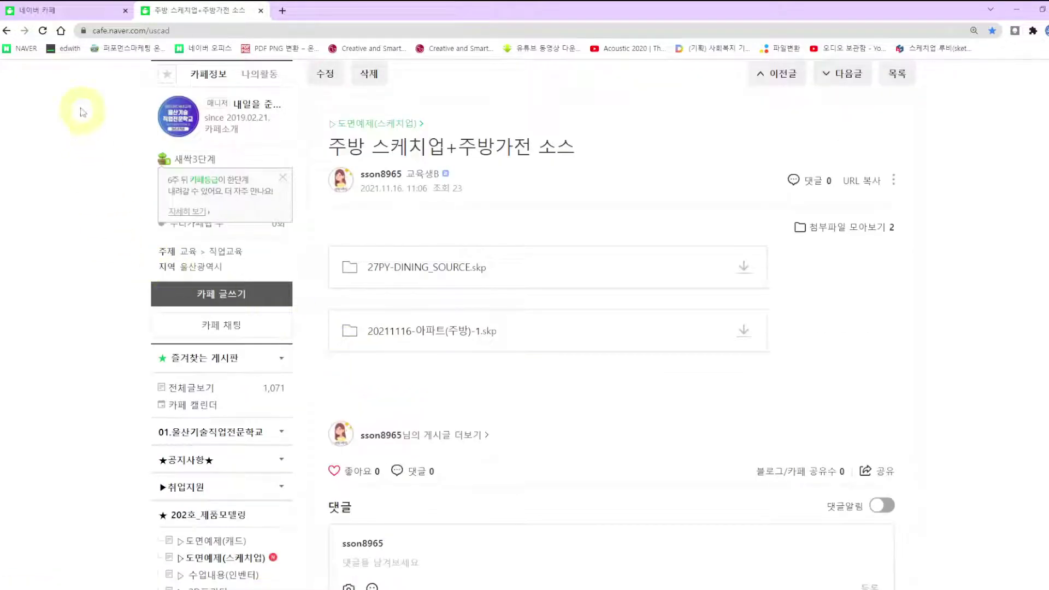
click(7, 30)
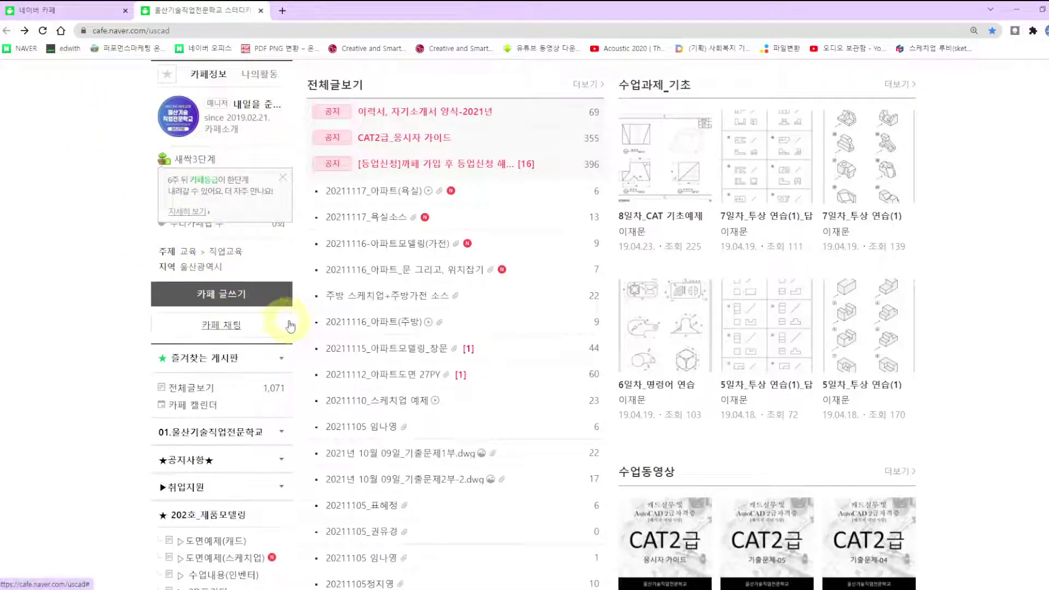
Frame the 주방 스케치업+주방가전 소스 entry in red and capture the surrounding post list as a screenshot.
mouse_move(318, 283)
ctrl+mouse_down()
mouse_move(383, 304)
mouse_move(610, 312)
ctrl+mouse_up()
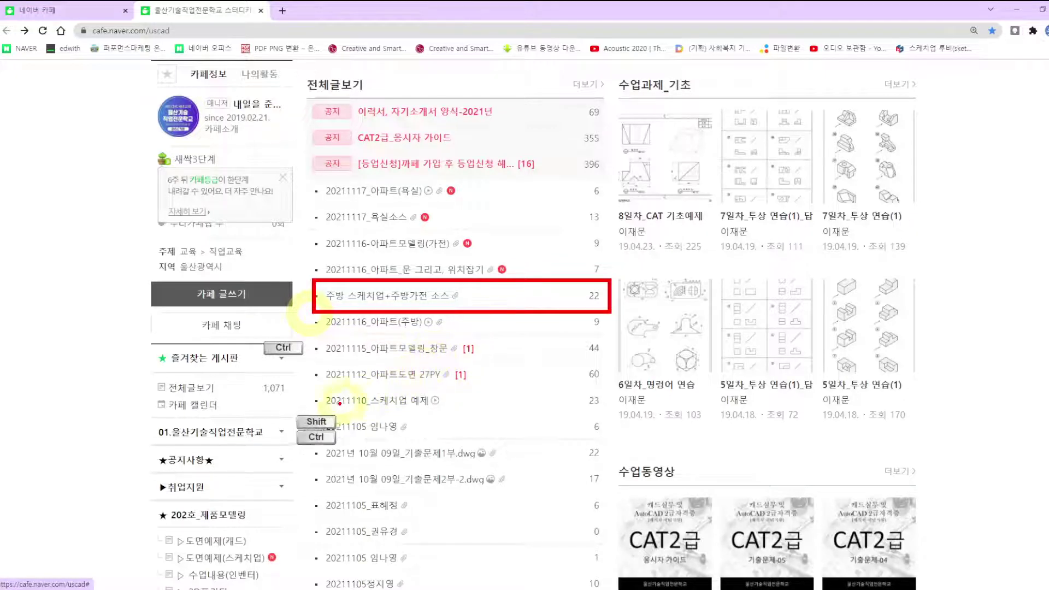
key(ctrl+shift+c)
drag(255, 74, 624, 354)
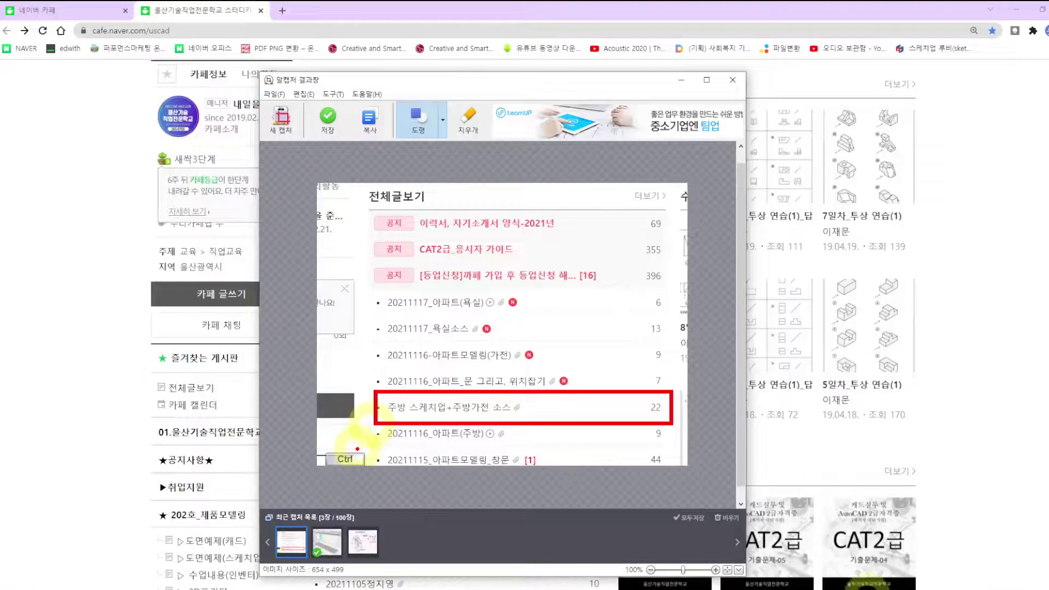
key(super)
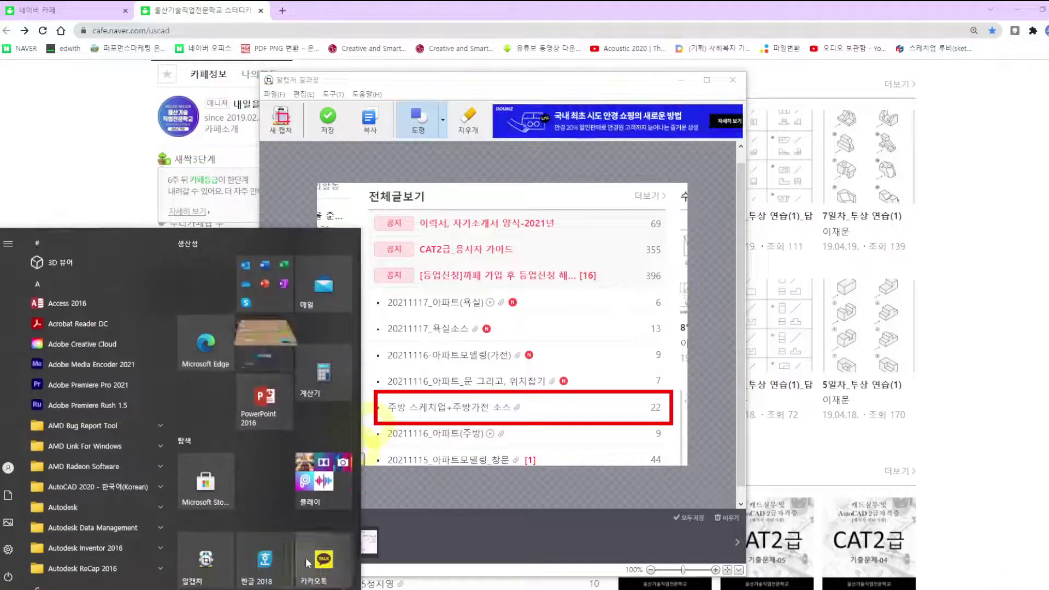
click(358, 438)
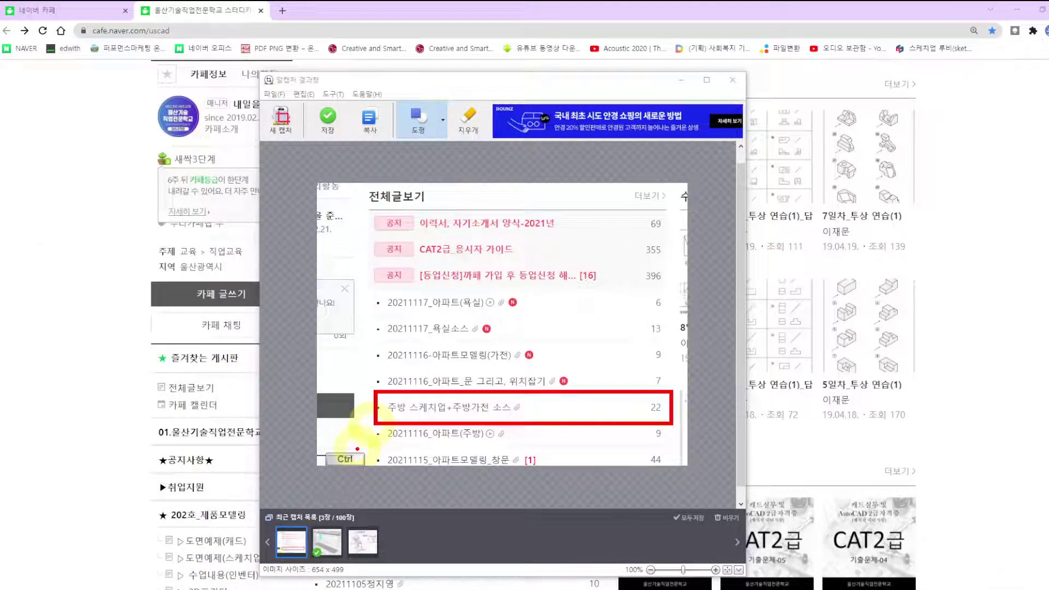
click(681, 80)
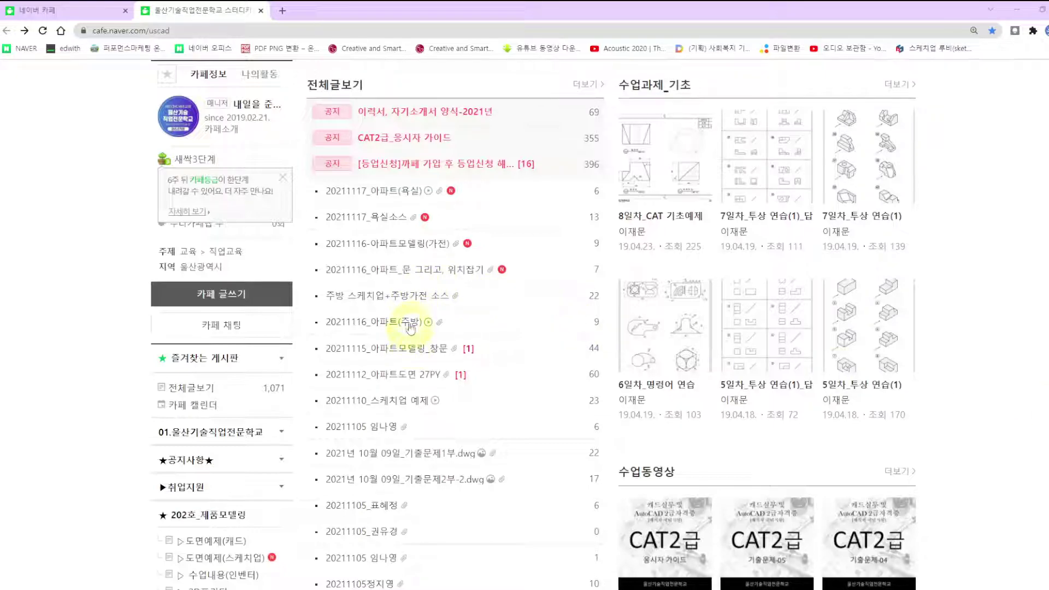
Download 27PY-DINING_SOURCE.skp from the 주방 스케치업+주방가전 소스 post to the computer.
click(397, 298)
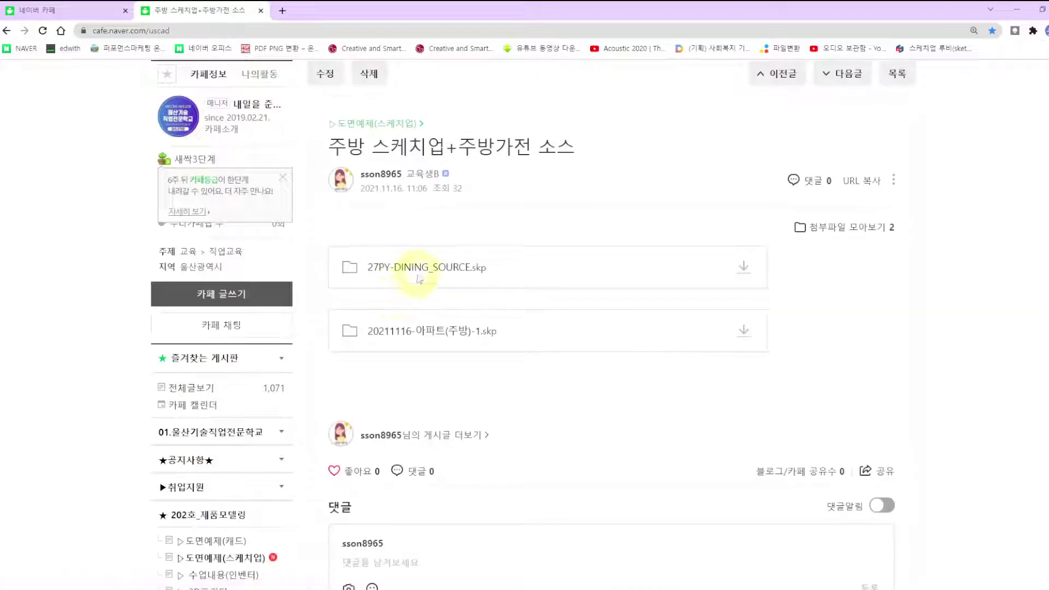
click(744, 268)
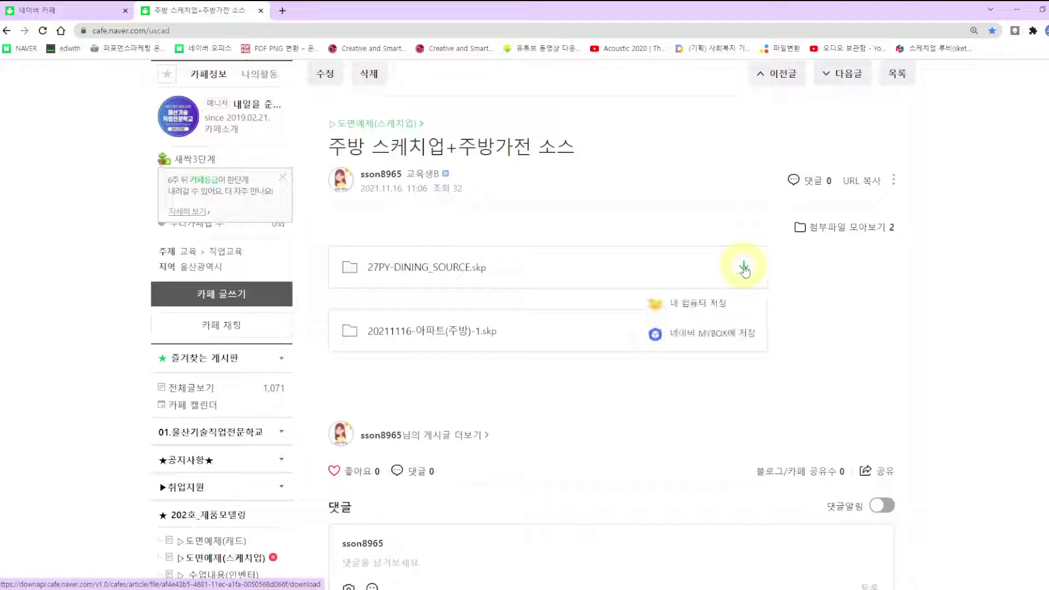
click(698, 300)
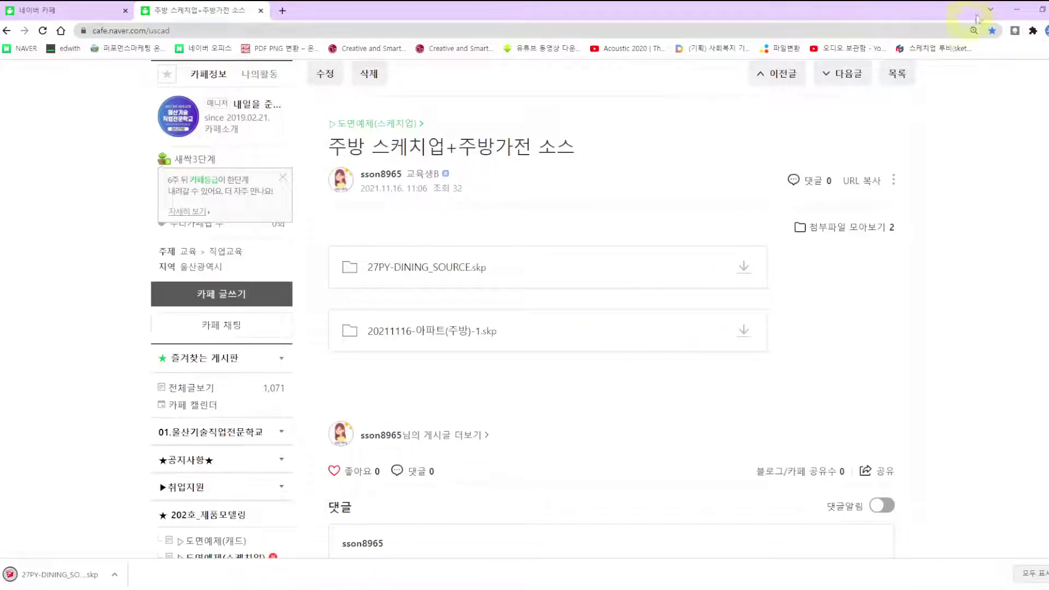
Switch back to SketchUp and erase the two guide lines extending past the kitchen's window wall.
click(1017, 9)
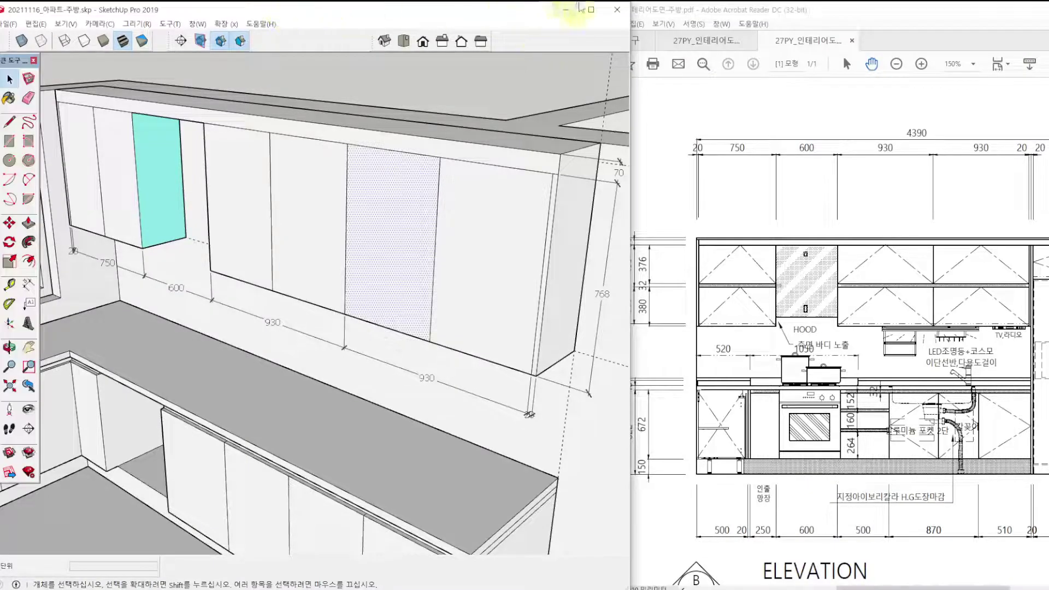
click(592, 9)
scroll(606, 248, down, 5)
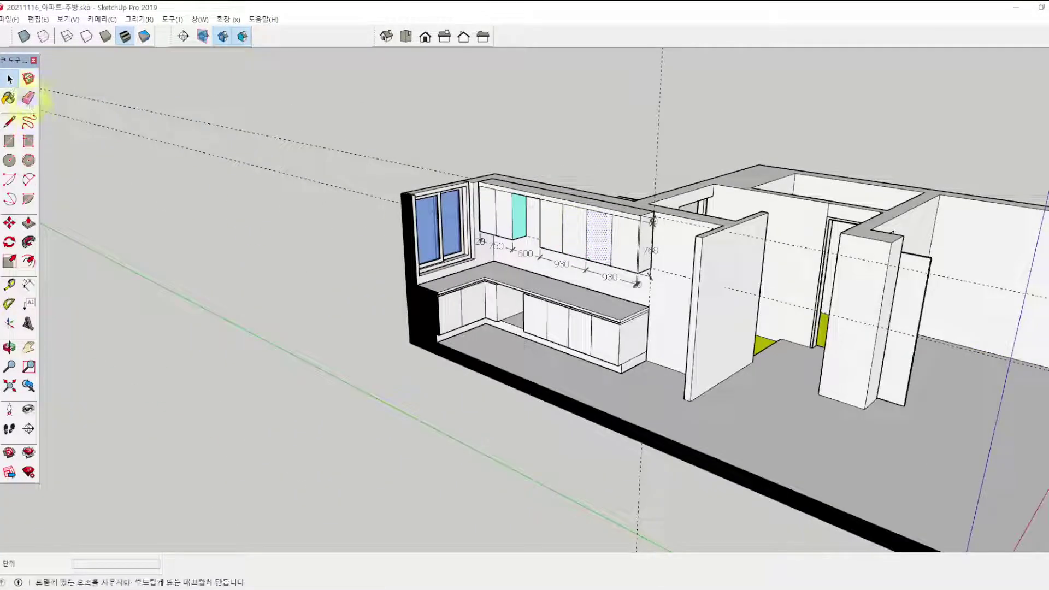
key(e)
click(347, 153)
click(352, 190)
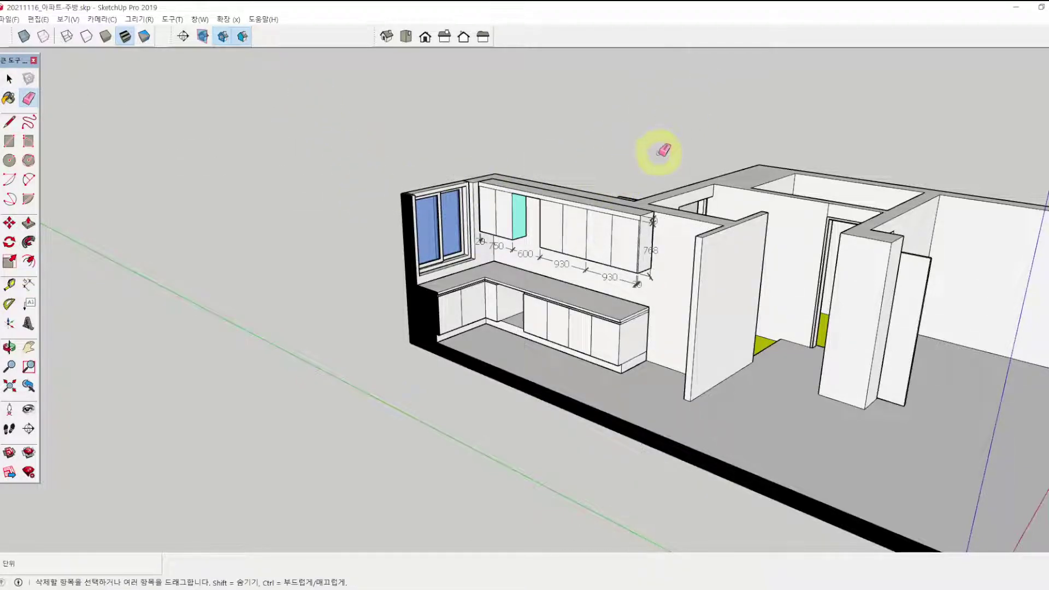
Group all the connected geometry of the upper cabinet and select it to check the grouping.
key(space)
scroll(595, 223, up, 3)
click(591, 229)
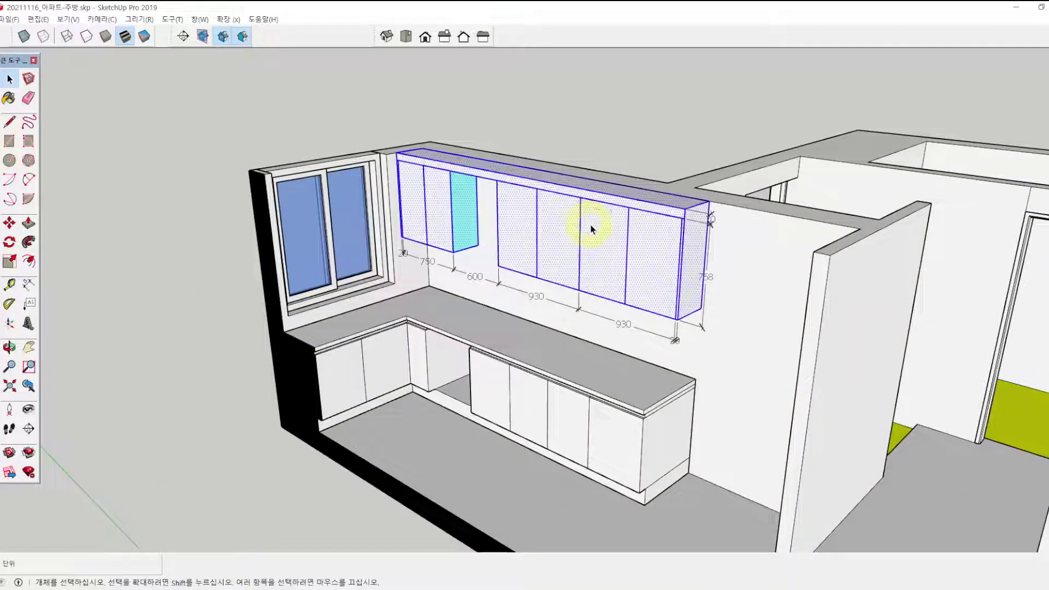
right_click(591, 229)
click(637, 322)
click(625, 389)
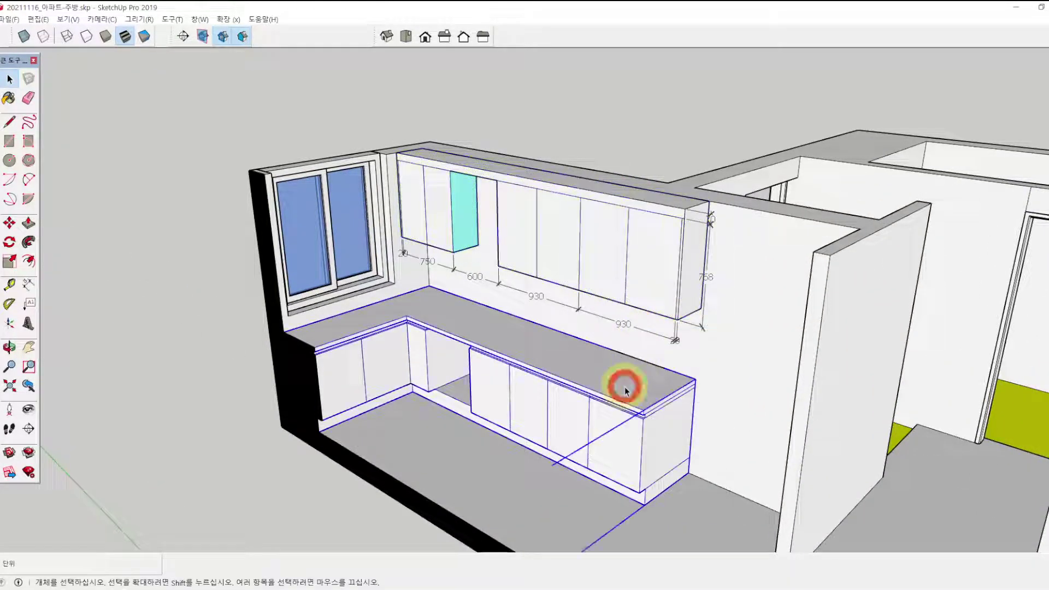
click(647, 265)
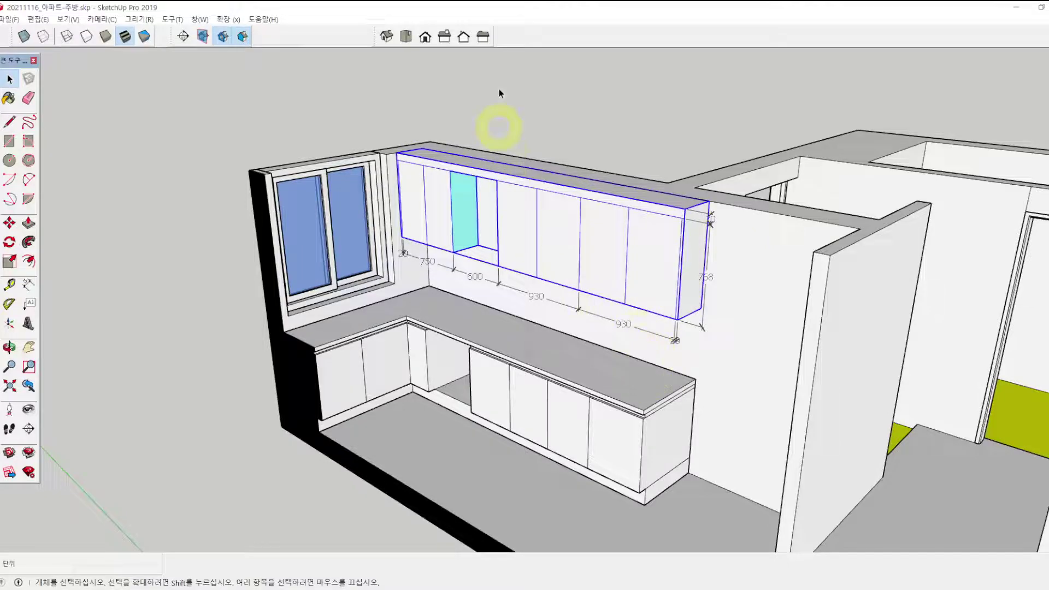
Import the SketchUp file 27PY-DINING_SOURCE (1).skp from the Downloads folder, with the file type set to SketchUp (*.skp).
shift+middle_drag(570, 124, 483, 132)
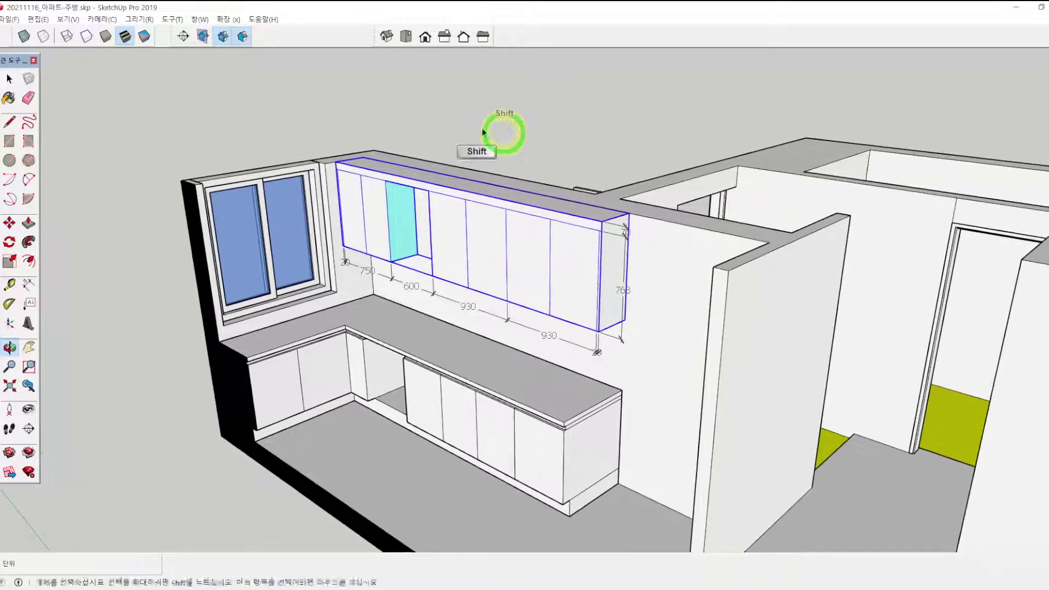
click(10, 19)
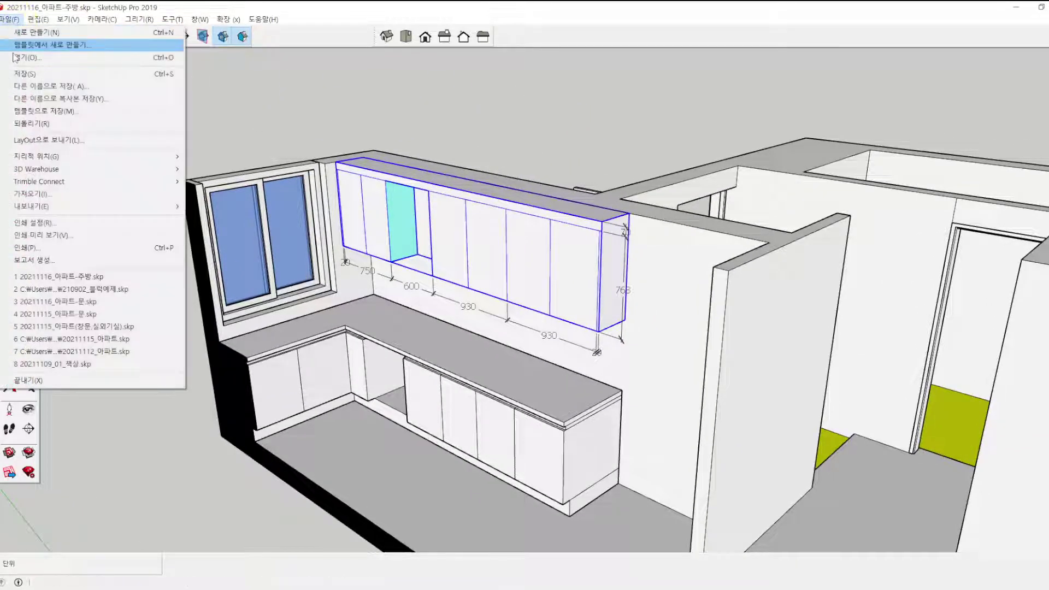
click(32, 195)
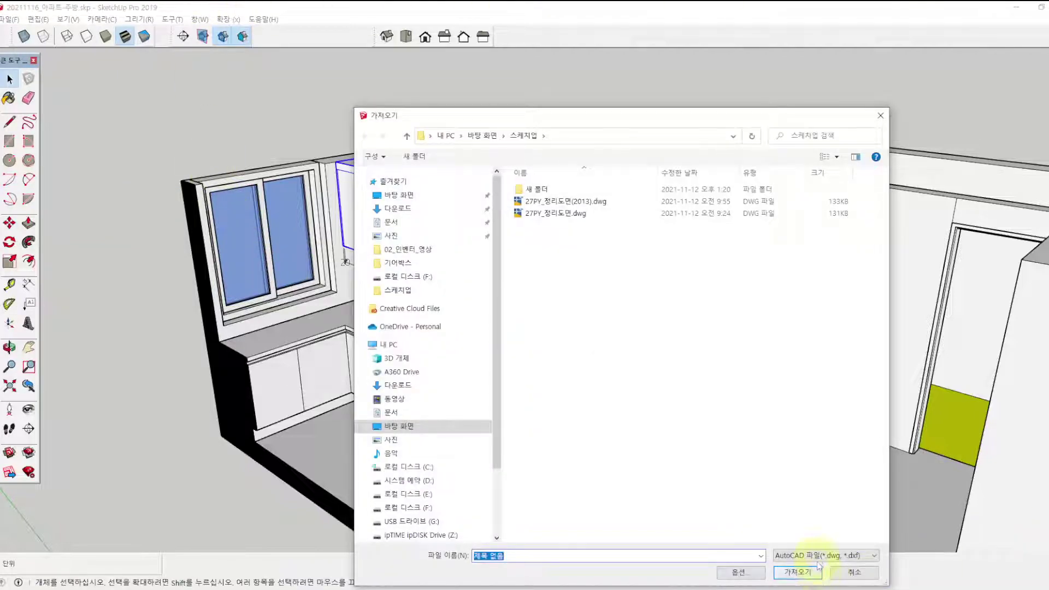
click(818, 556)
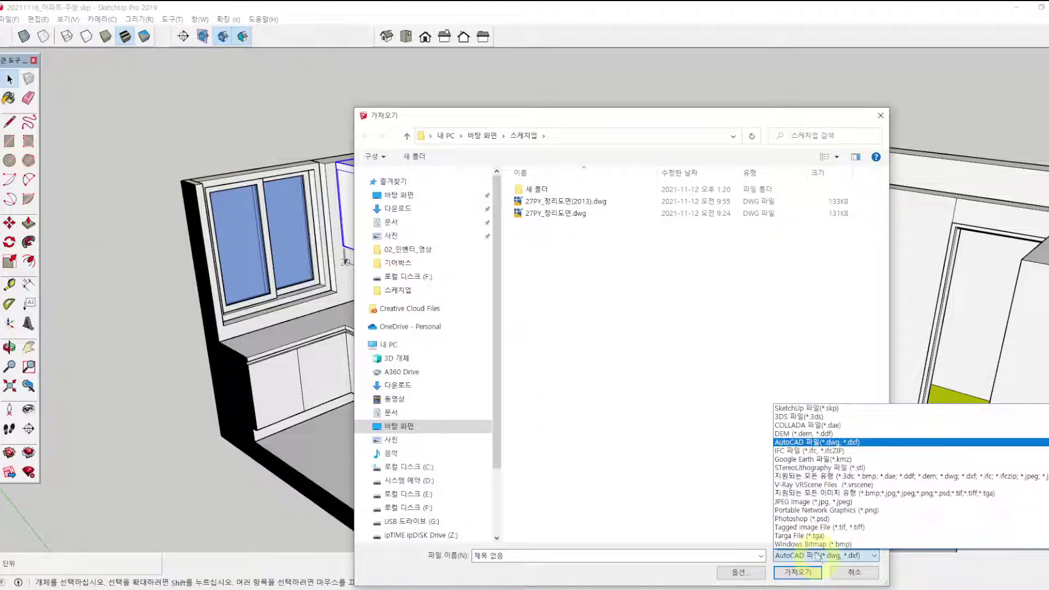
click(813, 409)
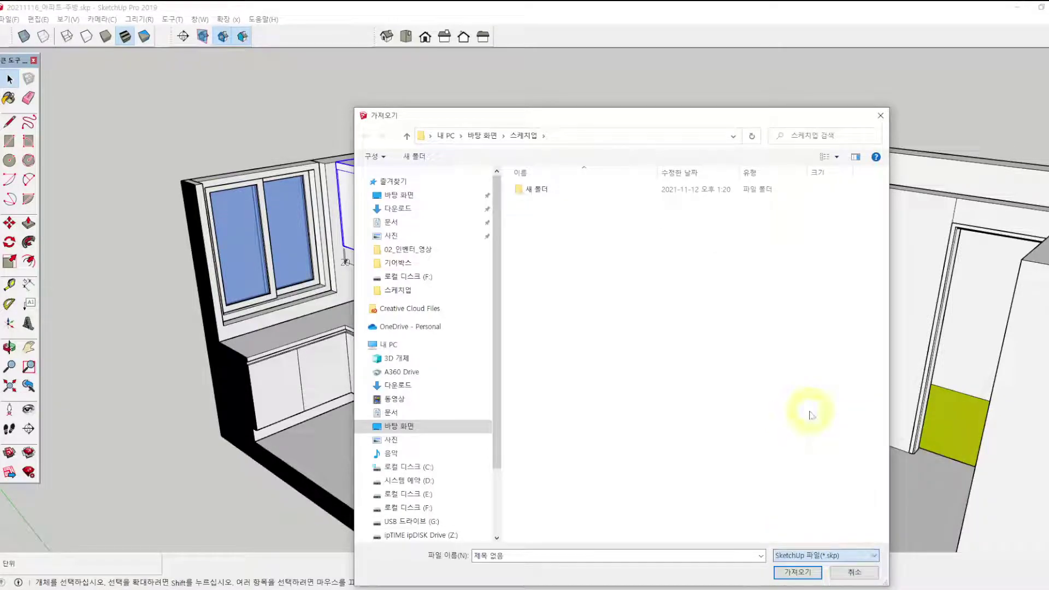
click(398, 209)
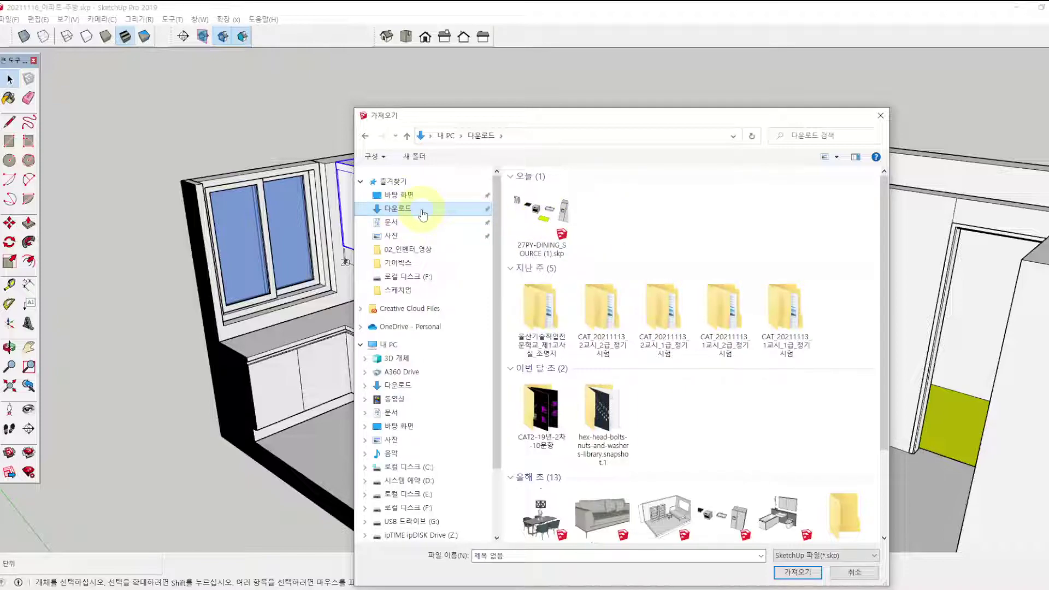
click(538, 214)
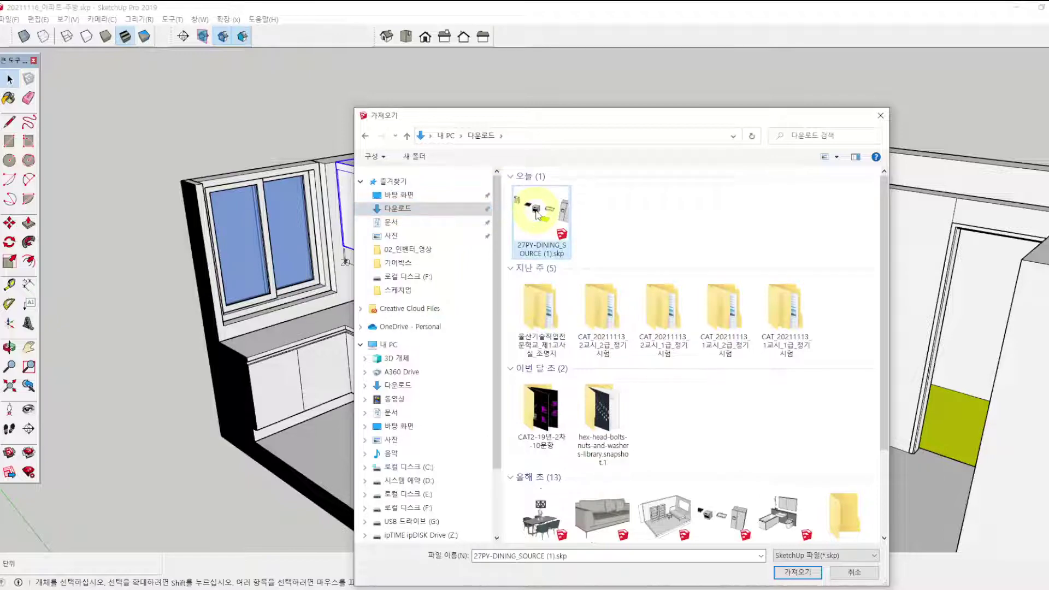
click(802, 577)
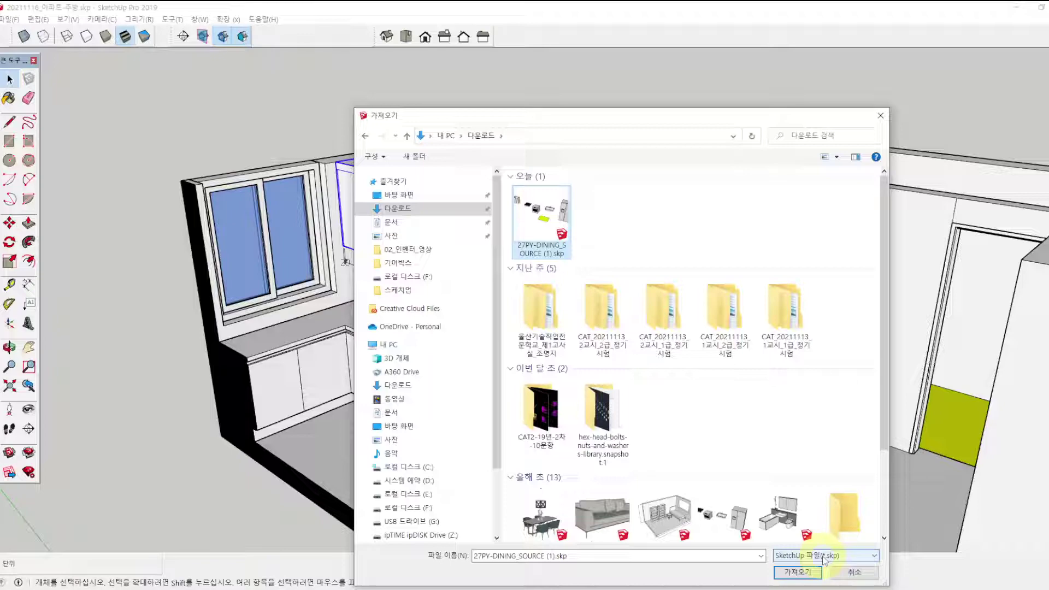
click(797, 572)
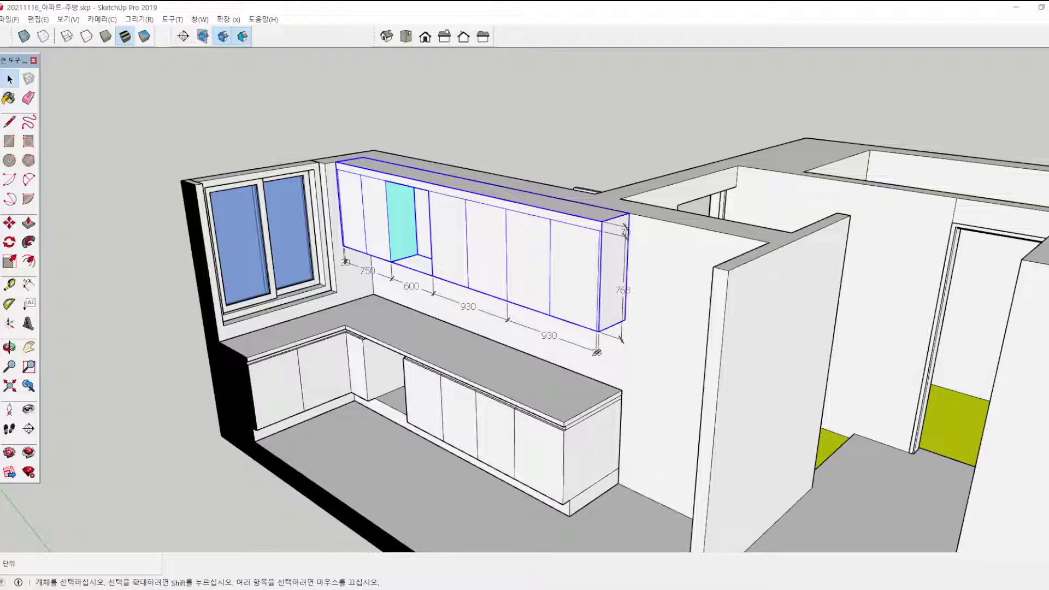
Place the imported kitchen appliance component outside the apartment and move it close to the kitchen's window wall.
click(504, 189)
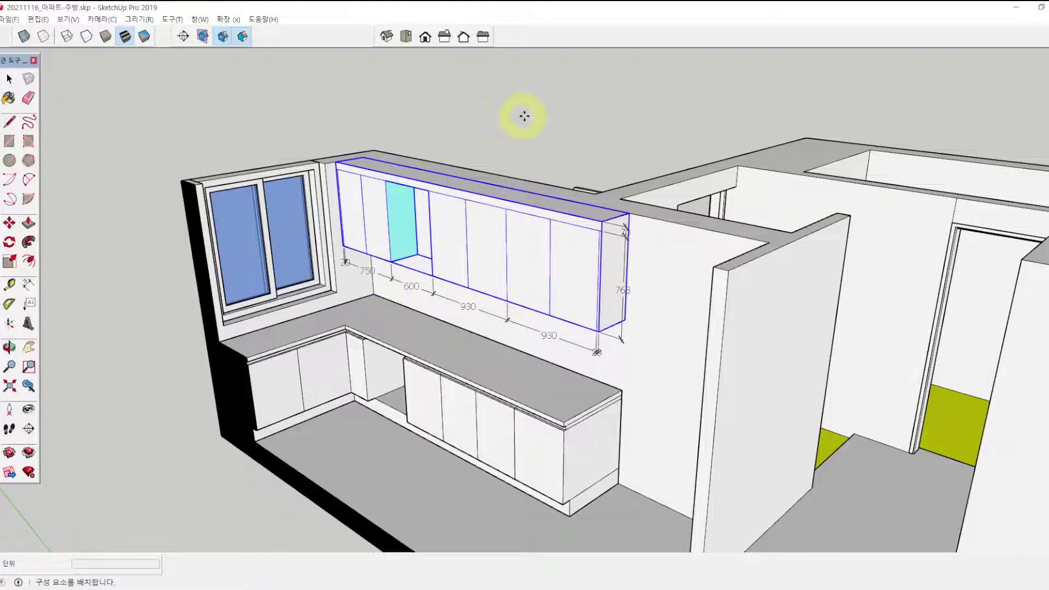
scroll(524, 116, down, 10)
shift+middle_drag(511, 103, 499, 220)
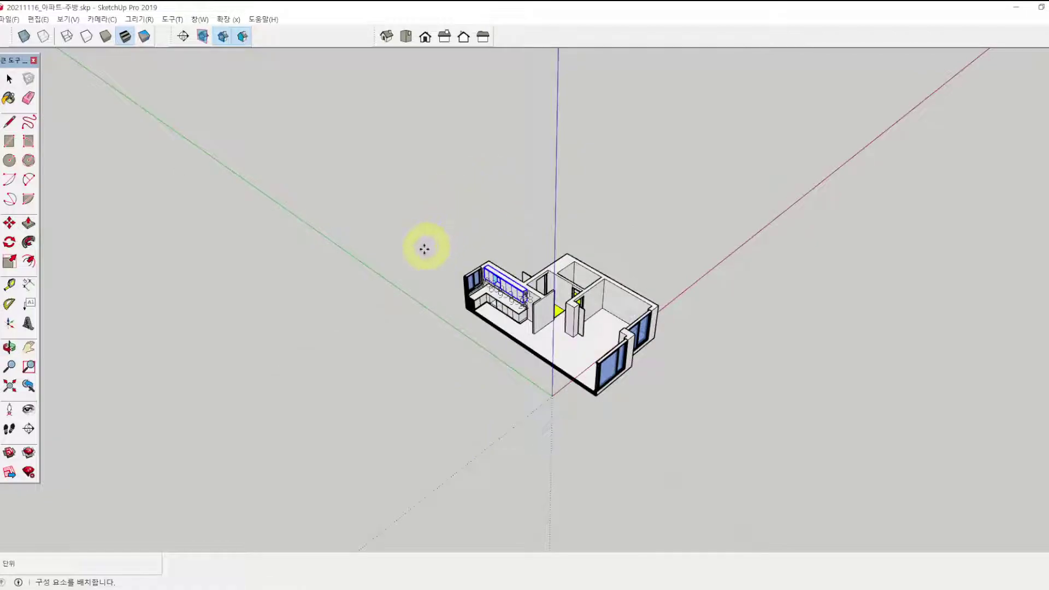
click(429, 230)
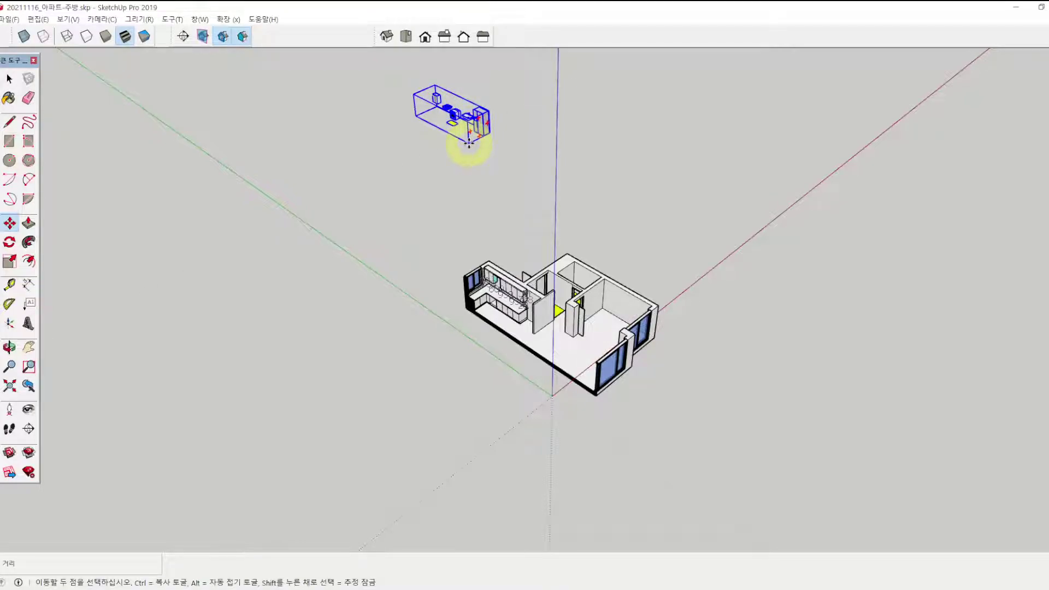
click(469, 143)
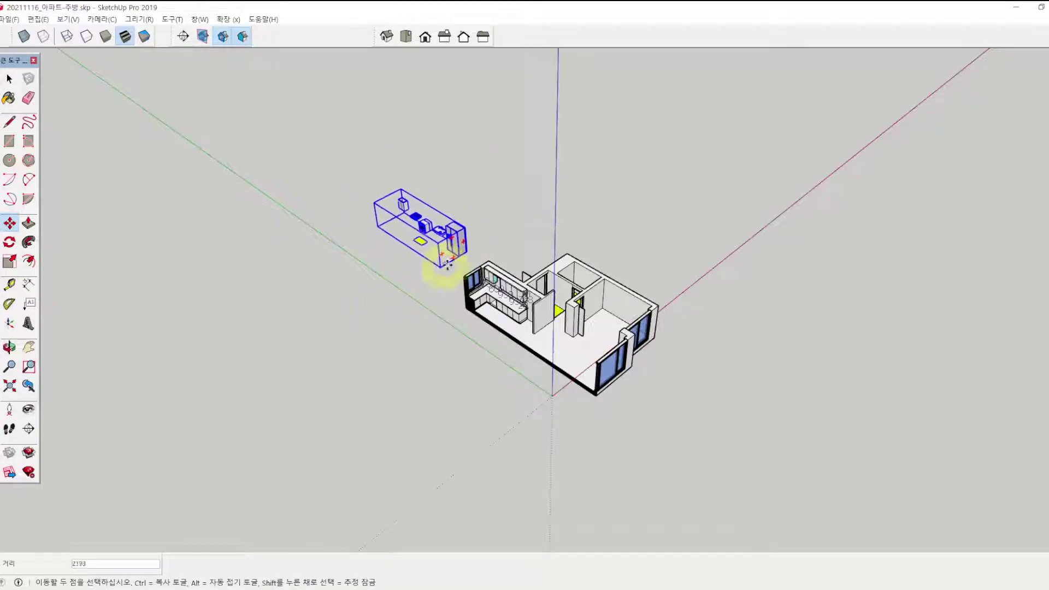
click(449, 269)
Explode the imported kitchen appliance component into separate refrigerator, sink, oven, cooktop and hood objects, then clear the selection.
scroll(449, 269, up, 5)
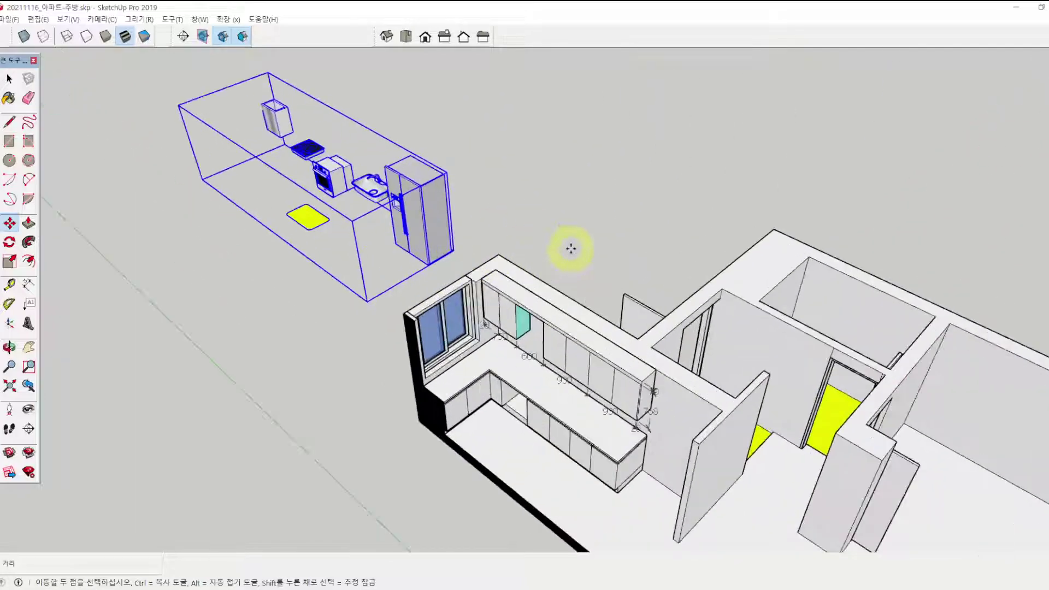
middle_drag(562, 216, 635, 142)
right_click(383, 245)
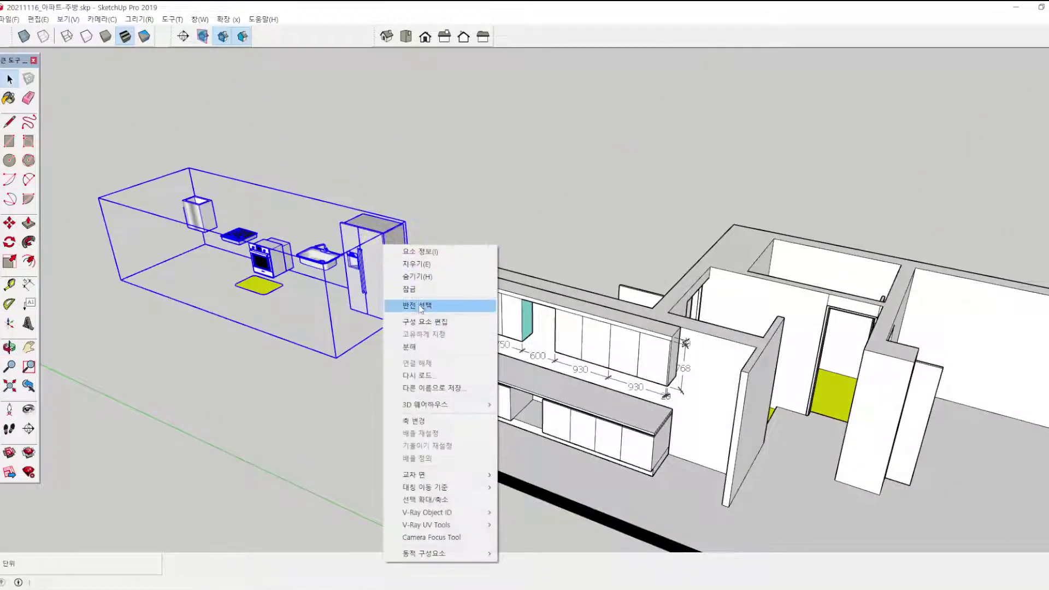
click(417, 347)
right_click(384, 258)
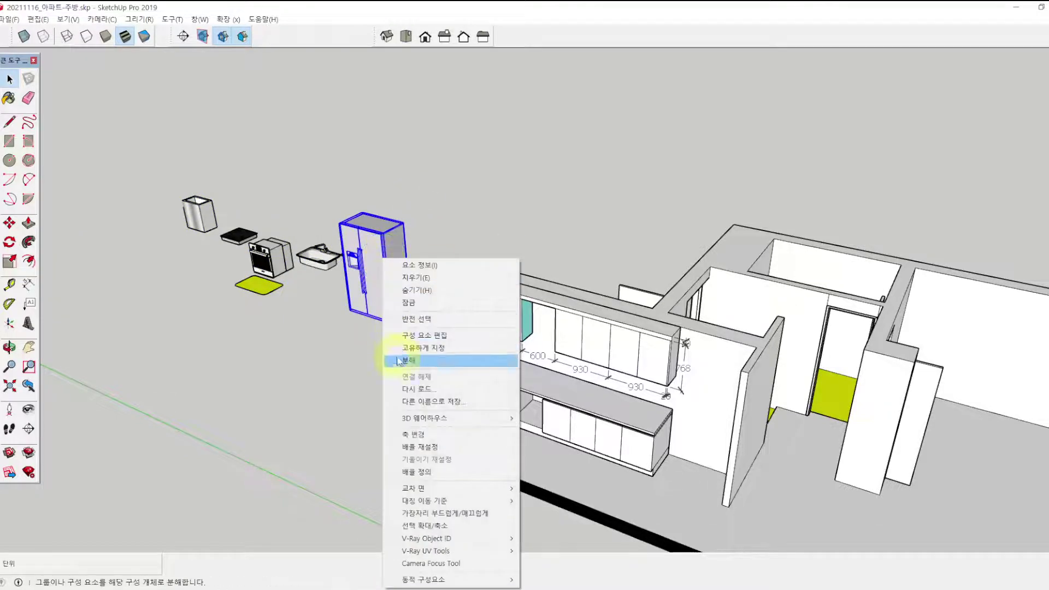
click(497, 188)
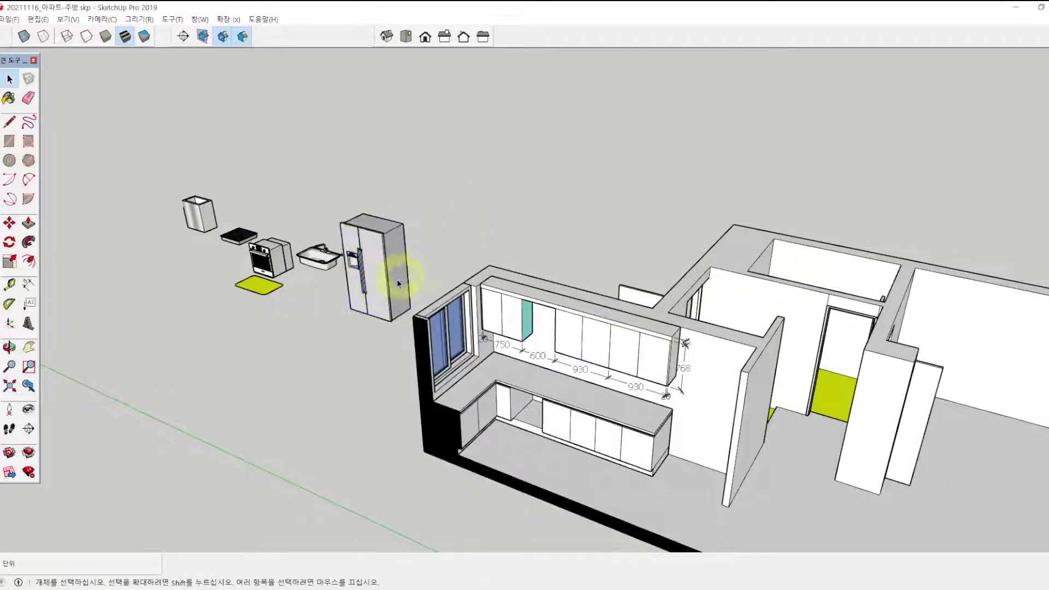
click(375, 265)
right_click(377, 267)
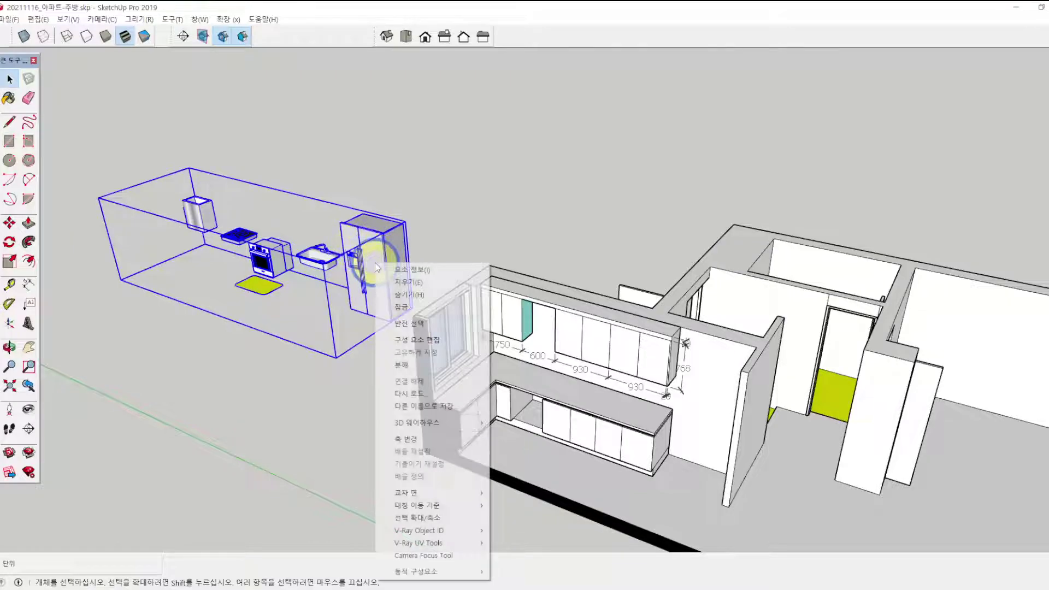
click(401, 364)
click(445, 211)
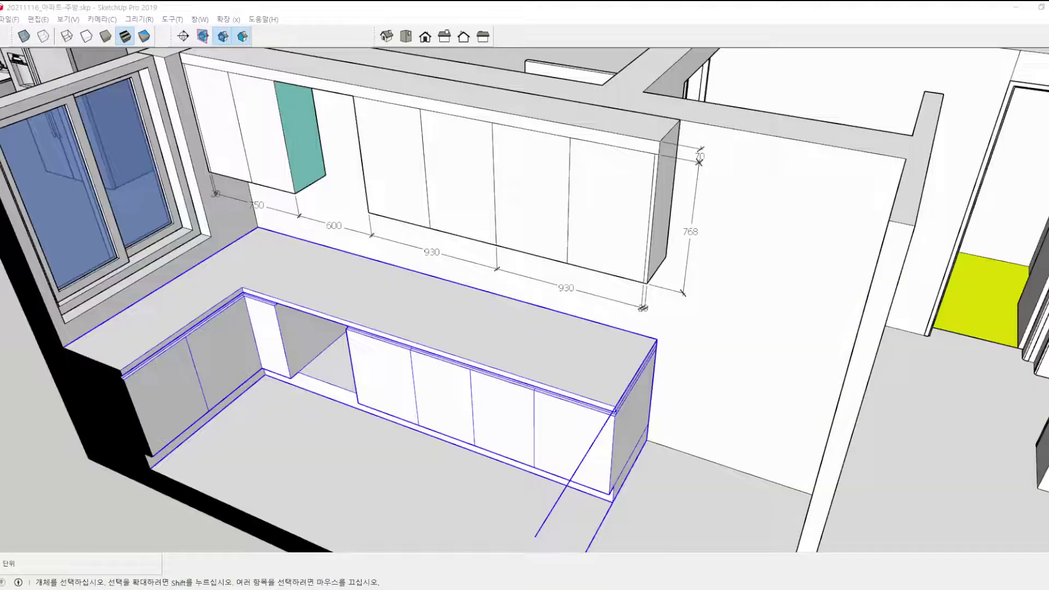
Open the lower cabinet group for editing and copy the countertop's long wall-side edge 10 mm inward.
right_click(600, 389)
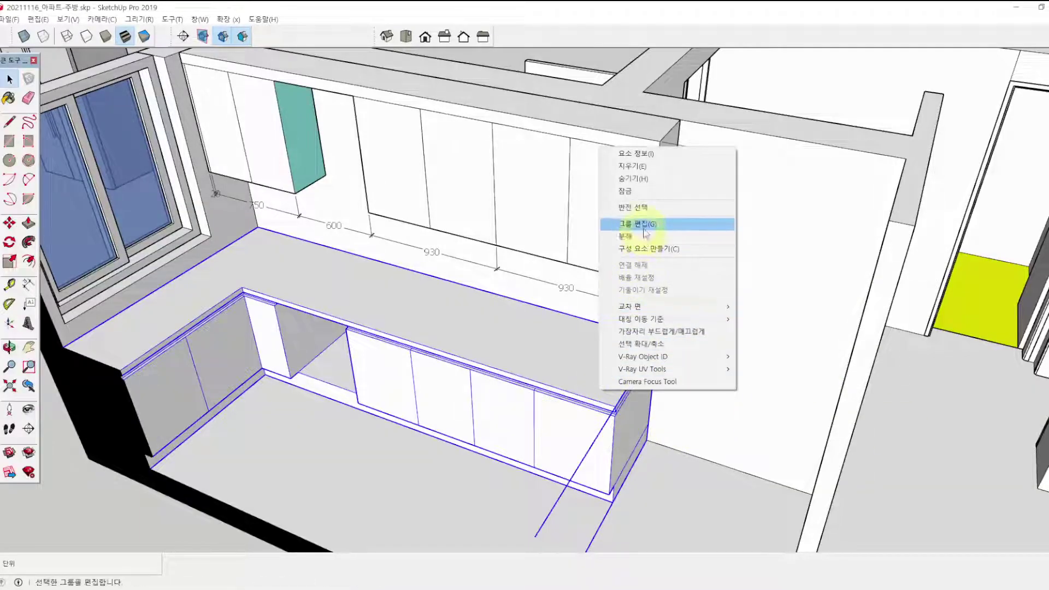
click(645, 229)
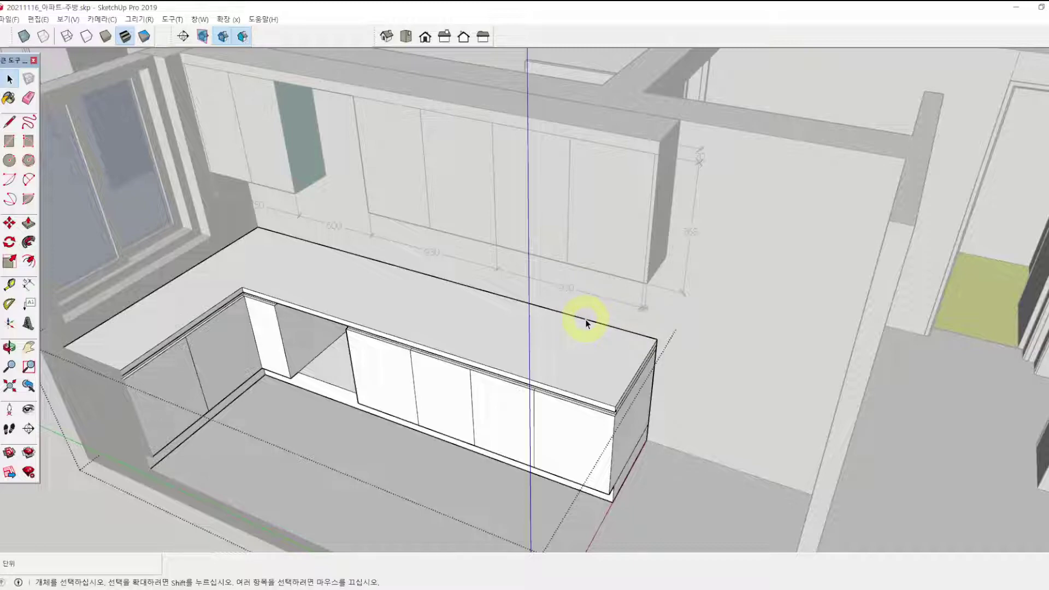
click(585, 323)
key(m)
click(585, 321)
key(ctrl)
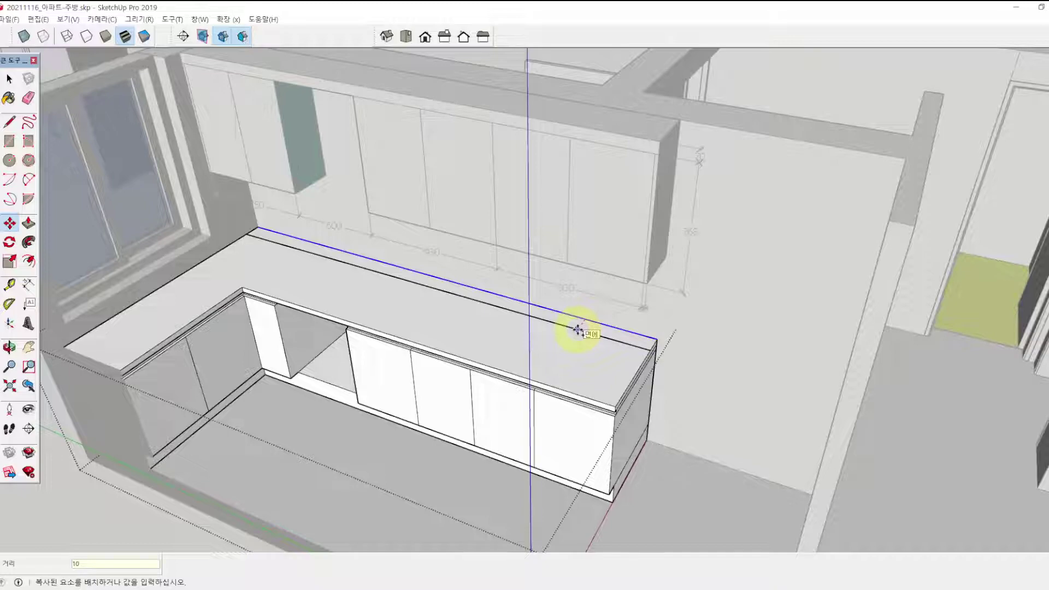
key(Return)
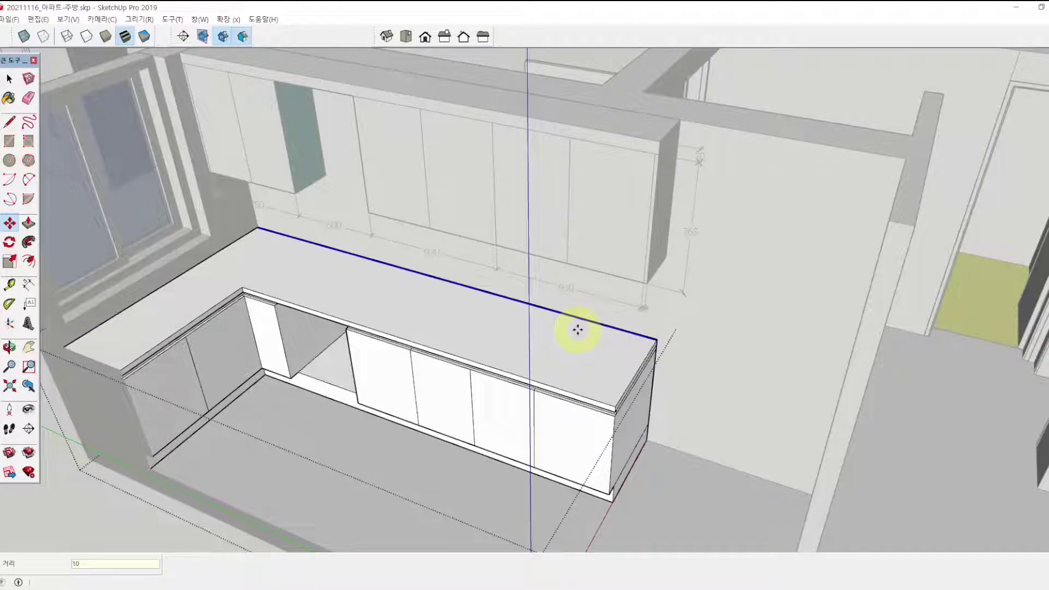
Push/Pull the narrow strip along the countertop's wall edge up 40 mm to form a backsplash lip.
scroll(585, 335, up, 8)
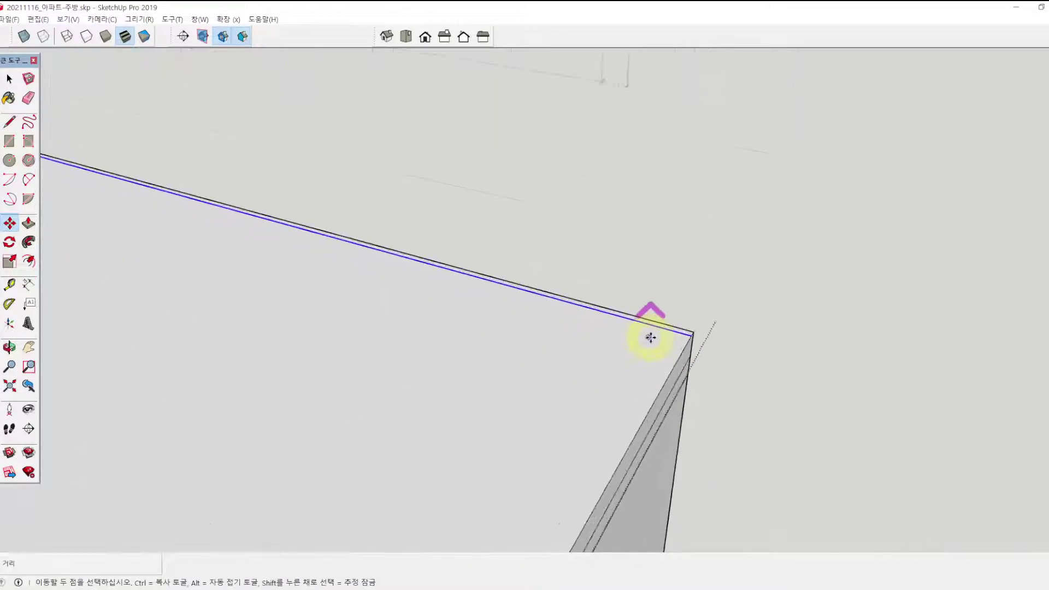
key(p)
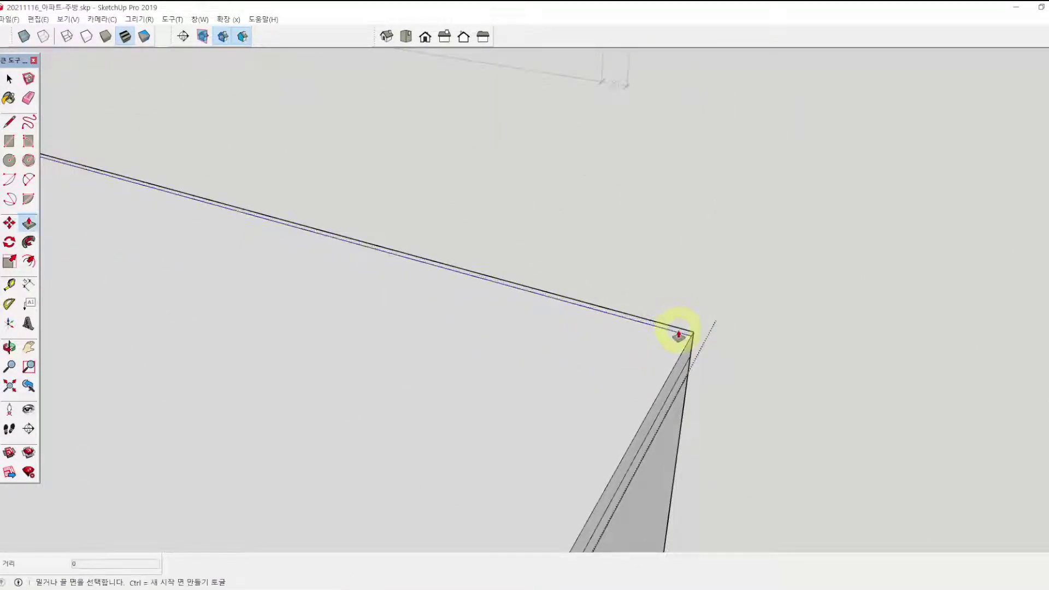
click(676, 326)
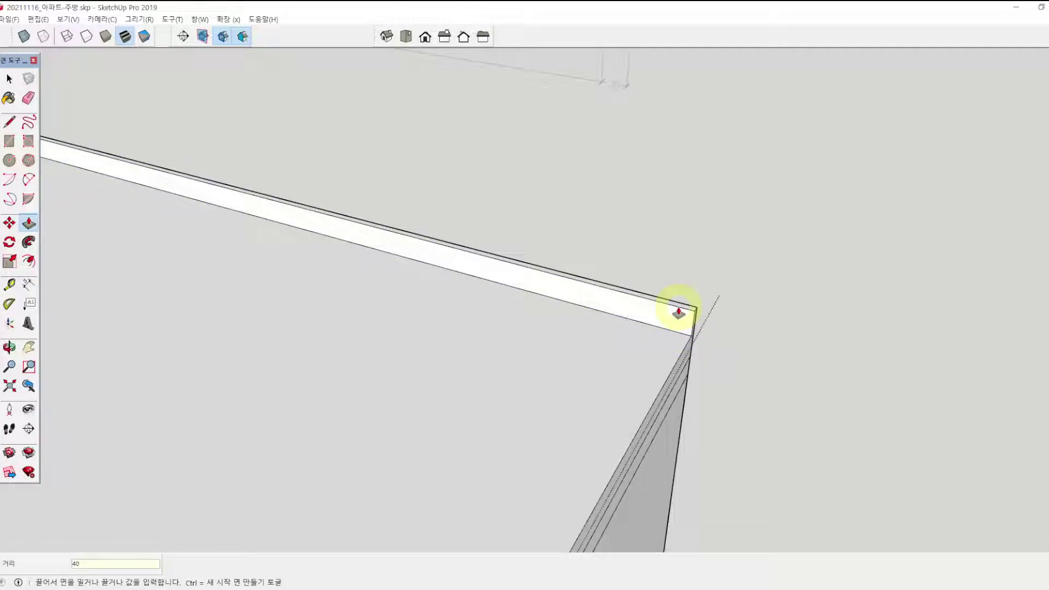
click(678, 314)
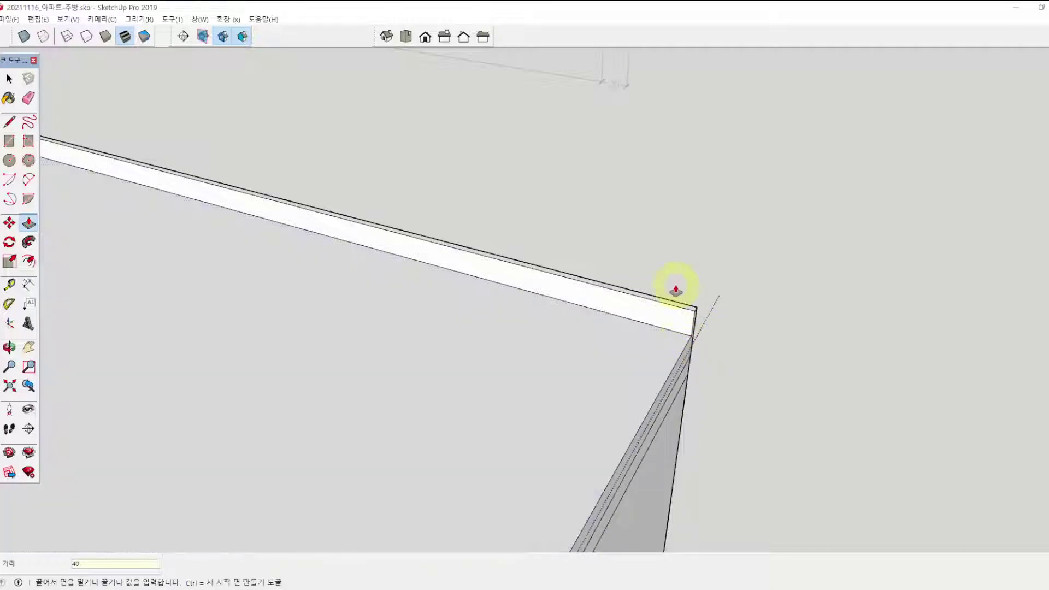
Dimension the backsplash lip's height at the countertop's open end and leave the group.
click(29, 284)
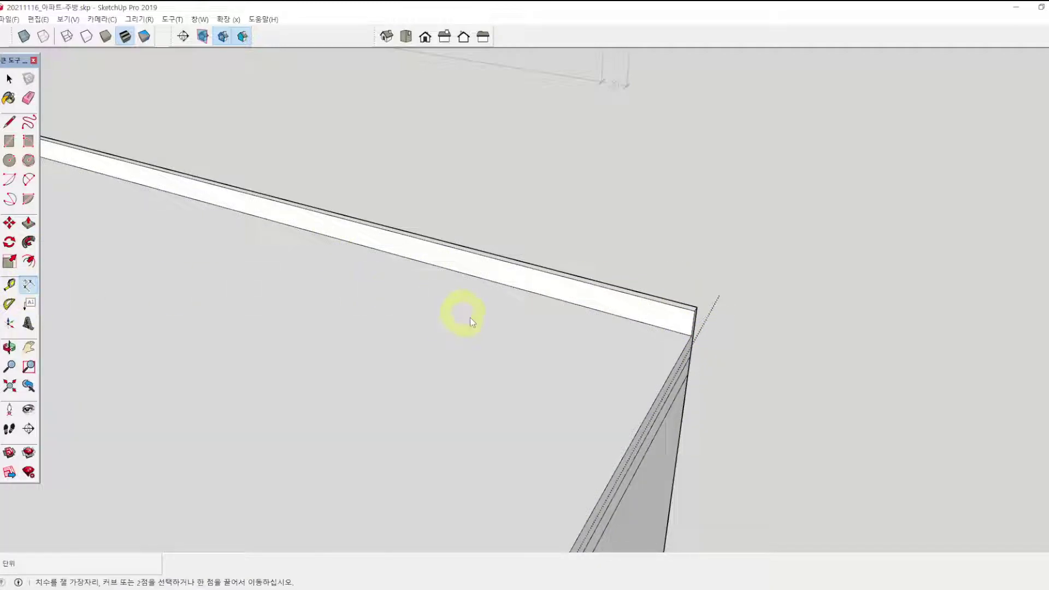
click(694, 311)
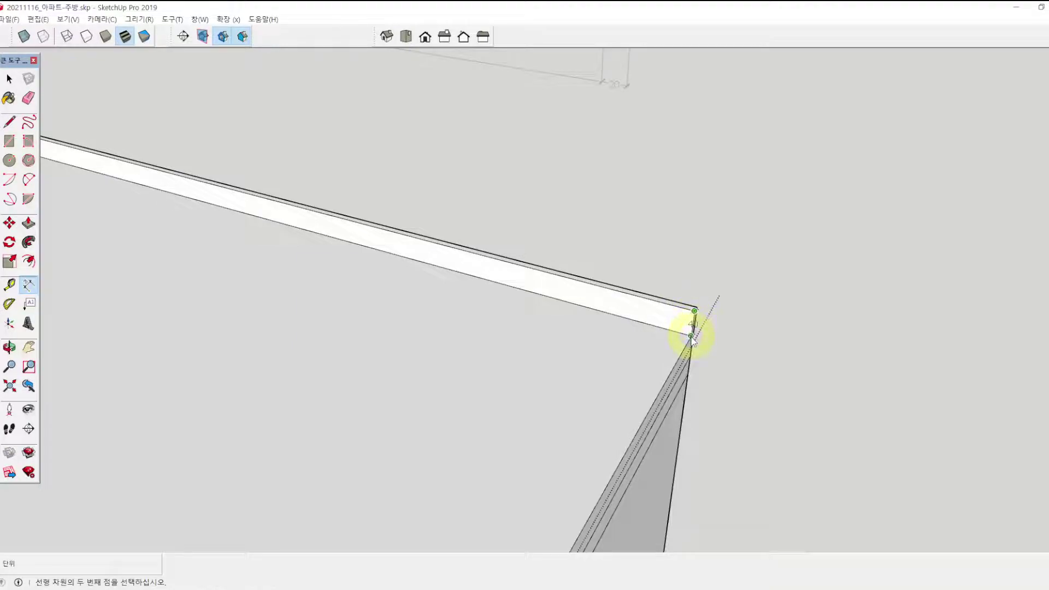
click(691, 336)
click(721, 345)
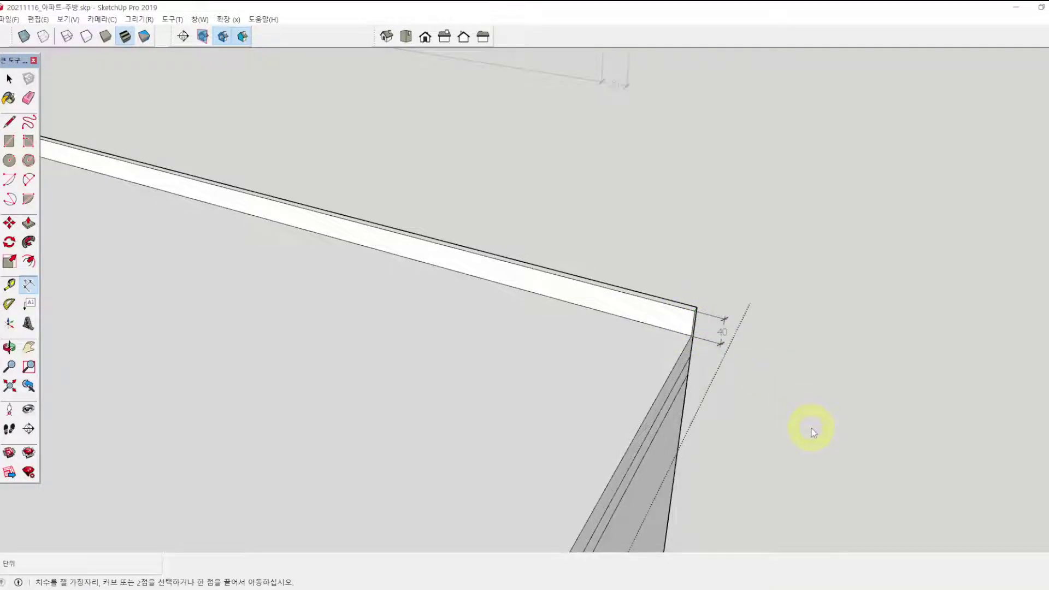
key(space)
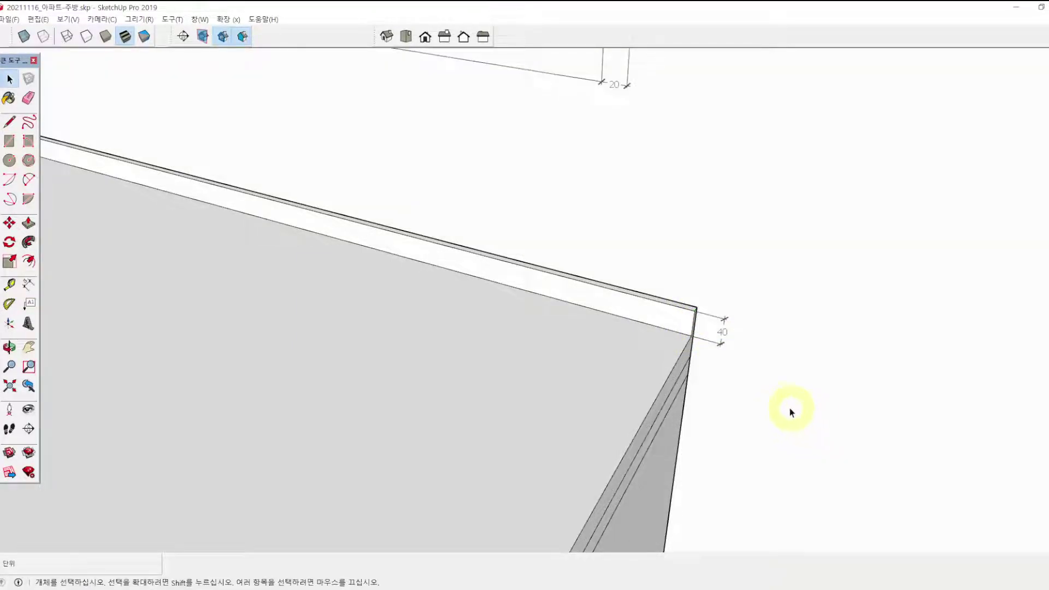
Select the lower cabinet group and check that the new backsplash lip and dimension belong to it.
scroll(789, 409, down, 6)
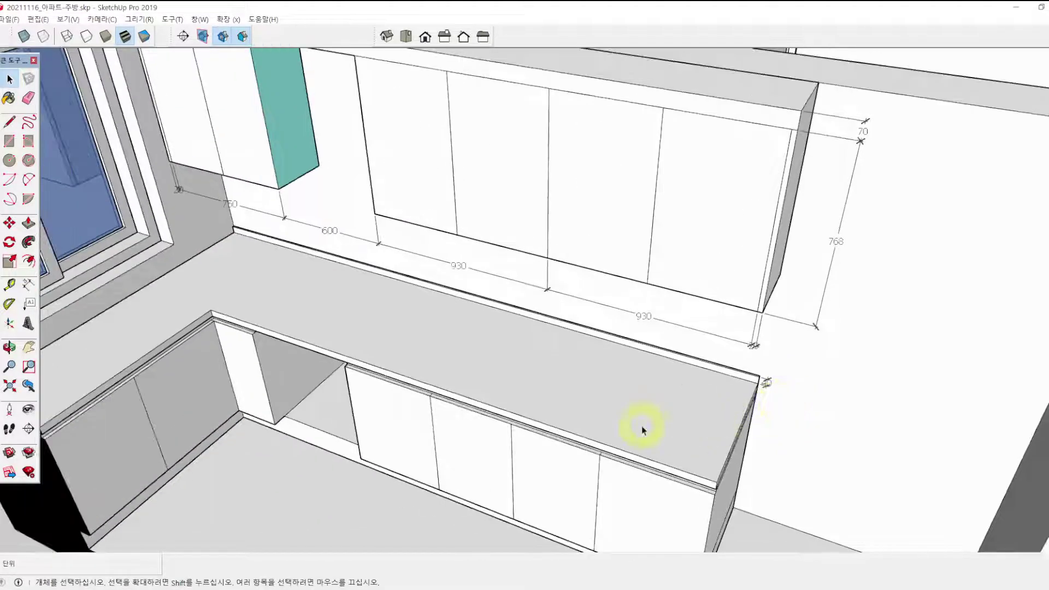
click(733, 480)
middle_drag(733, 480, 720, 417)
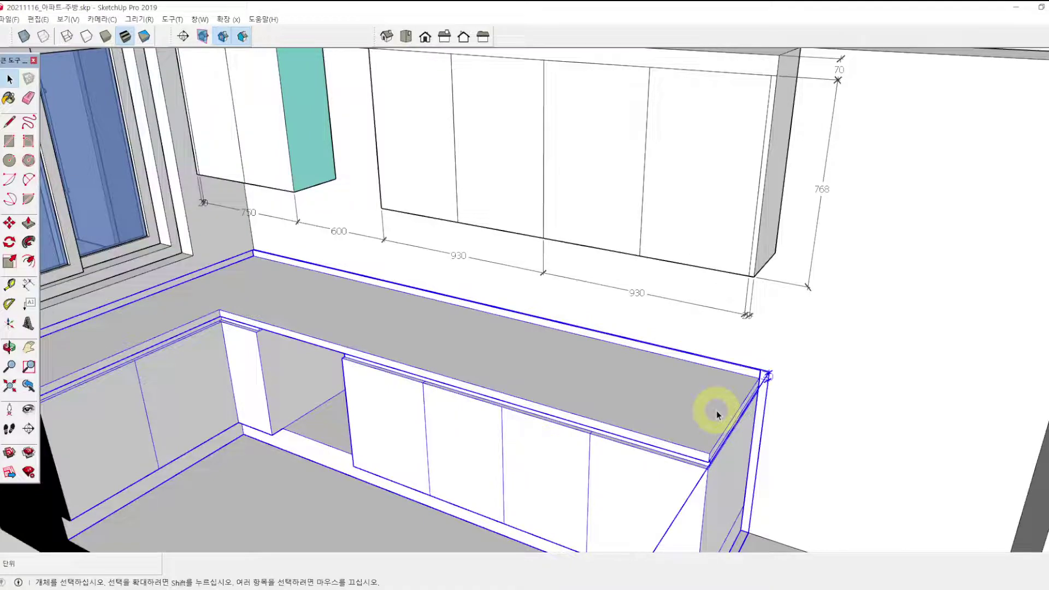
scroll(770, 432, up, 4)
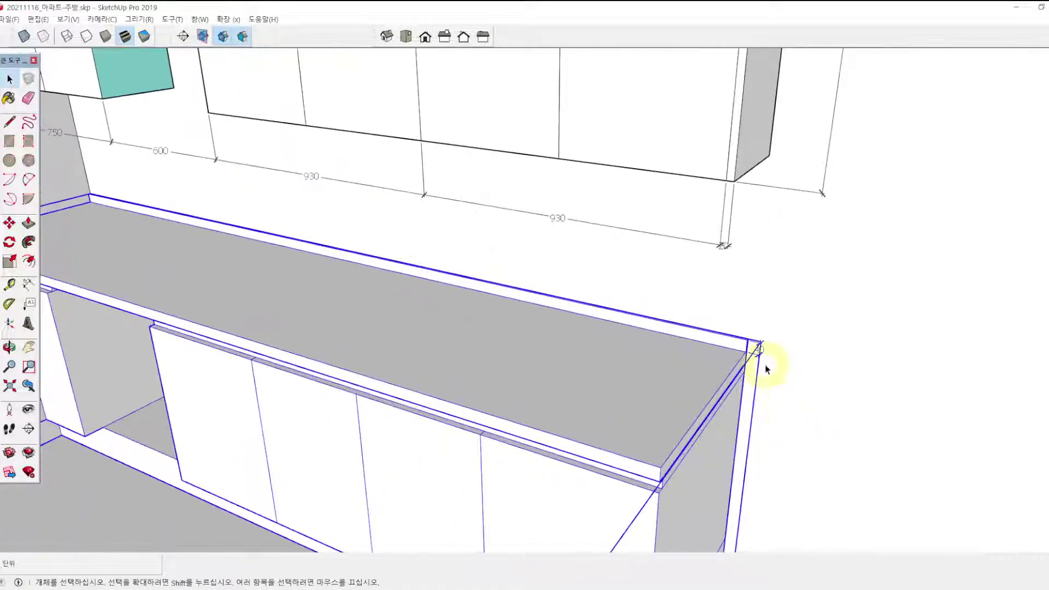
right_click(708, 353)
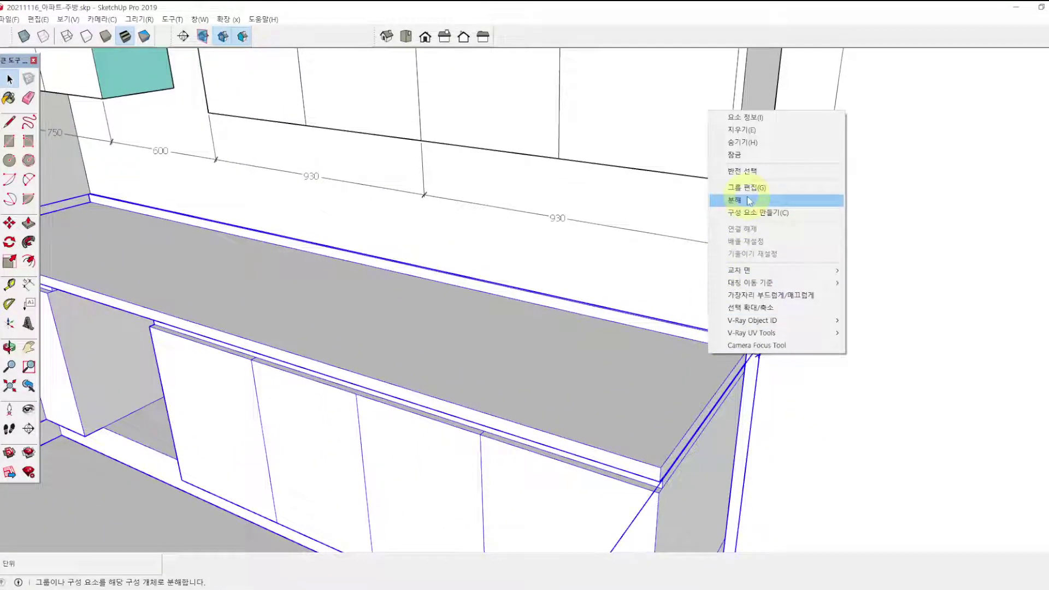
click(916, 395)
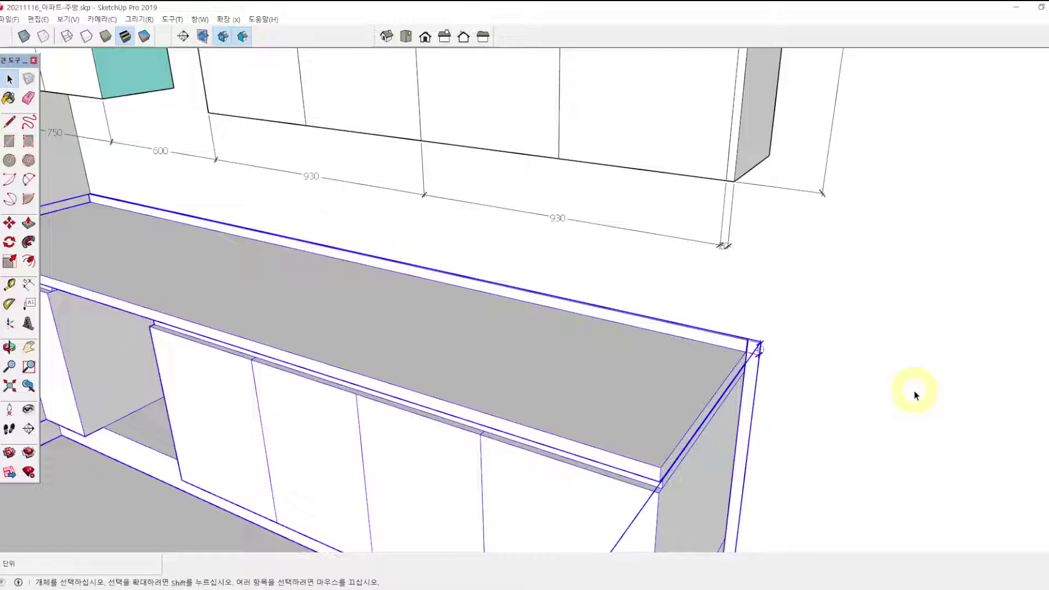
scroll(914, 389, down, 5)
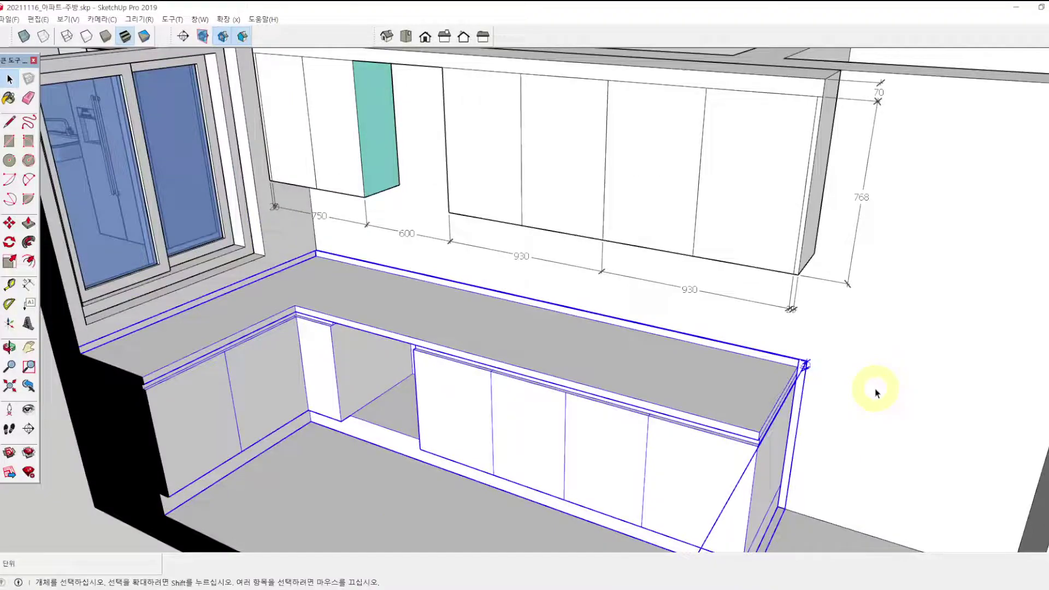
scroll(876, 393, down, 4)
Switch to the Photos viewer, bring up the kitchen photo 02_주방 (4).JPG, and widen the SketchUp window beside it.
middle_drag(644, 362, 655, 401)
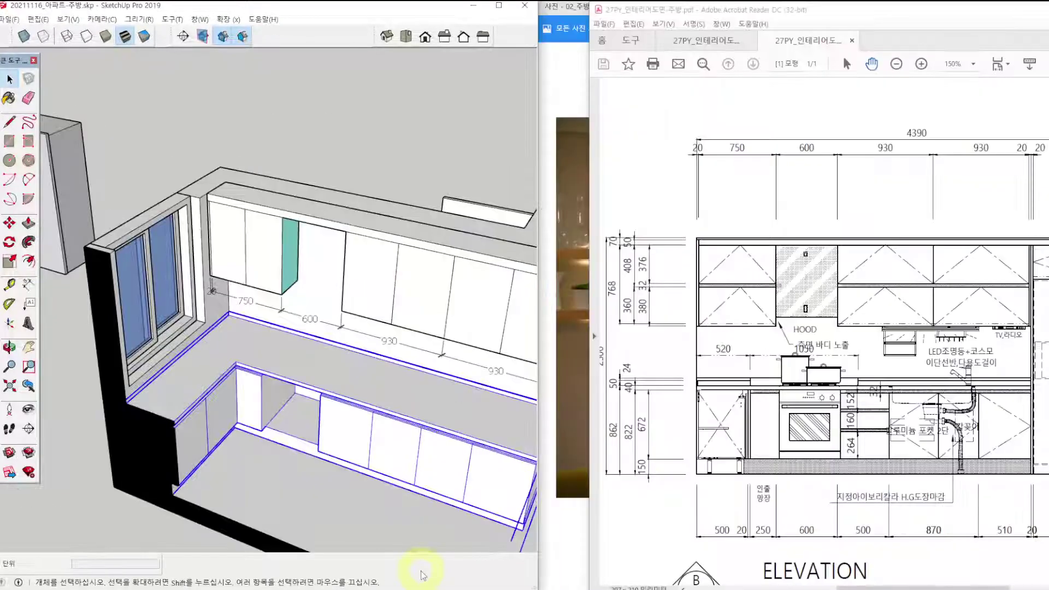
click(563, 339)
click(560, 327)
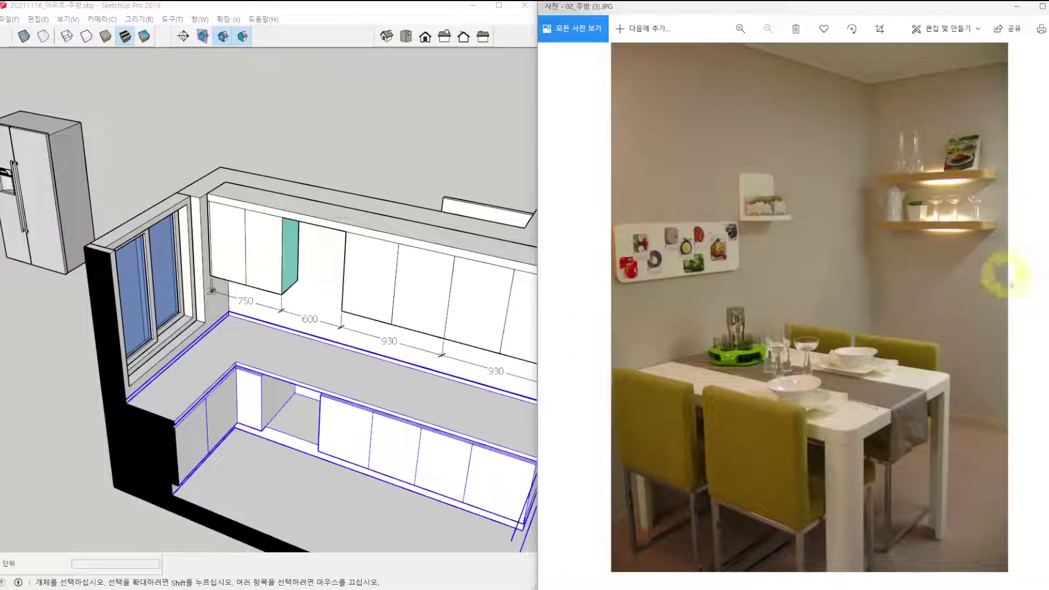
click(1041, 304)
scroll(944, 371, up, 3)
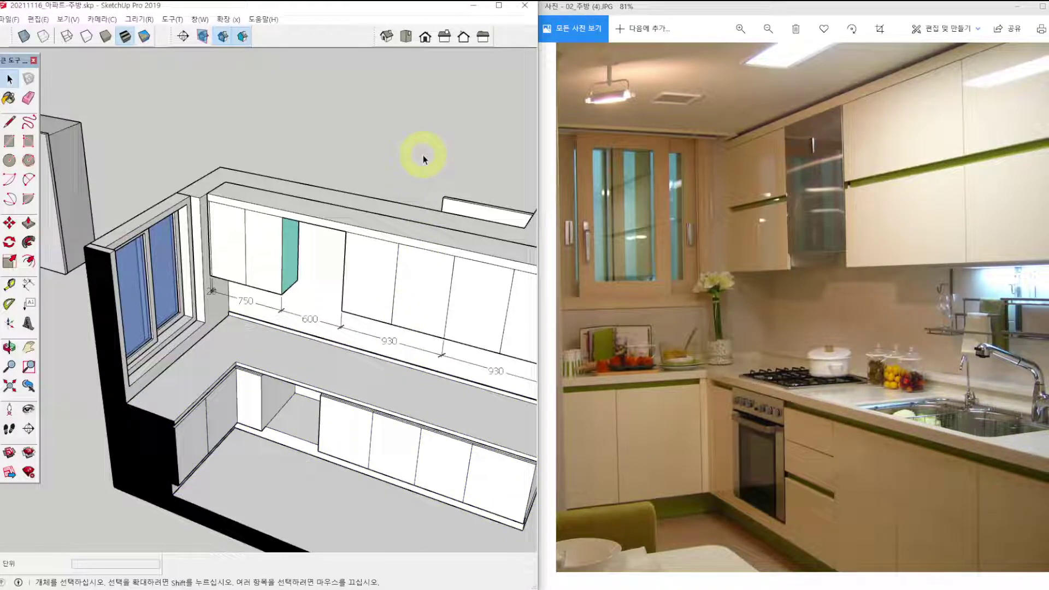
drag(539, 122, 612, 123)
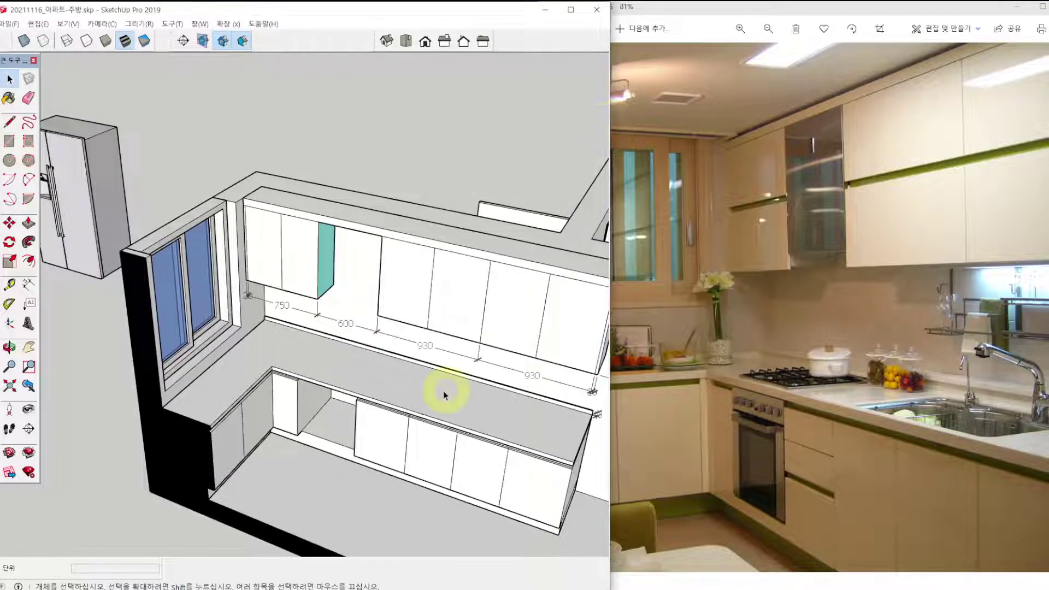
Select the upper and lower cabinet groups in turn and compare their door layout with the kitchen photo.
middle_drag(444, 392, 464, 412)
scroll(399, 328, down, 2)
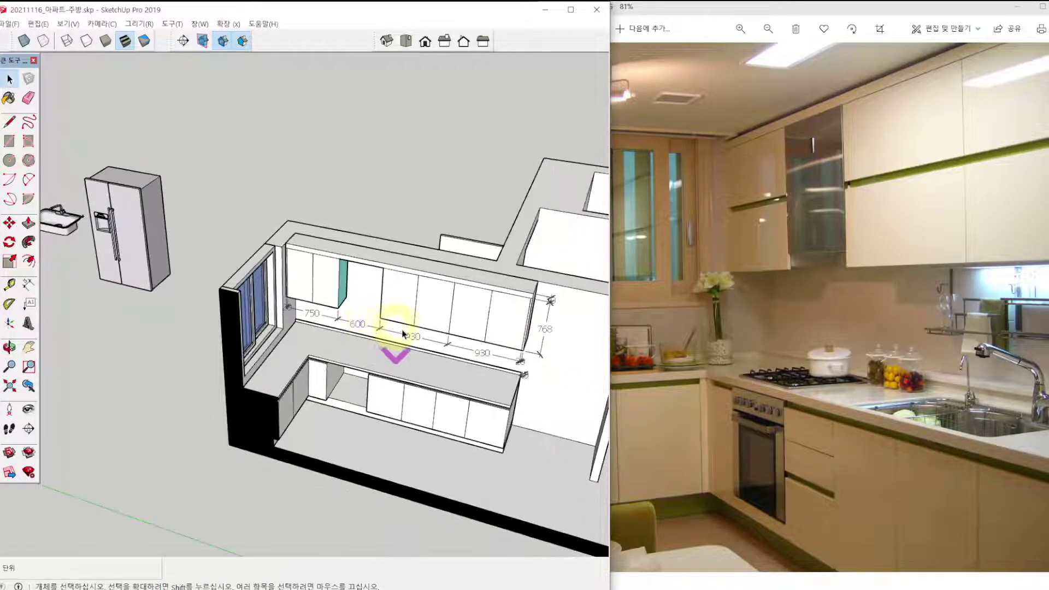
scroll(412, 328, up, 2)
click(437, 320)
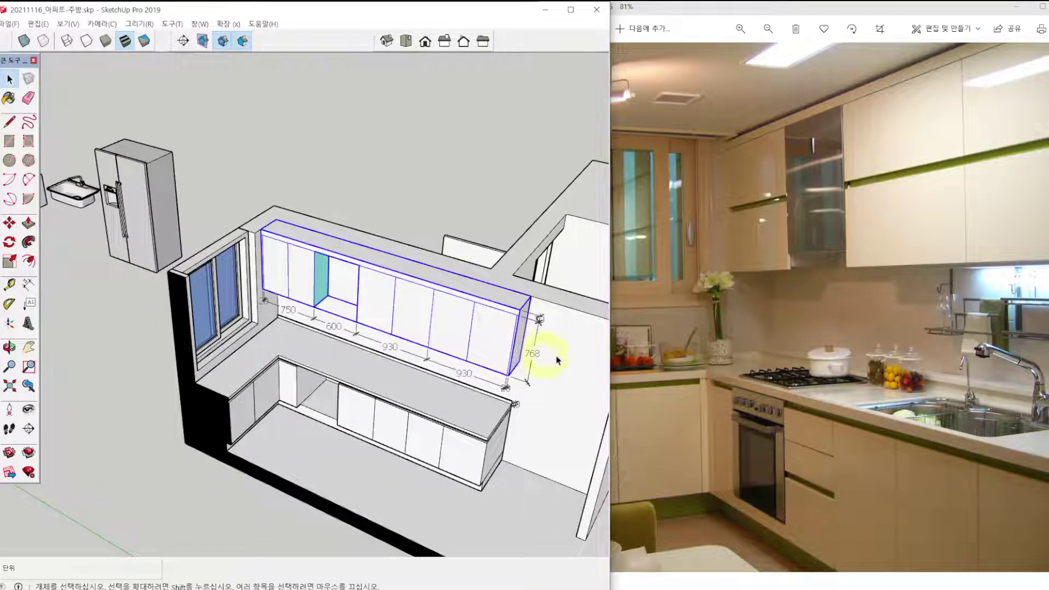
middle_drag(557, 361, 187, 281)
click(320, 364)
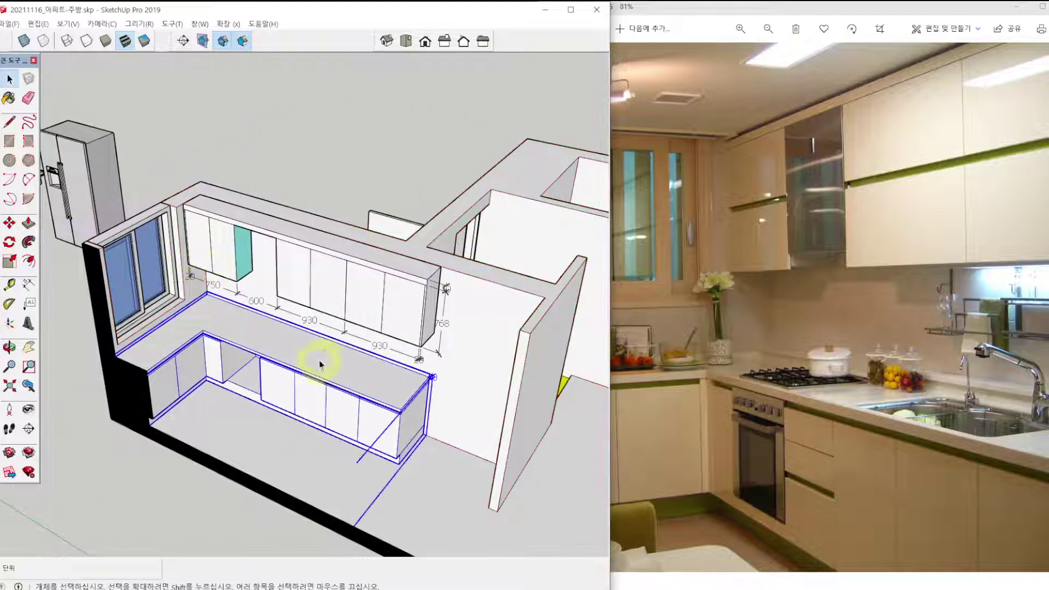
scroll(319, 362, up, 2)
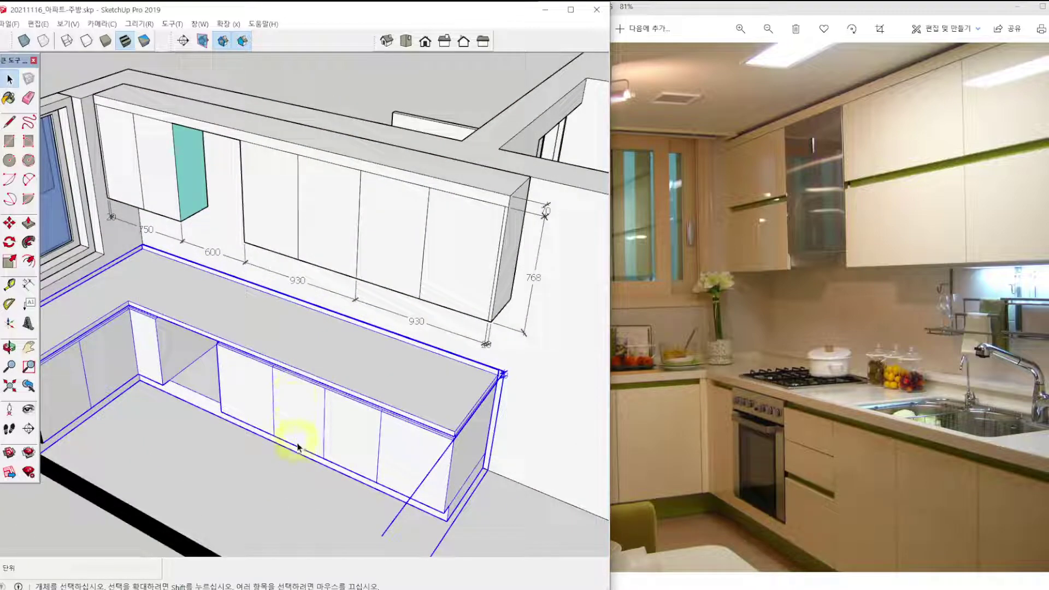
scroll(286, 437, up, 2)
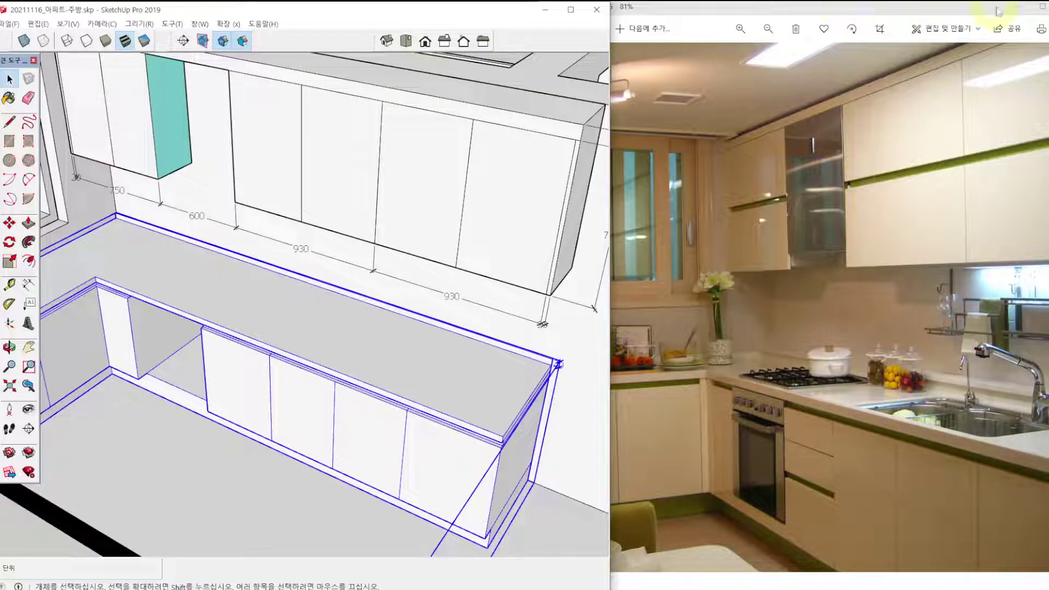
Minimize the photo viewer and compare the lower cabinet's door divisions with elevation B in the PDF drawing.
click(1020, 11)
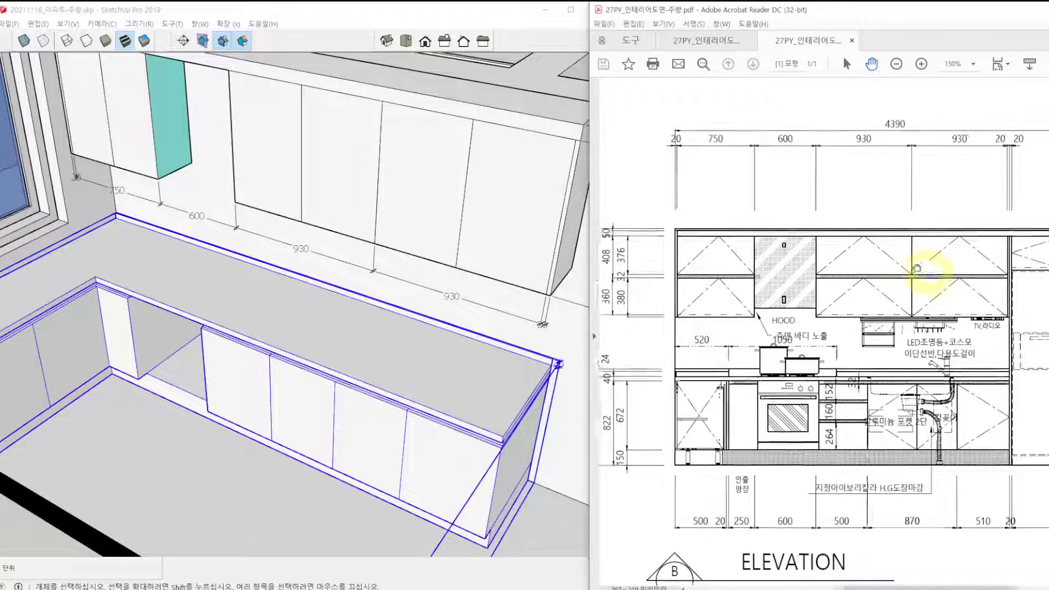
drag(929, 277, 899, 266)
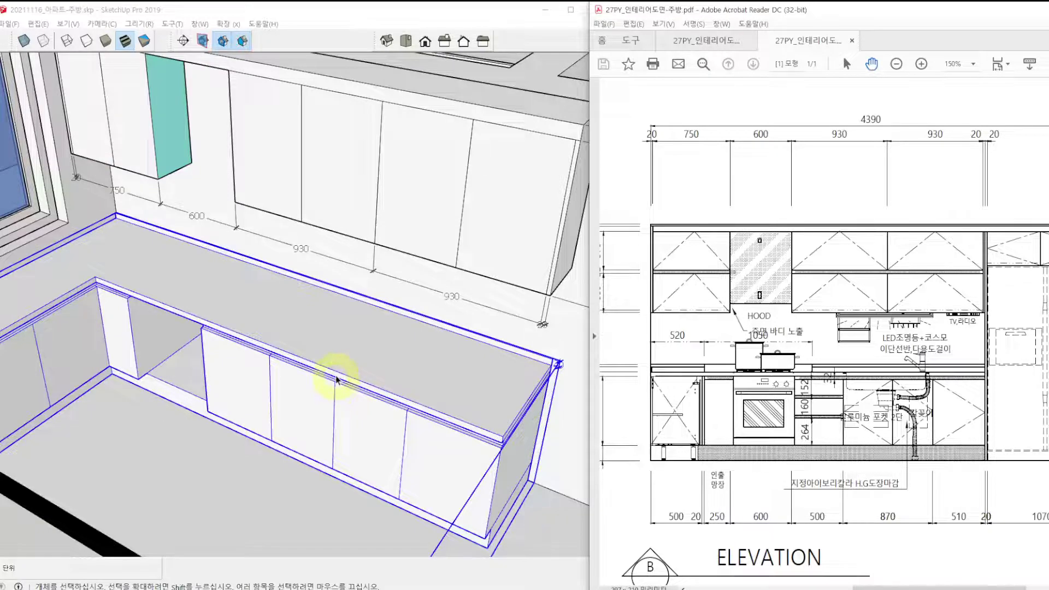
scroll(336, 380, up, 3)
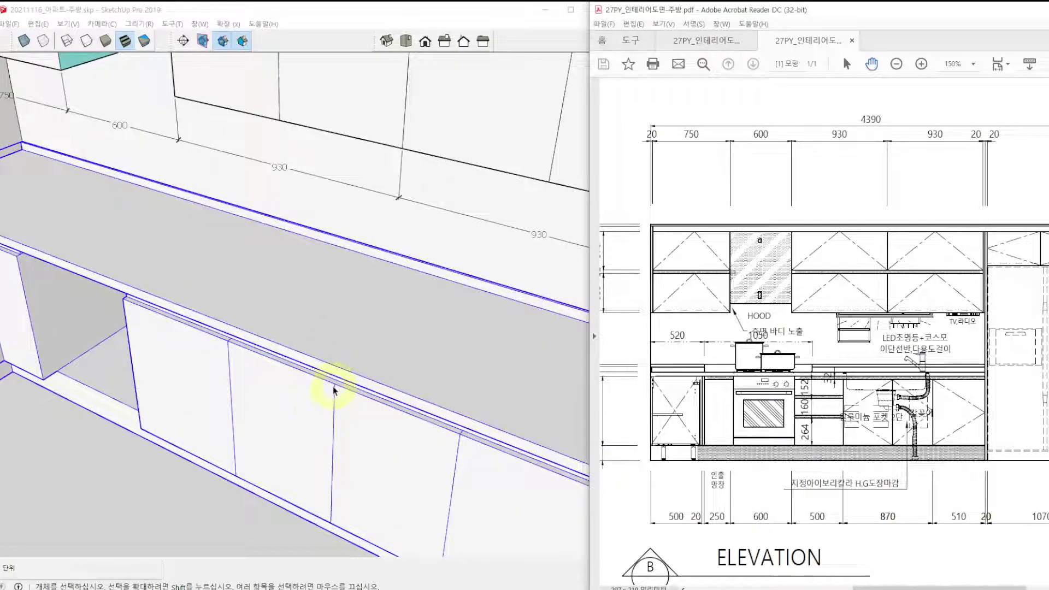
click(335, 389)
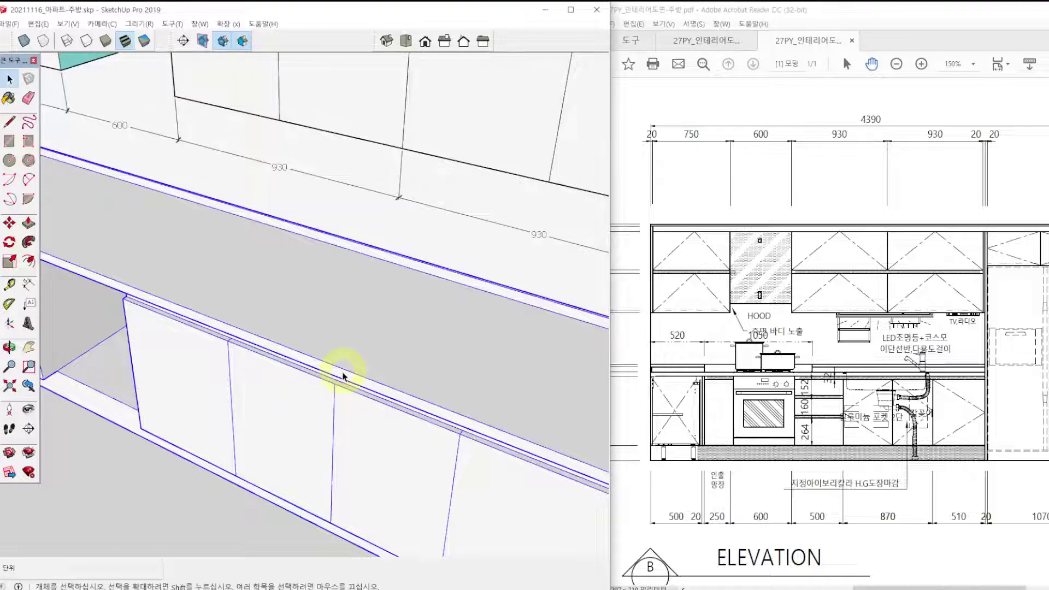
key(l)
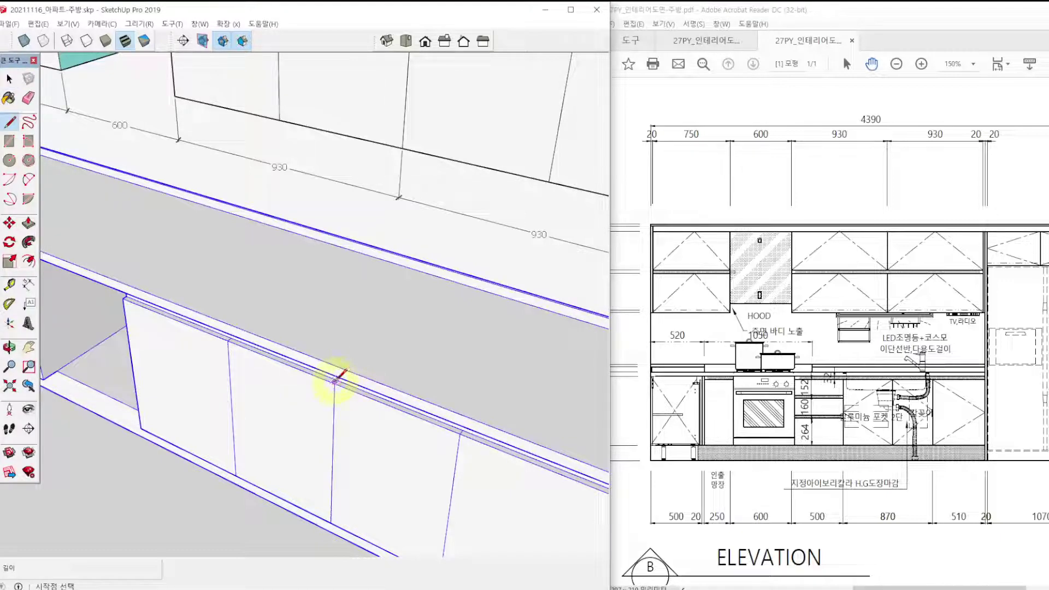
scroll(334, 381, down, 5)
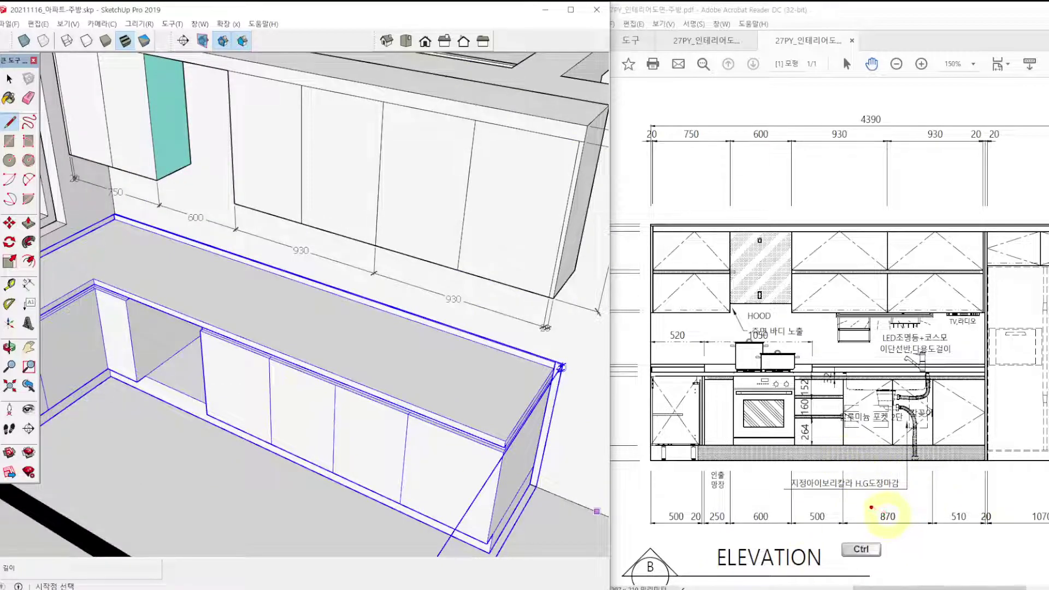
ctrl+drag(872, 507, 903, 535)
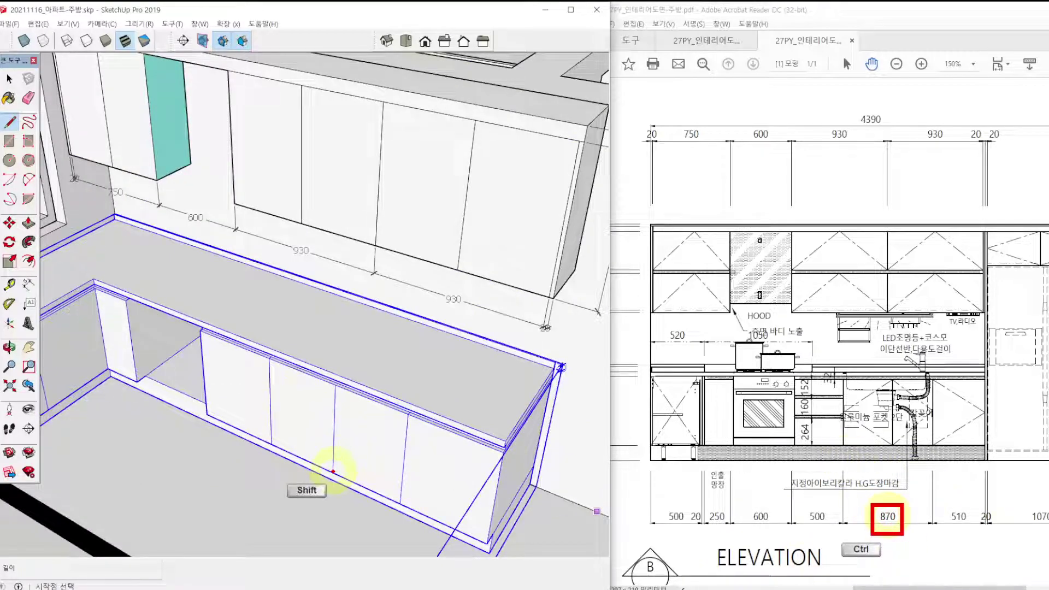
click(335, 468)
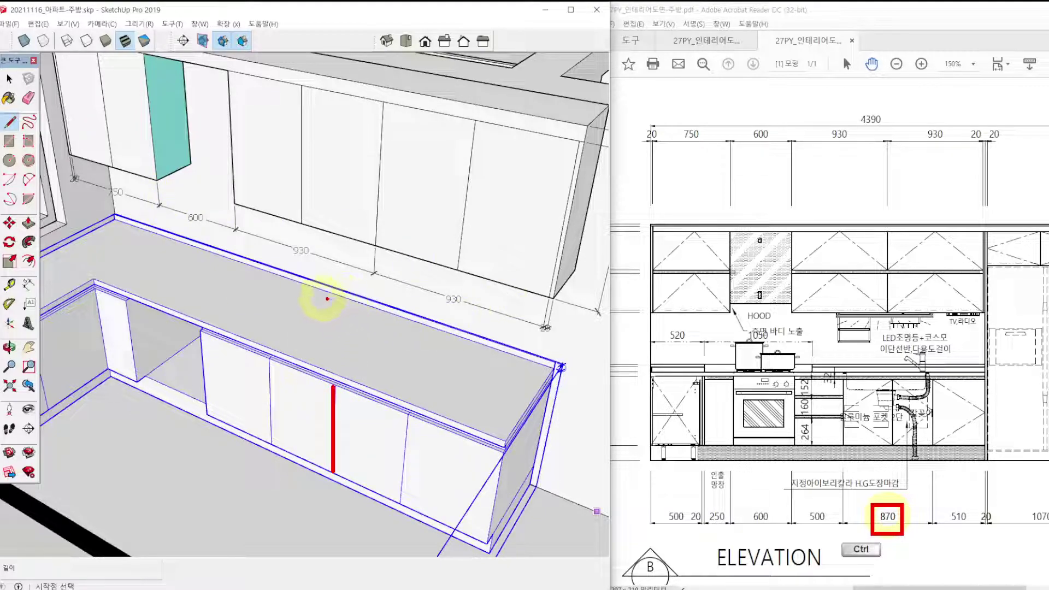
mouse_move(318, 300)
ctrl+mouse_down()
mouse_move(293, 323)
mouse_move(358, 370)
mouse_move(412, 379)
mouse_move(408, 330)
mouse_move(309, 300)
ctrl+mouse_up()
click(334, 386)
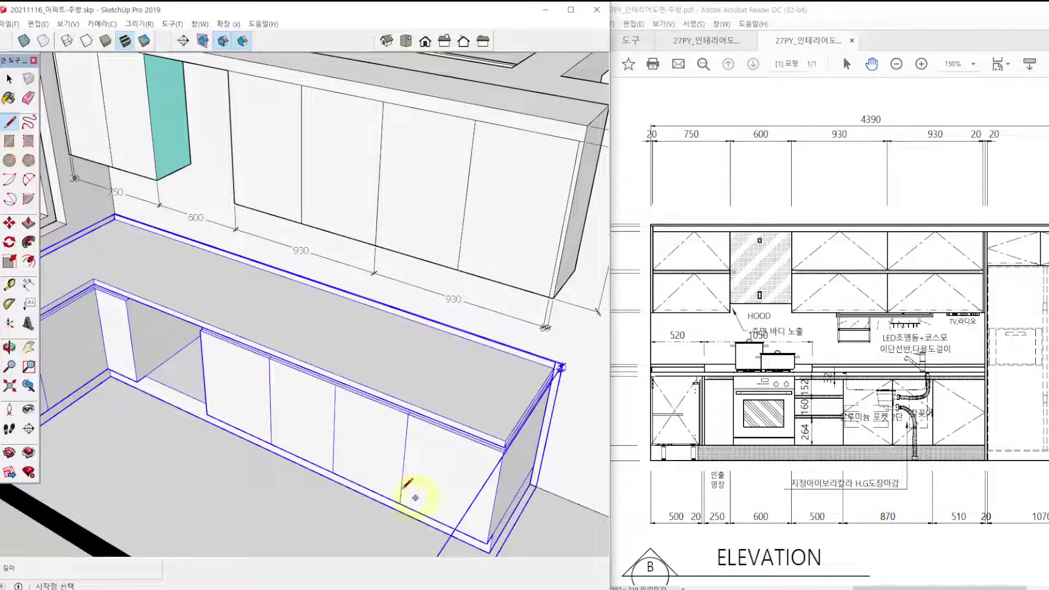
Draw a guide line 72 mm up from the middle door division across the countertop edge, then a short line onto the countertop surface.
scroll(335, 379, up, 4)
scroll(350, 378, up, 2)
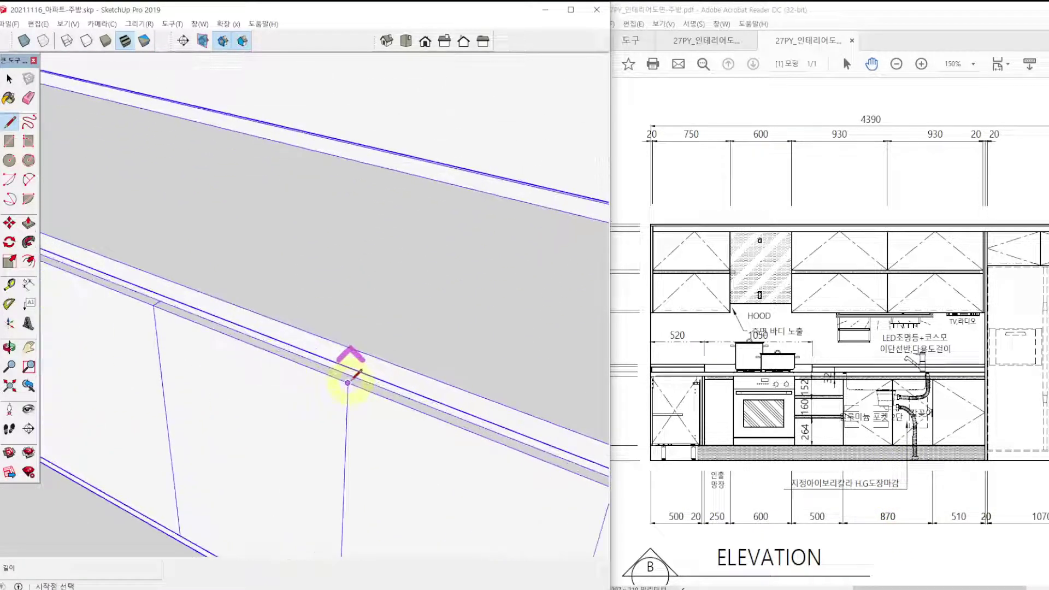
scroll(350, 382, down, 4)
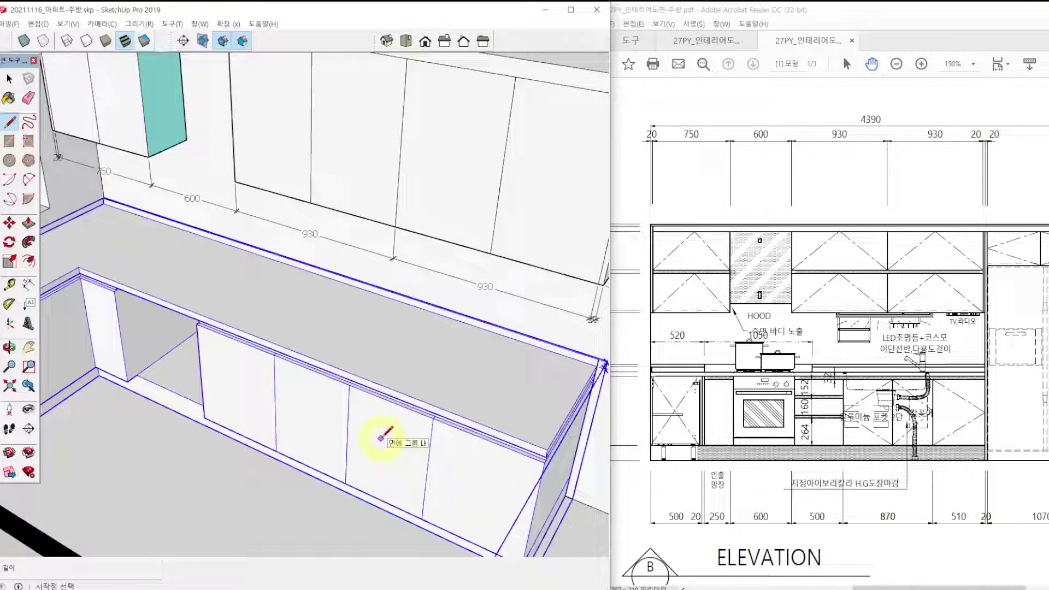
scroll(349, 384, up, 3)
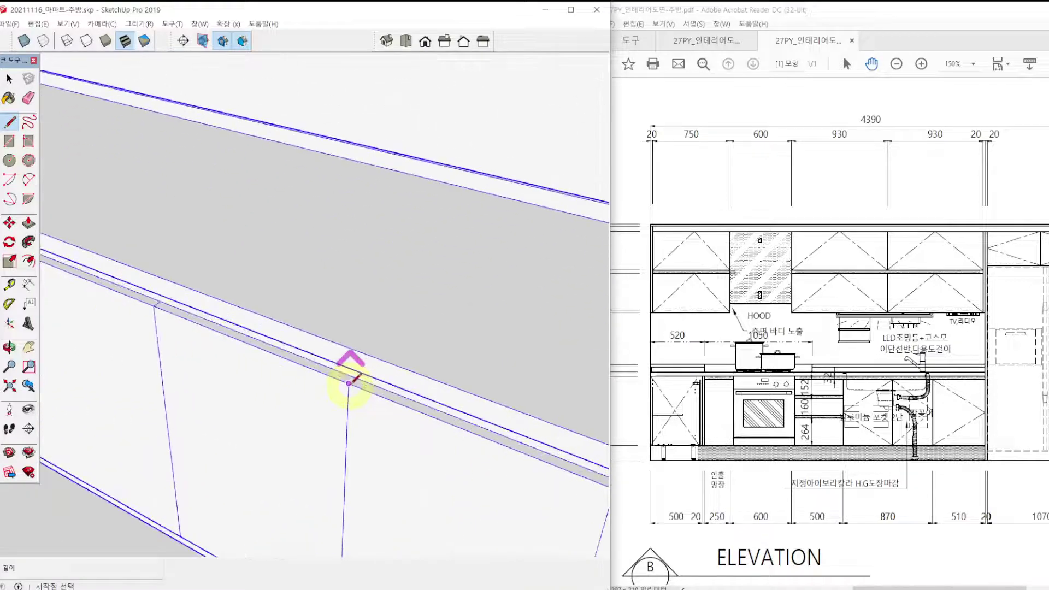
click(349, 384)
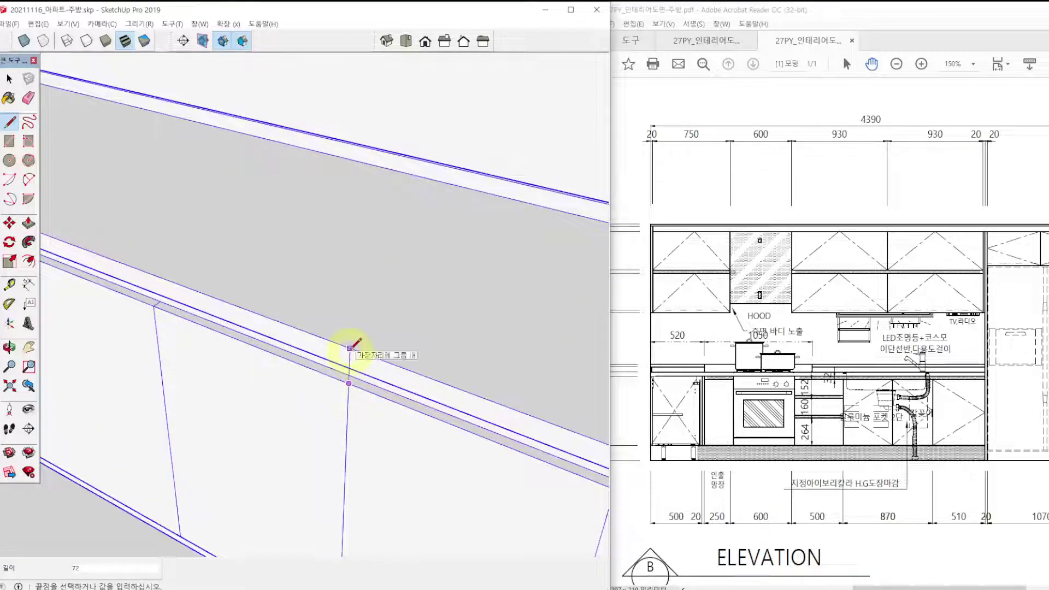
click(349, 348)
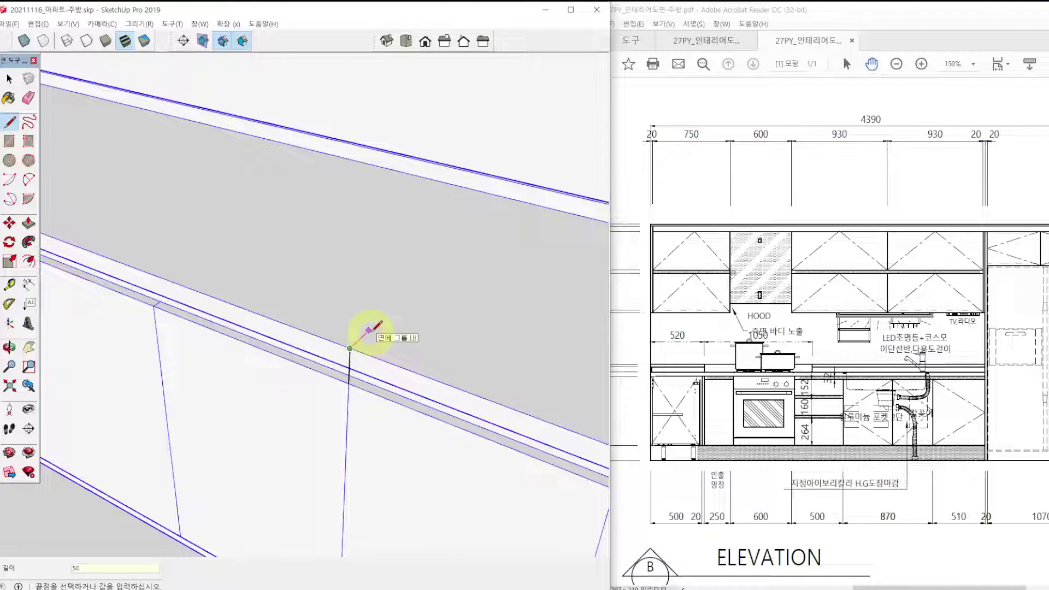
click(365, 334)
key(space)
key(ctrl)
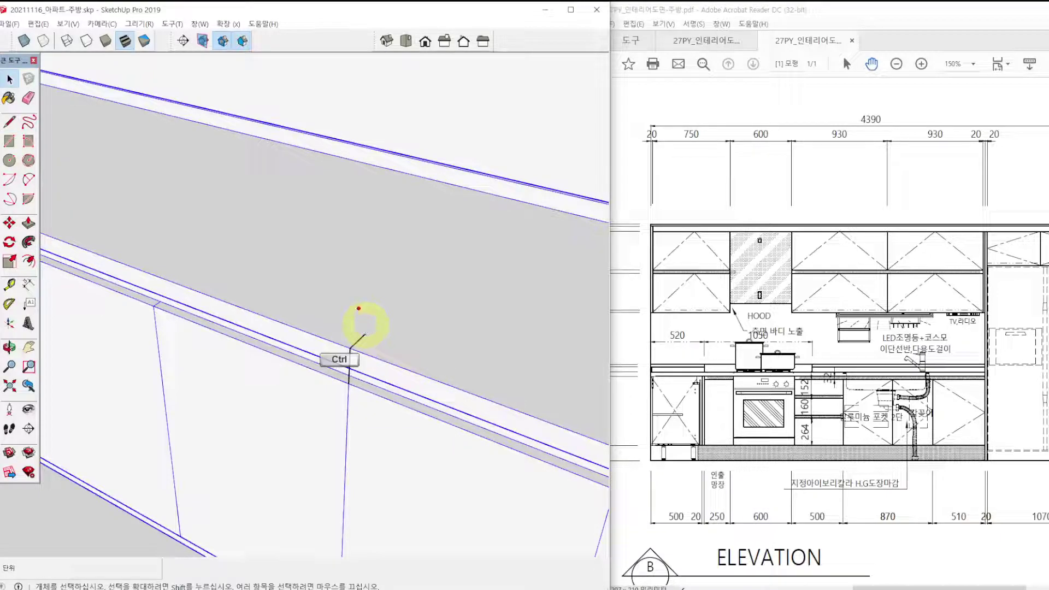
mouse_move(266, 153)
mouse_down()
mouse_move(207, 249)
mouse_move(548, 400)
mouse_move(659, 253)
mouse_move(403, 183)
mouse_move(265, 158)
mouse_up()
key(Escape)
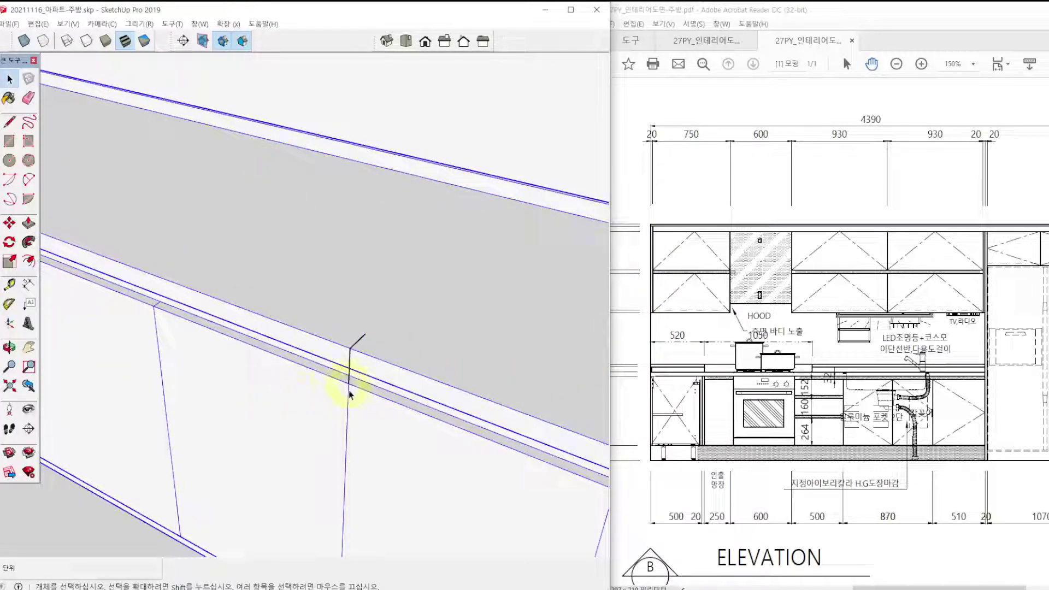
key(ctrl)
mouse_move(349, 389)
shift+mouse_down()
mouse_move(348, 352)
mouse_move(365, 335)
shift+mouse_up()
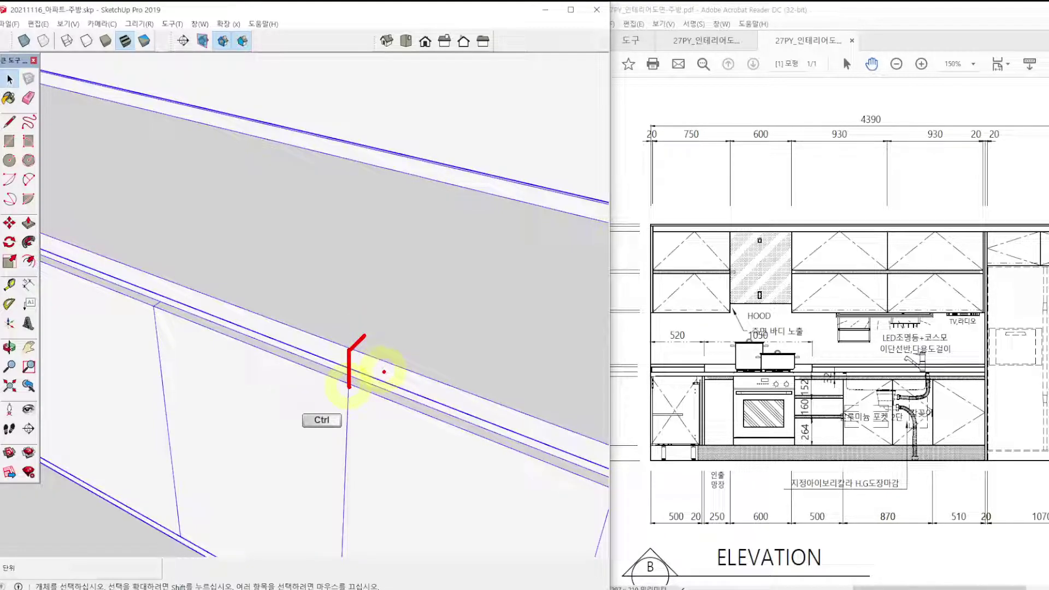
key(Escape)
Explode the lower cabinet and countertop group, then clear the selection.
scroll(350, 410, down, 4)
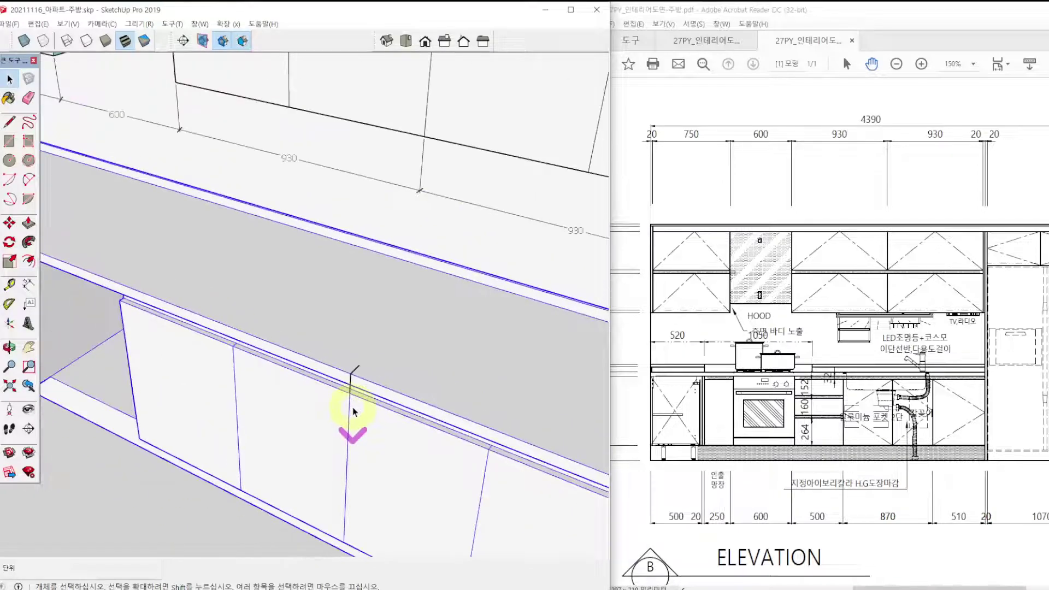
scroll(354, 410, up, 5)
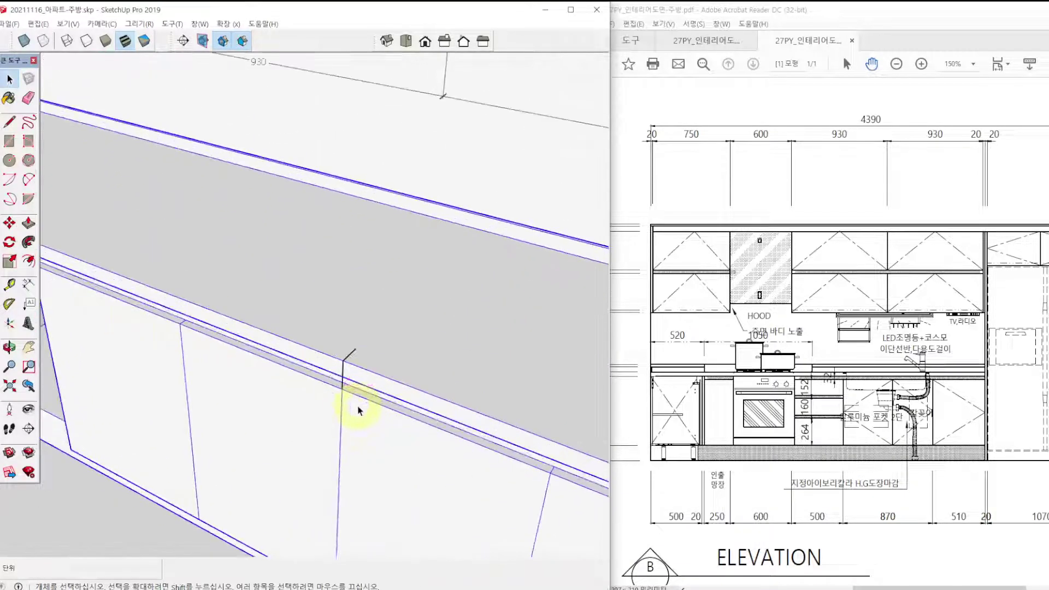
right_click(395, 392)
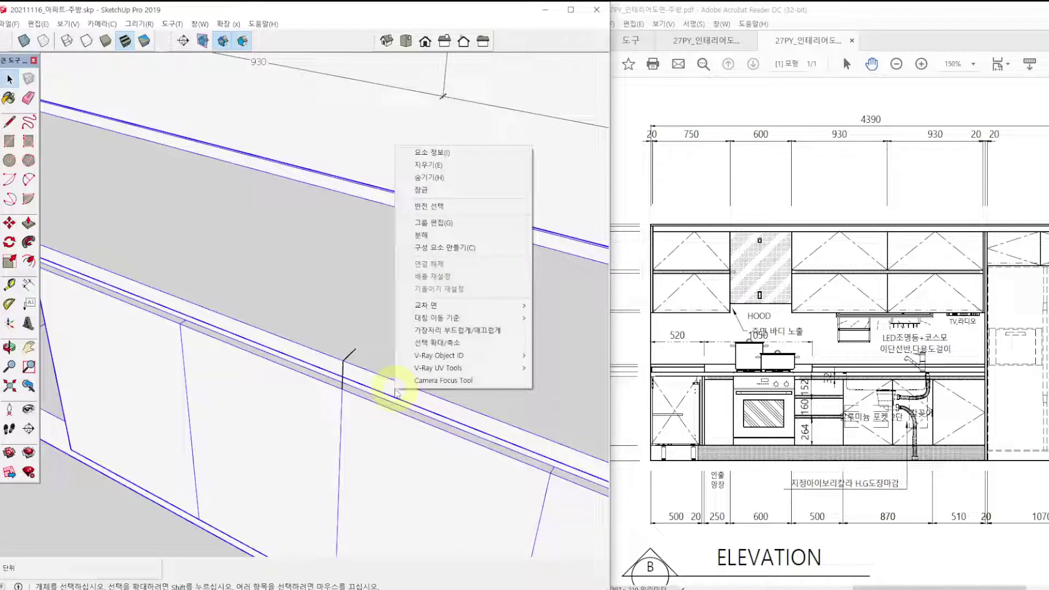
click(436, 237)
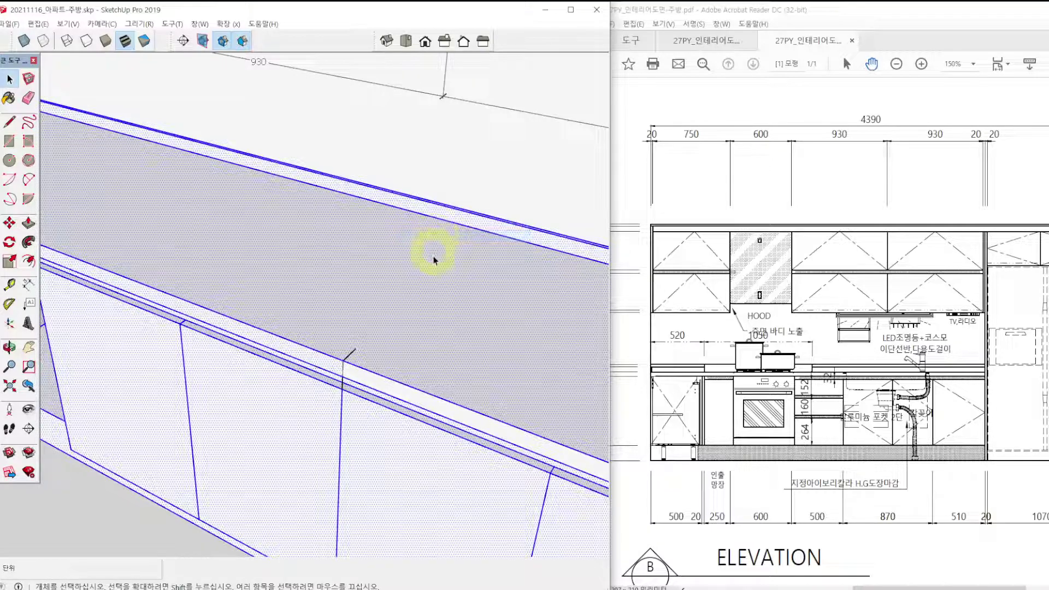
scroll(433, 250, down, 5)
scroll(390, 424, down, 2)
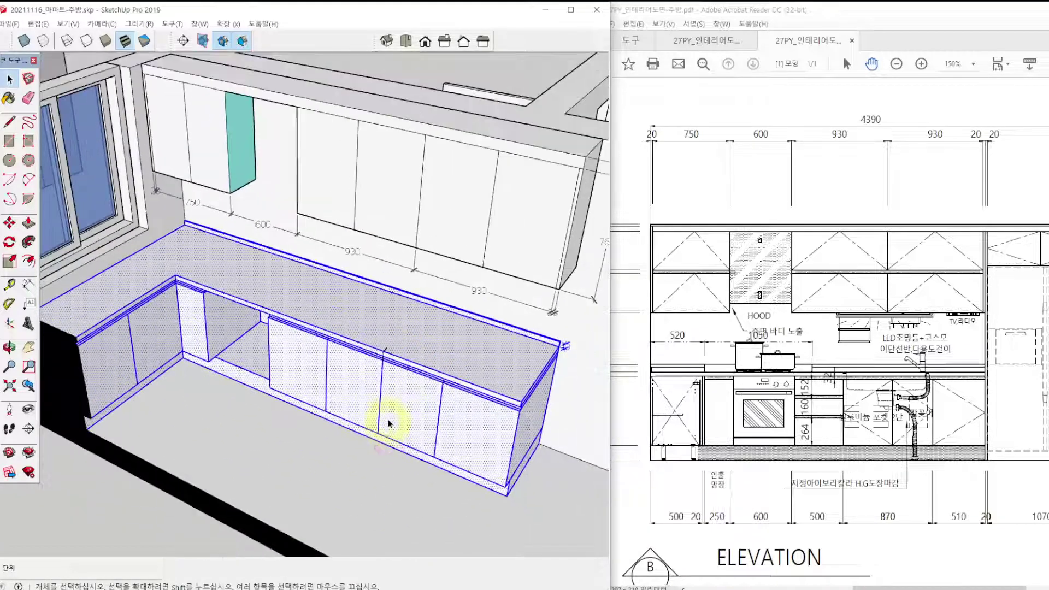
click(140, 533)
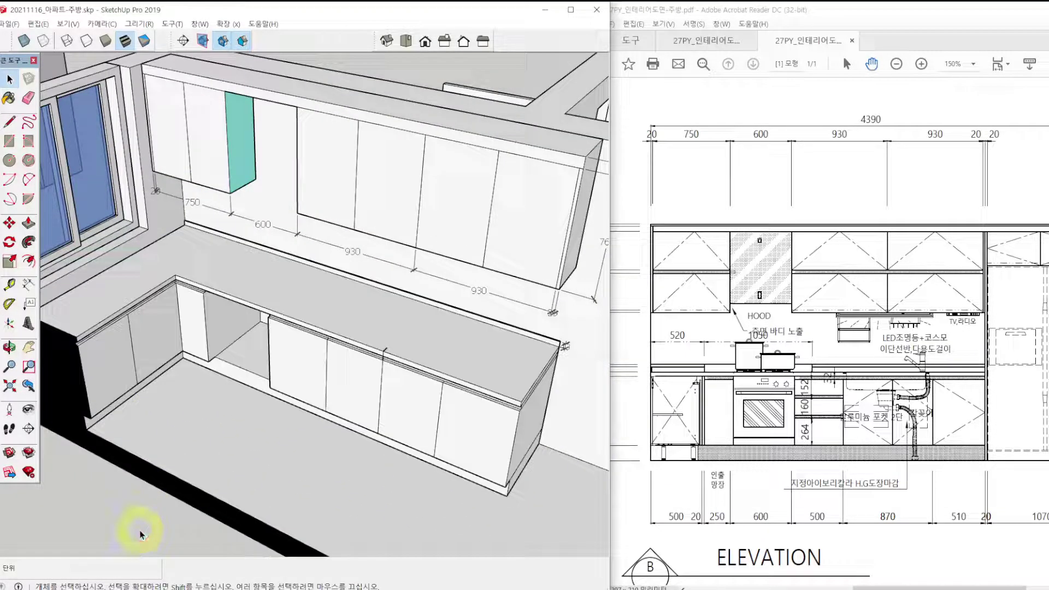
Group the hood, cooktop, oven, sink, refrigerator and yellow sink outline standing beside the kitchen into one group.
scroll(292, 394, down, 4)
mouse_move(246, 257)
shift+middle_down()
mouse_move(258, 269)
mouse_move(293, 265)
mouse_move(541, 298)
shift+middle_up()
scroll(176, 230, up, 3)
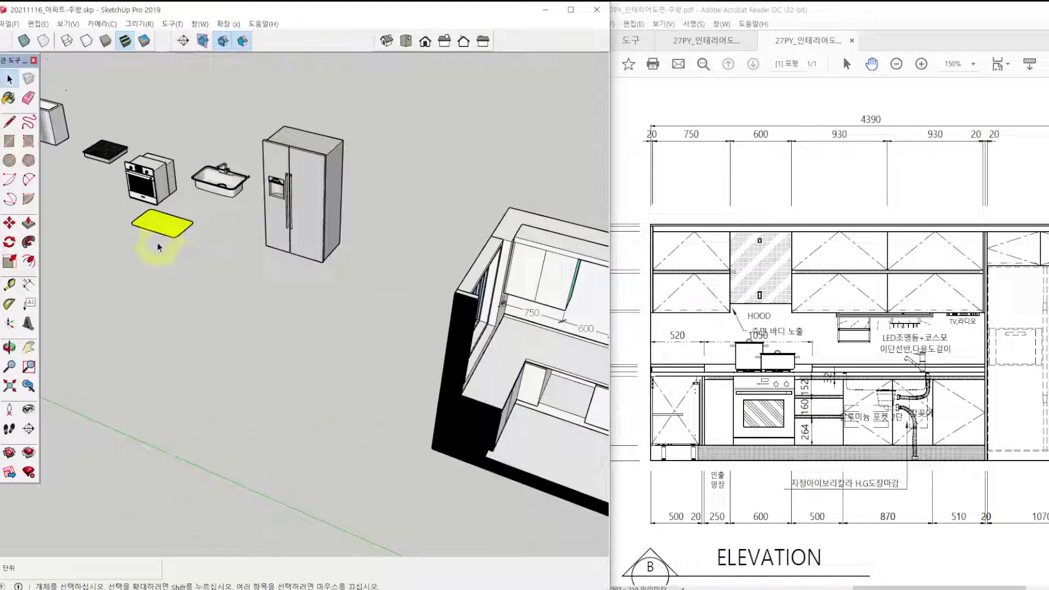
scroll(176, 229, up, 1)
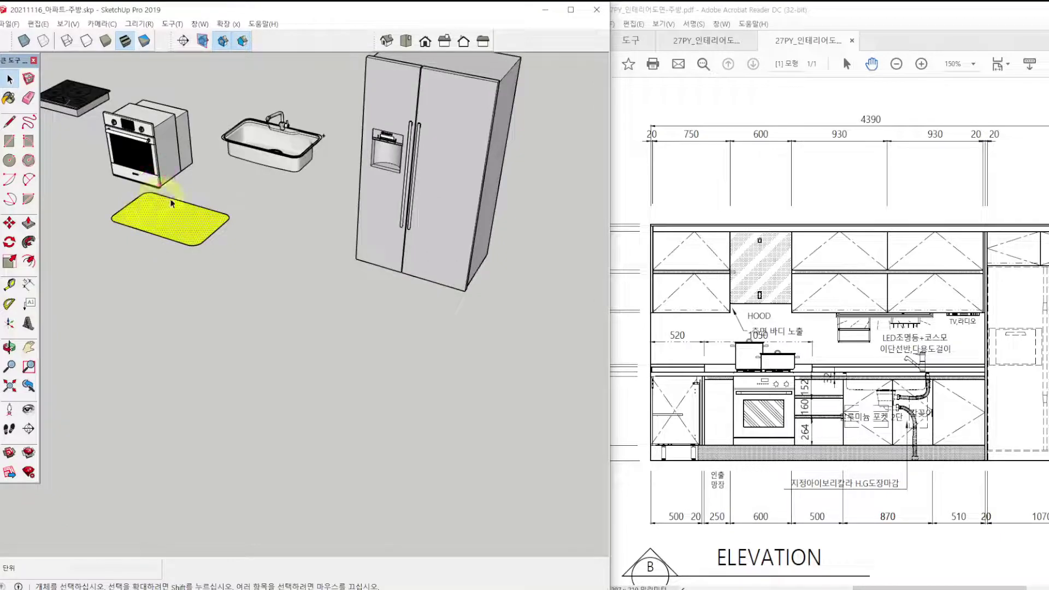
scroll(217, 186, down, 3)
middle_drag(218, 186, 453, 213)
drag(479, 125, 74, 419)
right_click(279, 334)
click(321, 169)
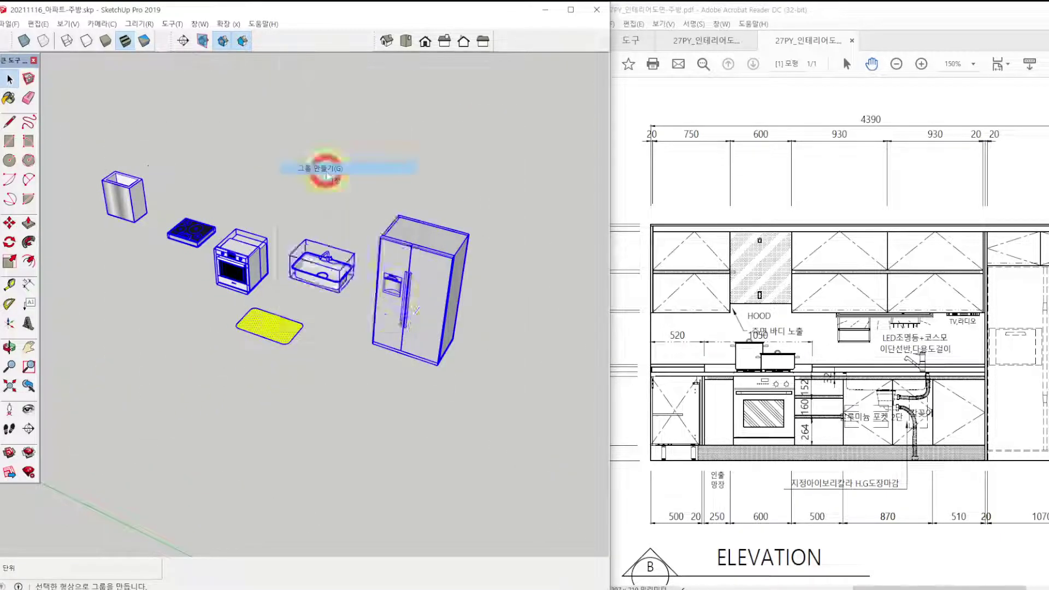
Explode the group of appliances and the sink outline, then clear the selection.
right_click(428, 268)
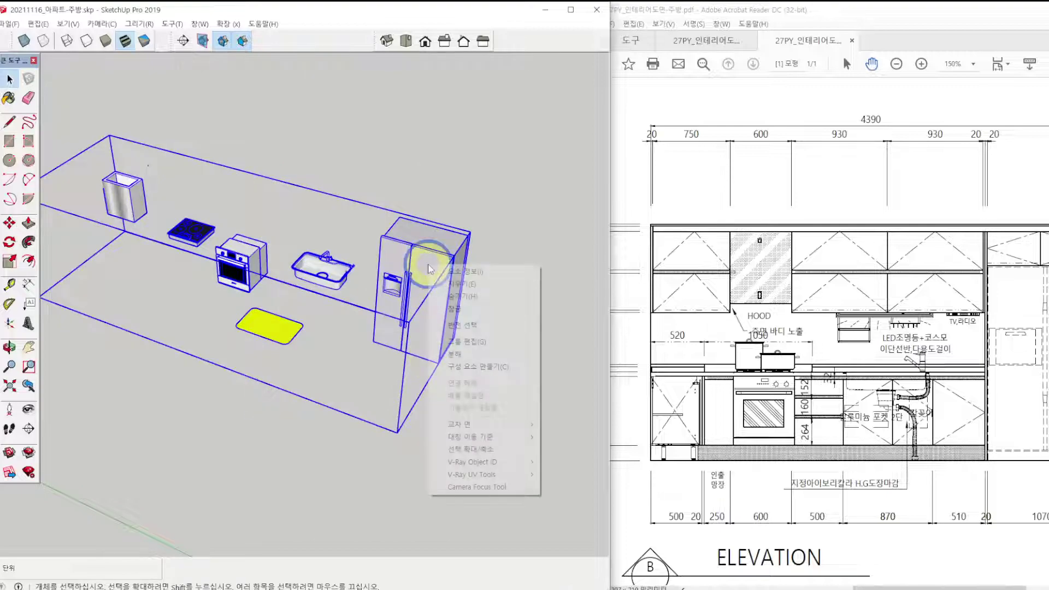
click(469, 354)
click(345, 382)
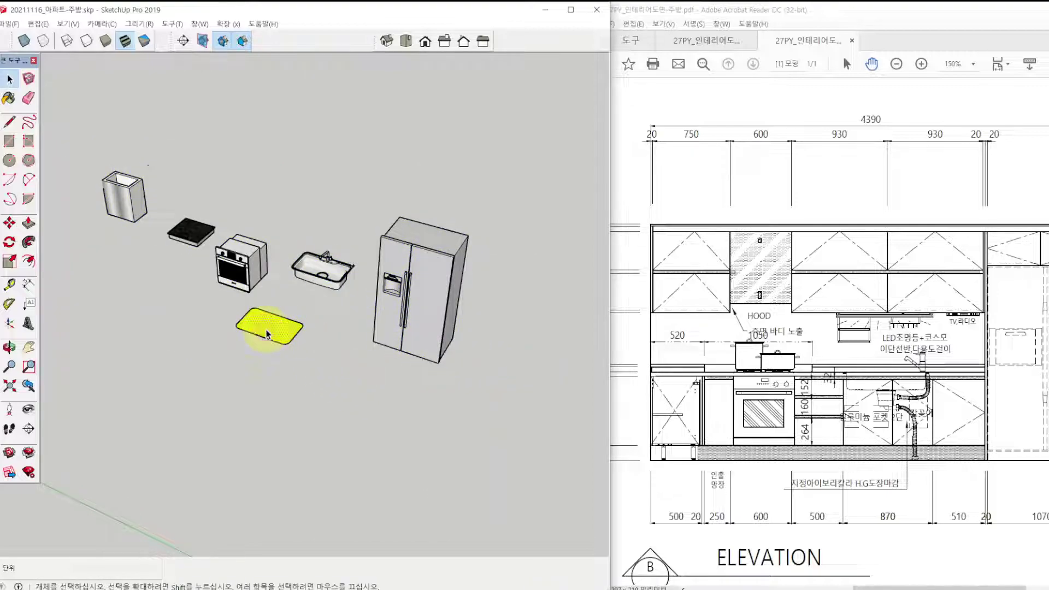
Move the yellow sink face with its edges by the middle of its front edge to the guide line's end on the countertop.
scroll(266, 333, up, 7)
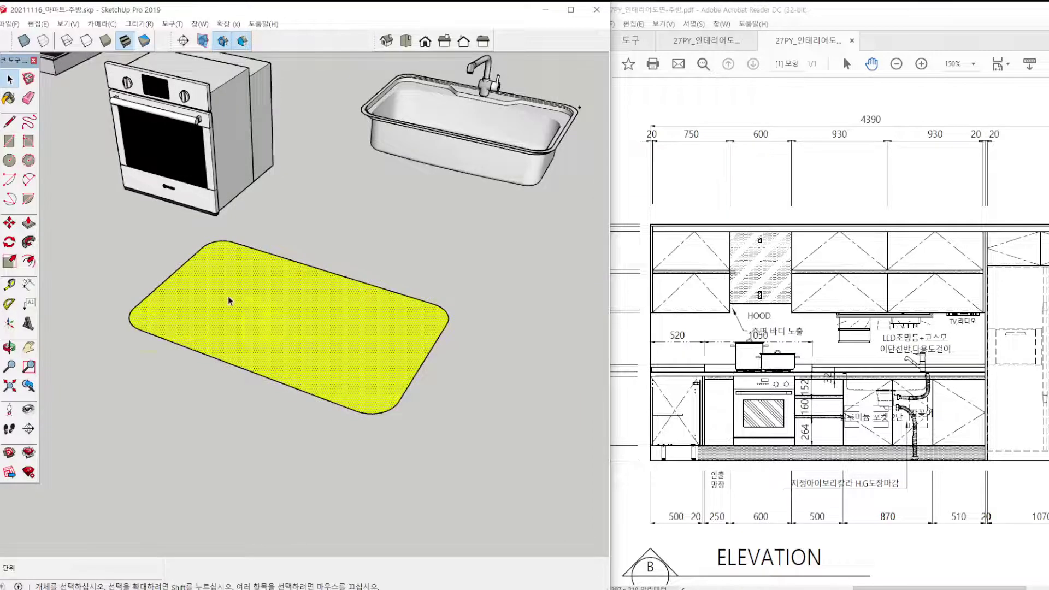
double_click(298, 310)
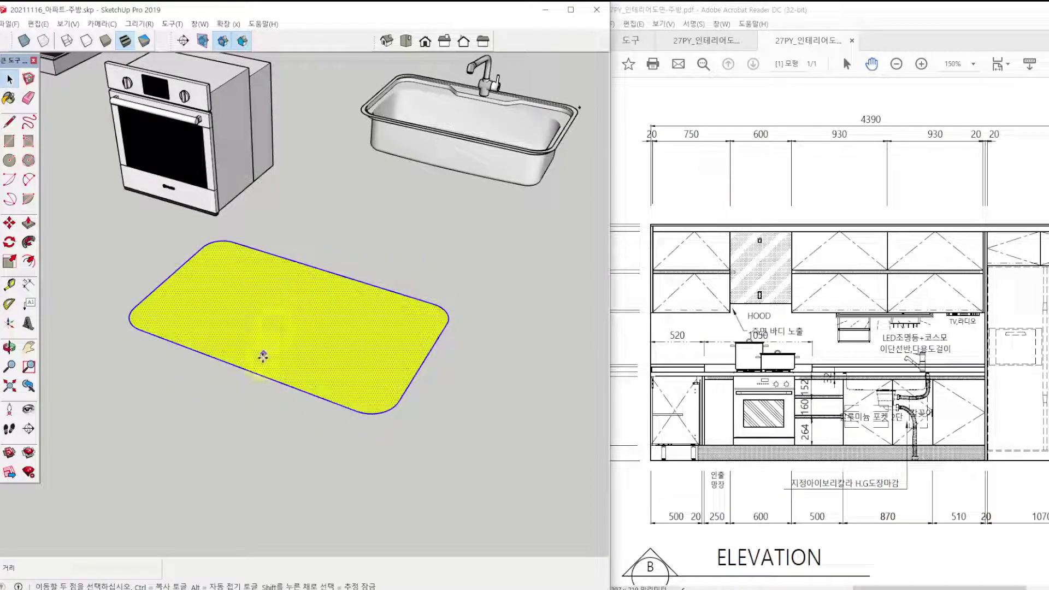
key(m)
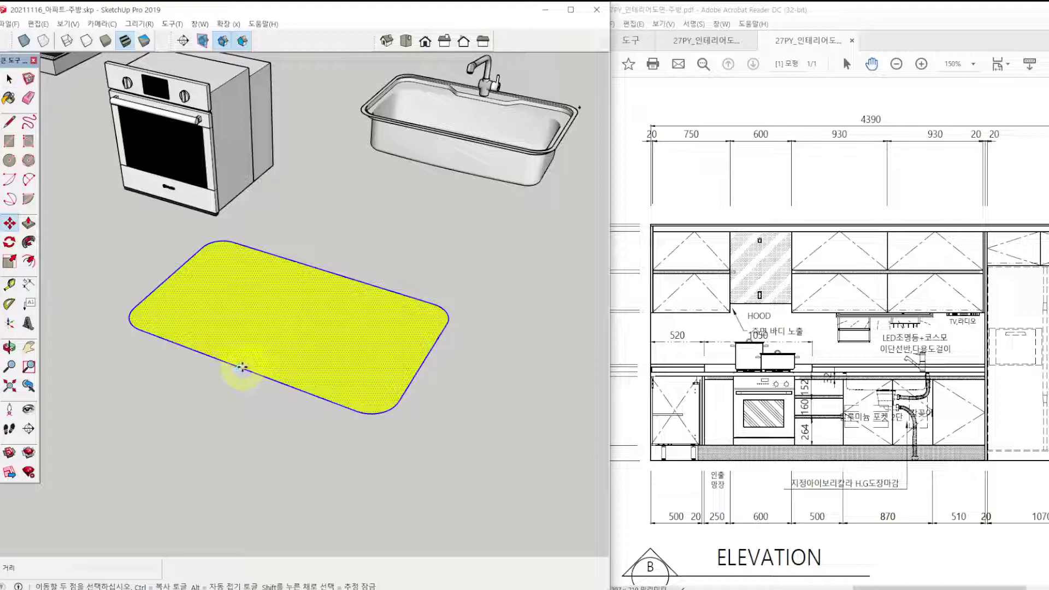
scroll(251, 368, down, 6)
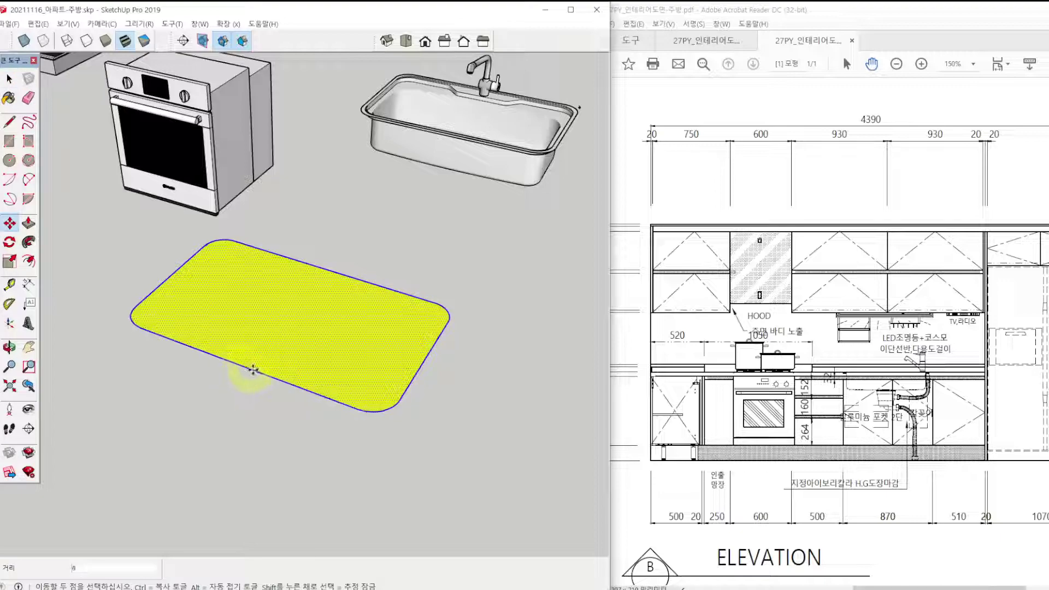
shift+middle_drag(349, 424, 54, 256)
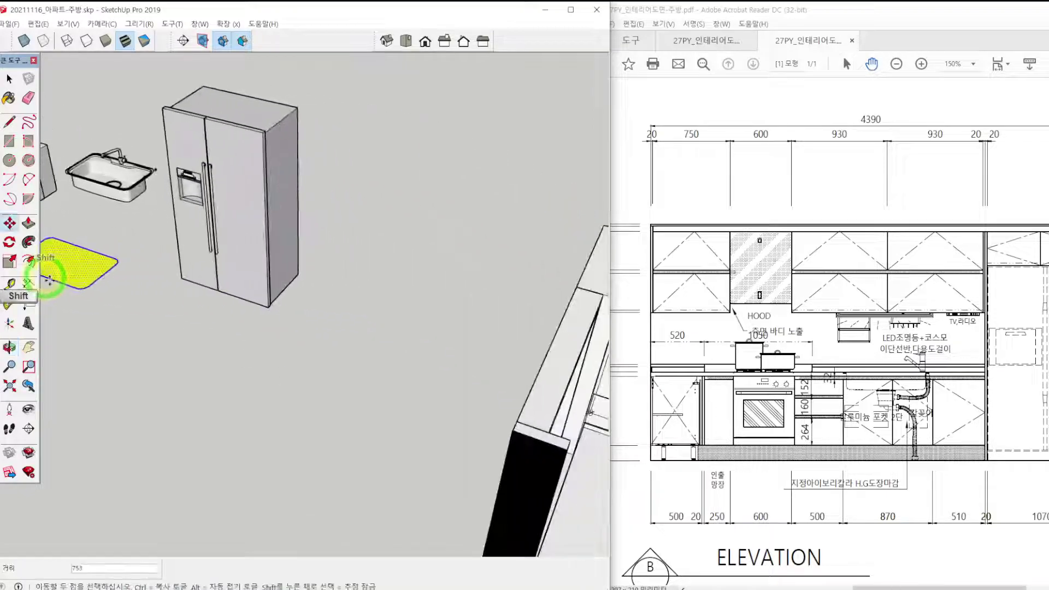
scroll(177, 291, up, 8)
scroll(399, 375, up, 4)
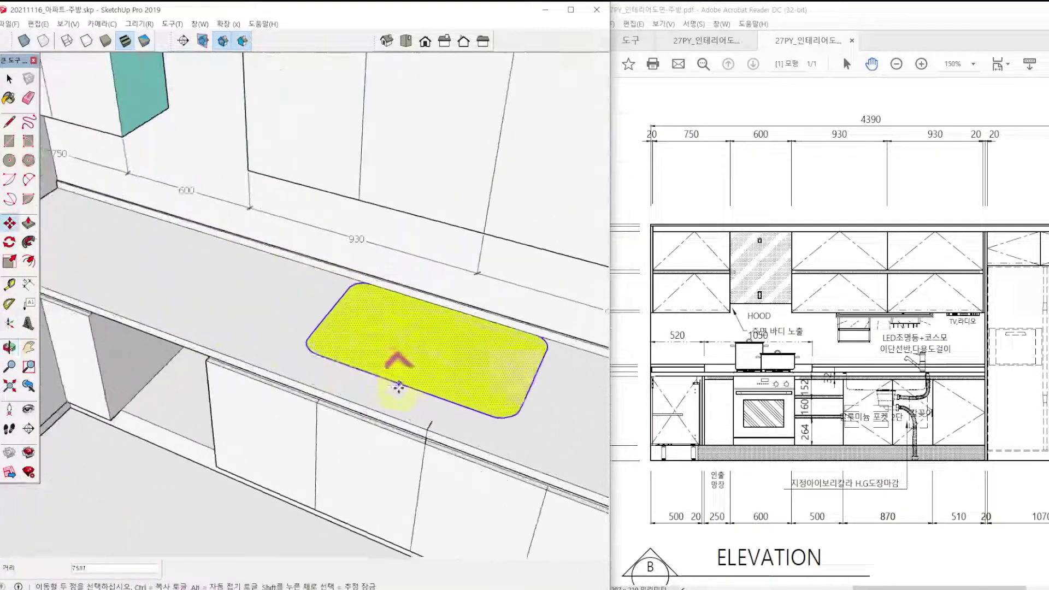
click(436, 426)
scroll(515, 433, down, 2)
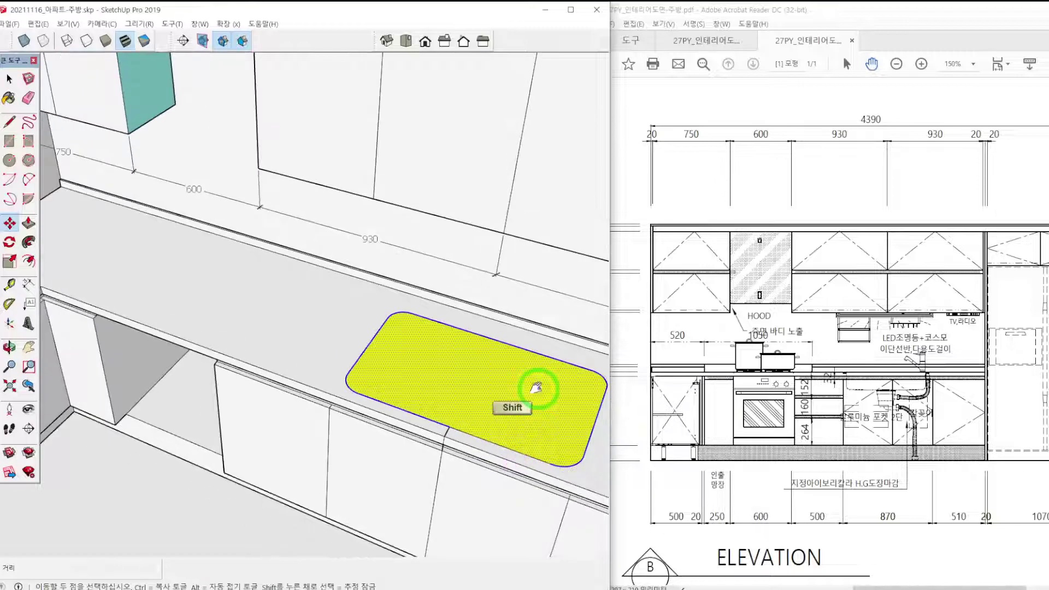
shift+middle_drag(537, 390, 381, 372)
click(389, 453)
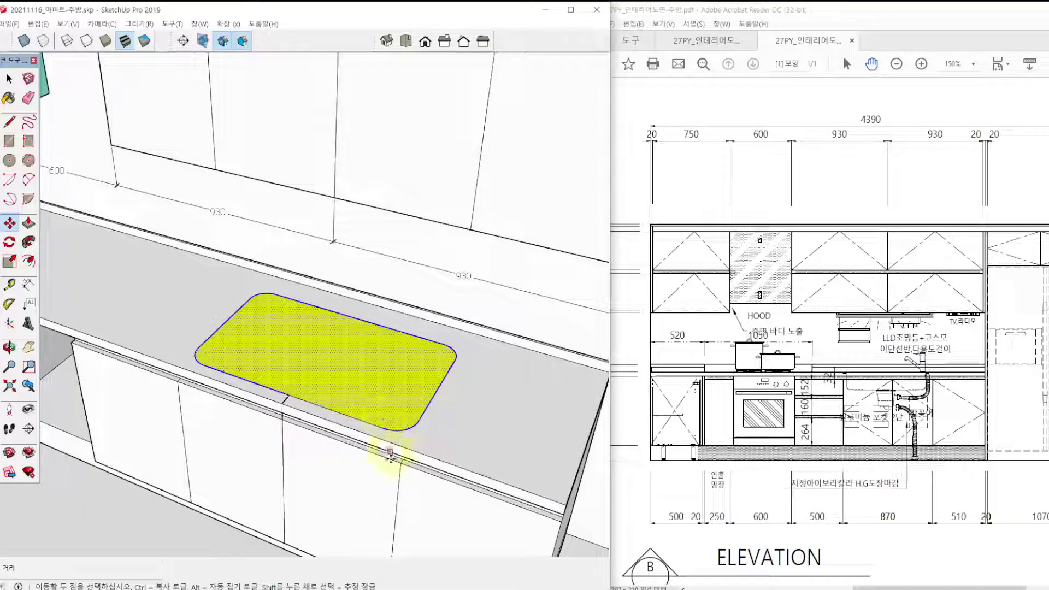
key(space)
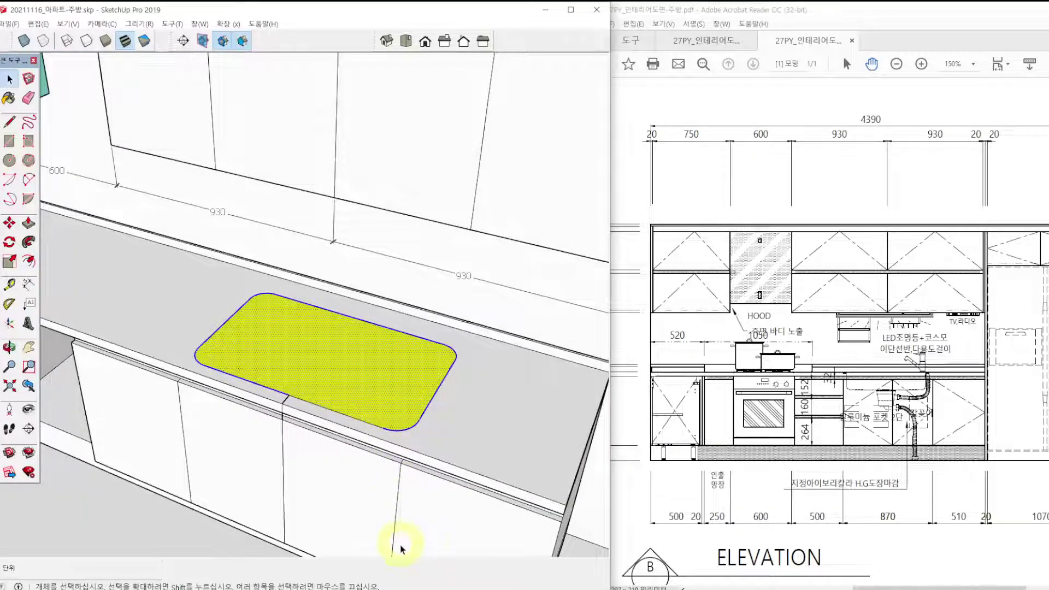
Push the yellow sink face 40 mm down into the countertop with Push/Pull.
click(371, 390)
key(p)
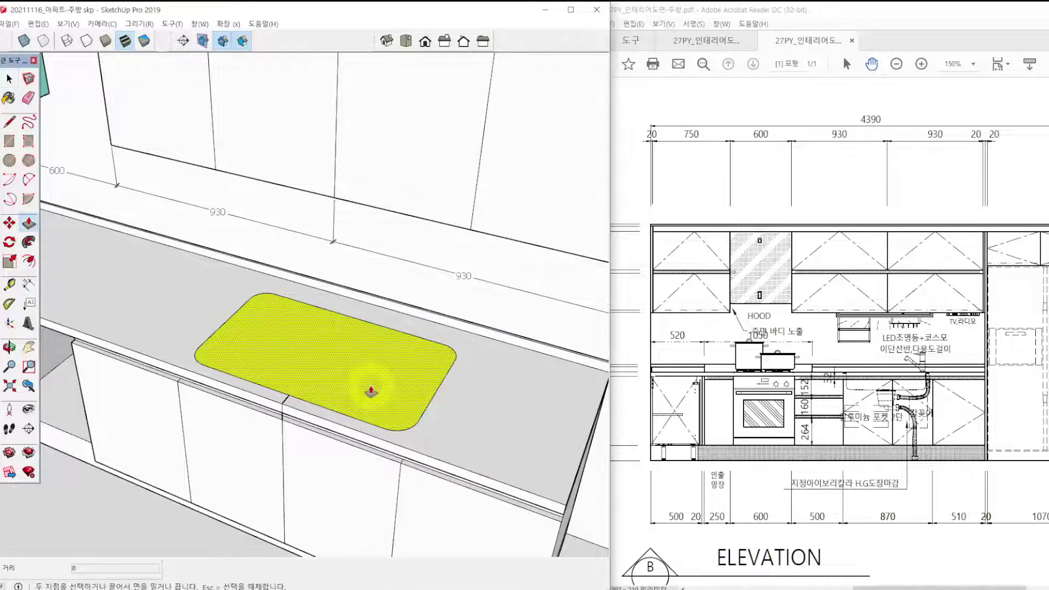
click(367, 342)
click(368, 359)
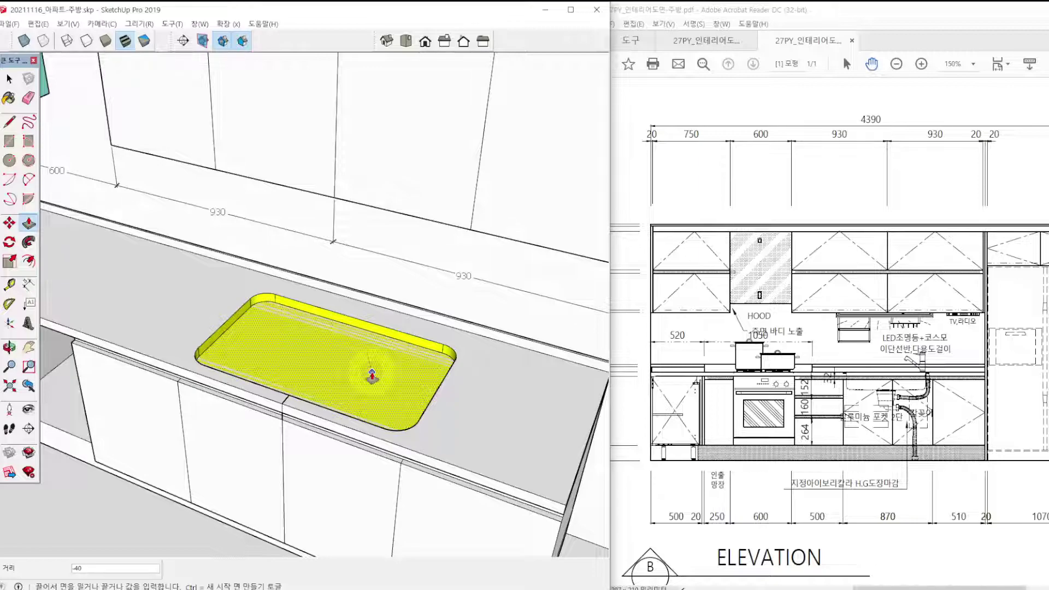
click(362, 370)
middle_drag(363, 370, 507, 317)
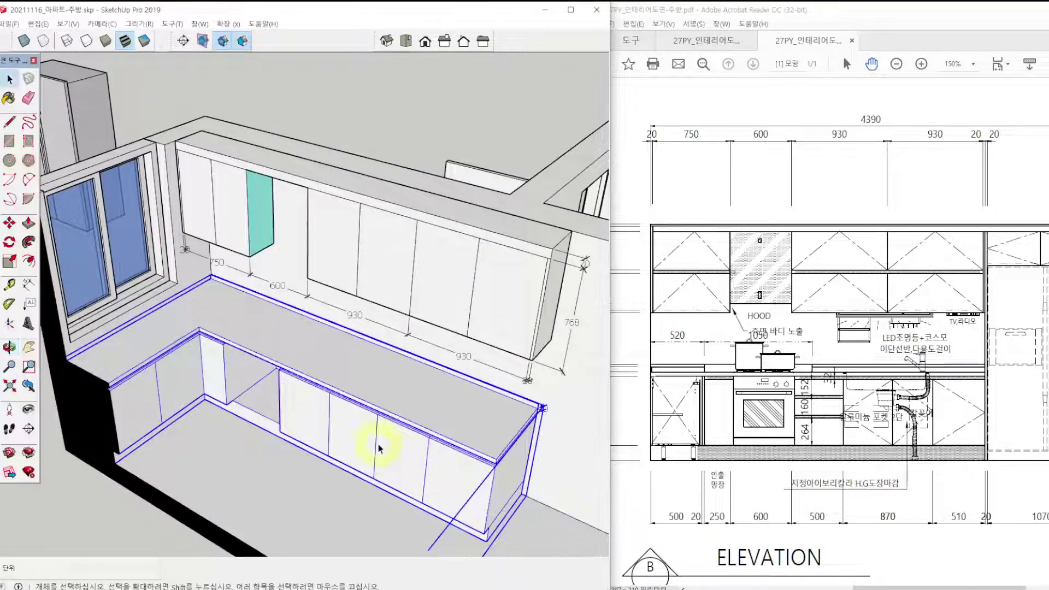
scroll(372, 422, up, 3)
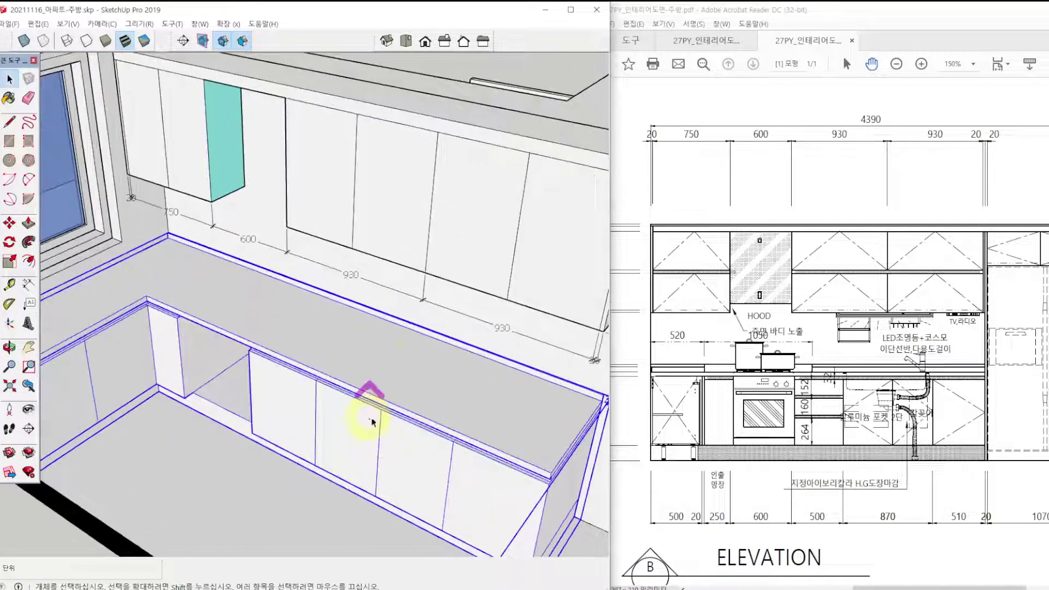
key(ctrl+2)
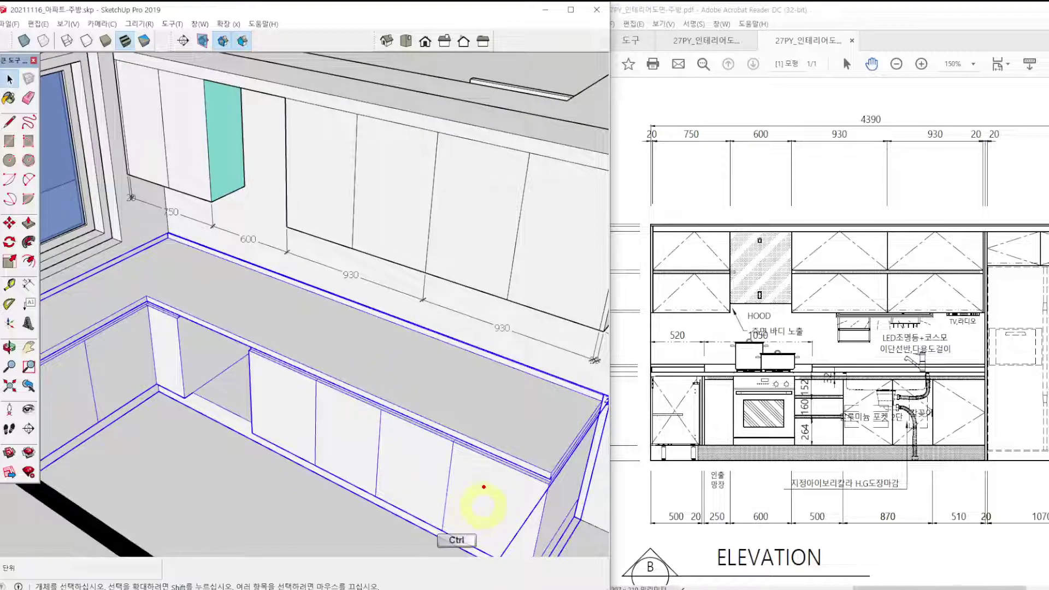
mouse_move(482, 483)
mouse_down()
mouse_move(487, 500)
mouse_move(517, 485)
mouse_up()
mouse_move(404, 448)
mouse_down()
mouse_move(411, 467)
mouse_move(429, 449)
mouse_up()
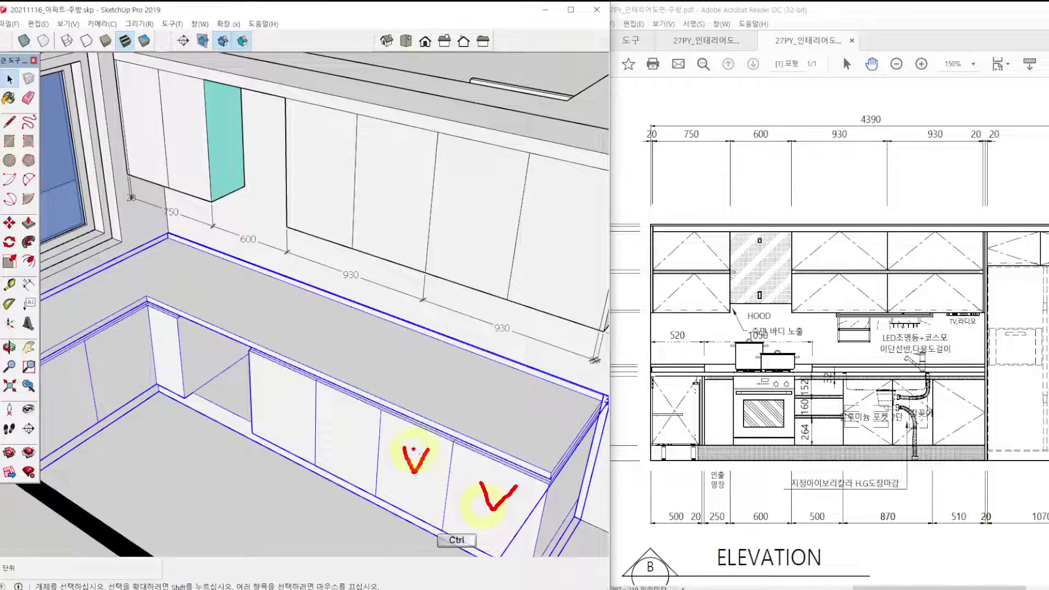
shift+drag(381, 409, 393, 392)
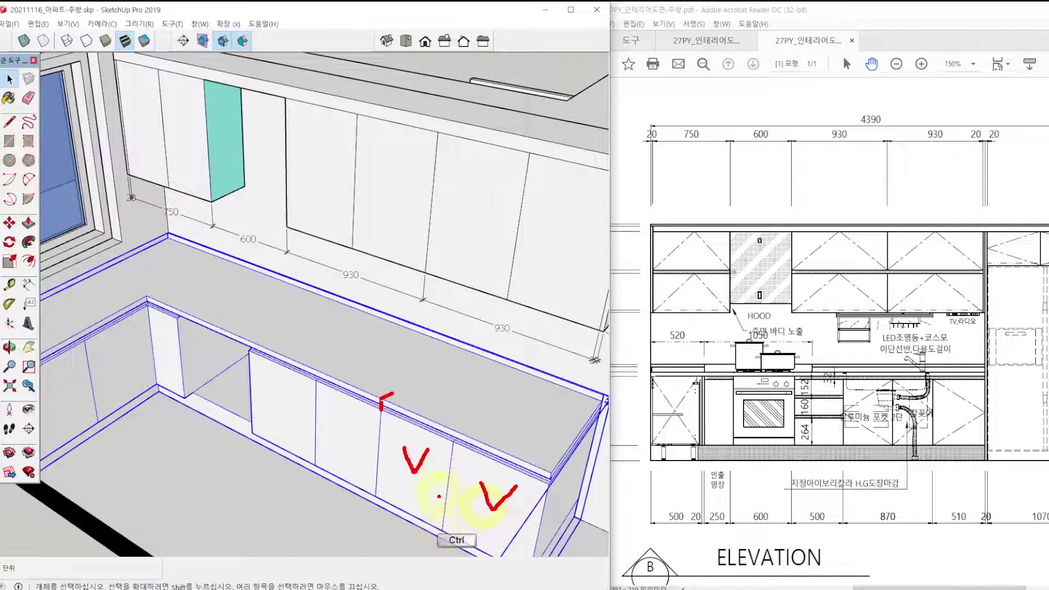
key(Escape)
Draw a guide line from the seam between the two sink cabinet doors up the countertop's front edge, continuing 50 mm inward across its top.
key(l)
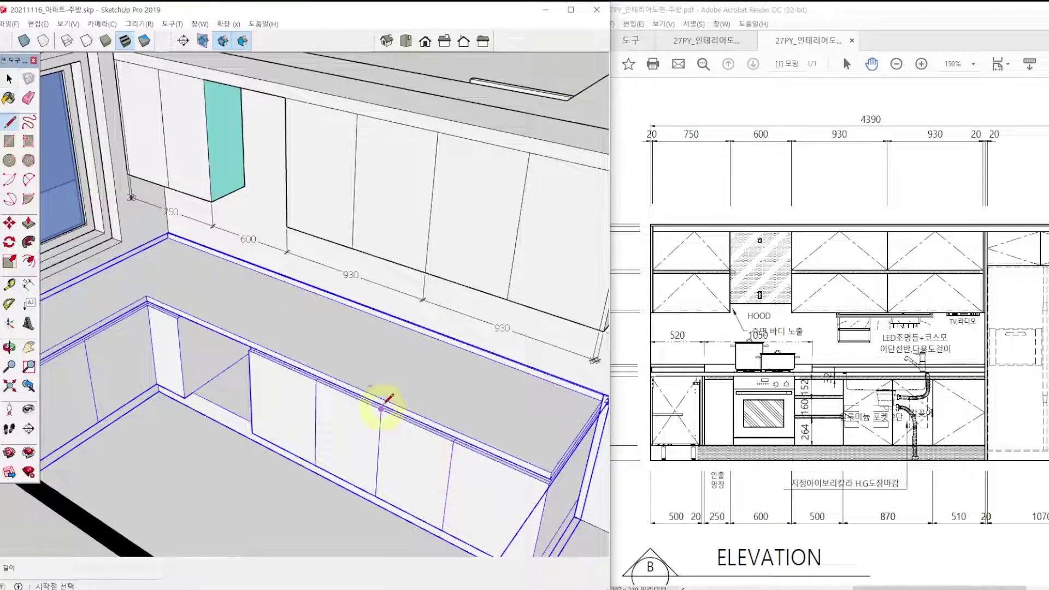
scroll(381, 405, up, 6)
click(378, 412)
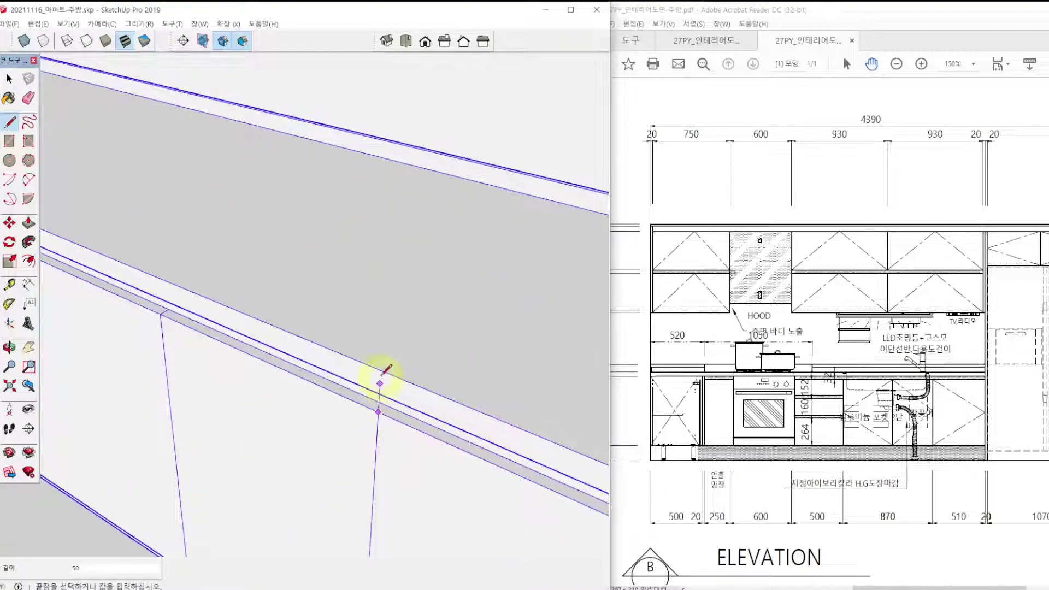
click(381, 370)
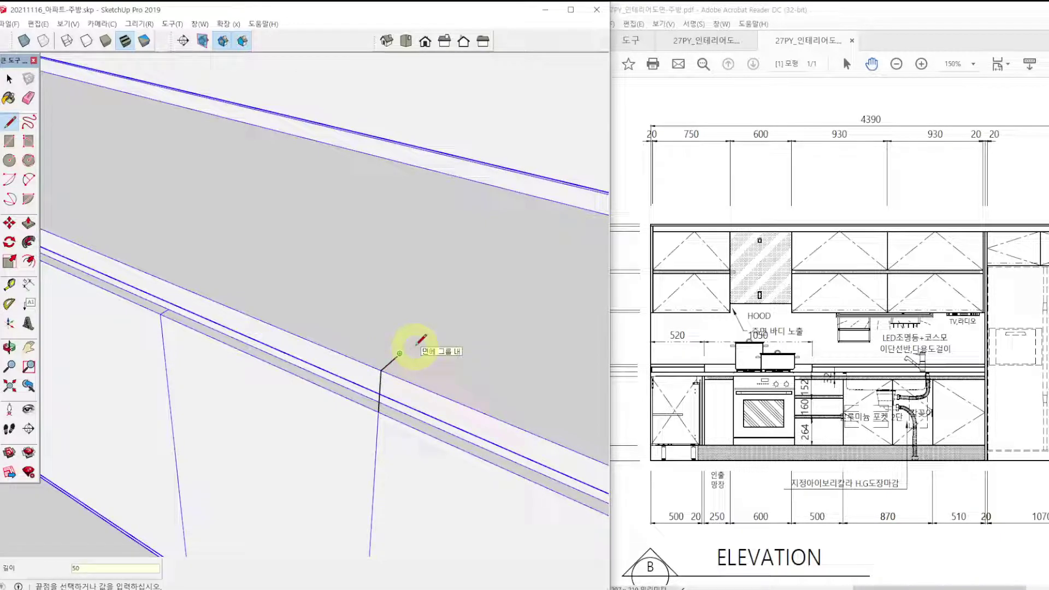
key(Return)
key(space)
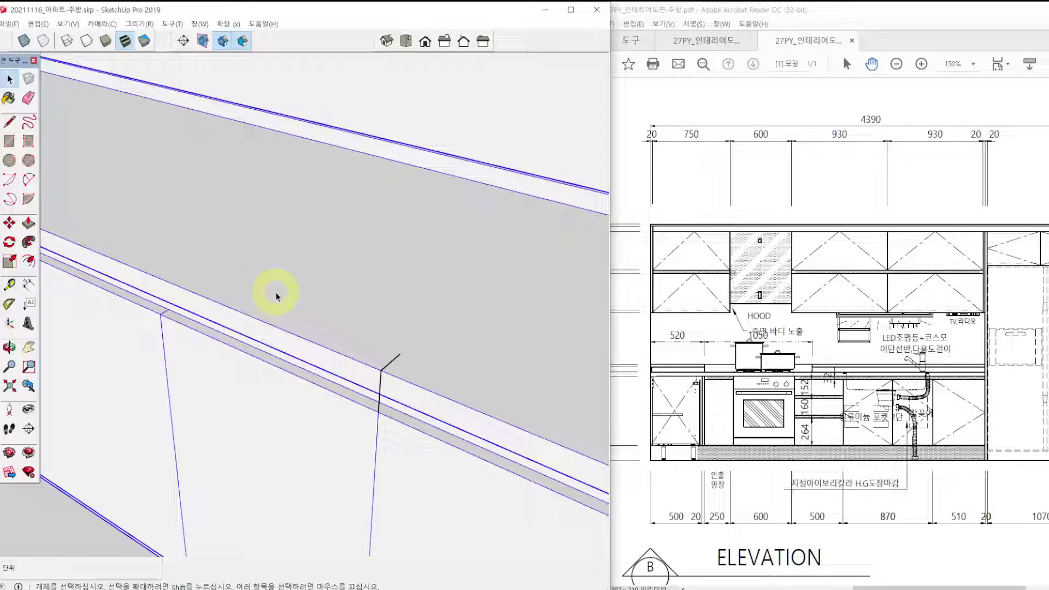
Explode the lower cabinet and countertop group, then clear the selection.
scroll(358, 297, down, 2)
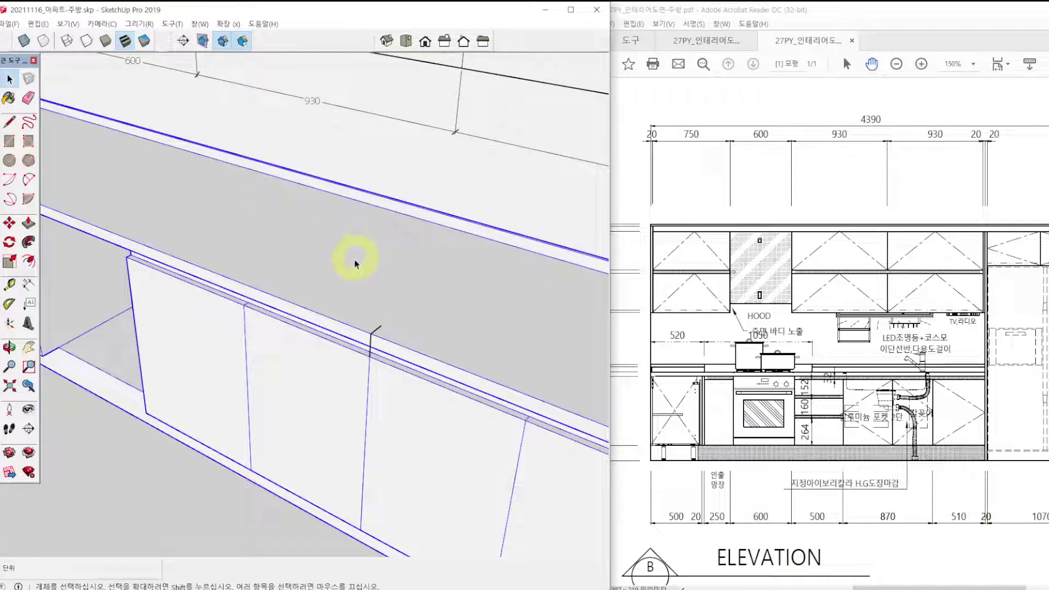
mouse_move(359, 208)
ctrl+mouse_down()
mouse_move(286, 288)
mouse_move(465, 351)
mouse_move(558, 330)
mouse_move(562, 264)
mouse_move(352, 210)
ctrl+mouse_up()
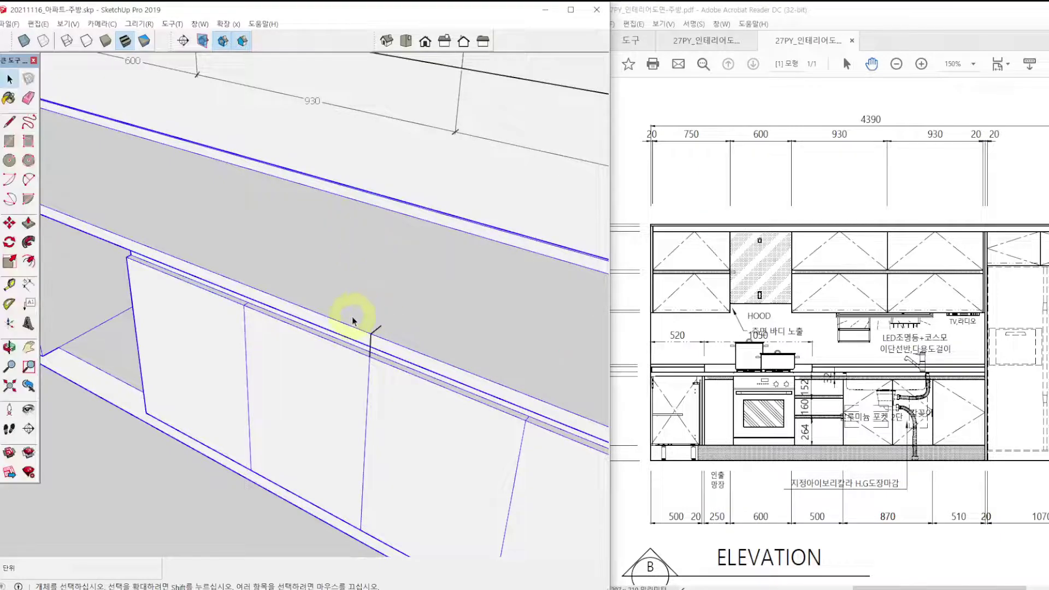
scroll(397, 343, down, 2)
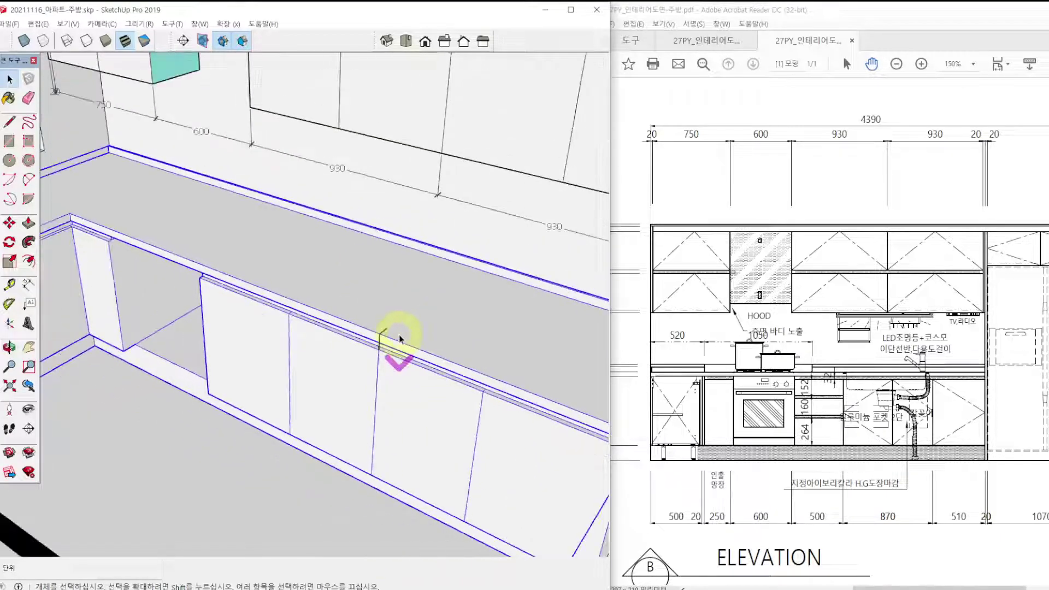
scroll(398, 332, down, 2)
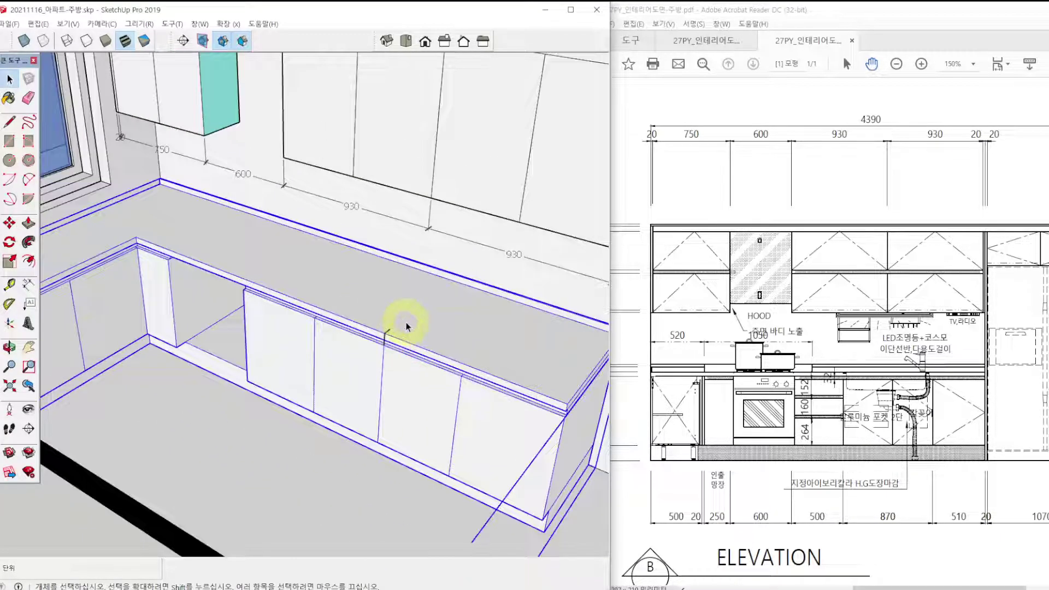
right_click(408, 329)
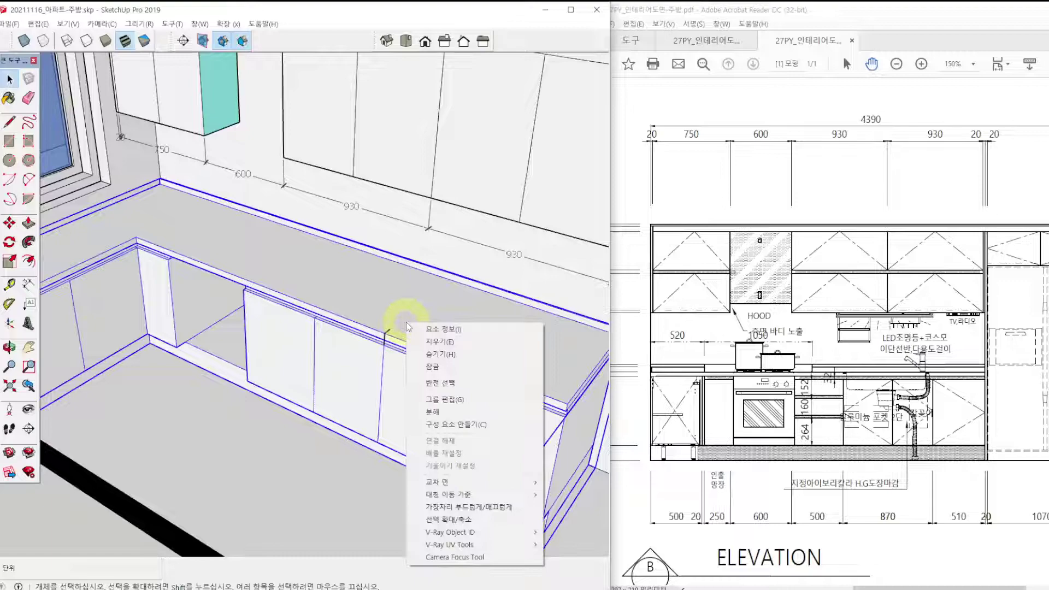
click(443, 414)
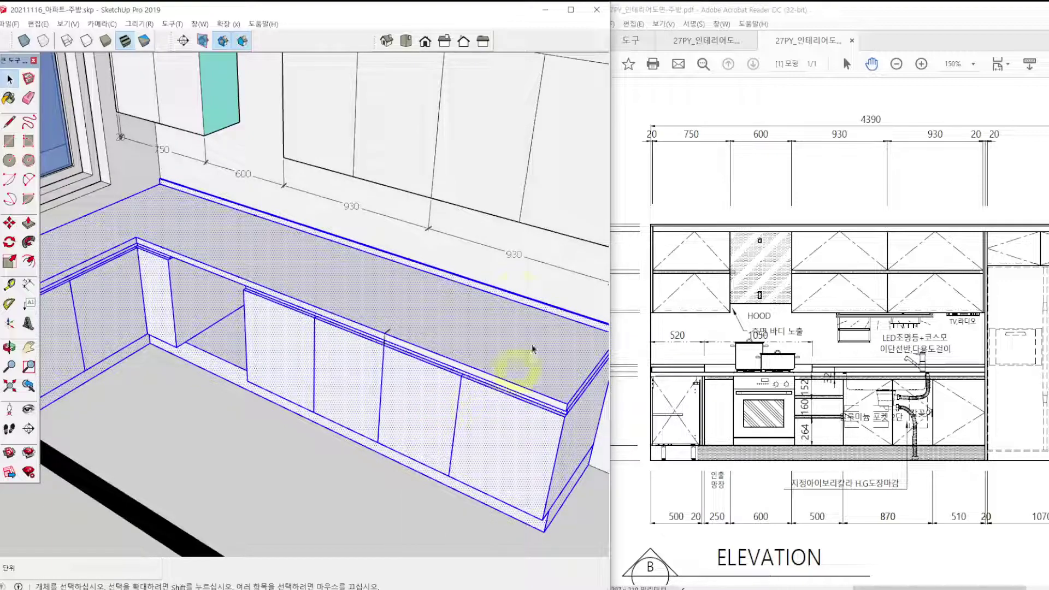
click(290, 480)
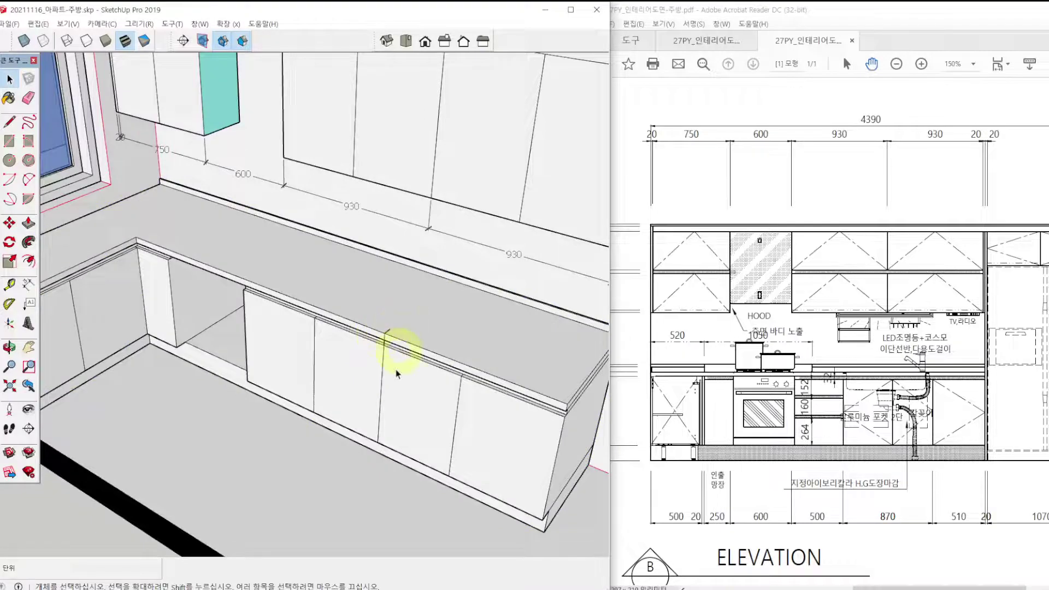
Move the yellow sink face with its edges by the midpoint of its front edge to the guide line's end on the countertop.
scroll(397, 374, down, 6)
middle_drag(234, 242, 355, 314)
shift+middle_drag(172, 264, 279, 296)
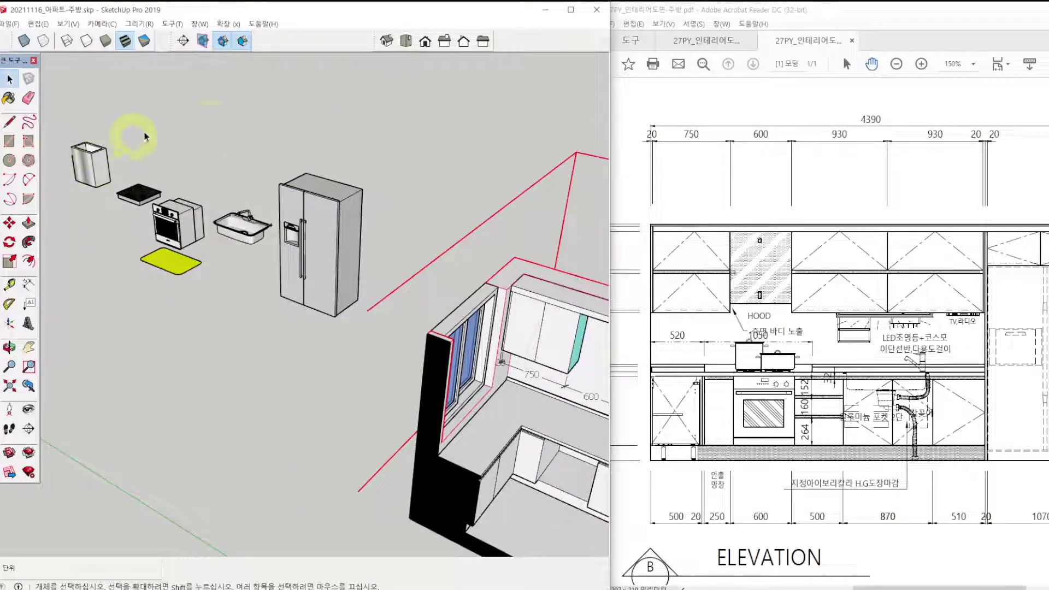
scroll(164, 269, up, 5)
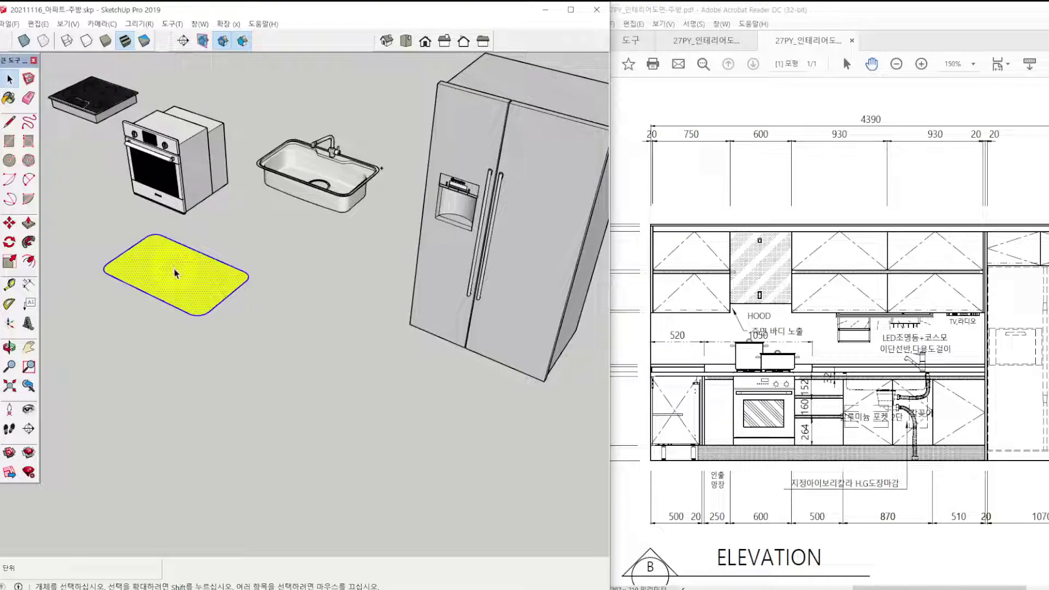
key(m)
scroll(141, 285, up, 3)
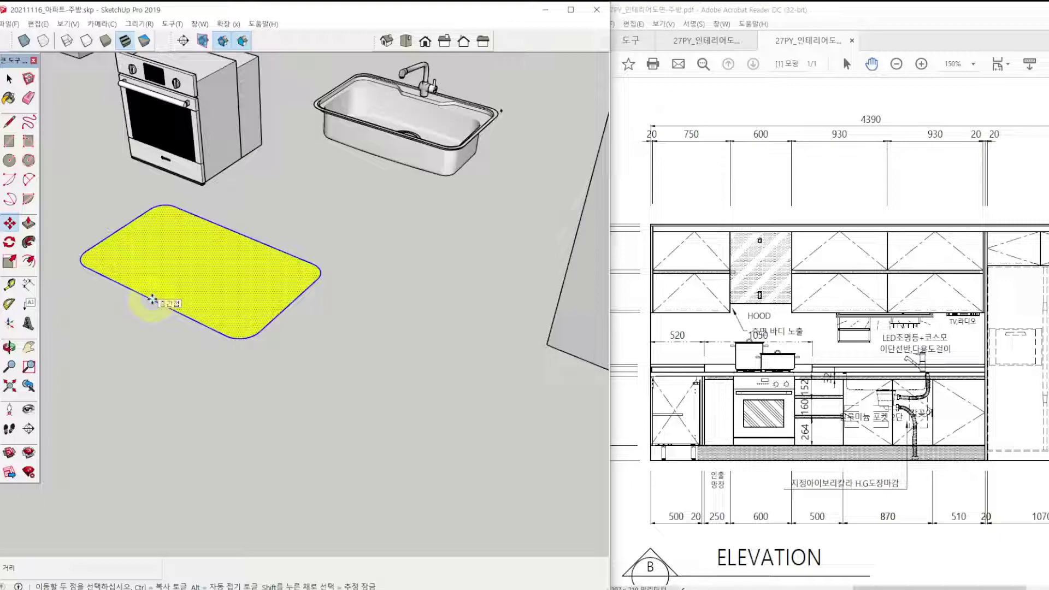
scroll(237, 328, down, 8)
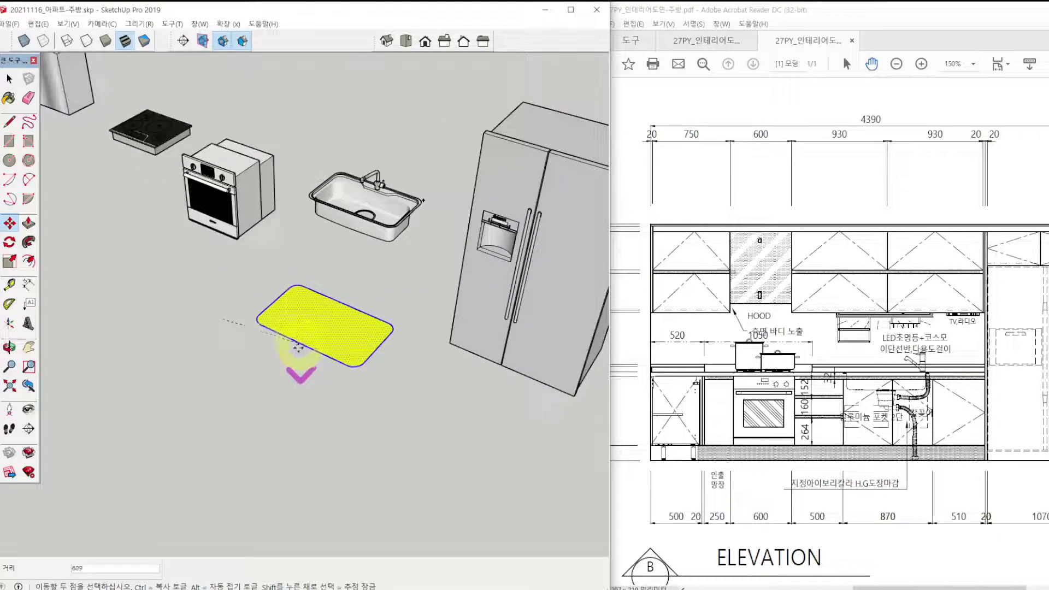
mouse_move(316, 374)
middle_down()
mouse_move(436, 424)
mouse_move(199, 300)
middle_up()
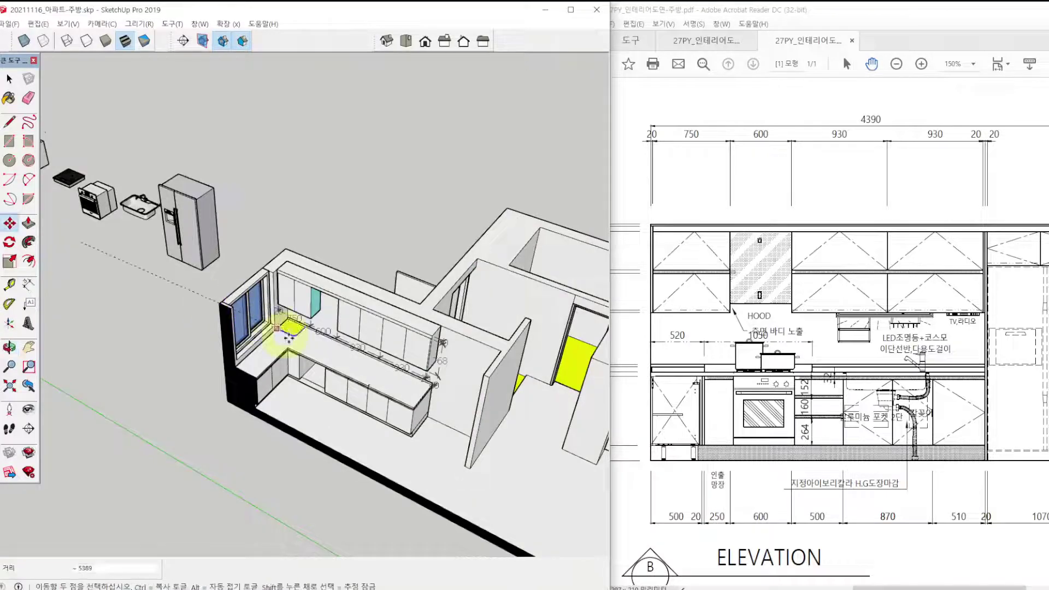
scroll(360, 377, up, 3)
scroll(375, 389, up, 5)
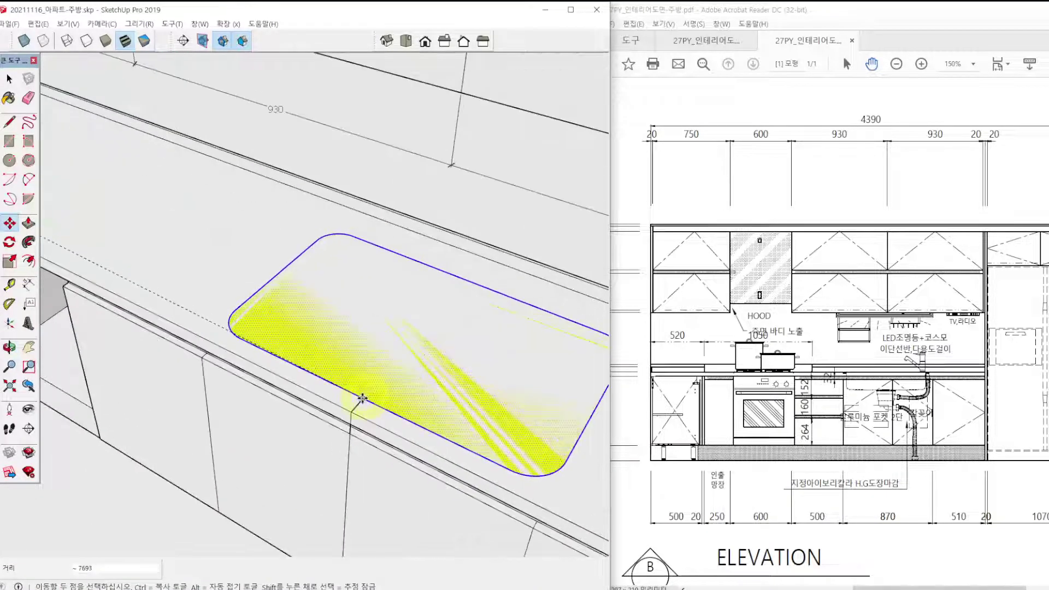
click(361, 399)
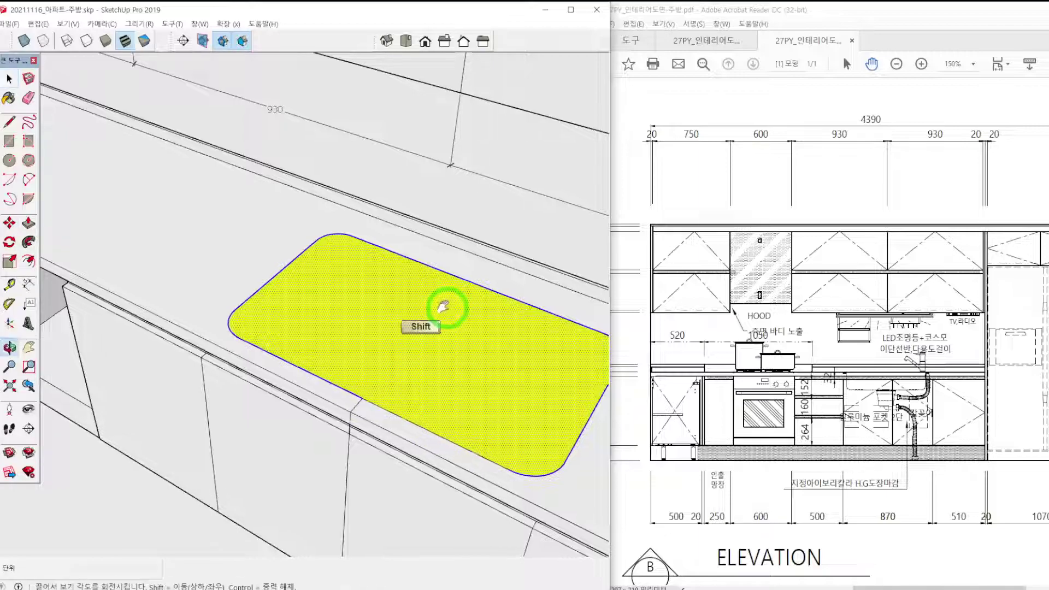
Cut the sink opening by pushing the yellow face 40 mm down through the countertop with Push/Pull.
shift+middle_drag(441, 300, 346, 299)
key(space)
key(p)
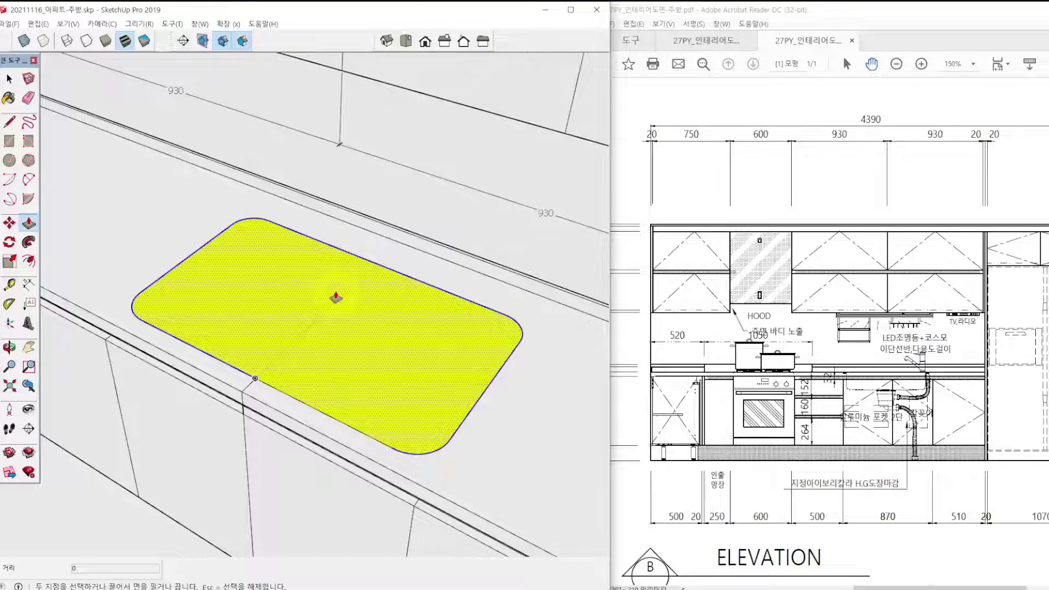
click(332, 288)
click(335, 299)
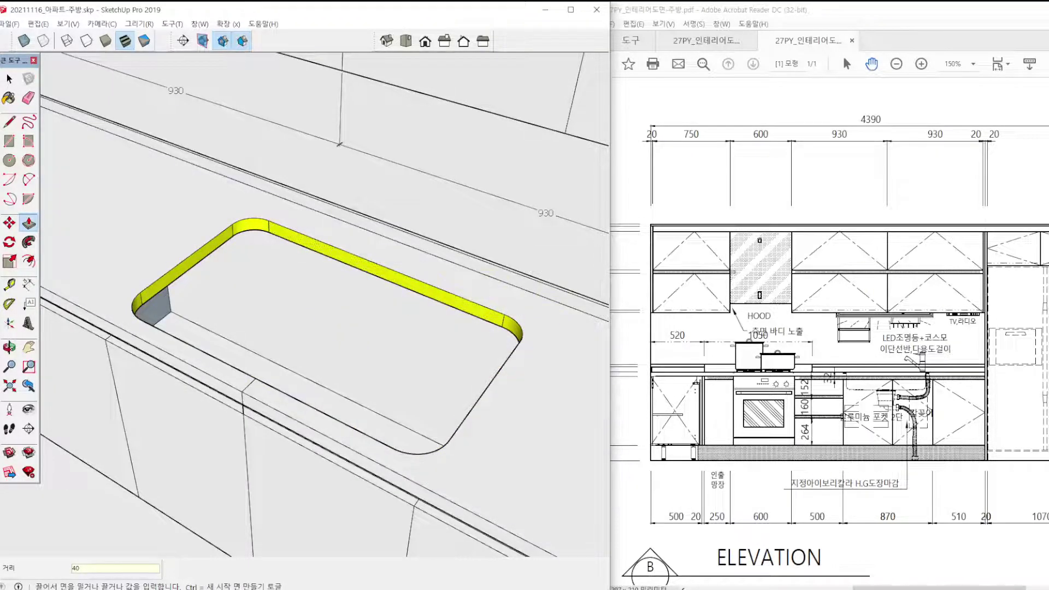
mouse_move(269, 346)
middle_down()
mouse_move(236, 351)
mouse_move(272, 335)
mouse_move(175, 221)
mouse_move(327, 244)
middle_up()
scroll(361, 253, down, 3)
key(space)
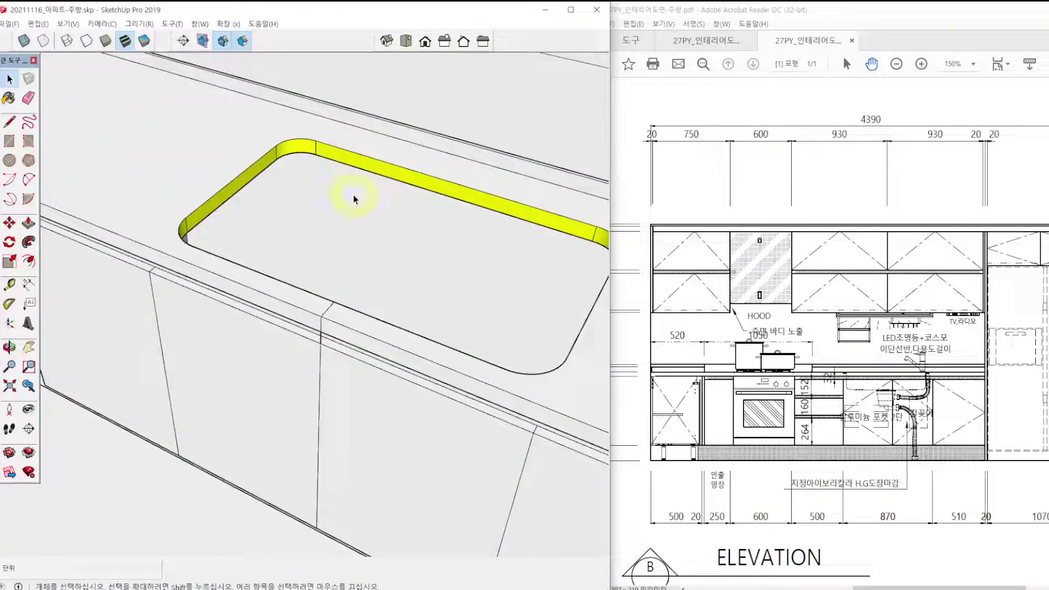
Select all connected countertop and lower cabinet geometry, paint it white including the opening's yellow sides, and make it a group.
scroll(370, 317, down, 6)
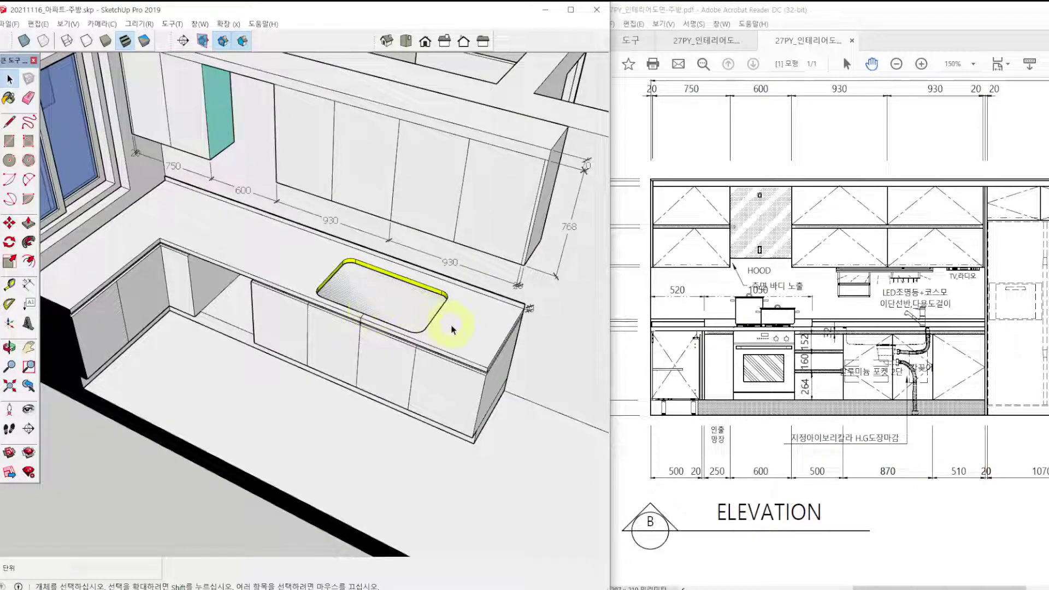
triple_click(452, 328)
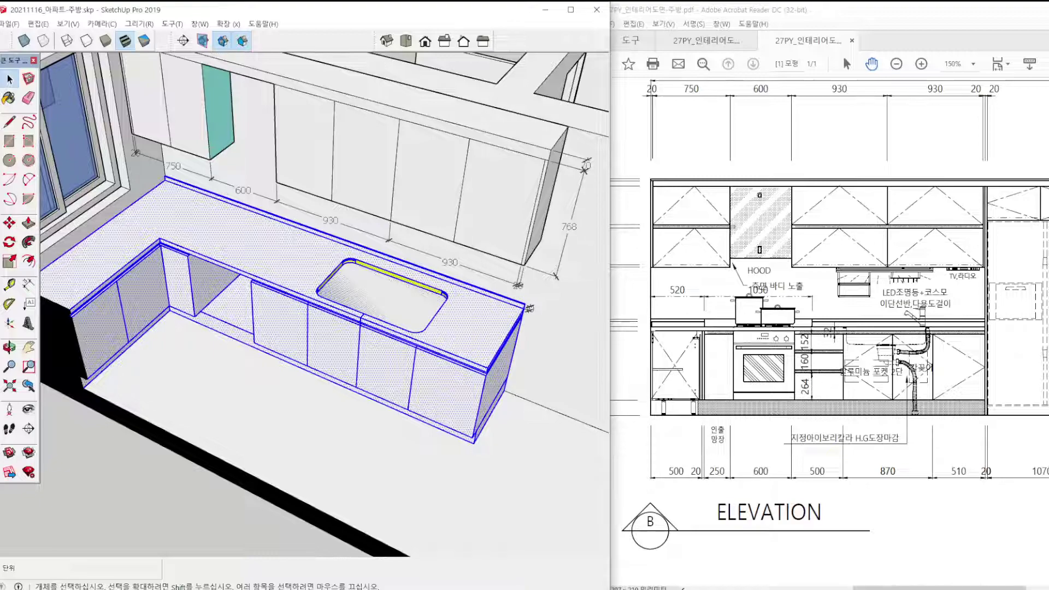
key(b)
click(473, 326)
key(space)
right_click(468, 330)
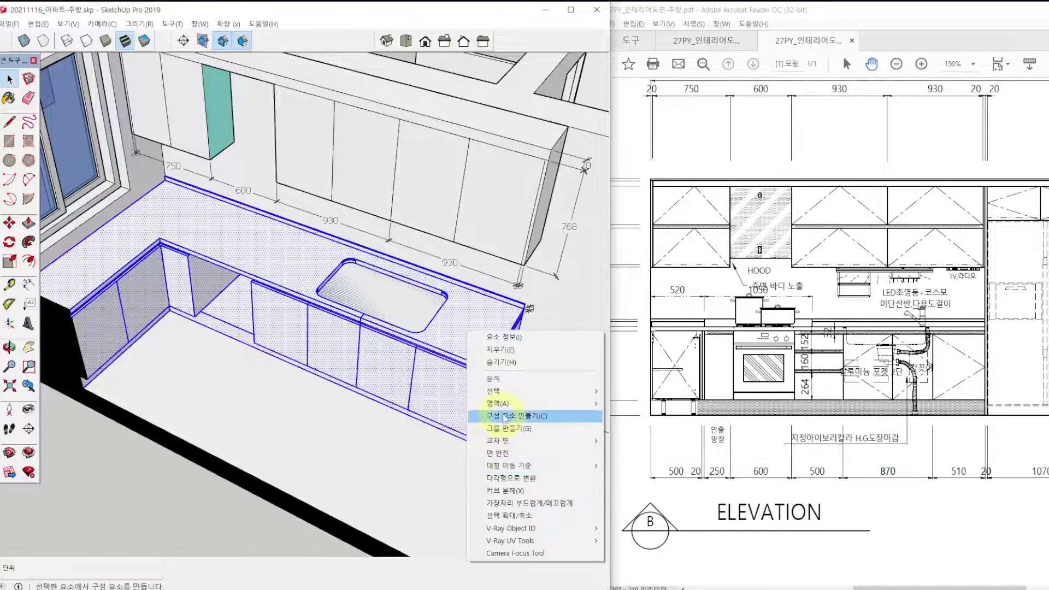
click(508, 429)
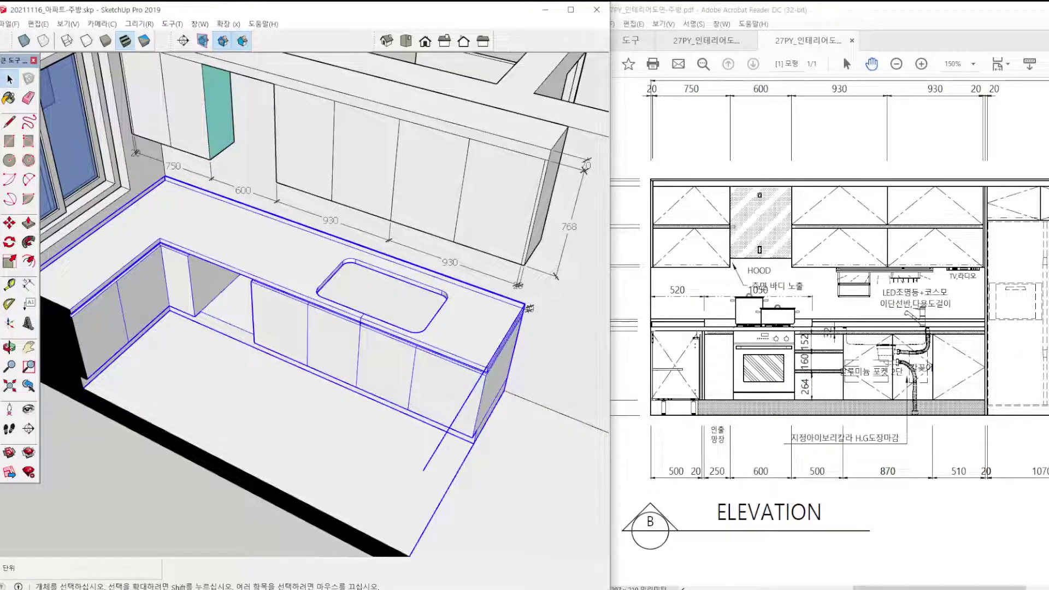
Move the sink model by the midpoint of its front rim to the midpoint of the countertop opening's front edge.
scroll(347, 316, down, 5)
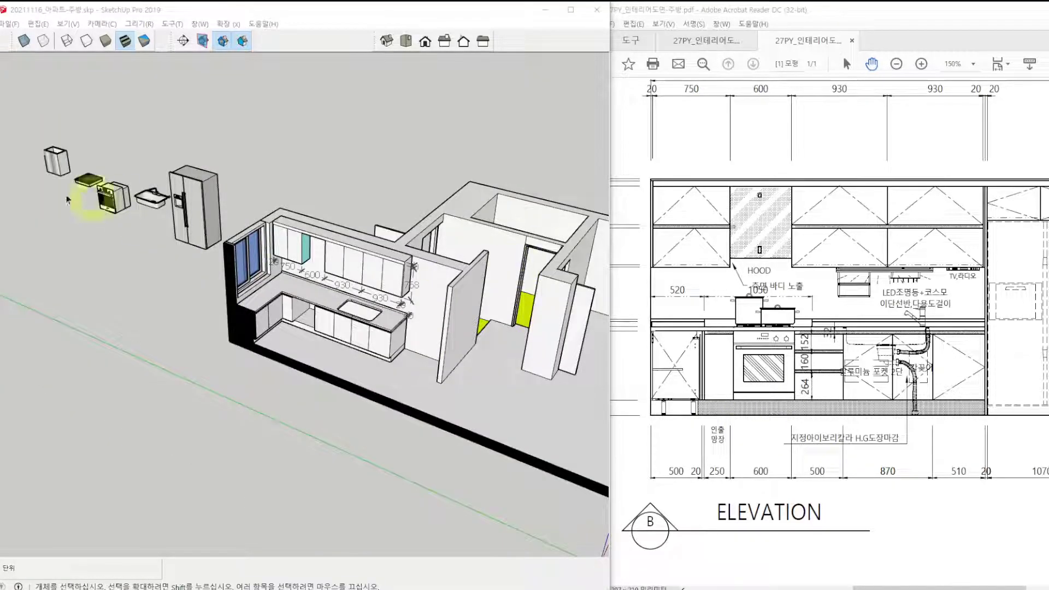
click(115, 200)
scroll(115, 197, up, 5)
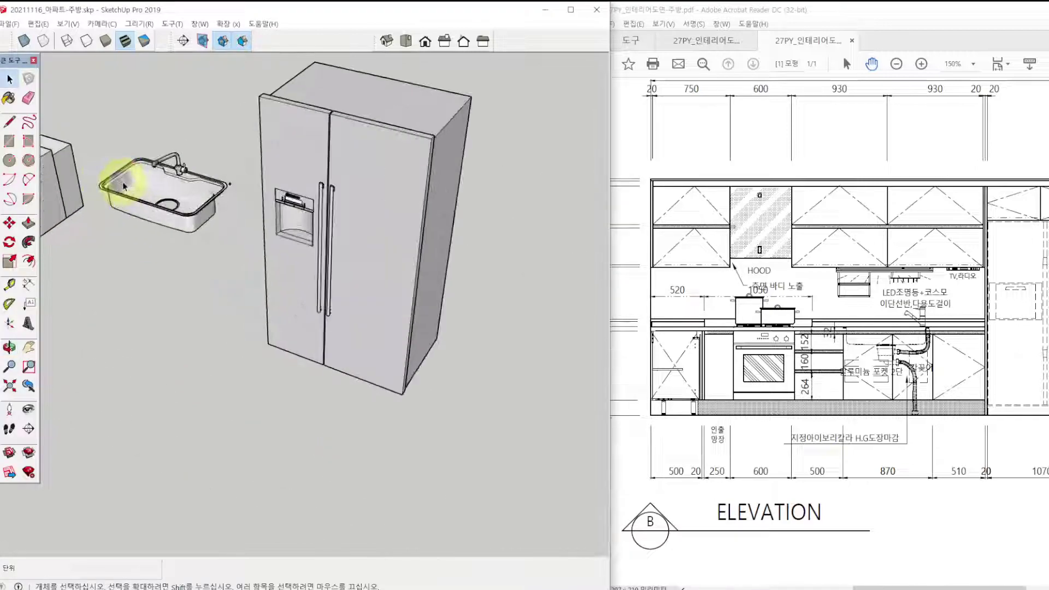
key(m)
scroll(127, 188, up, 4)
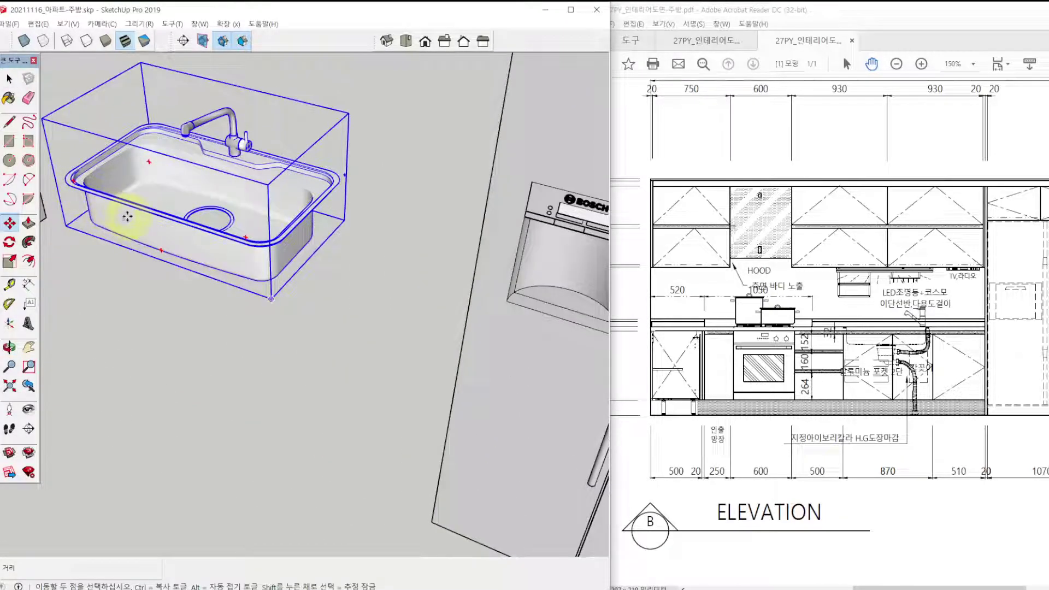
mouse_move(127, 217)
middle_down()
mouse_move(175, 195)
mouse_move(175, 340)
mouse_move(142, 279)
mouse_move(199, 277)
mouse_move(169, 320)
mouse_move(307, 82)
mouse_move(234, 299)
middle_up()
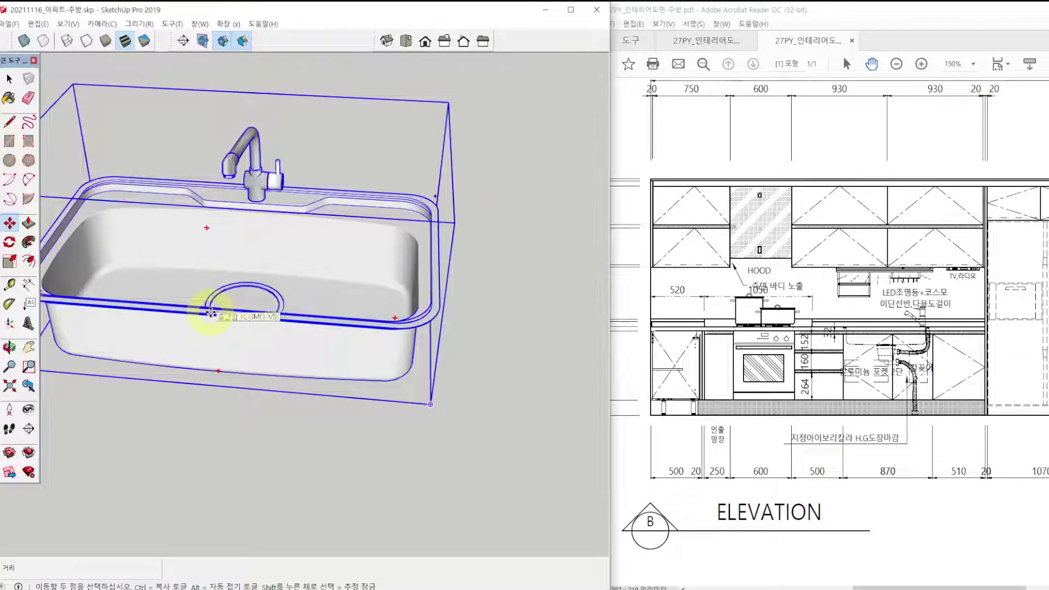
scroll(210, 313, up, 6)
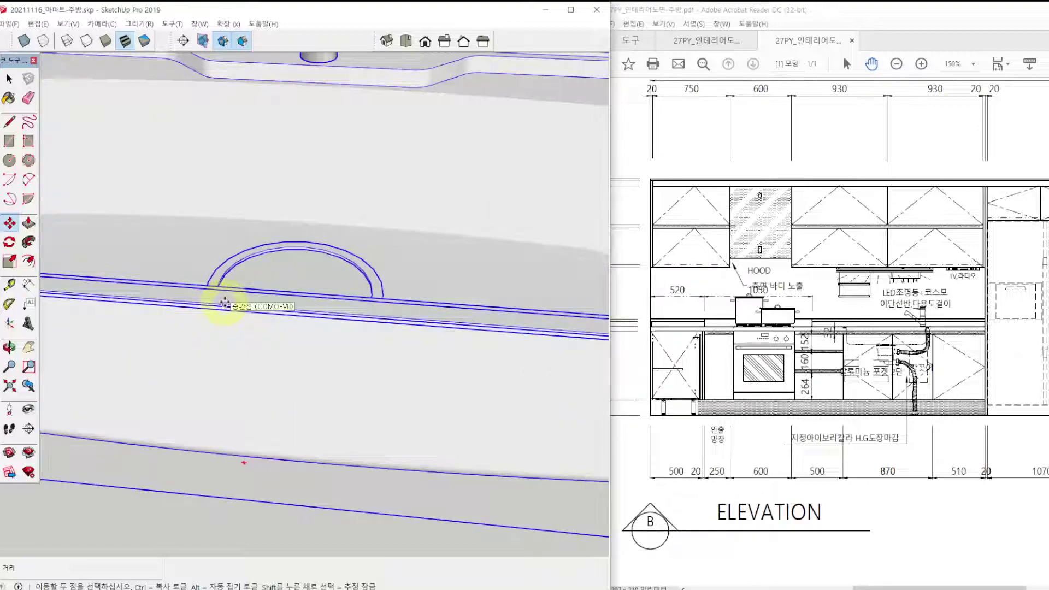
scroll(224, 304, down, 6)
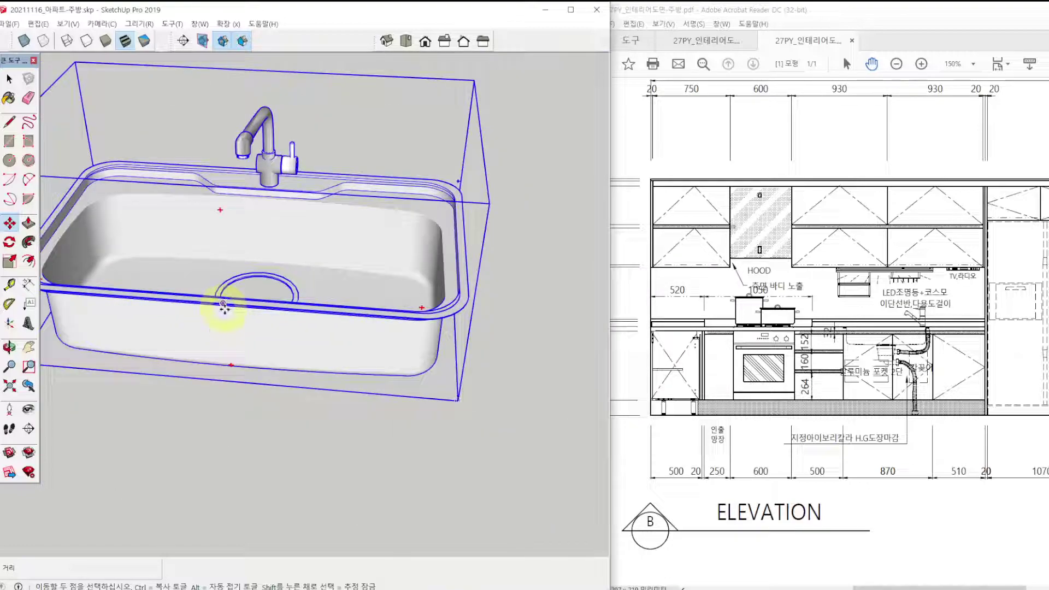
scroll(306, 339, down, 3)
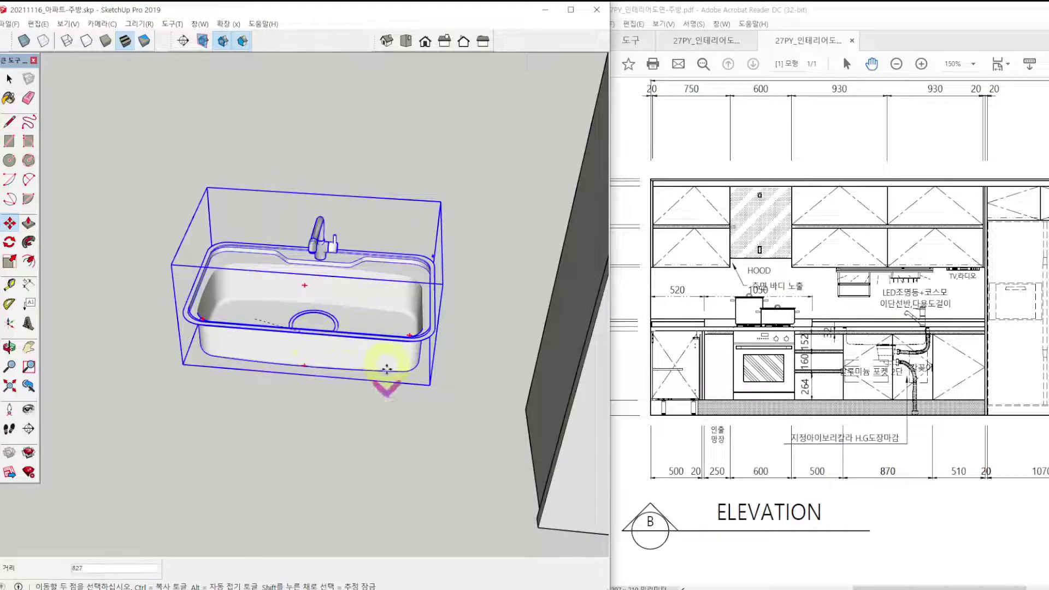
scroll(230, 323, down, 8)
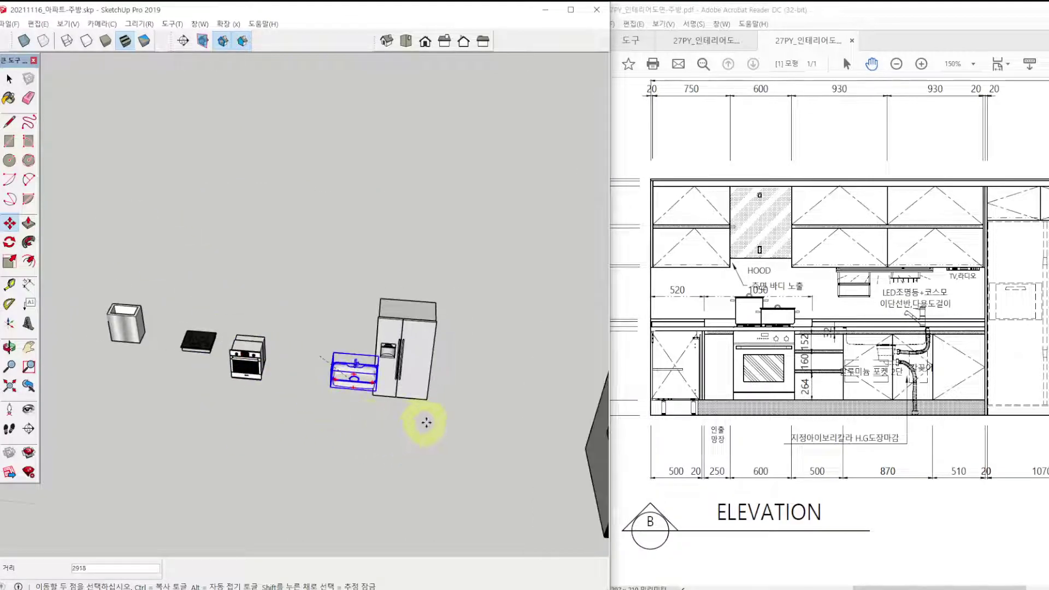
scroll(426, 422, down, 3)
mouse_move(426, 422)
shift+middle_down()
mouse_move(194, 350)
mouse_move(162, 349)
shift+middle_up()
scroll(365, 365, up, 10)
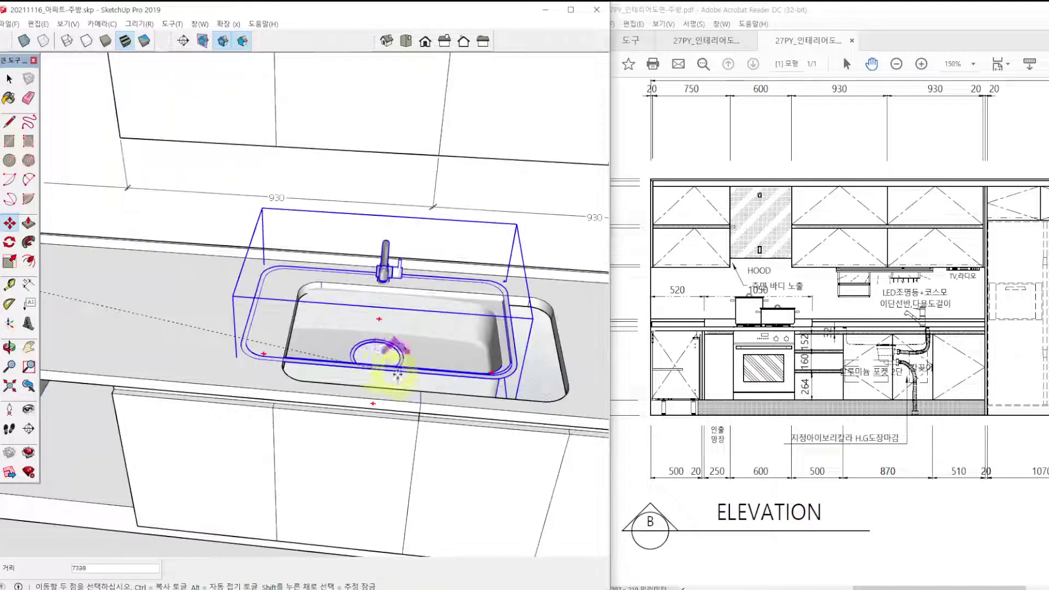
scroll(397, 374, up, 3)
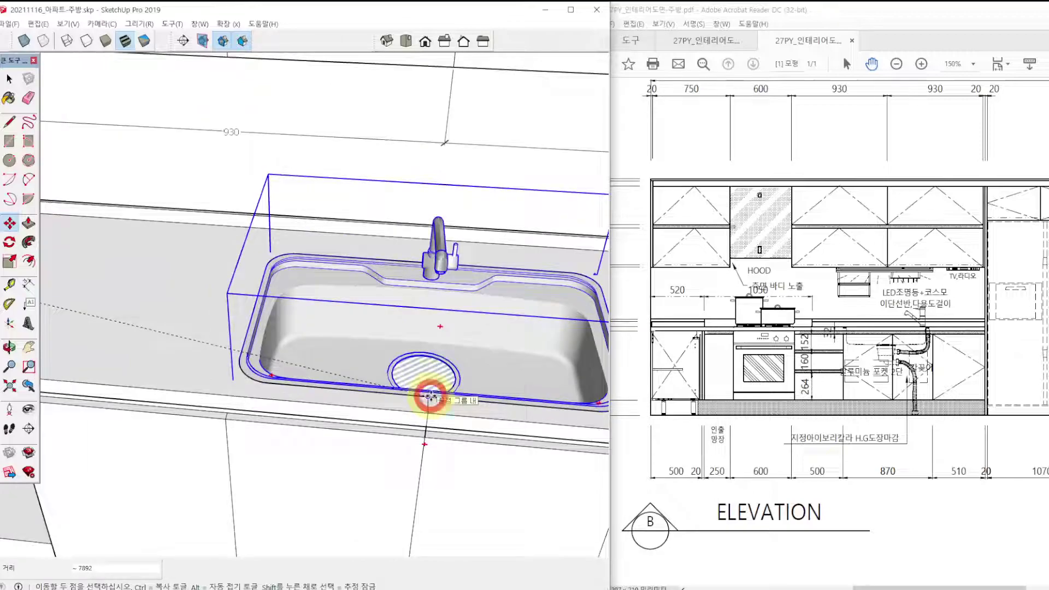
click(430, 396)
middle_drag(433, 306, 106, 318)
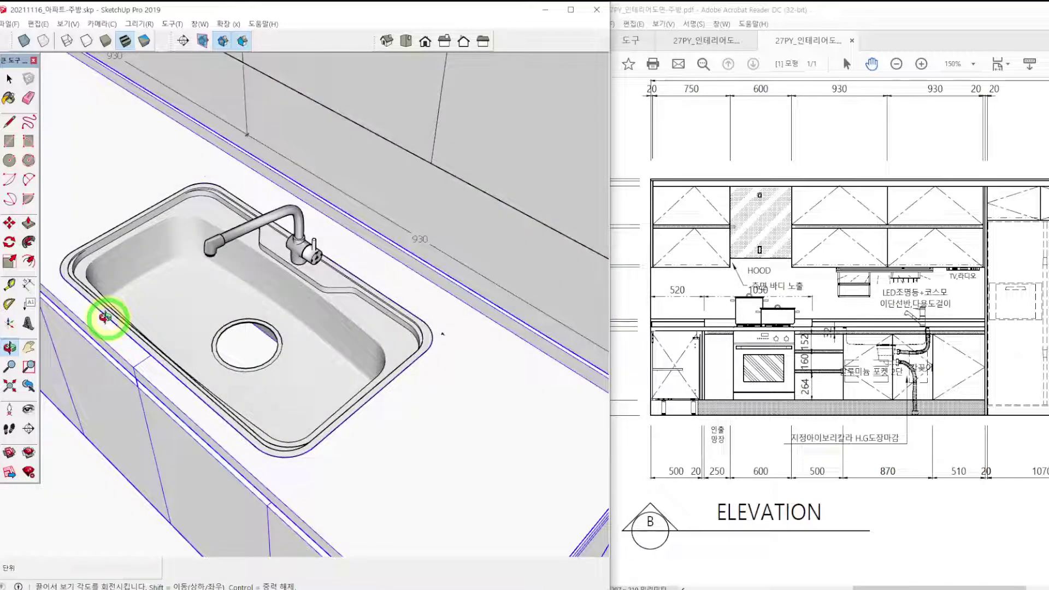
Move the metal range hood by its upper front corner into the 600 mm gap between the wall cabinets.
key(m)
scroll(215, 387, down, 5)
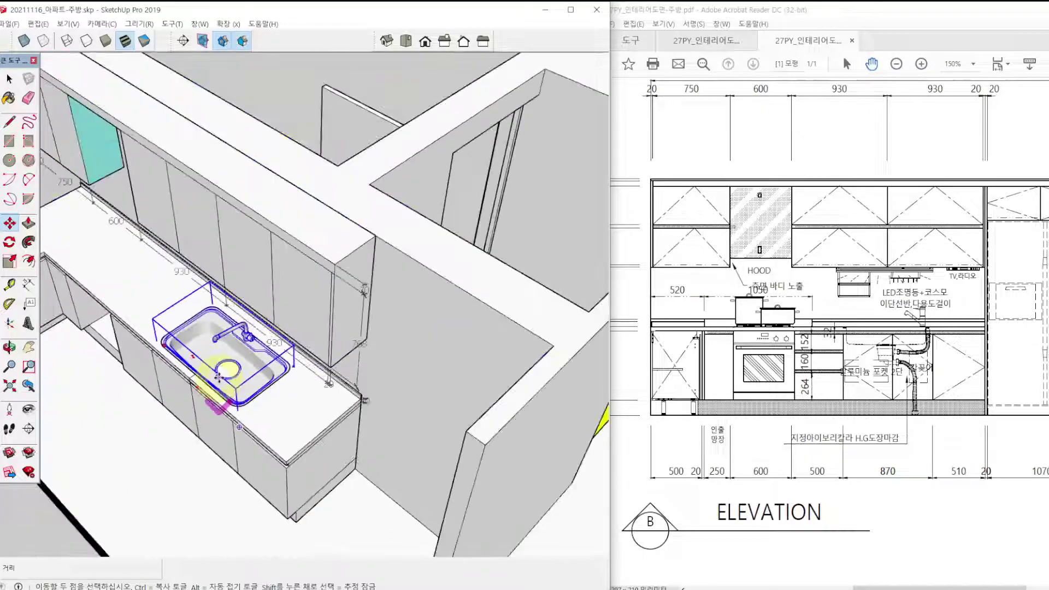
scroll(293, 375, down, 2)
scroll(282, 389, up, 2)
scroll(282, 389, up, 2)
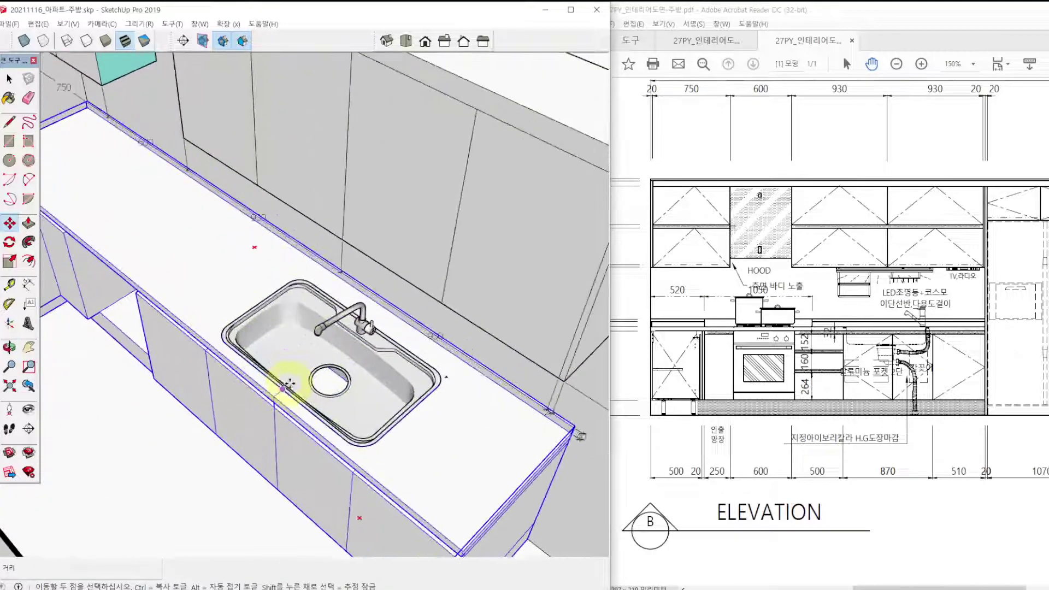
scroll(293, 374, up, 2)
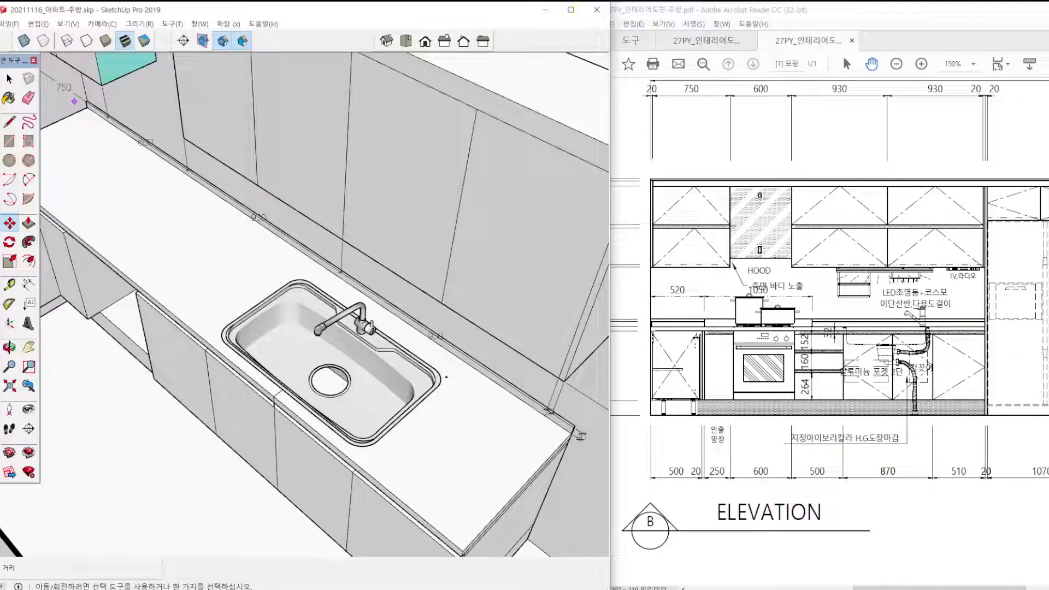
scroll(300, 311, down, 5)
scroll(300, 311, up, 2)
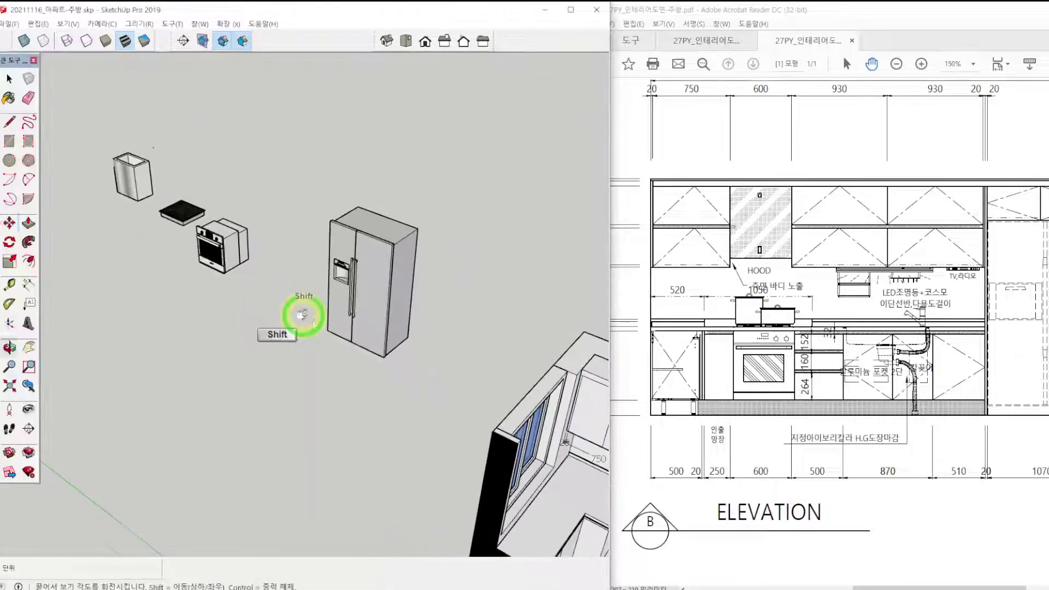
scroll(142, 133, up, 2)
scroll(142, 134, up, 4)
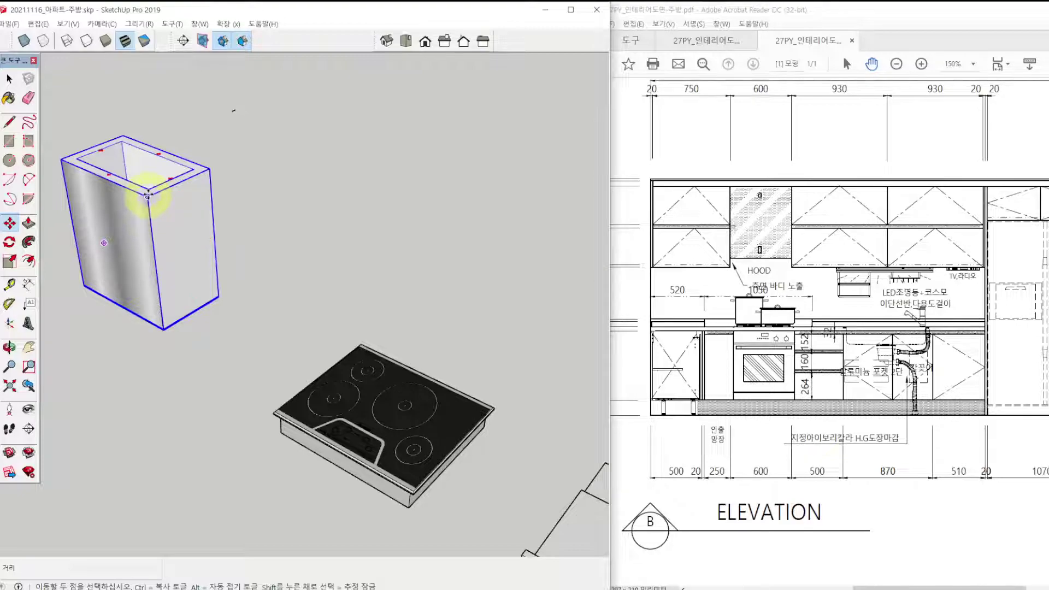
click(147, 195)
scroll(257, 240, down, 6)
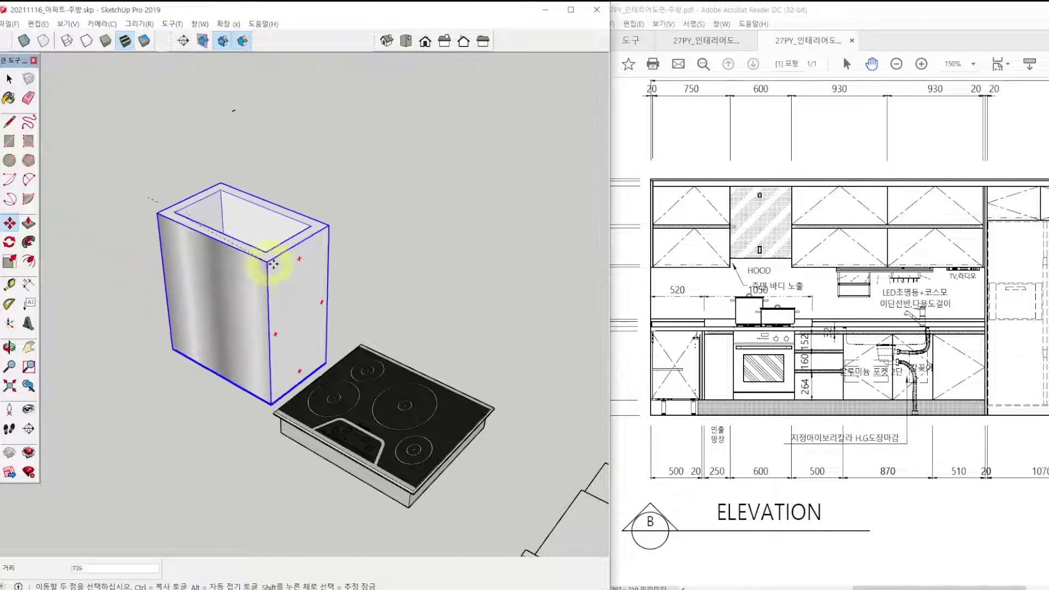
scroll(180, 262, up, 4)
scroll(172, 260, up, 6)
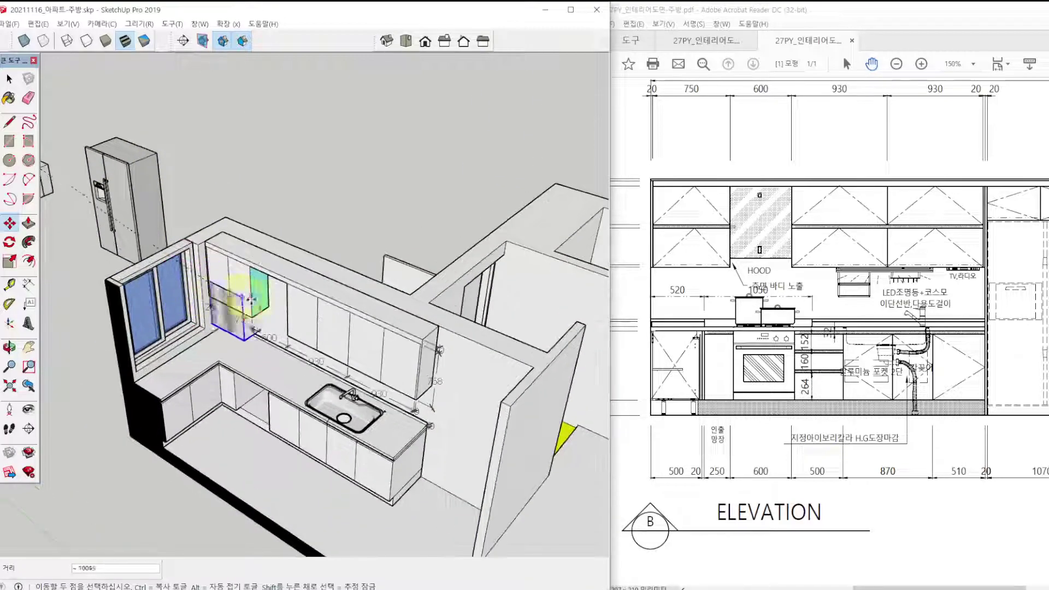
click(352, 247)
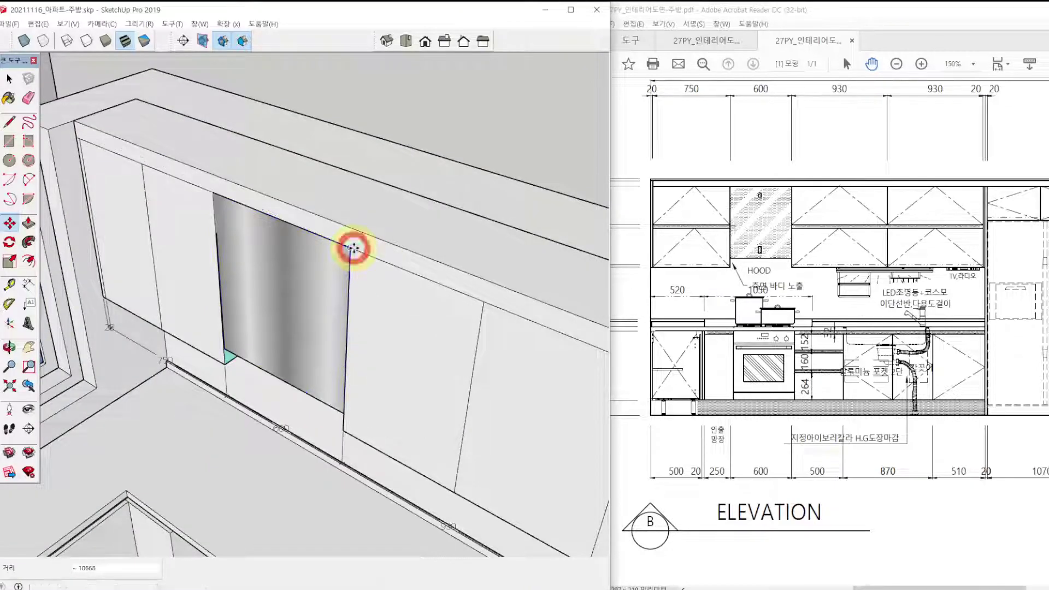
middle_drag(300, 346, 340, 368)
scroll(282, 299, up, 5)
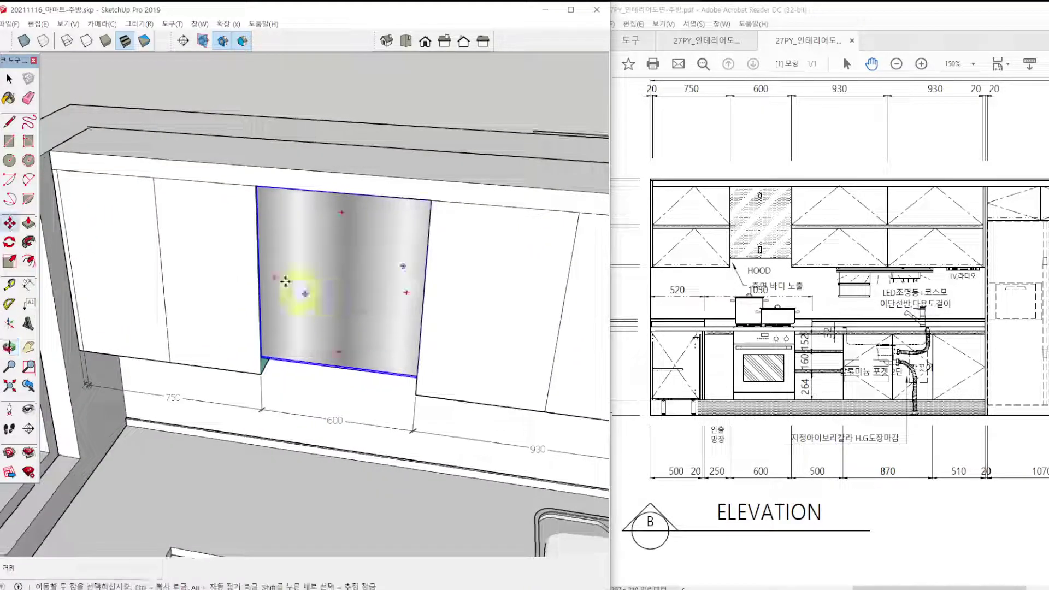
Move the Bosch oven by its upper front corner to the countertop's front edge at the open lower cabinet bay.
scroll(237, 257, down, 8)
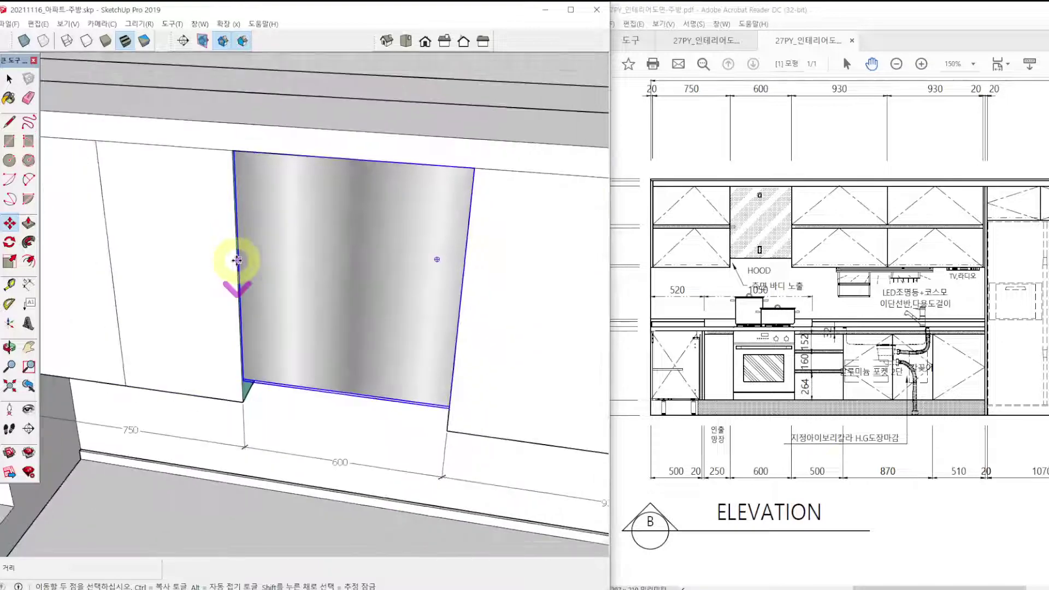
shift+middle_drag(234, 271, 485, 306)
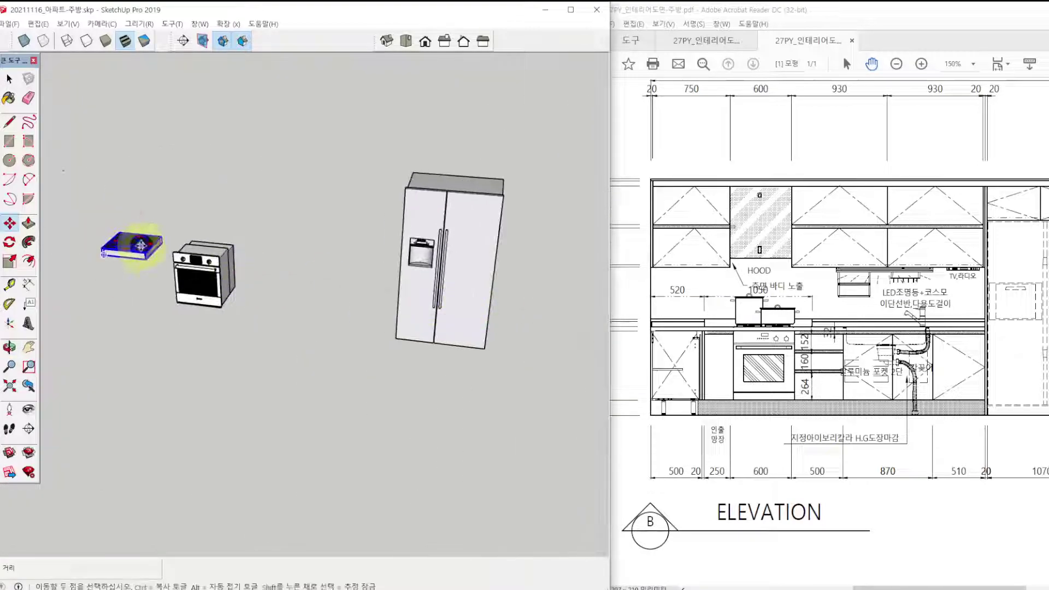
scroll(335, 248, up, 10)
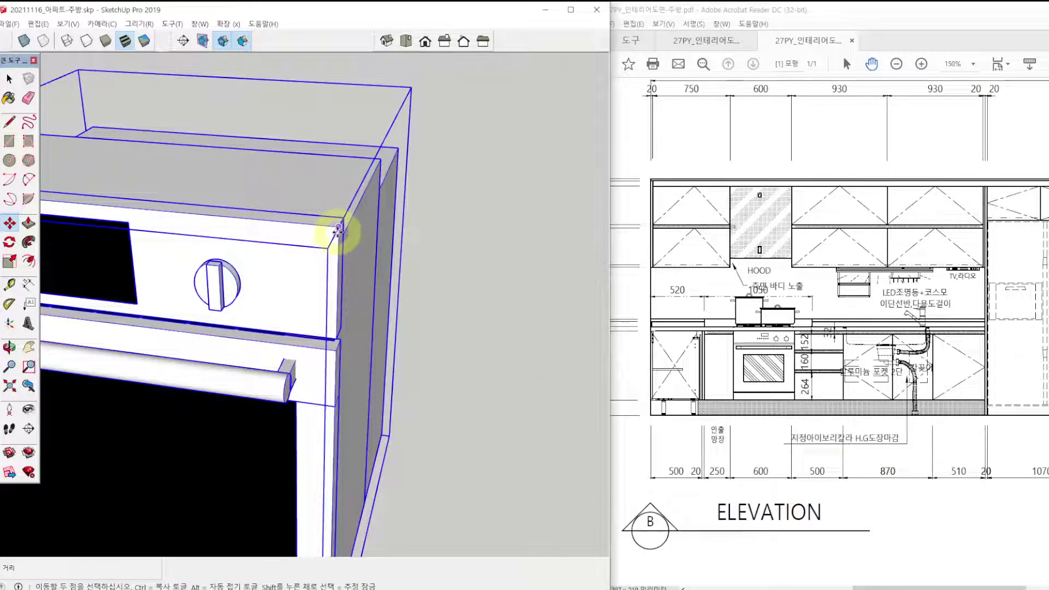
scroll(338, 230, down, 12)
mouse_move(322, 306)
shift+middle_down()
mouse_move(440, 341)
mouse_move(335, 300)
shift+middle_up()
scroll(258, 276, down, 5)
scroll(297, 253, up, 10)
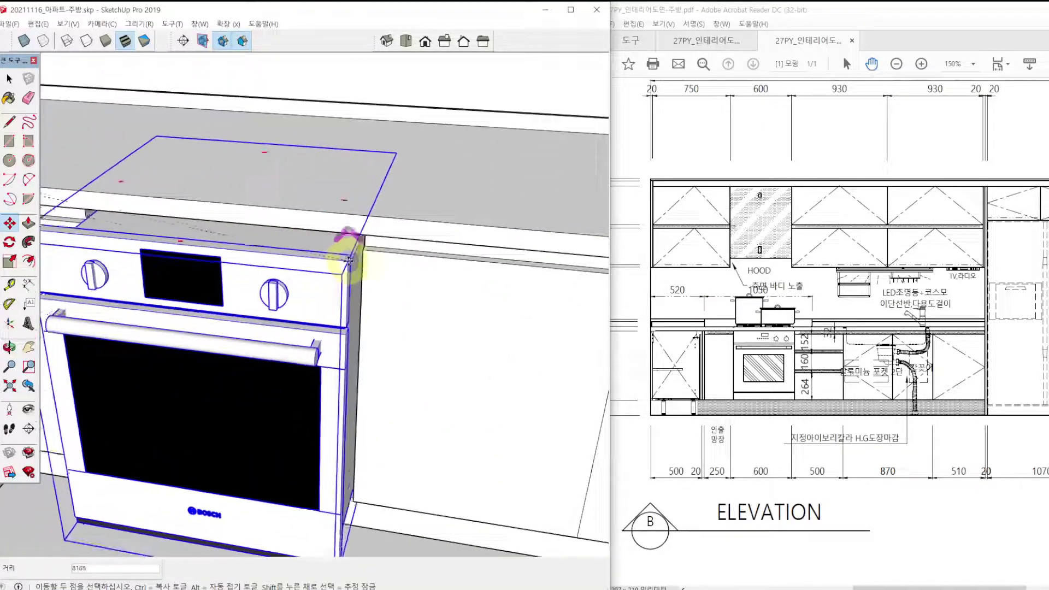
scroll(352, 249, down, 2)
middle_drag(359, 235, 225, 244)
scroll(246, 262, up, 4)
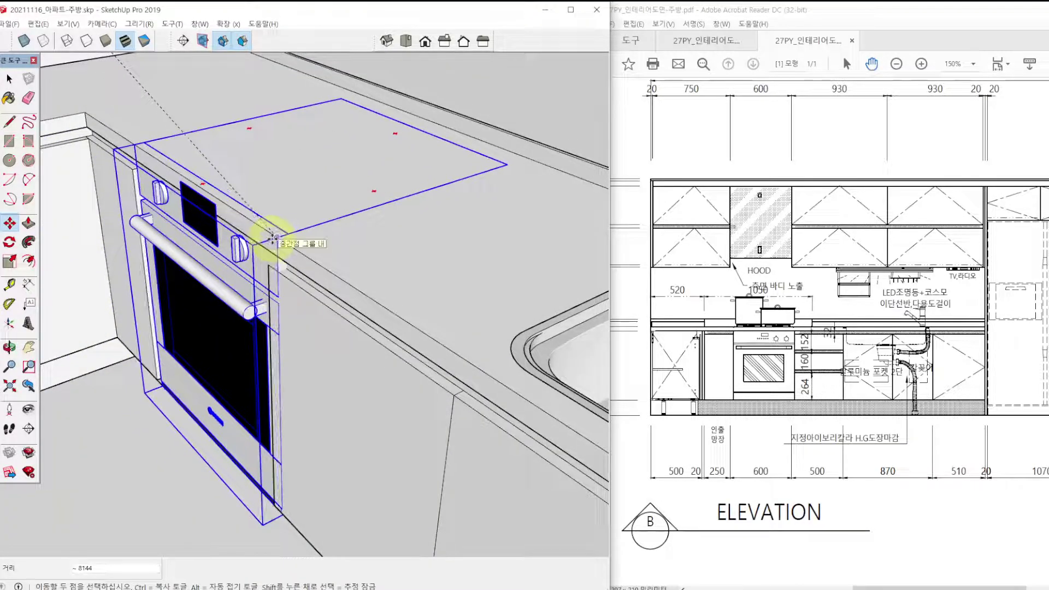
click(275, 239)
Lower the oven beneath the countertop and align its upper corner with the corner of the lower cabinet opening.
click(276, 238)
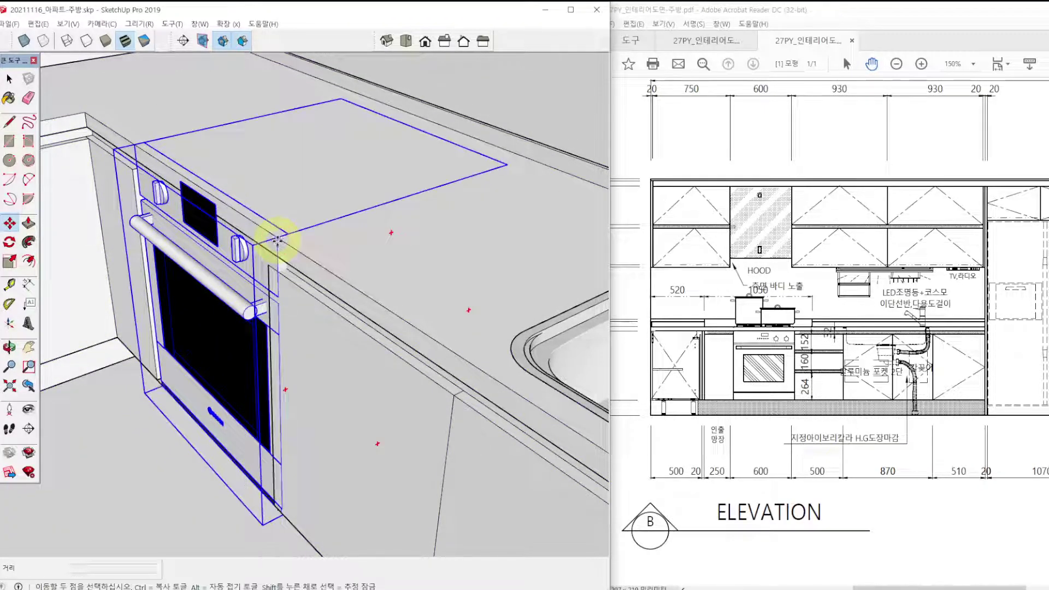
click(268, 265)
click(268, 265)
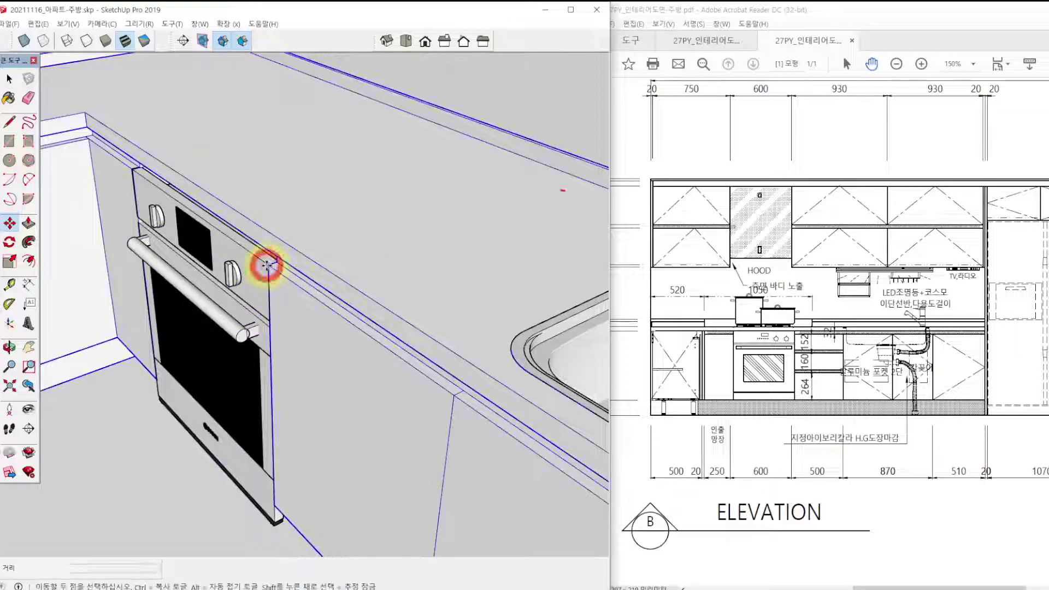
scroll(265, 266, up, 3)
click(264, 269)
key(space)
click(259, 271)
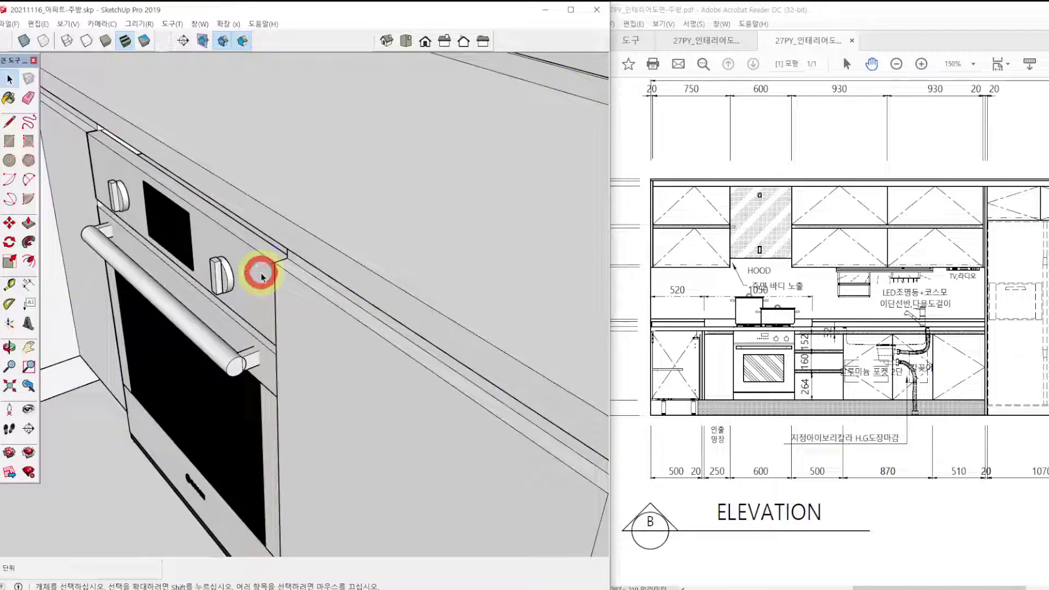
key(m)
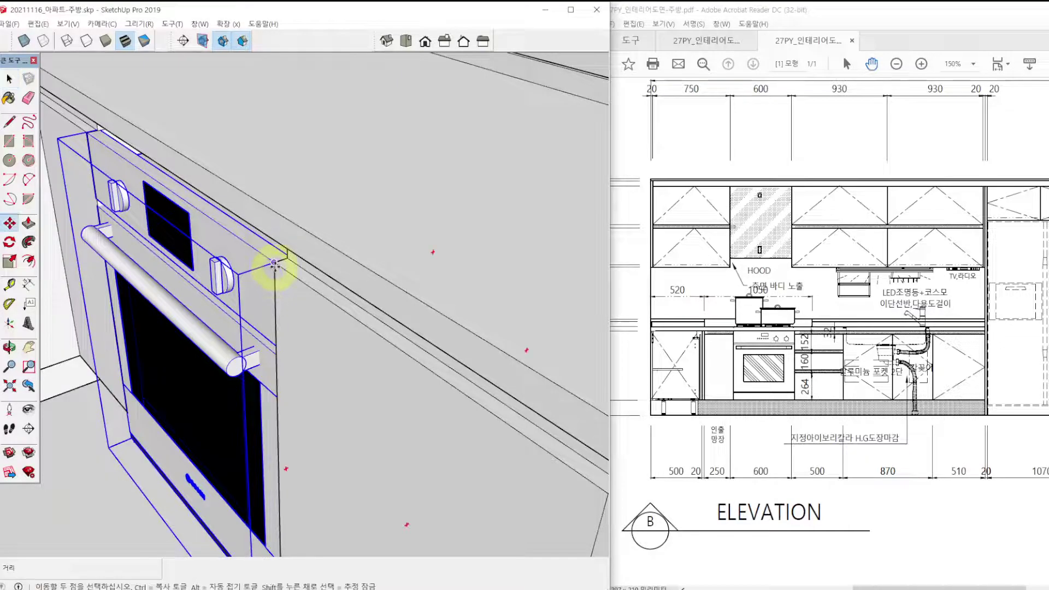
scroll(274, 257, down, 2)
click(273, 241)
scroll(548, 282, down, 2)
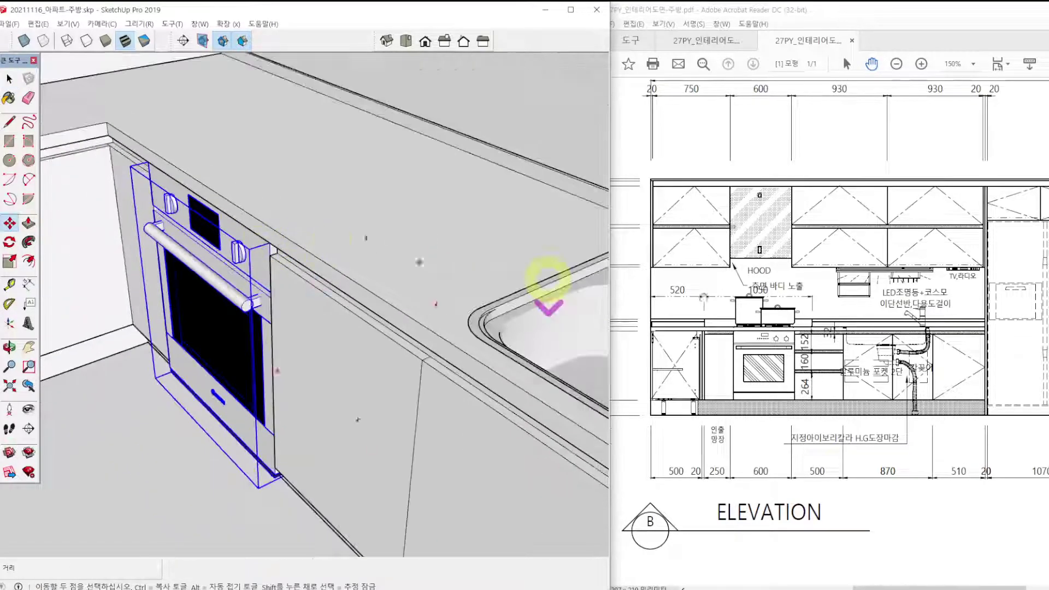
Try the refrigerator, moved by its lower front corner, in the bay between the end of the counter and the partition wall.
scroll(403, 339, down, 3)
mouse_move(403, 339)
middle_down()
mouse_move(264, 346)
mouse_move(437, 343)
middle_up()
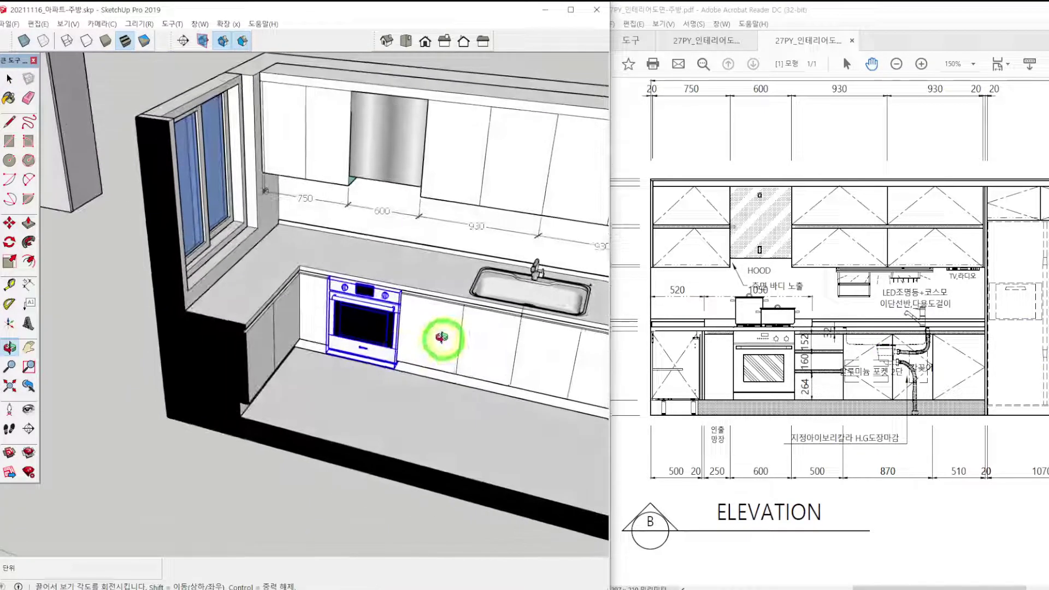
scroll(362, 315, down, 3)
key(space)
click(146, 264)
click(159, 221)
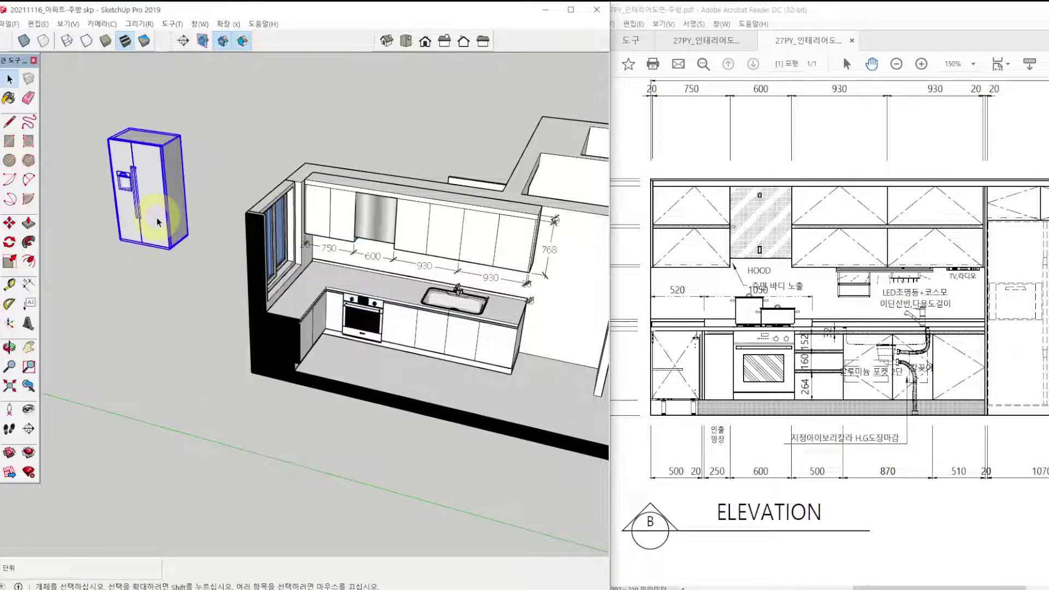
key(m)
scroll(161, 139, up, 6)
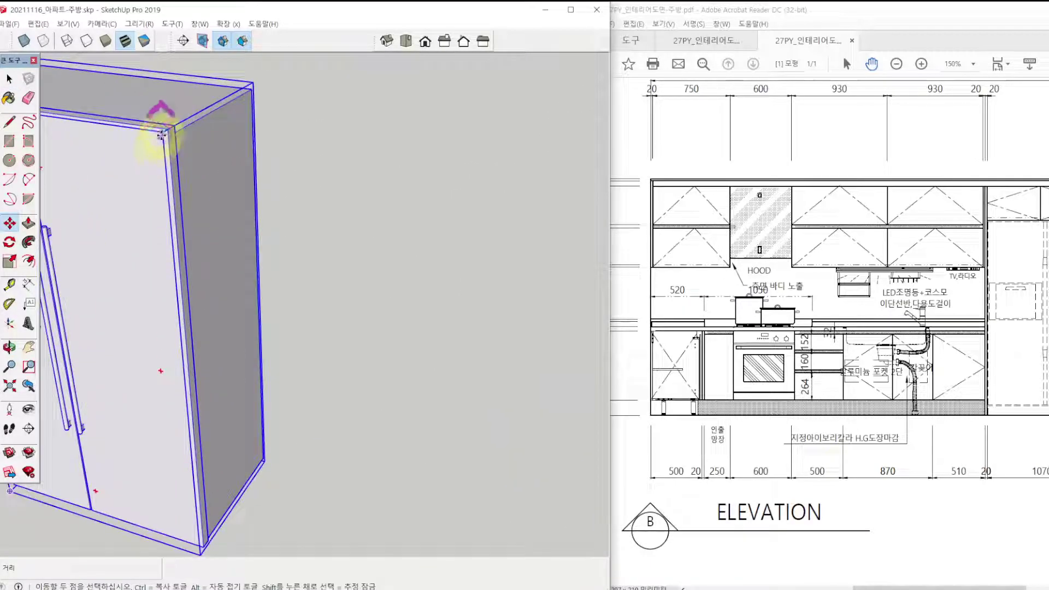
scroll(188, 480, down, 2)
click(198, 540)
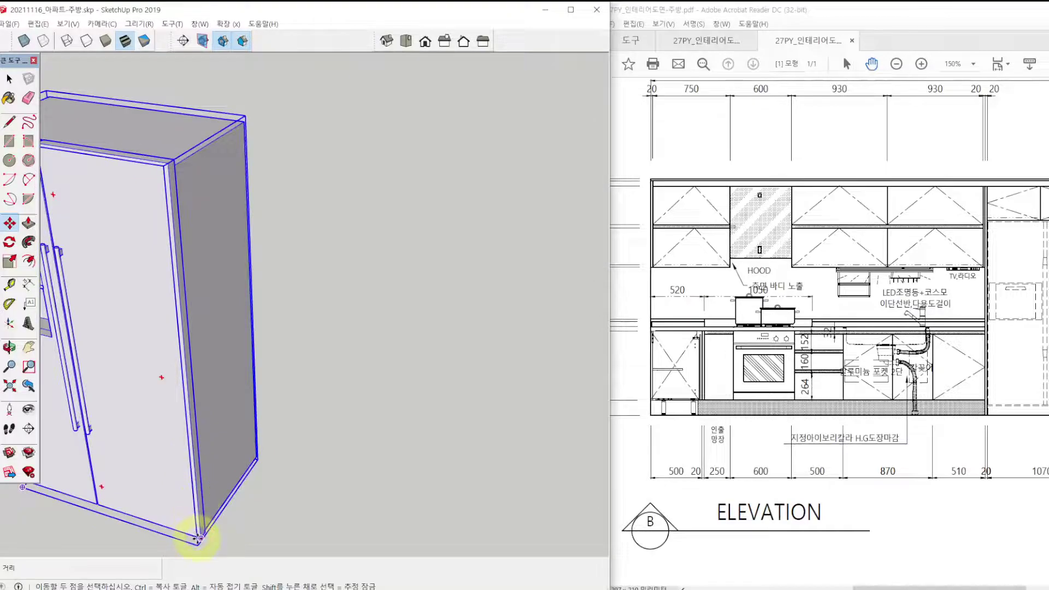
scroll(311, 479, down, 5)
shift+middle_drag(311, 480, 287, 433)
scroll(295, 481, up, 5)
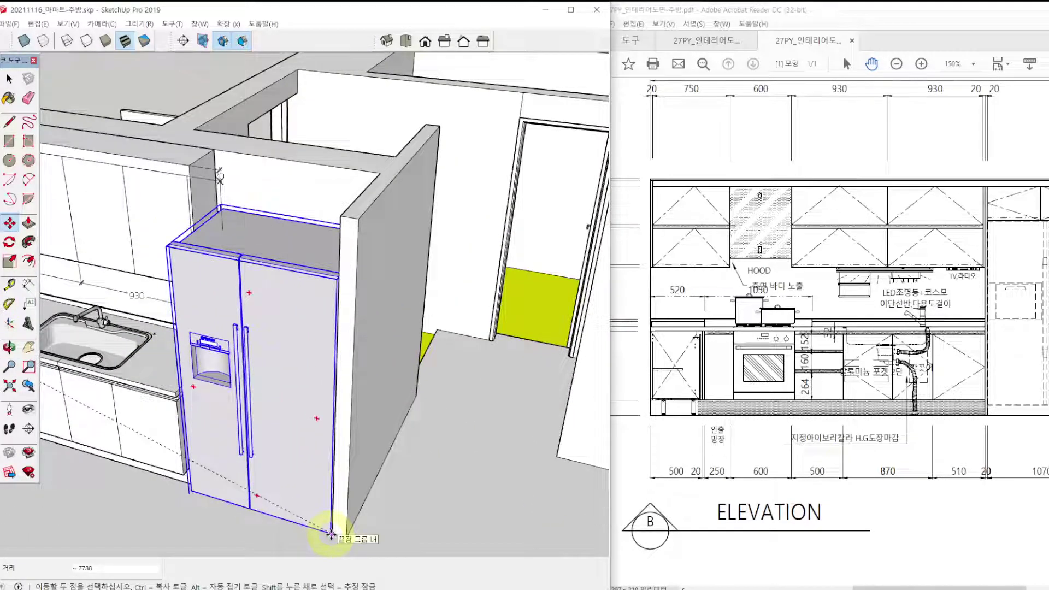
scroll(98, 393, down, 3)
Set the refrigerator down outside the kitchen beyond the window wall and clear the selection.
middle_drag(98, 393, 271, 335)
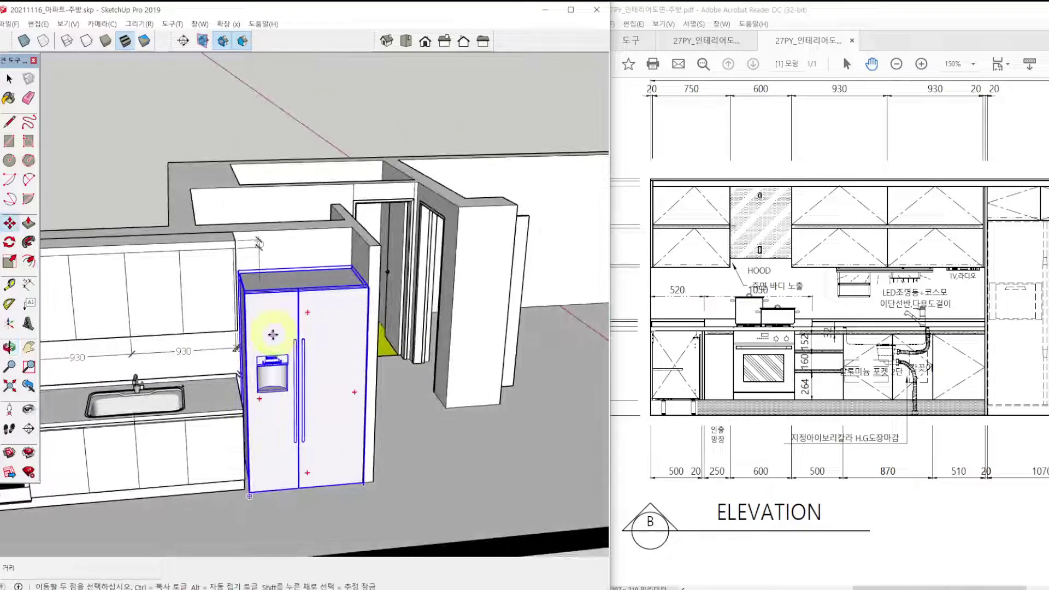
scroll(272, 335, down, 3)
mouse_move(186, 346)
shift+middle_down()
mouse_move(403, 335)
mouse_move(492, 404)
shift+middle_up()
scroll(438, 327, down, 3)
click(218, 382)
key(space)
click(227, 415)
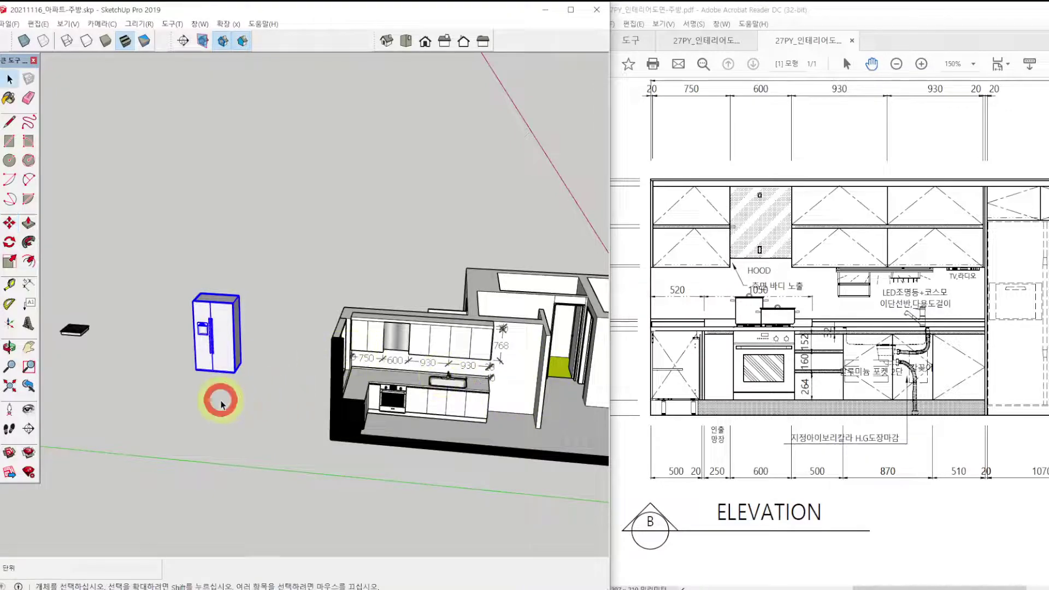
Move the cooktop by its front corner under the rim to the countertop's front edge directly above the oven.
scroll(89, 331, up, 3)
scroll(89, 332, up, 1)
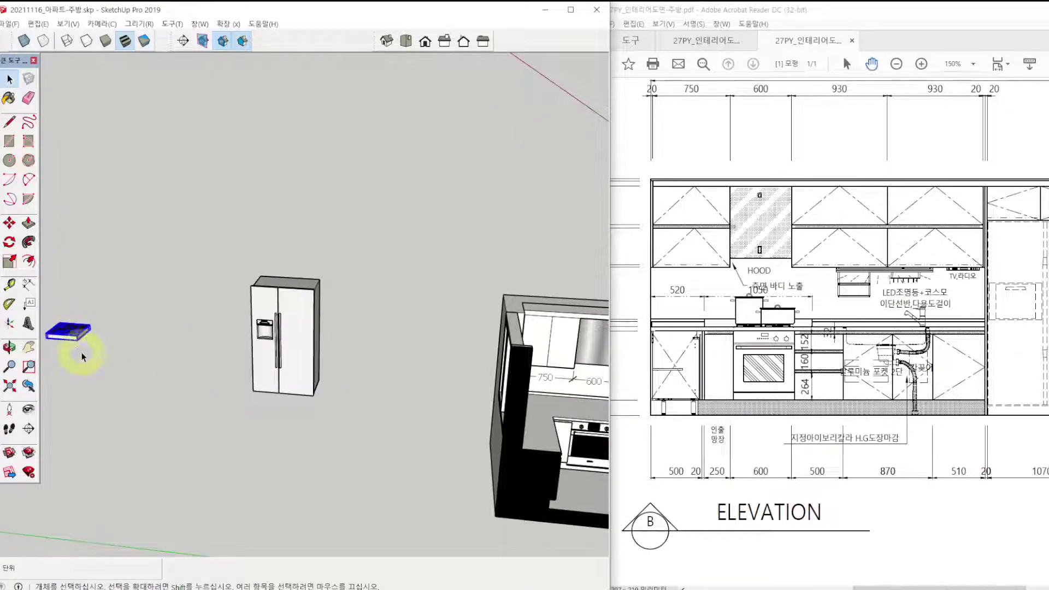
key(m)
scroll(82, 353, up, 5)
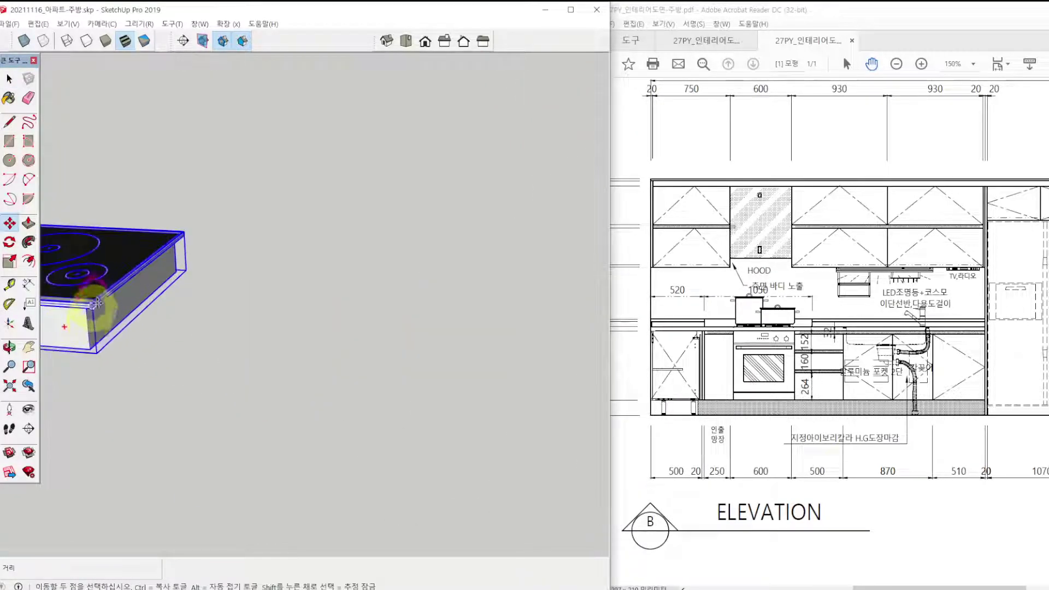
scroll(96, 304, up, 5)
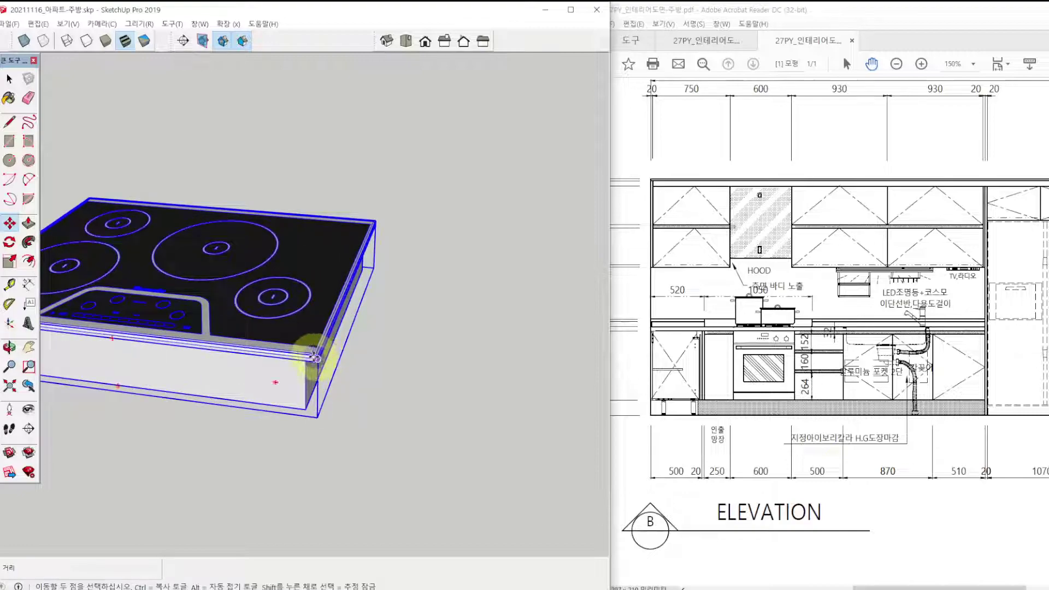
scroll(320, 361, up, 4)
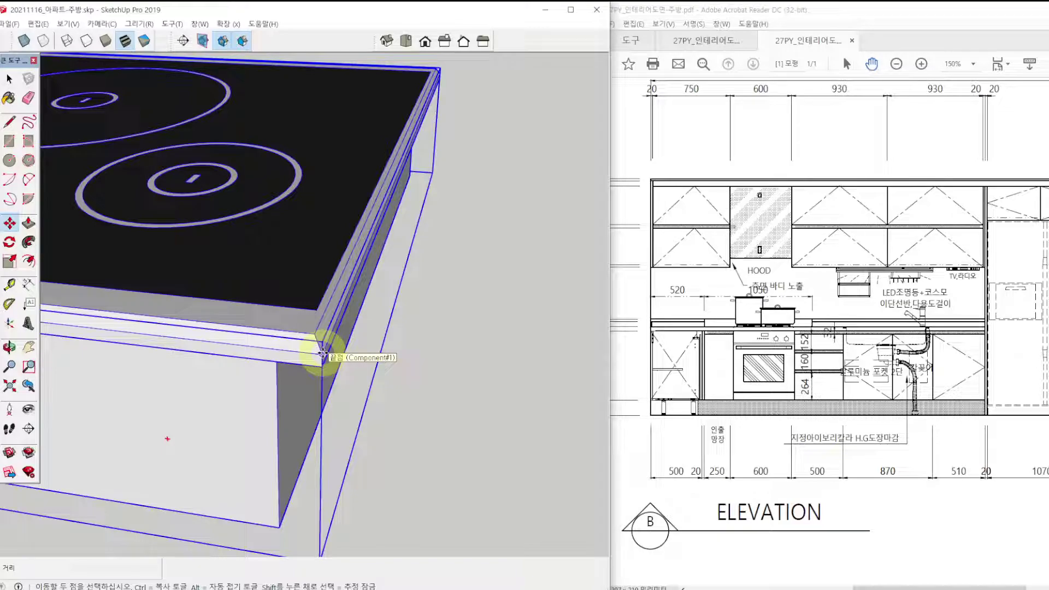
scroll(323, 354, down, 10)
shift+middle_click(380, 361)
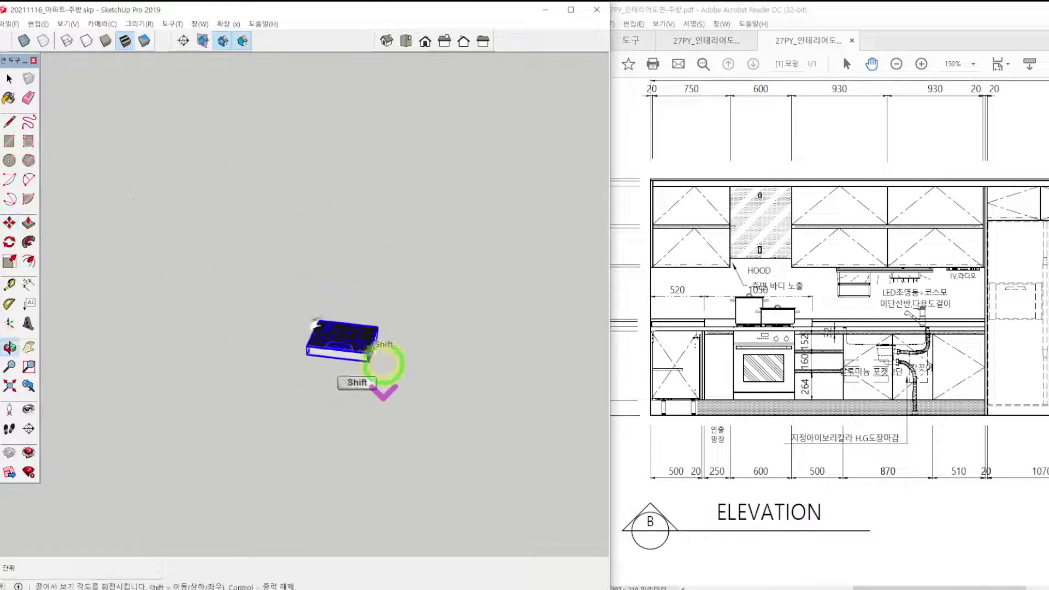
shift+middle_drag(384, 364, 113, 175)
scroll(424, 370, down, 6)
key(m)
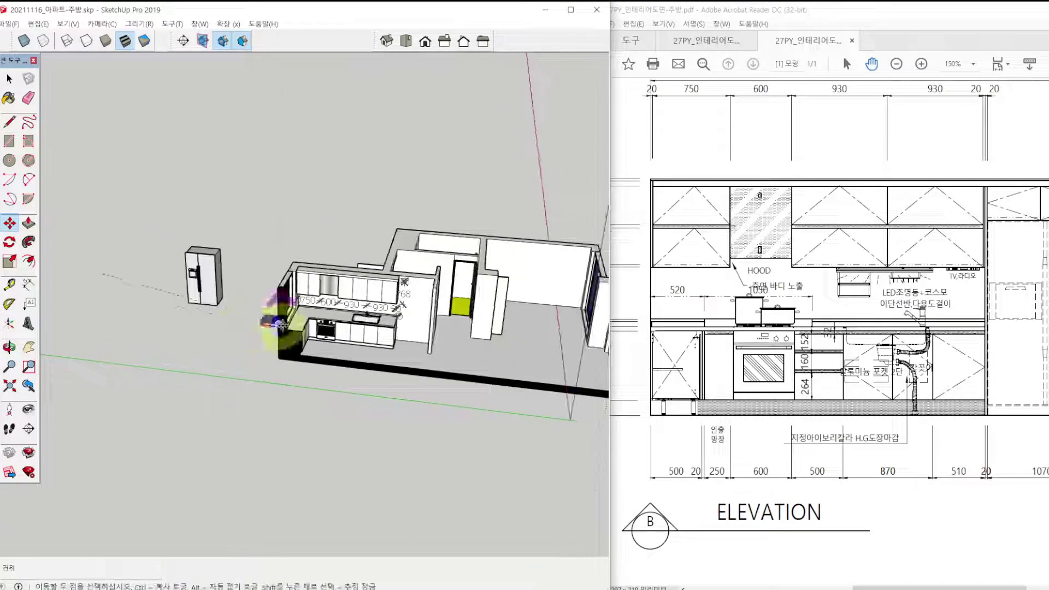
scroll(279, 325, up, 10)
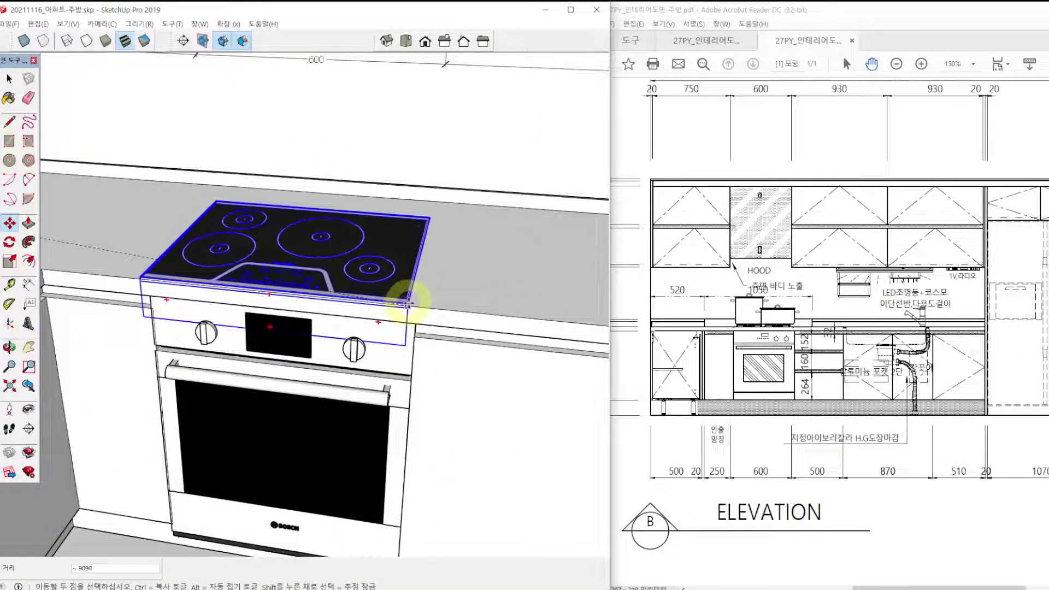
click(416, 304)
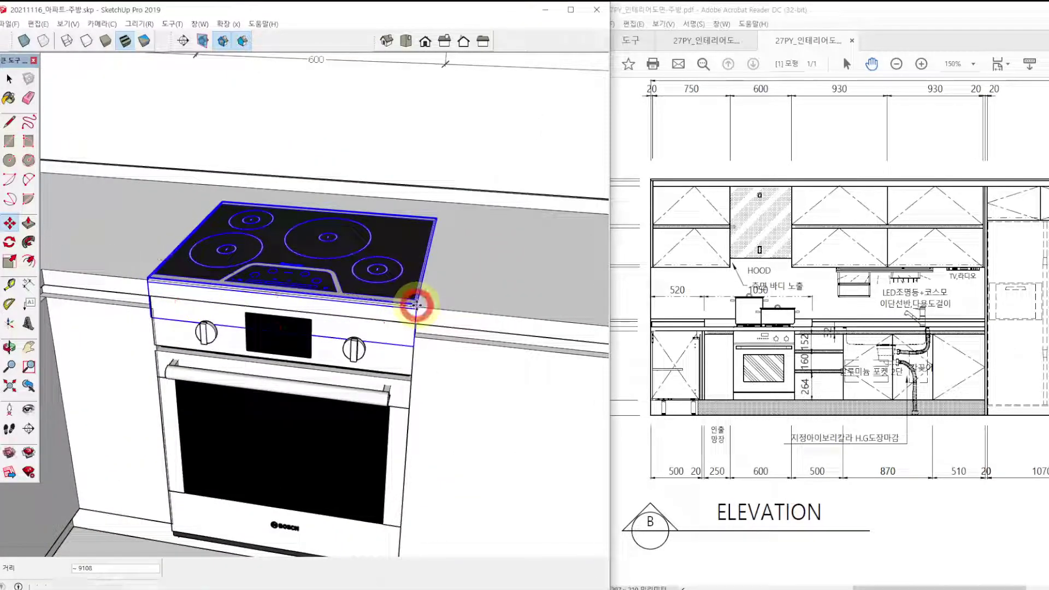
Move the cooktop 50 mm back from the countertop's front edge.
click(309, 283)
text(50)
key(Return)
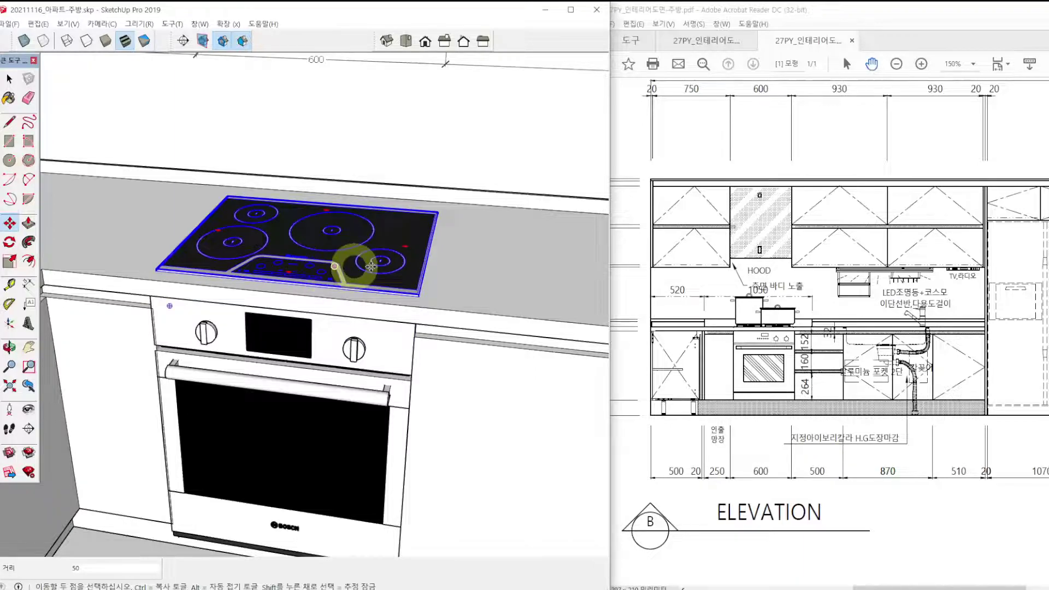
scroll(288, 293, down, 5)
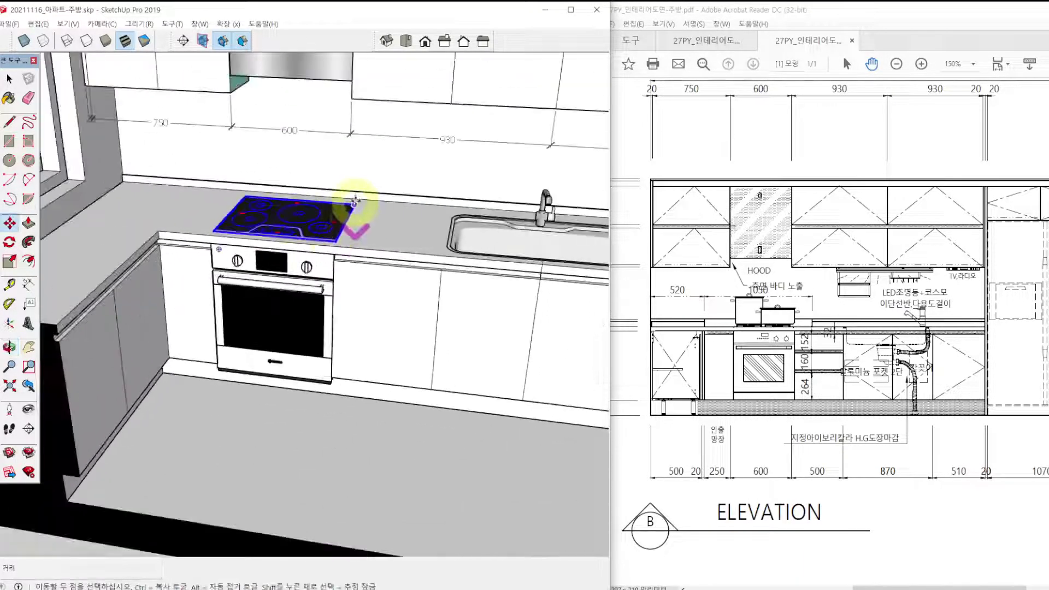
scroll(355, 202, down, 6)
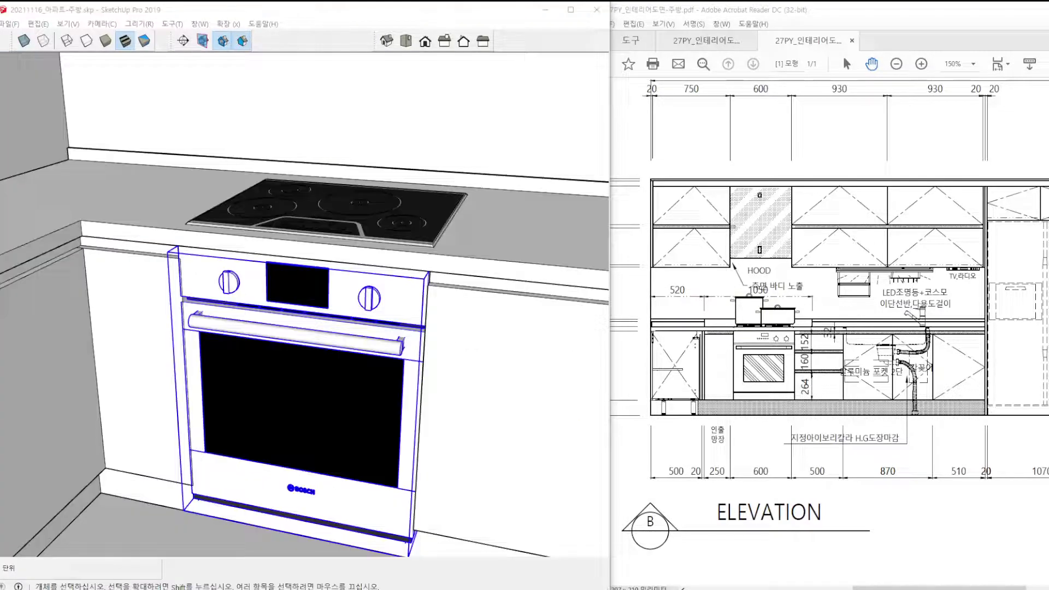
Activate the Scale tool on the Bosch oven and turn on X-ray display to expose all its scale grips.
click(359, 424)
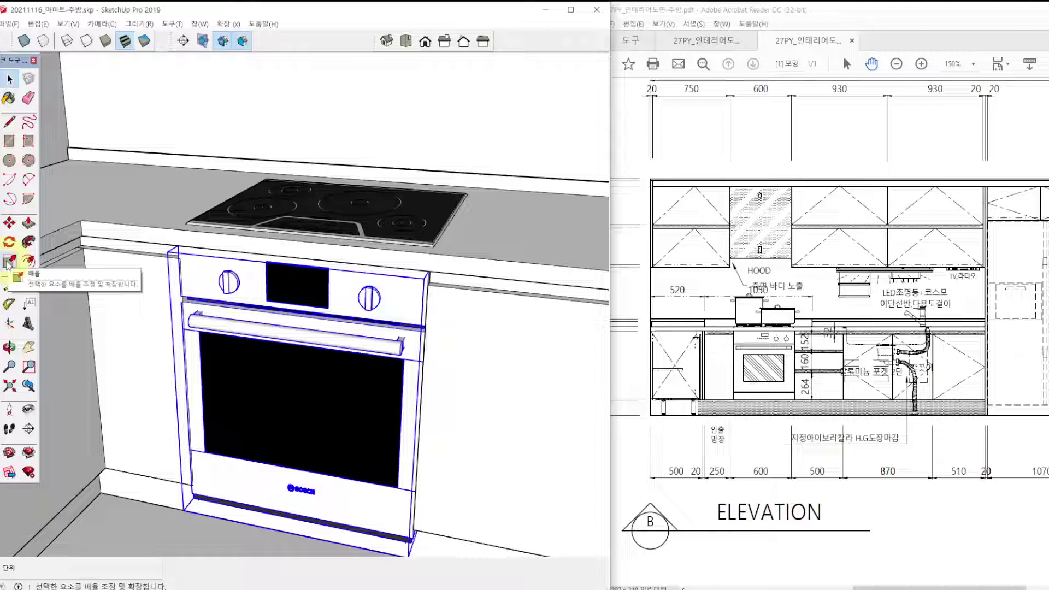
key(ctrl)
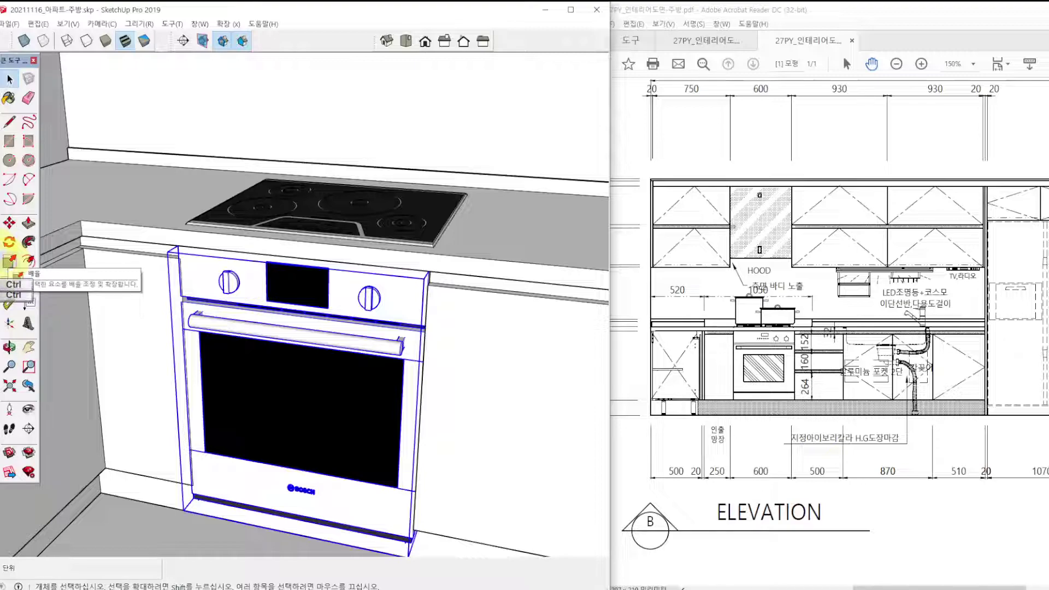
key(ctrl)
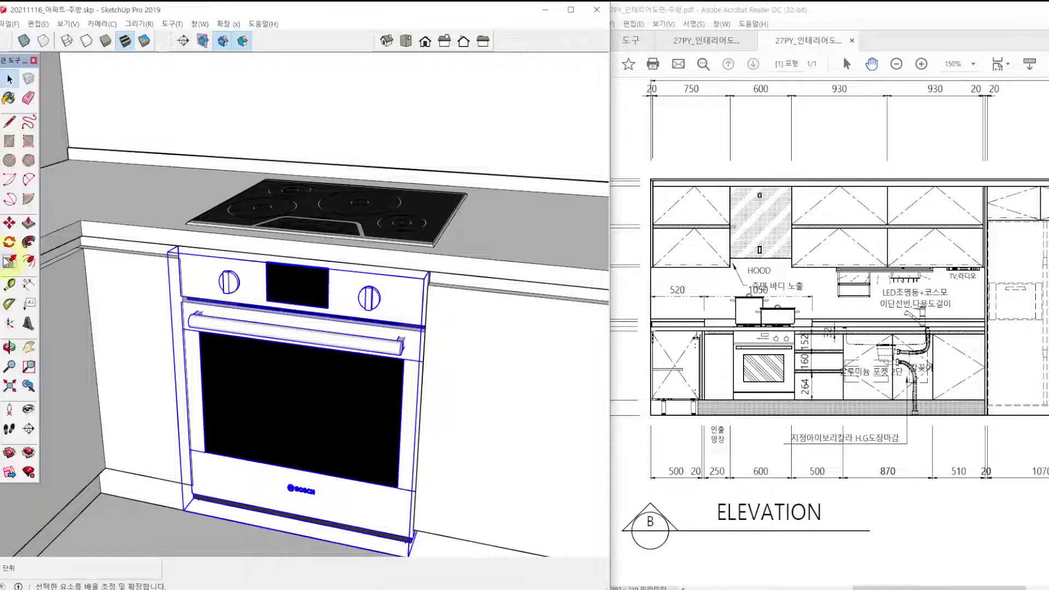
click(12, 263)
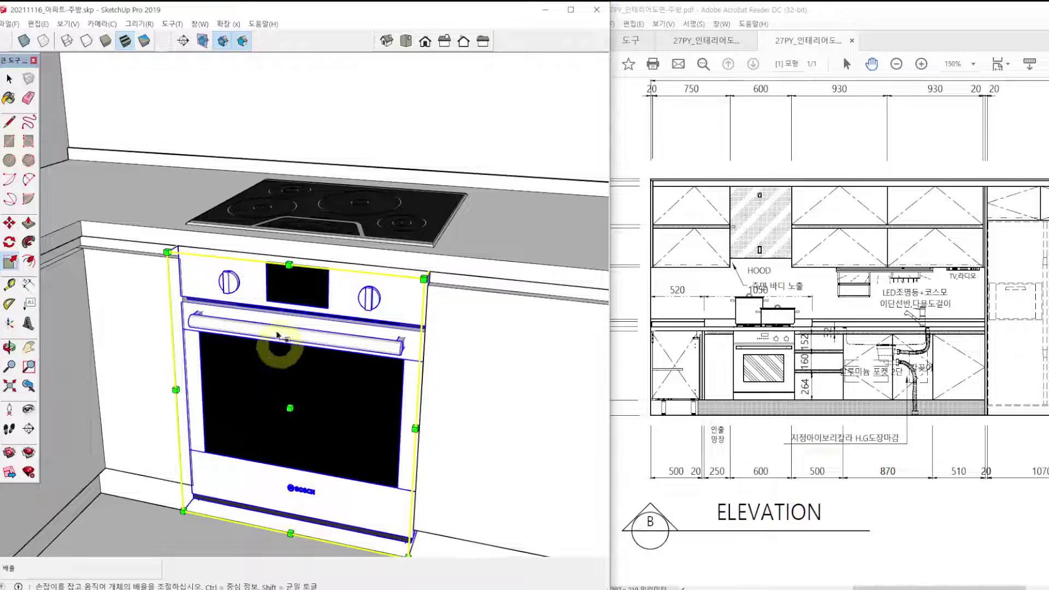
click(24, 41)
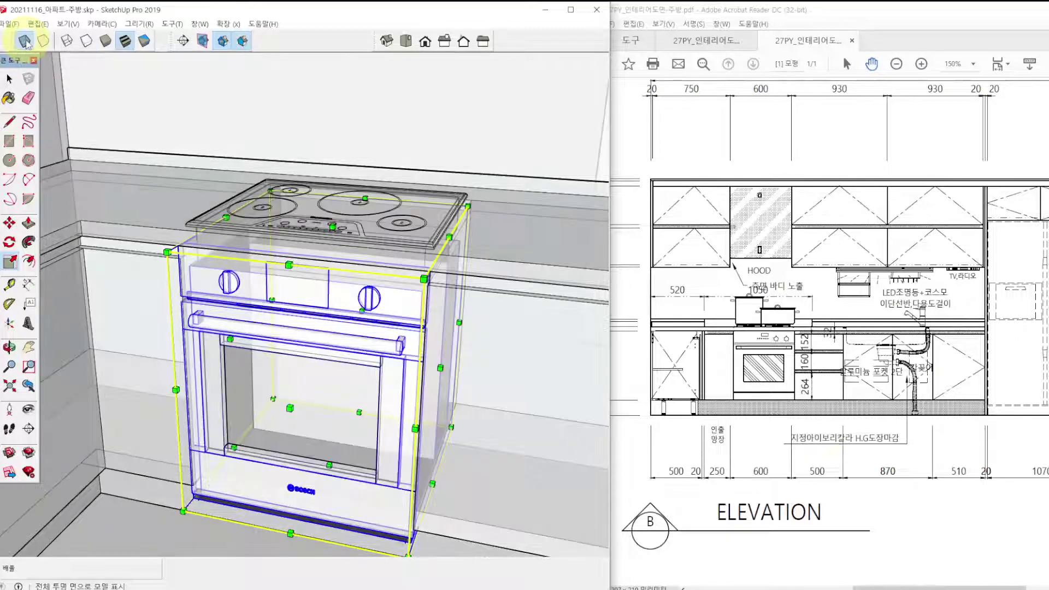
middle_drag(339, 366, 169, 351)
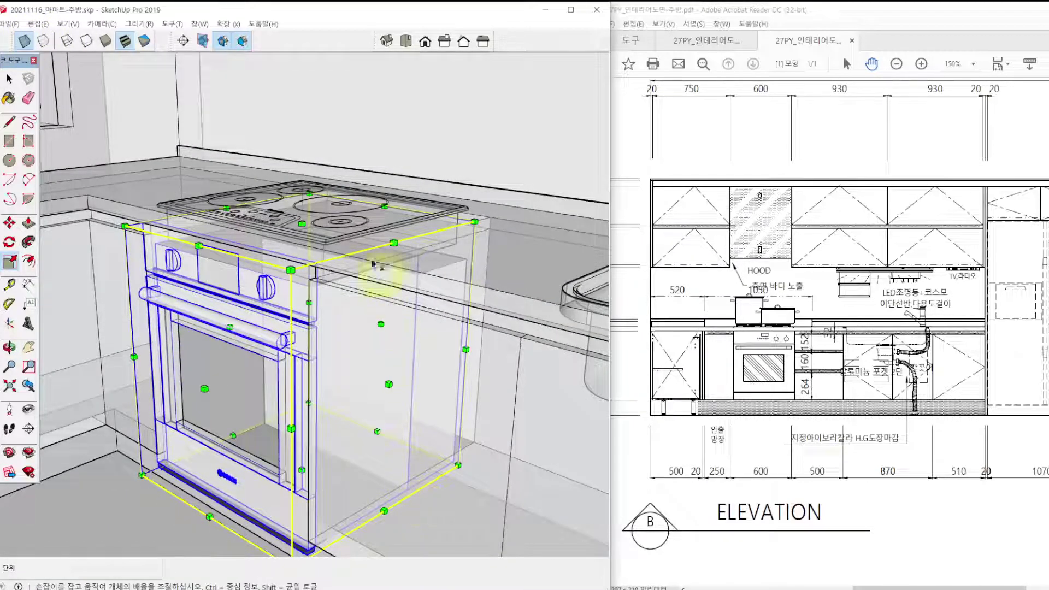
middle_drag(280, 519, 412, 520)
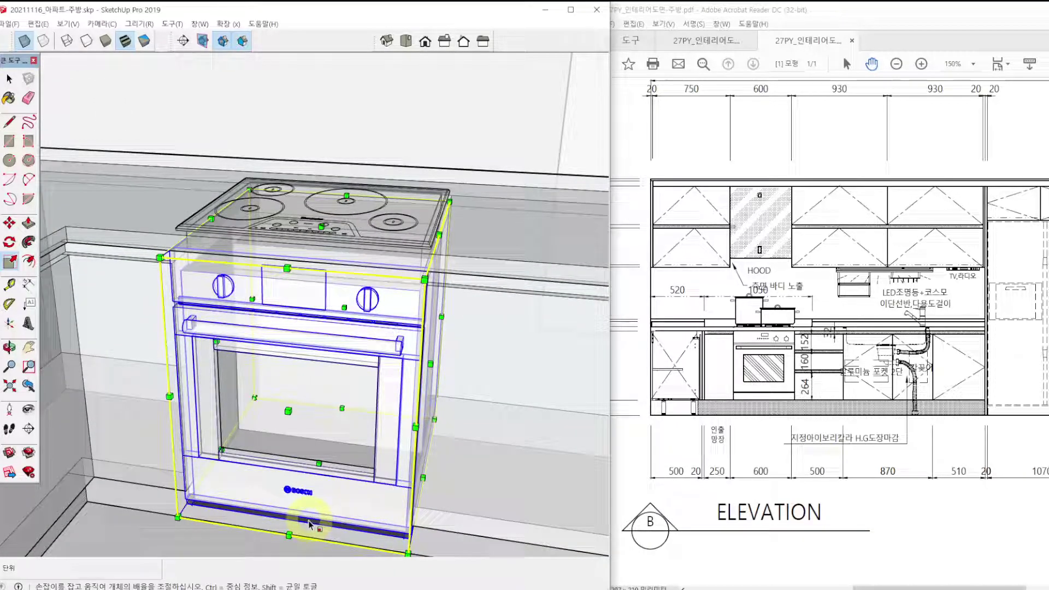
middle_click(321, 495)
key(s)
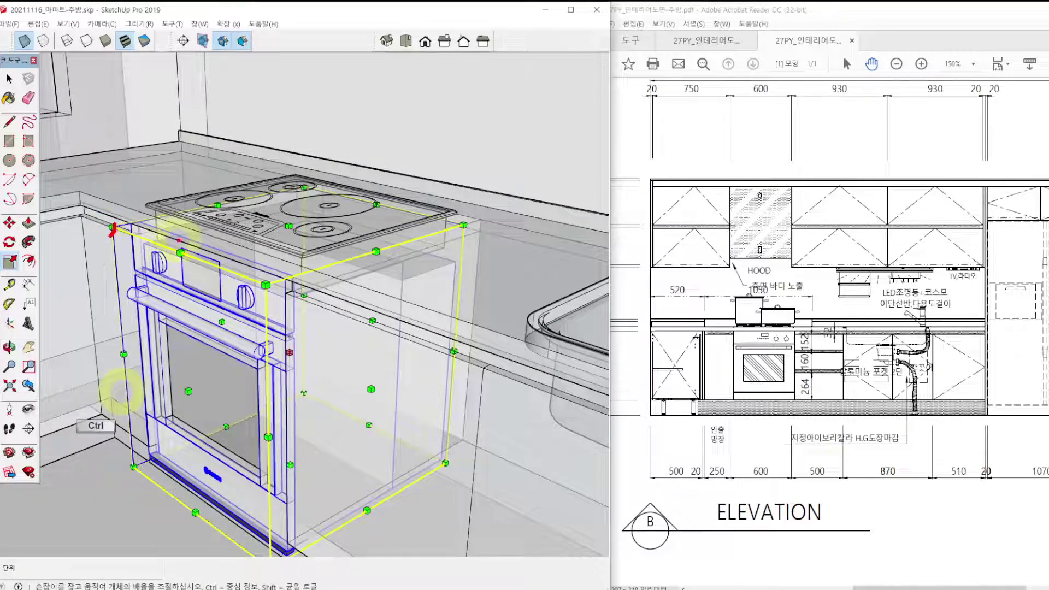
click(197, 392)
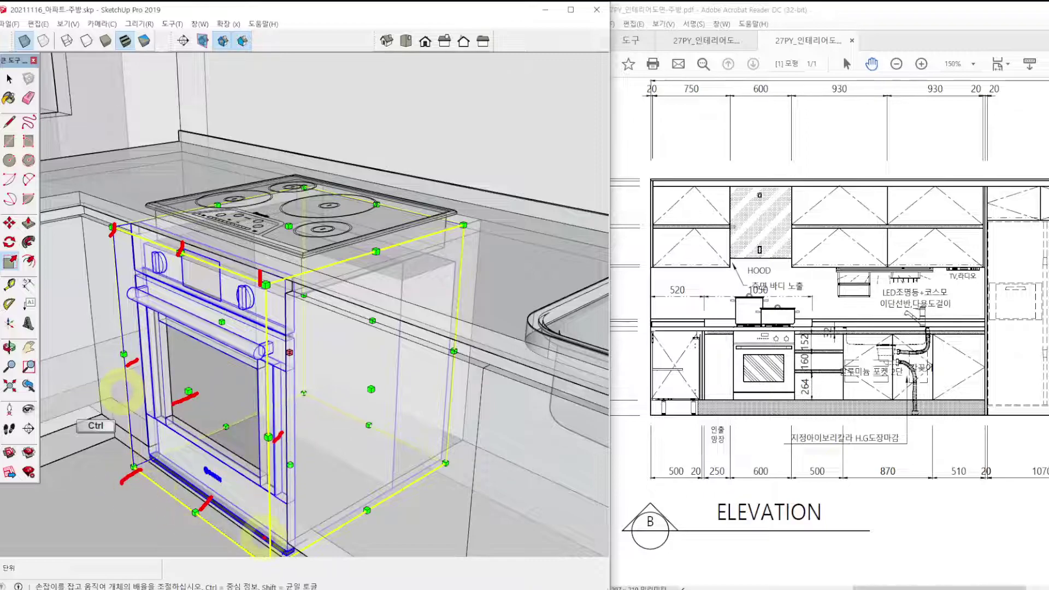
click(181, 399)
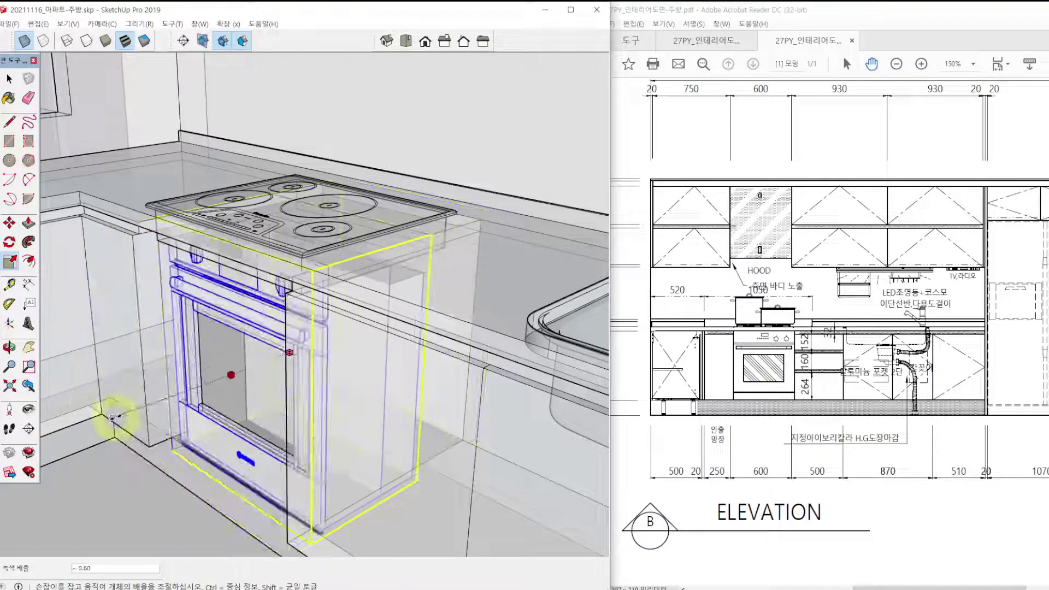
key(Escape)
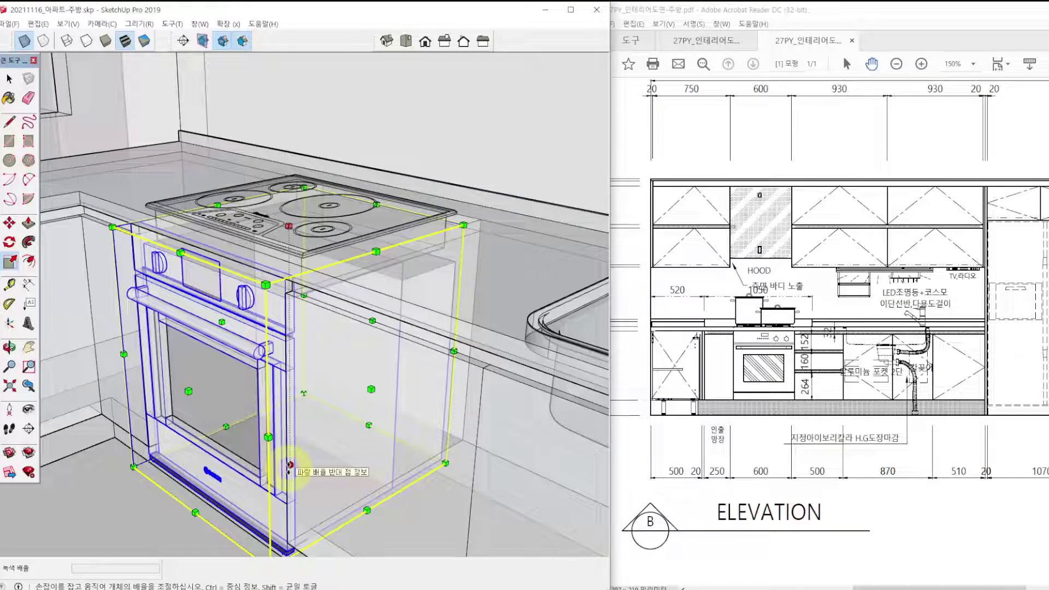
Scale the oven's height about its centre to about 0.87 from the bottom centre grip, using the baseboard's top edge as reference.
click(290, 465)
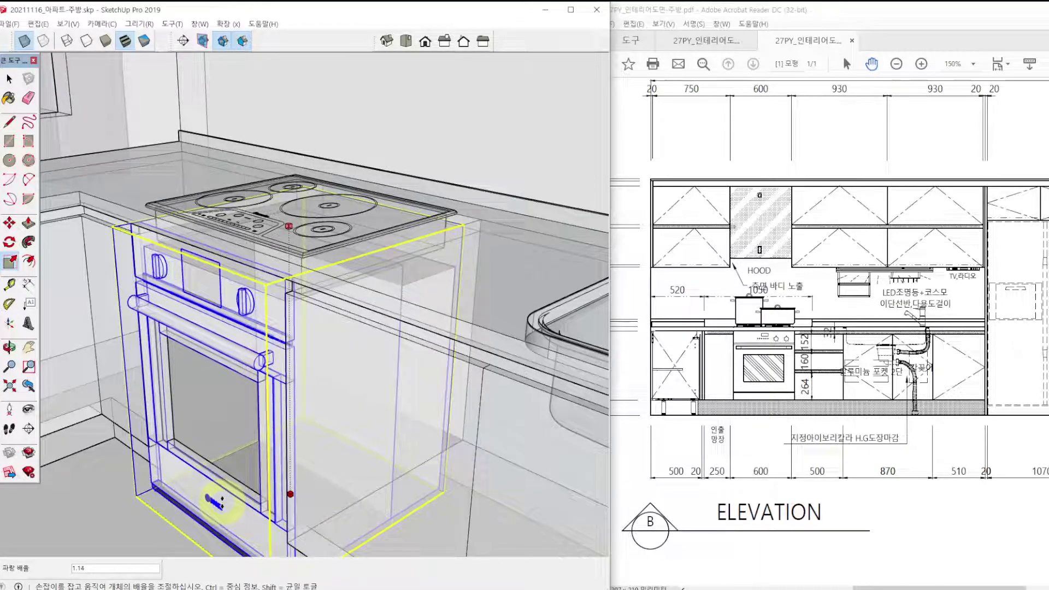
mouse_move(219, 511)
middle_down()
mouse_move(238, 428)
mouse_move(302, 440)
middle_up()
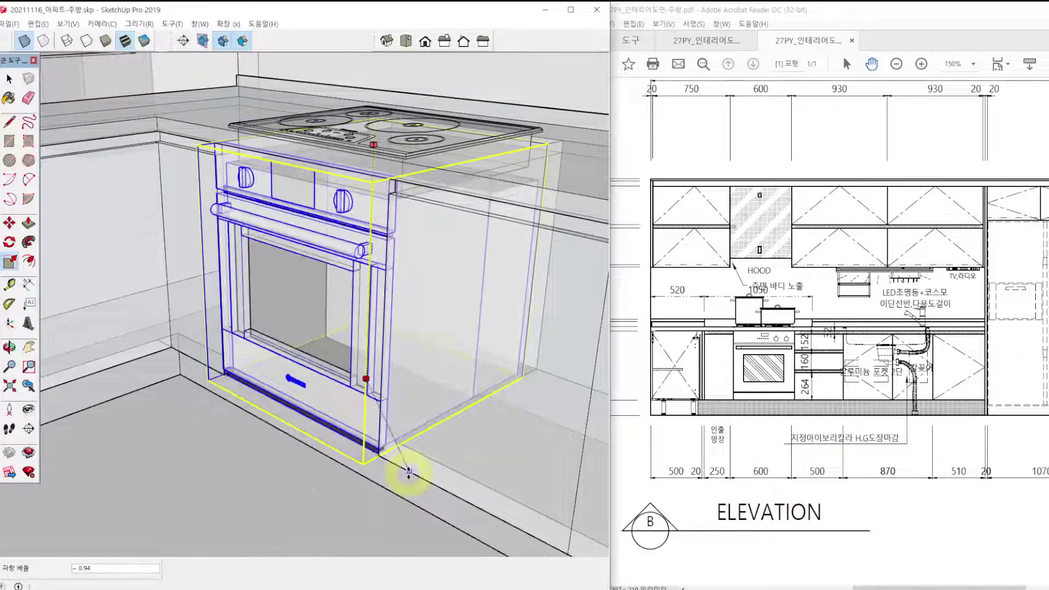
key(ctrl)
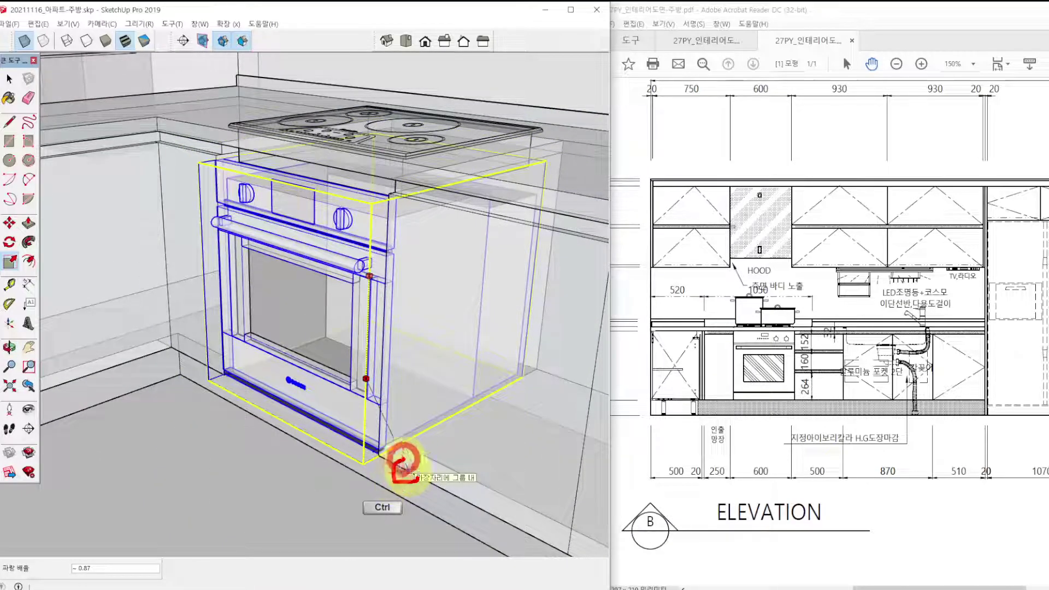
click(409, 471)
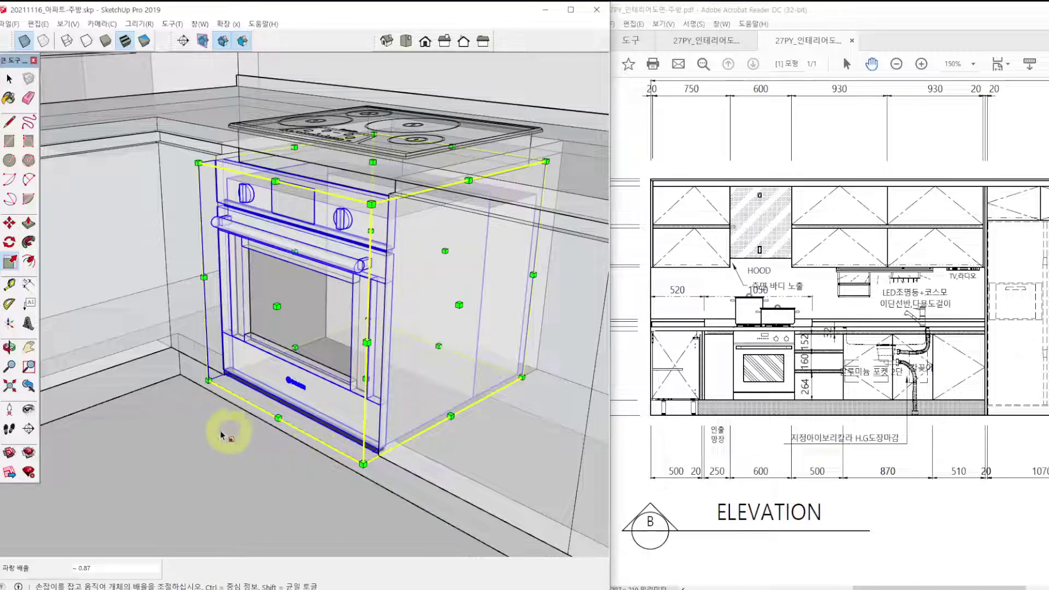
middle_drag(227, 428, 462, 441)
scroll(246, 293, up, 3)
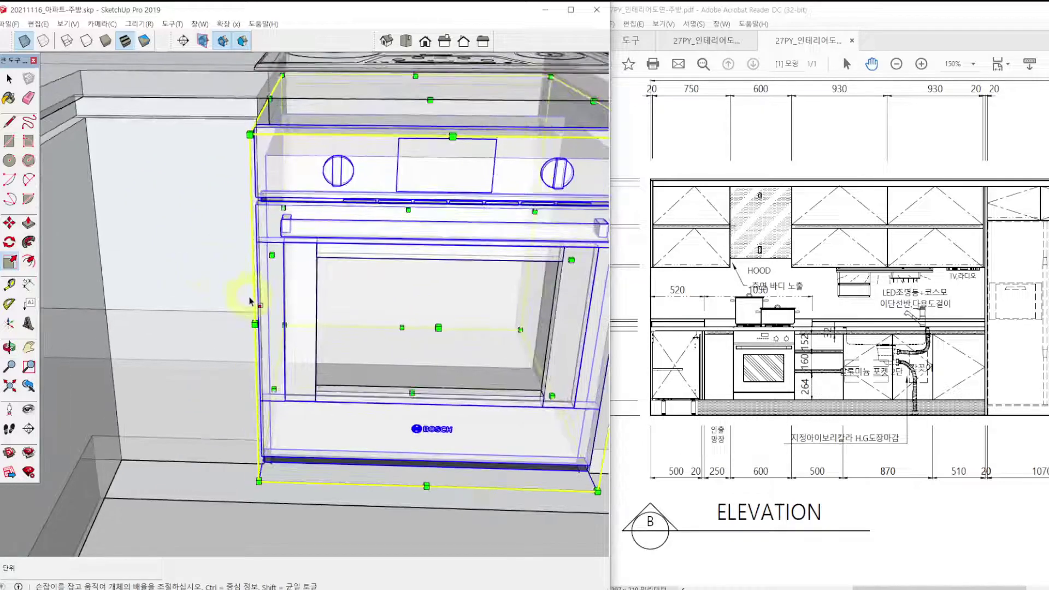
middle_drag(246, 305, 279, 362)
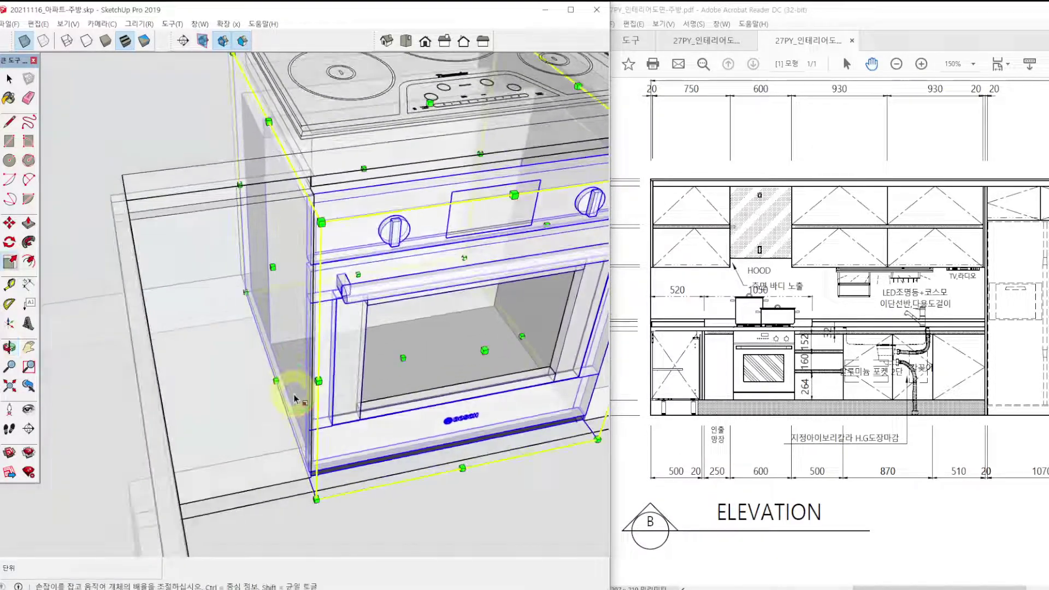
Scale the Bosch oven's width from its left side to about 0.99 so that side meets the adjoining cabinet edge.
click(273, 266)
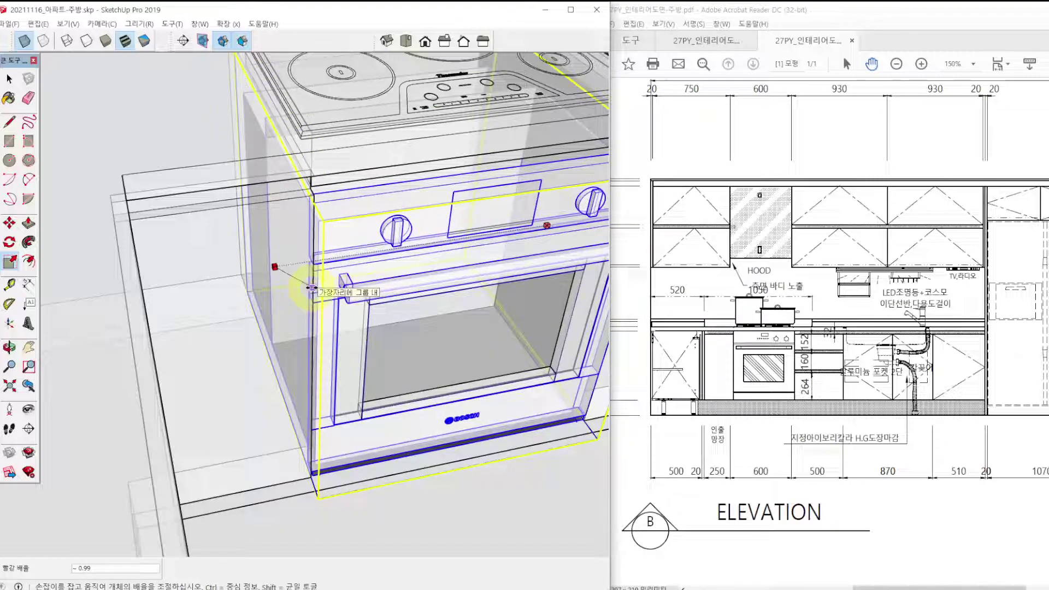
click(311, 288)
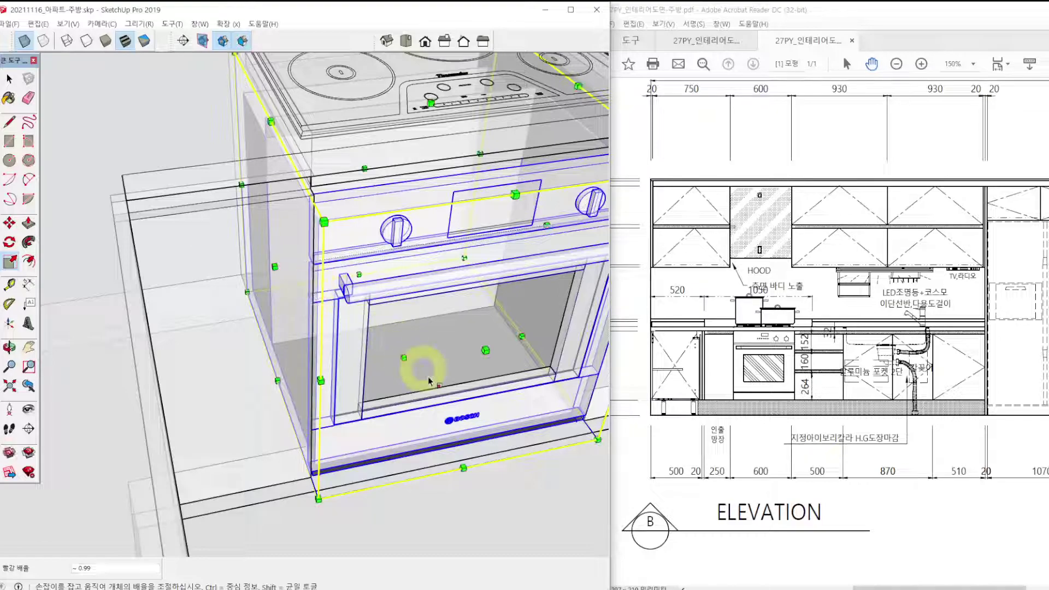
key(space)
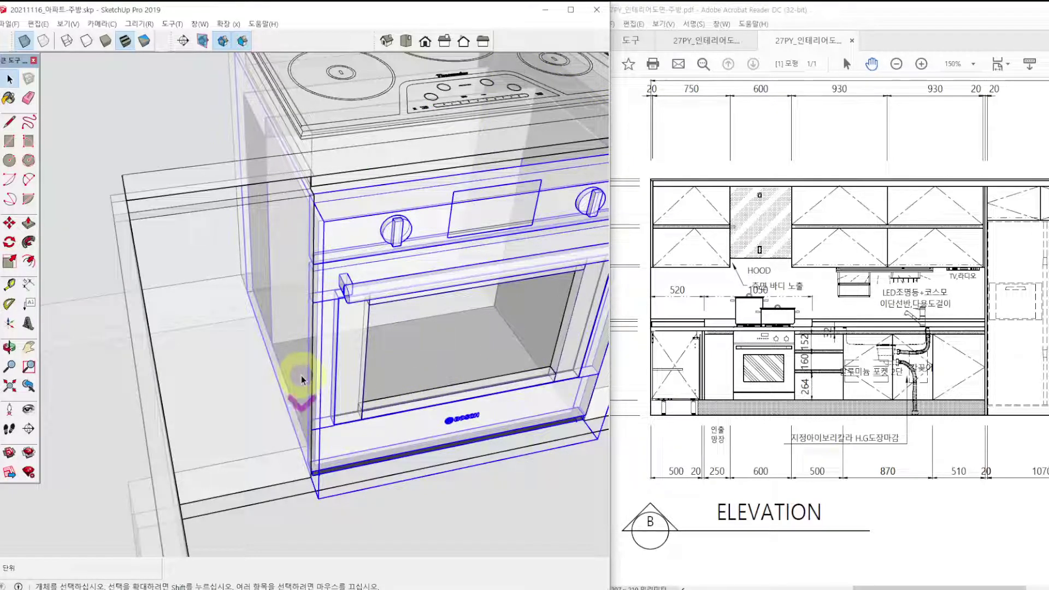
scroll(301, 372, down, 2)
scroll(345, 314, down, 2)
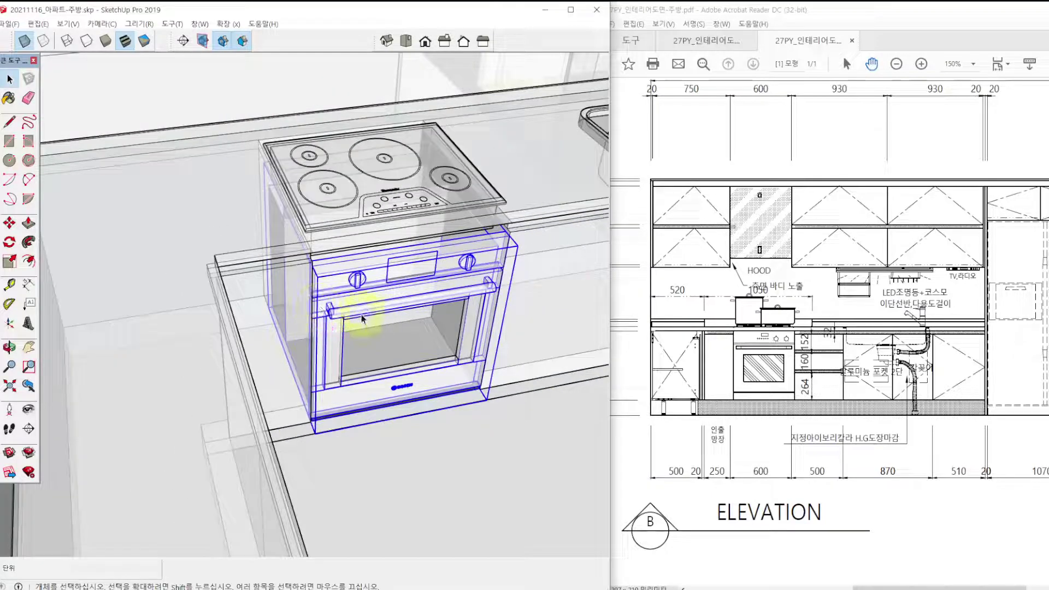
Scale the hood's width from its left side to about 1.01, aligning that side with the neighbouring wall cabinet's edge.
mouse_move(382, 240)
middle_down()
mouse_move(325, 171)
mouse_move(335, 262)
middle_up()
click(325, 171)
scroll(281, 206, up, 2)
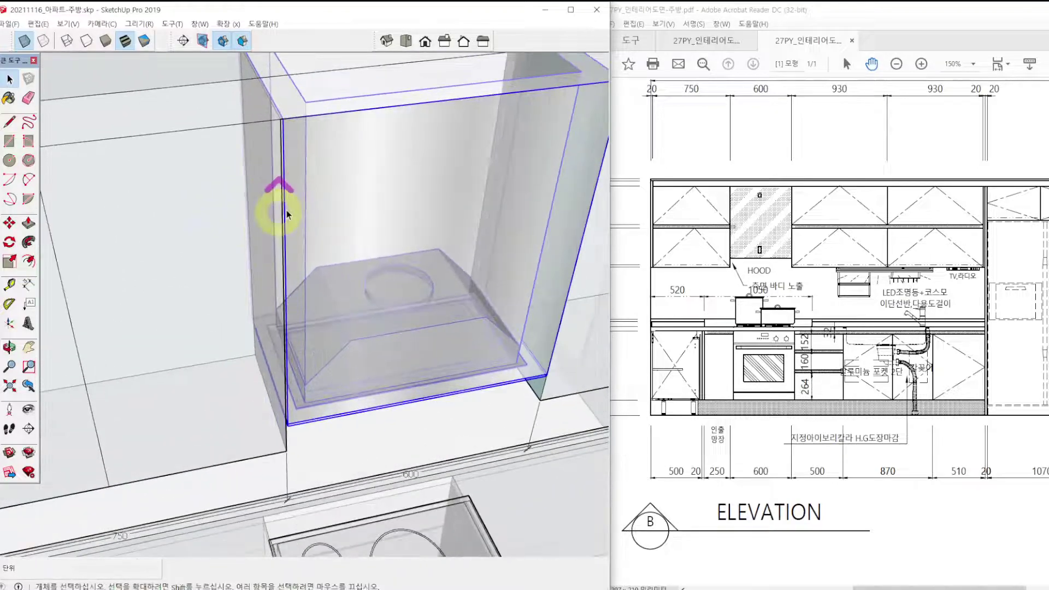
mouse_move(281, 206)
middle_down()
mouse_move(293, 185)
mouse_move(258, 199)
mouse_move(218, 166)
mouse_move(227, 138)
mouse_move(223, 346)
mouse_move(271, 273)
mouse_move(274, 243)
mouse_move(259, 342)
middle_up()
scroll(271, 362, up, 3)
scroll(259, 342, down, 5)
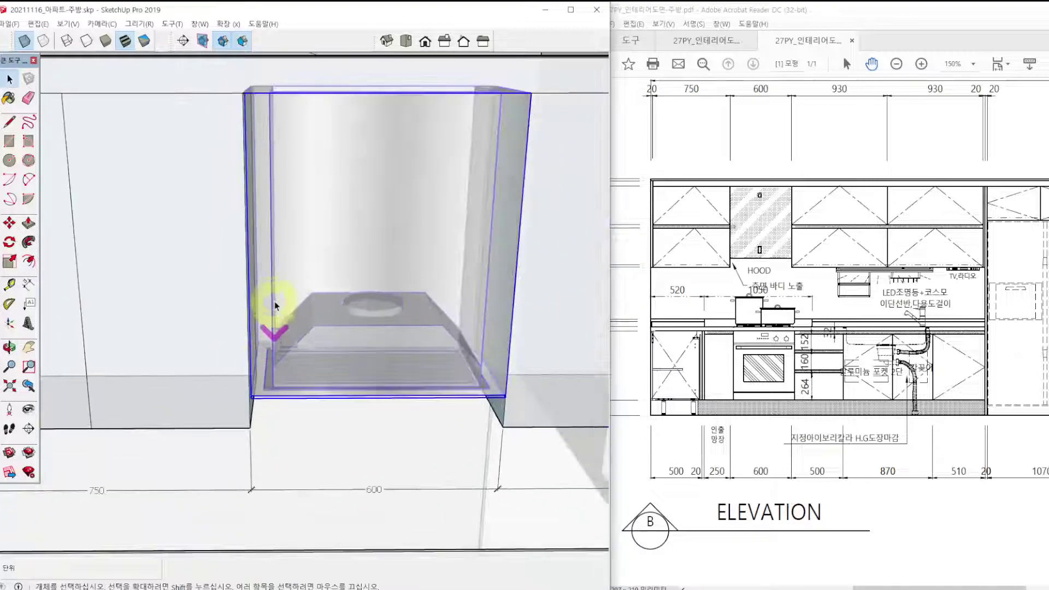
middle_drag(273, 304, 294, 340)
mouse_move(293, 340)
shift+middle_down()
mouse_move(323, 306)
mouse_move(320, 335)
shift+middle_up()
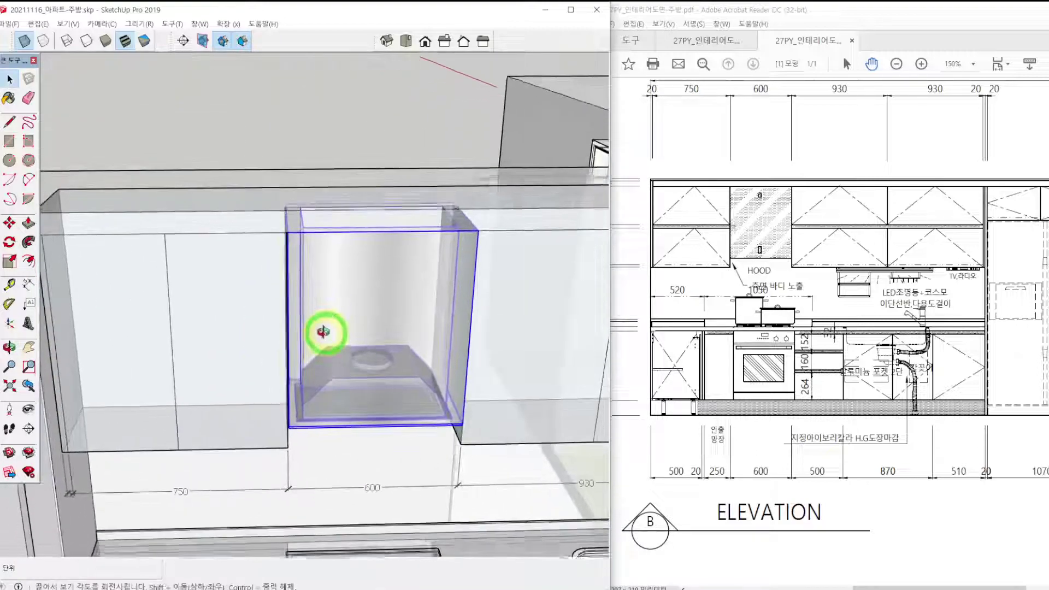
click(9, 262)
mouse_move(192, 276)
middle_down()
mouse_move(257, 398)
mouse_move(282, 350)
middle_up()
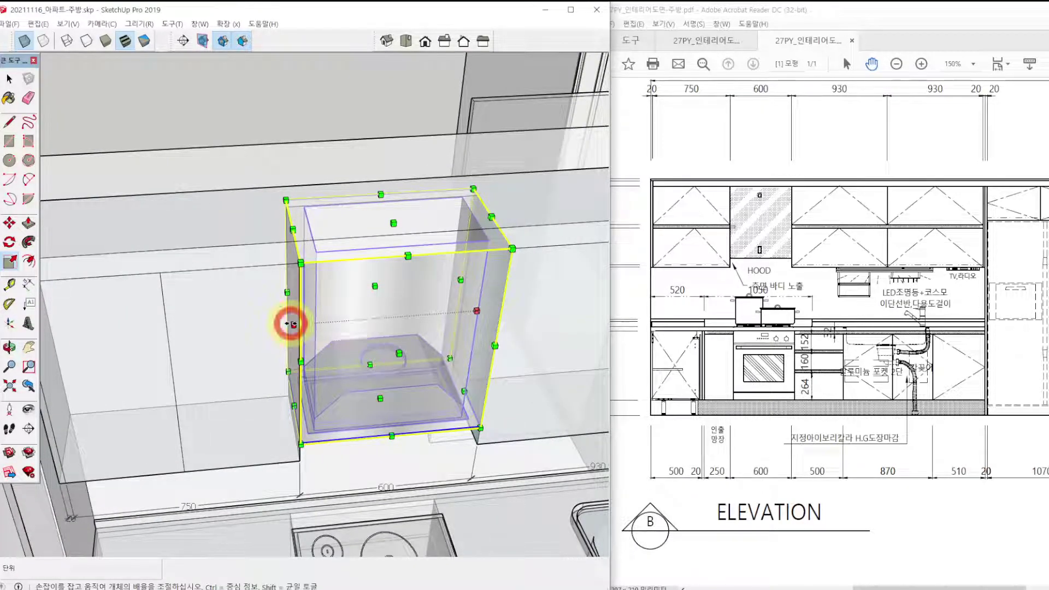
click(291, 324)
scroll(303, 466, up, 3)
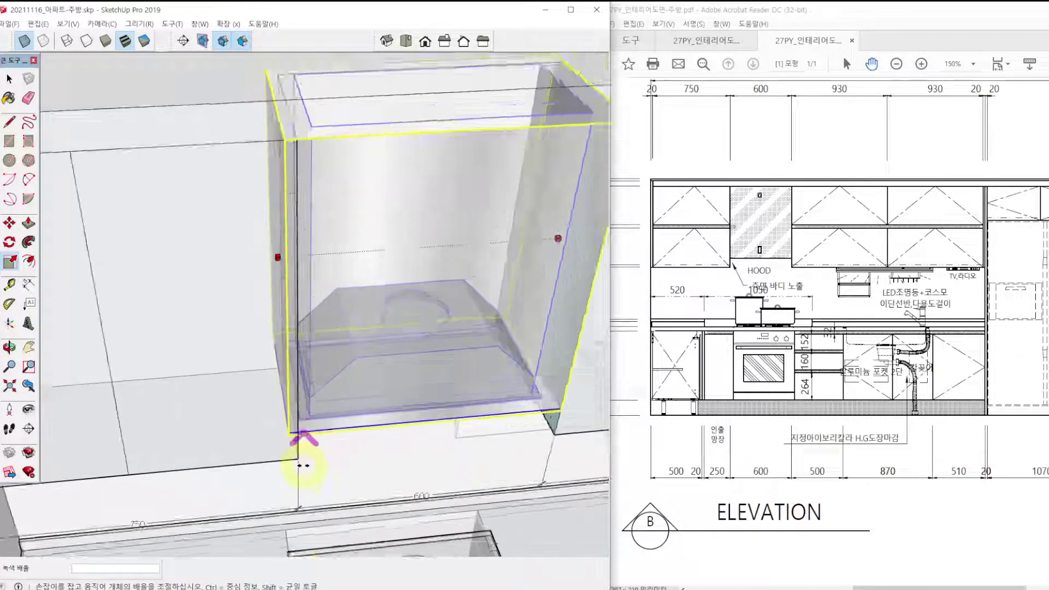
scroll(304, 466, up, 2)
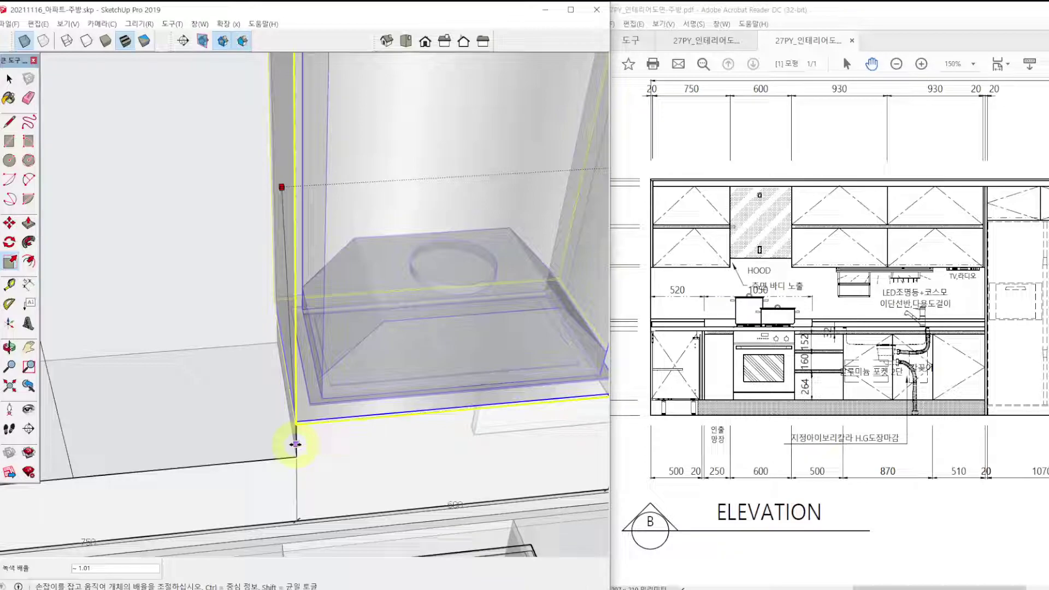
click(295, 444)
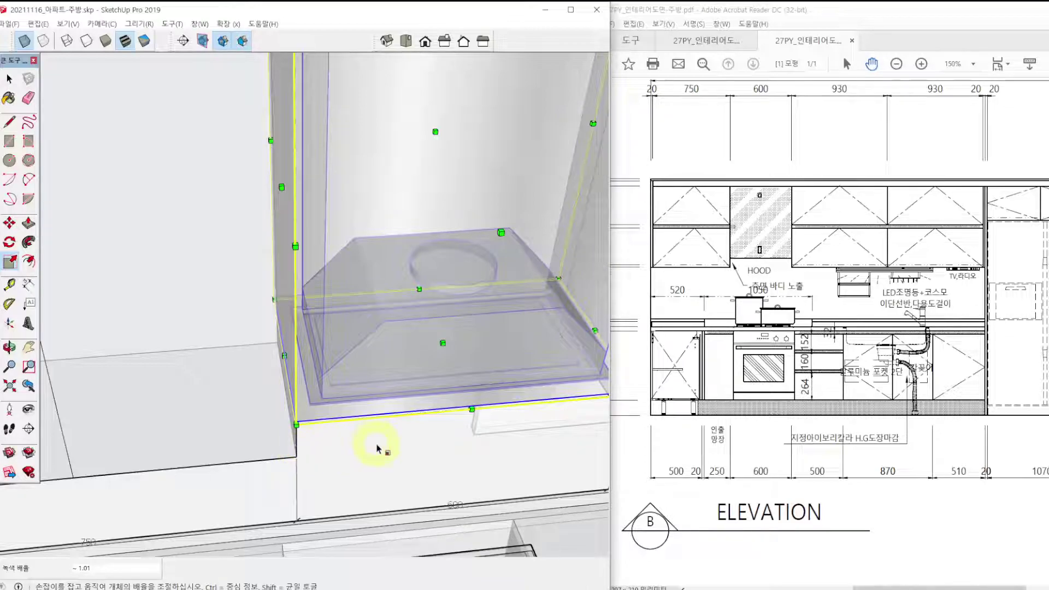
key(space)
scroll(377, 448, down, 5)
mouse_move(293, 433)
middle_down()
mouse_move(293, 297)
mouse_move(241, 304)
mouse_move(232, 259)
middle_up()
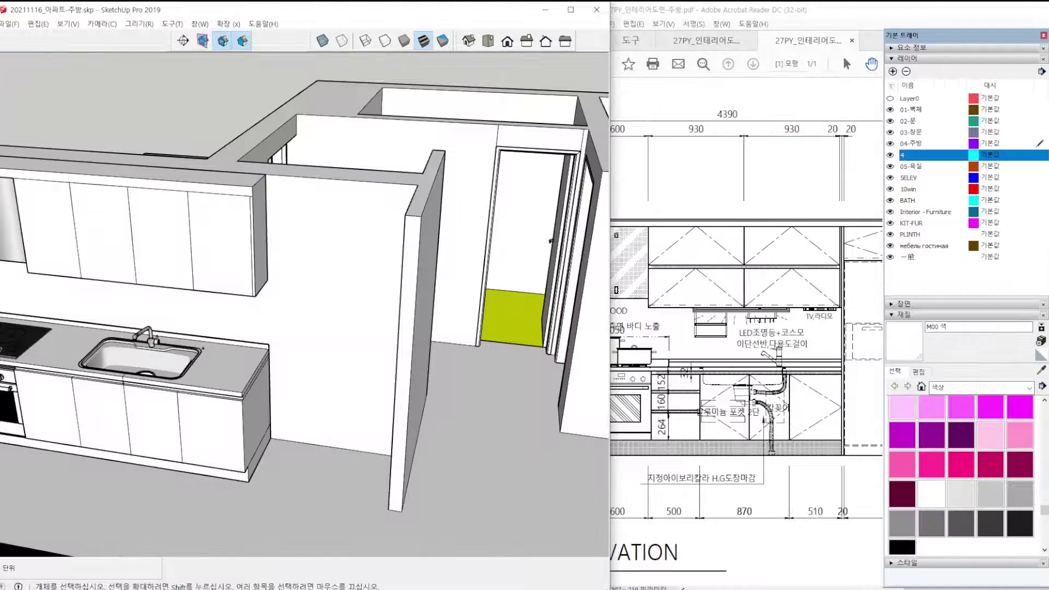
Try deleting all layers from 4 through 一般, including 05-욕실, with their contents moved to the current layer, and undo the deletion.
click(931, 157)
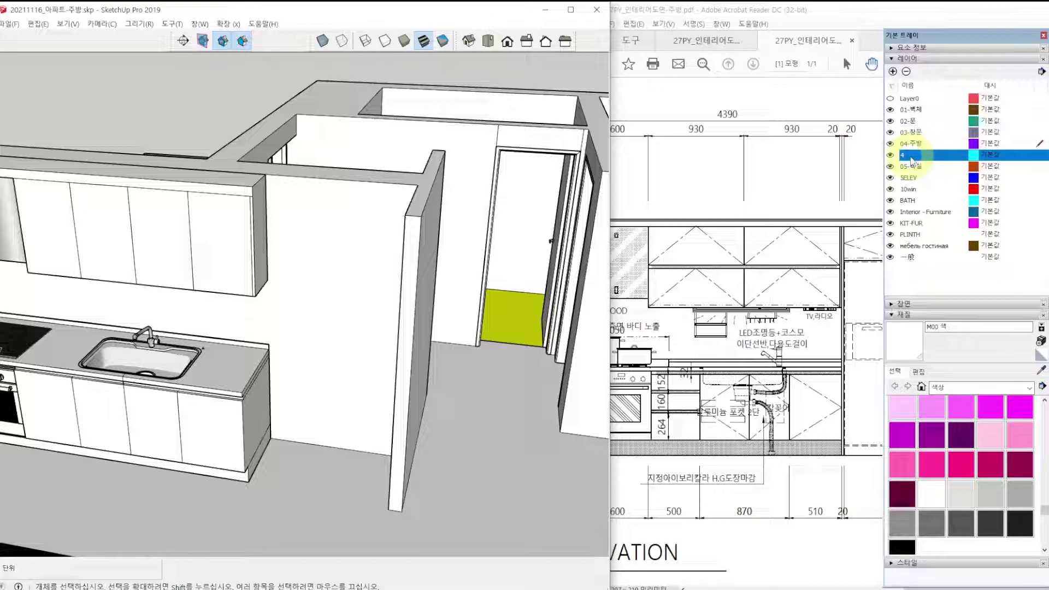
key(Return)
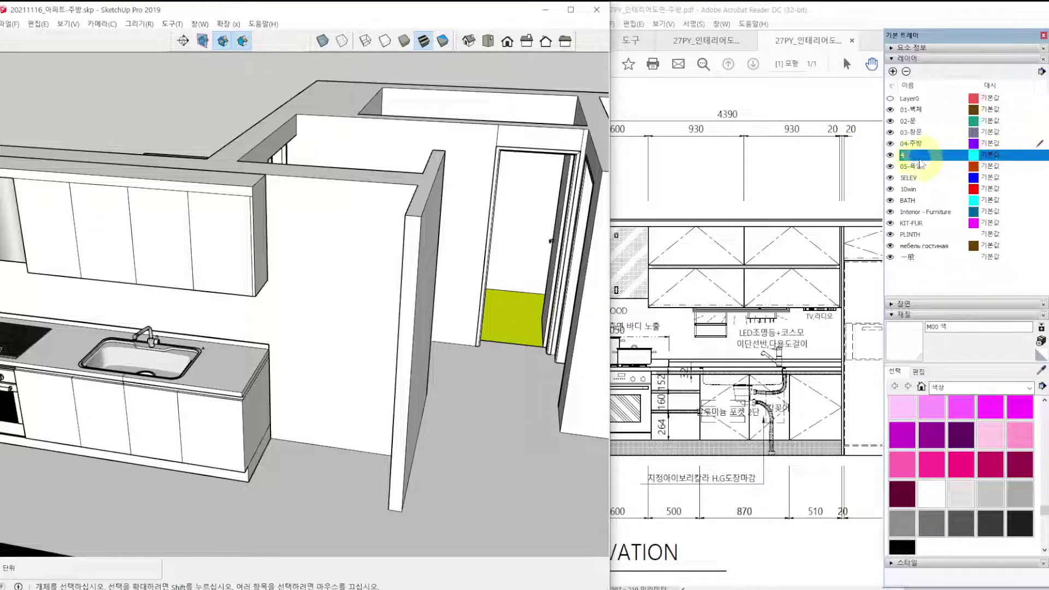
shift+click(910, 257)
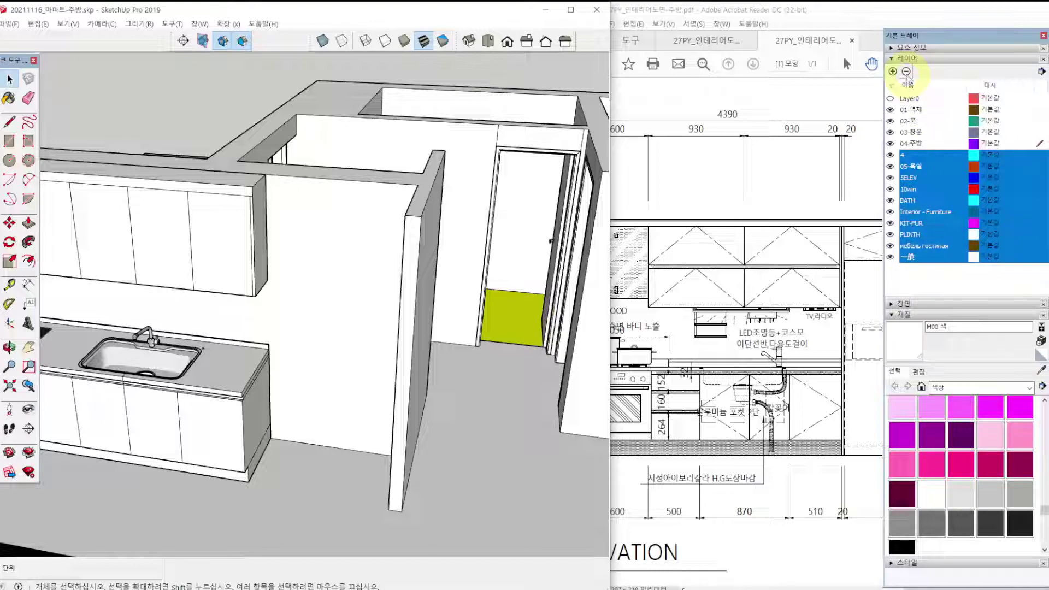
click(906, 71)
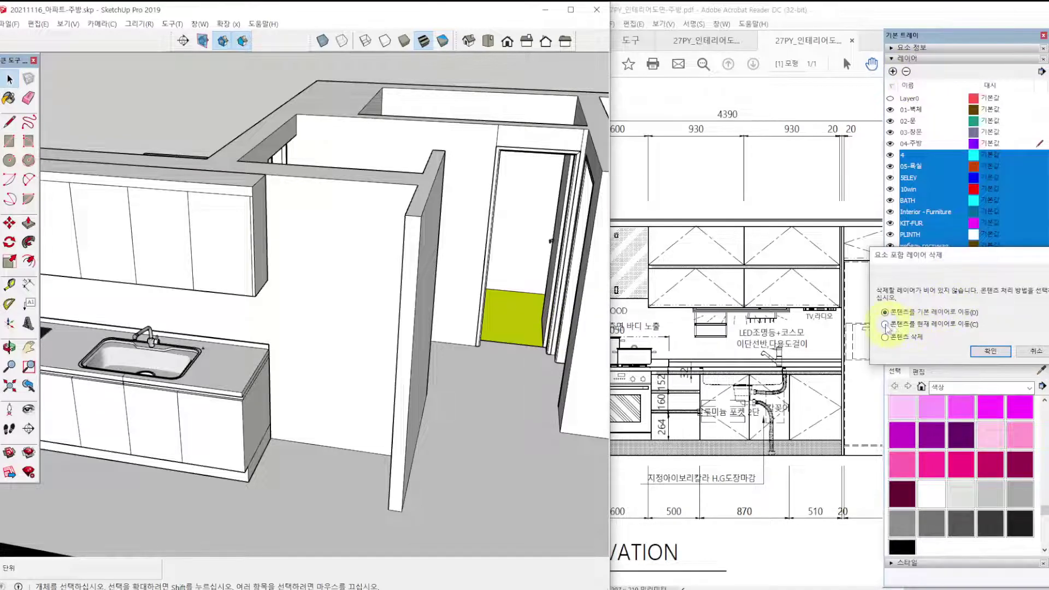
ctrl+drag(870, 315, 996, 337)
mouse_move(949, 238)
mouse_down()
mouse_move(932, 147)
mouse_move(950, 148)
mouse_up()
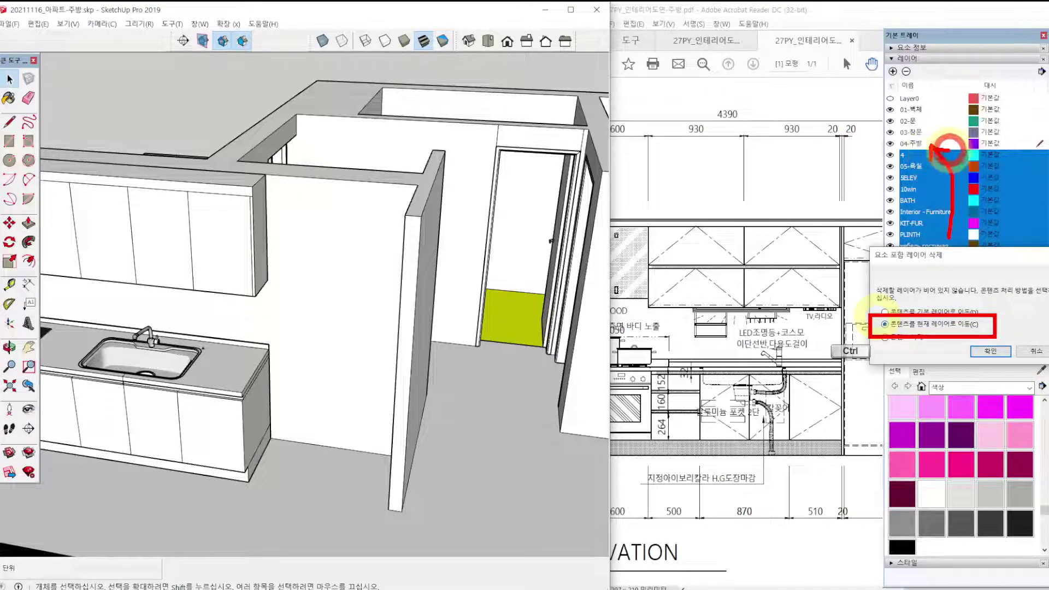
click(974, 354)
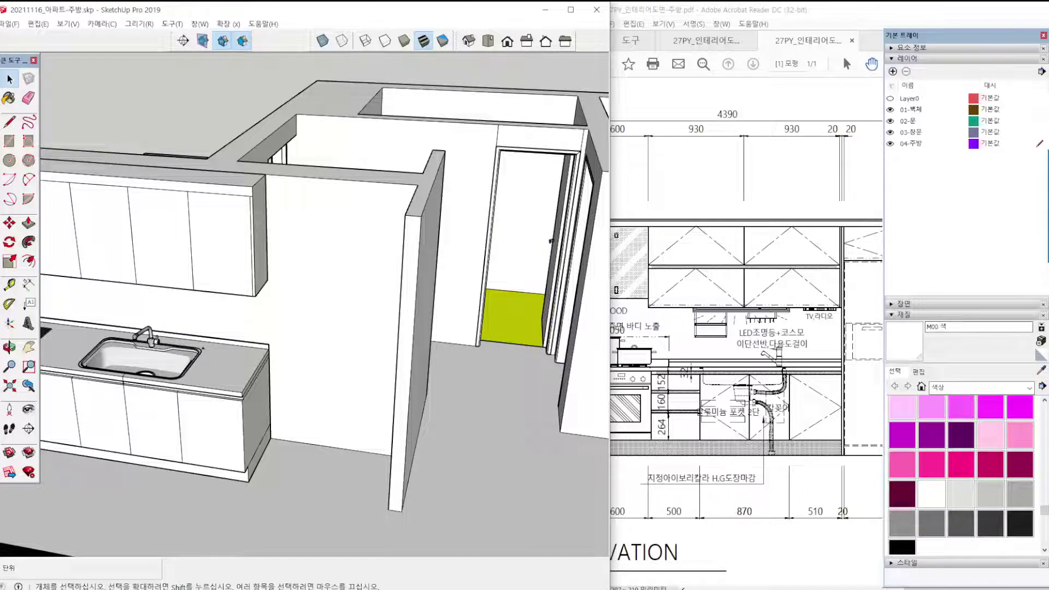
key(ctrl+z)
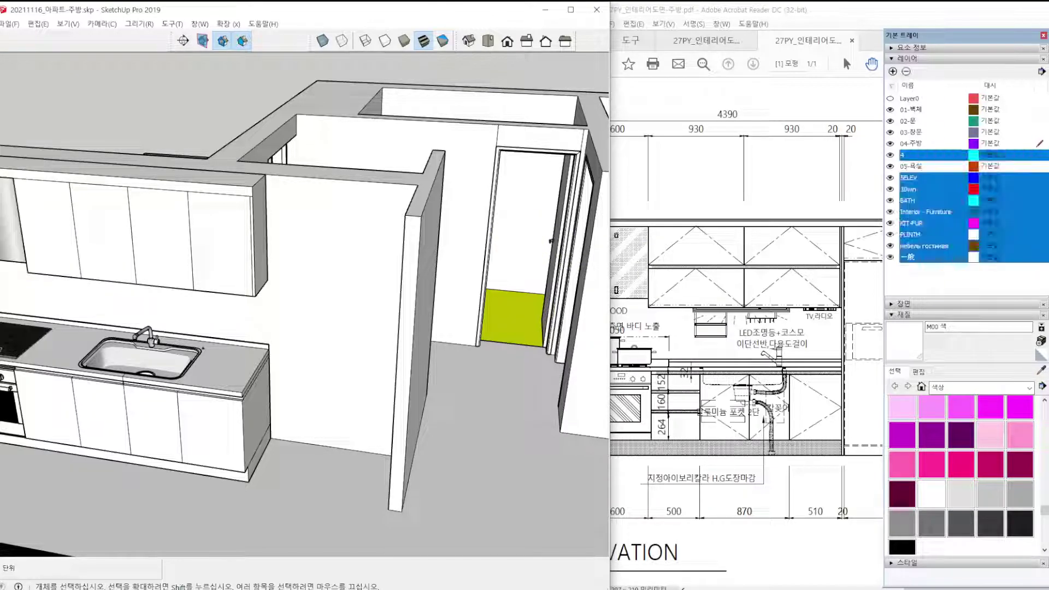
Delete layer 4 and the layers from SELEV through 一般, keeping 05-욕실, and move their contents to the current layer.
click(907, 71)
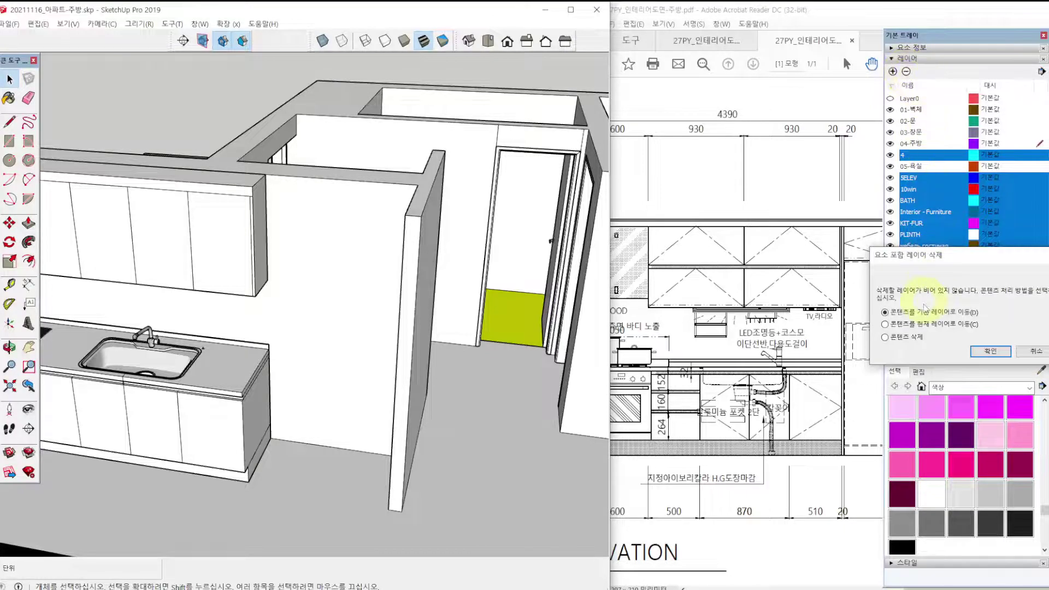
click(920, 325)
click(990, 351)
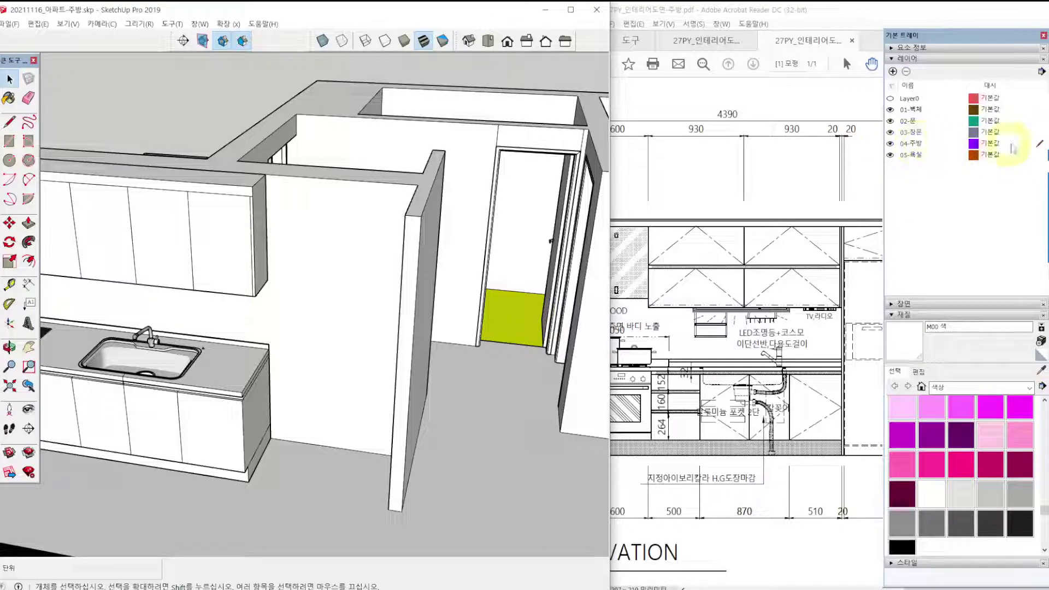
Hide and reshow the 04-주방 layer with 05-욕실 current to check the kitchen objects, and make 04-주방 current again.
click(1041, 157)
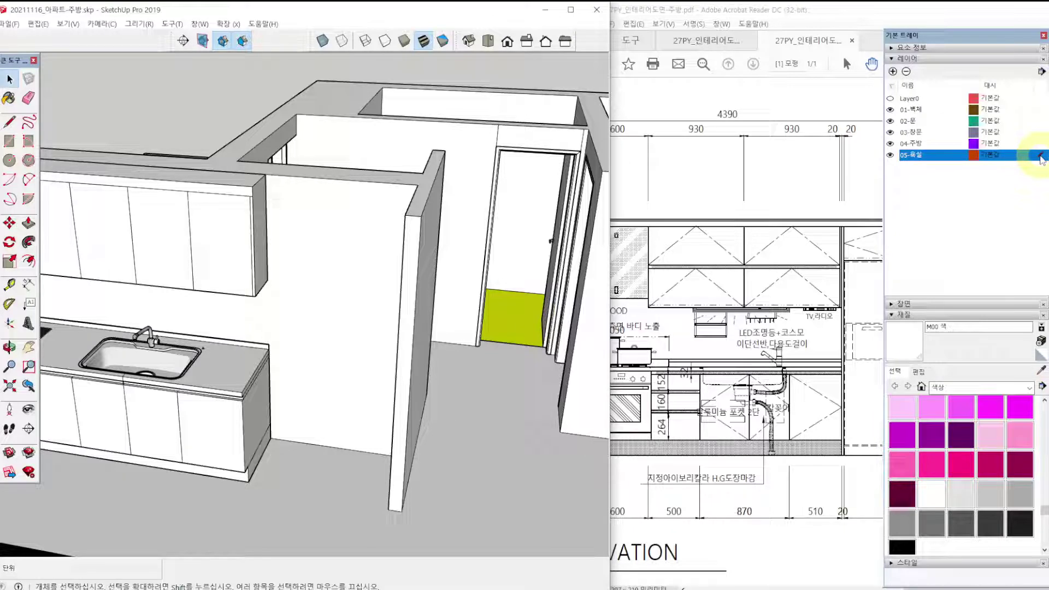
click(890, 144)
scroll(261, 349, down, 5)
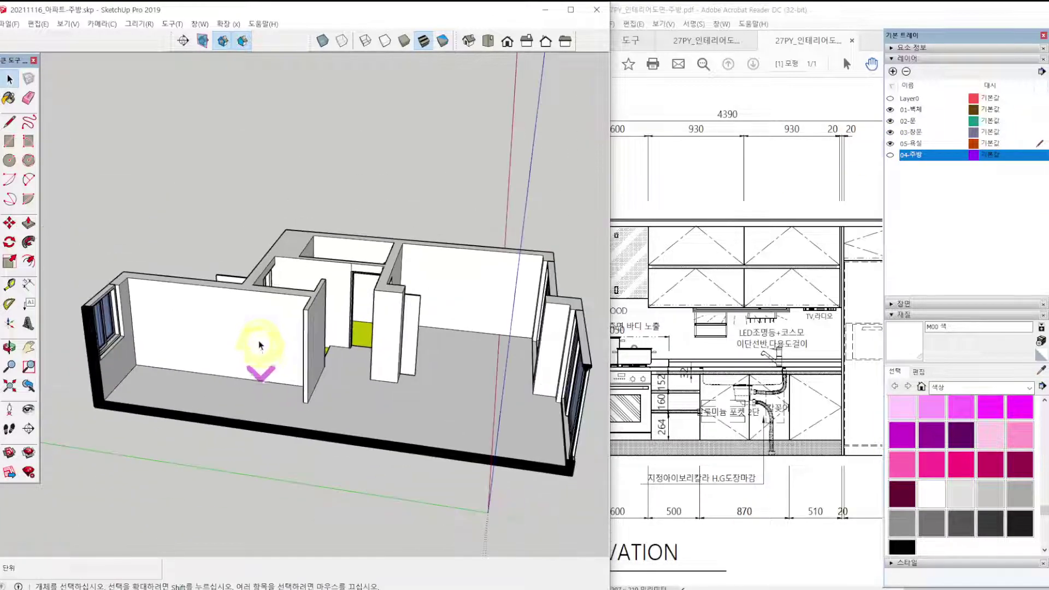
mouse_move(262, 346)
middle_down()
mouse_move(324, 324)
mouse_move(259, 328)
middle_up()
scroll(259, 328, up, 2)
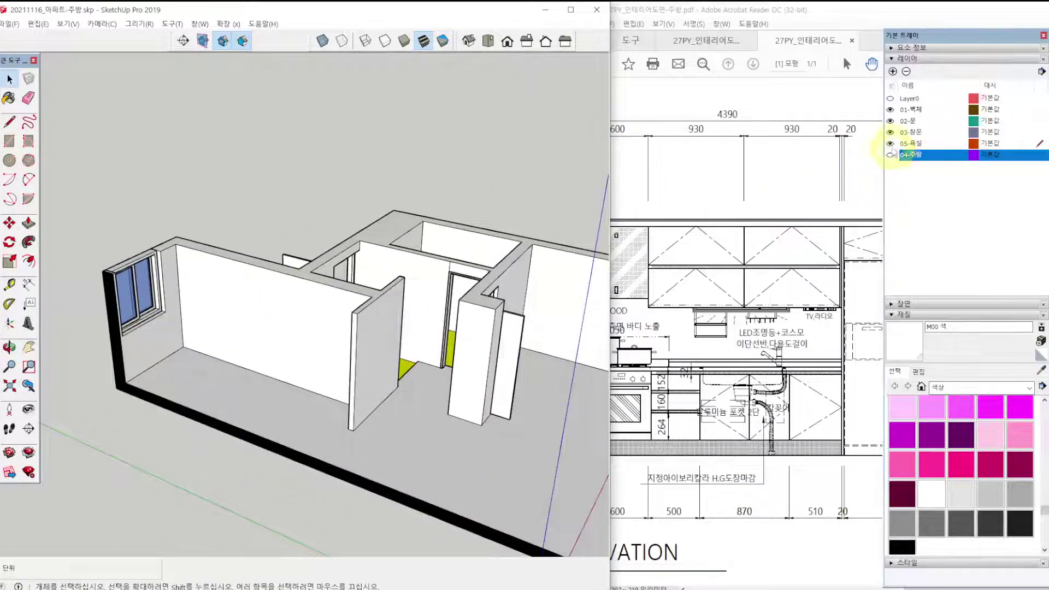
click(890, 156)
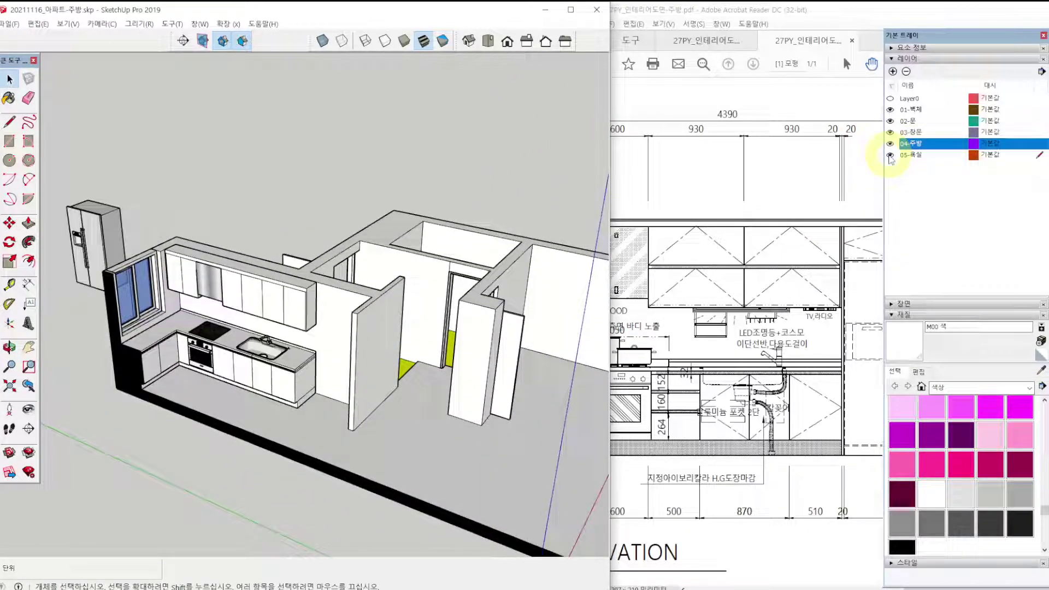
click(904, 156)
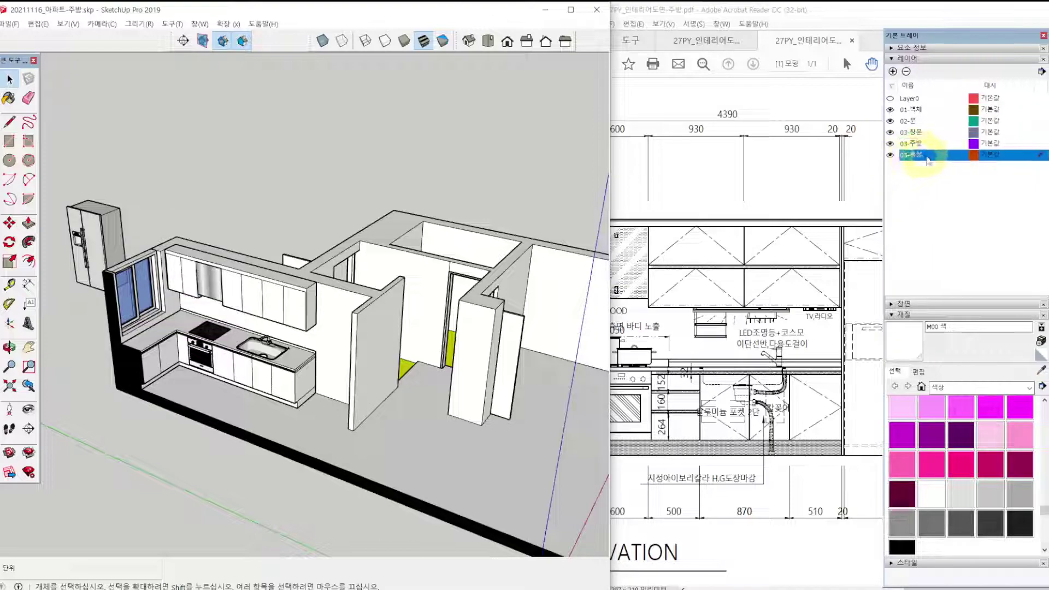
click(916, 145)
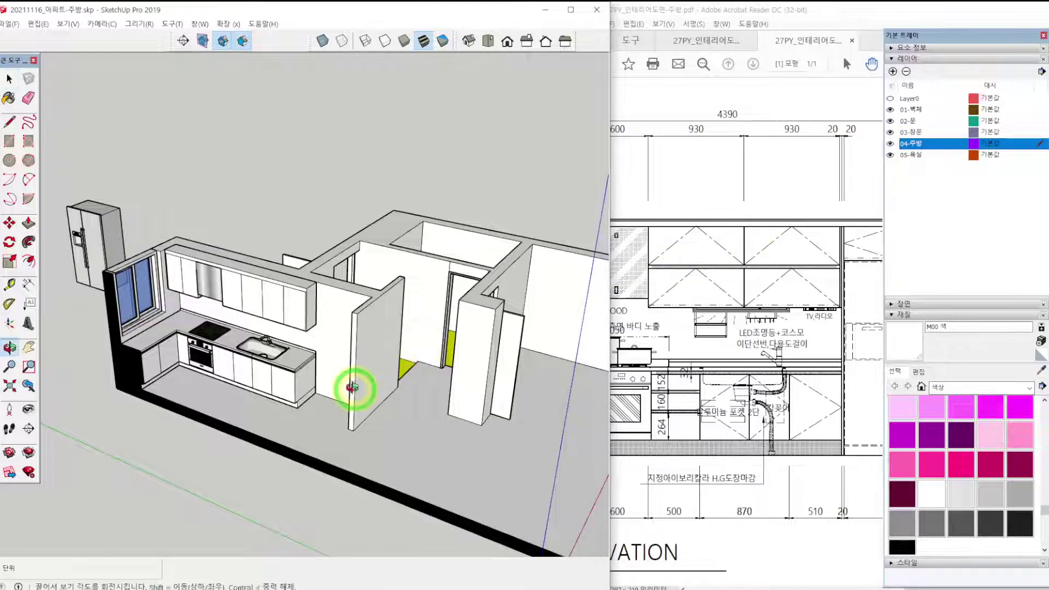
Draw a 2300 × 1110 mm rectangle on the back wall between the upper cabinet's end and the partition wall, down to the floor.
mouse_move(356, 386)
middle_down()
mouse_move(328, 355)
mouse_move(470, 366)
middle_up()
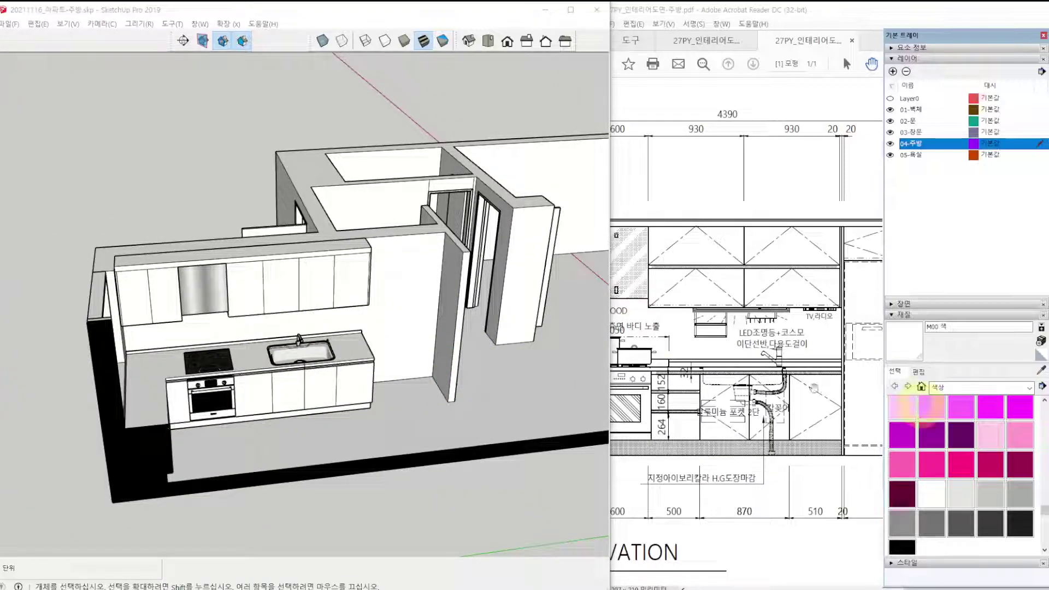
middle_drag(471, 356, 281, 355)
scroll(375, 349, up, 3)
scroll(454, 331, up, 3)
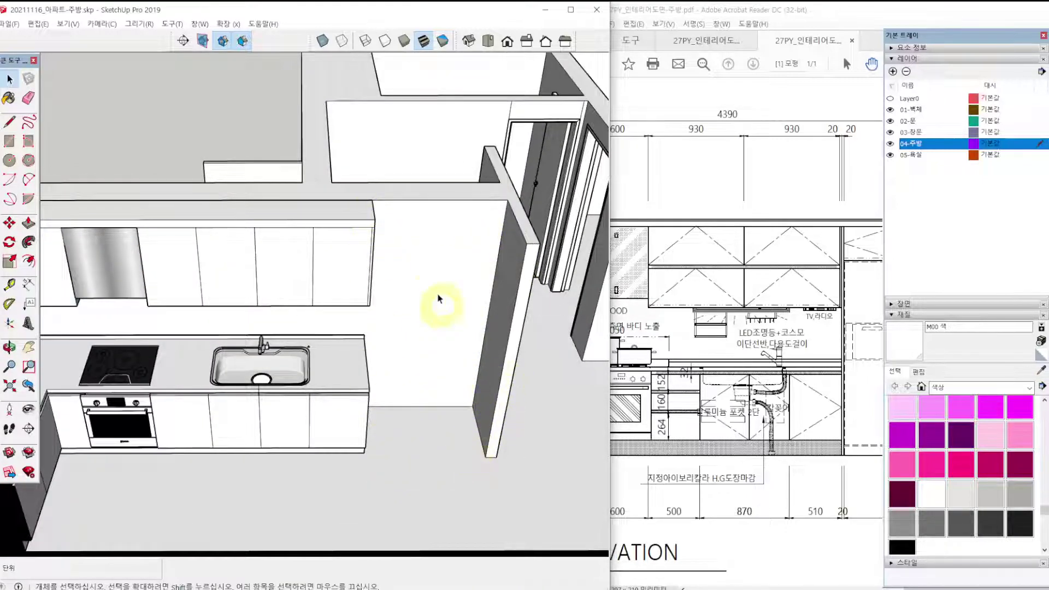
middle_drag(403, 264, 431, 266)
click(670, 273)
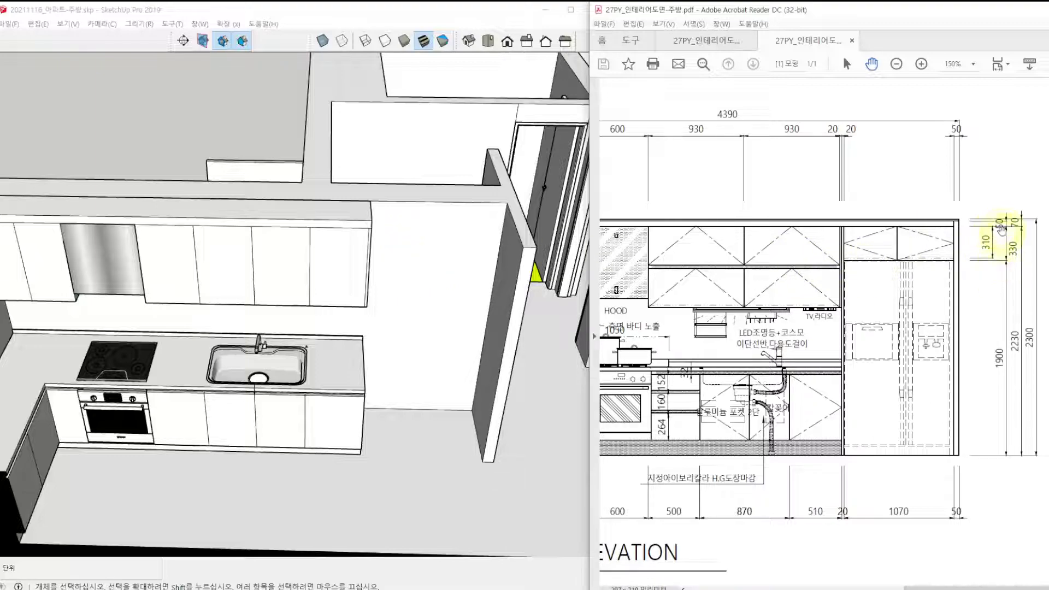
click(445, 284)
mouse_move(445, 284)
middle_down()
mouse_move(394, 304)
mouse_move(356, 262)
mouse_move(390, 332)
middle_up()
key(r)
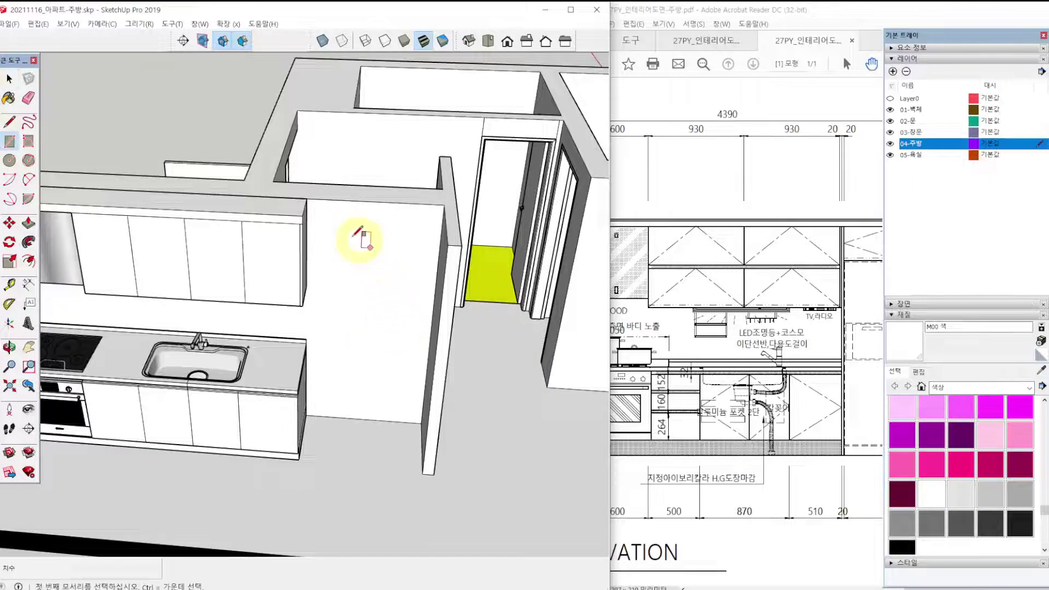
scroll(320, 194, up, 2)
click(305, 200)
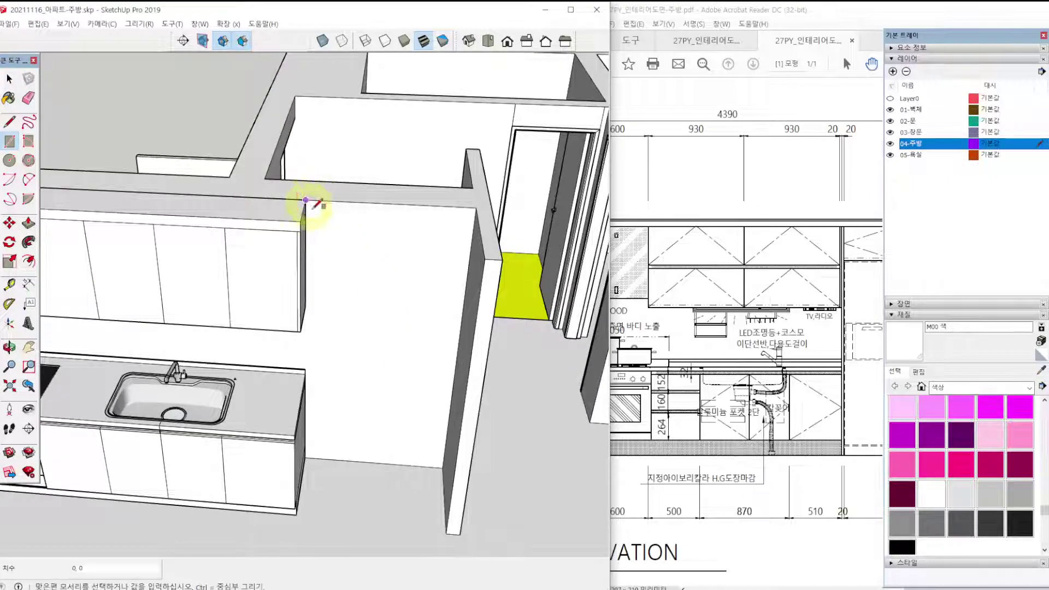
click(442, 467)
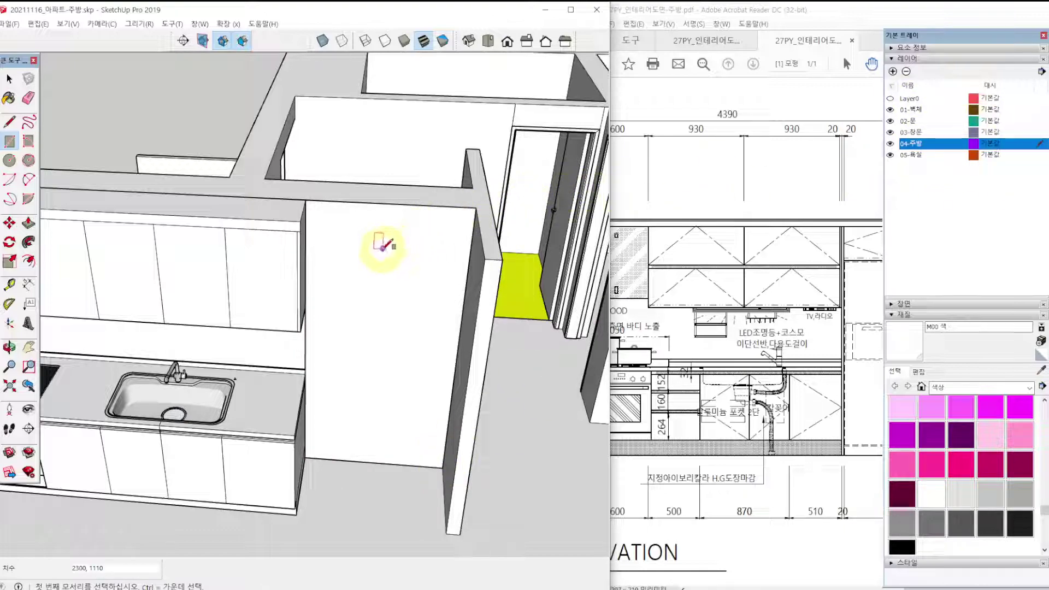
Push/Pull the refrigerator cabinet rectangle forward 680 mm, flush with the end of the partition wall.
key(p)
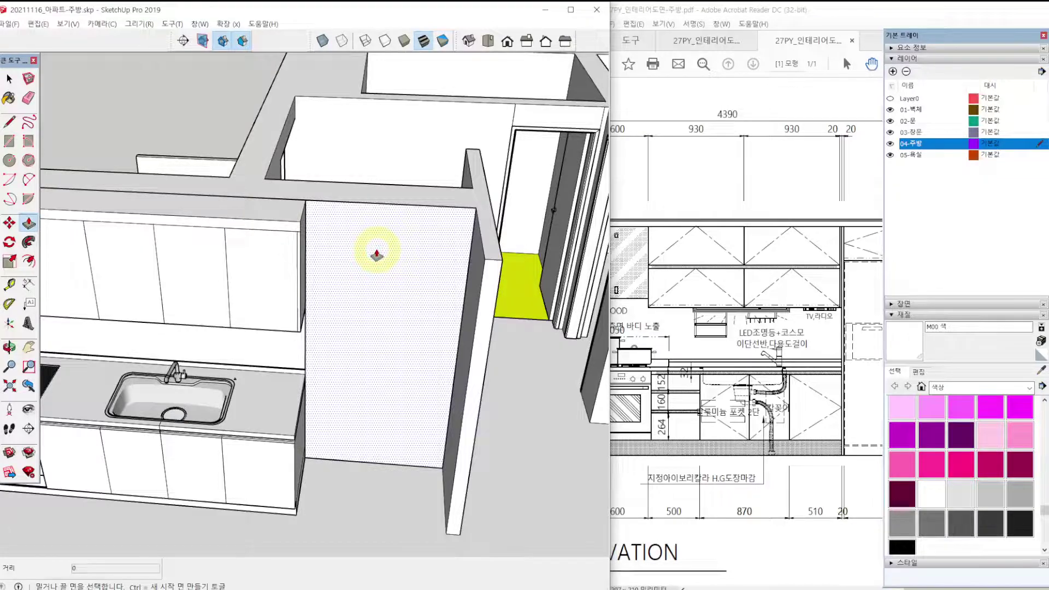
click(421, 260)
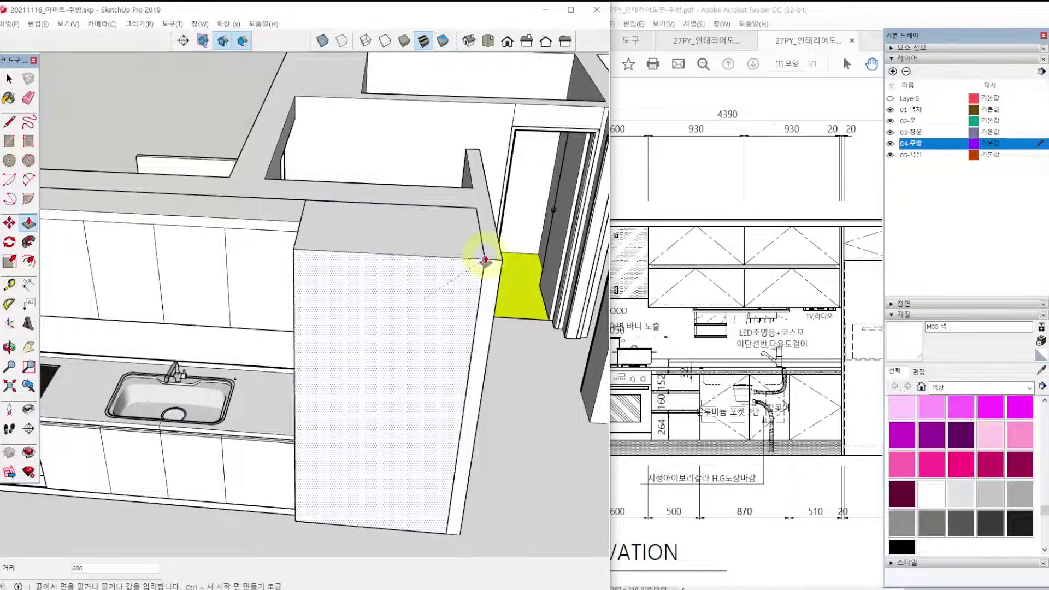
click(484, 261)
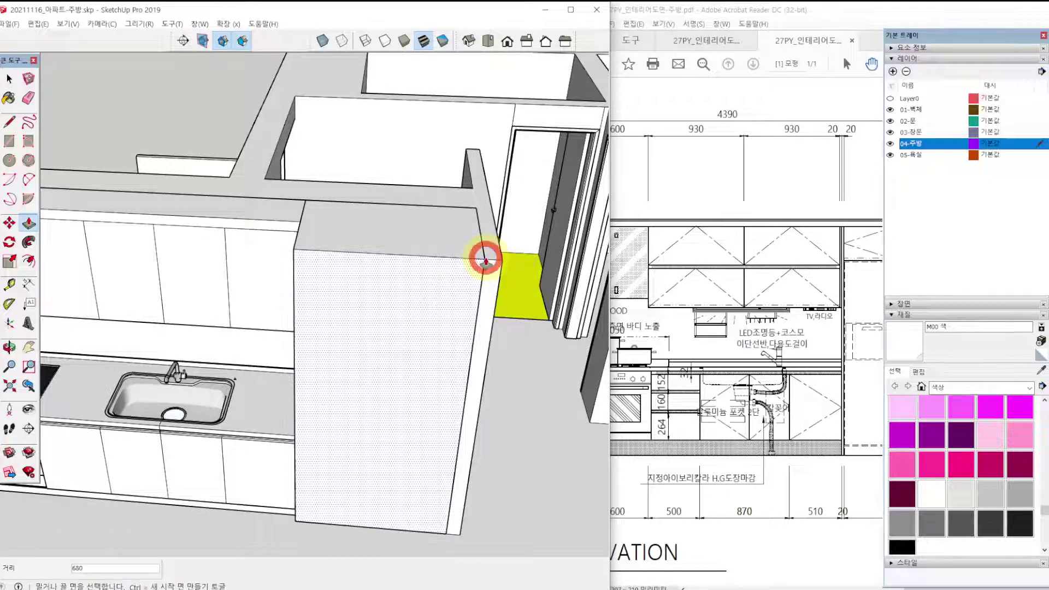
mouse_move(300, 417)
middle_down()
mouse_move(352, 410)
mouse_move(315, 424)
middle_up()
key(space)
click(315, 424)
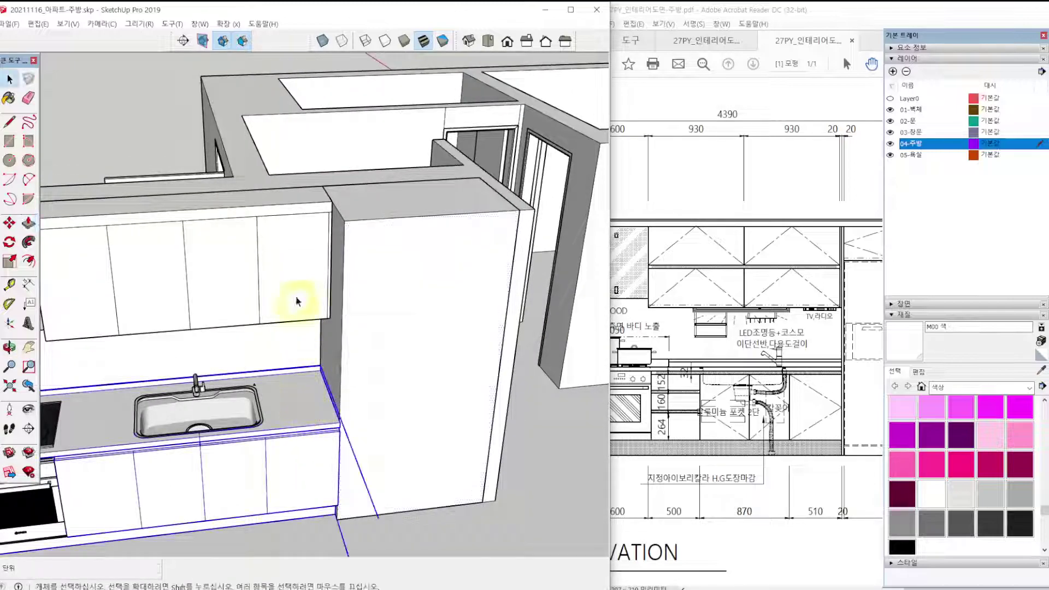
click(283, 239)
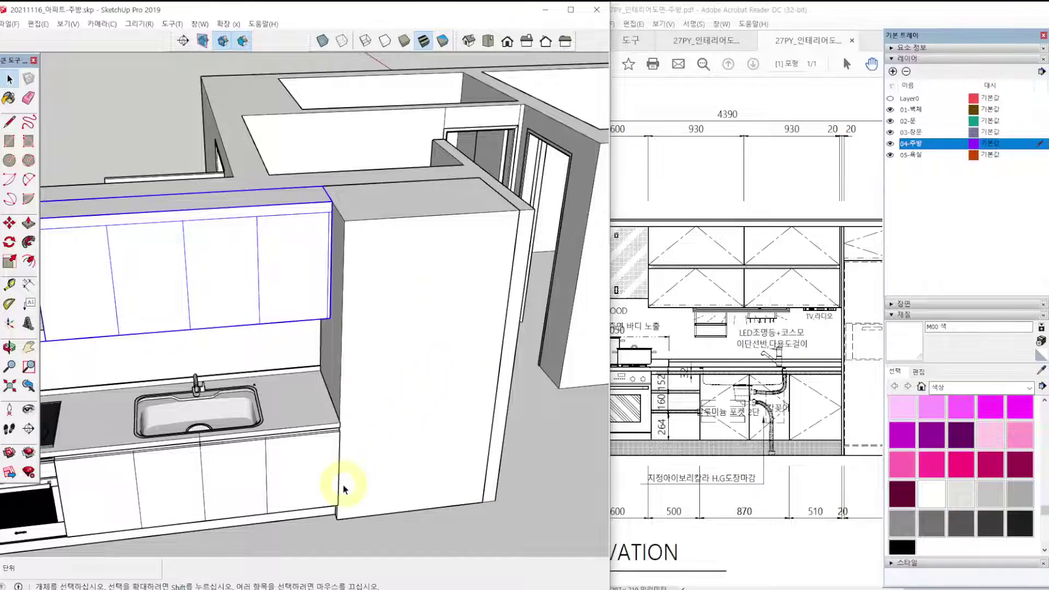
mouse_move(350, 443)
middle_down()
mouse_move(431, 448)
mouse_move(488, 476)
mouse_move(445, 478)
mouse_move(388, 426)
mouse_move(71, 395)
mouse_move(187, 428)
mouse_move(332, 428)
mouse_move(410, 356)
mouse_move(445, 353)
middle_up()
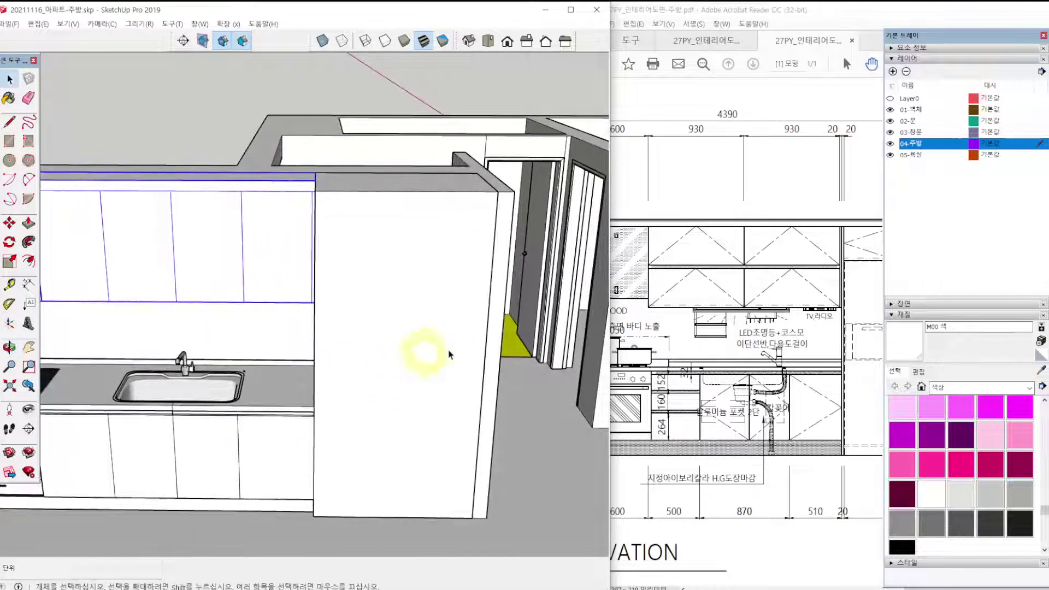
Following the elevation drawing, copy the refrigerator cabinet's front top edge 70 mm downward.
click(850, 274)
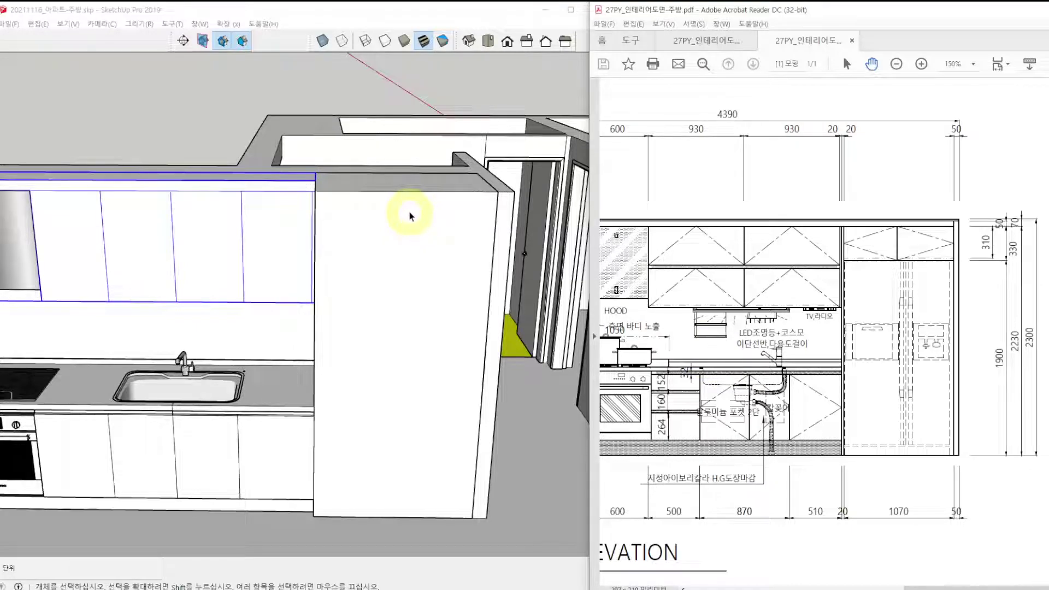
click(380, 191)
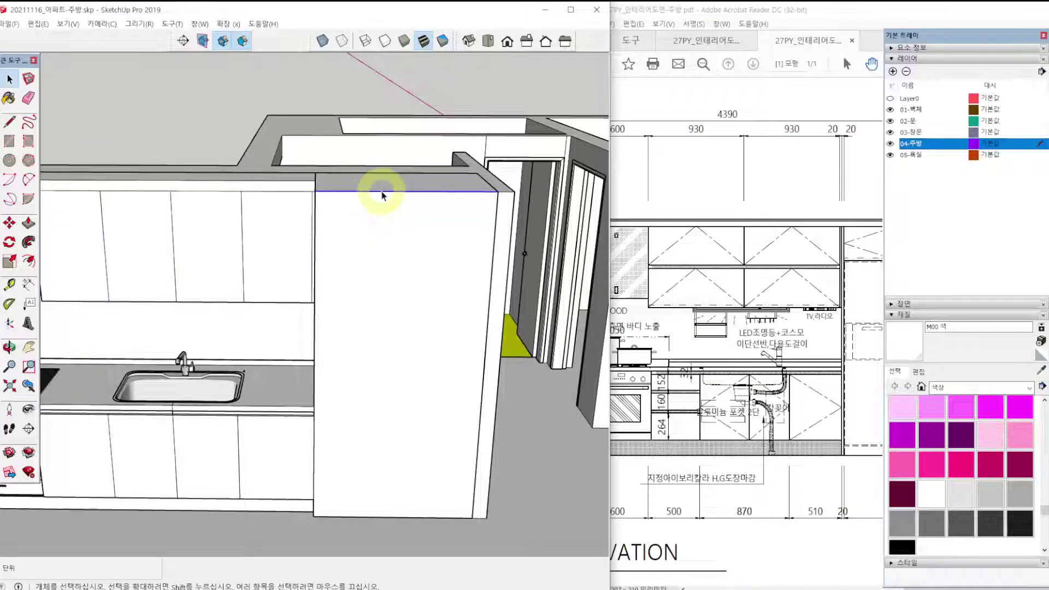
key(m)
click(383, 191)
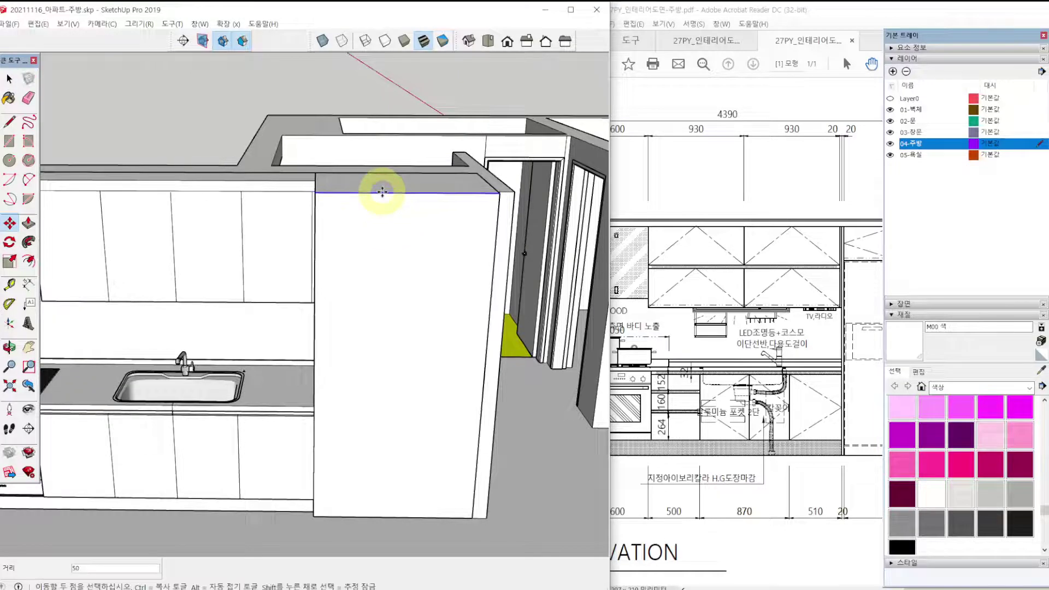
key(ctrl)
click(986, 56)
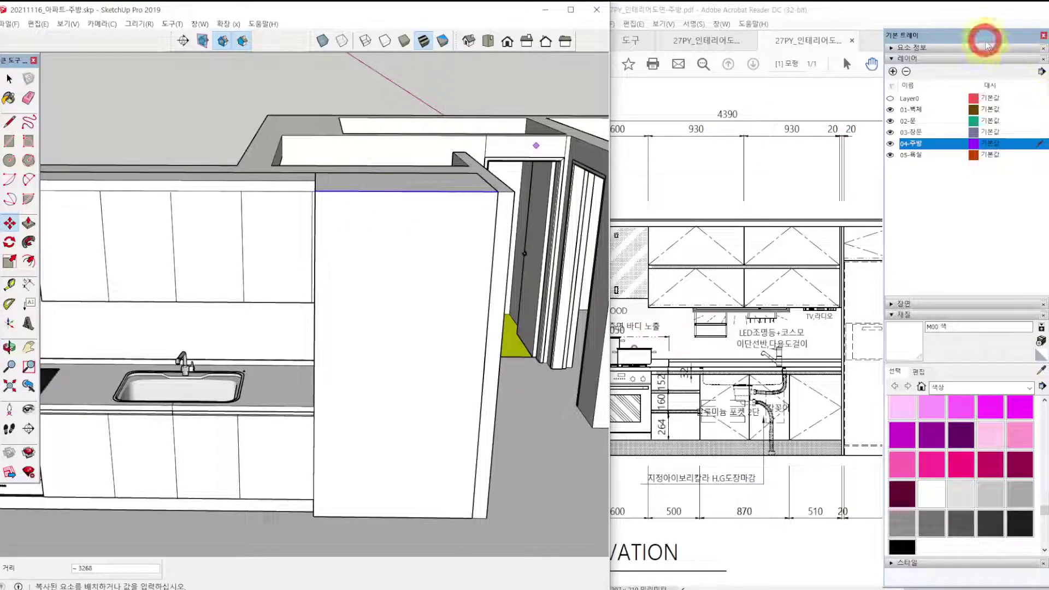
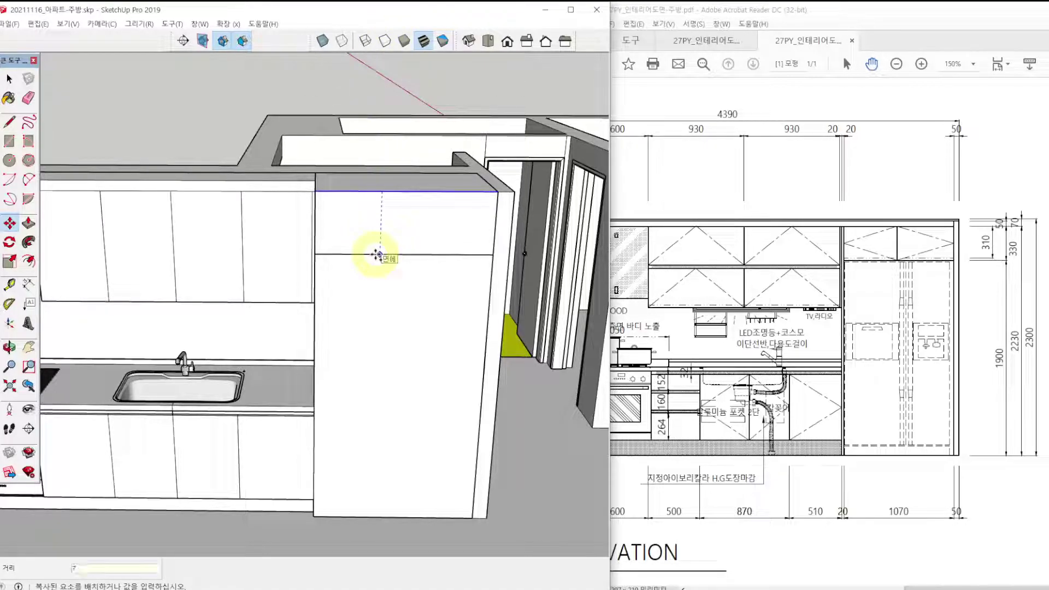
key(Return)
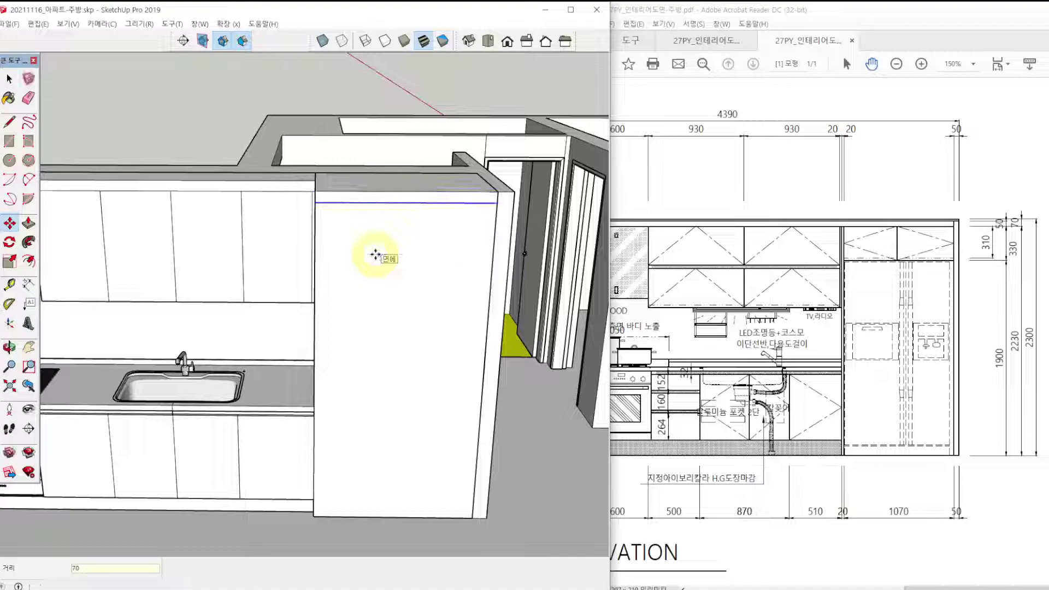
key(space)
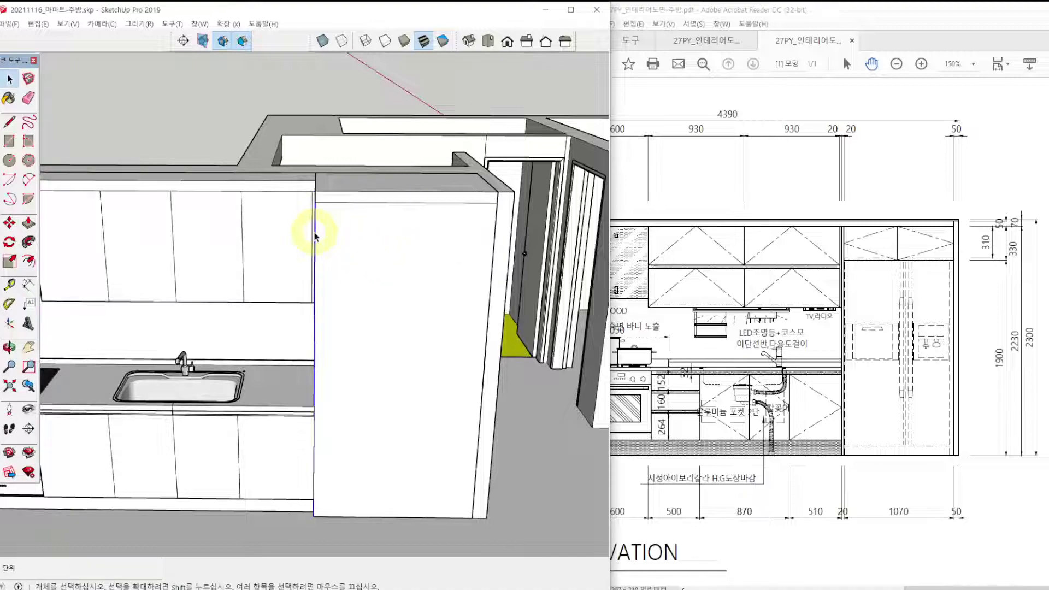
Copy the cabinet front's vertical edge on the sink side 20 mm inward, below the top band.
scroll(313, 227, up, 3)
middle_drag(314, 227, 385, 270)
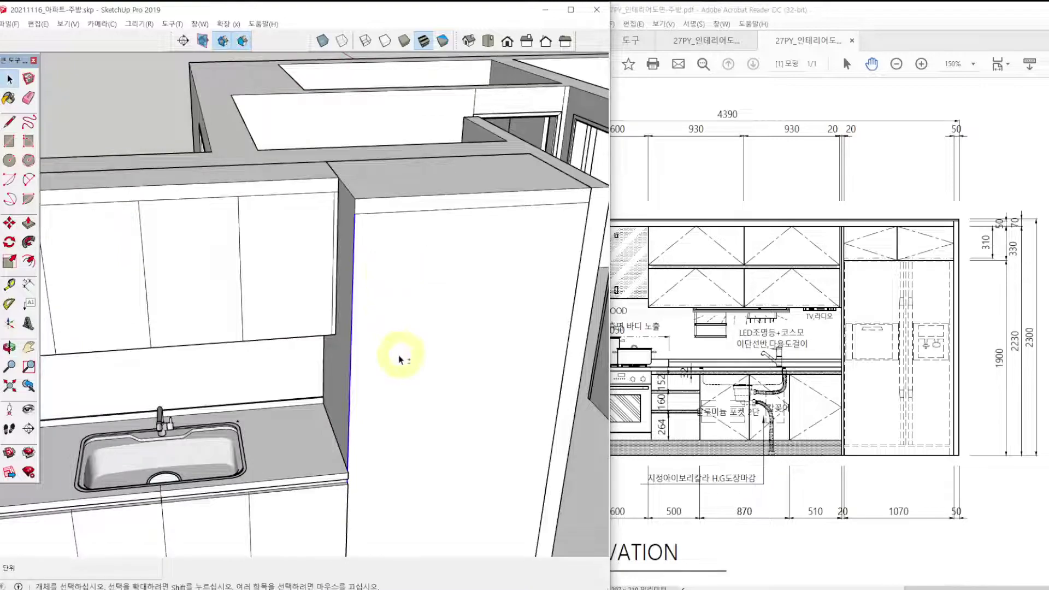
middle_drag(399, 356, 344, 264)
key(m)
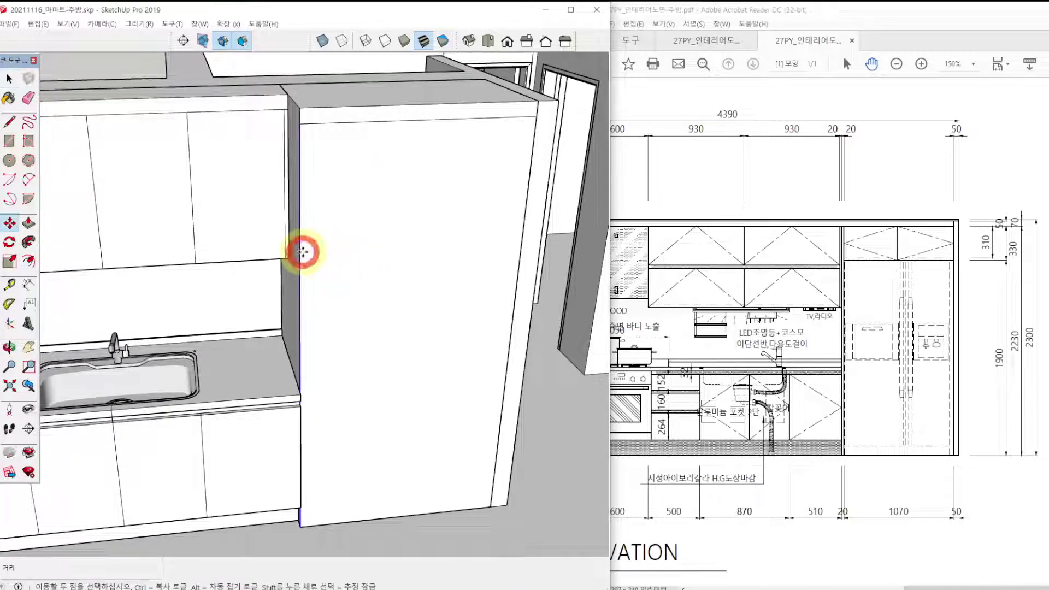
key(ctrl)
click(300, 250)
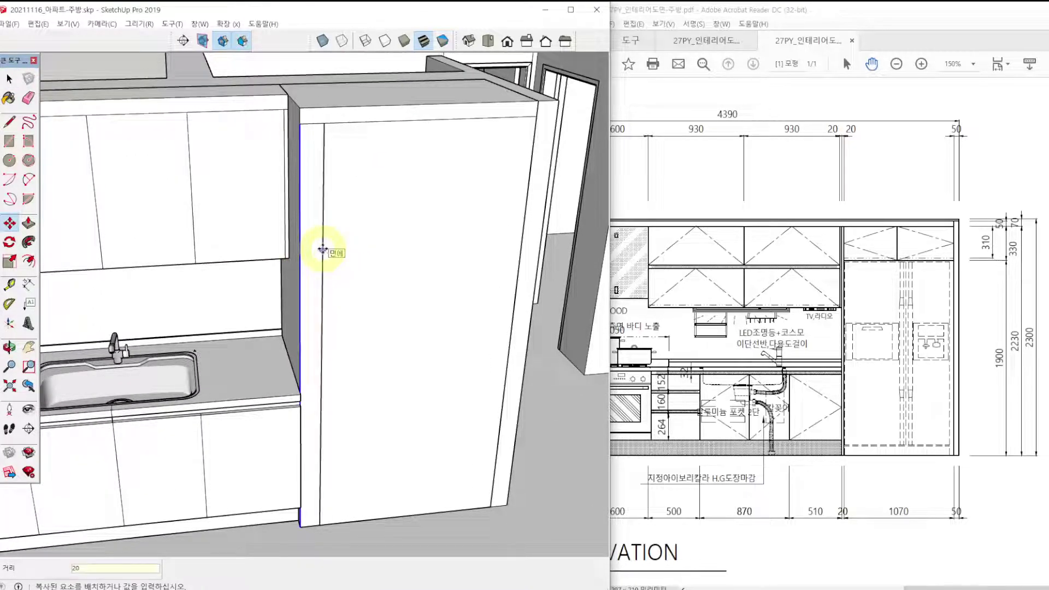
text(20)
key(Return)
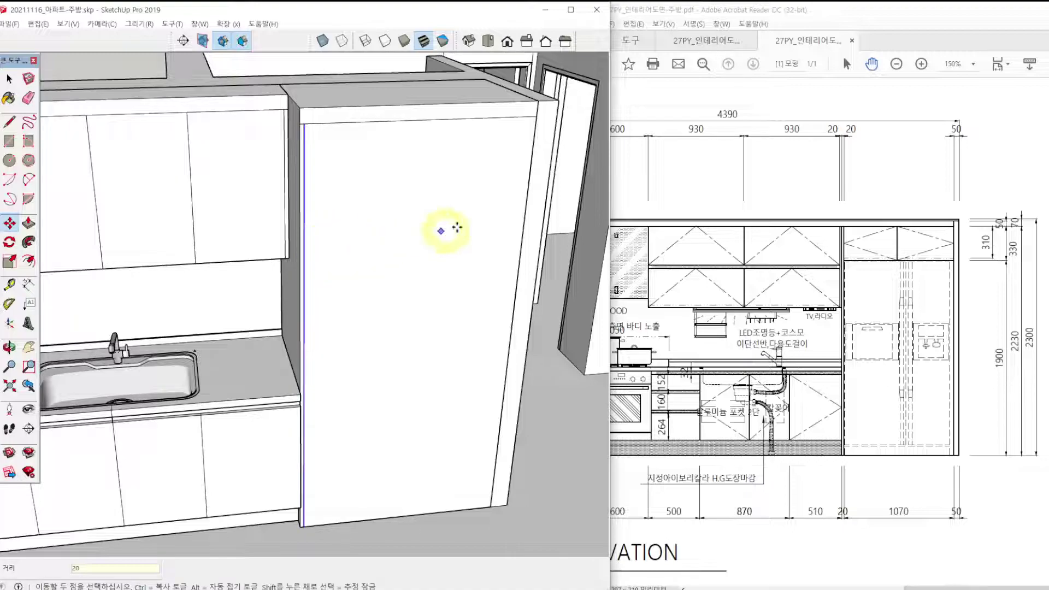
key(space)
Copy the cabinet front's vertical edge on the partition wall side 20 mm inward.
click(526, 207)
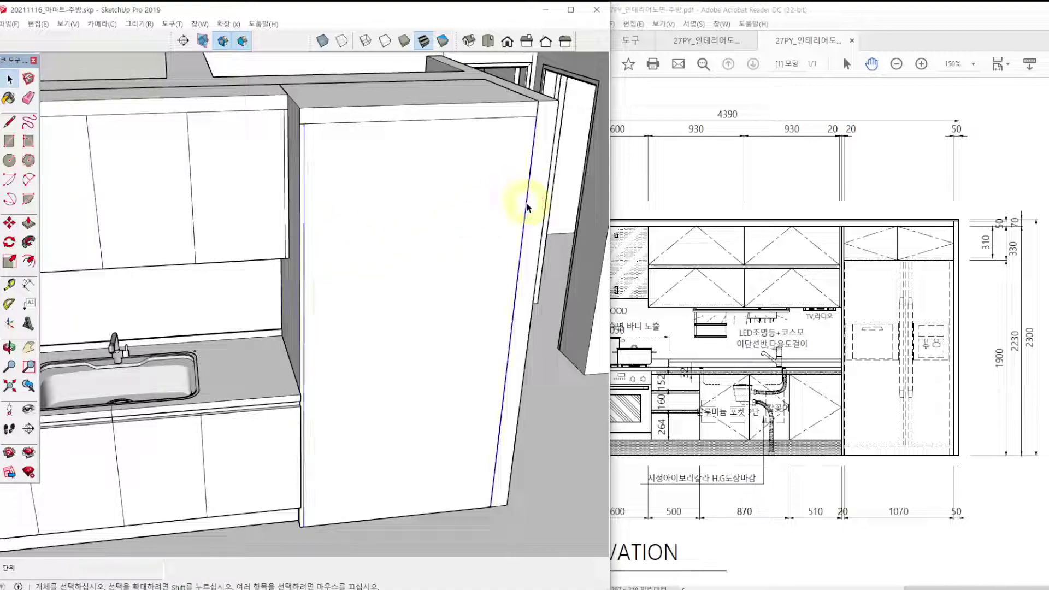
key(m)
click(526, 203)
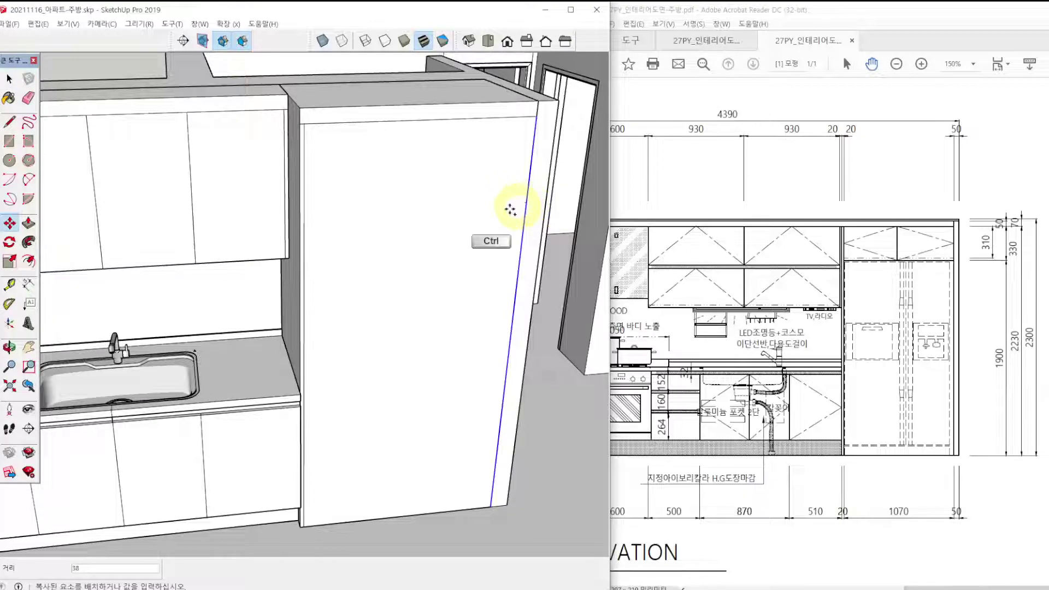
key(ctrl)
key(Return)
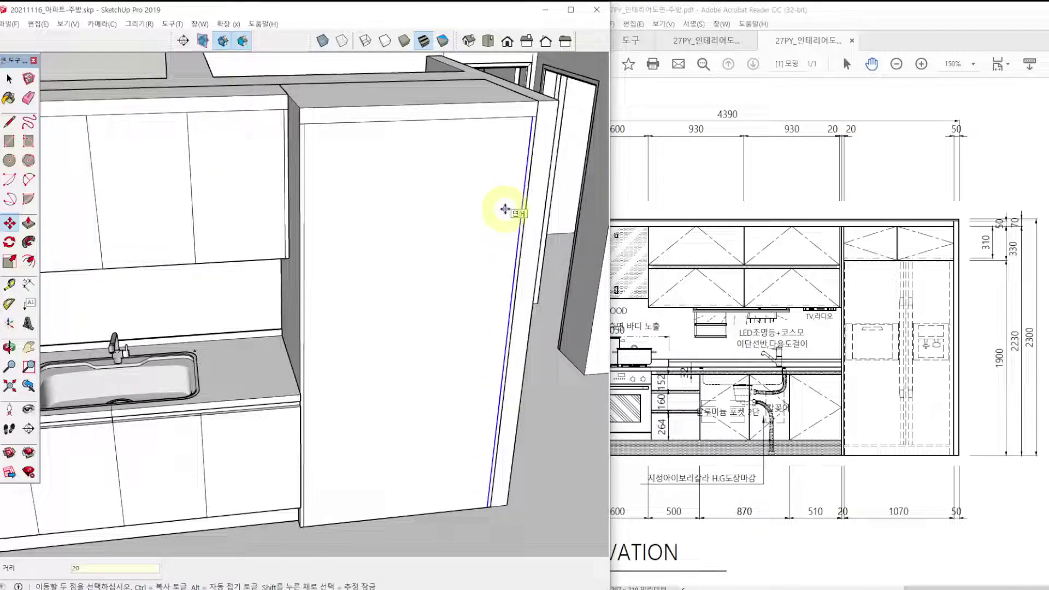
key(space)
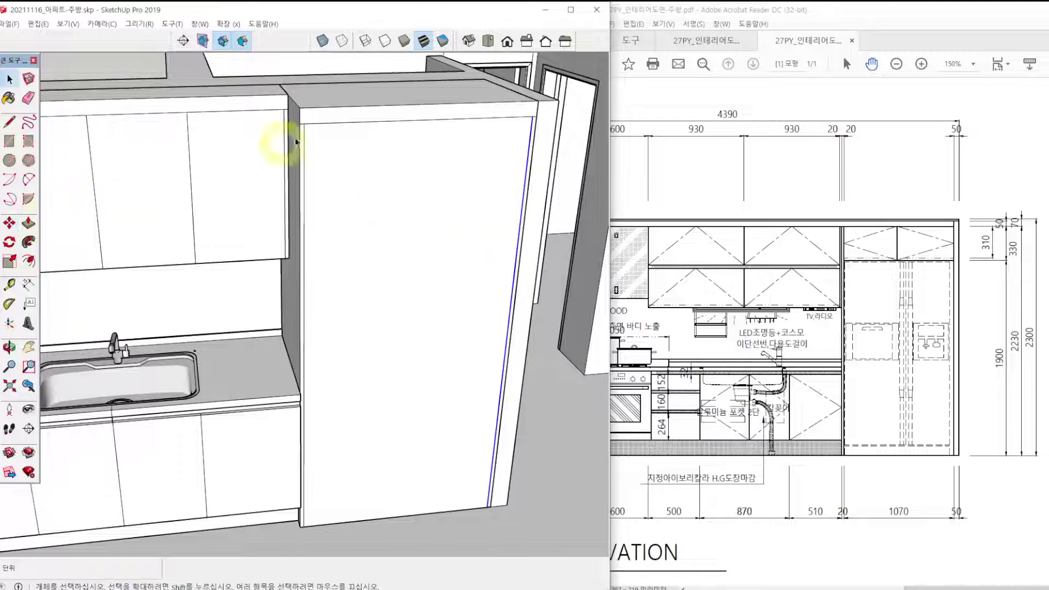
Try copying the cabinet front's top edge 350 mm downward and undo the copy.
click(353, 107)
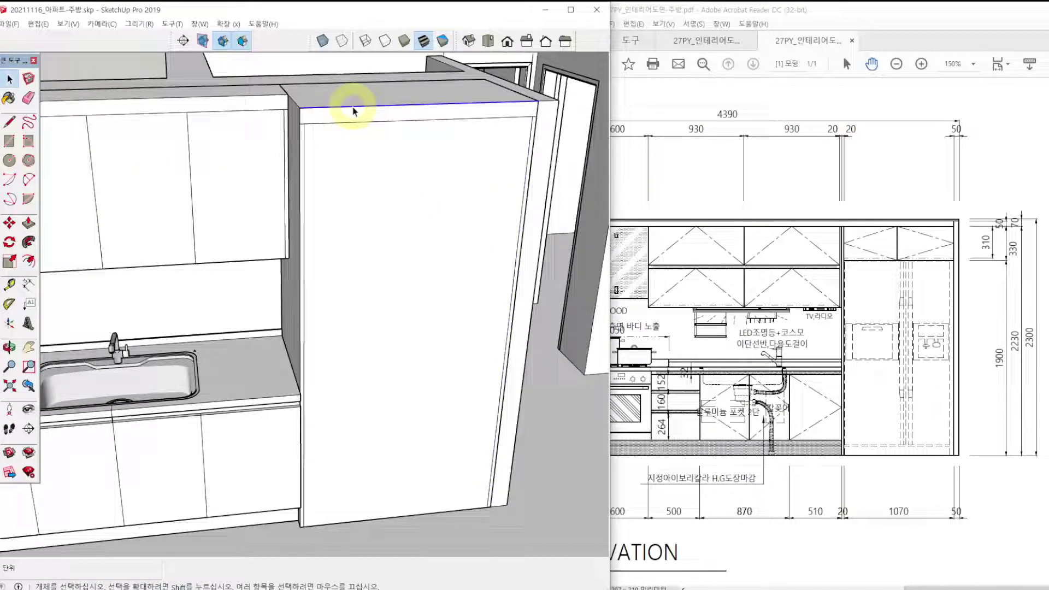
key(m)
key(ctrl)
click(353, 107)
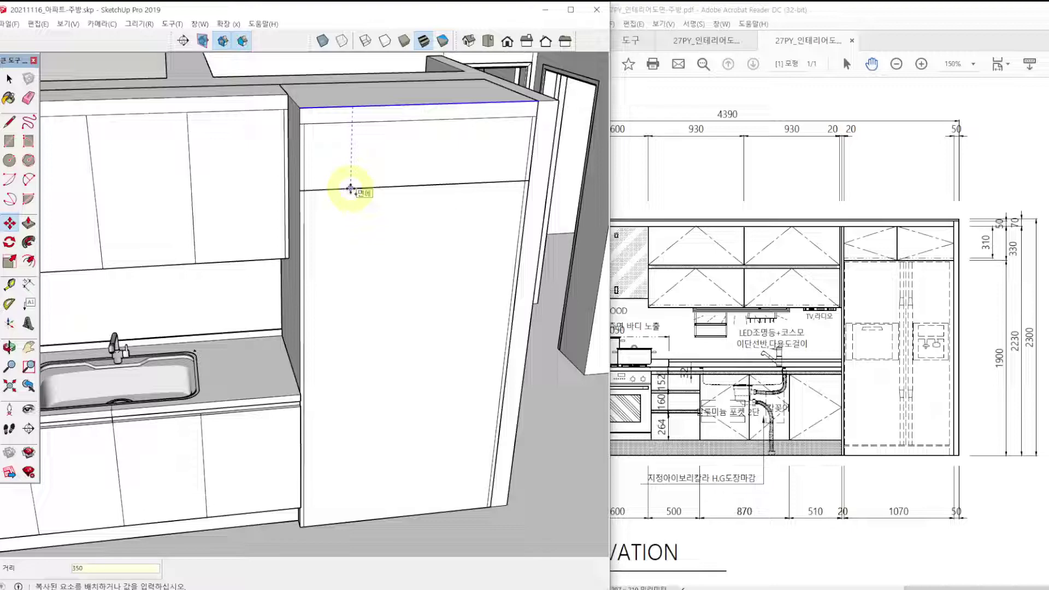
click(350, 188)
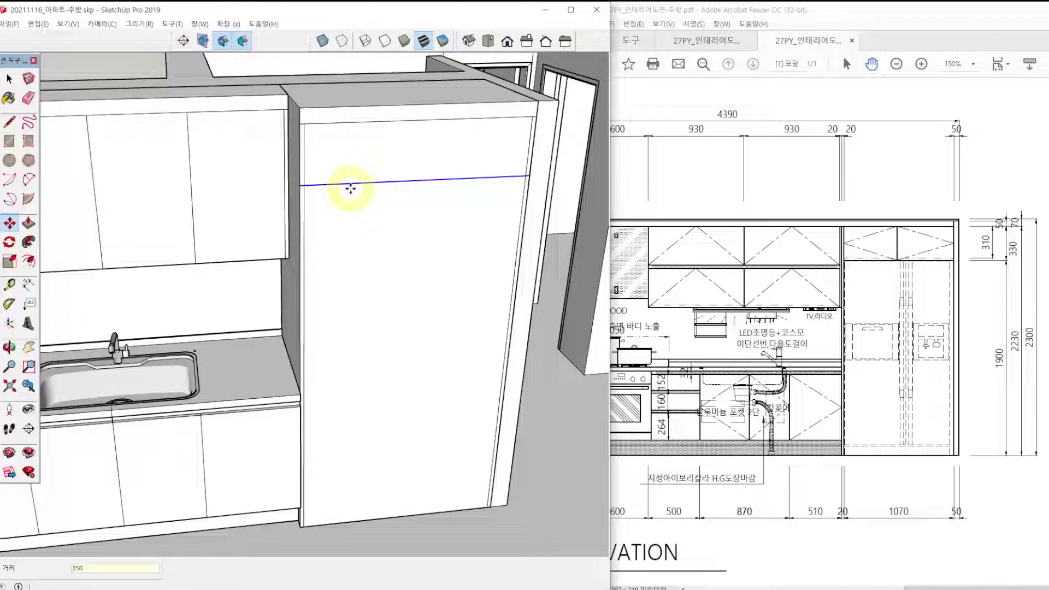
key(ctrl+z)
Copy the lower line of the top band 270 mm down the cabinet front.
click(70, 571)
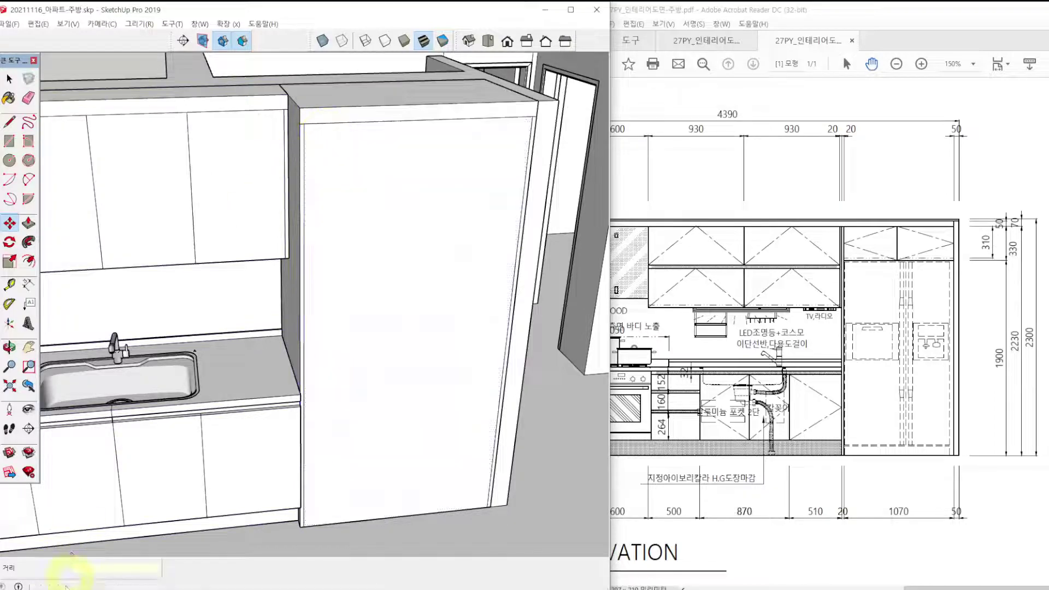
key(ctrl)
click(339, 122)
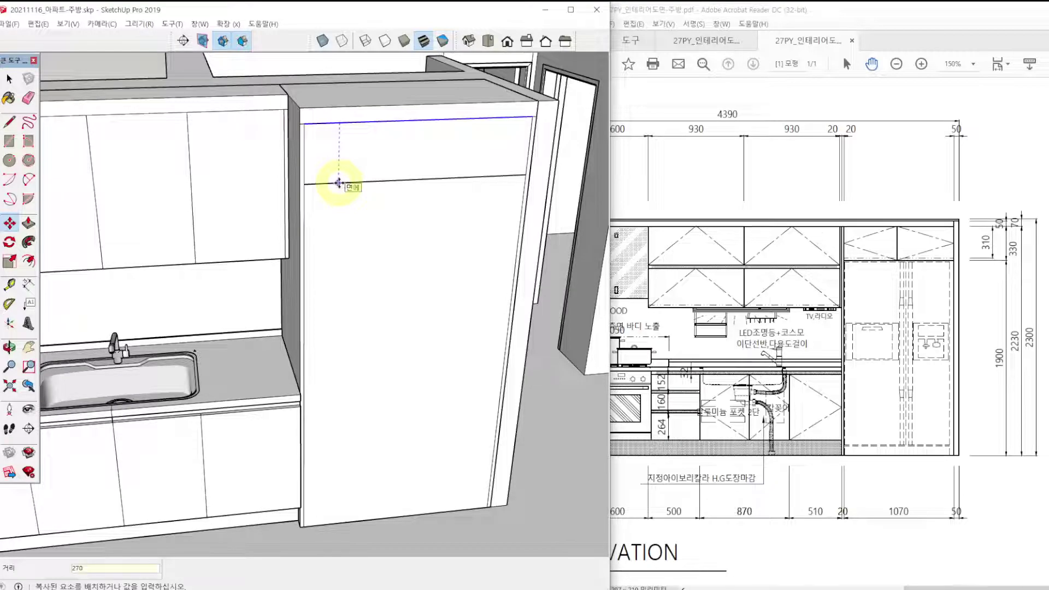
click(338, 182)
Dimension the heights of the top band and the section below it, beside the partition wall end.
click(28, 285)
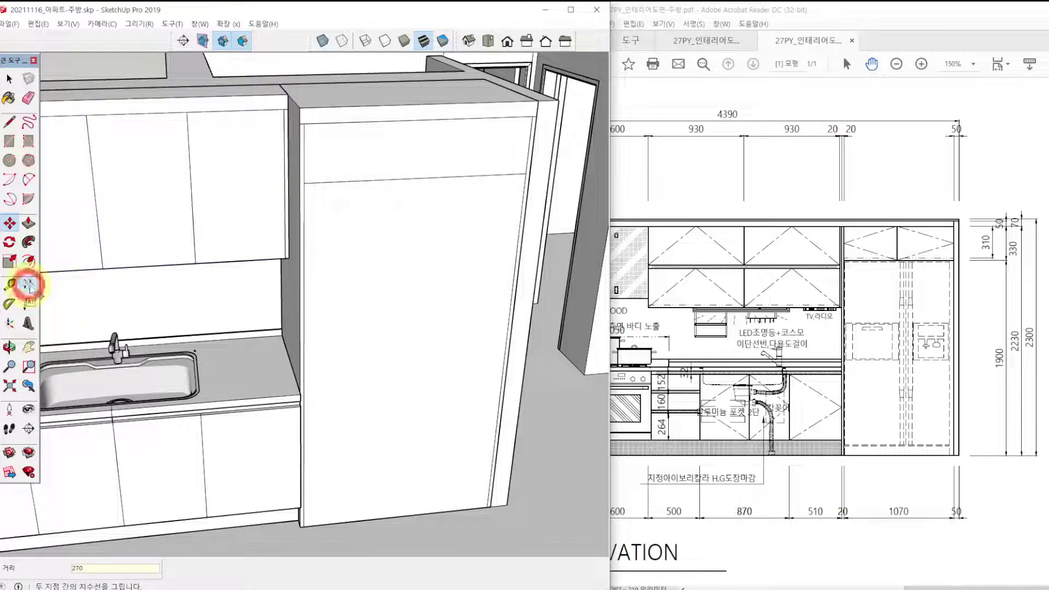
click(538, 101)
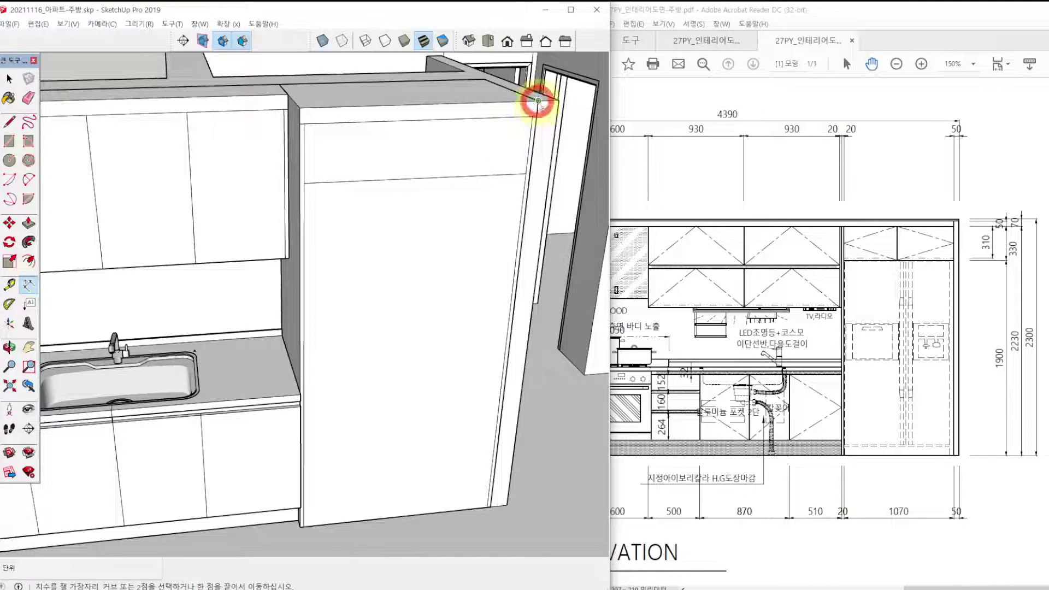
click(537, 117)
click(576, 114)
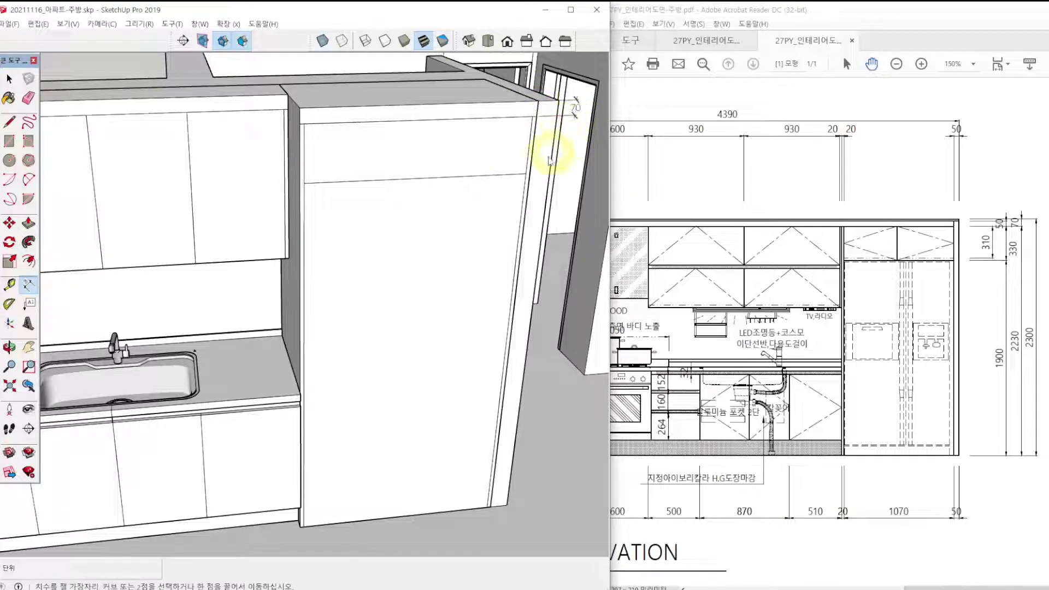
click(525, 174)
click(532, 116)
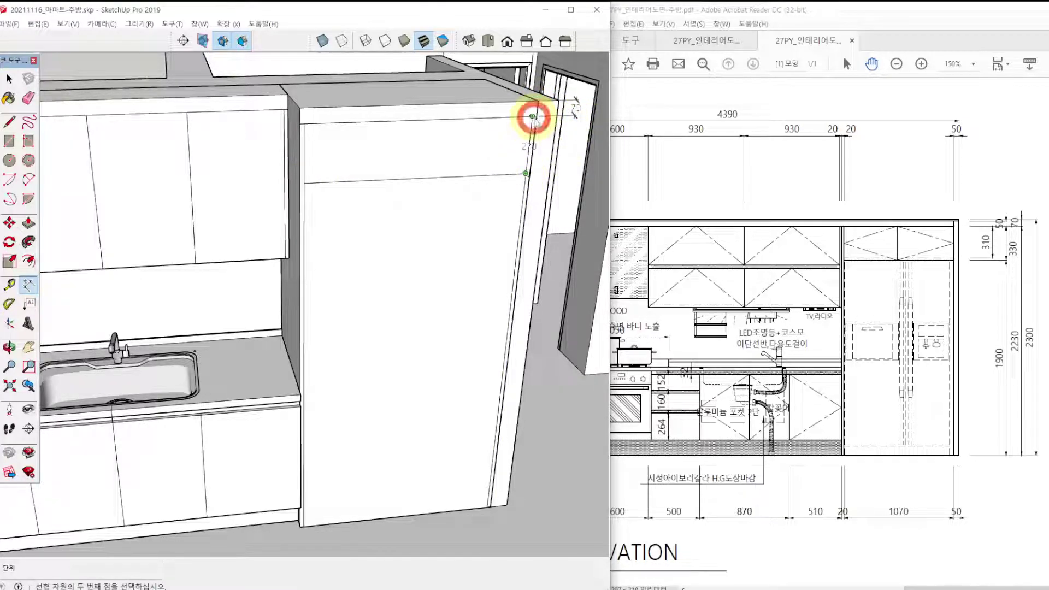
click(573, 114)
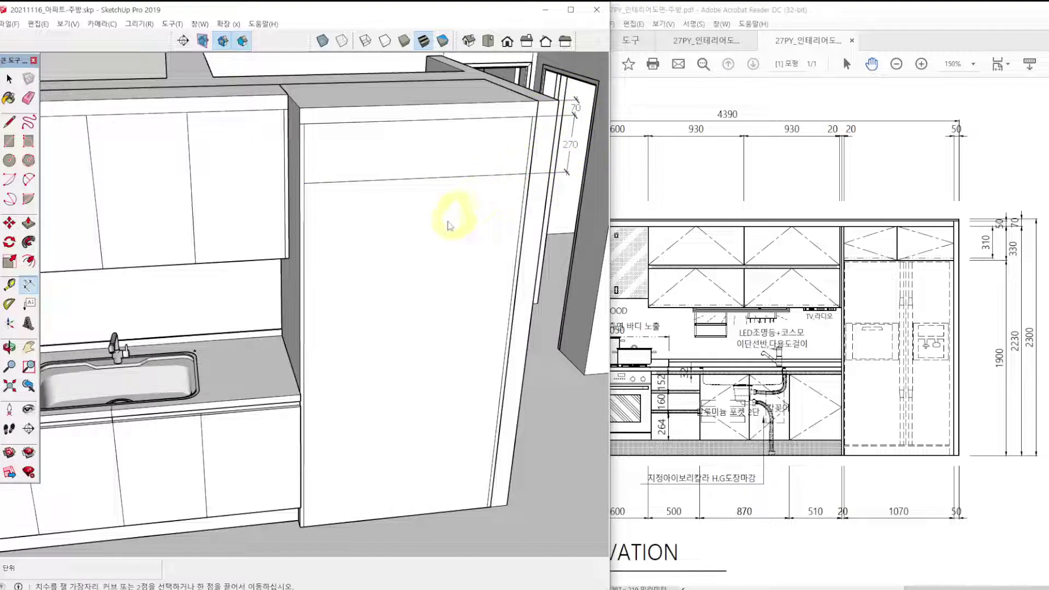
Dimension the width of the narrow vertical strip on the cabinet front next to the partition wall.
middle_drag(438, 275, 351, 253)
key(space)
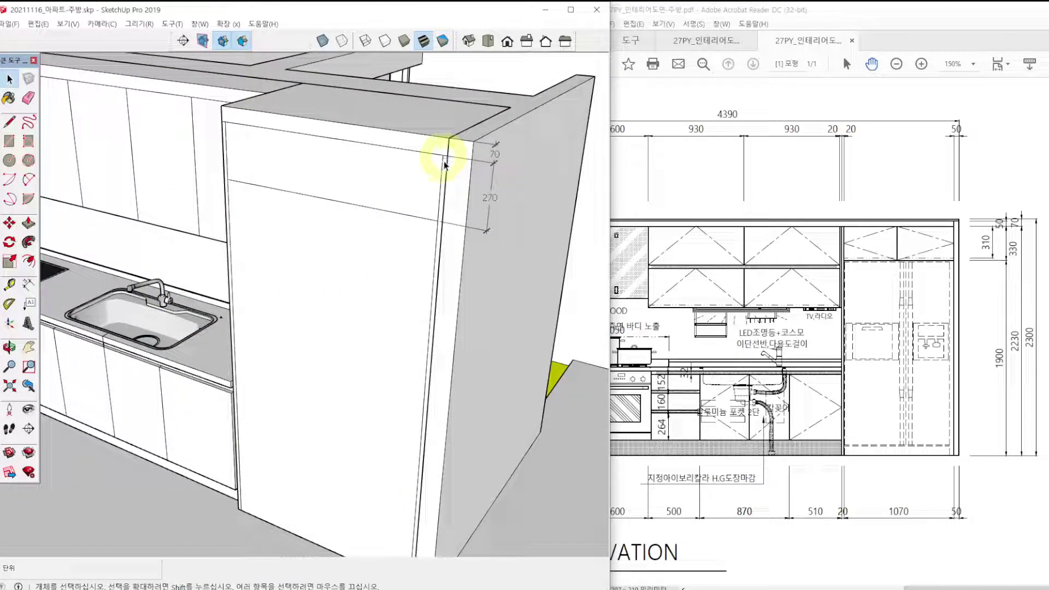
click(27, 224)
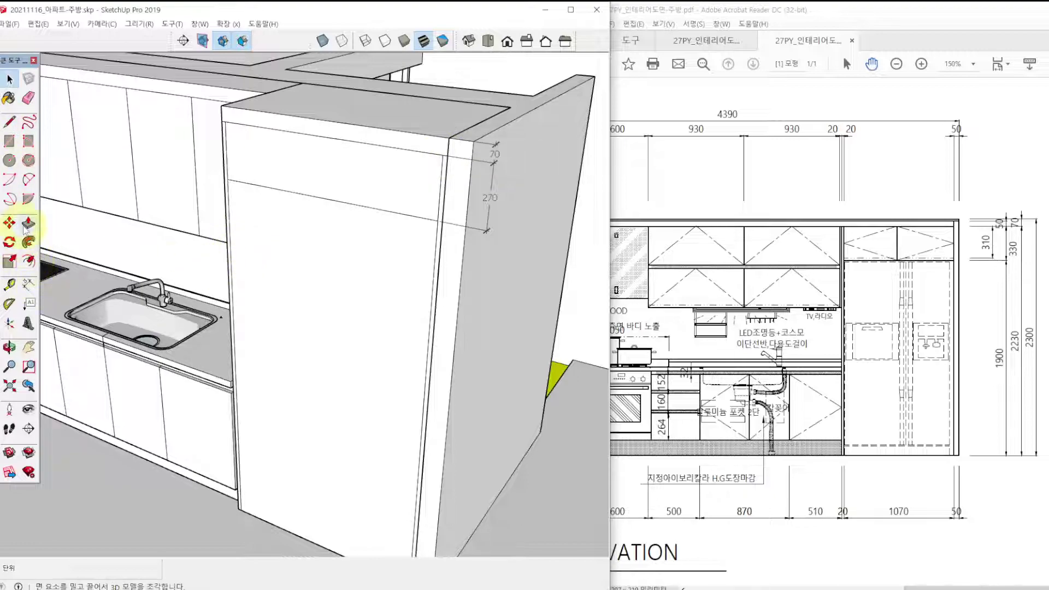
click(29, 284)
click(444, 156)
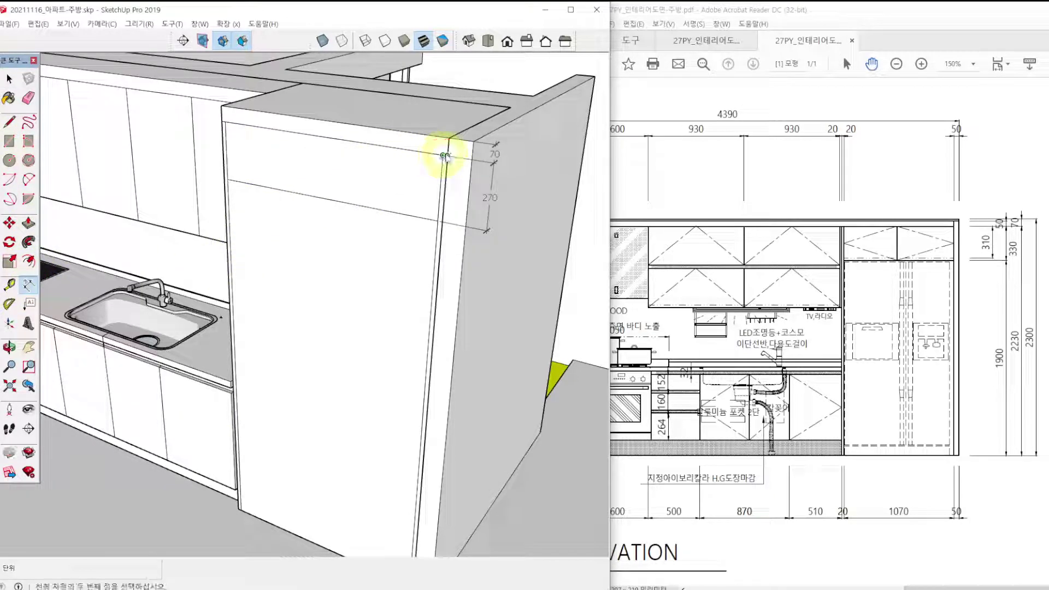
click(448, 156)
click(448, 114)
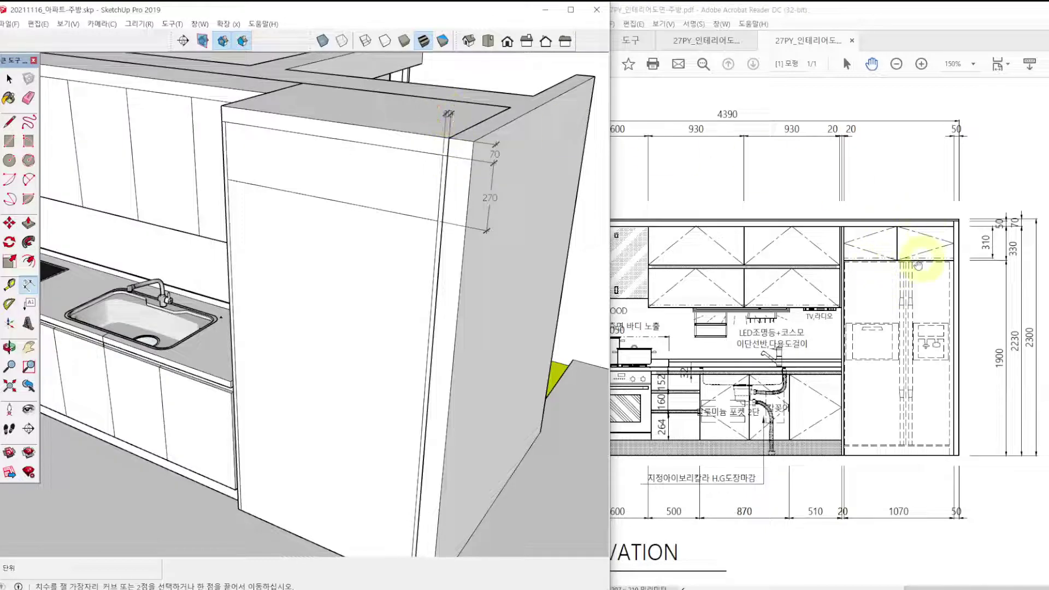
middle_drag(260, 337, 286, 333)
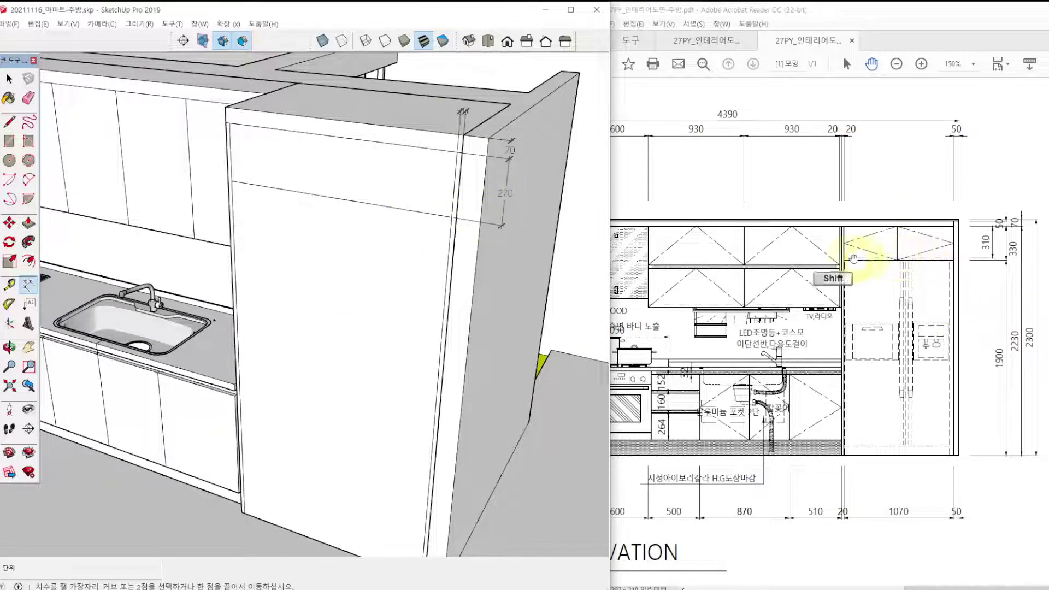
shift+drag(848, 257, 1023, 258)
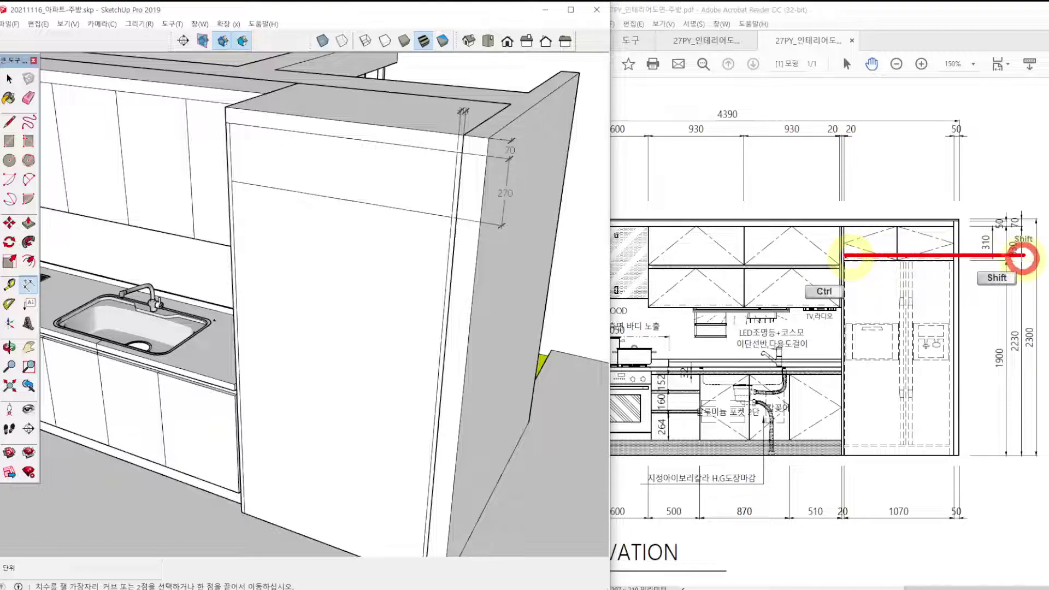
key(Escape)
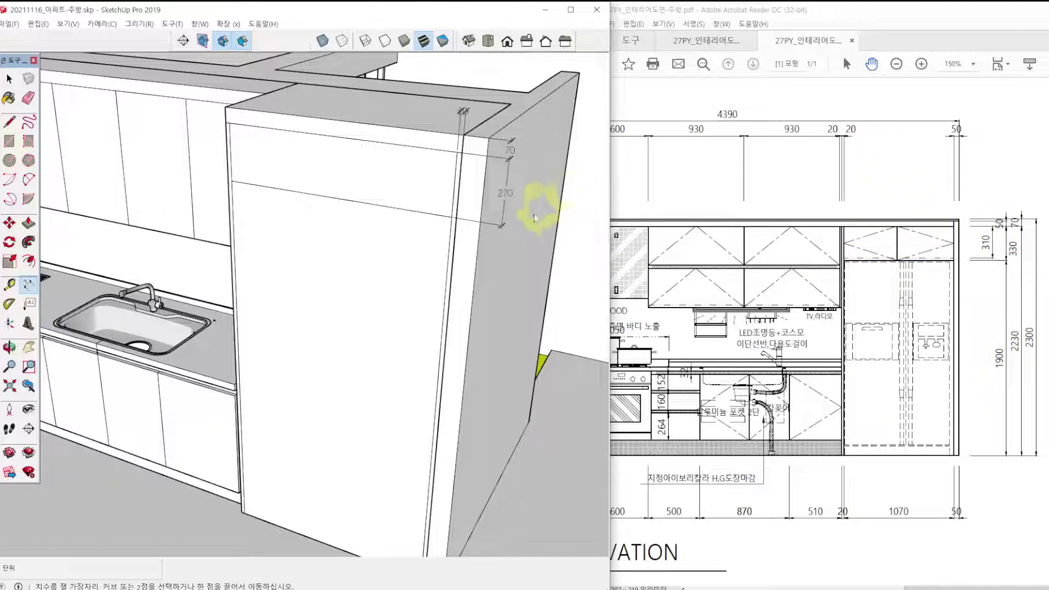
Push the large lower face of the cabinet front 680 mm back to hollow out the refrigerator opening.
key(space)
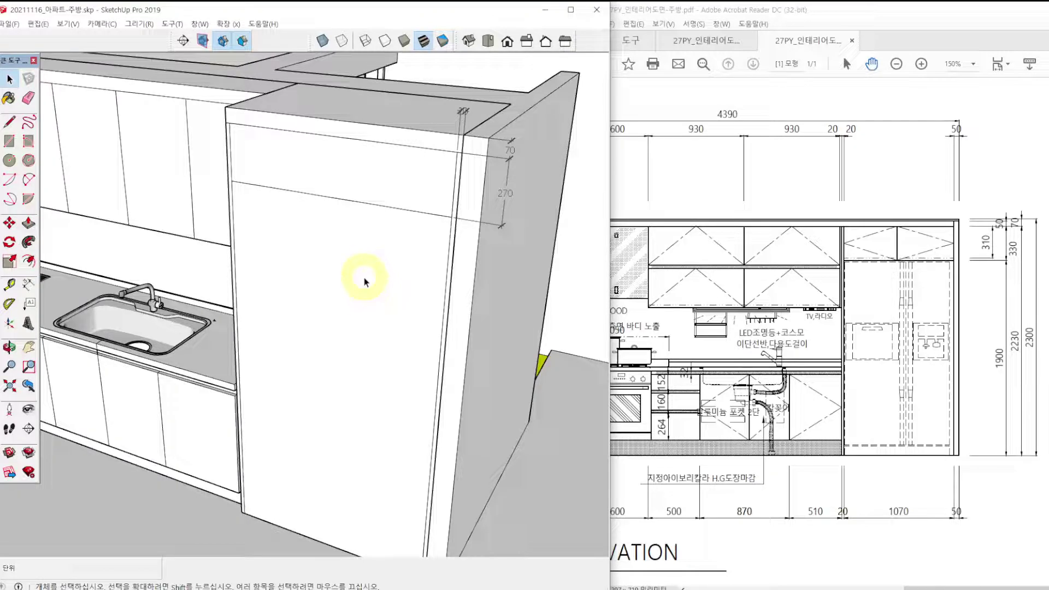
key(p)
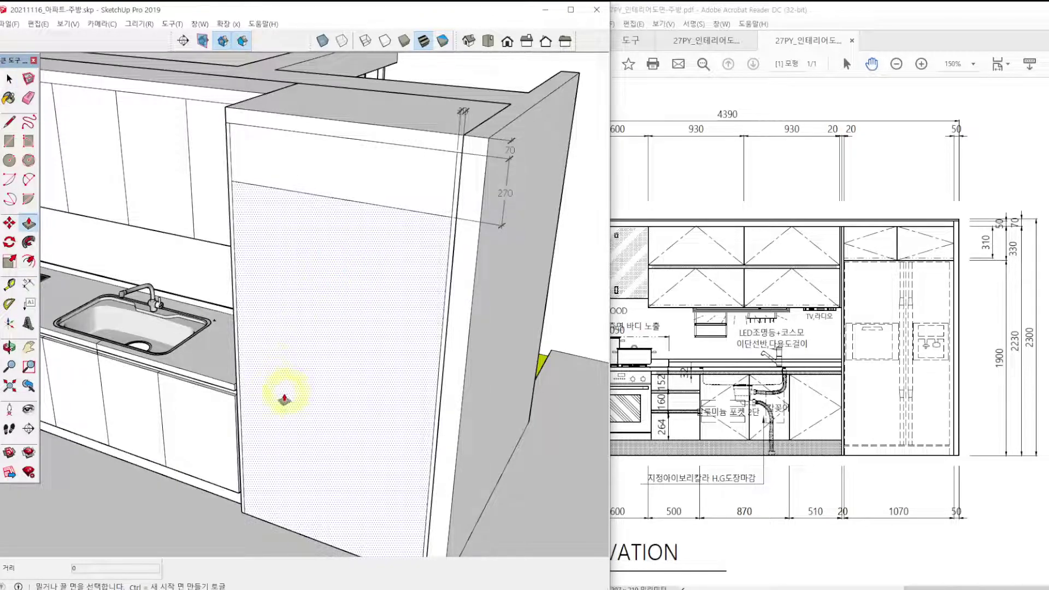
drag(283, 401, 354, 323)
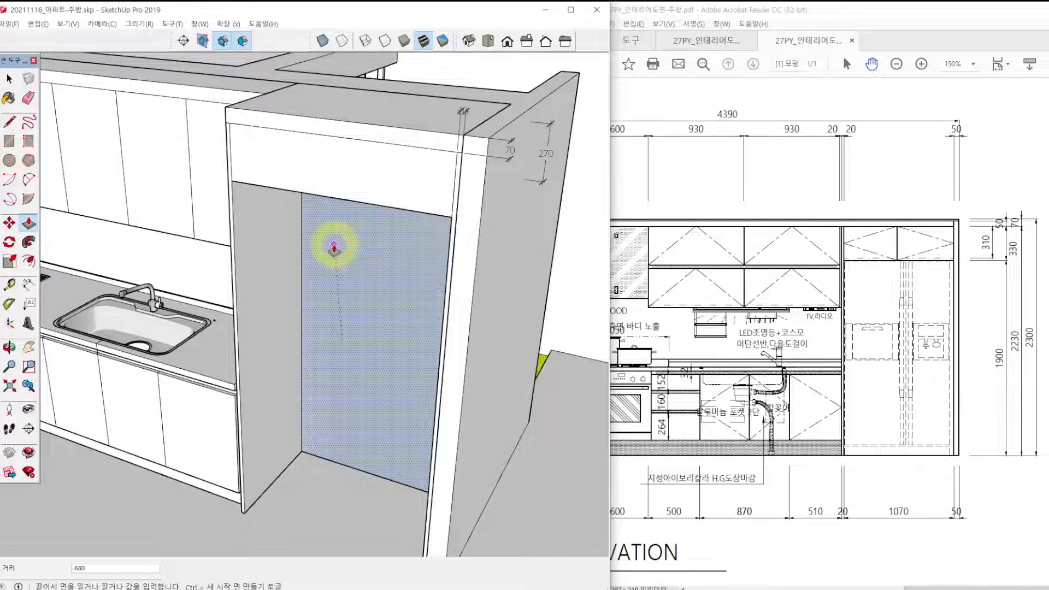
middle_drag(375, 239, 418, 320)
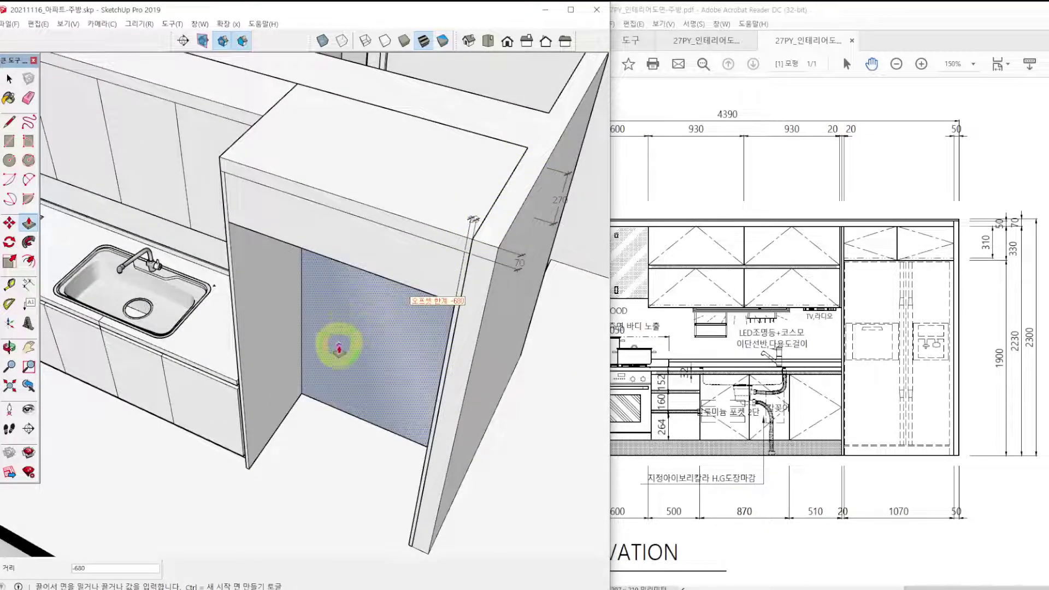
middle_drag(340, 346, 367, 235)
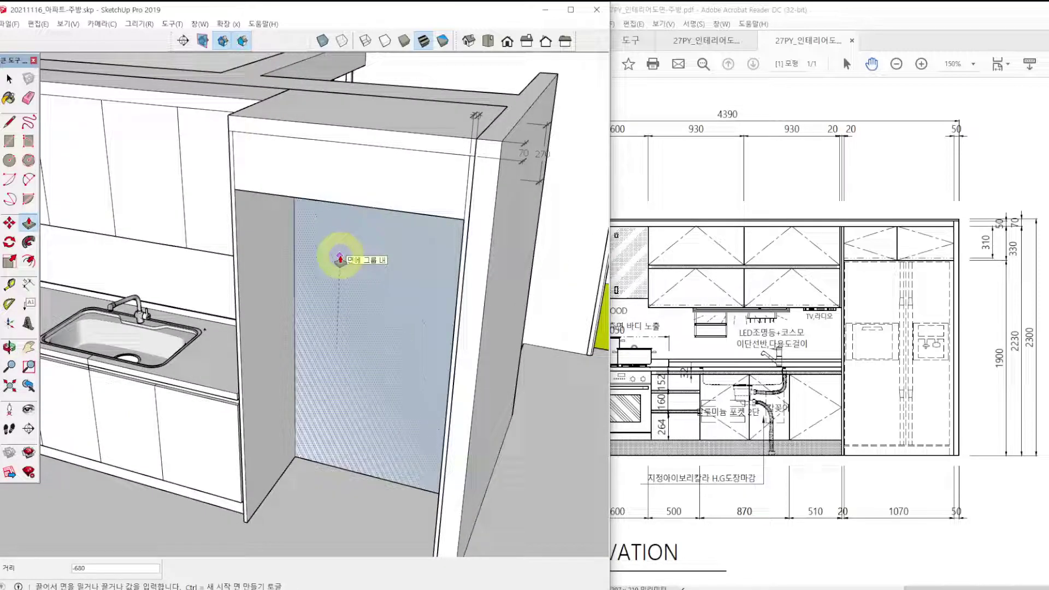
key(space)
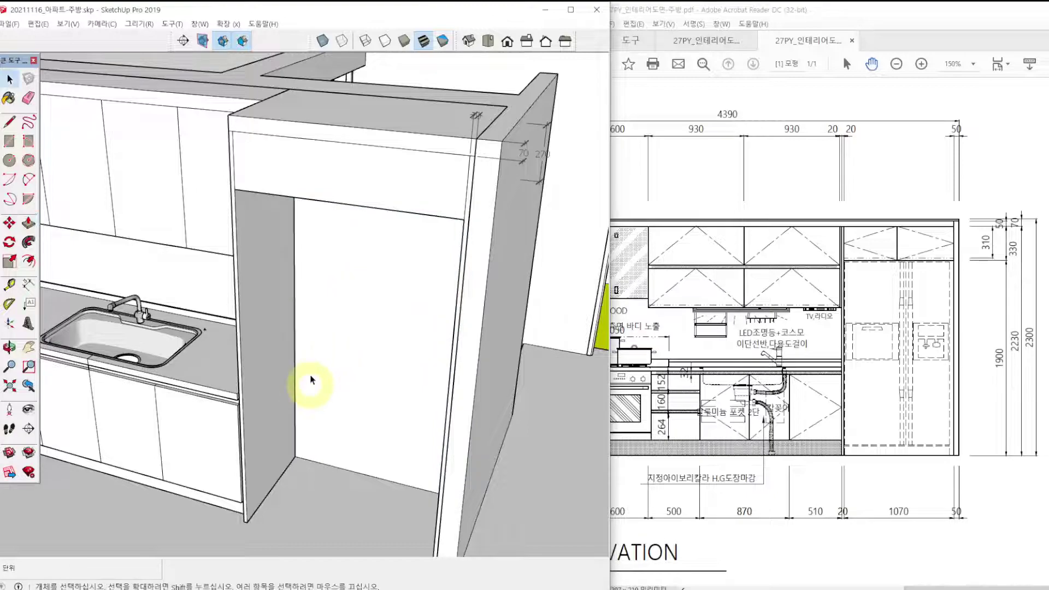
Draw a vertical line down the middle of the section above the refrigerator opening to split it into two doors.
scroll(310, 380, up, 2)
middle_drag(307, 379, 305, 262)
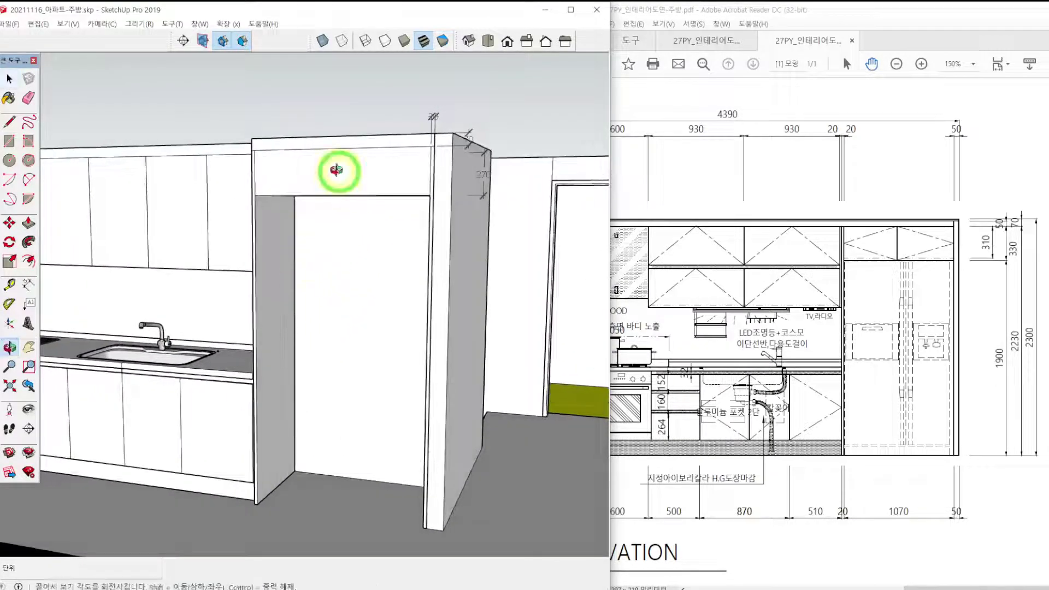
middle_drag(339, 169, 331, 195)
key(l)
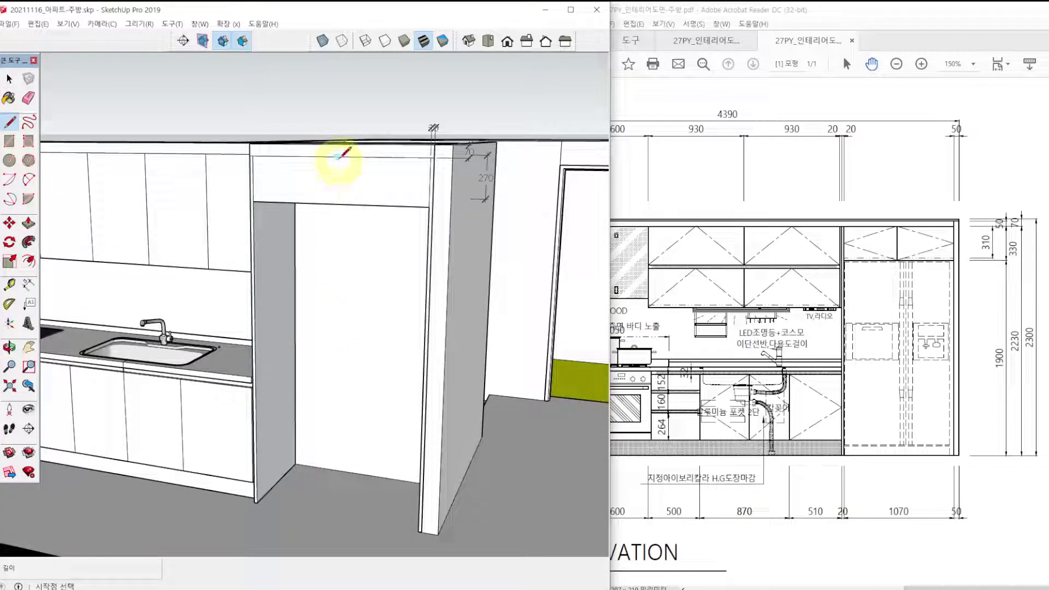
click(337, 157)
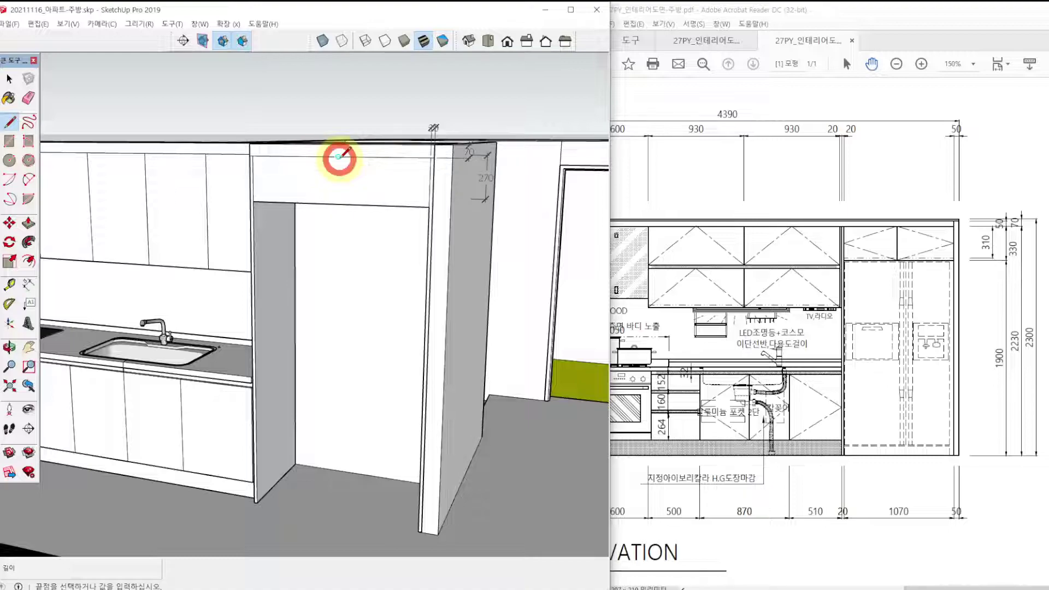
click(337, 204)
key(space)
Select all connected geometry of the refrigerator cabinet and make it a group.
middle_drag(339, 211, 359, 246)
triple_click(375, 210)
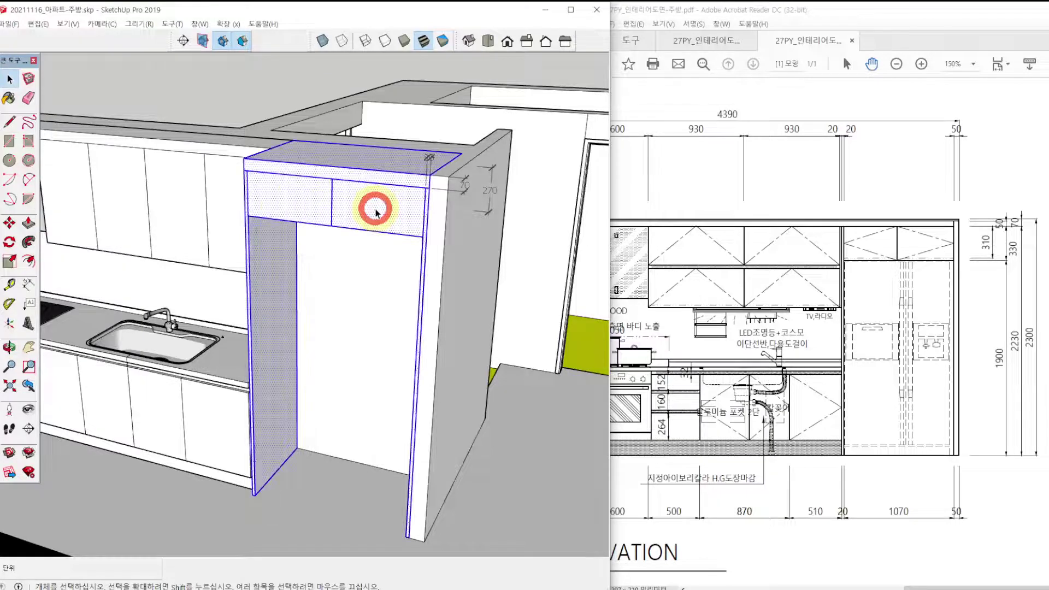
right_click(375, 210)
click(415, 309)
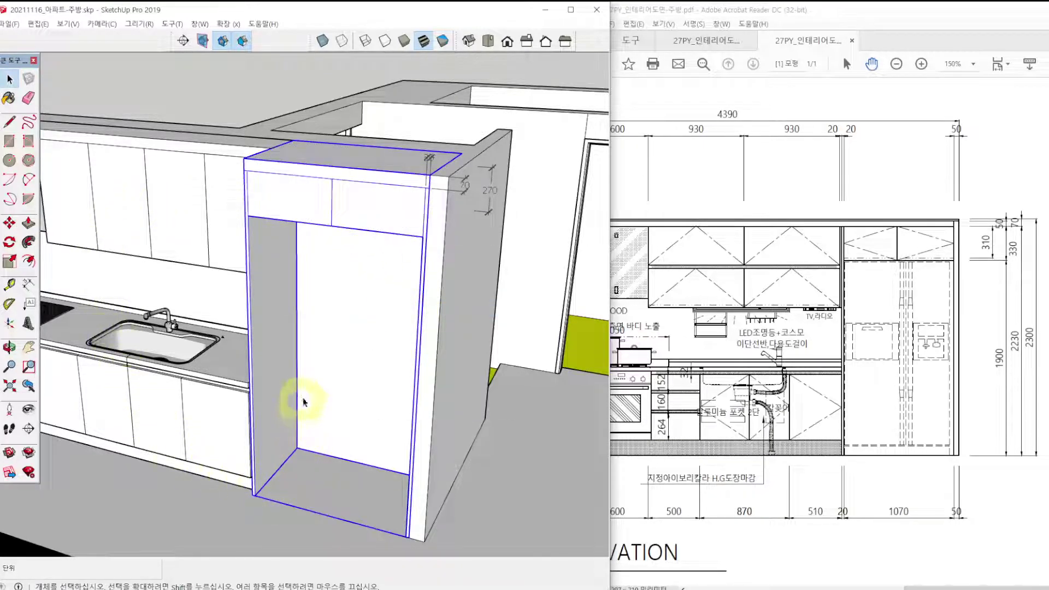
middle_drag(305, 402, 316, 416)
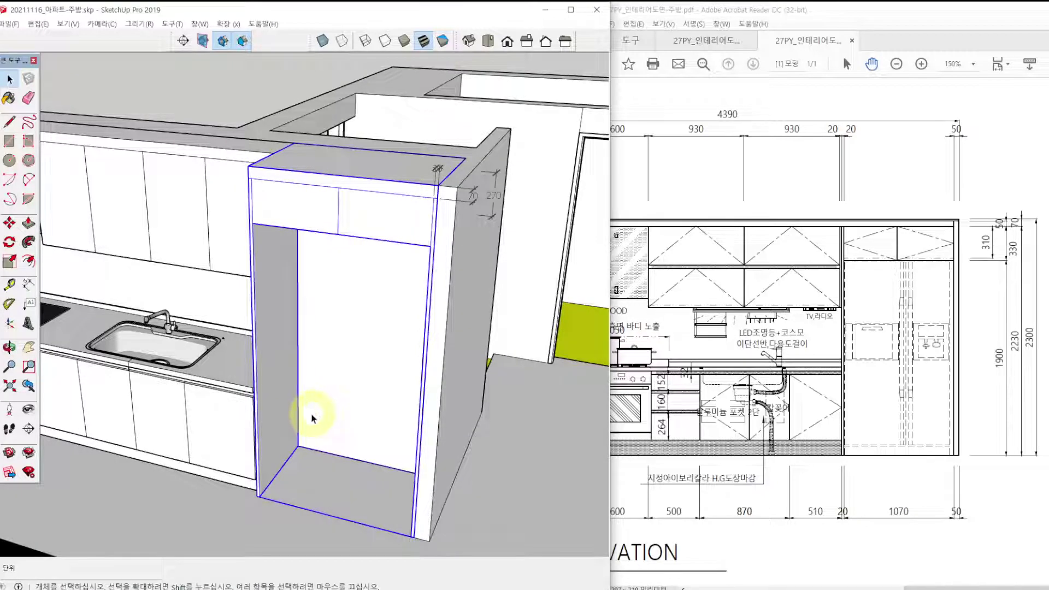
Move the refrigerator into the cabinet opening, placing its lower front corner at the opening's lower corner beside the narrow strip.
key(m)
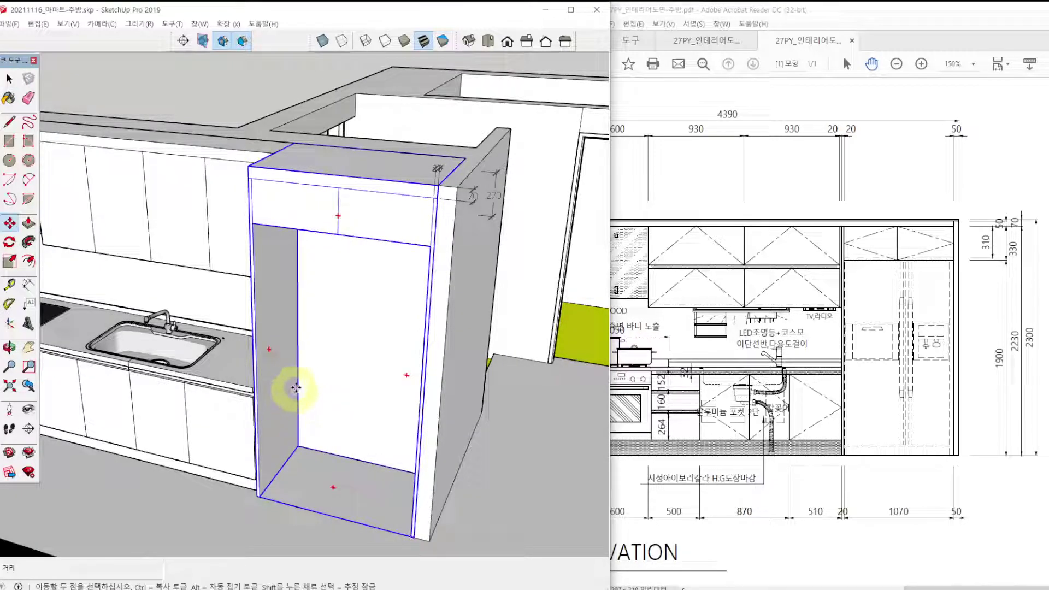
scroll(300, 378, down, 5)
shift+middle_drag(215, 356, 327, 348)
scroll(162, 325, up, 8)
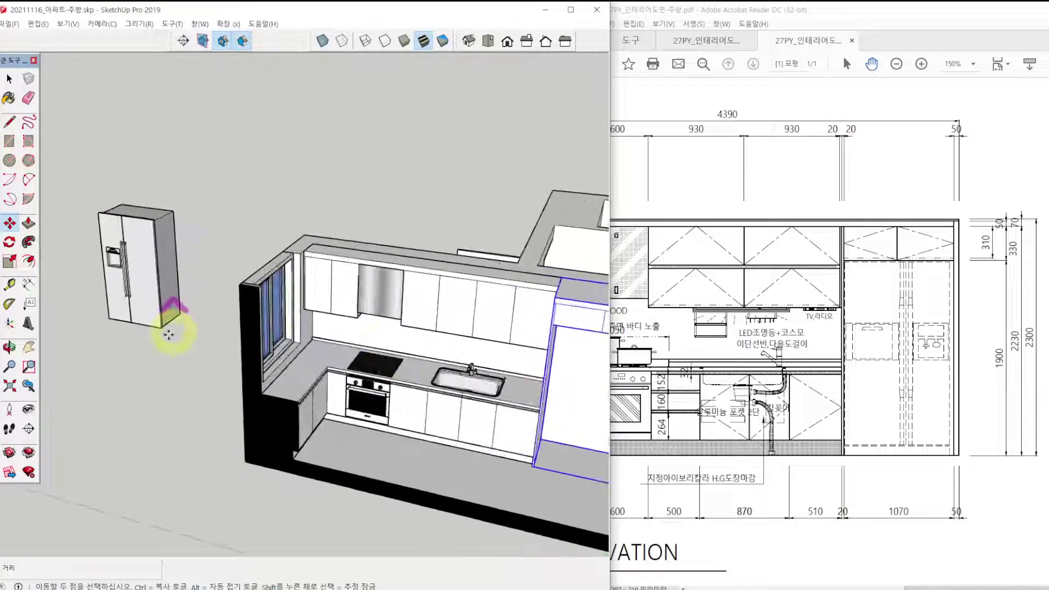
key(space)
click(155, 308)
key(m)
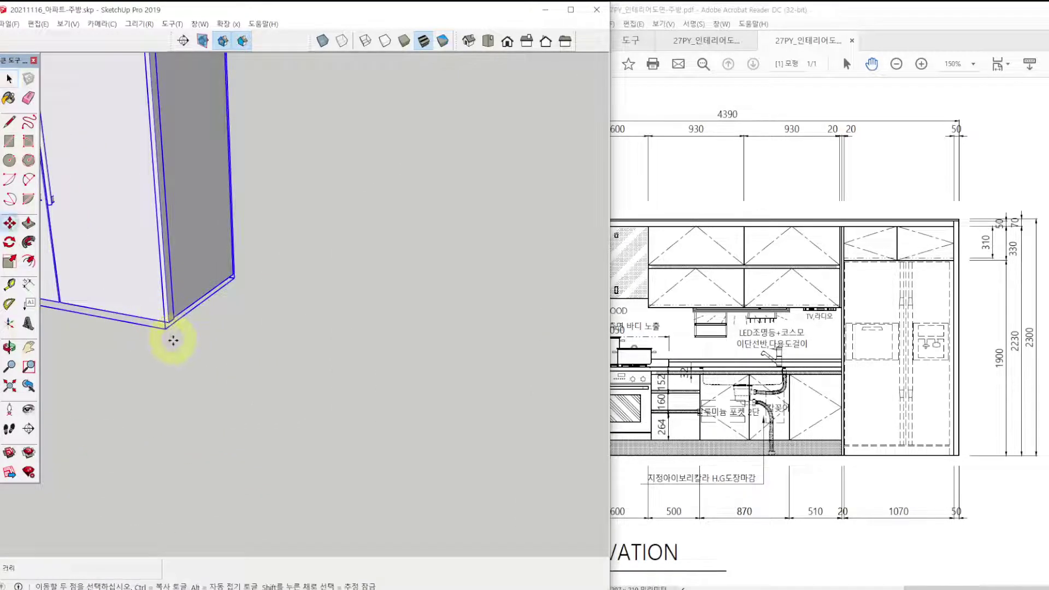
scroll(167, 323, down, 5)
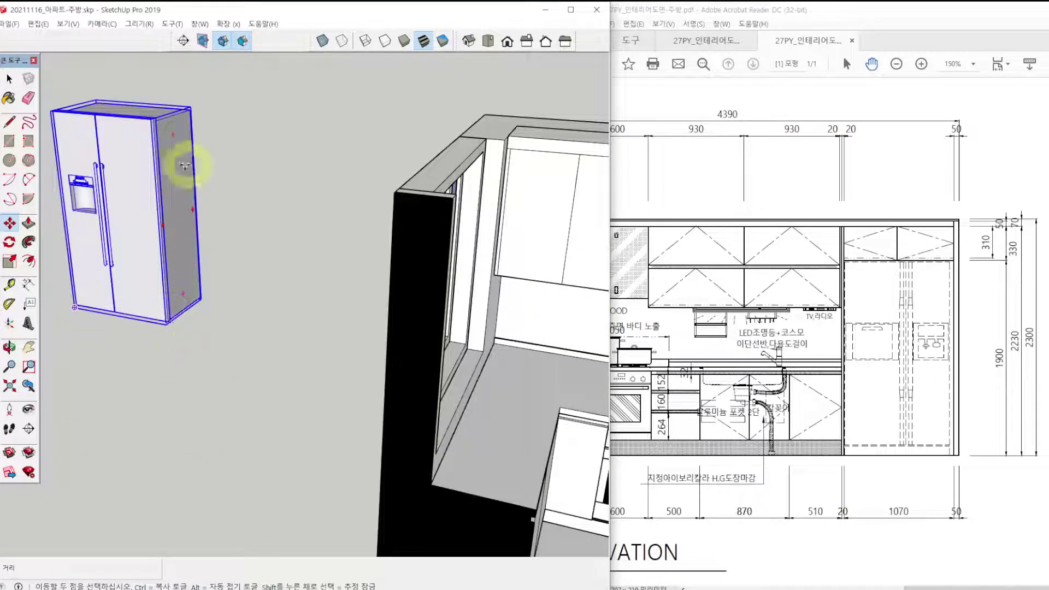
scroll(159, 328, up, 2)
middle_drag(159, 328, 169, 234)
scroll(161, 372, up, 6)
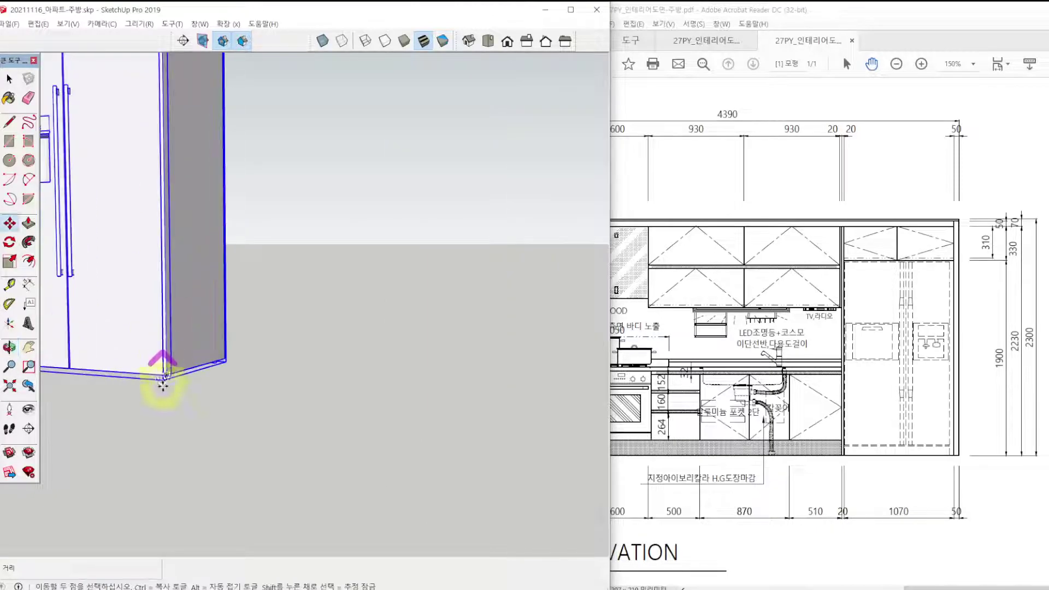
scroll(206, 371, down, 6)
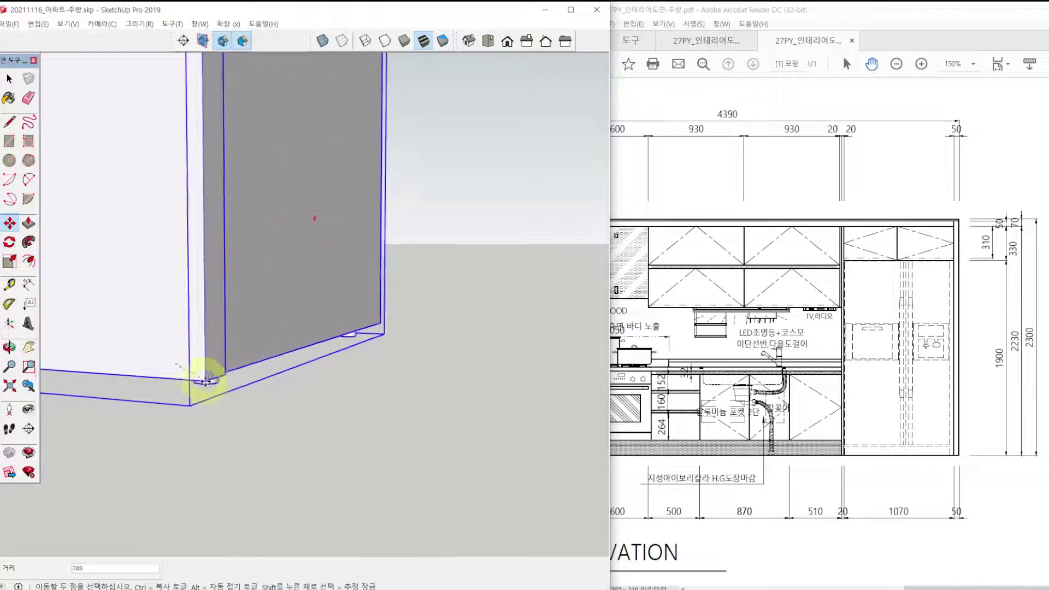
scroll(234, 386, down, 3)
click(234, 386)
middle_drag(320, 417, 347, 403)
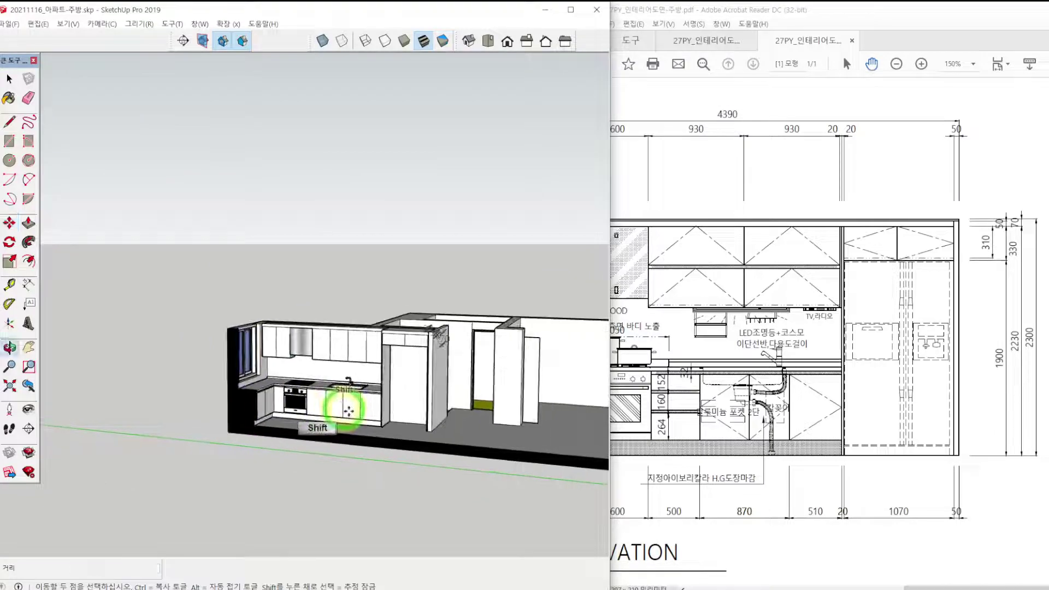
scroll(445, 441, up, 8)
click(464, 418)
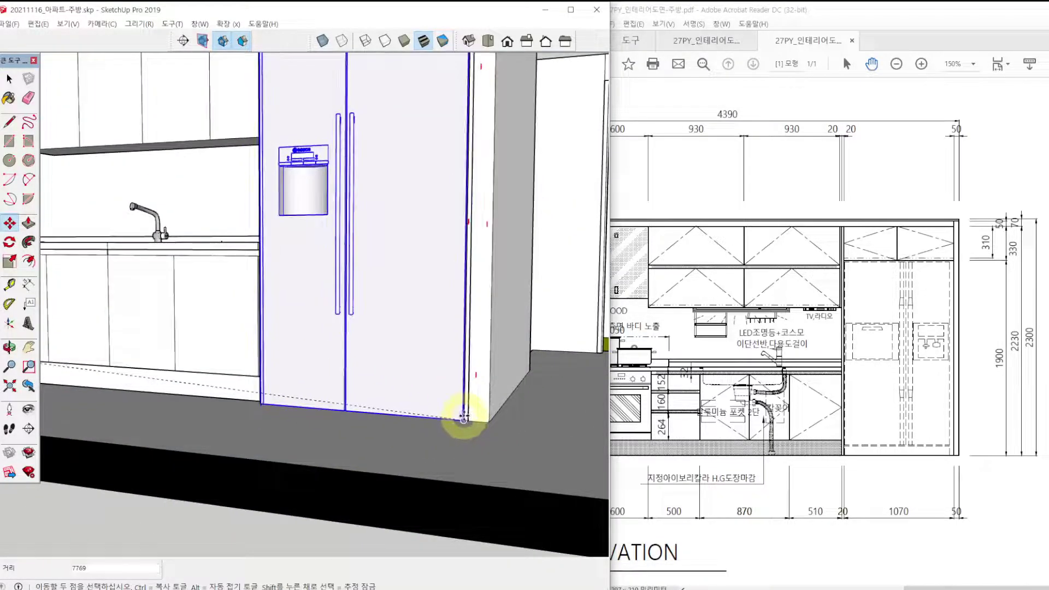
Show the model in X-ray display and scale the refrigerator's width to the cabinet's side panel next to the counter.
mouse_move(346, 157)
middle_down()
mouse_move(318, 300)
mouse_move(393, 328)
middle_up()
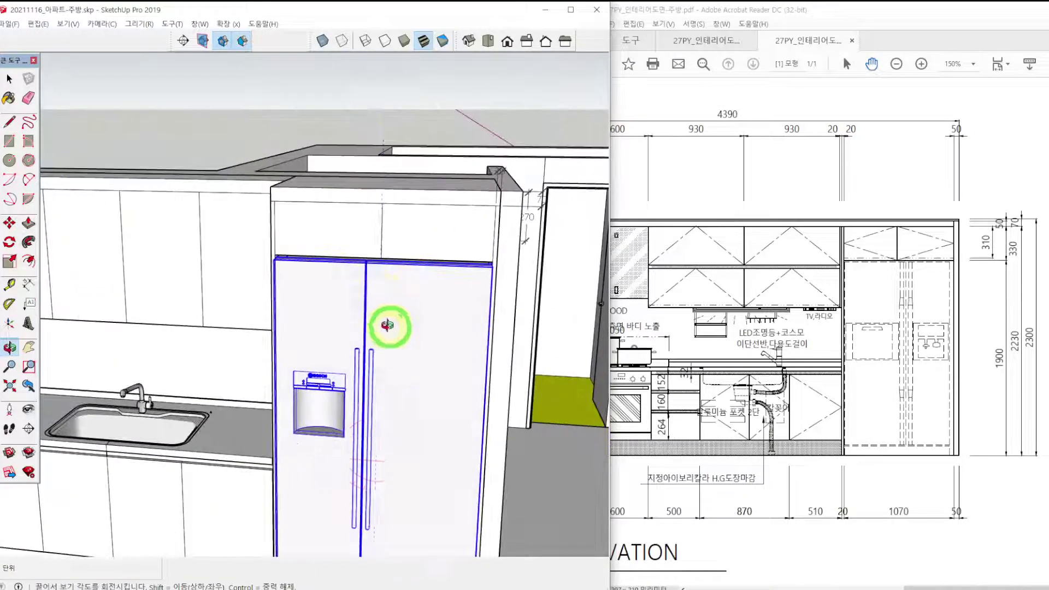
mouse_move(359, 280)
middle_down()
mouse_move(429, 316)
mouse_move(375, 197)
mouse_move(360, 200)
mouse_move(257, 347)
middle_up()
key(s)
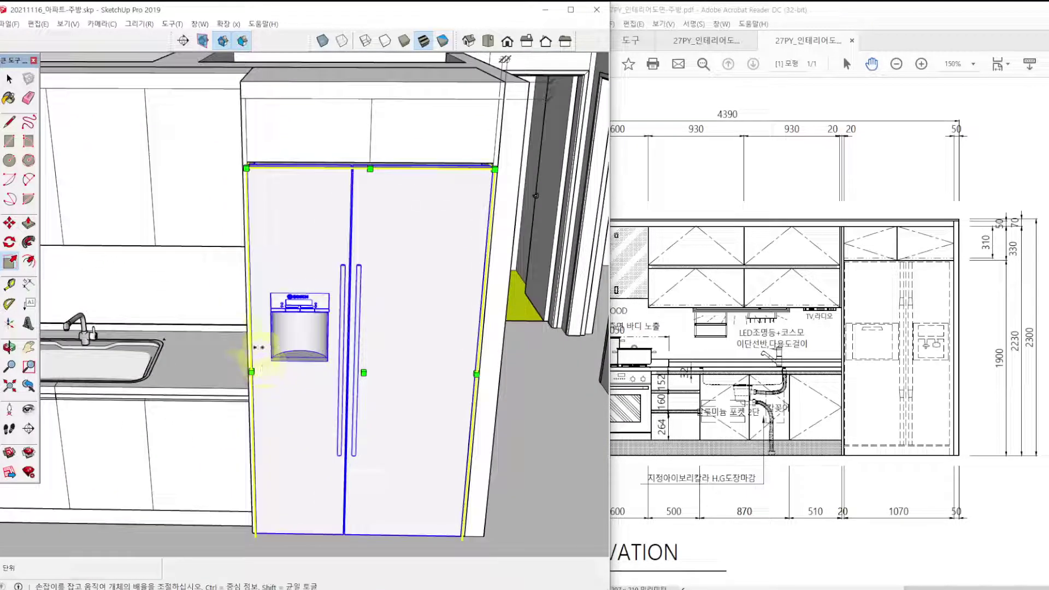
click(321, 41)
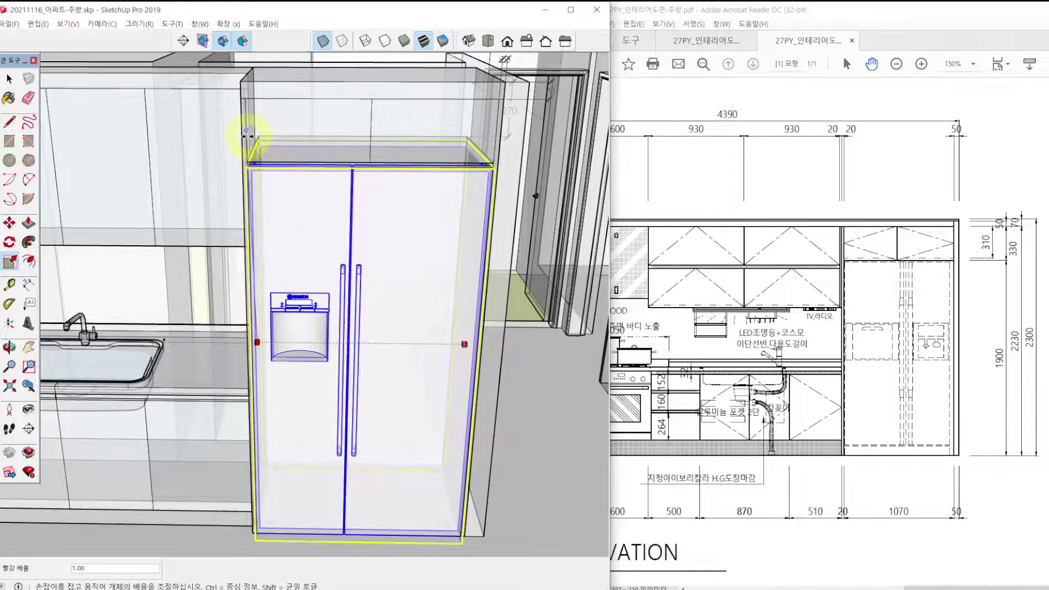
middle_drag(253, 140, 215, 169)
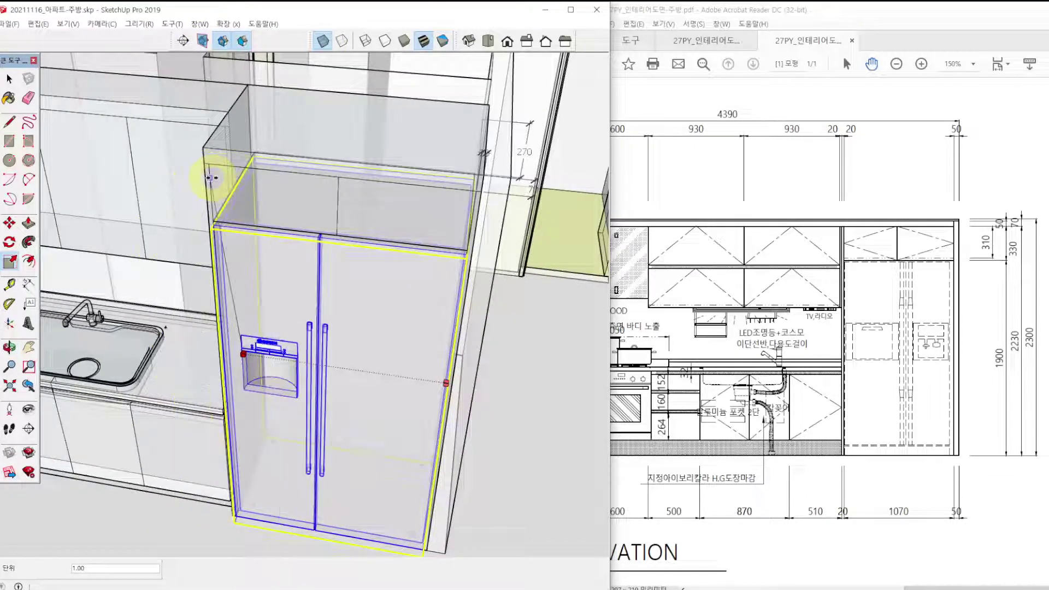
click(209, 177)
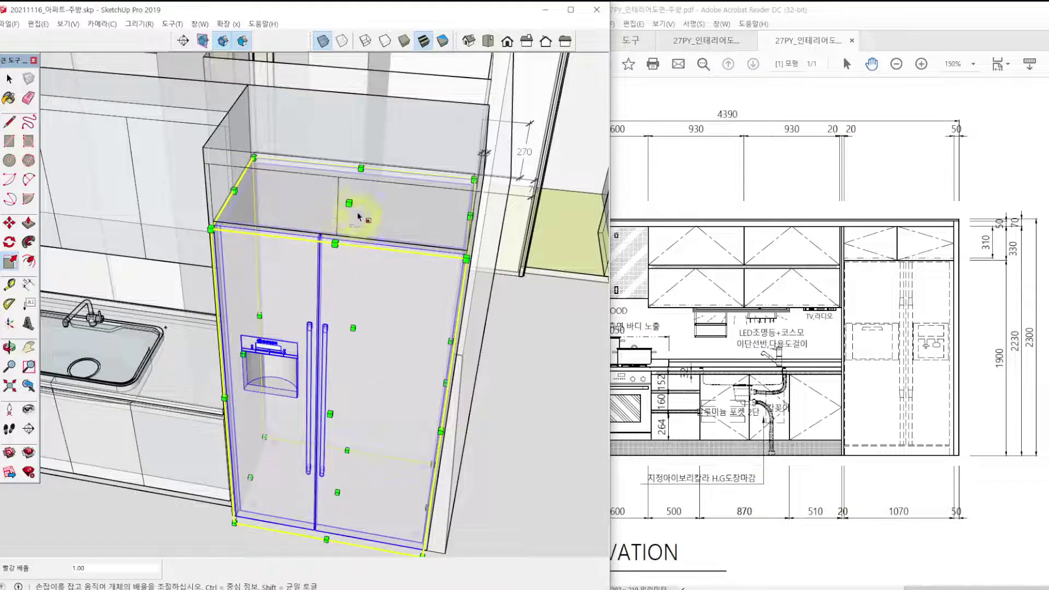
Scale the refrigerator's height by about 1.01 to meet the bottom edge of the upper door section.
drag(349, 203, 362, 236)
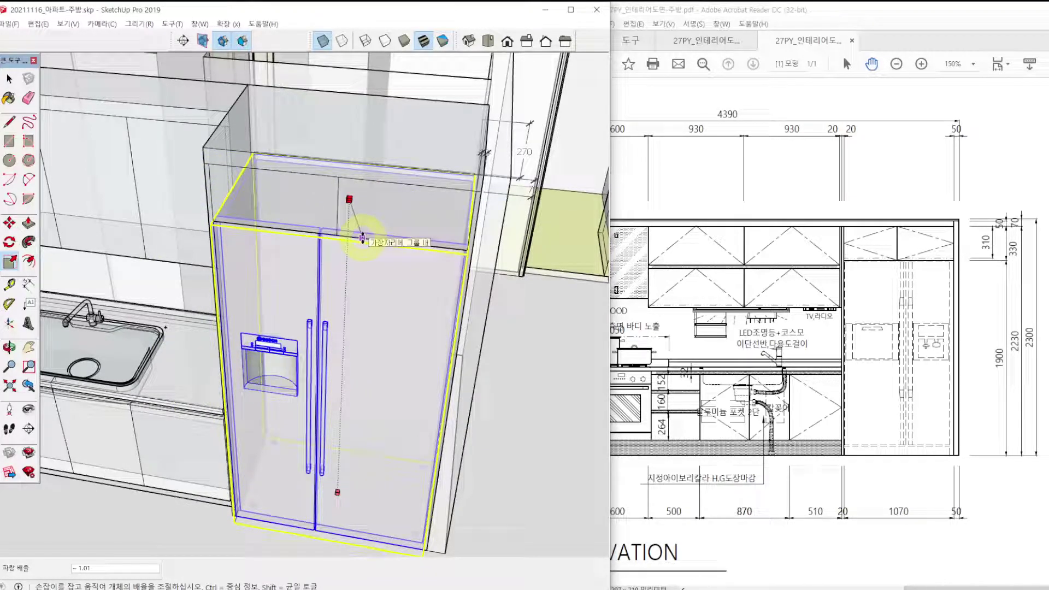
click(362, 238)
key(space)
Turn off X-ray display and review the kitchen run with the refrigerator in its cabinet.
middle_drag(328, 347, 374, 250)
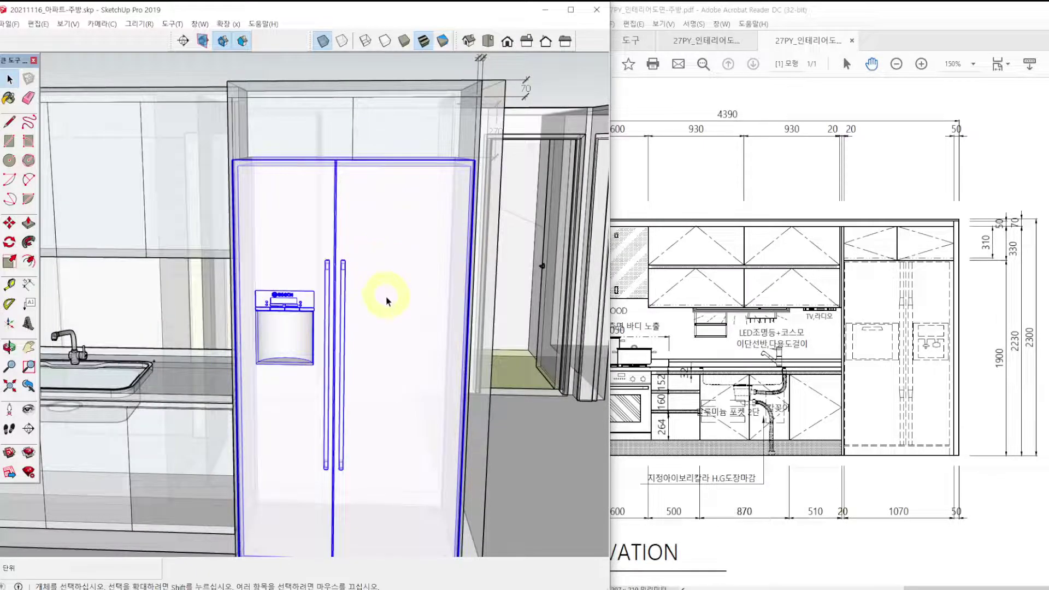
scroll(386, 300, down, 3)
click(505, 455)
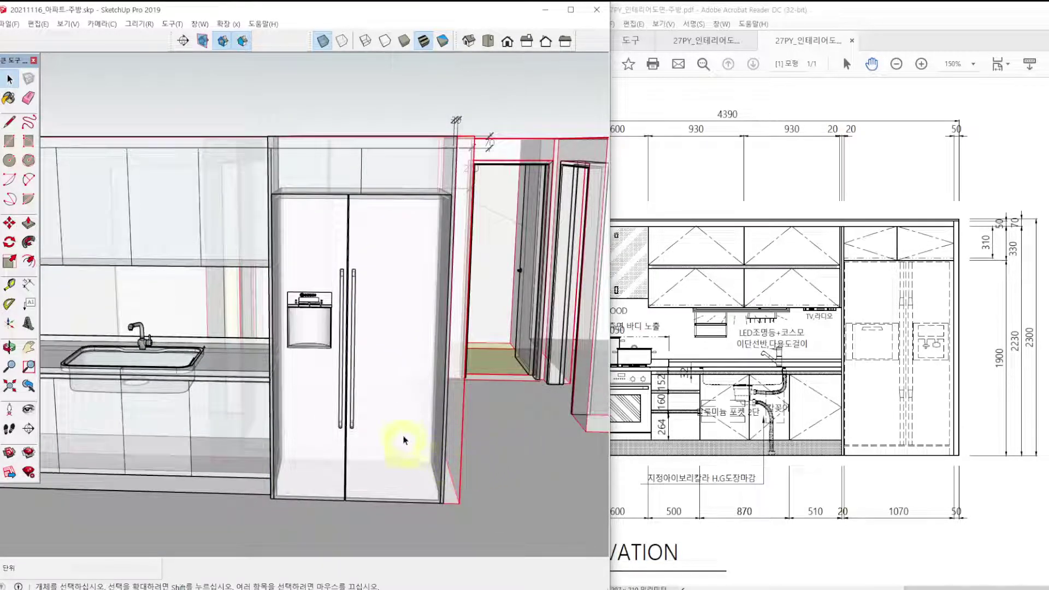
middle_drag(404, 441, 377, 346)
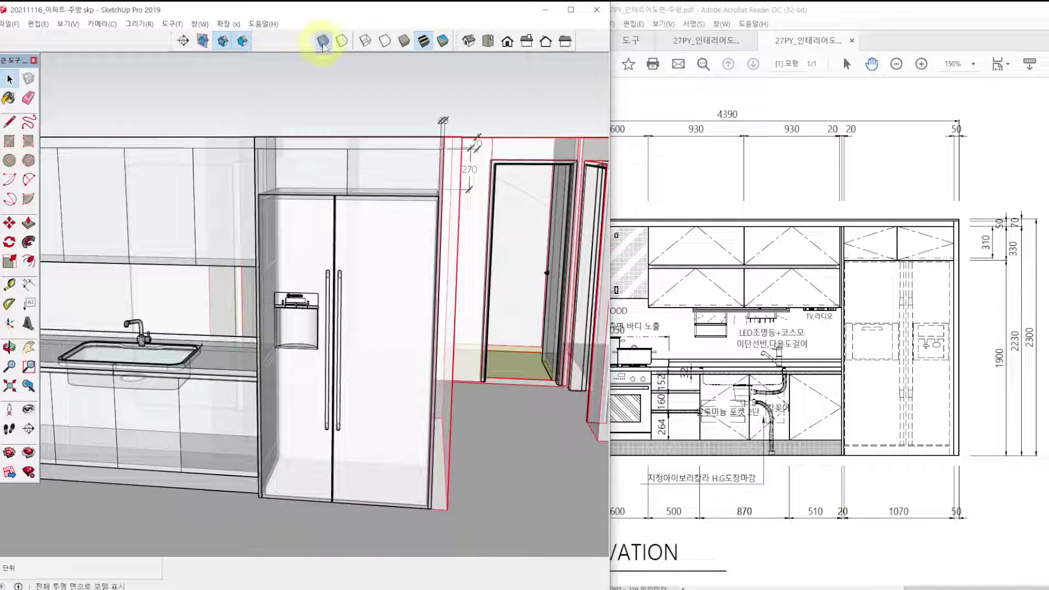
click(322, 40)
middle_drag(286, 344, 317, 335)
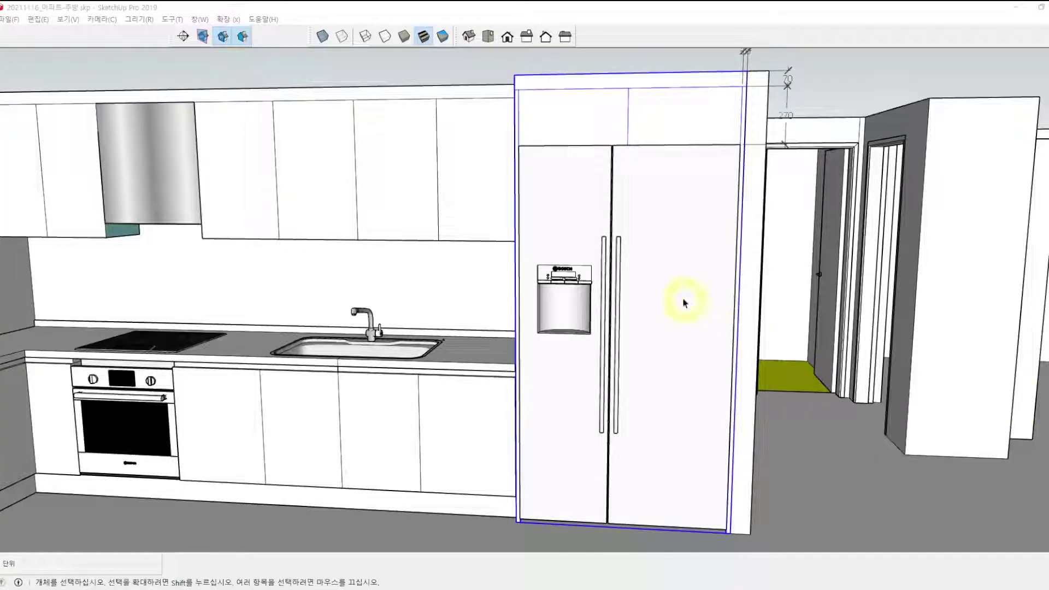
mouse_move(679, 300)
middle_down()
mouse_move(604, 300)
mouse_move(631, 361)
middle_up()
click(775, 414)
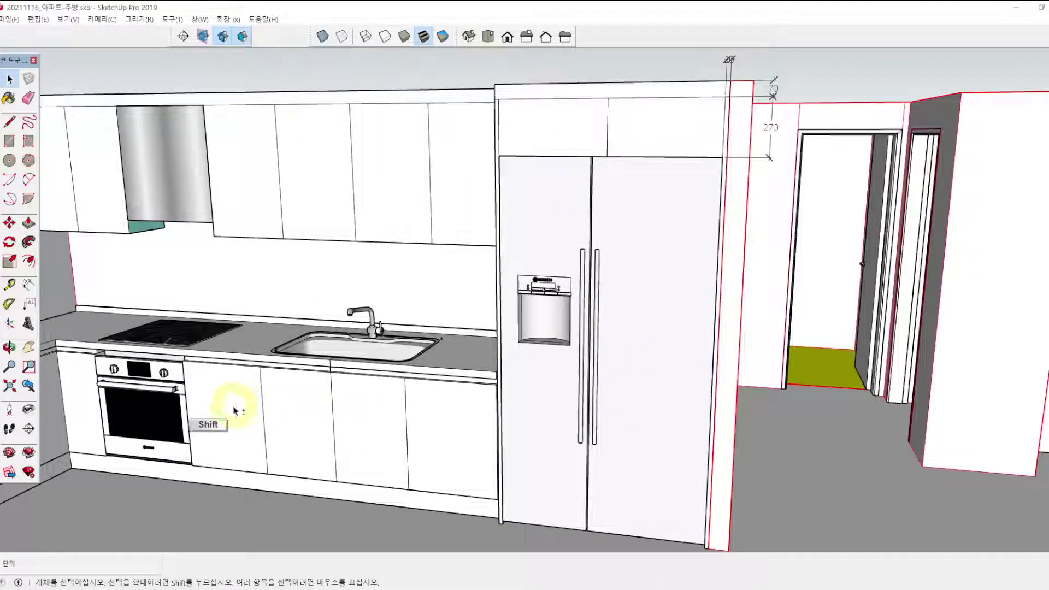
shift+middle_drag(235, 399, 438, 391)
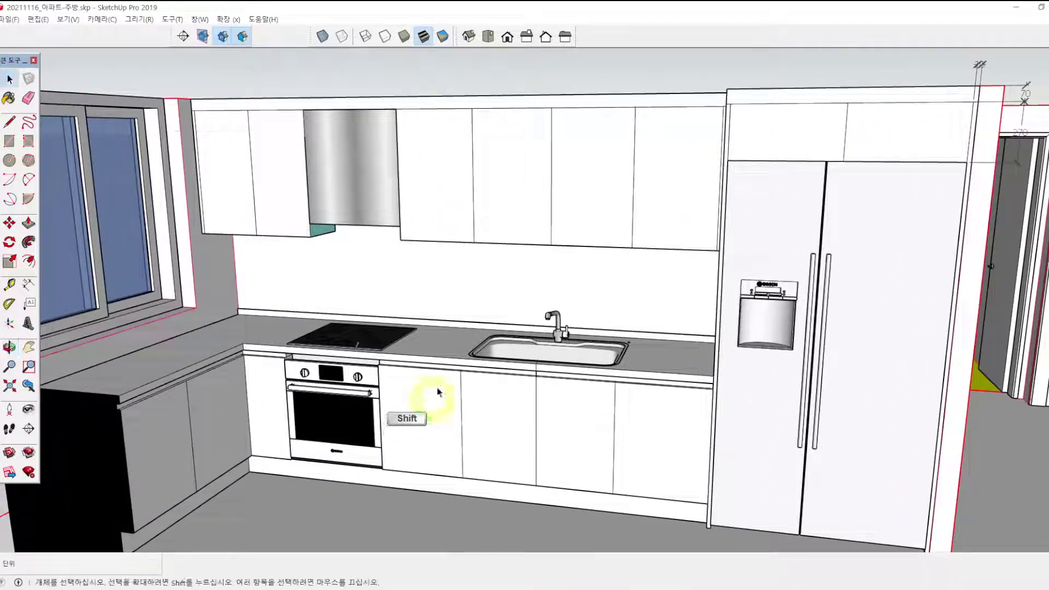
Open the base cabinet group and paint the countertop's top face with the grey-veined marble material.
click(441, 342)
scroll(441, 360, up, 2)
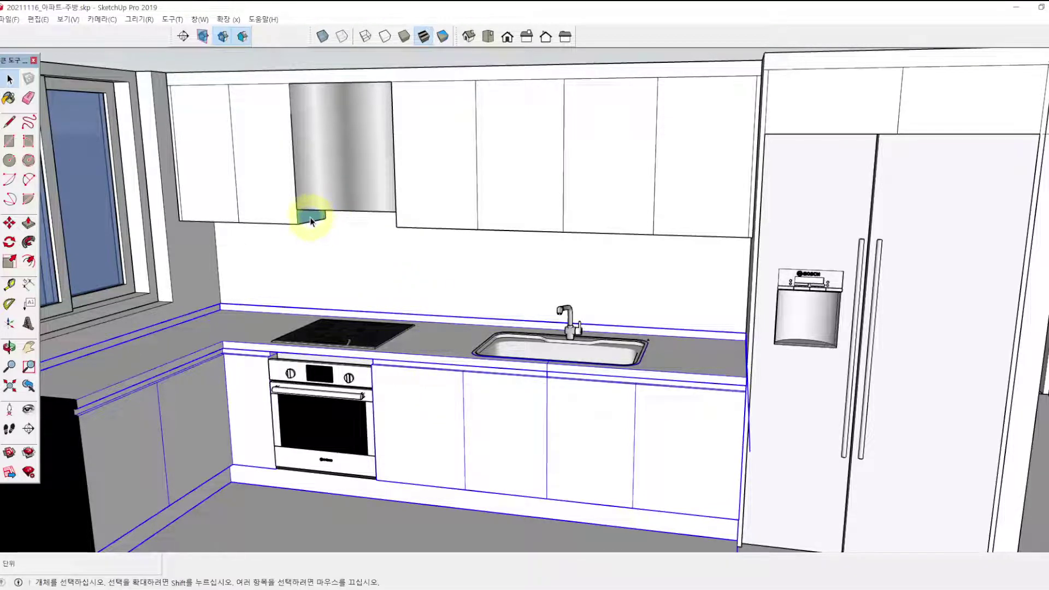
middle_drag(468, 316, 447, 385)
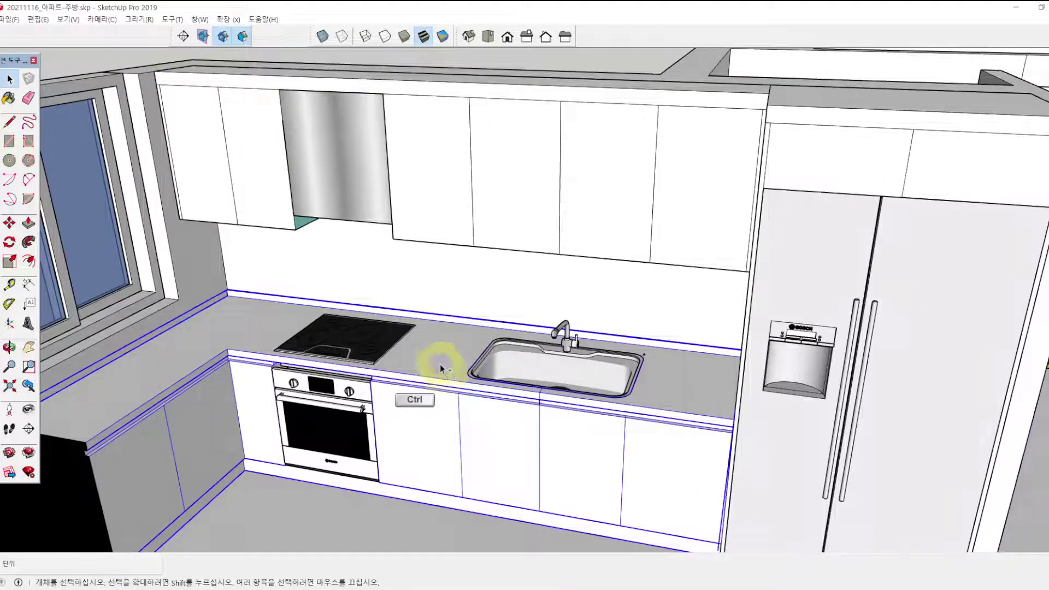
mouse_move(431, 336)
ctrl+mouse_down()
mouse_move(436, 364)
mouse_move(452, 336)
ctrl+mouse_up()
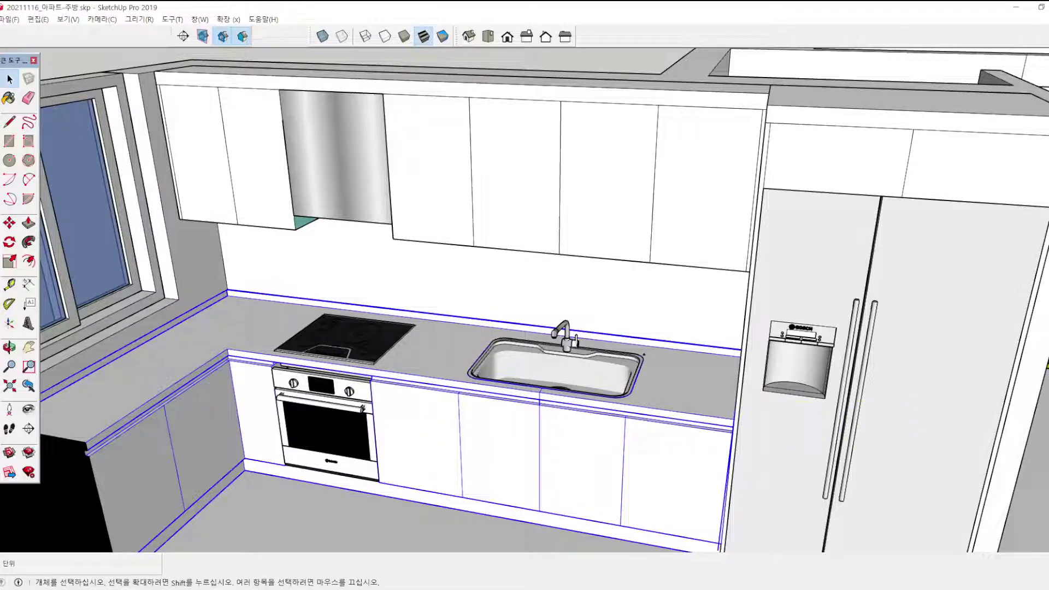
key(b)
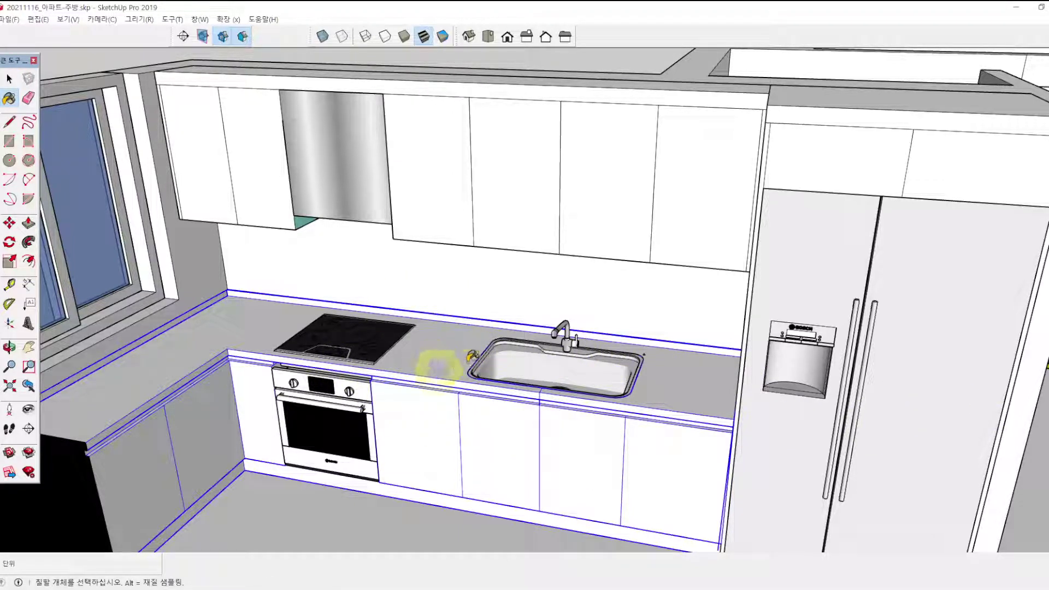
key(space)
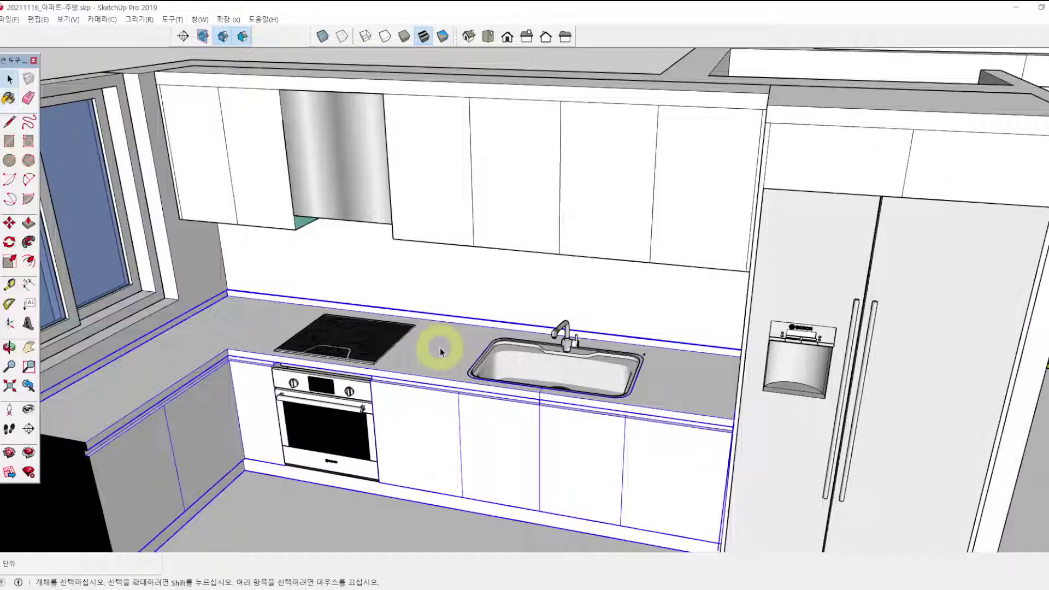
double_click(447, 350)
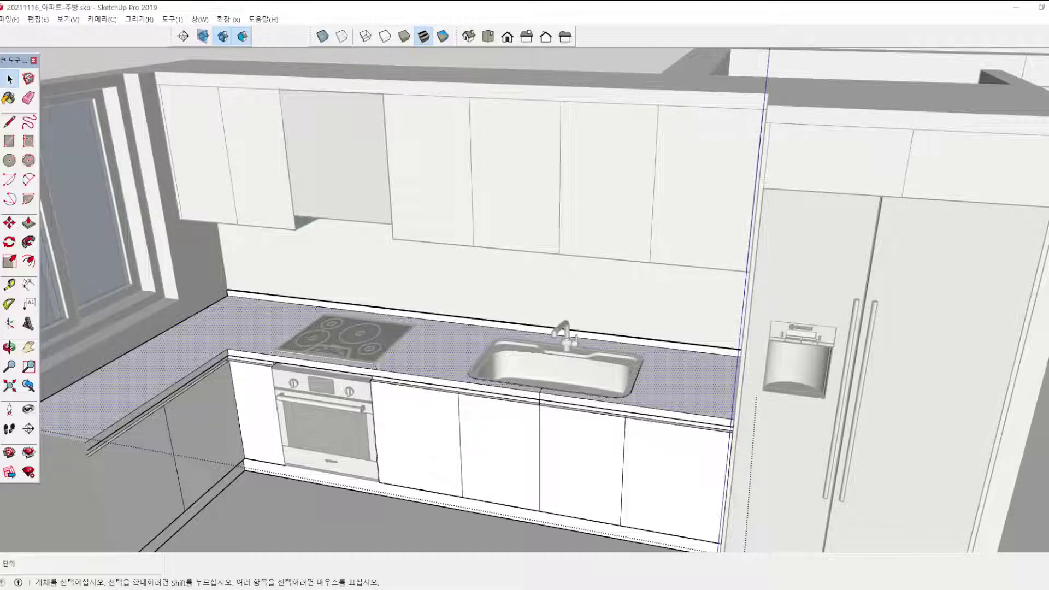
key(b)
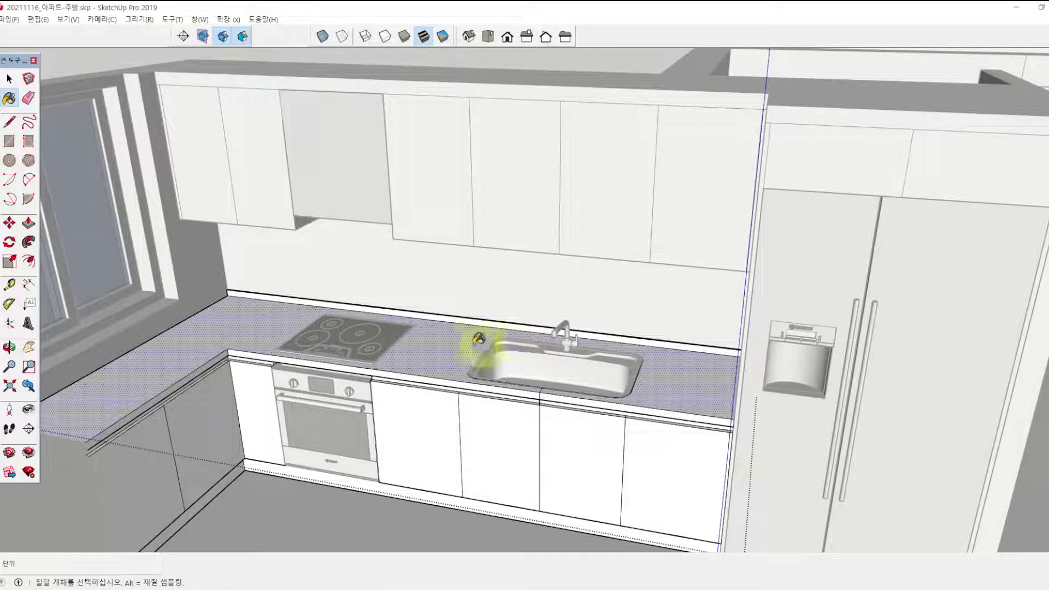
click(443, 343)
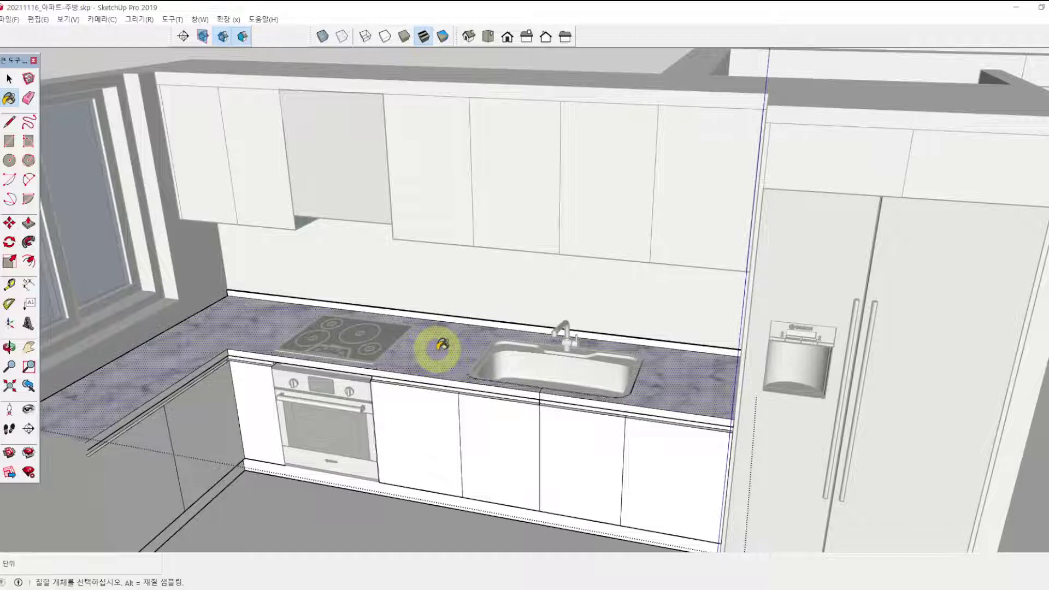
Apply the marble to the countertop's front edges and the low upstand along the wall, including its thin upper face.
click(435, 376)
click(224, 351)
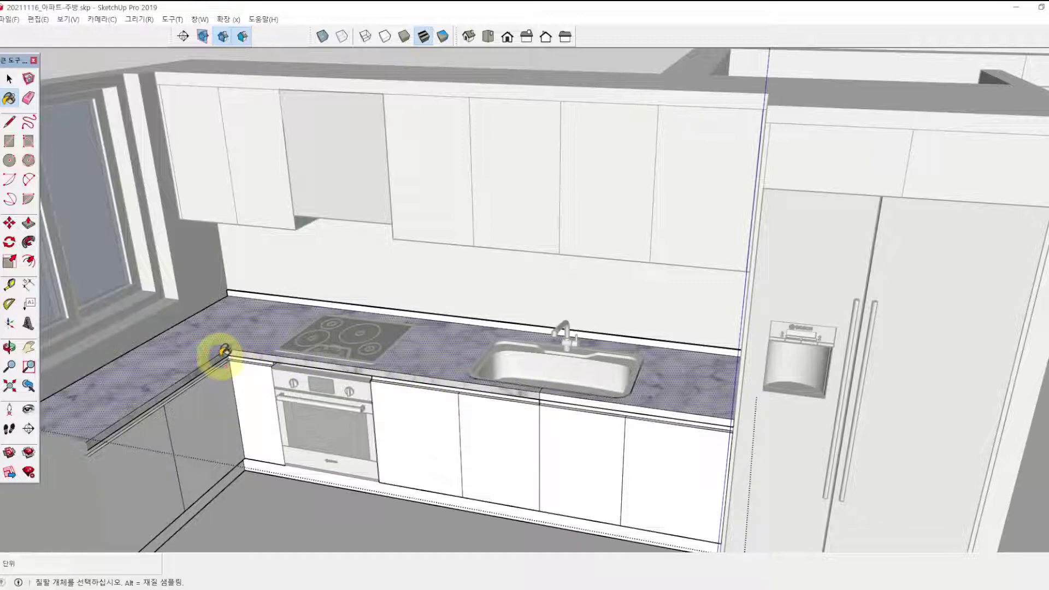
click(559, 389)
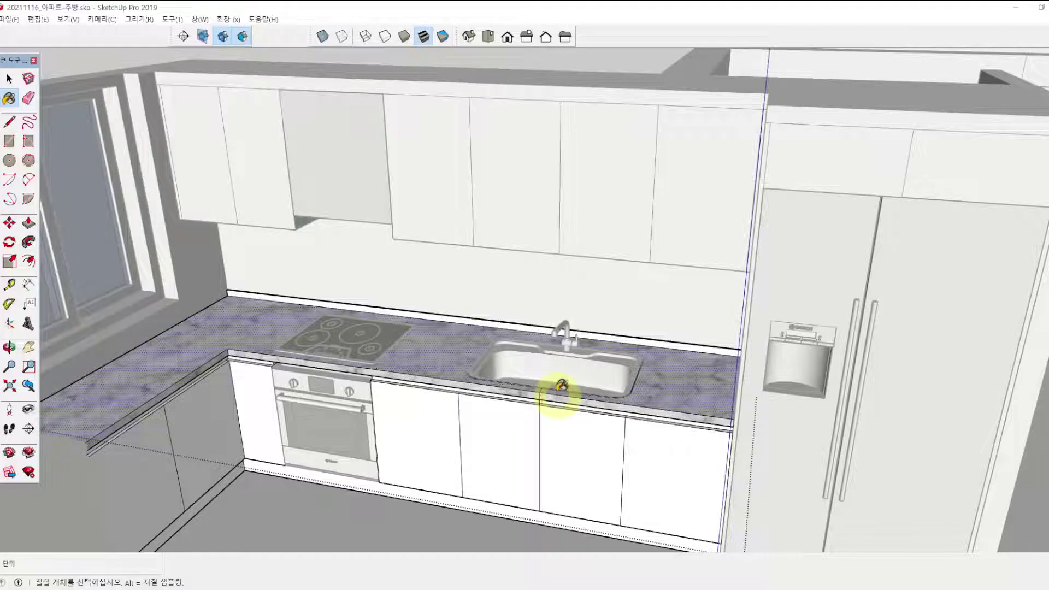
scroll(499, 309, up, 5)
middle_drag(499, 309, 502, 388)
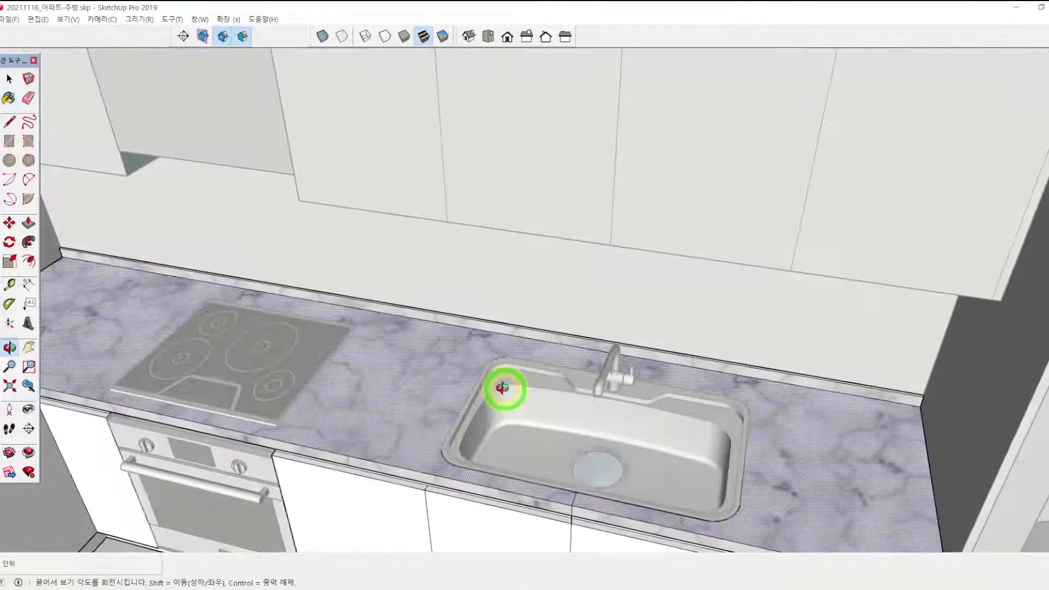
scroll(519, 323, up, 10)
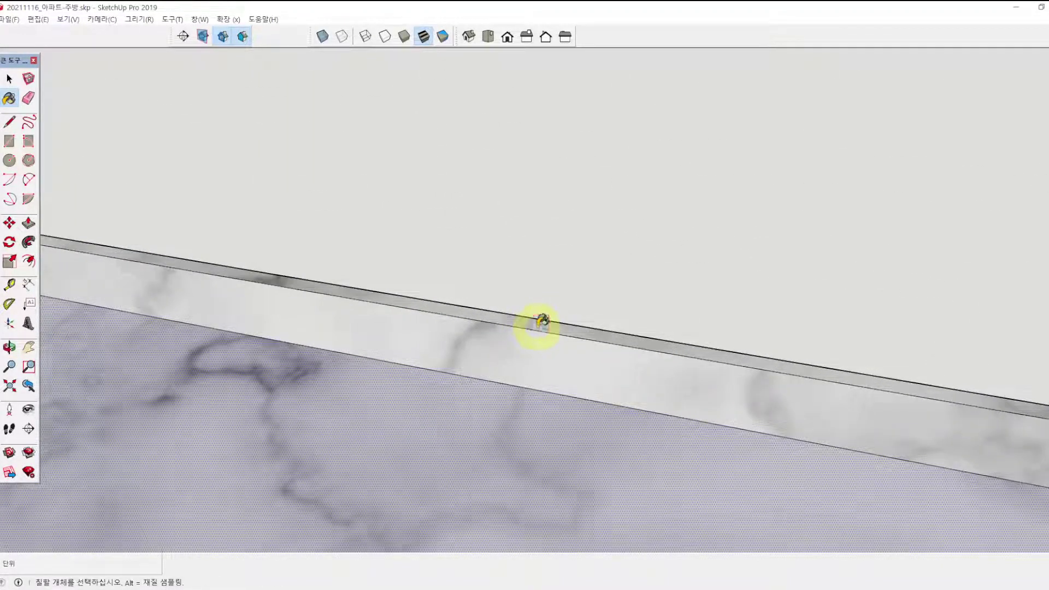
scroll(541, 322, down, 12)
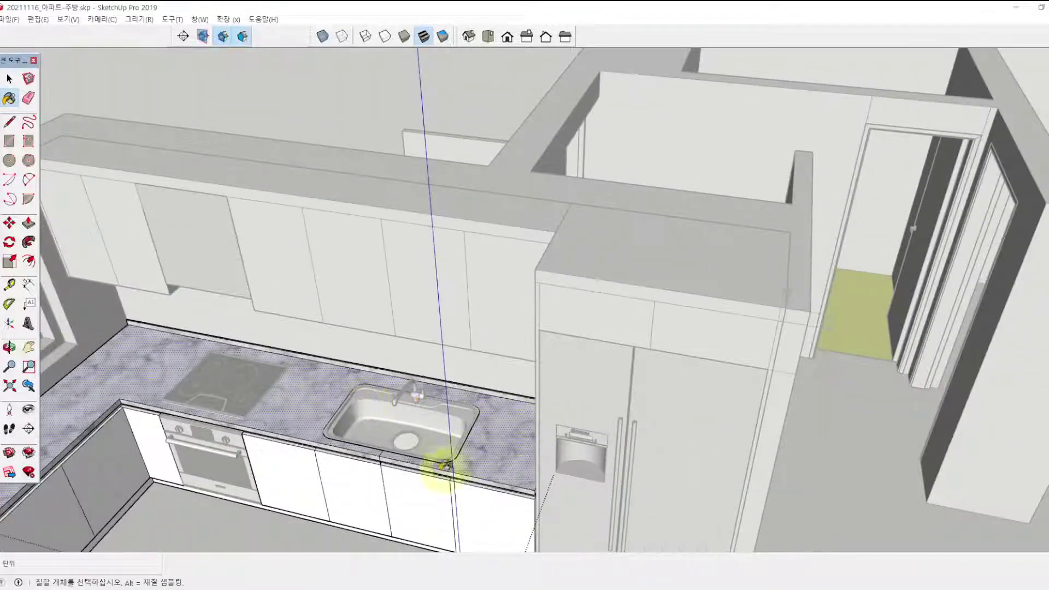
middle_drag(403, 445, 498, 352)
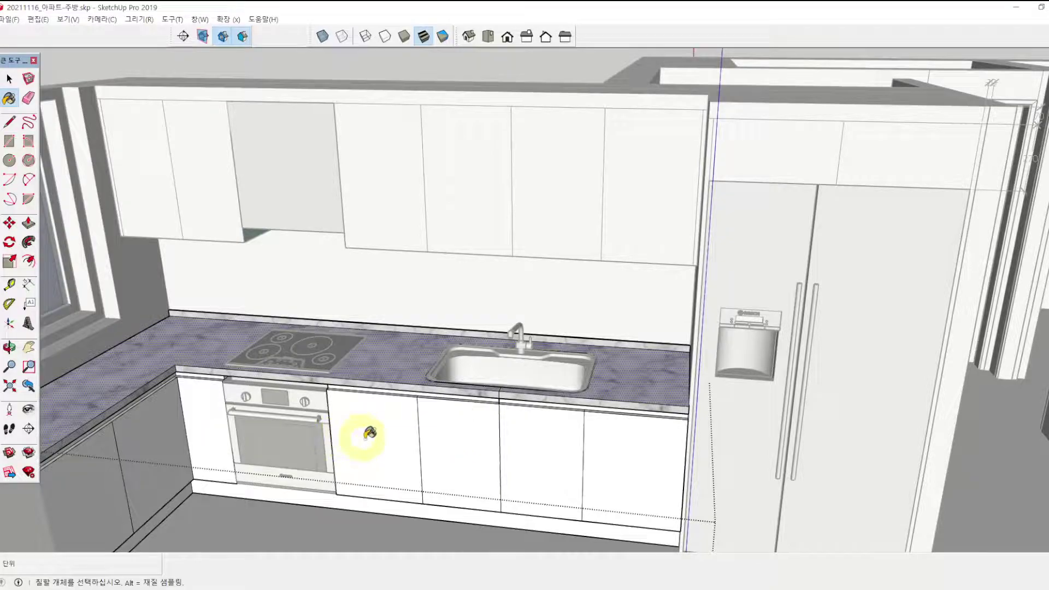
Delete the short vertical edge on the strip beneath the countertop, above the door joint in front of the sink.
key(space)
scroll(498, 393, up, 5)
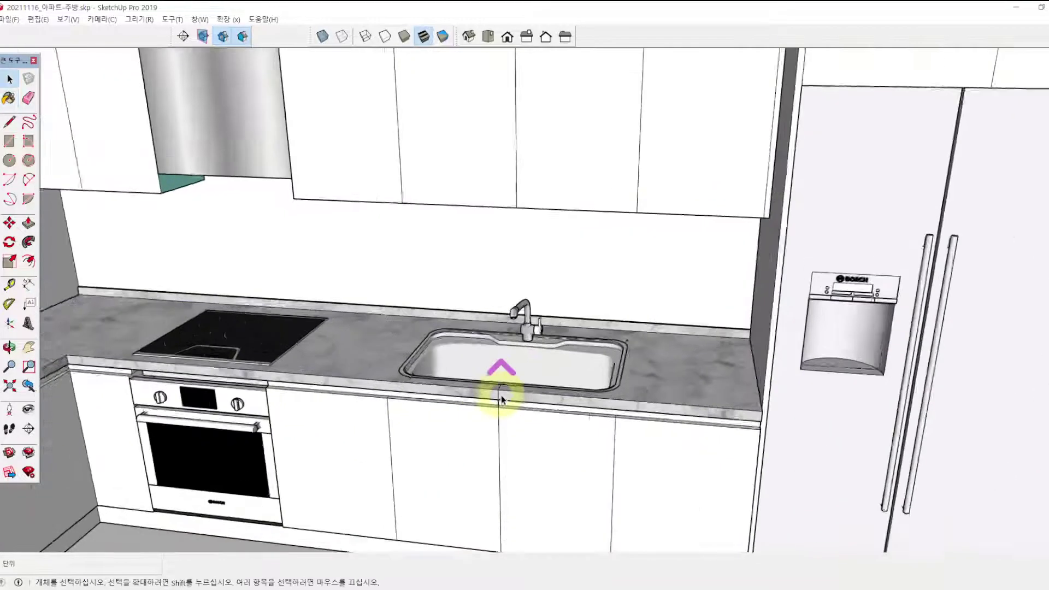
click(503, 407)
double_click(500, 402)
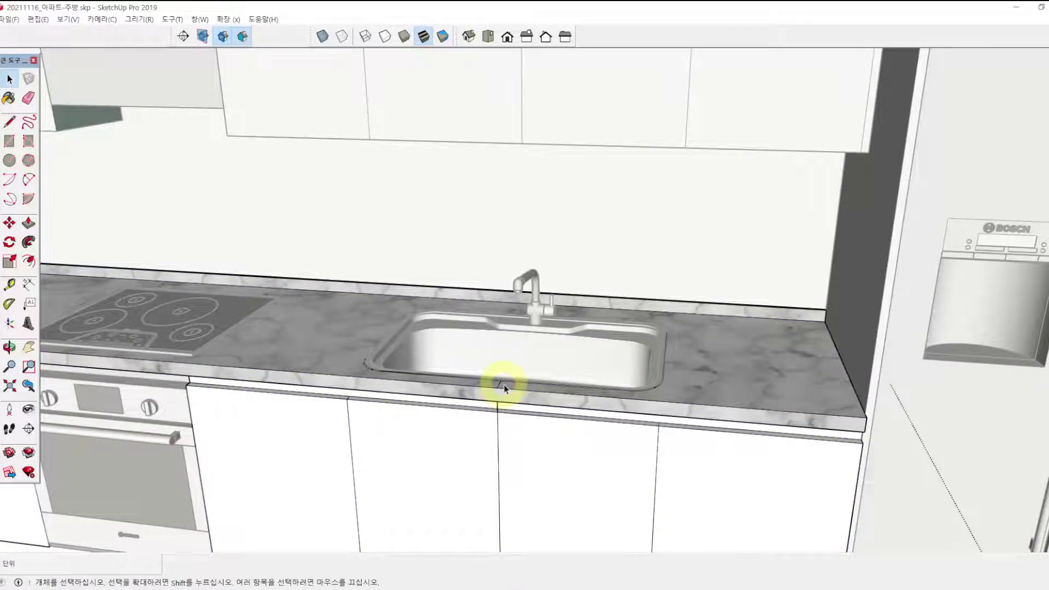
scroll(535, 382, down, 2)
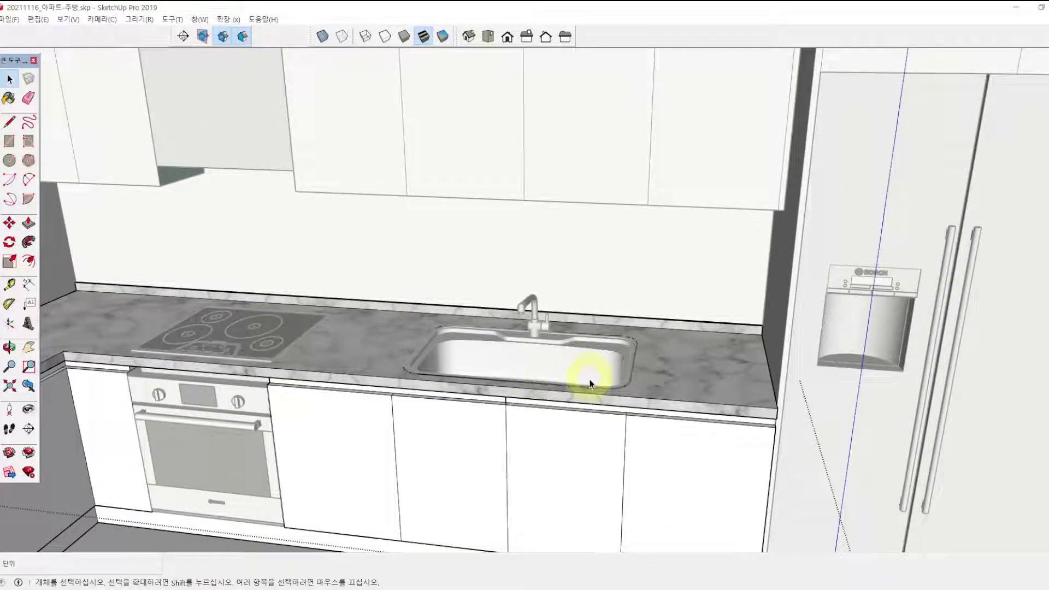
scroll(524, 408, up, 5)
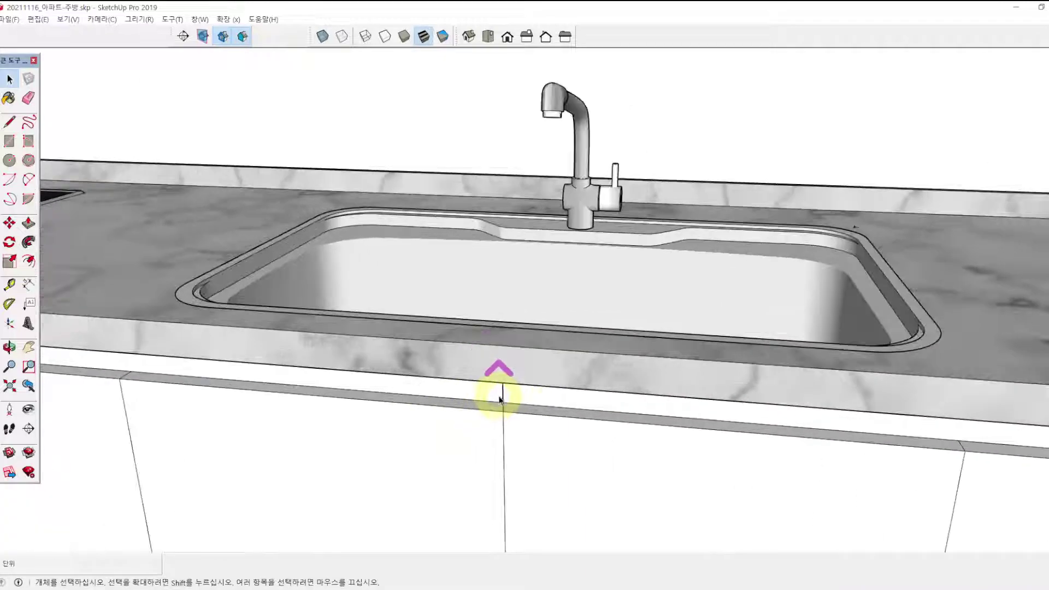
double_click(499, 398)
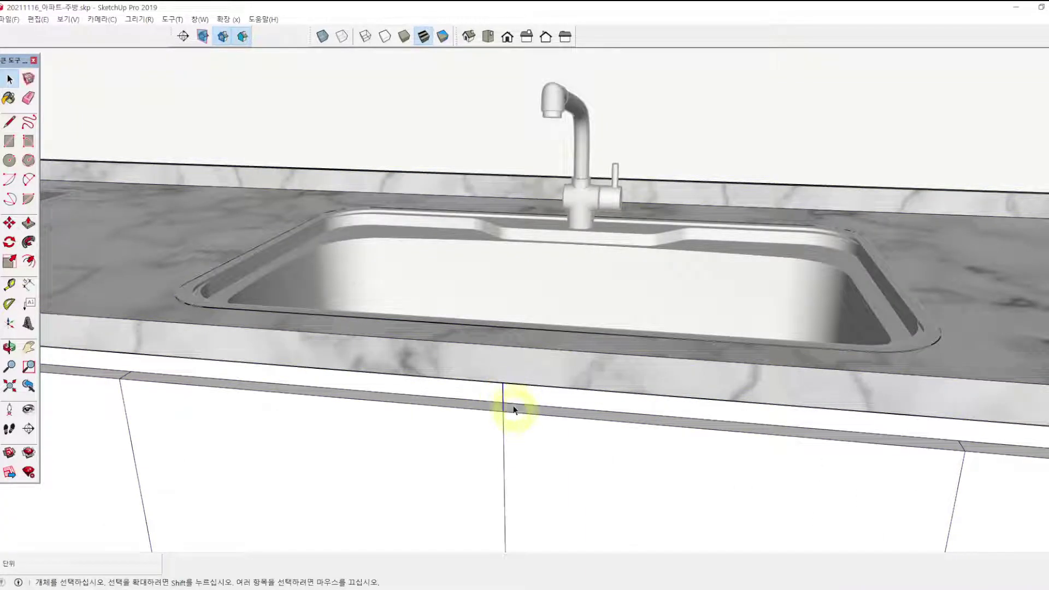
click(510, 400)
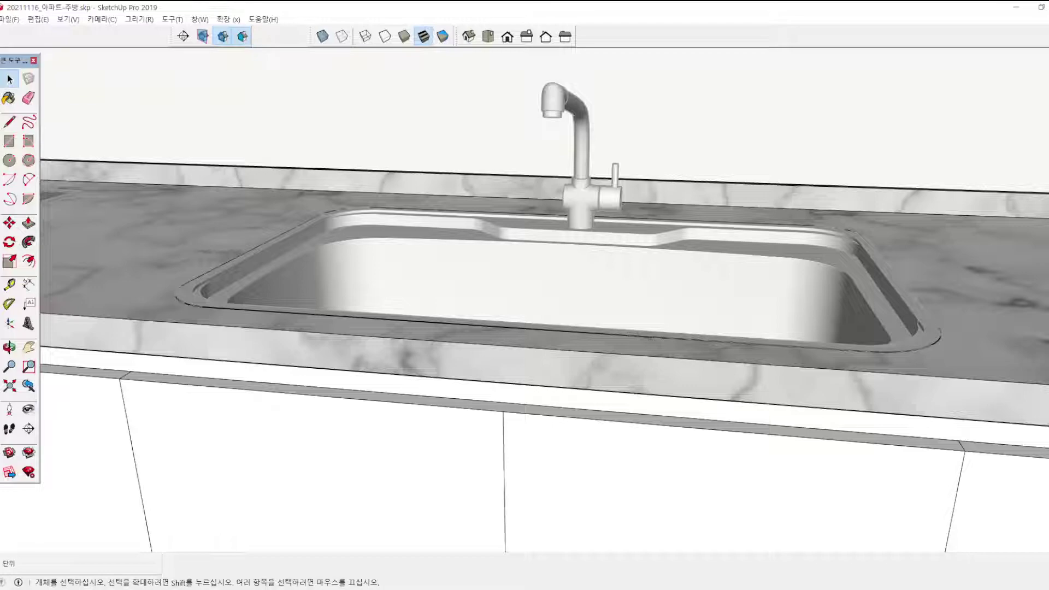
Paint the recessed strip beneath the countertop dark grey along both legs of the base cabinets.
key(b)
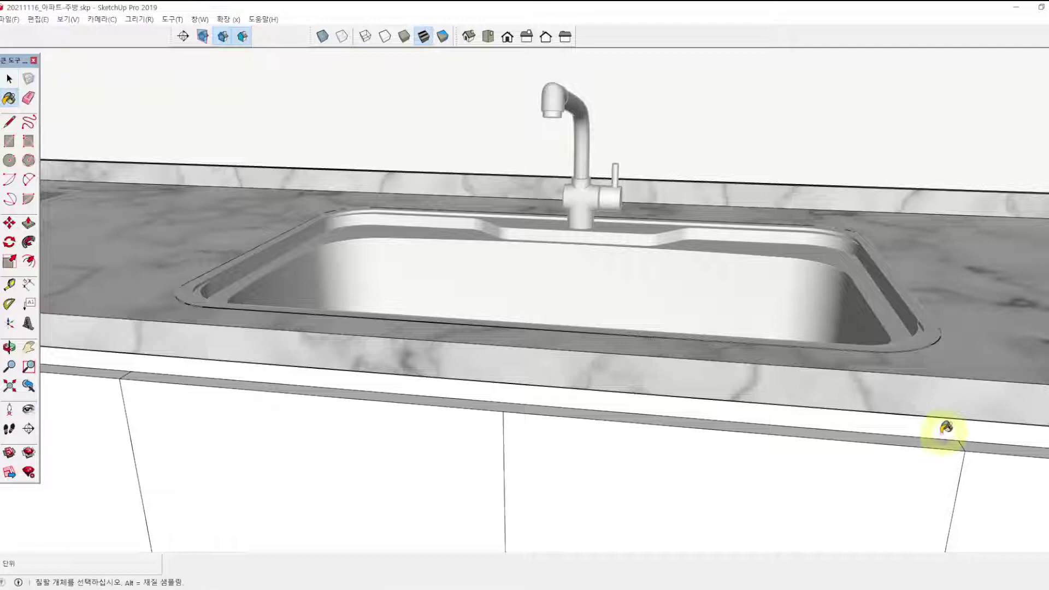
click(900, 421)
scroll(883, 403, down, 5)
scroll(438, 421, up, 8)
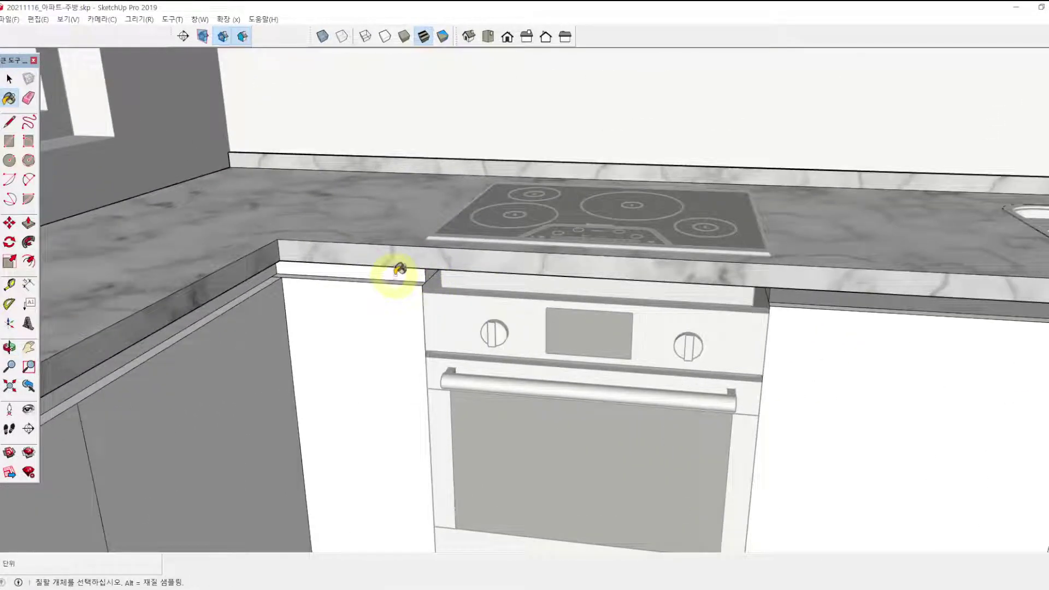
click(399, 269)
mouse_move(257, 279)
middle_down()
mouse_move(234, 281)
mouse_move(176, 239)
middle_up()
click(191, 249)
scroll(311, 293, down, 6)
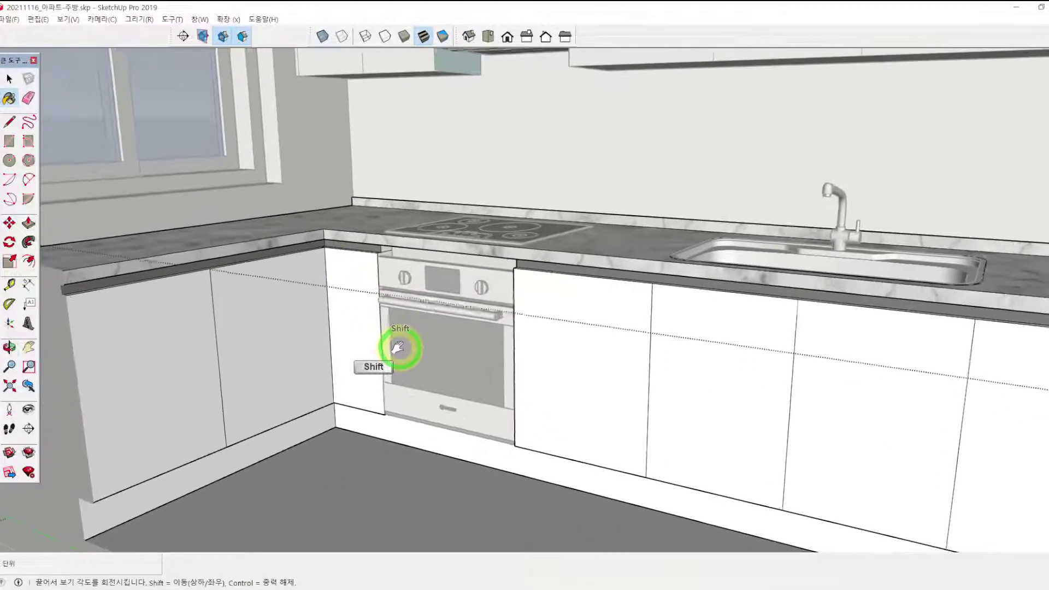
scroll(445, 368, up, 4)
key(space)
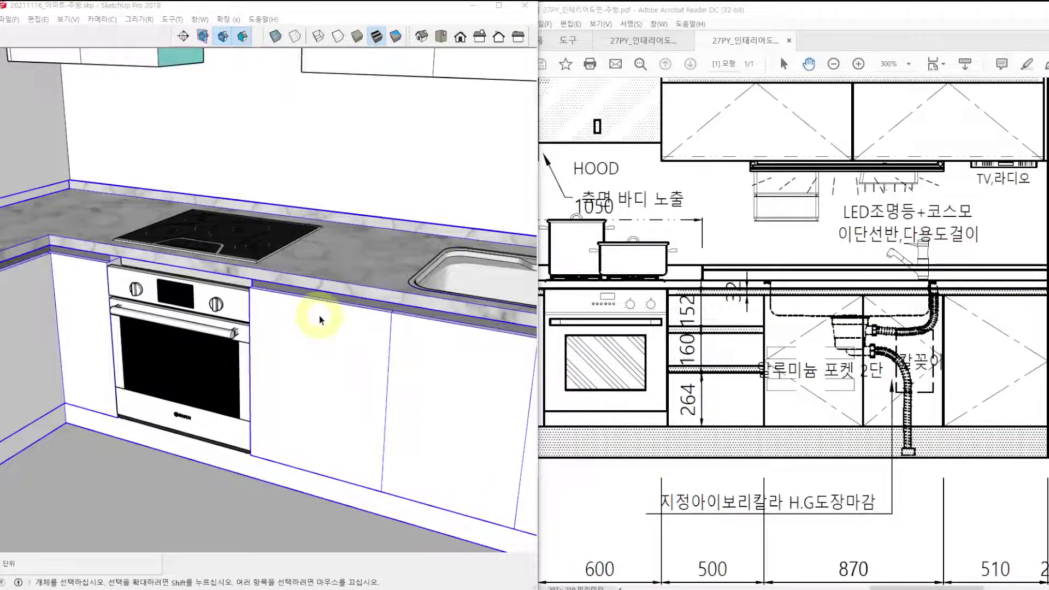
Open the base cabinet group and copy the upper edge of the door front beside the oven 152 mm downward, following the elevation drawing.
right_click(317, 328)
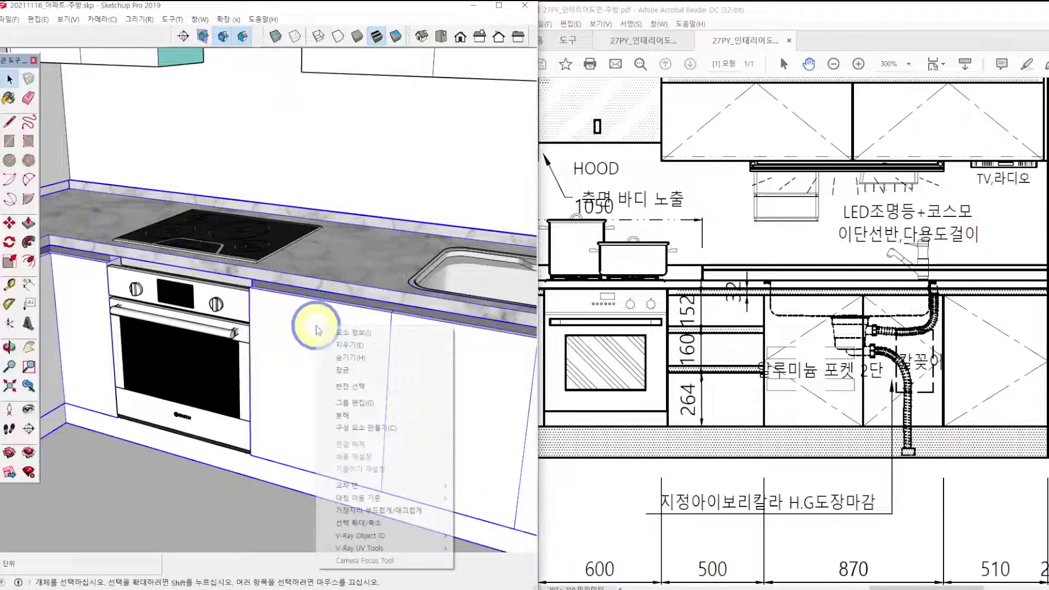
click(350, 403)
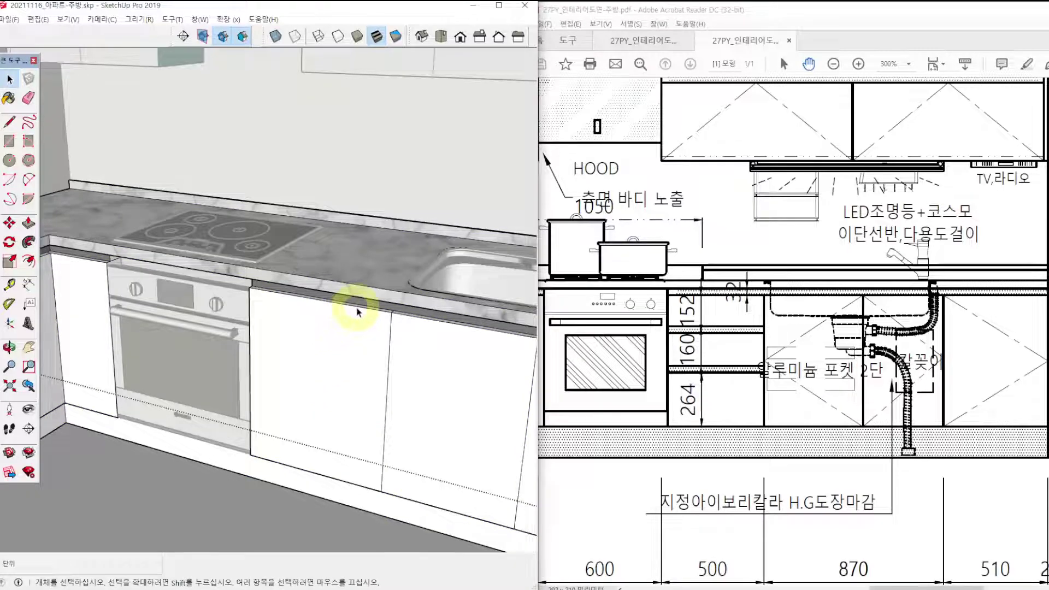
click(358, 311)
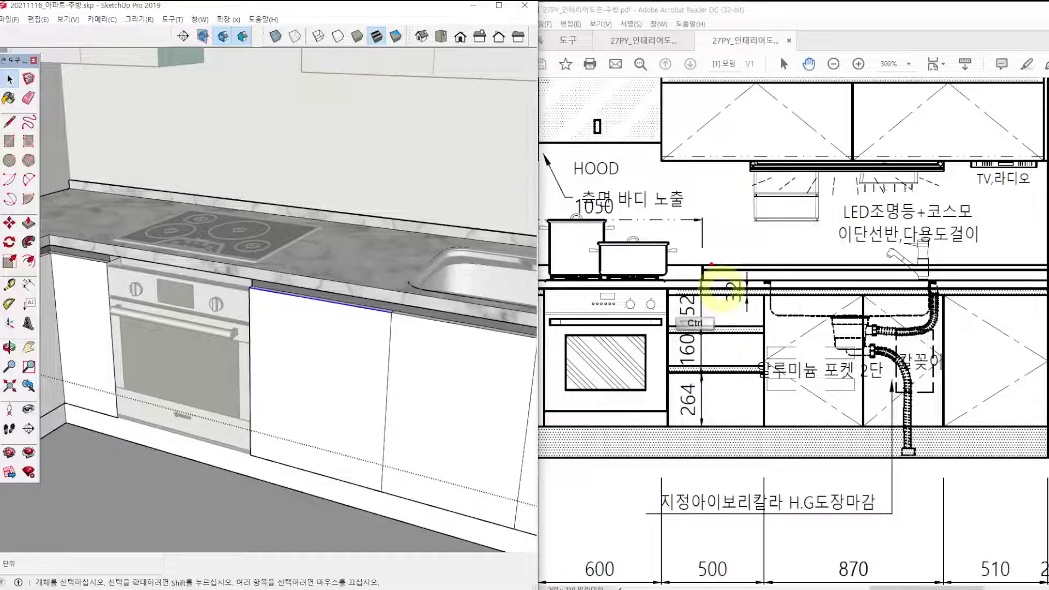
ctrl+drag(710, 264, 761, 313)
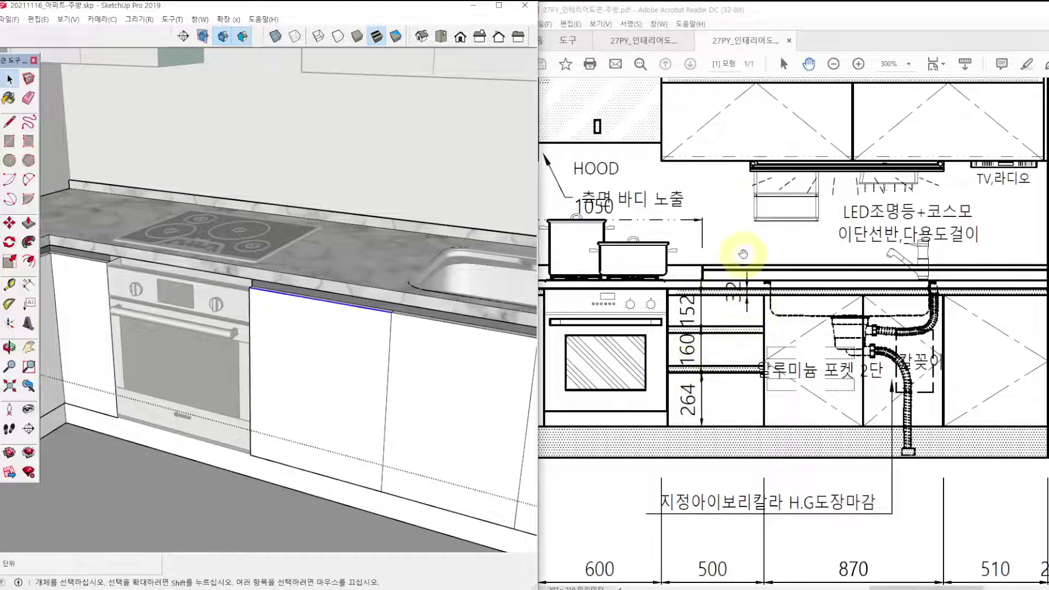
ctrl+drag(683, 300, 684, 295)
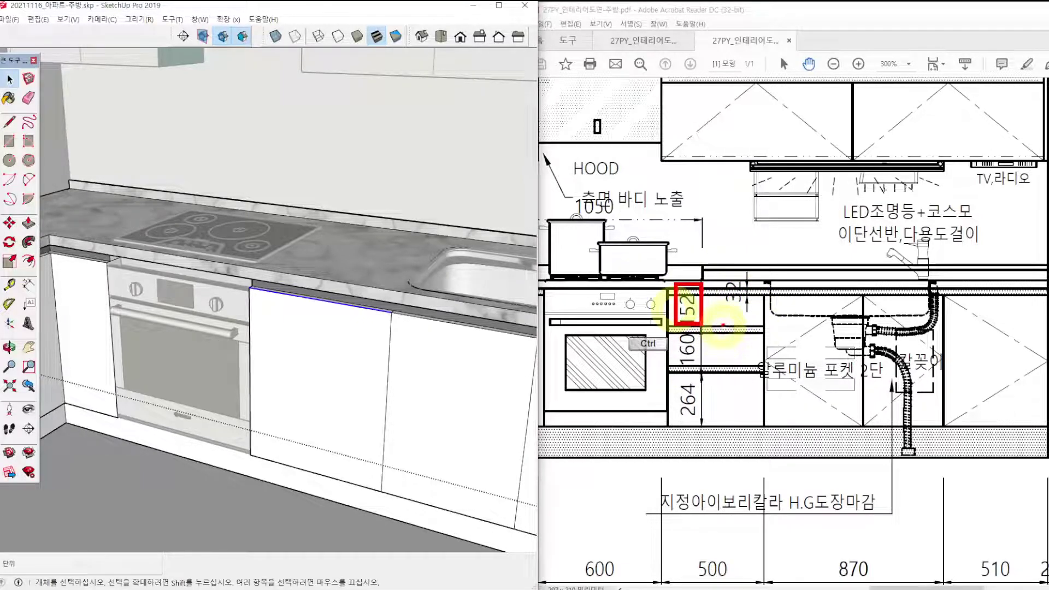
mouse_move(722, 324)
ctrl+mouse_down()
mouse_move(736, 321)
mouse_move(680, 328)
mouse_move(689, 354)
ctrl+mouse_up()
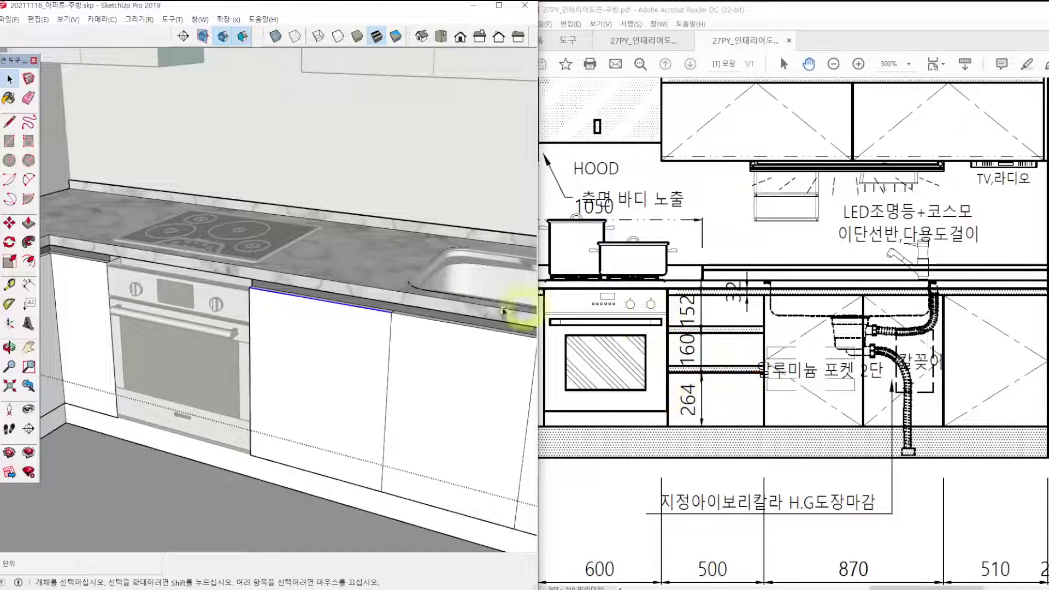
key(m)
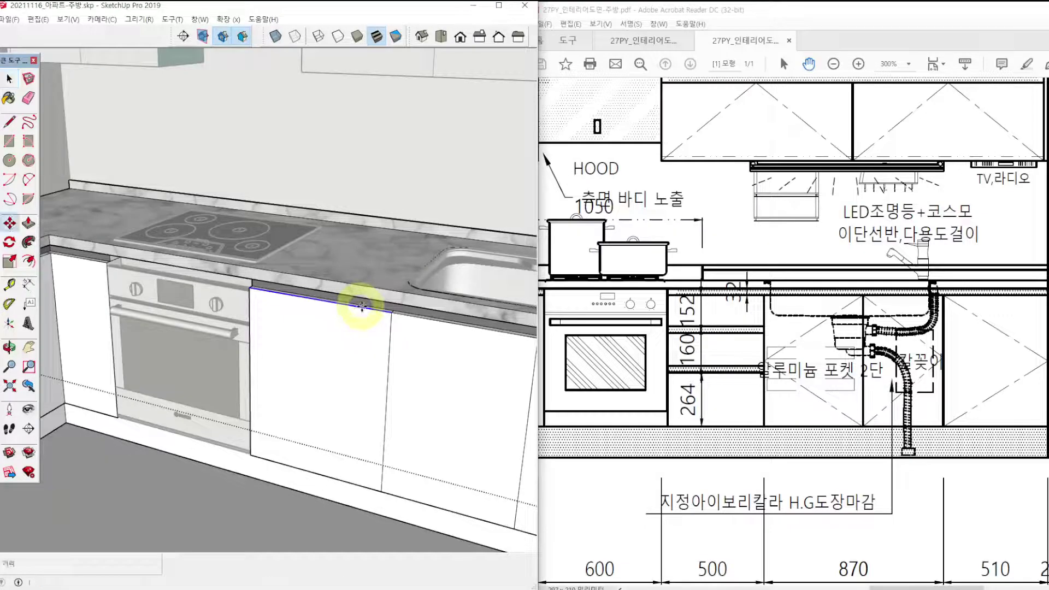
key(ctrl)
click(358, 306)
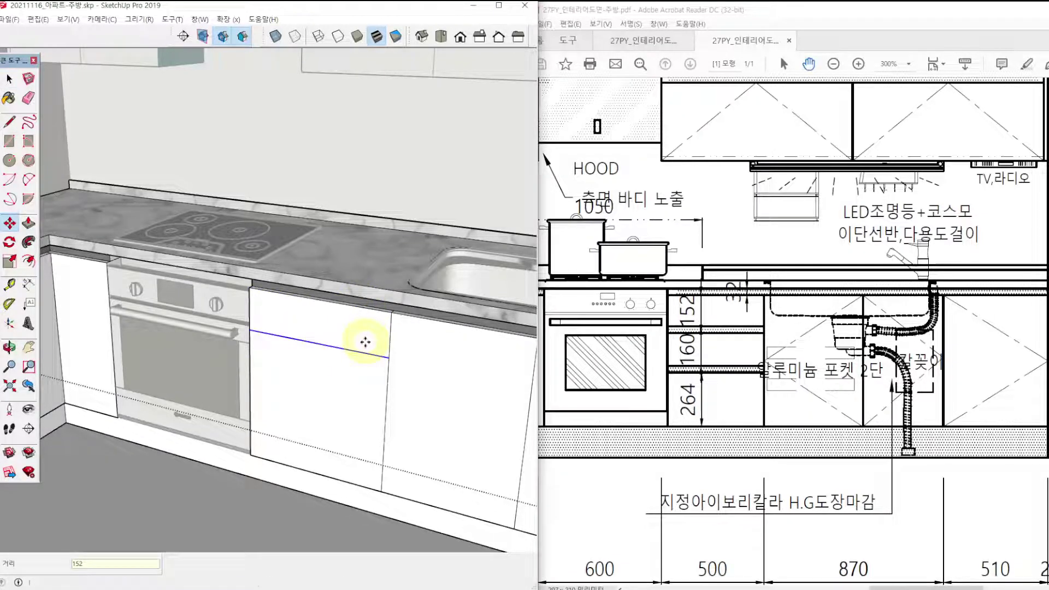
Copy the drawer line beside the oven 32 mm downward, and copy that new line a further 160 mm downward.
click(363, 351)
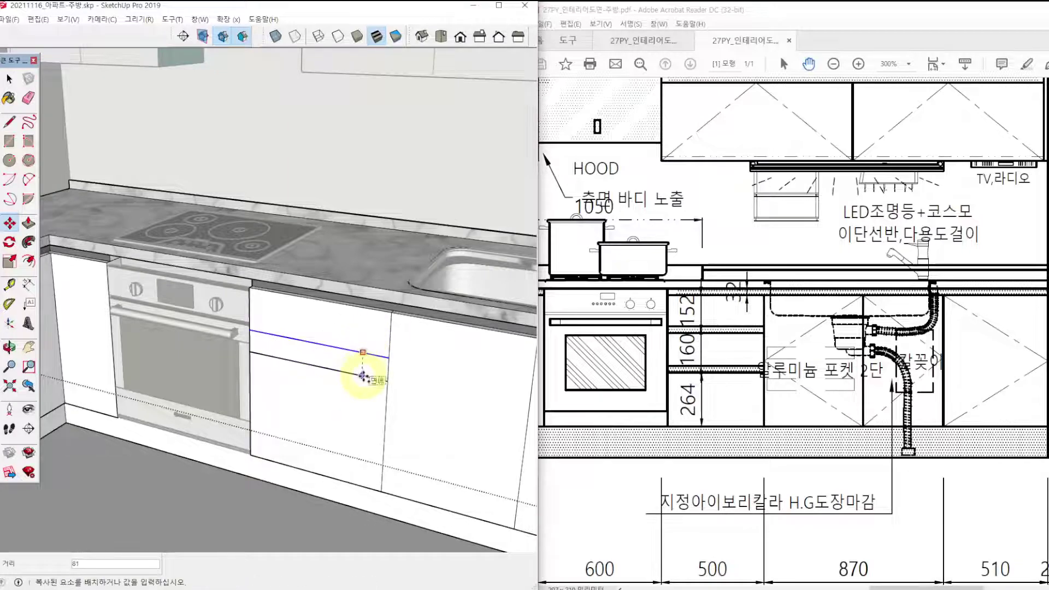
key(Return)
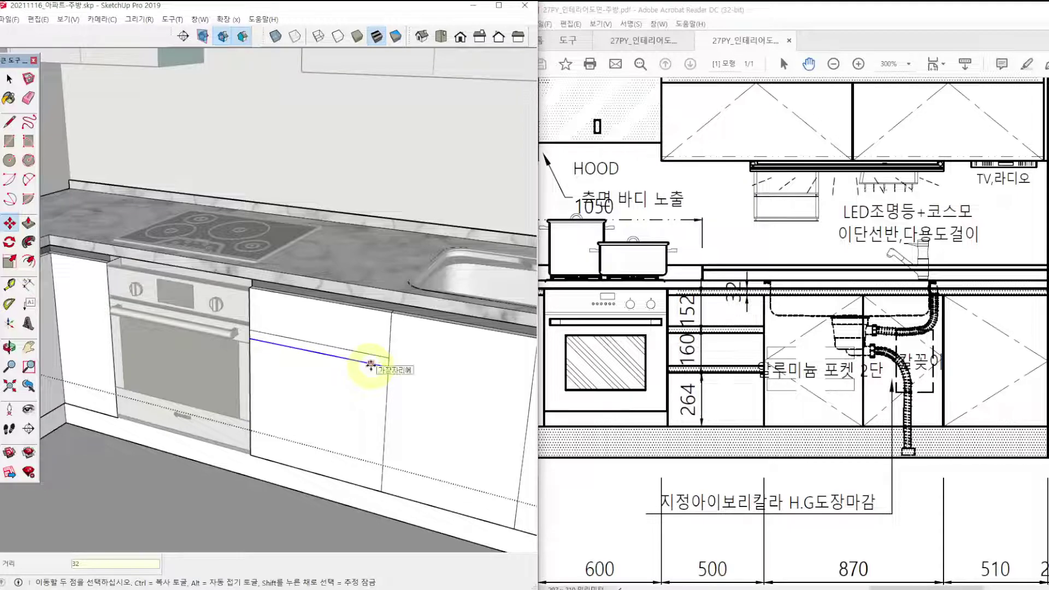
click(371, 364)
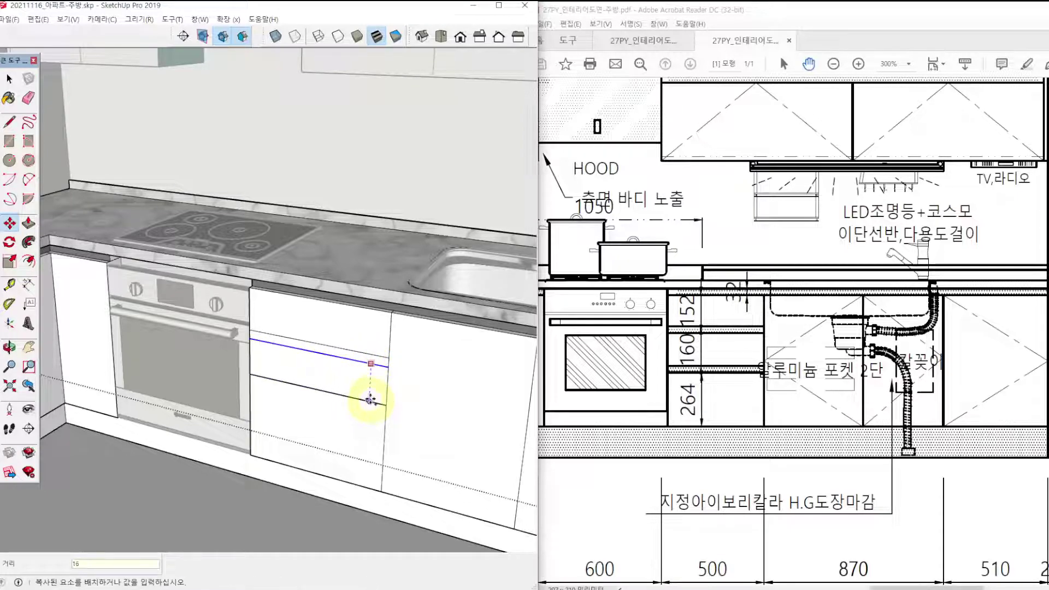
click(370, 400)
key(space)
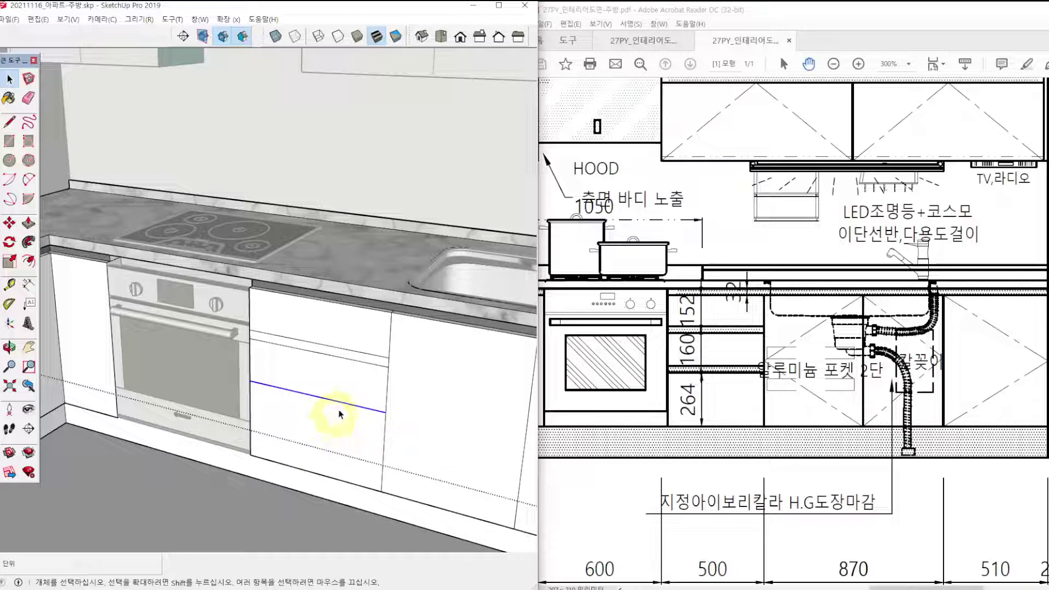
Push the narrow strip between the two upper drawer fronts beside the oven 20 mm inward.
click(362, 361)
key(p)
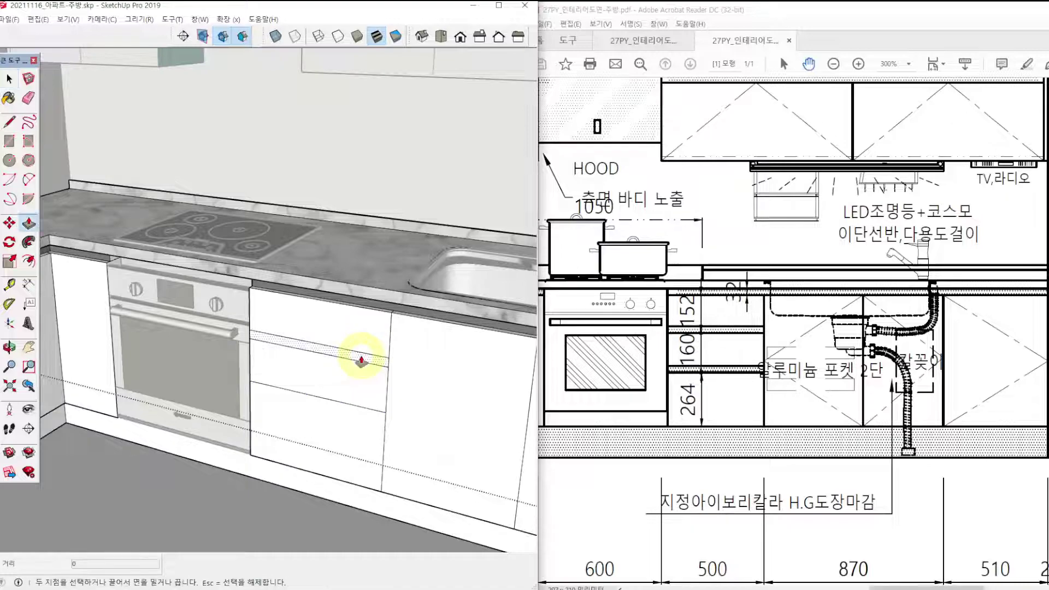
click(364, 356)
text(20)
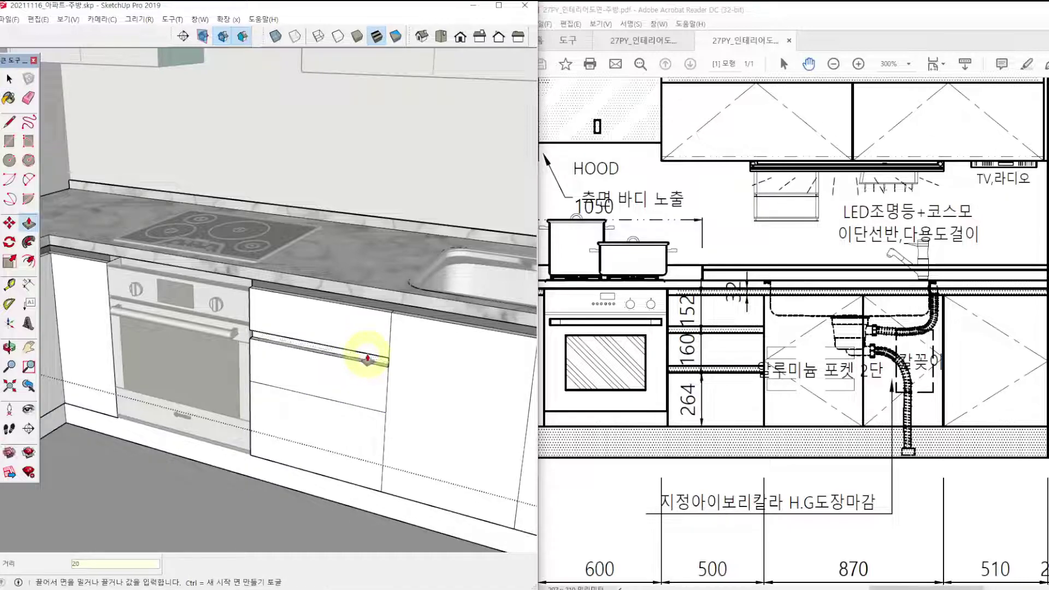
key(Return)
key(space)
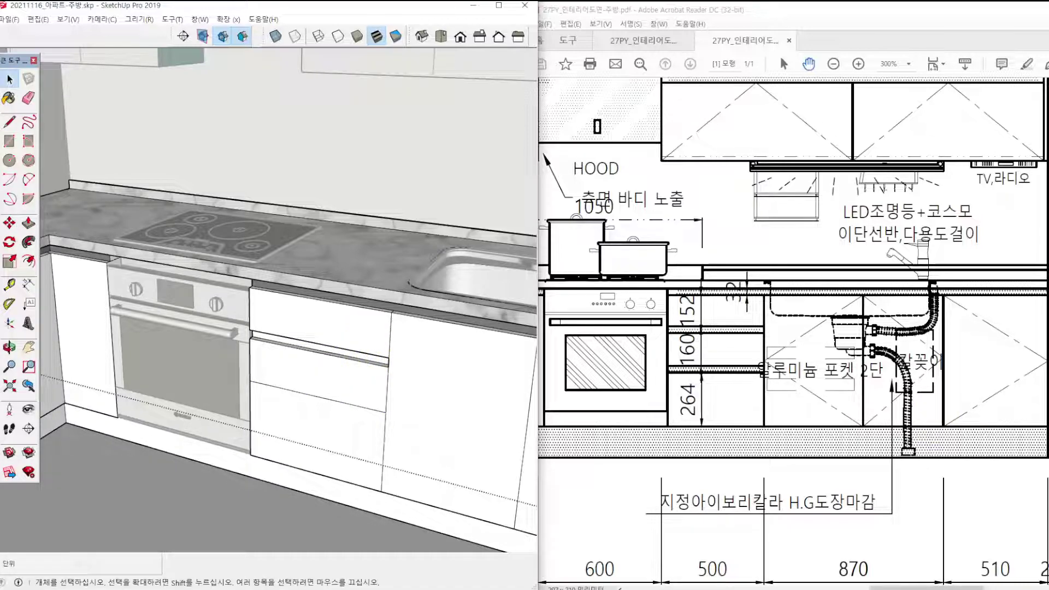
Paint the recessed strip between the drawer fronts dark grey and leave the base cabinet group.
key(b)
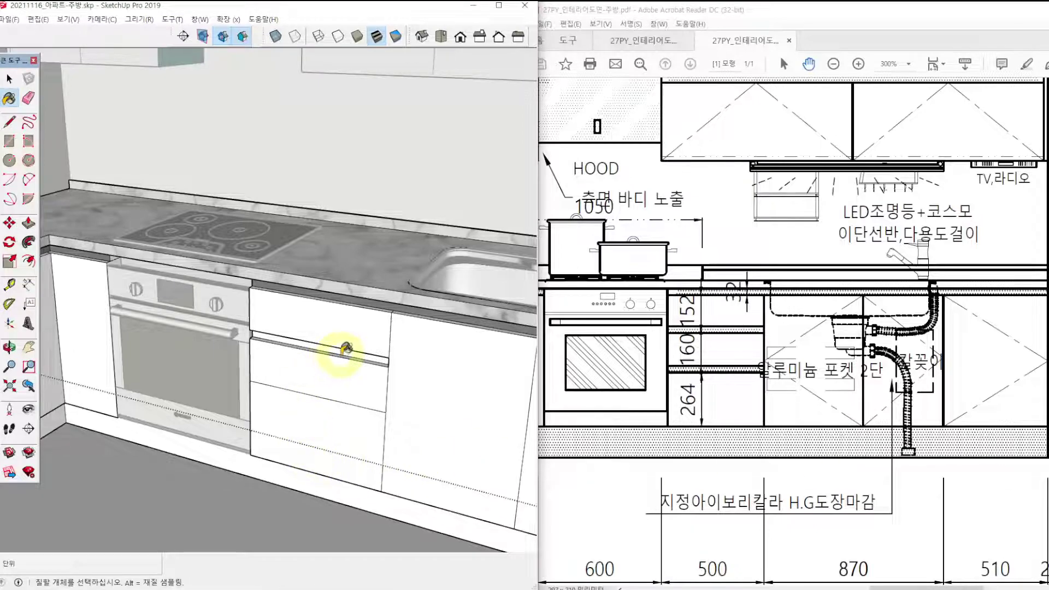
click(347, 349)
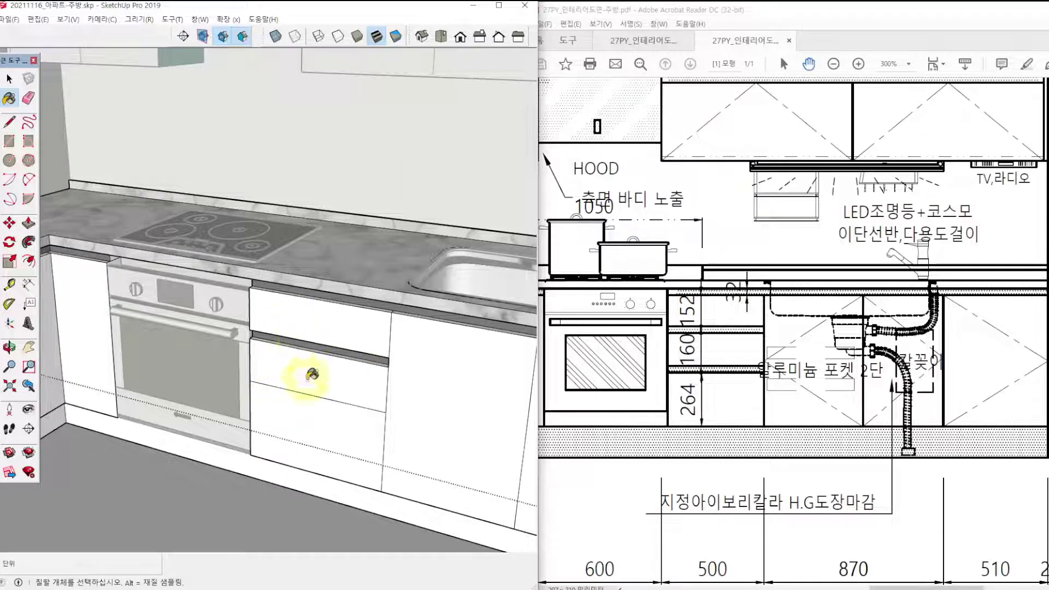
key(space)
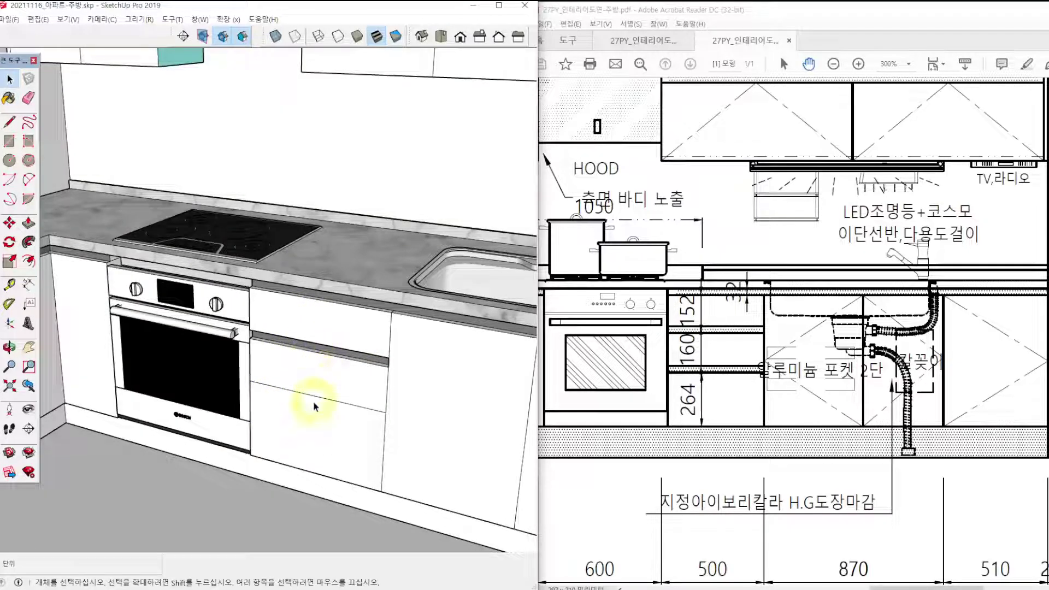
Dimension the heights of the upper drawer front, the recessed strip and the drawer front below it, as in the elevation drawing.
mouse_move(677, 290)
ctrl+mouse_down()
mouse_move(704, 332)
mouse_move(703, 376)
ctrl+mouse_up()
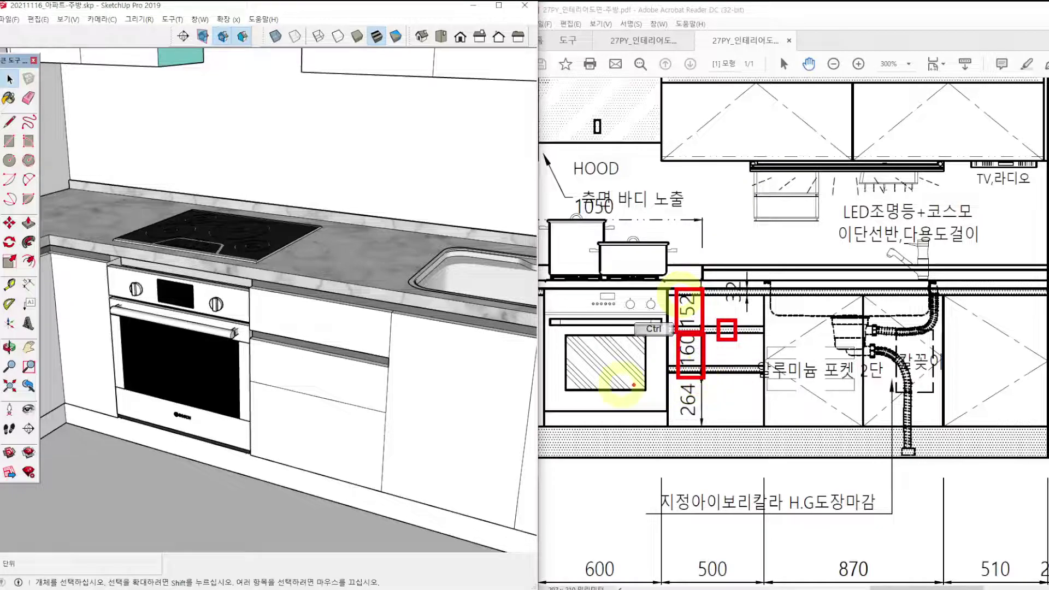
click(28, 284)
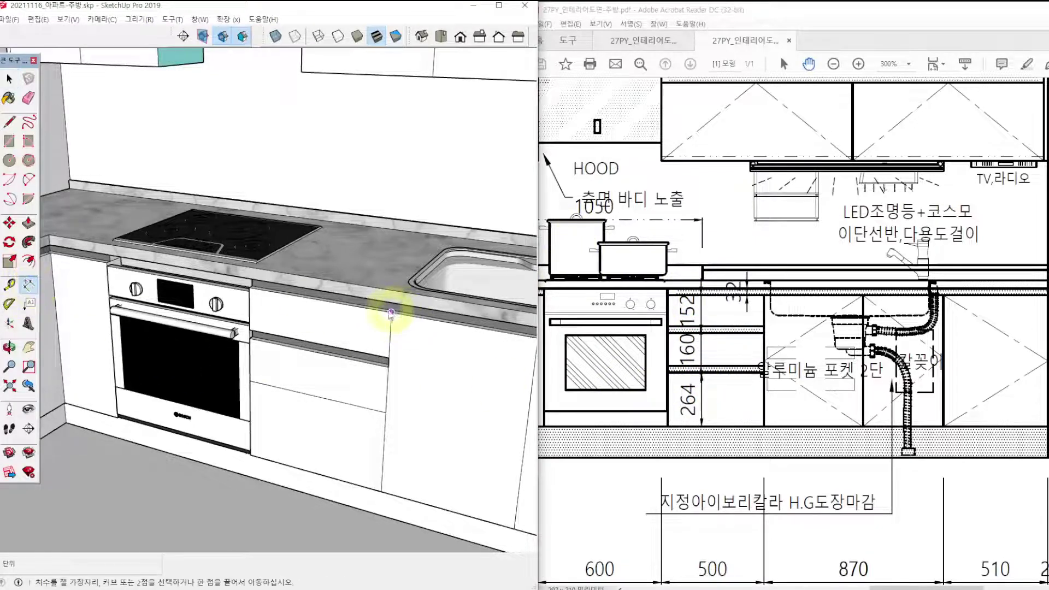
click(389, 360)
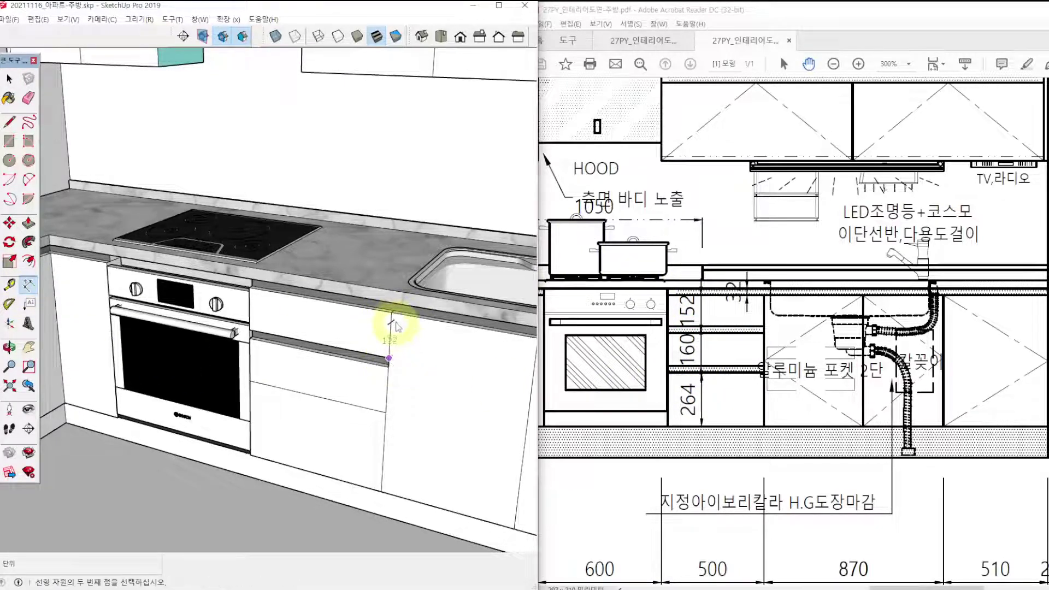
click(391, 313)
click(418, 340)
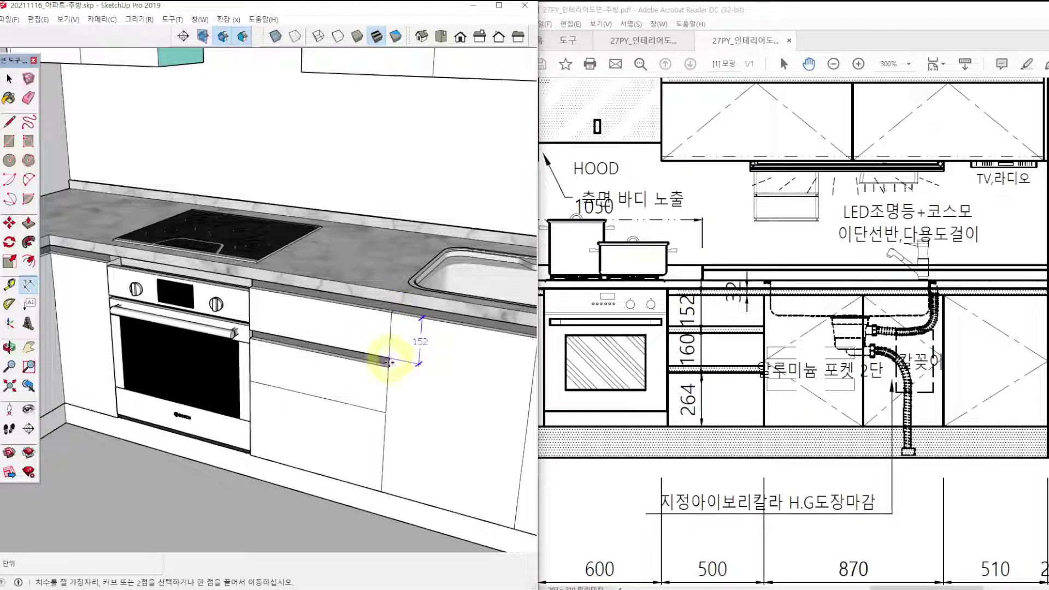
click(389, 359)
click(388, 367)
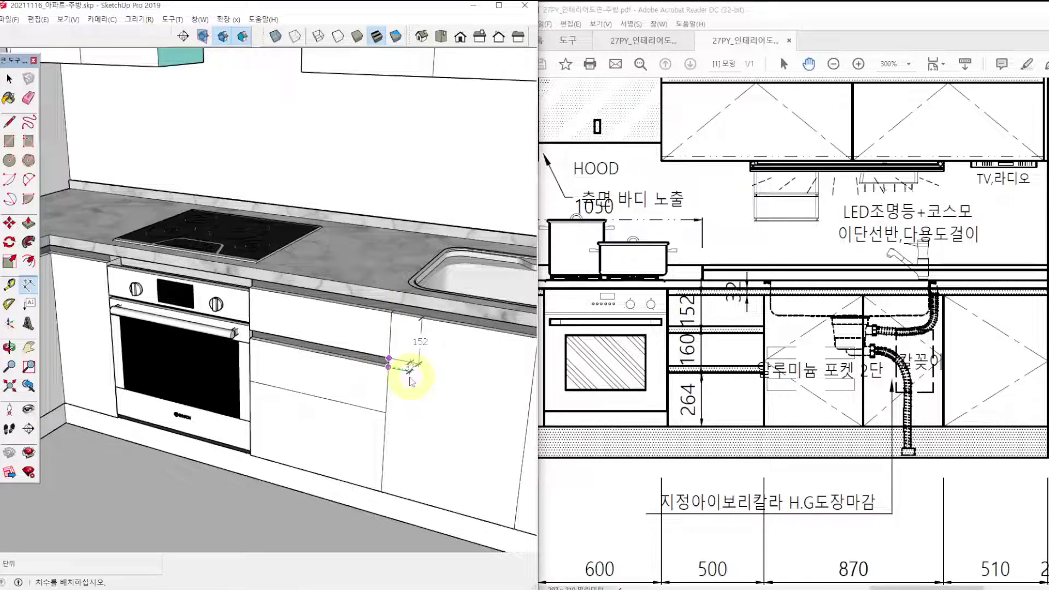
click(411, 372)
click(389, 367)
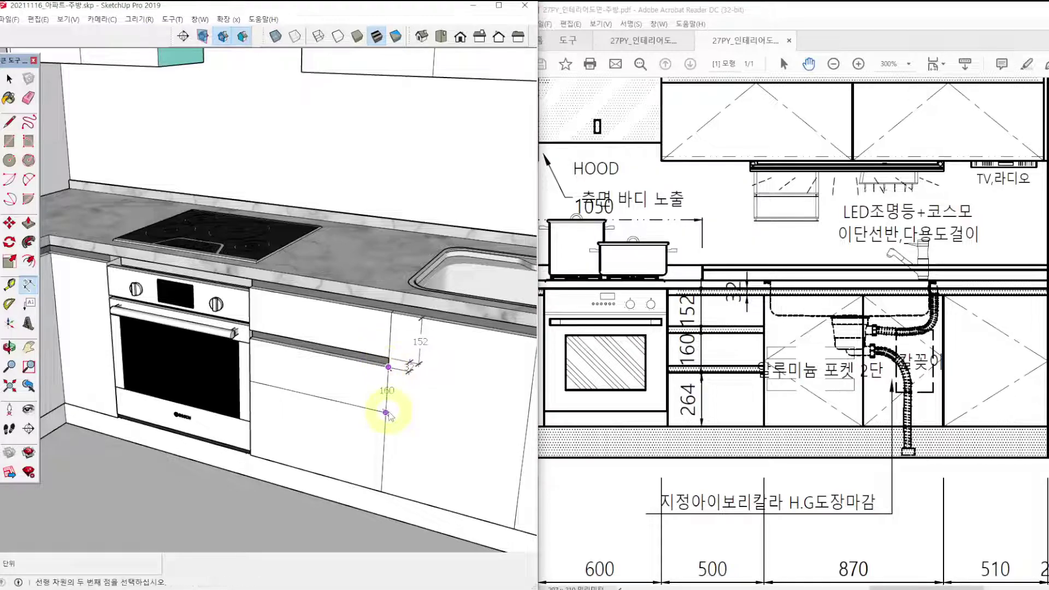
click(386, 413)
click(405, 418)
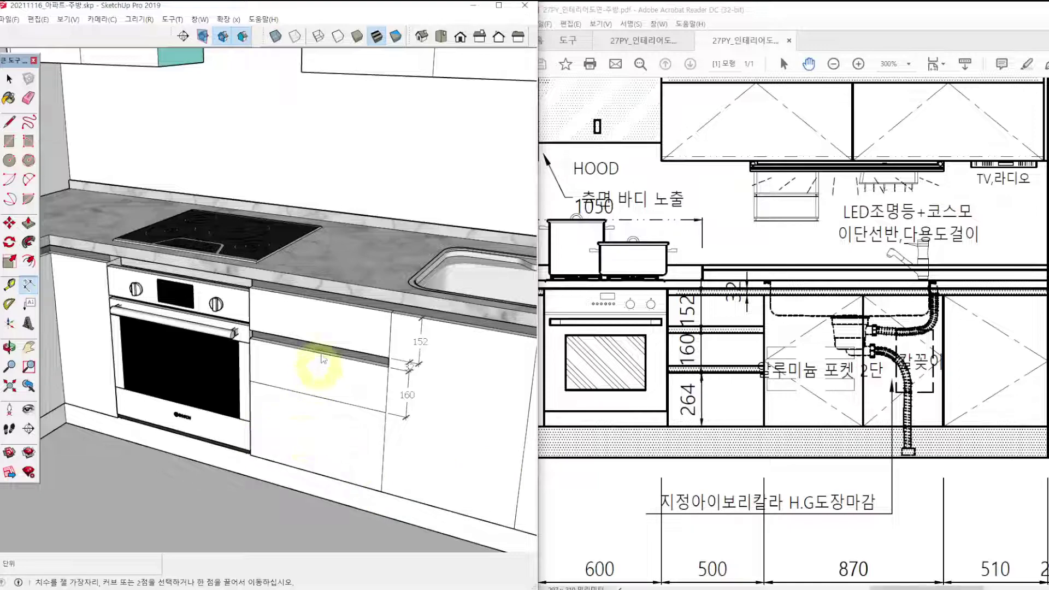
Open the upper cabinet group and paint the two inner side faces flanking the range hood white.
scroll(321, 429, down, 5)
scroll(434, 293, down, 2)
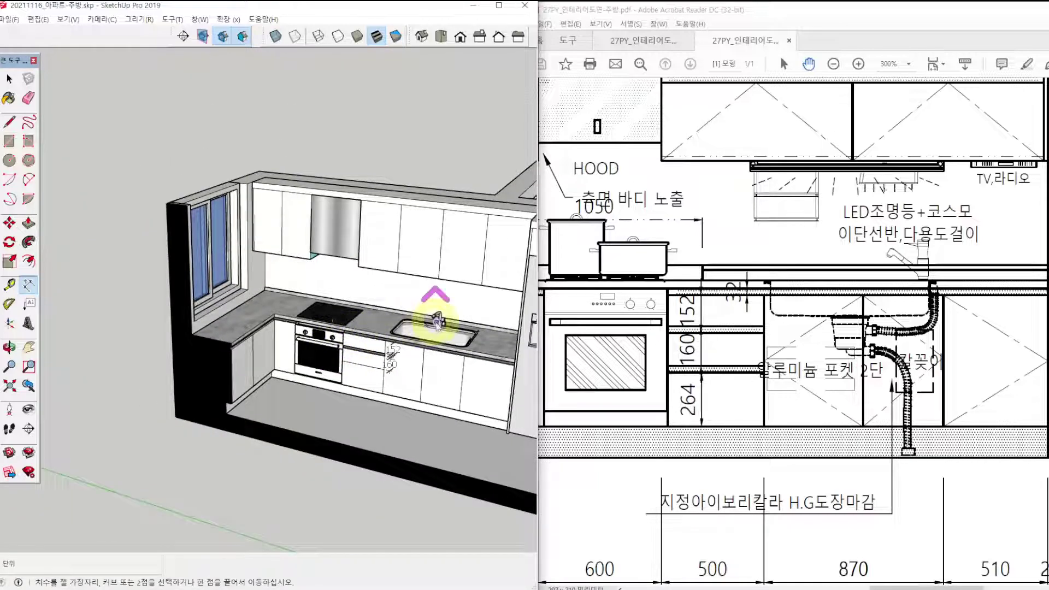
scroll(433, 299, up, 4)
mouse_move(410, 339)
middle_down()
mouse_move(281, 368)
mouse_move(298, 368)
mouse_move(284, 350)
middle_up()
click(210, 190)
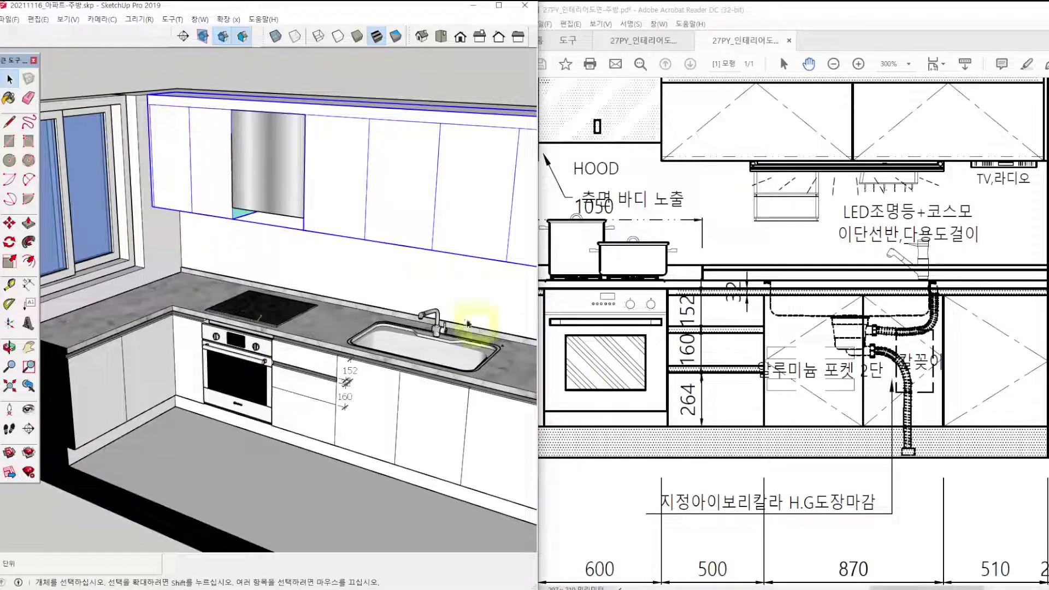
double_click(206, 181)
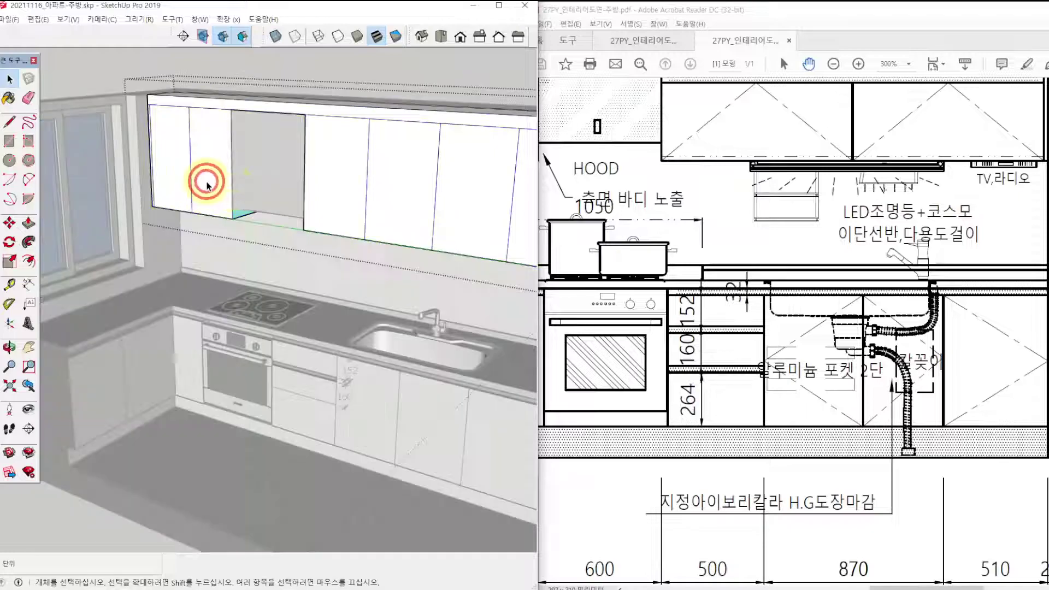
key(b)
click(238, 212)
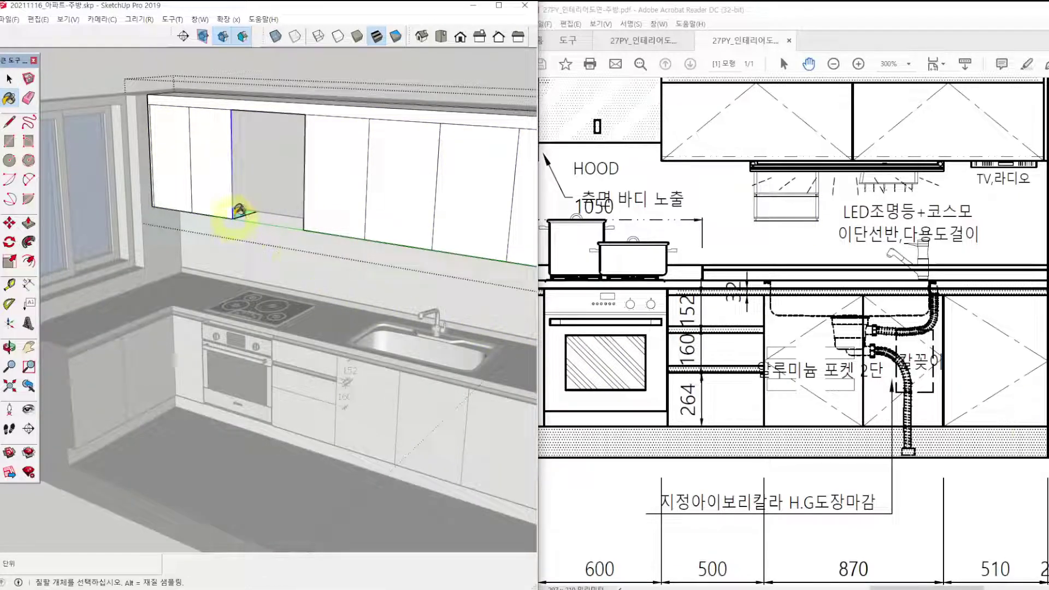
mouse_move(241, 211)
middle_down()
mouse_move(492, 241)
mouse_move(273, 211)
middle_up()
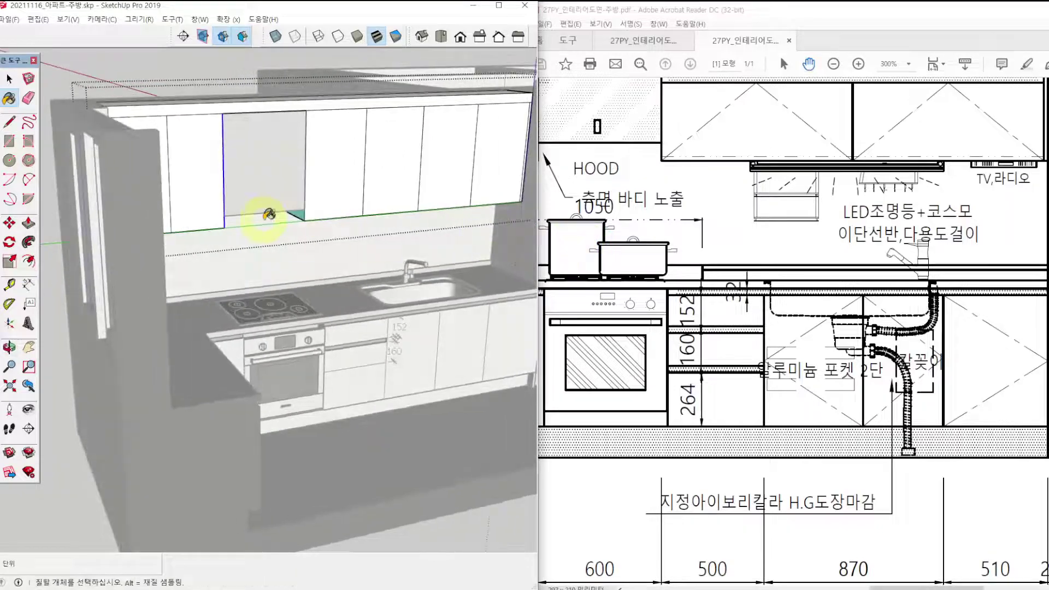
scroll(295, 209, up, 3)
click(319, 207)
scroll(384, 210, down, 5)
mouse_move(388, 209)
middle_down()
mouse_move(110, 231)
mouse_move(212, 310)
middle_up()
key(space)
key(Escape)
scroll(247, 337, down, 2)
scroll(248, 336, up, 3)
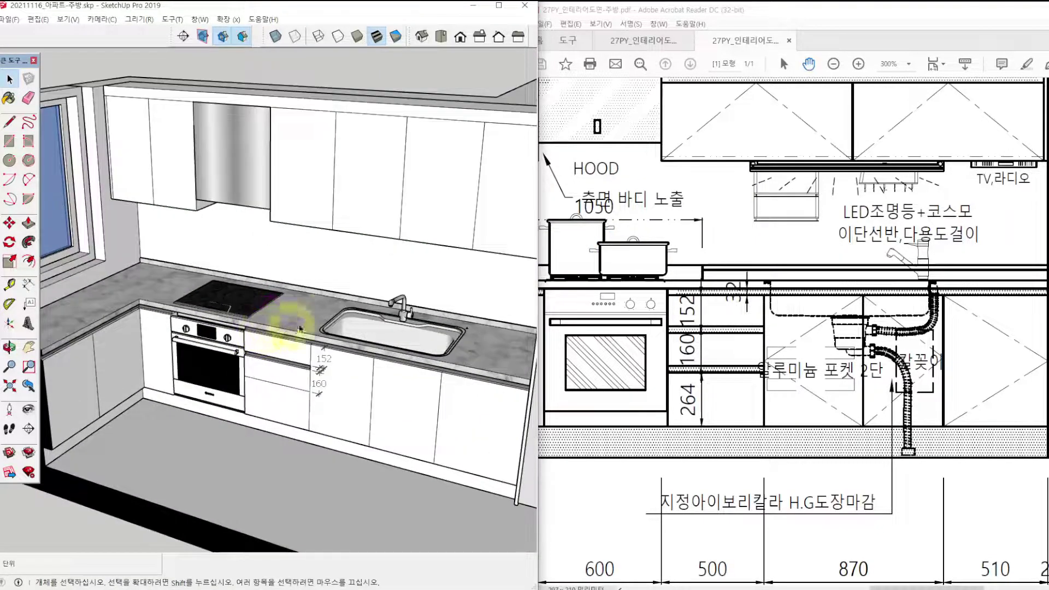
mouse_move(287, 323)
middle_down()
mouse_move(291, 306)
mouse_move(270, 361)
mouse_move(283, 333)
mouse_move(253, 312)
mouse_move(308, 317)
middle_up()
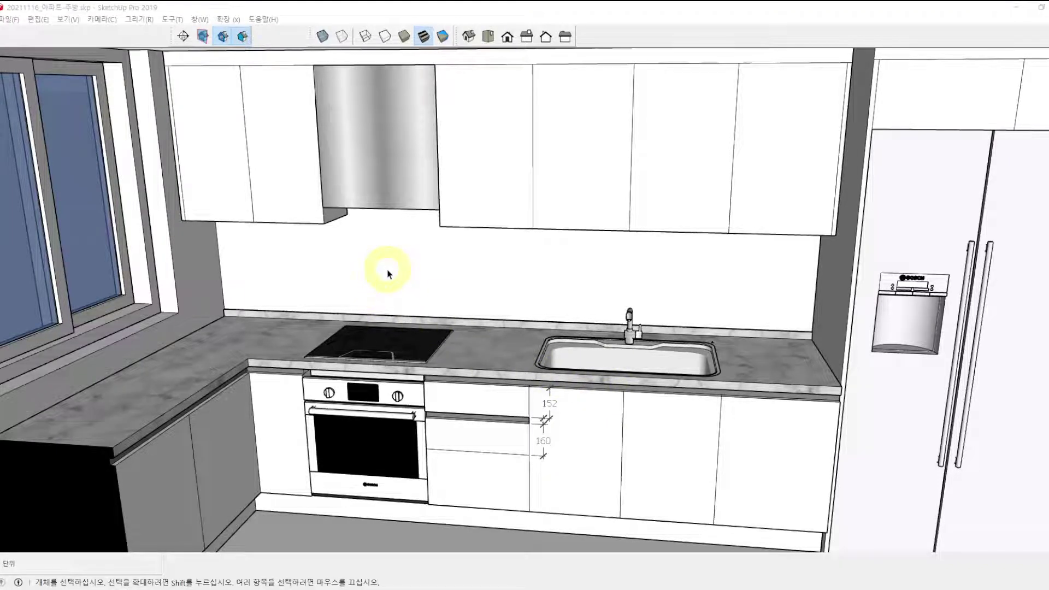
Draw a 560 × 3250 mm rectangle on the wall between the countertop upstand and the upper cabinets.
click(267, 288)
click(267, 282)
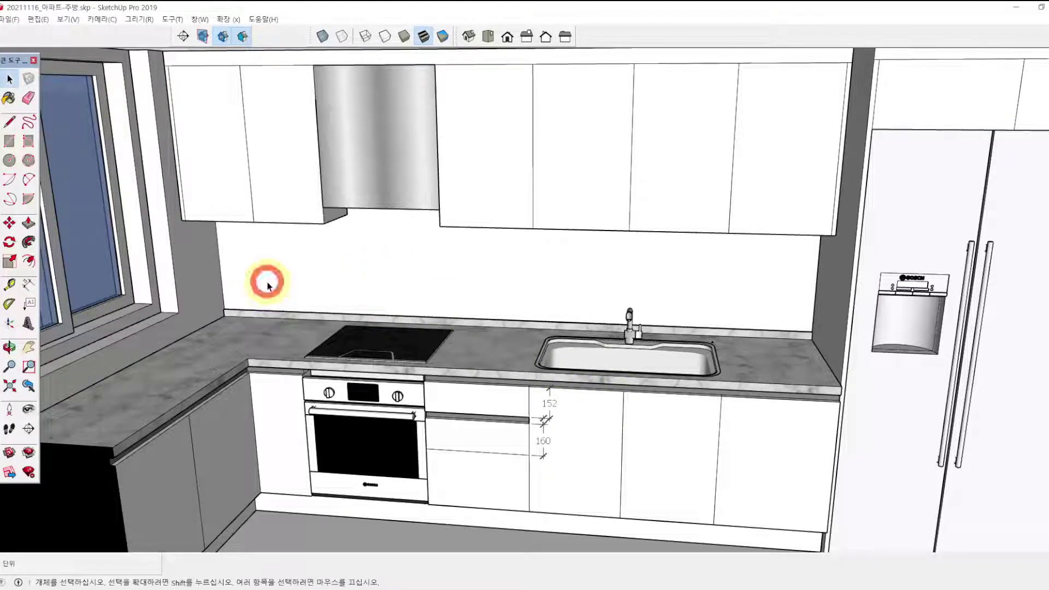
key(r)
scroll(270, 312, up, 6)
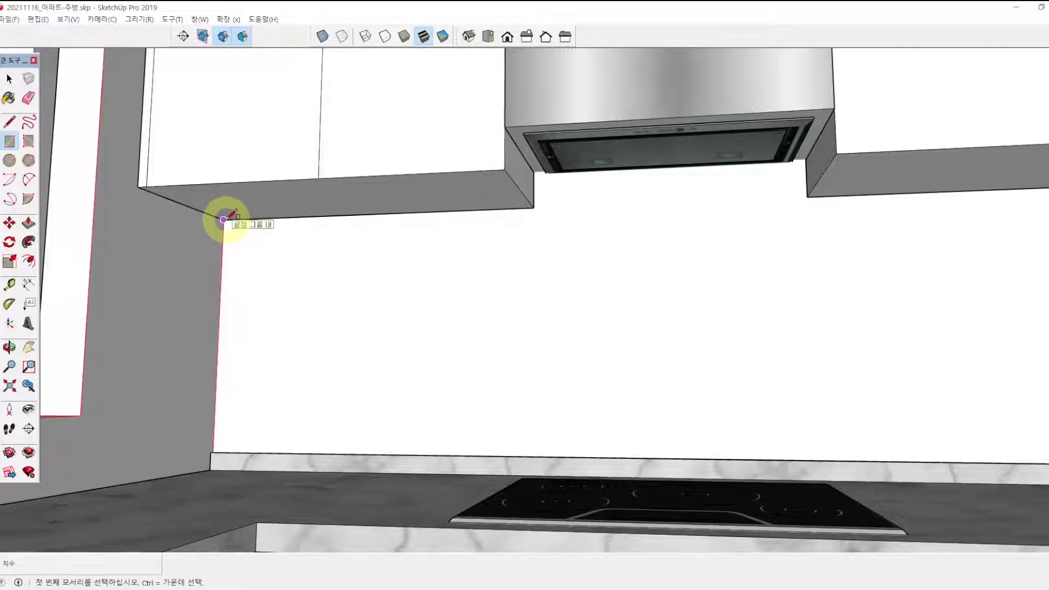
scroll(544, 336, down, 5)
shift+middle_drag(544, 336, 897, 274)
scroll(896, 276, up, 10)
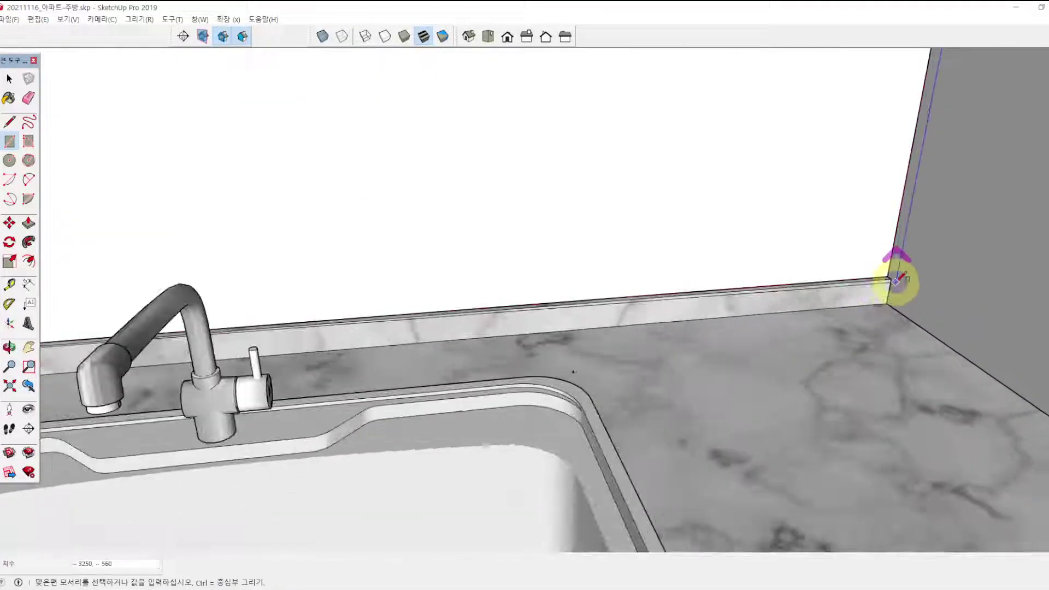
text(560,3250)
key(Return)
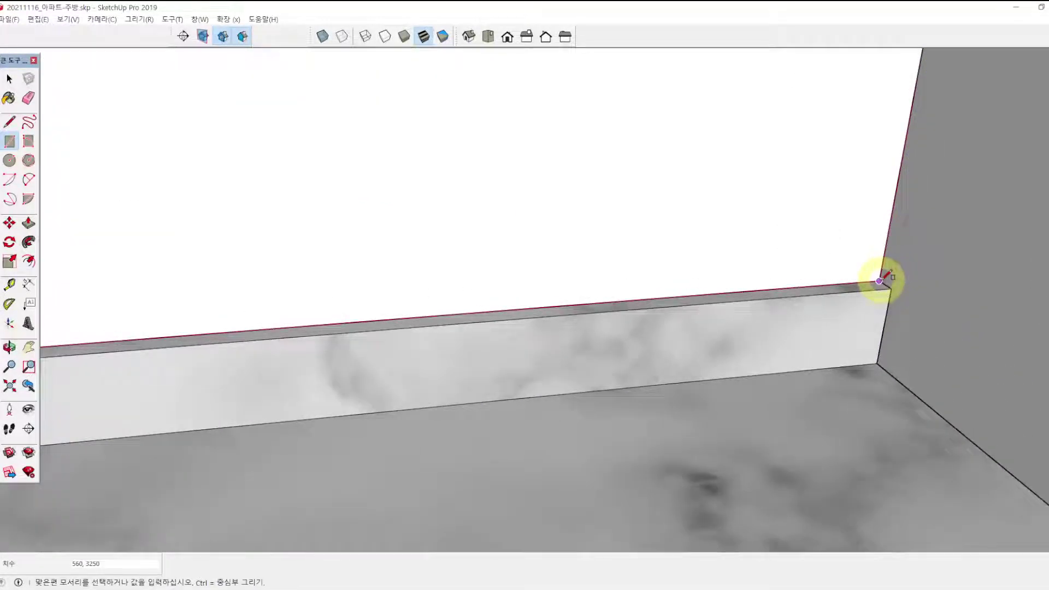
key(ctrl+z)
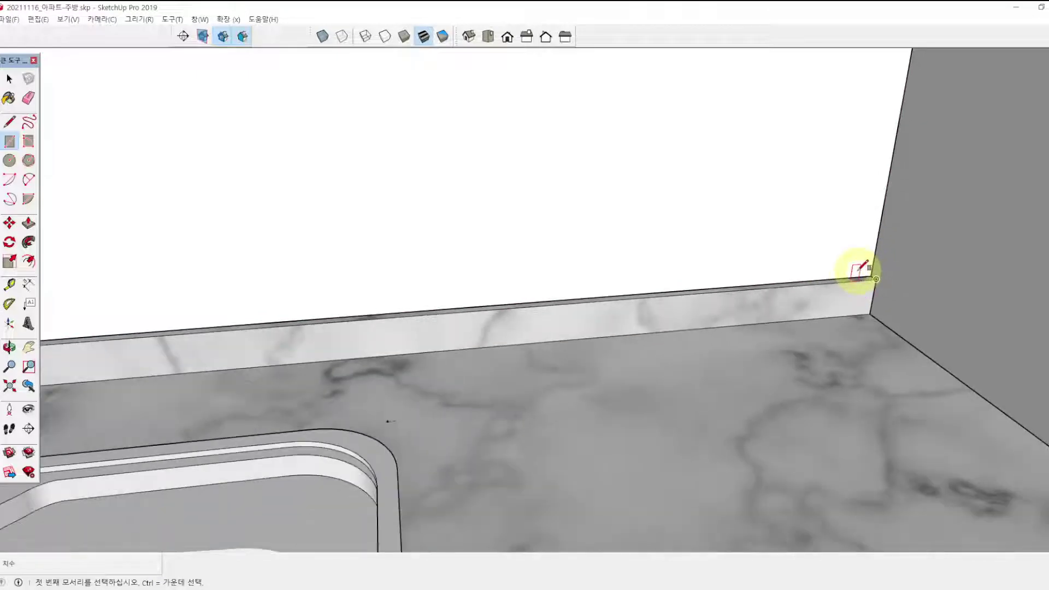
scroll(871, 274, down, 10)
middle_drag(844, 257, 587, 205)
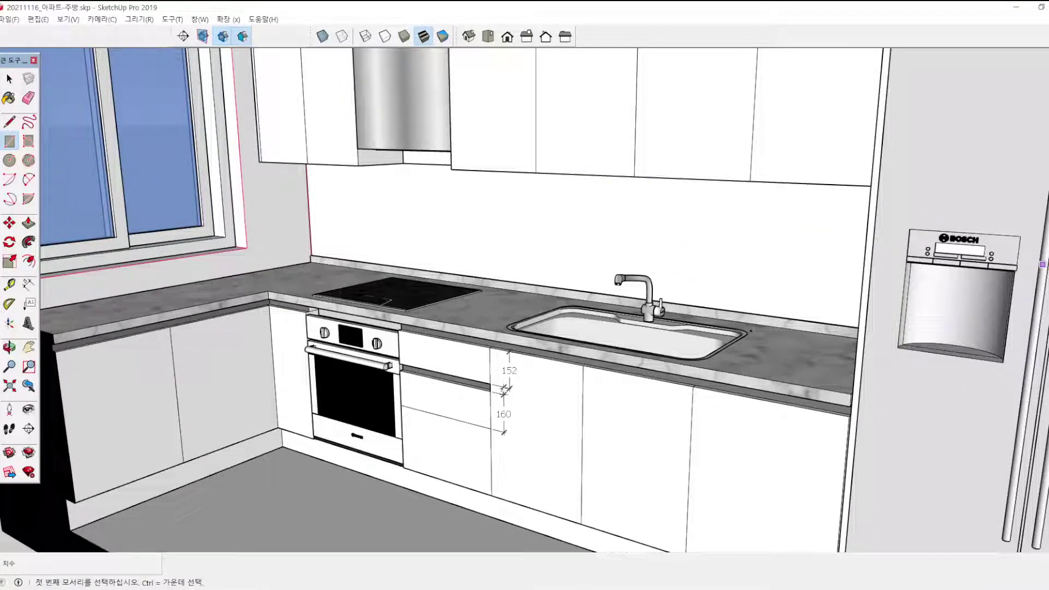
Extrude the backsplash rectangle 1 mm out from the wall.
key(b)
click(760, 244)
mouse_move(528, 214)
middle_down()
mouse_move(534, 248)
mouse_move(555, 257)
middle_up()
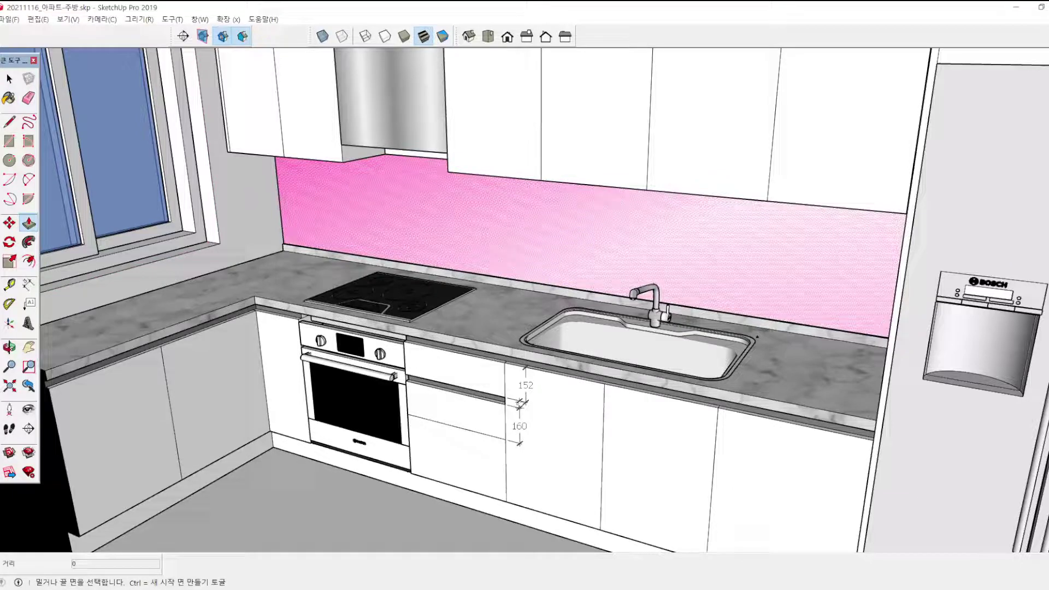
click(832, 238)
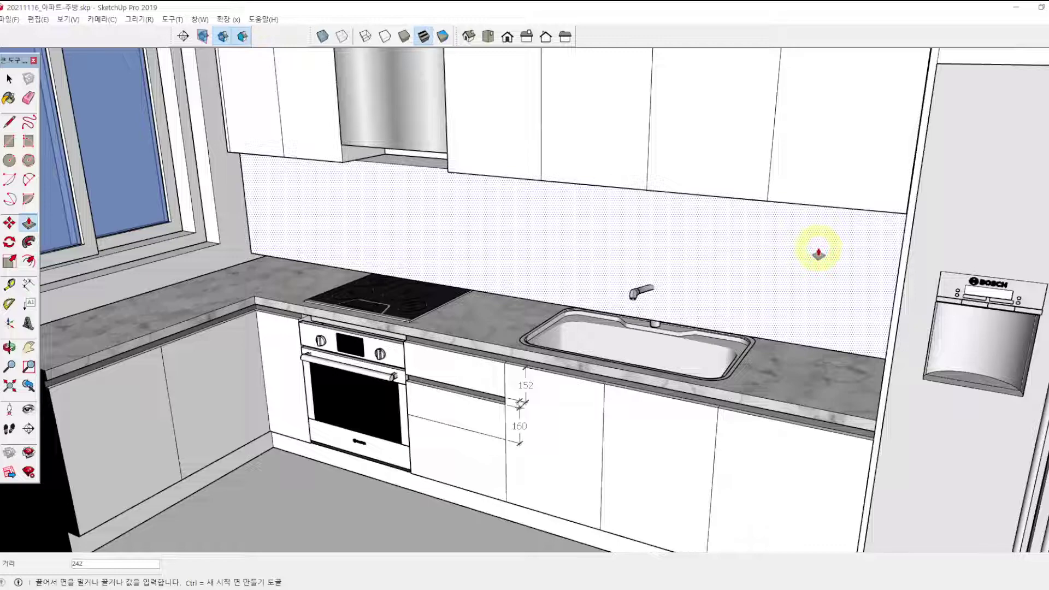
text(1)
key(Return)
key(space)
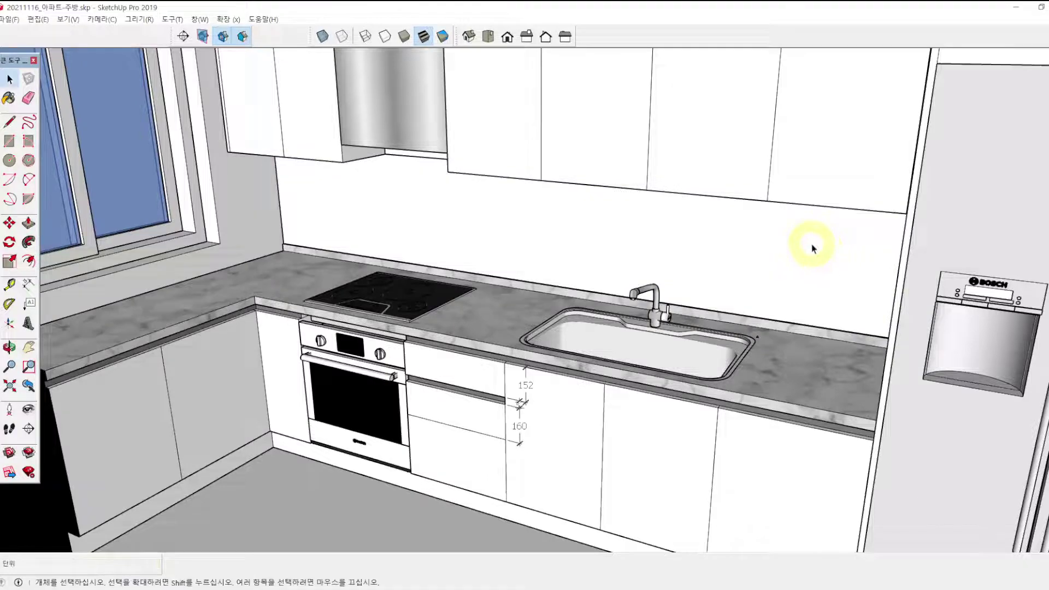
Select the backsplash panel's geometry and make it a group.
click(802, 245)
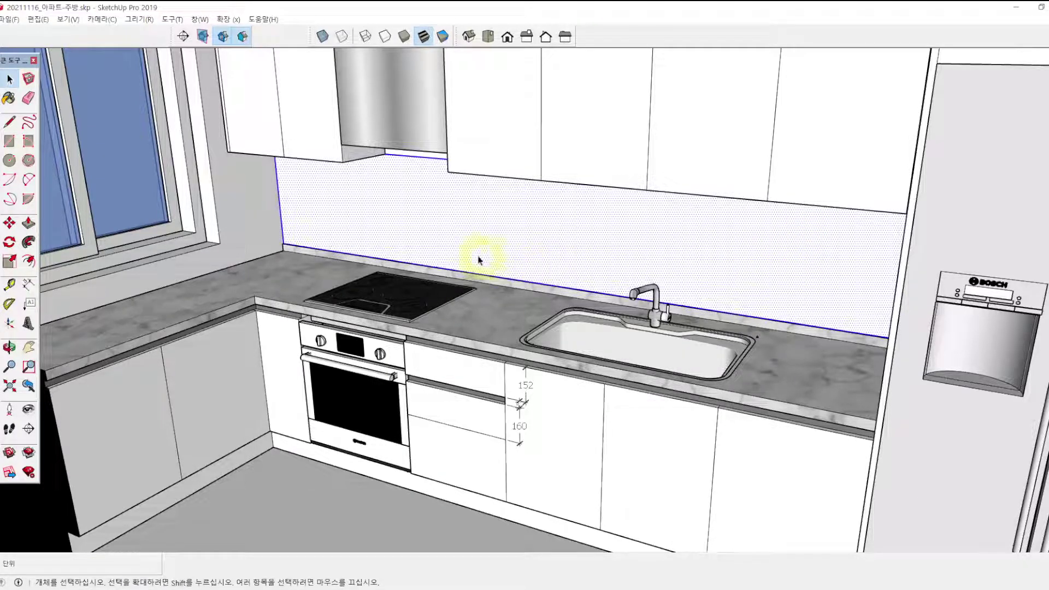
key(ctrl)
ctrl+click(459, 249)
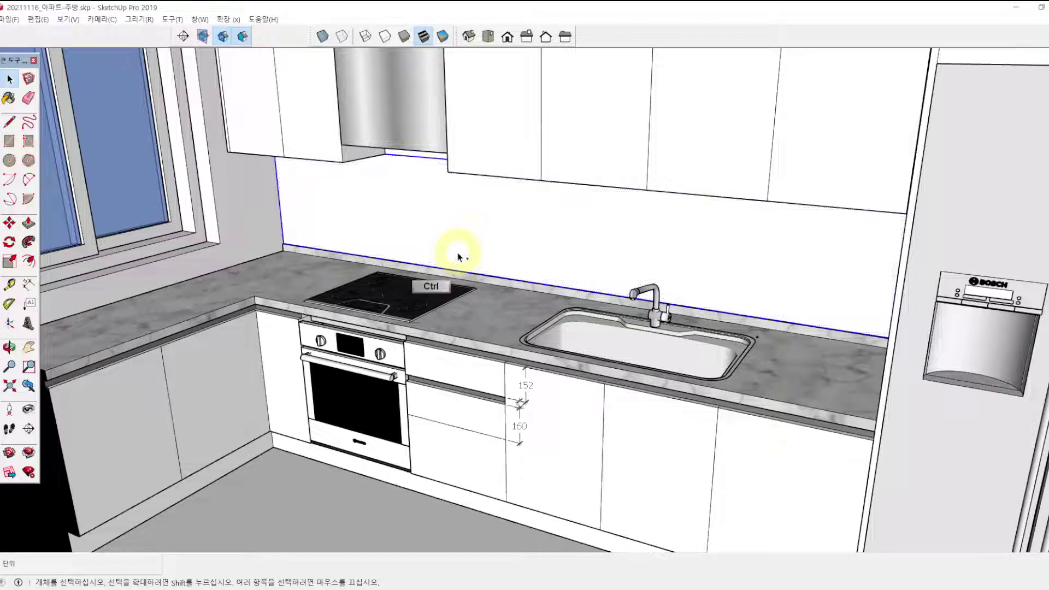
middle_drag(470, 243, 566, 341)
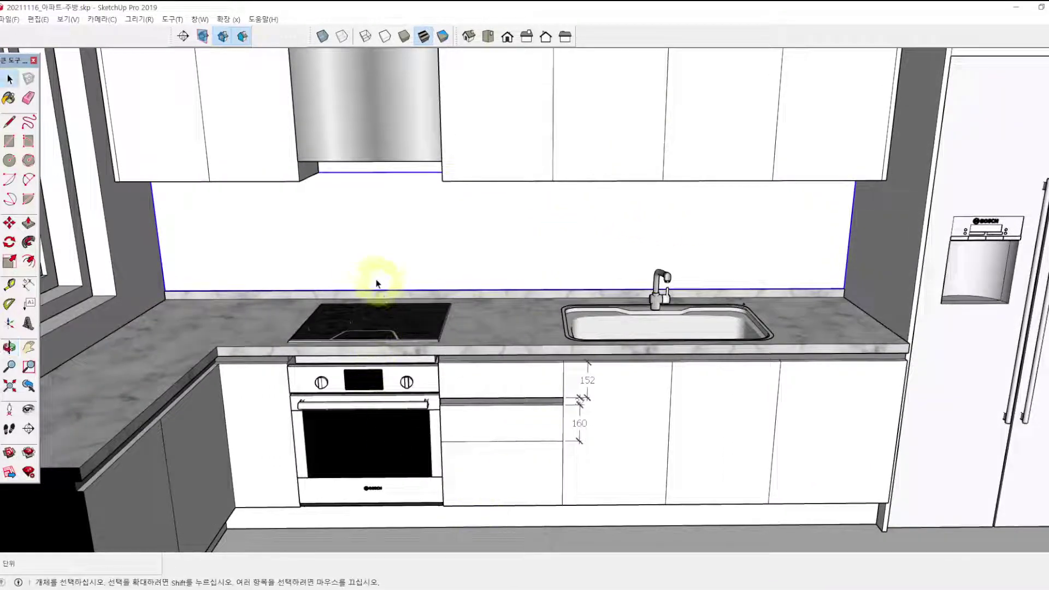
middle_drag(375, 262, 399, 217)
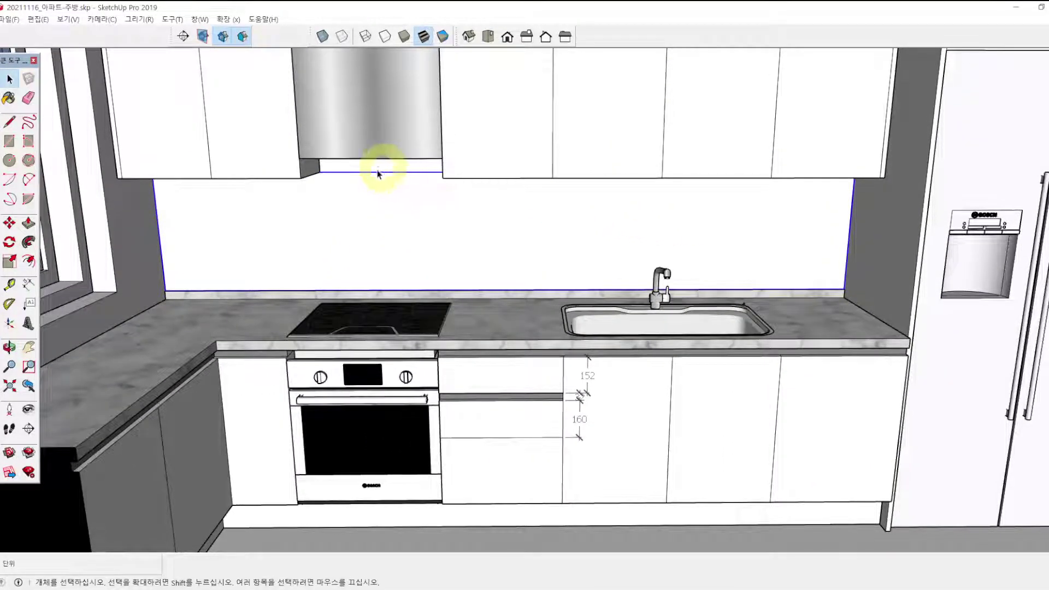
Try to scale the backsplash group's upper edge up to the range hood and undo the result.
click(10, 261)
middle_drag(323, 224, 506, 110)
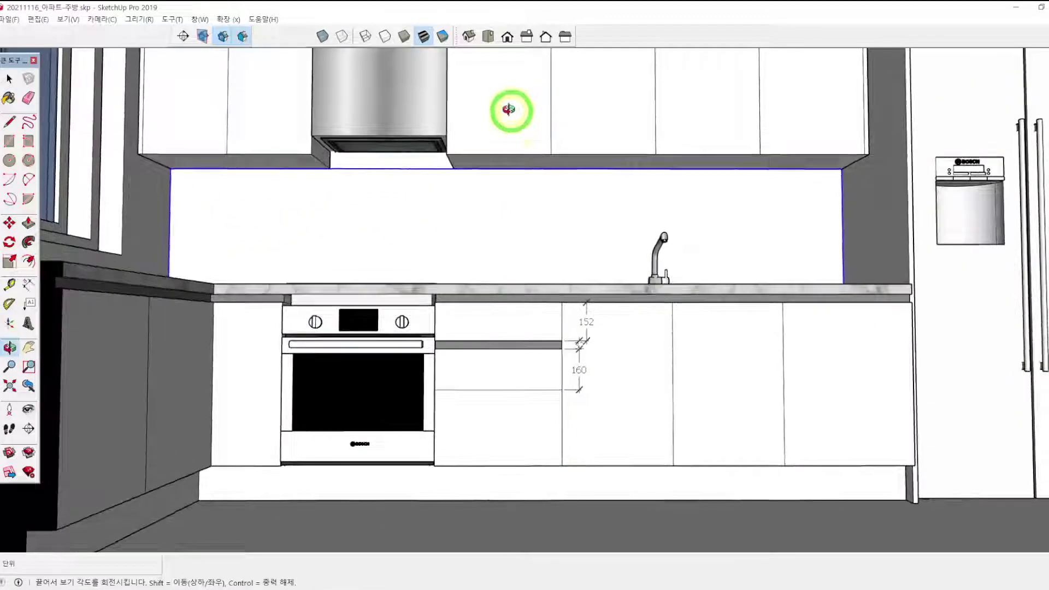
click(504, 169)
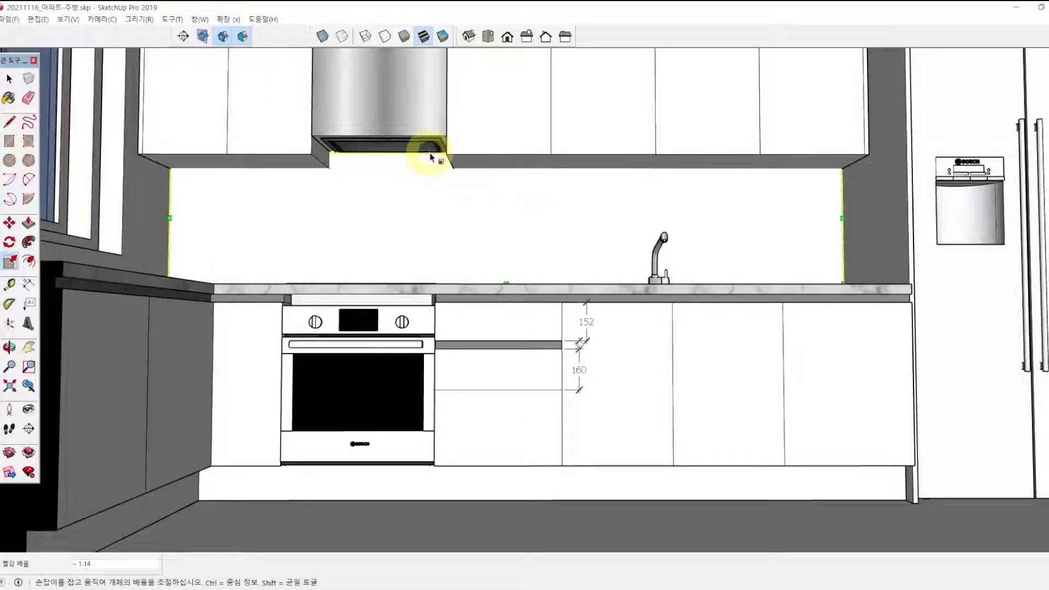
click(428, 156)
middle_drag(429, 159, 426, 226)
key(space)
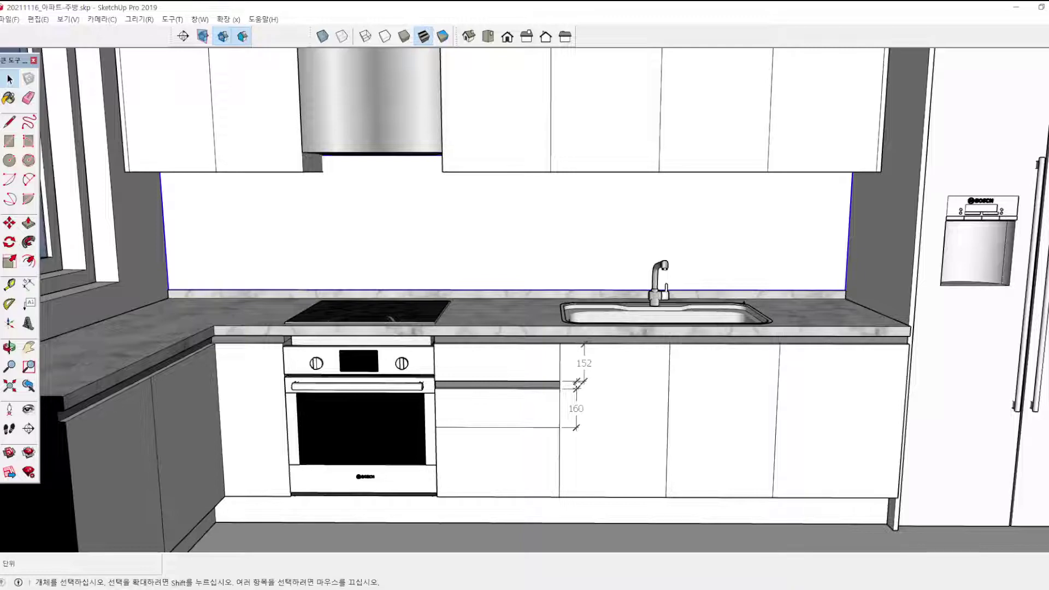
ctrl+click(391, 216)
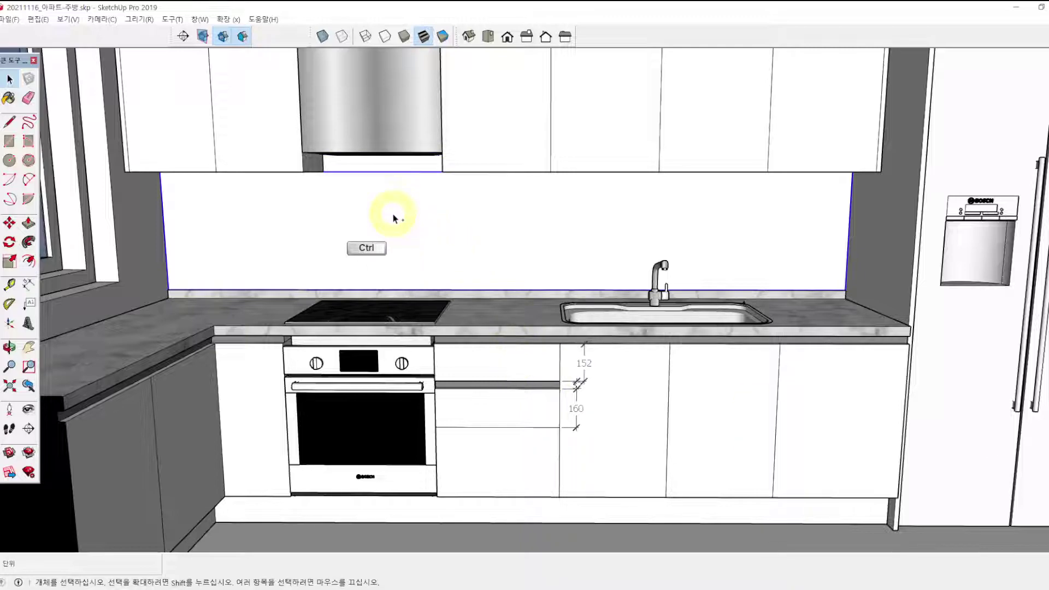
Scale the backsplash group vertically so its upper edge reaches the underside of the range hood.
click(8, 265)
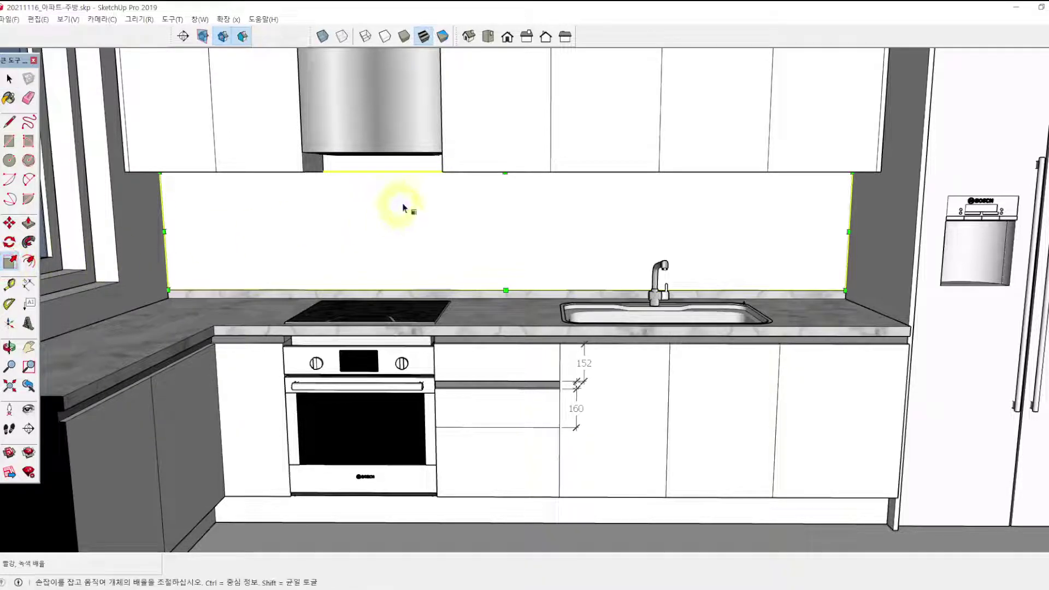
click(506, 172)
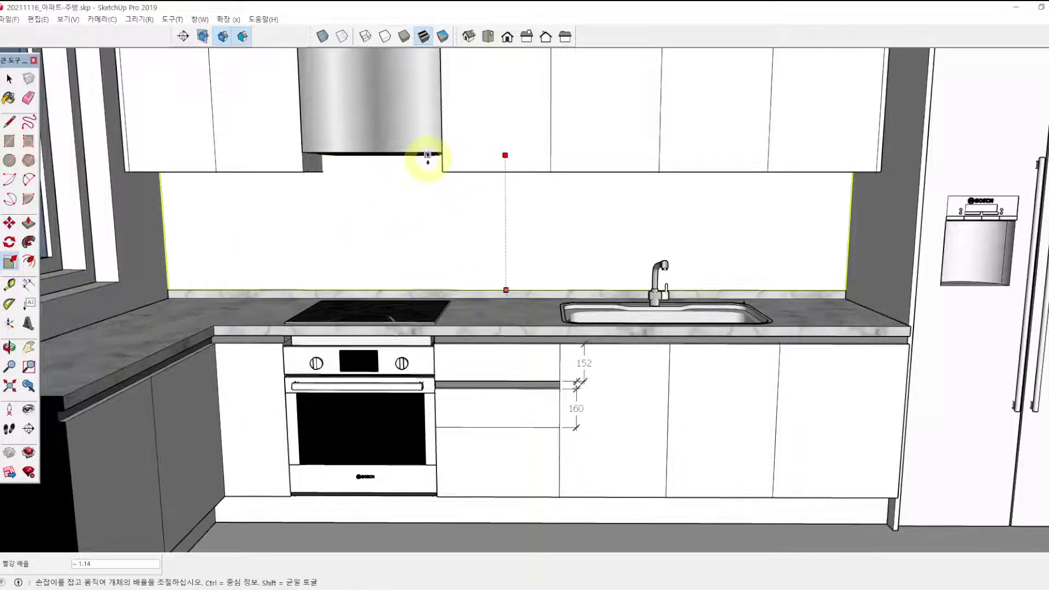
scroll(427, 154, up, 4)
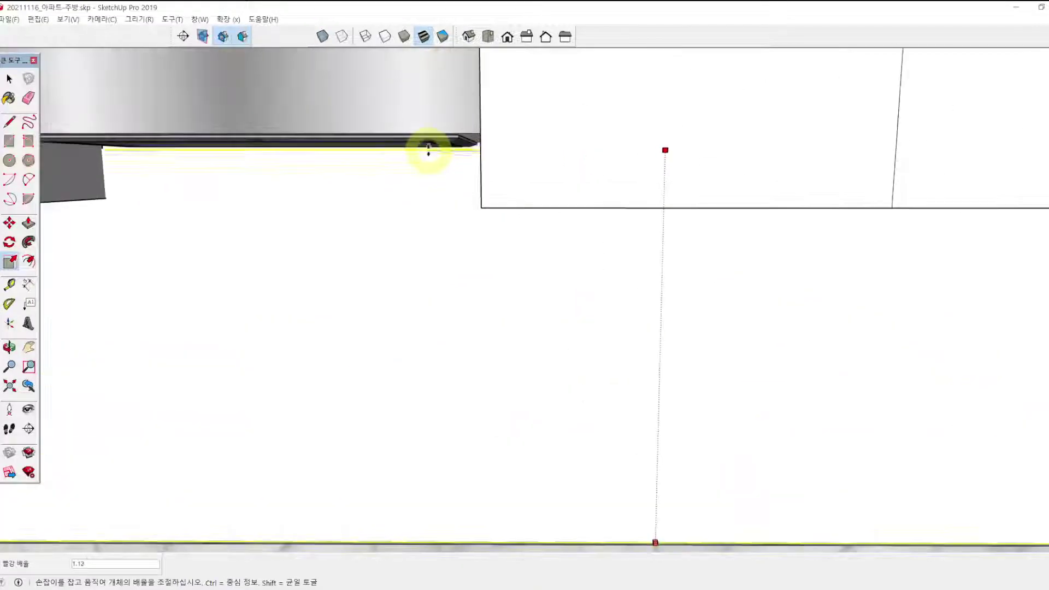
click(458, 144)
scroll(534, 216, down, 5)
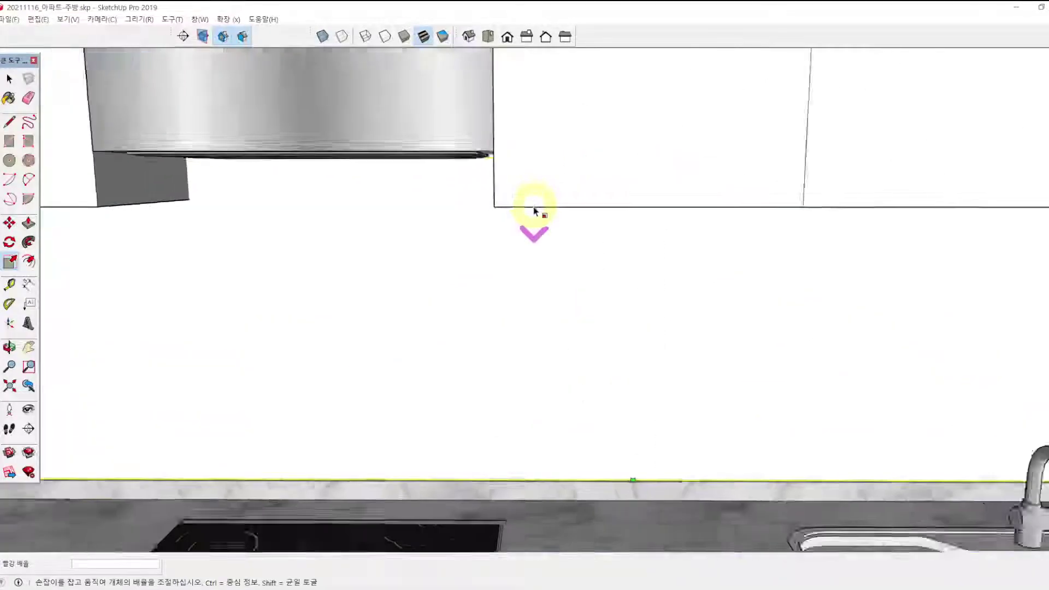
key(space)
Open the backsplash group and paint its front face with the hexagonal tile material.
scroll(419, 230, down, 4)
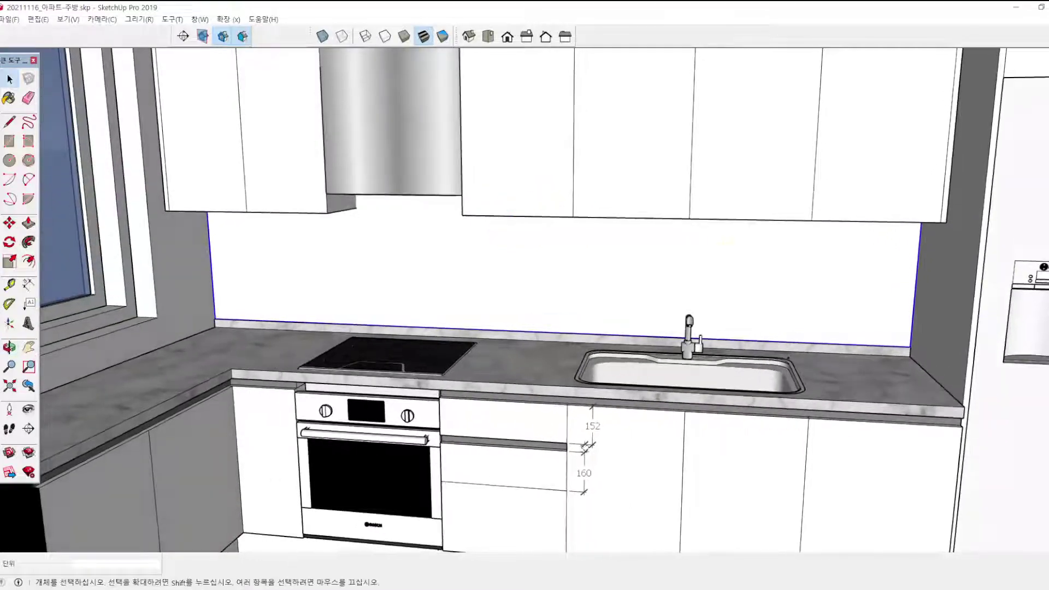
scroll(772, 387, down, 3)
mouse_move(772, 387)
middle_down()
mouse_move(731, 286)
mouse_move(719, 295)
mouse_move(610, 288)
middle_up()
middle_drag(635, 334, 620, 309)
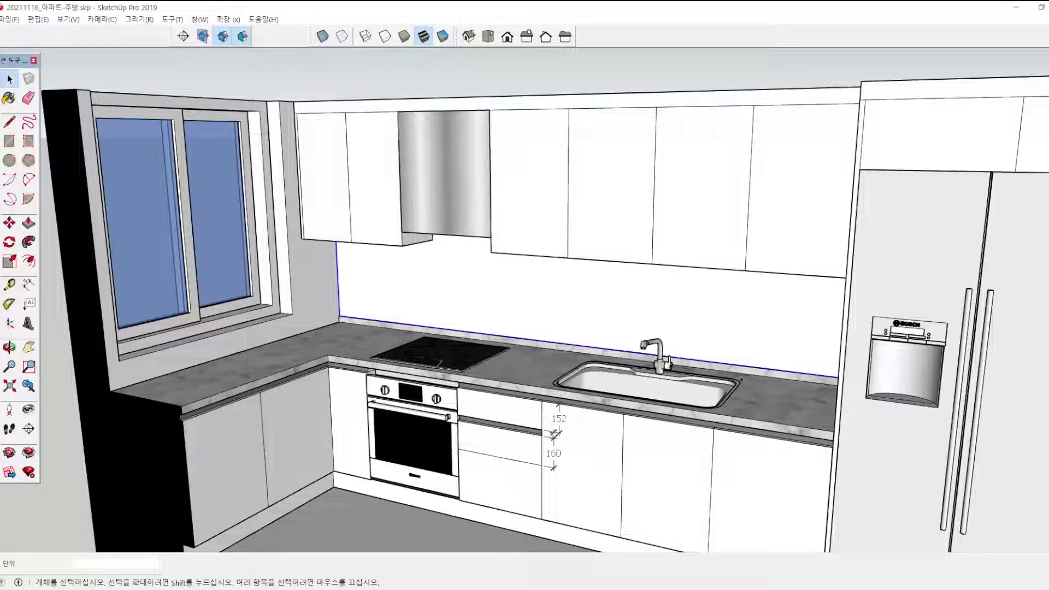
key(b)
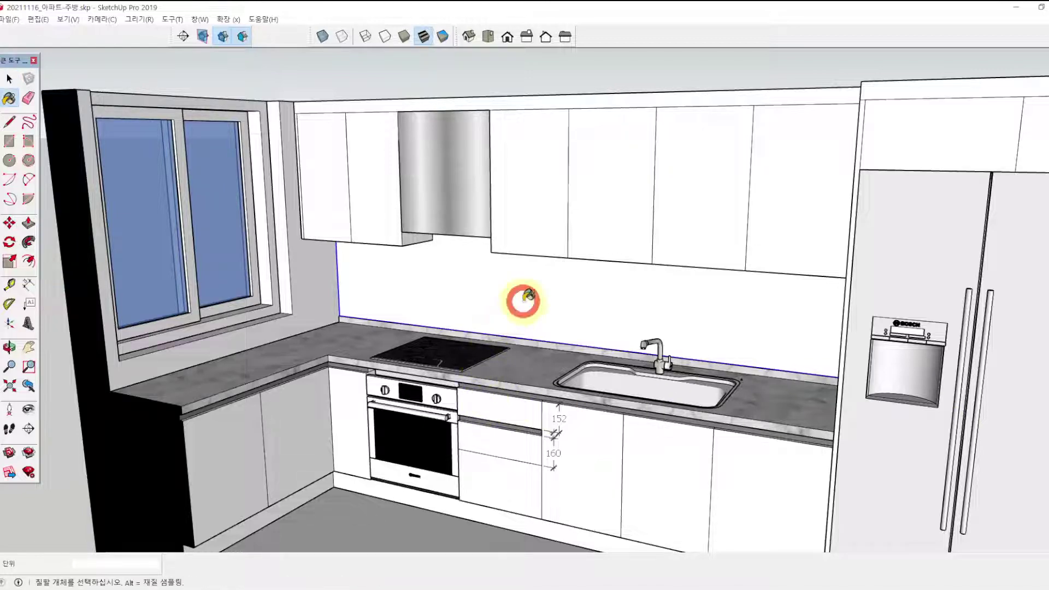
middle_drag(628, 290, 765, 328)
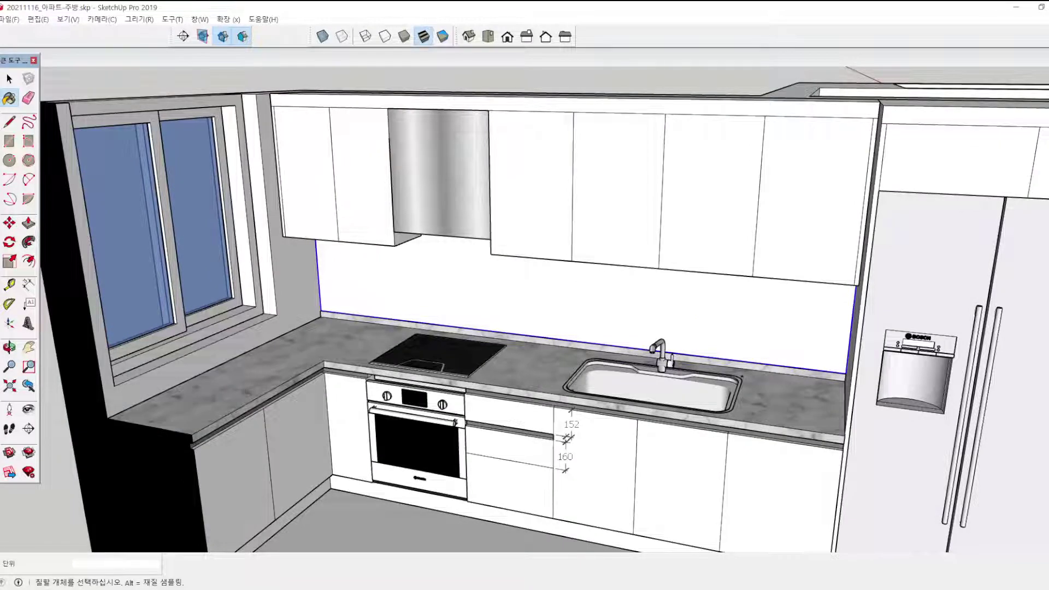
key(space)
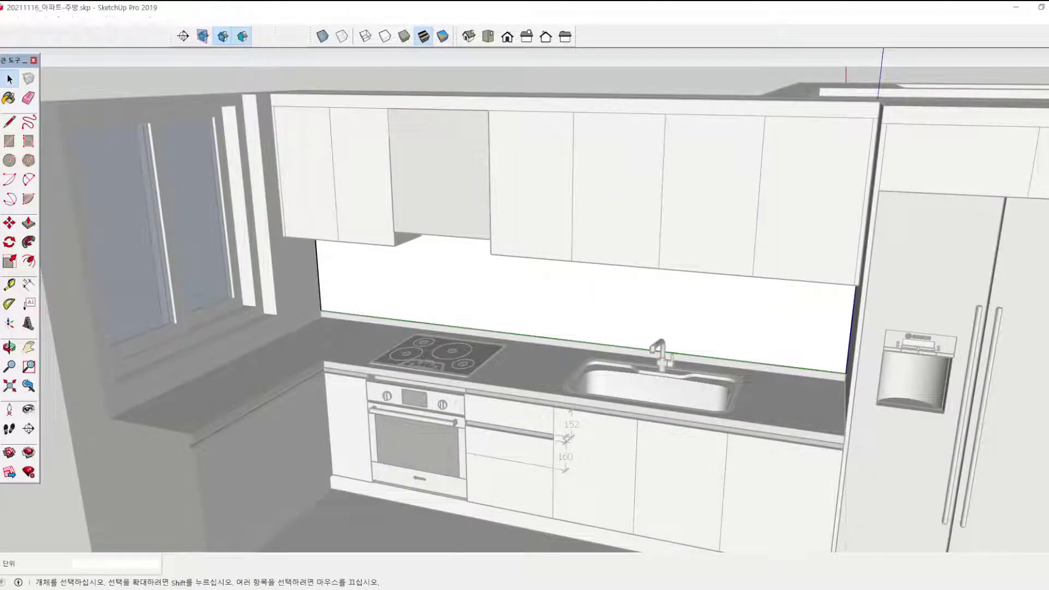
key(b)
click(757, 314)
mouse_move(722, 349)
middle_down()
mouse_move(663, 403)
mouse_move(636, 366)
mouse_move(569, 335)
mouse_move(601, 363)
mouse_move(615, 353)
mouse_move(663, 361)
middle_up()
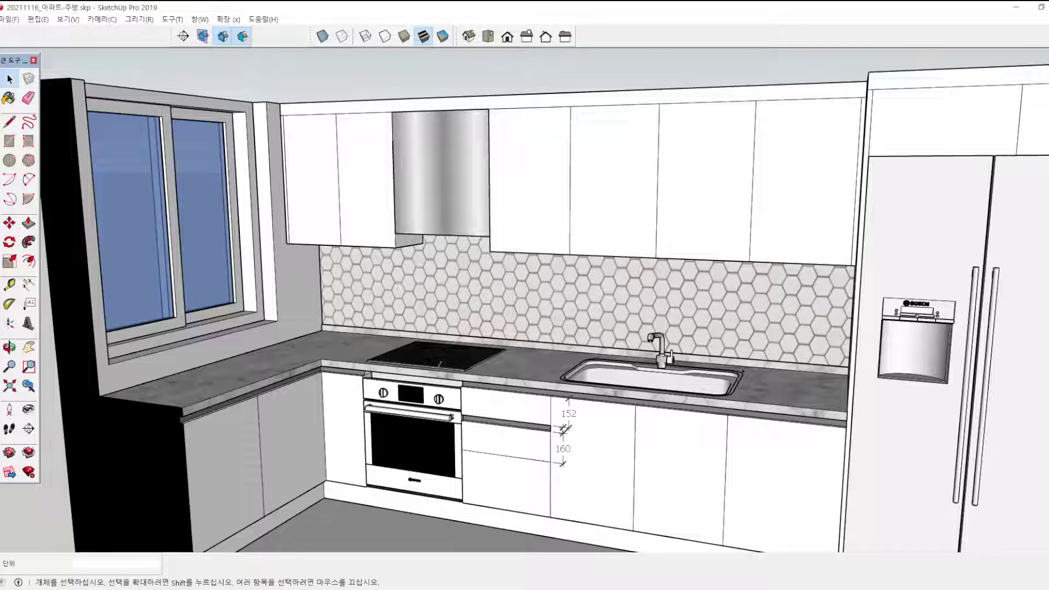
Reopen the backsplash group and try a square grid pattern and the 3x1 stacked rectangle pattern on its front face.
click(682, 300)
double_click(715, 301)
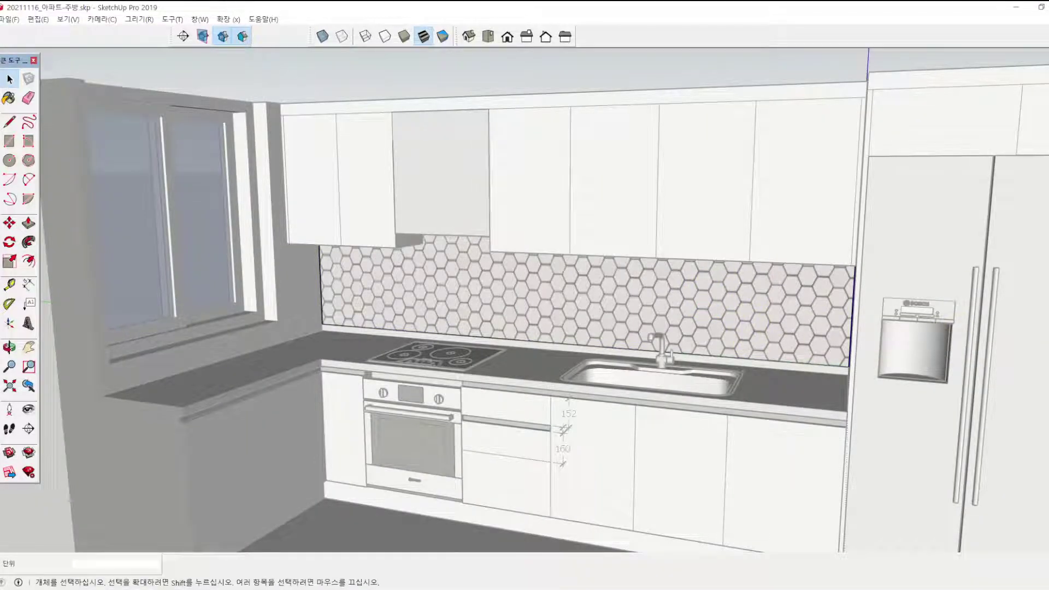
key(b)
click(724, 308)
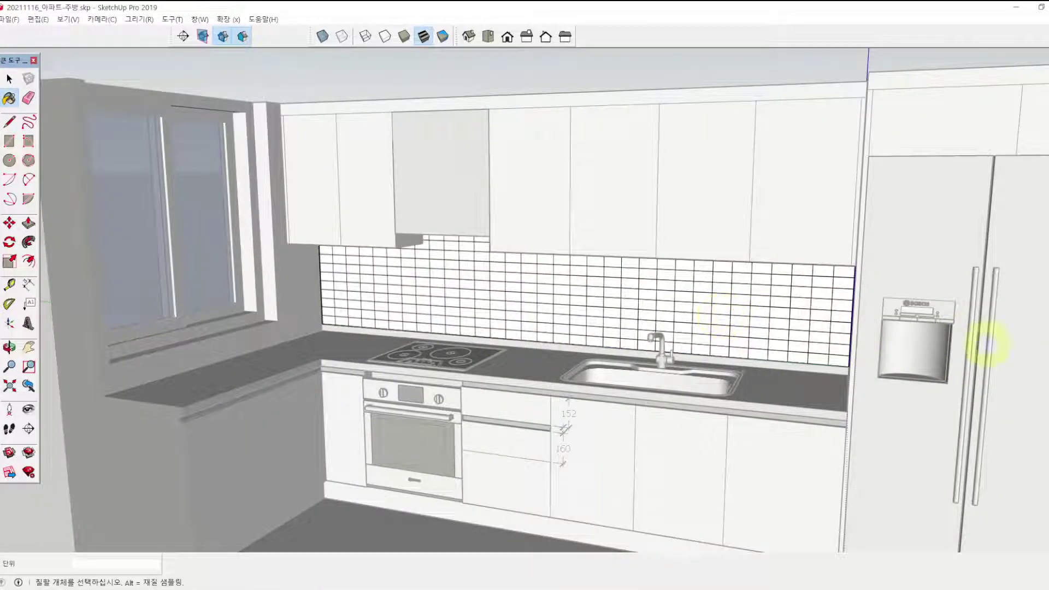
click(735, 294)
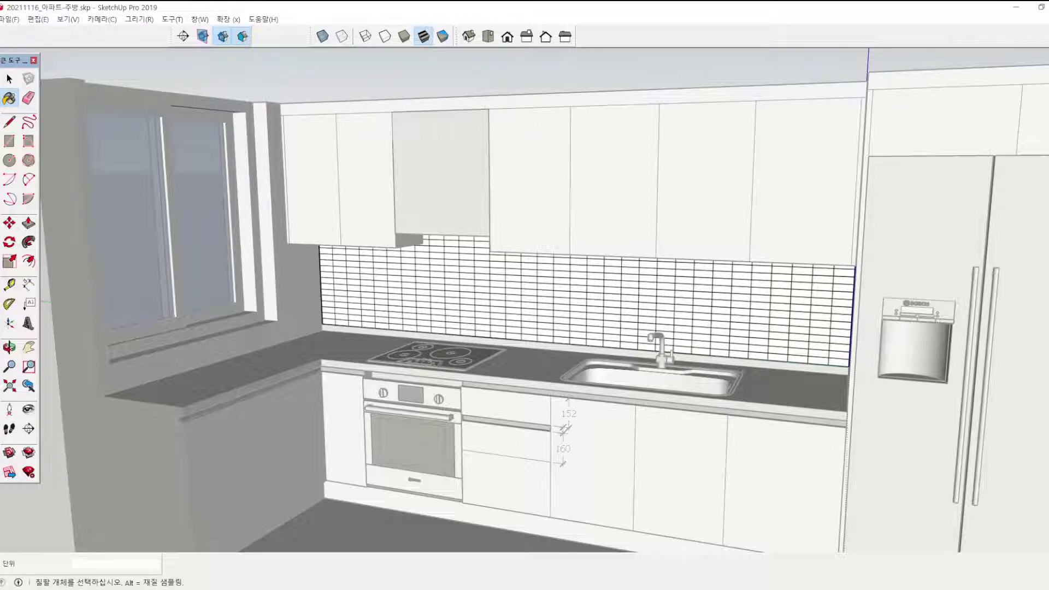
mouse_move(663, 276)
middle_down()
mouse_move(575, 335)
mouse_move(543, 335)
middle_up()
middle_drag(578, 299, 611, 279)
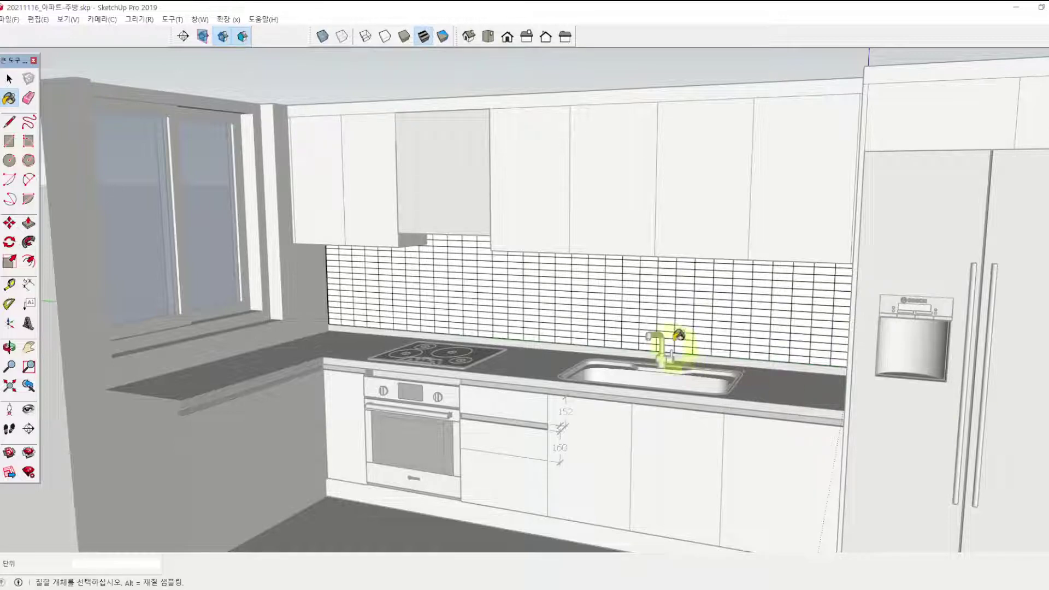
Set the stacked rectangle texture's width to 150 mm and close the backsplash group.
click(675, 290)
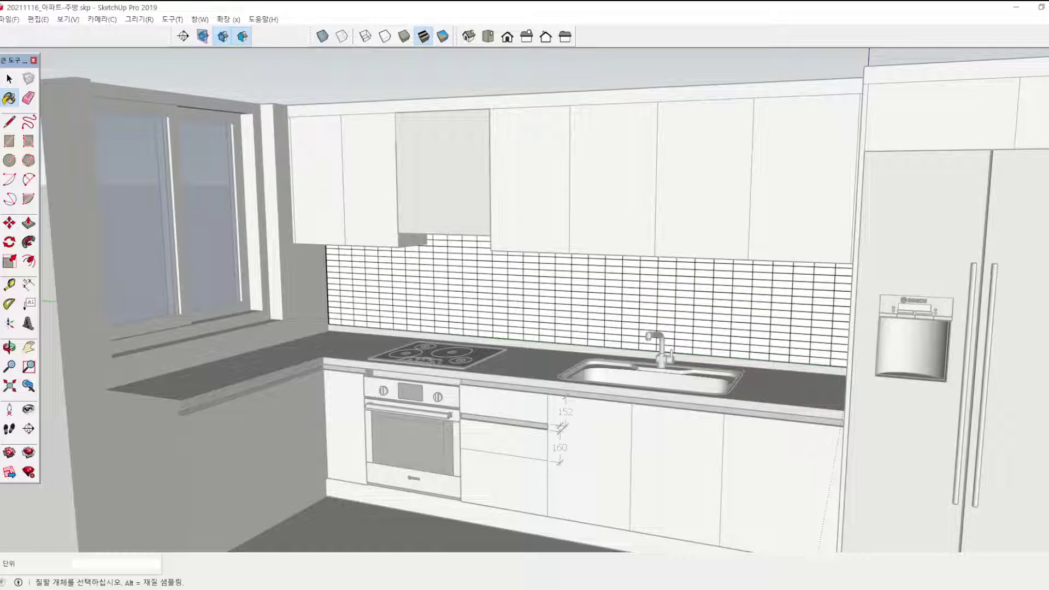
text(300)
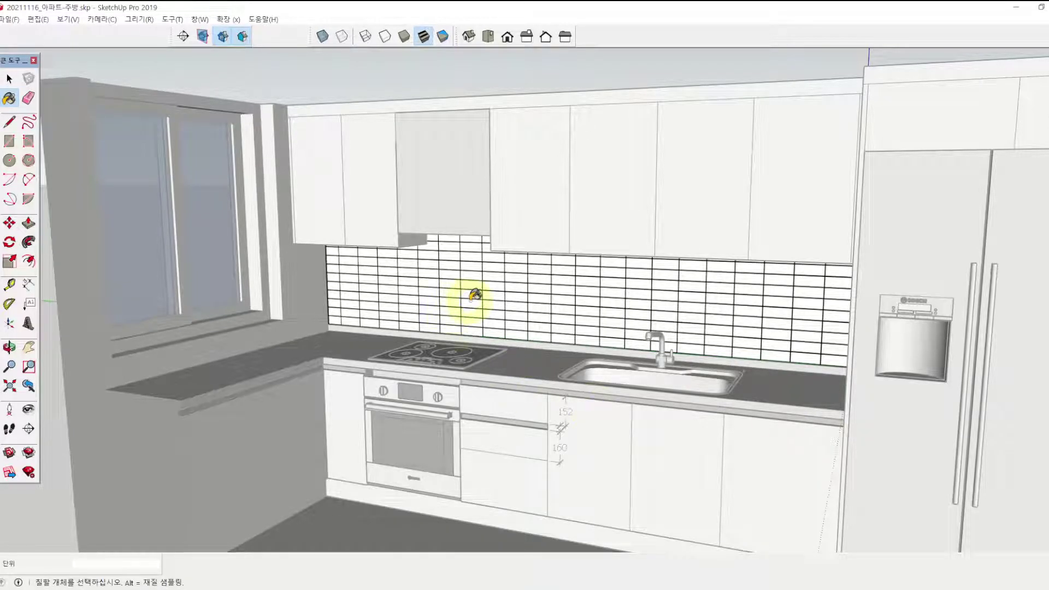
click(33, 60)
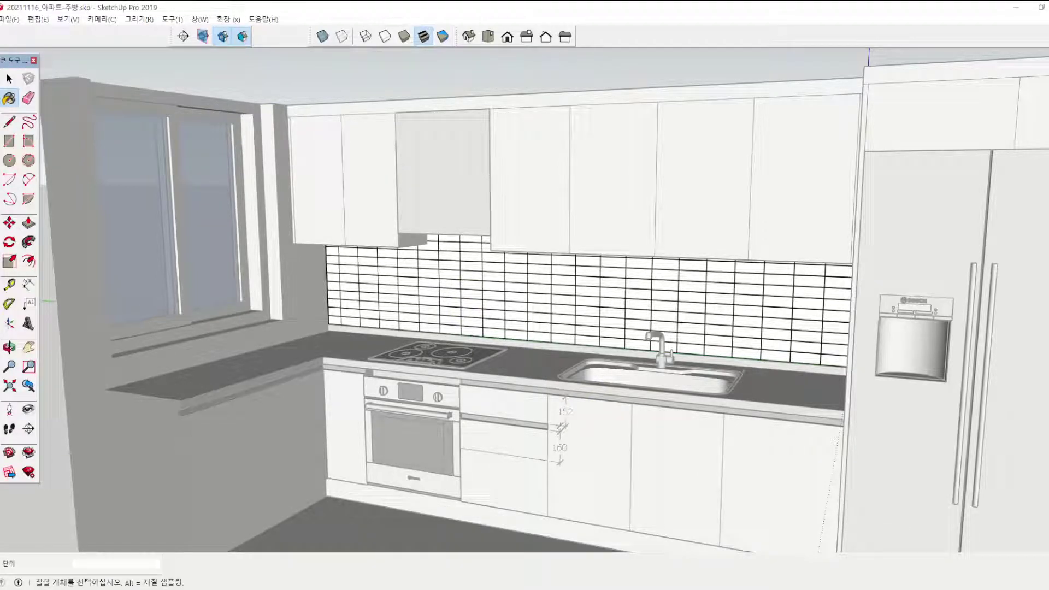
drag(937, 23, 965, 42)
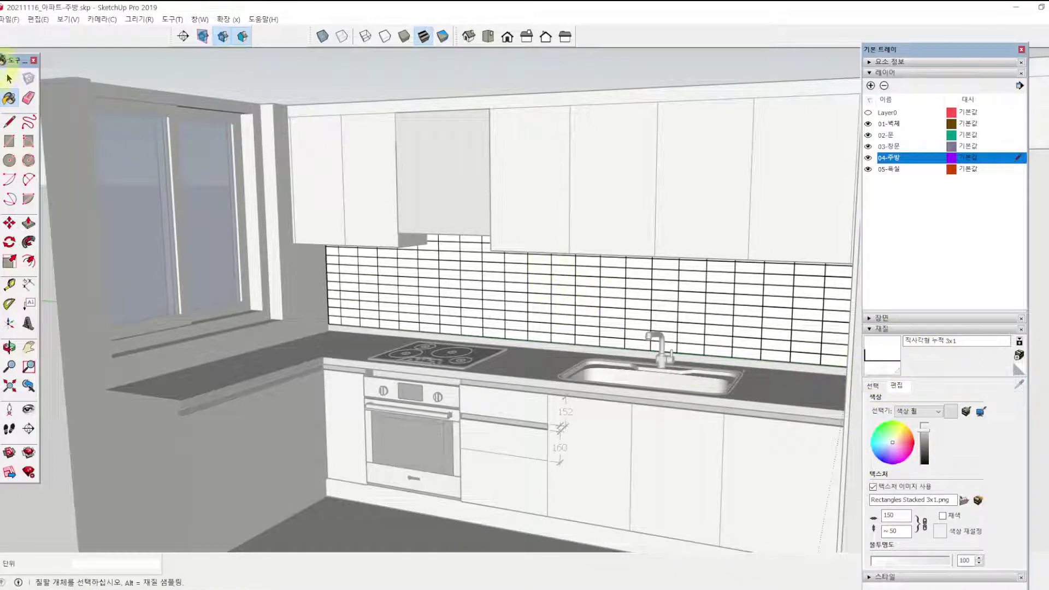
click(8, 78)
key(Escape)
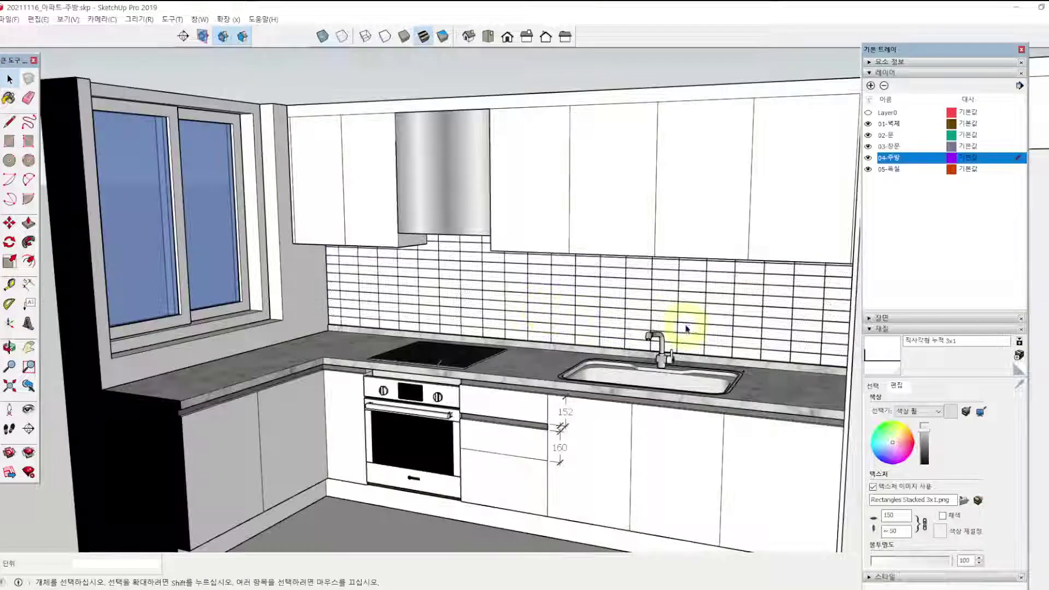
Undo the texture resizing and the grid patterns painted on the backsplash, and leave its group.
key(ctrl+z)
key(ctrl+z)
key(ctrl+z)
key(ctrl+z)
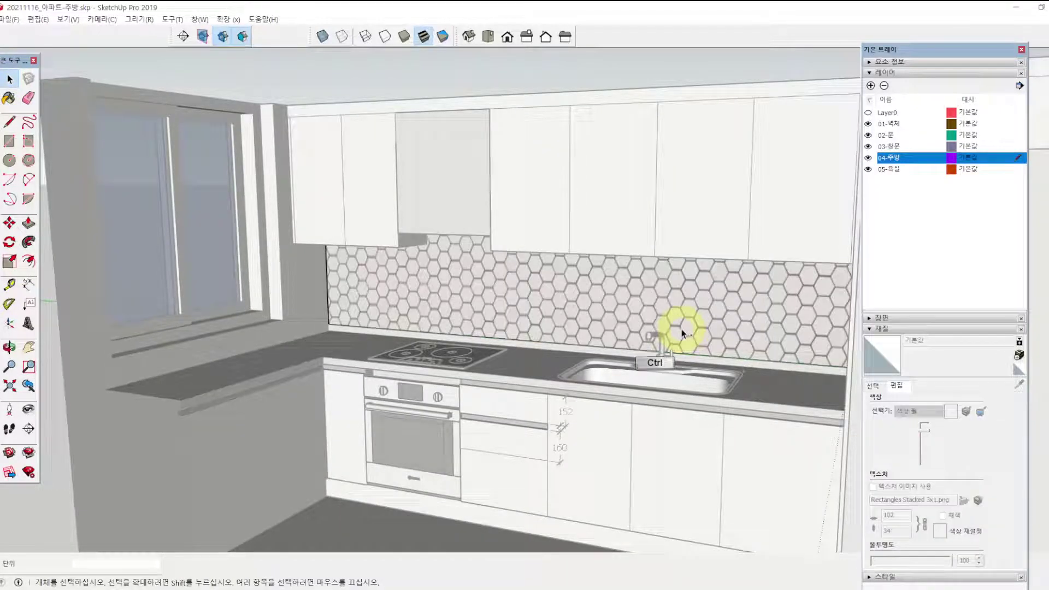
click(676, 291)
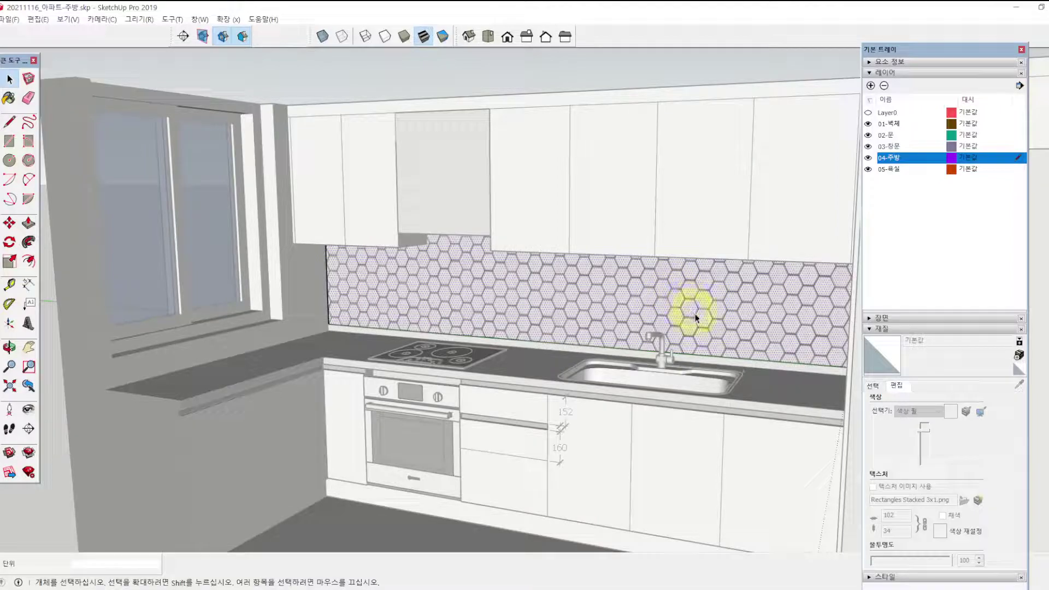
key(Escape)
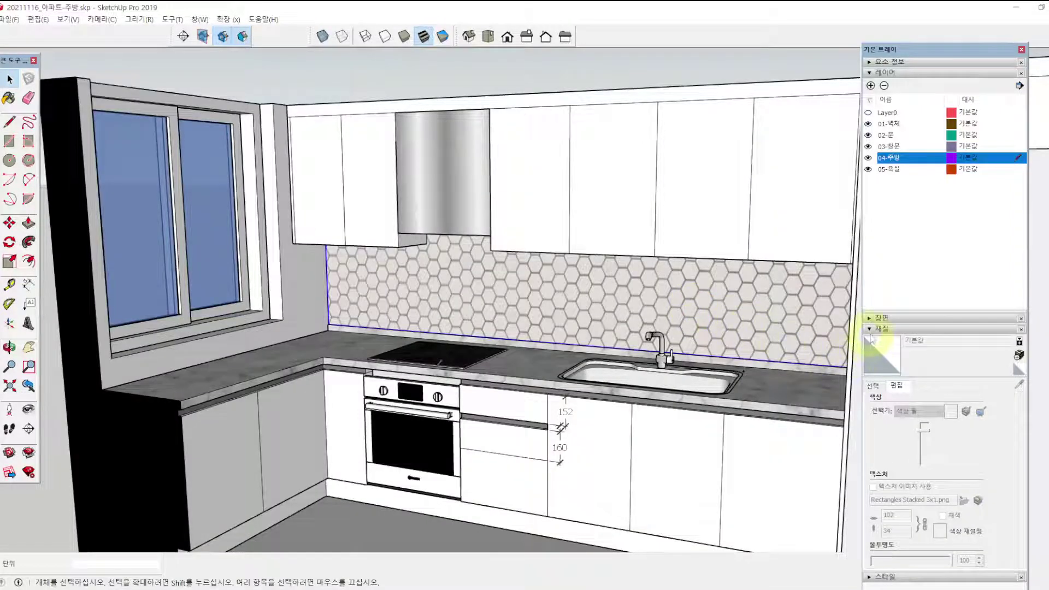
Pick the diamond box material from the patterns collection, open the backsplash group and select its front face.
click(873, 386)
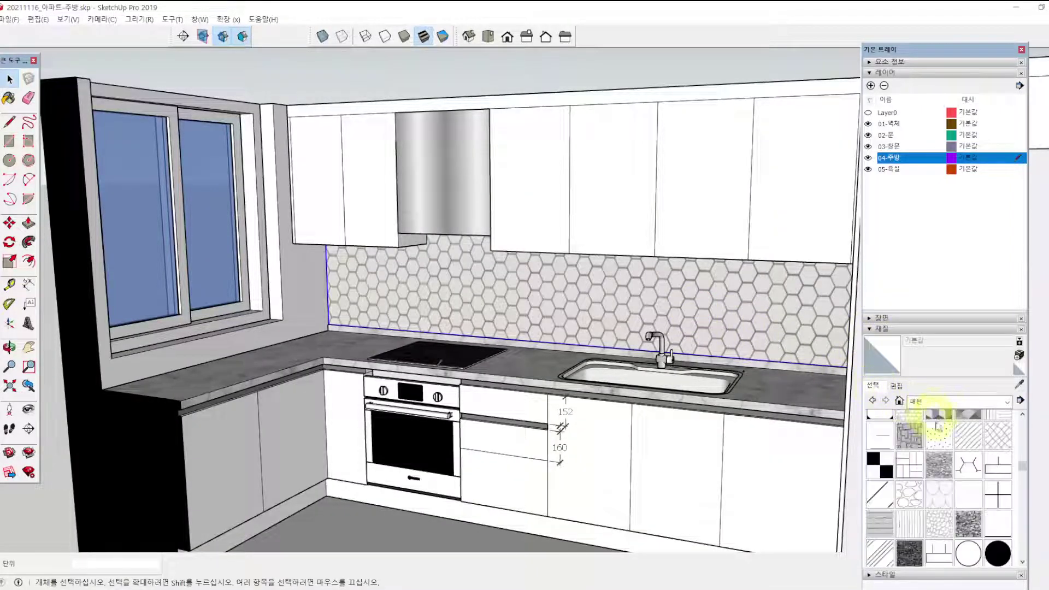
click(932, 402)
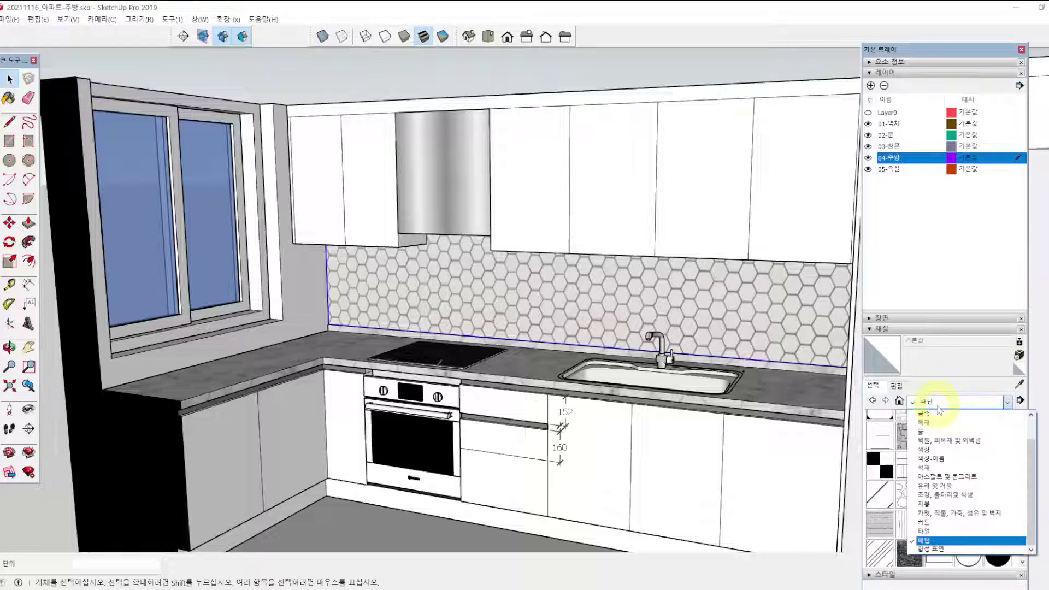
click(938, 541)
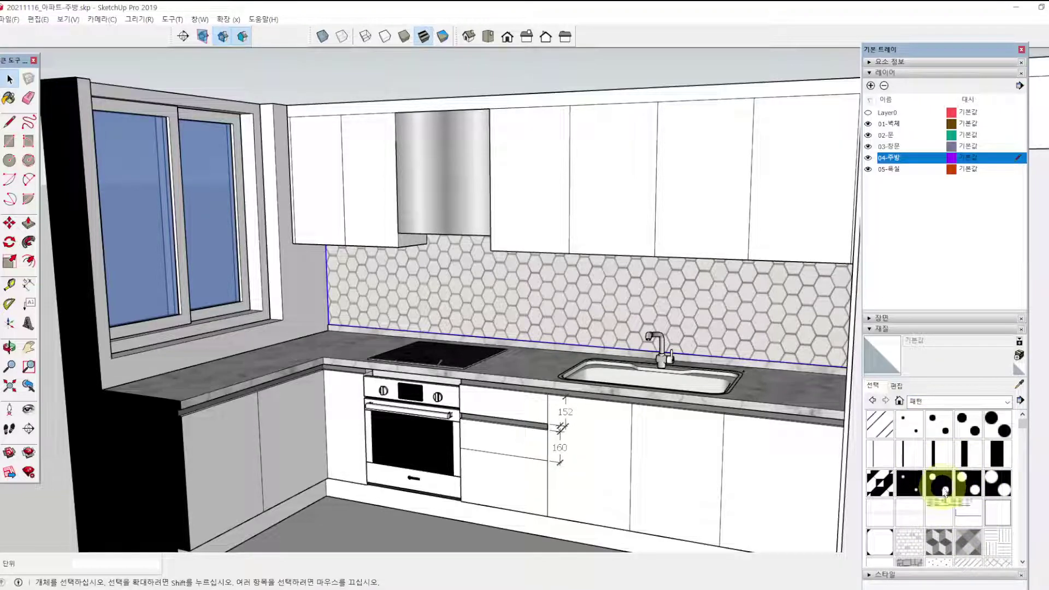
click(938, 542)
key(space)
click(738, 306)
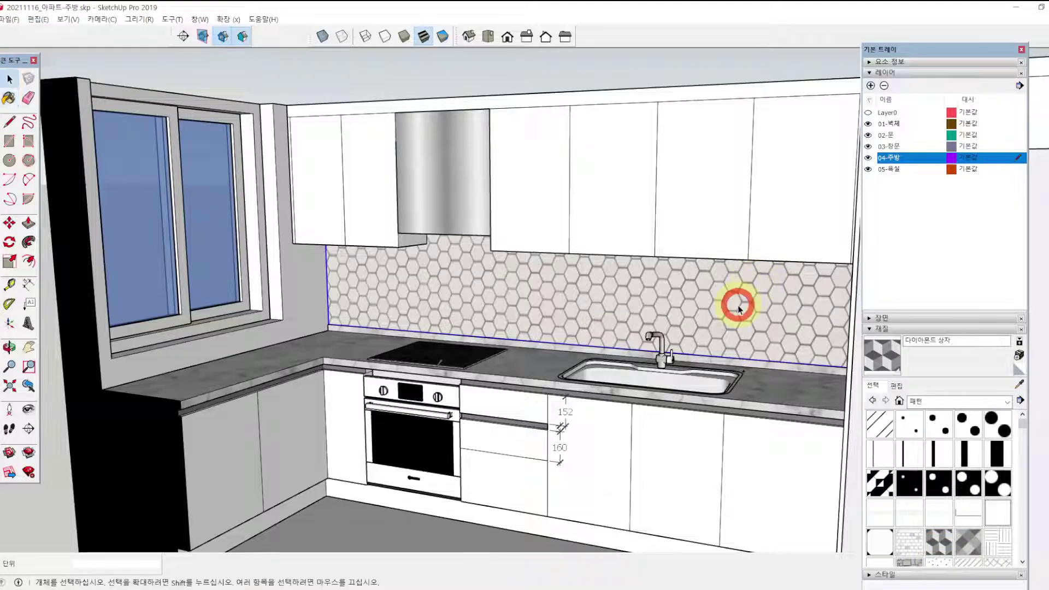
double_click(738, 305)
click(735, 298)
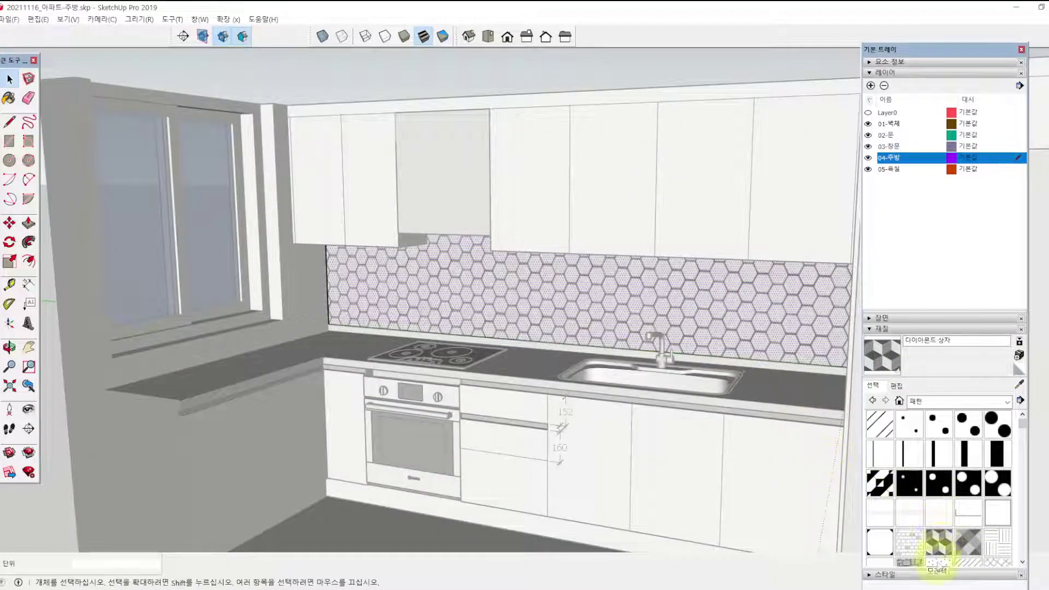
Try the 3x1 running rectangle pattern on the backsplash's front face.
scroll(942, 533, down, 4)
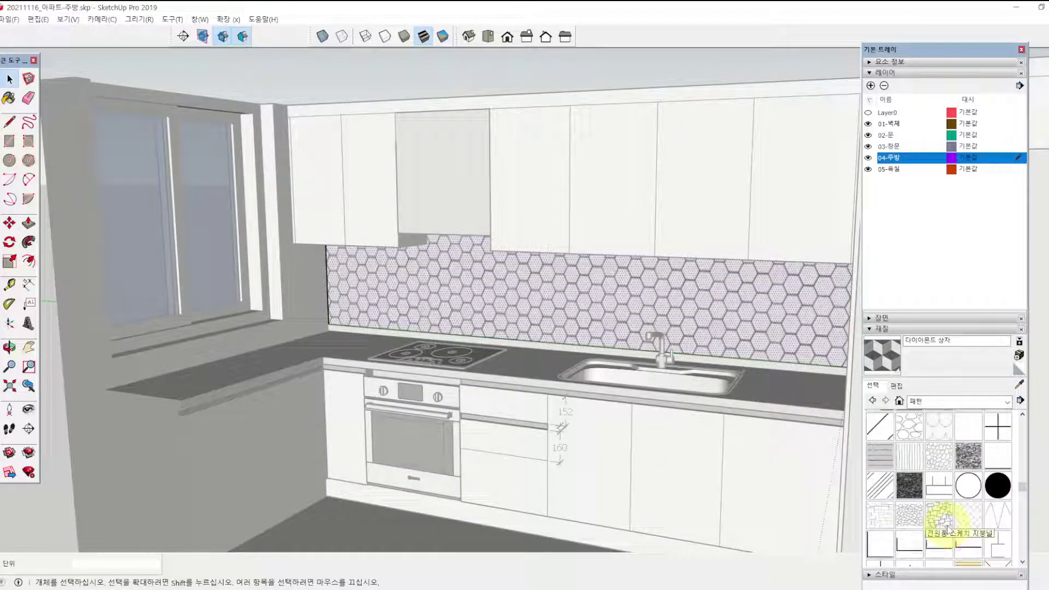
scroll(934, 543, down, 2)
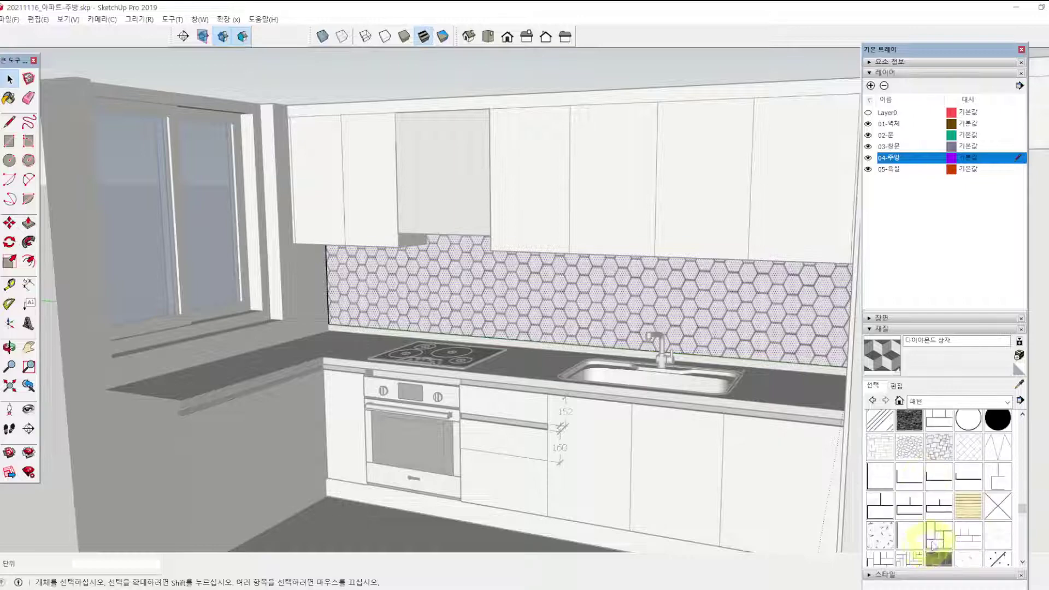
click(909, 505)
click(756, 328)
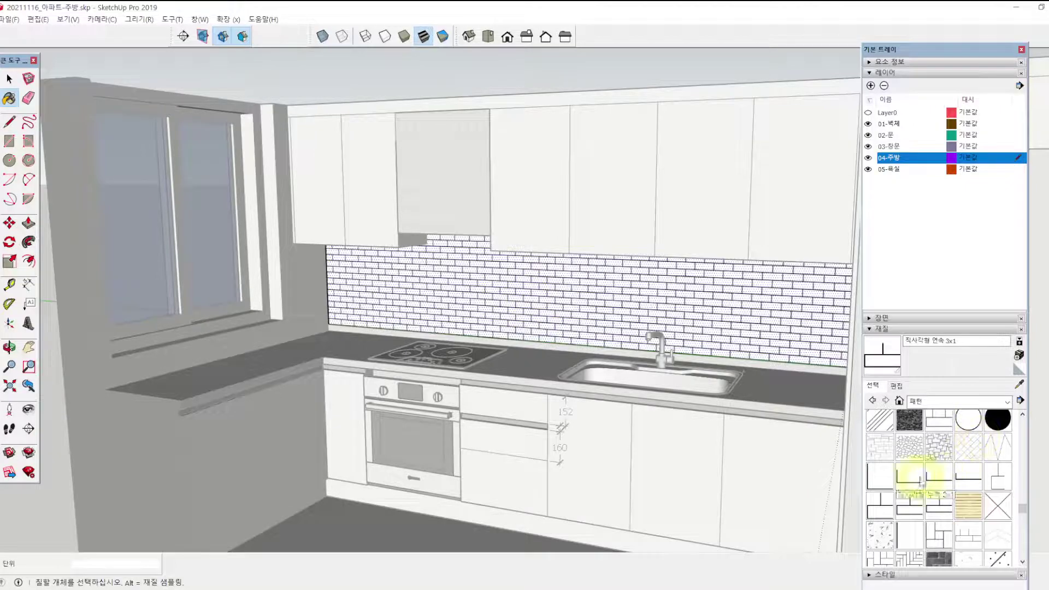
Paint the backsplash's front face with the 3x1 stacked rectangle pattern and set its texture width to 150 mm.
click(914, 479)
click(744, 296)
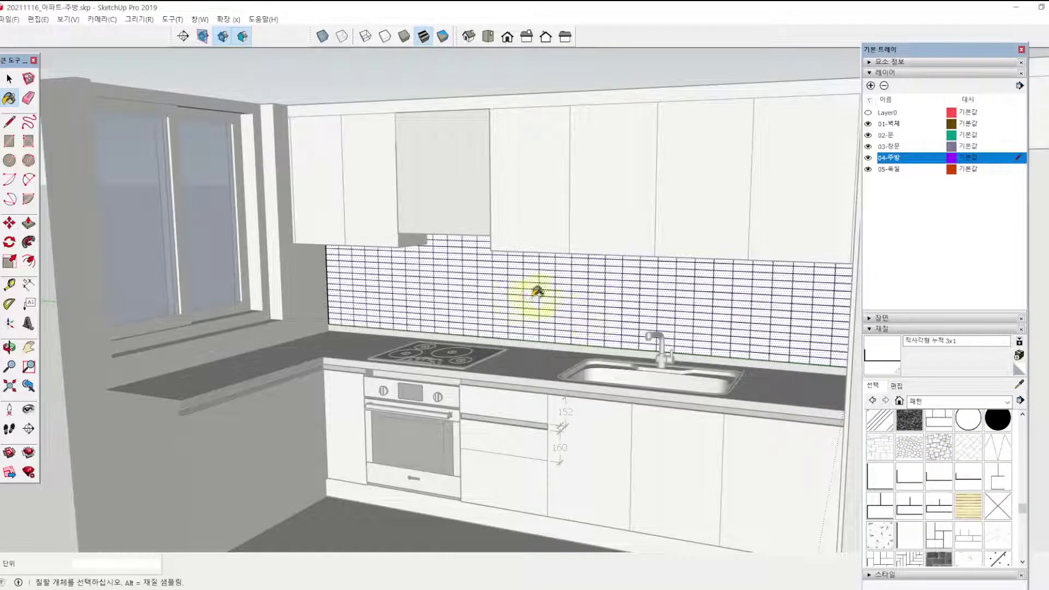
click(898, 385)
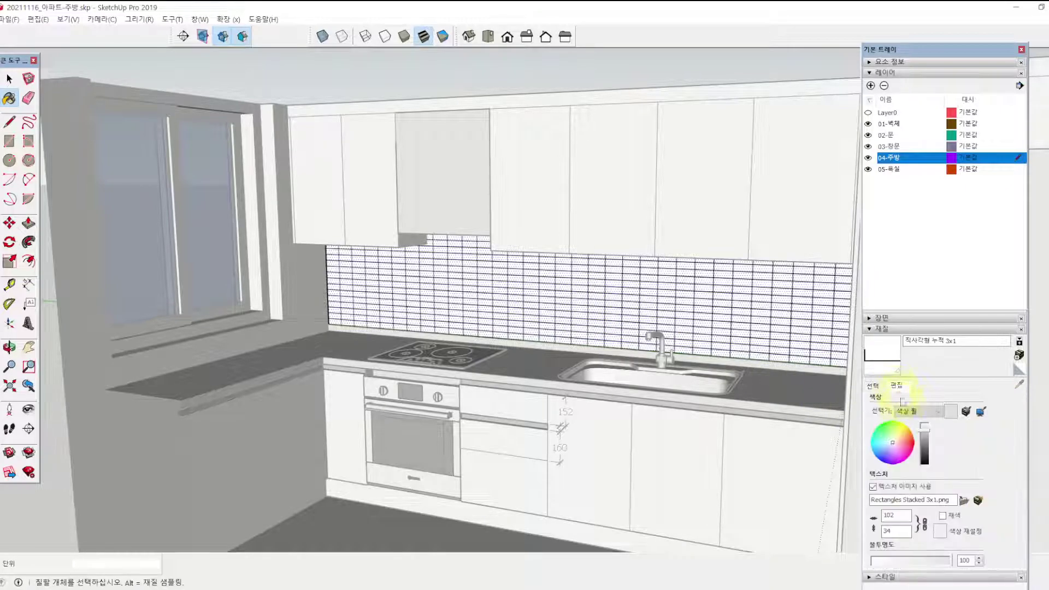
double_click(891, 515)
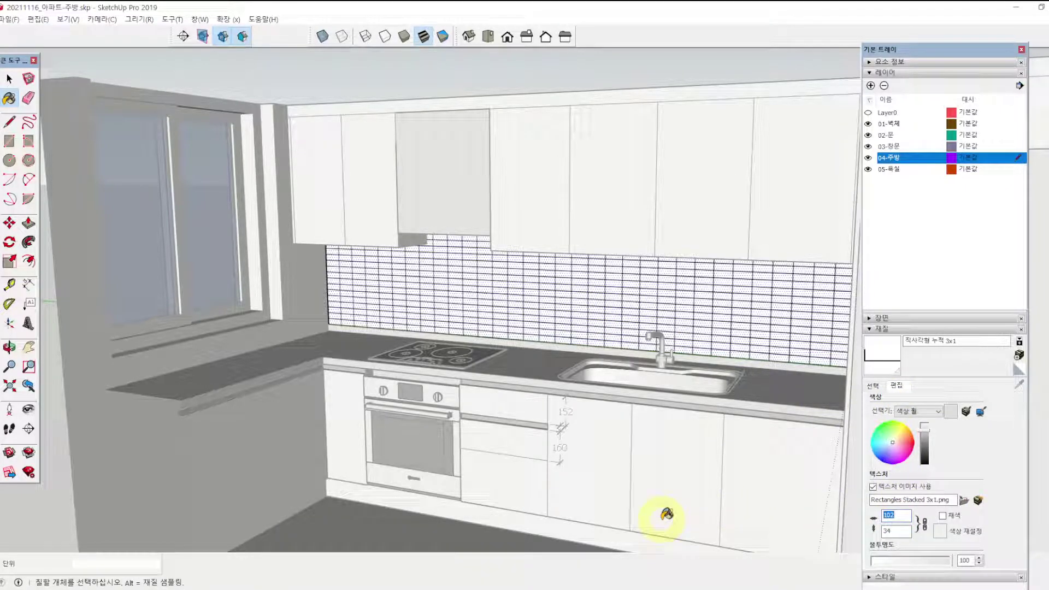
text(1)
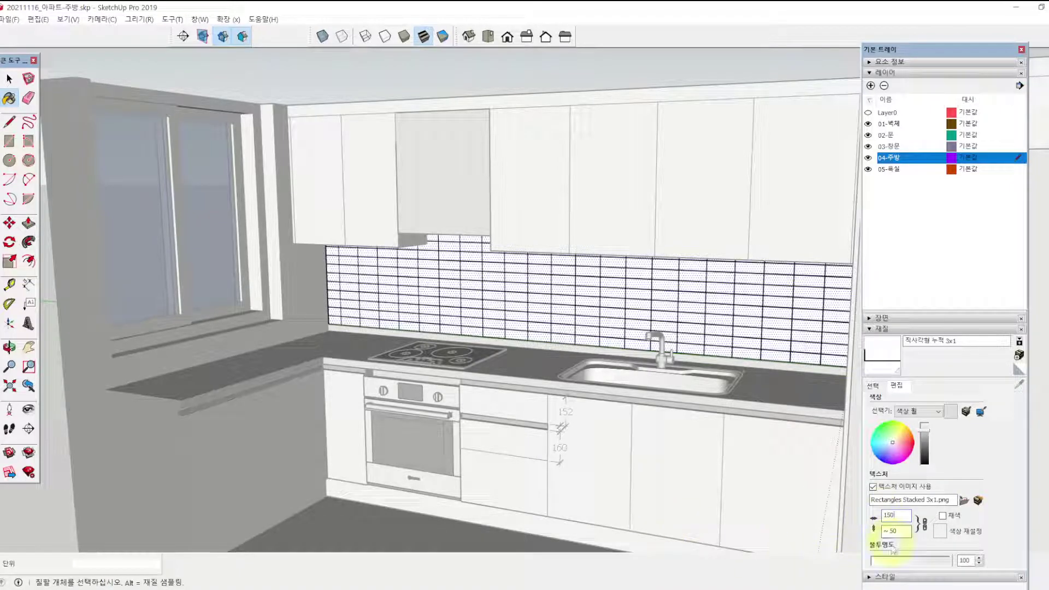
key(ctrl)
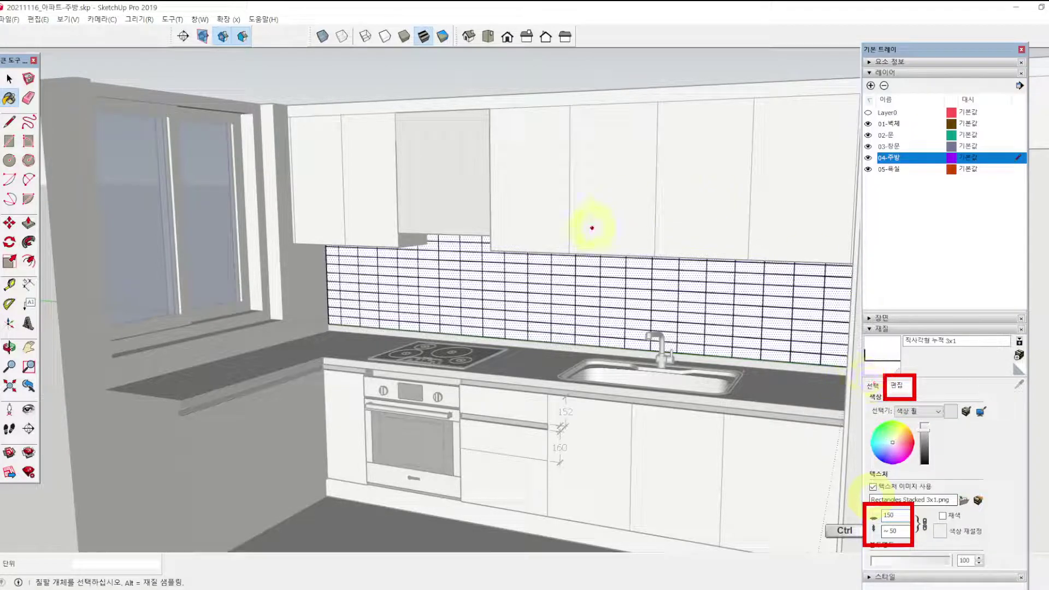
drag(334, 244, 338, 331)
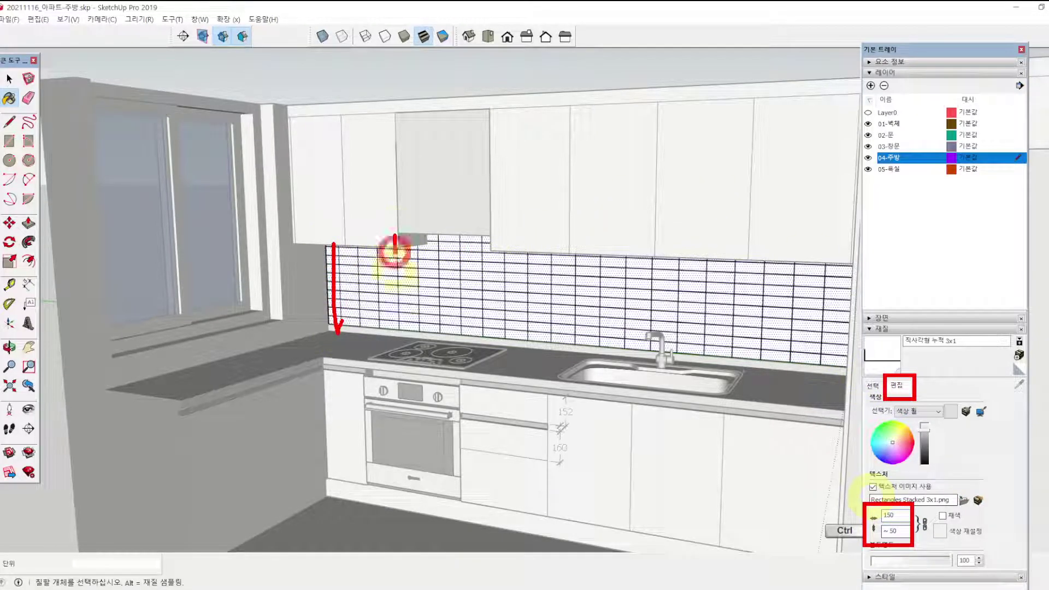
drag(395, 235, 404, 322)
drag(468, 240, 471, 331)
drag(523, 251, 535, 336)
drag(591, 267, 601, 336)
drag(347, 282, 614, 277)
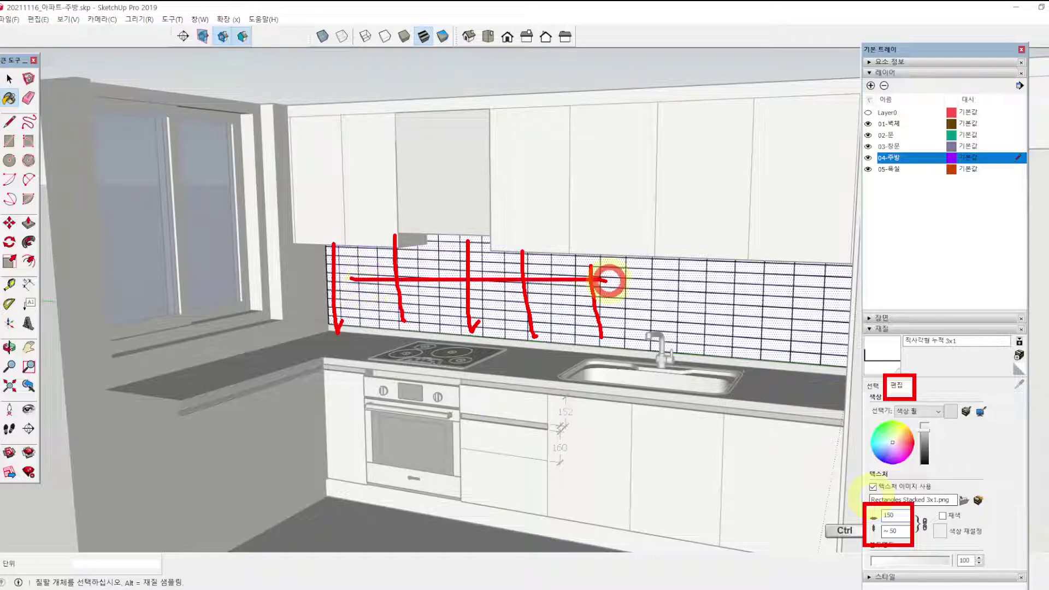
key(e)
key(ctrl)
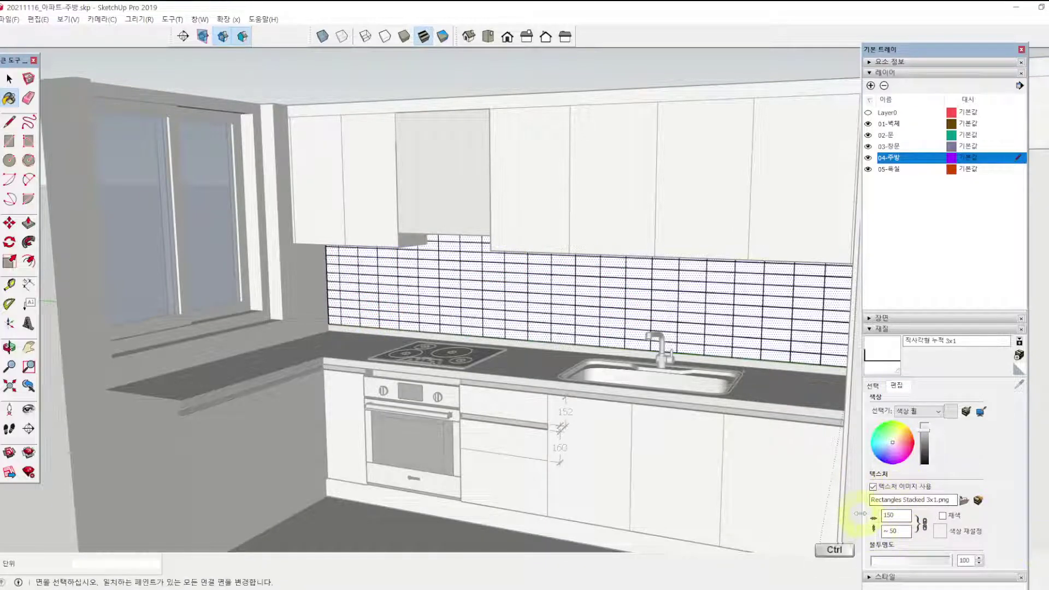
mouse_move(861, 488)
mouse_down()
mouse_move(925, 544)
mouse_move(967, 548)
mouse_up()
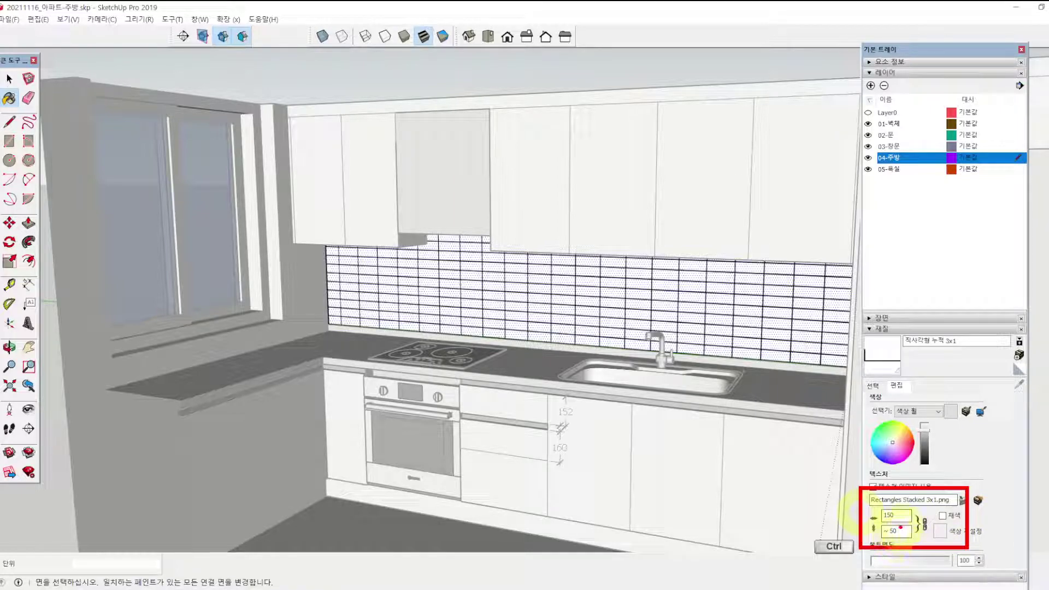
key(e)
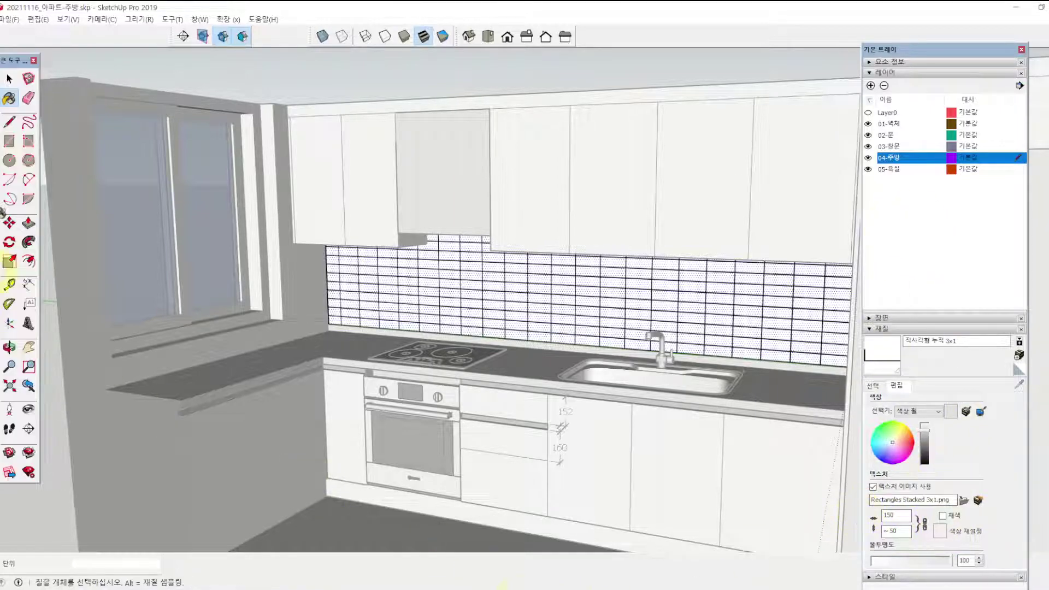
Close the backsplash group and delete the two dimensions beside the drawer fronts.
click(10, 81)
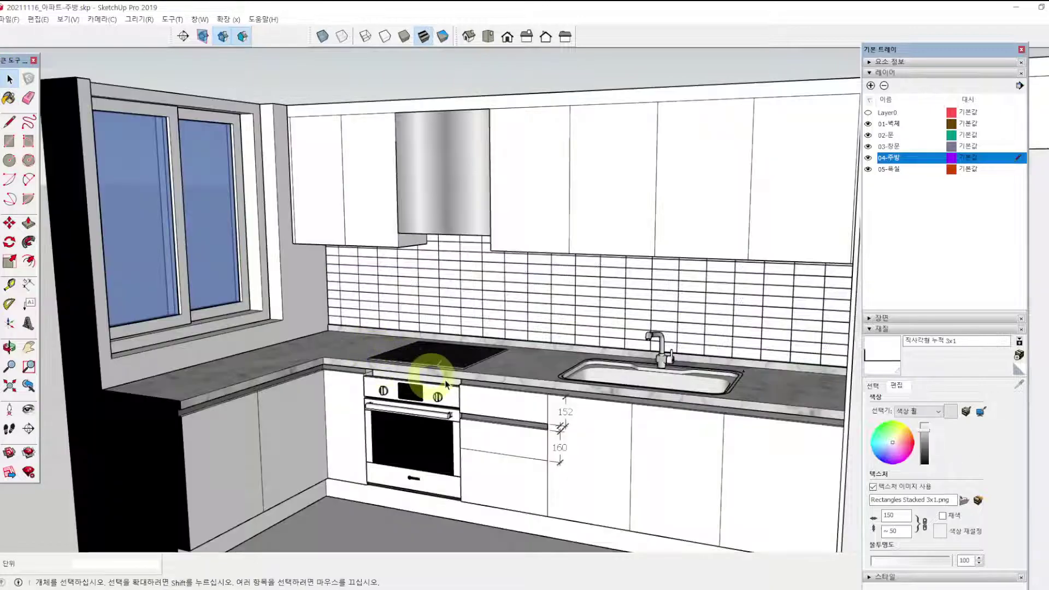
middle_click(650, 273)
middle_drag(650, 274, 592, 402)
click(554, 418)
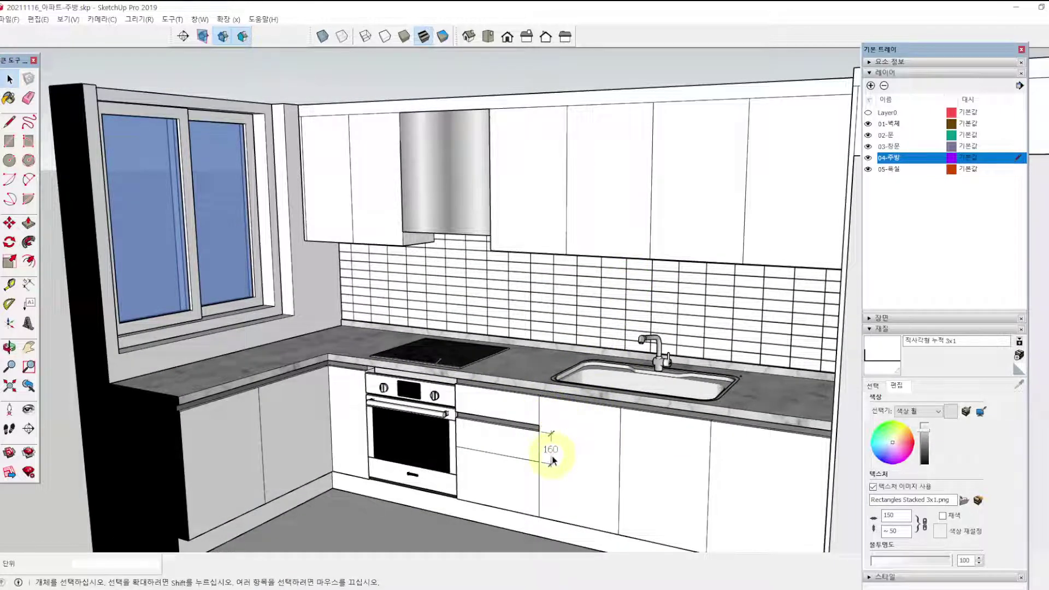
scroll(562, 372, down, 3)
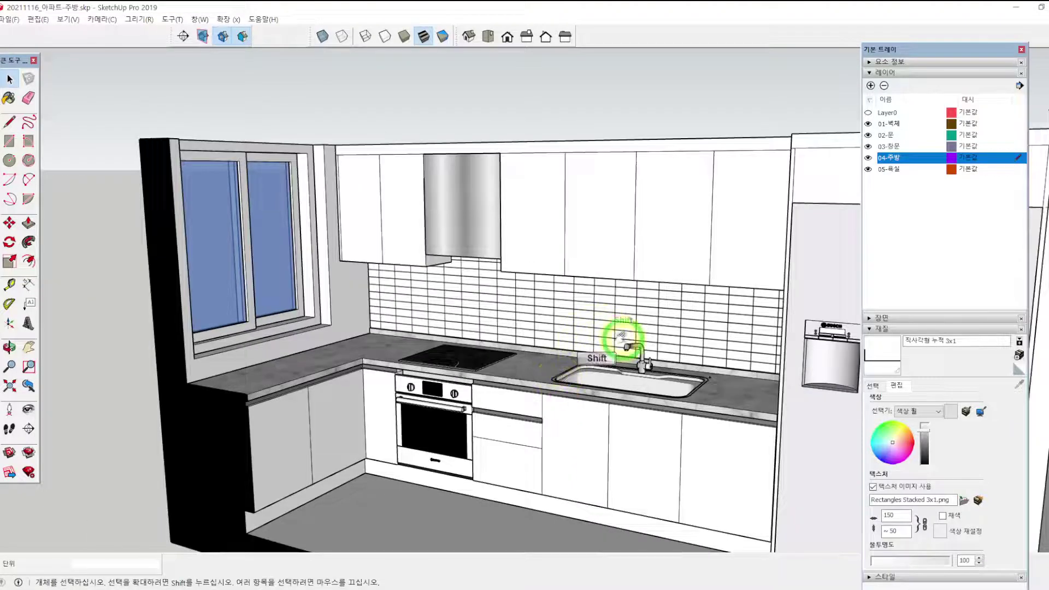
middle_drag(621, 340, 484, 425)
scroll(473, 378, up, 1)
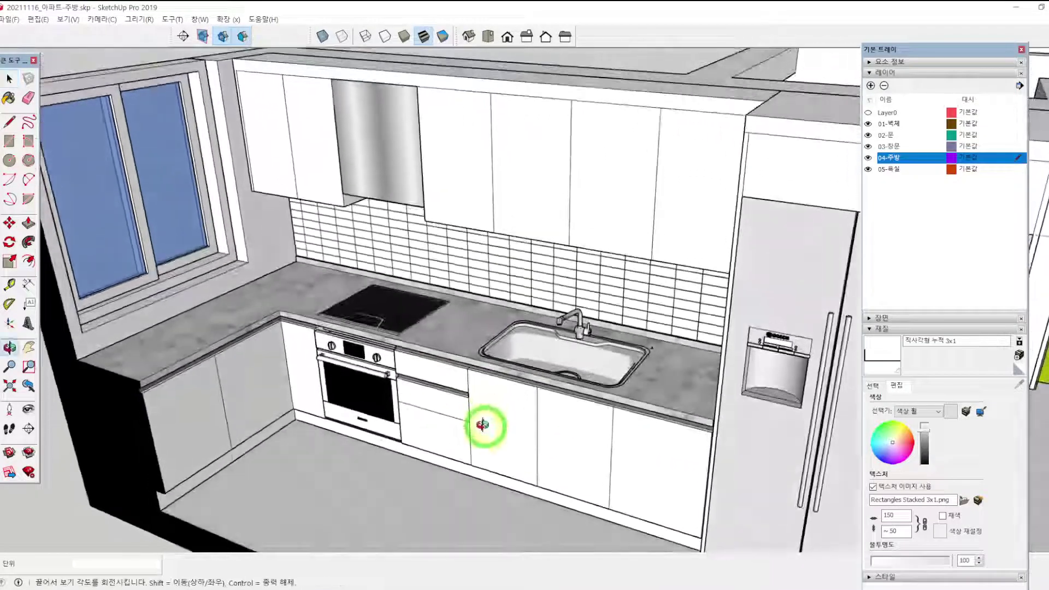
middle_drag(520, 386, 495, 298)
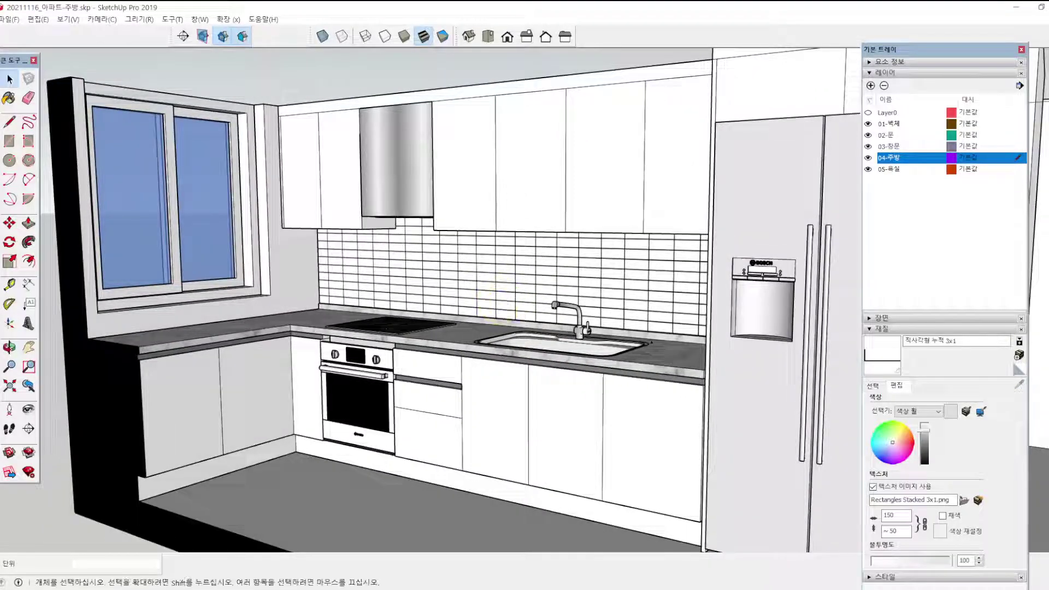